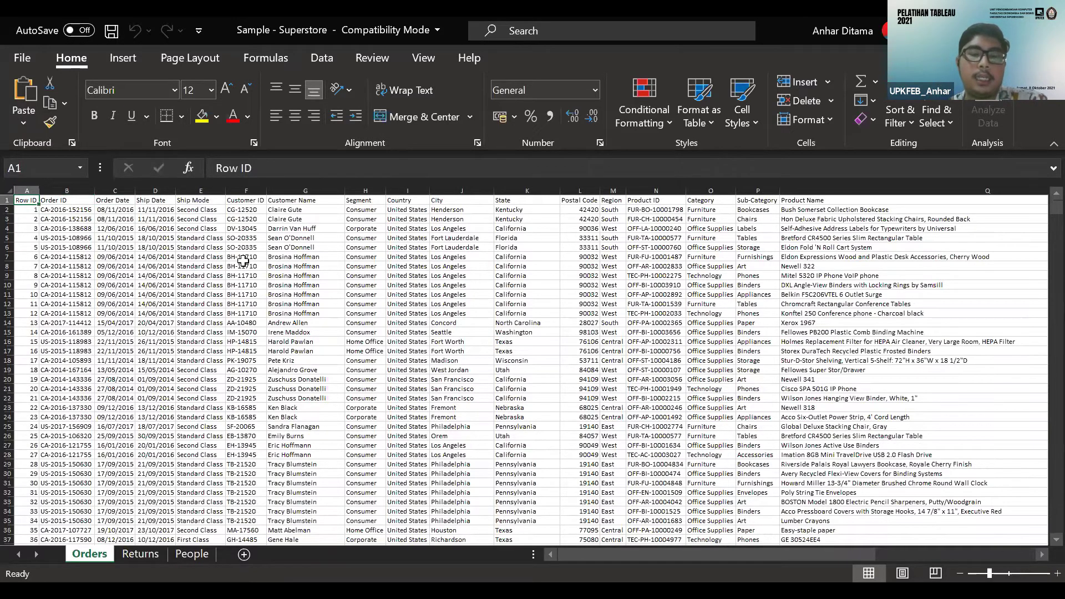
scroll(289, 342, "down", 2)
scroll(283, 343, "up", 2)
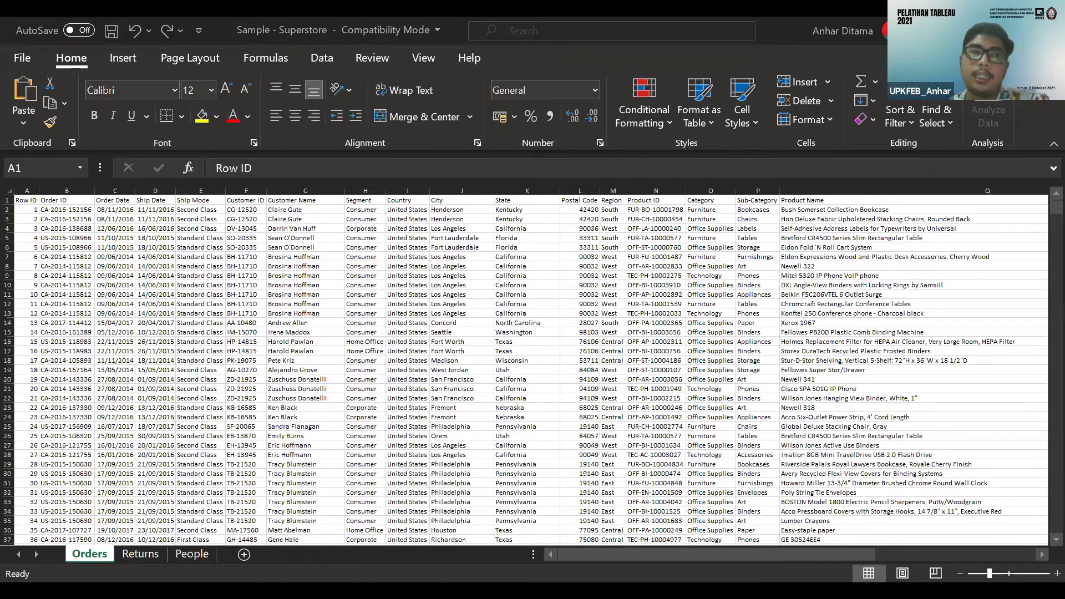
key("alt+Tab")
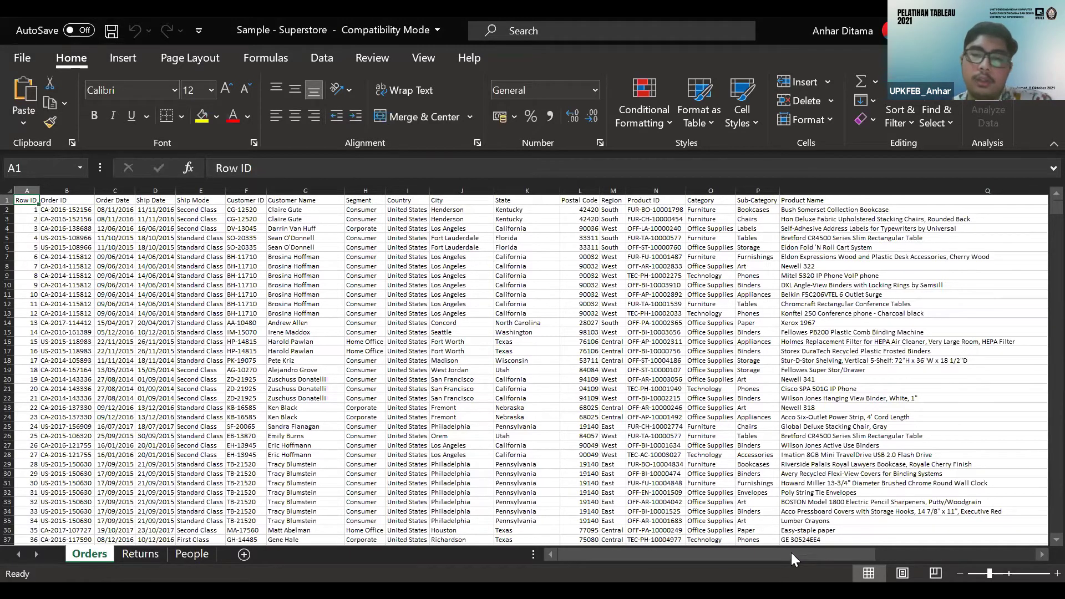
mouse_move(692, 552)
left_mouse_down()
mouse_move(716, 553)
mouse_move(692, 553)
left_mouse_up()
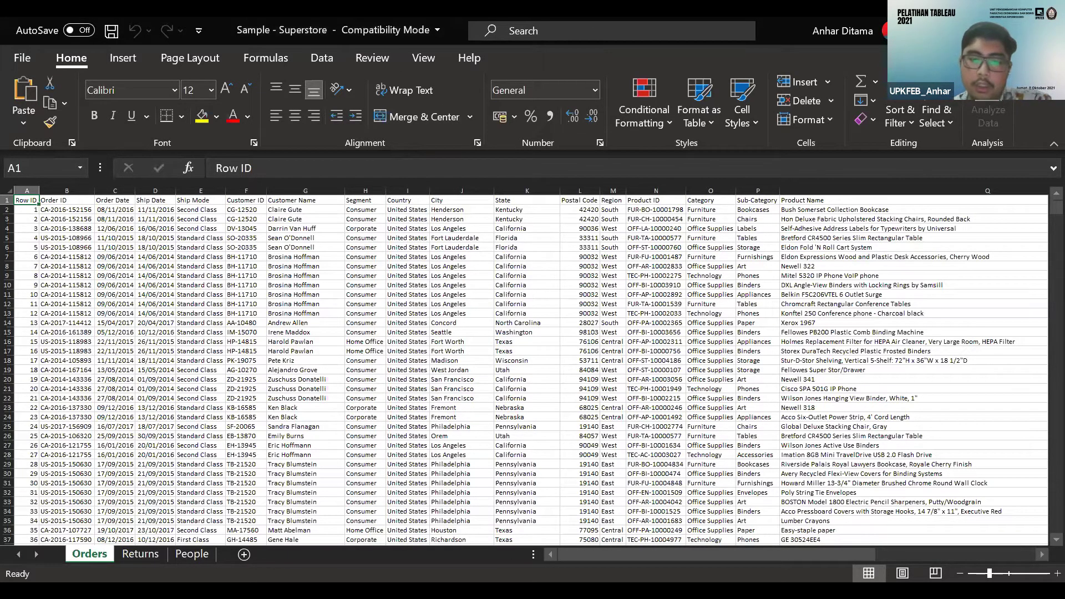
key("alt+Tab")
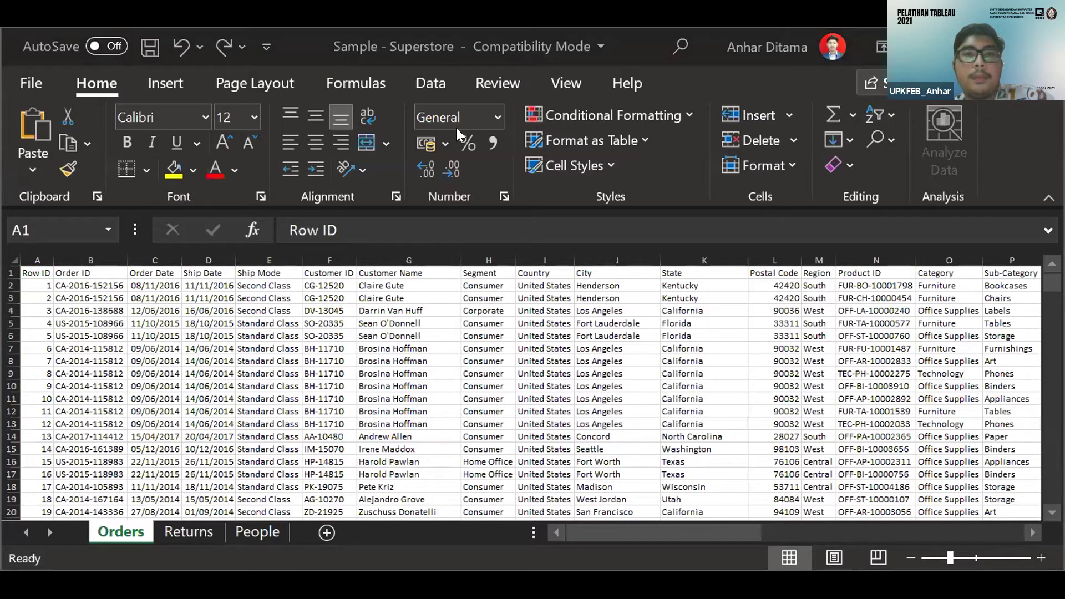
- Switch to Tableau and review the file, server and saved data source options available for connecting to data
key("alt+Tab")
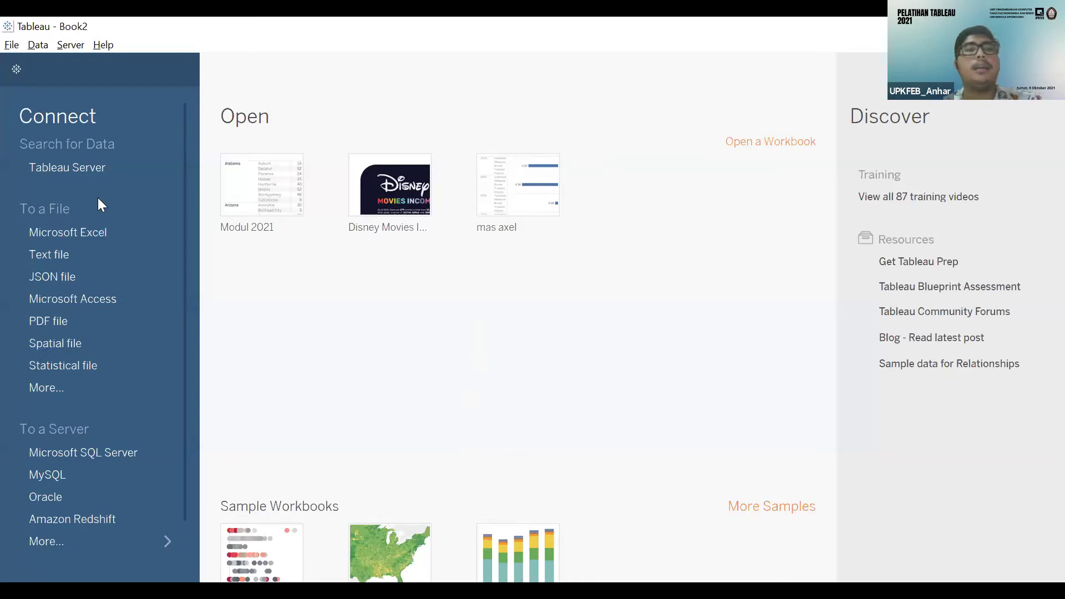
scroll(160, 231, "down", 1)
scroll(104, 171, "up", 1)
scroll(83, 199, "down", 1)
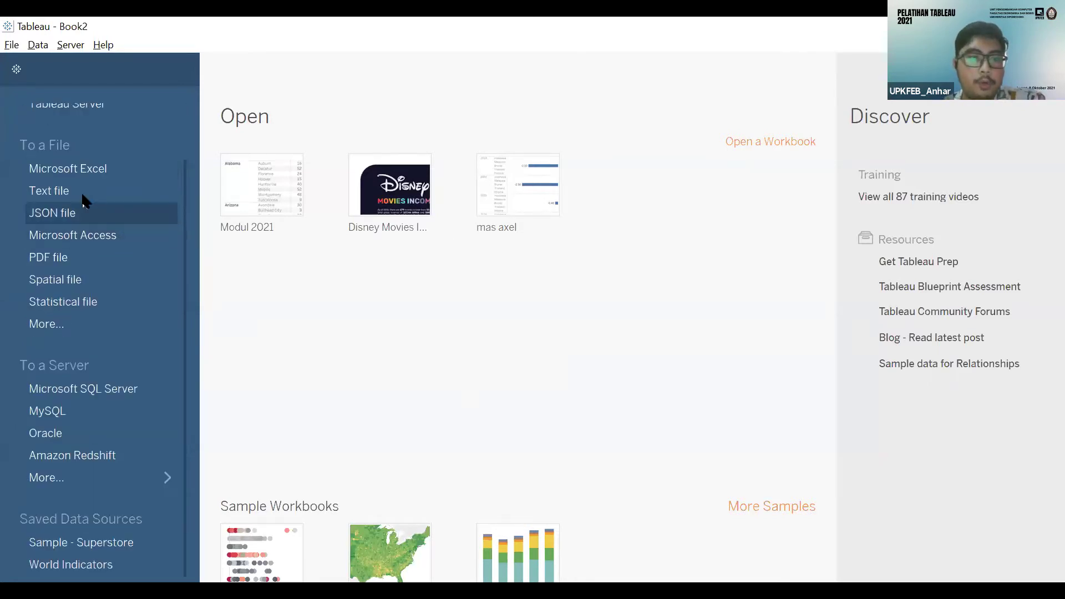
scroll(119, 349, "up", 1)
scroll(70, 128, "down", 1)
scroll(66, 114, "up", 1)
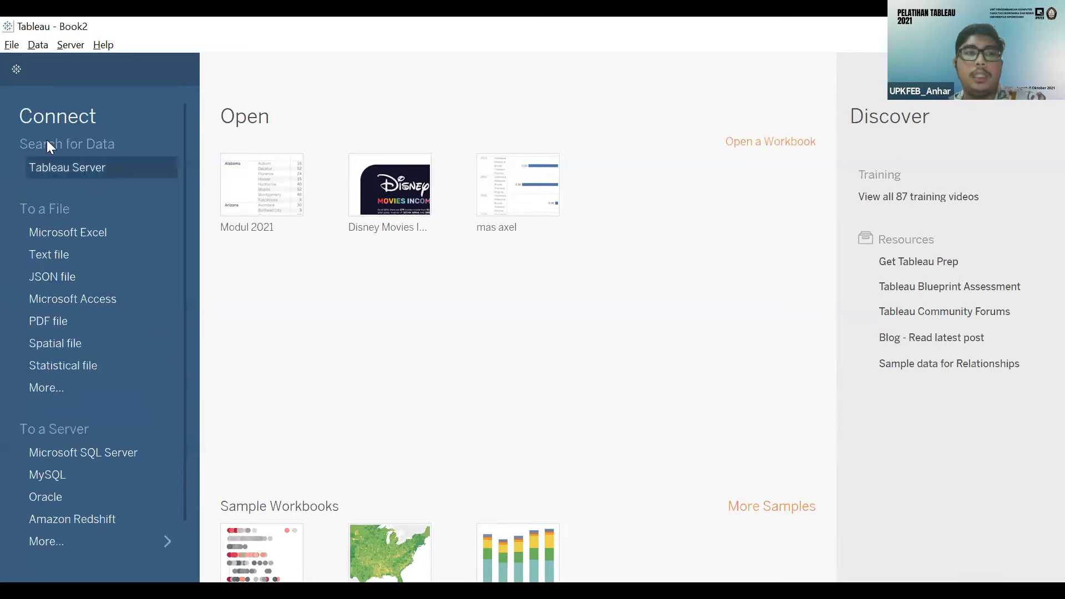
scroll(56, 150, "down", 1)
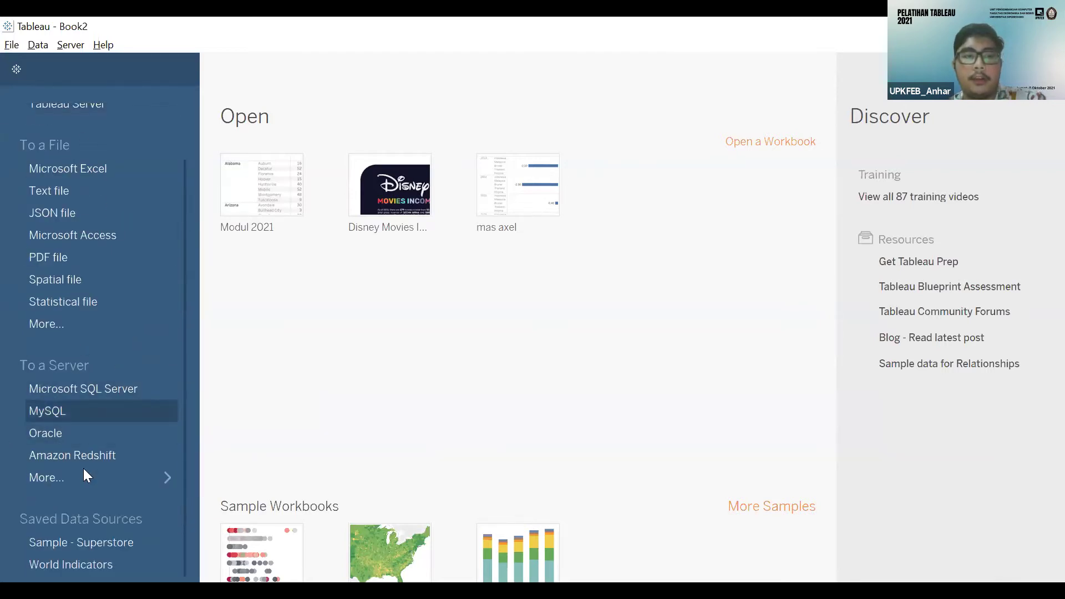
- View the full list of installed server connectors and the file browser for other file types, returning to the start page
left_click(118, 487)
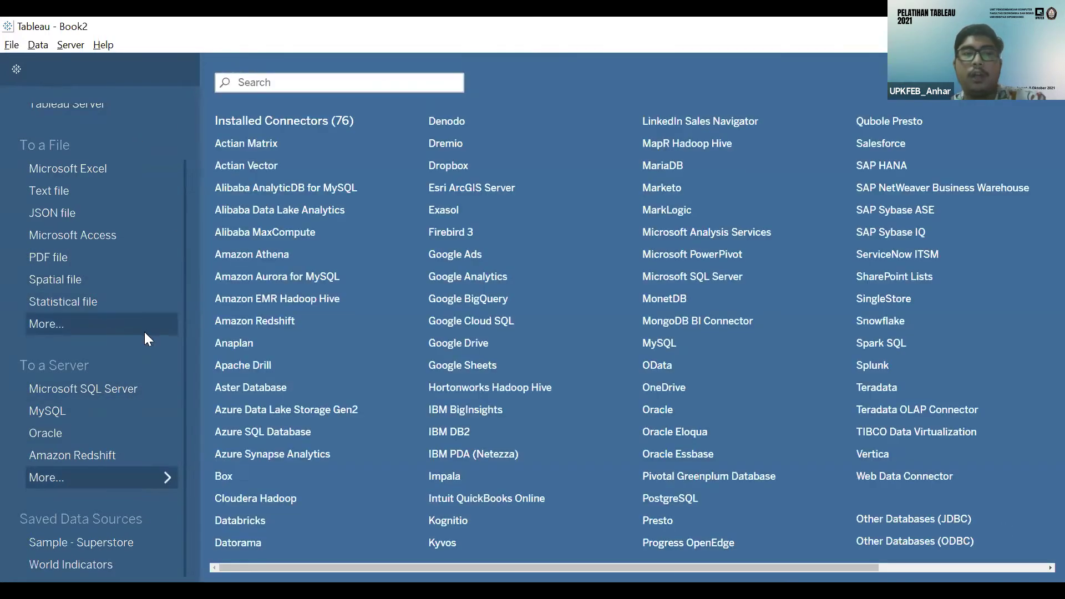
left_click(145, 332)
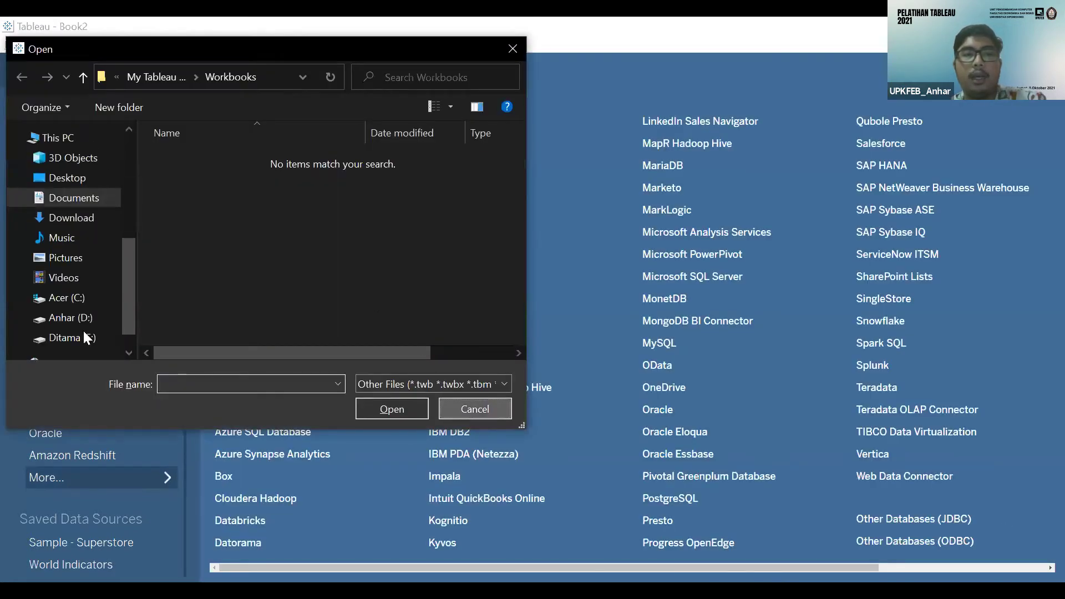
key("Escape")
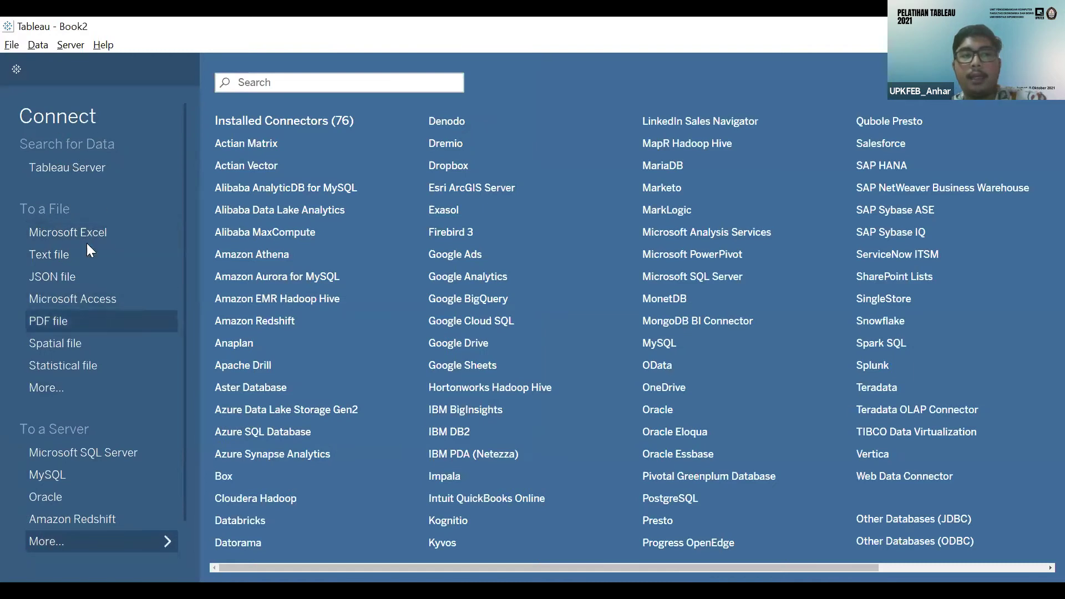
left_click(16, 69)
left_click(50, 547)
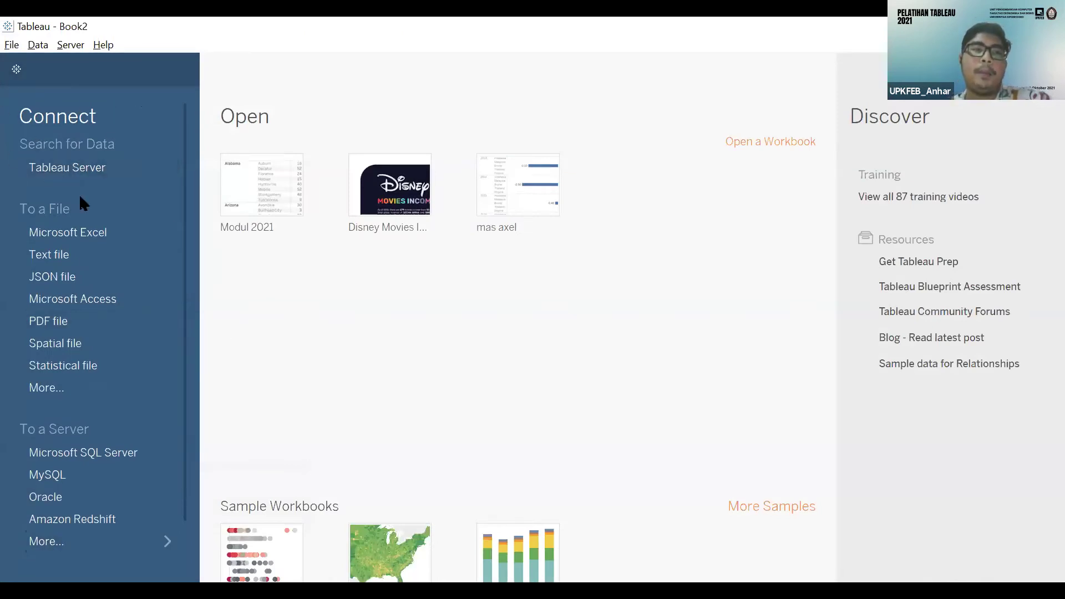
left_click(109, 395)
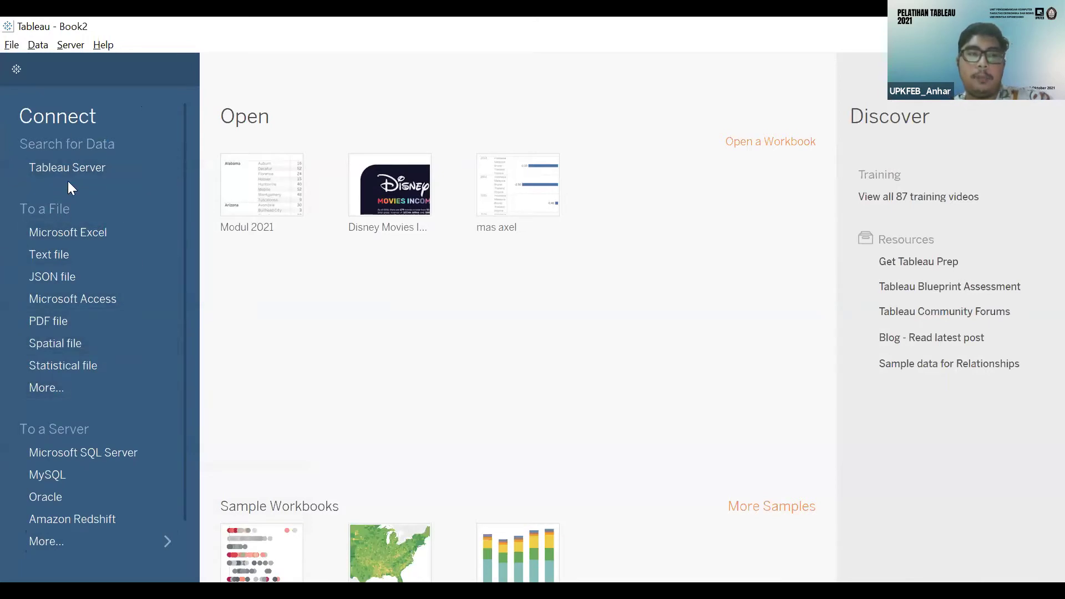
- Connect to the Sample - Superstore Excel workbook in the Pelatihan Tableau folder
scroll(73, 410, "down", 2)
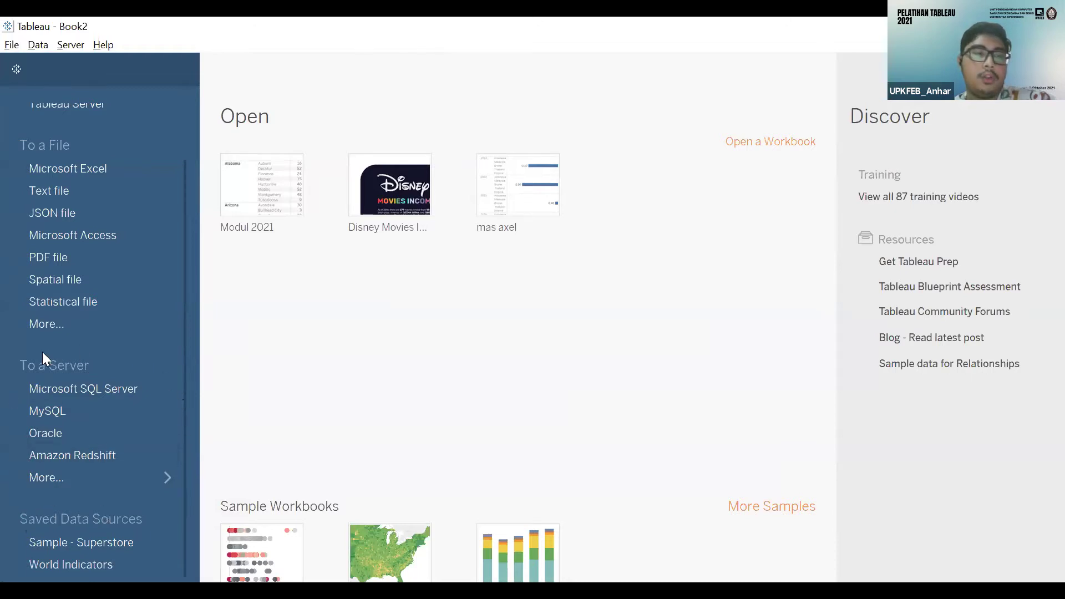
scroll(18, 472, "up", 2)
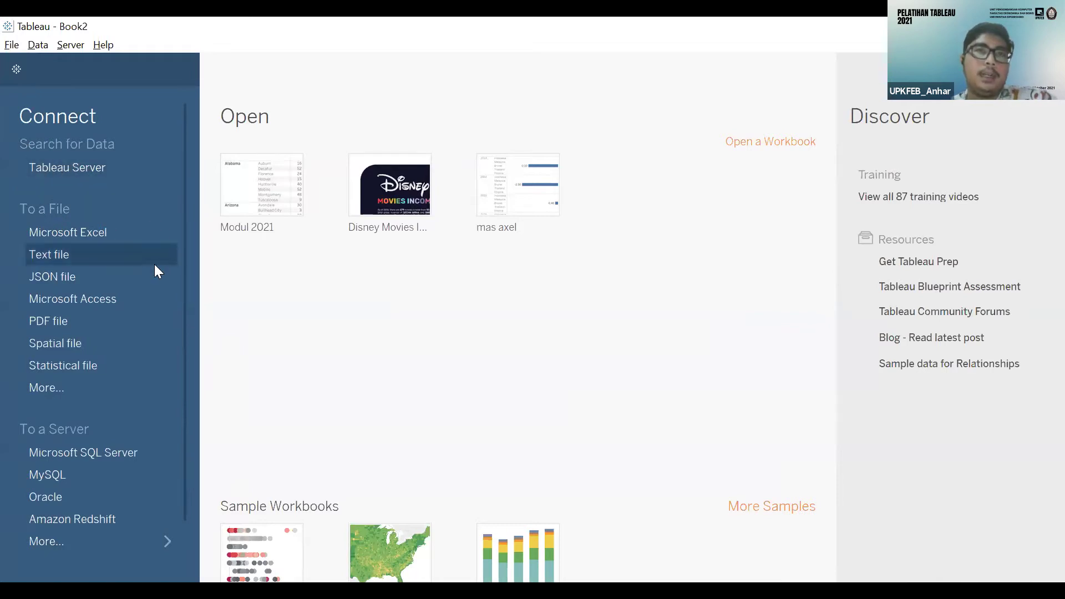
scroll(161, 283, "down", 1)
scroll(163, 311, "up", 1)
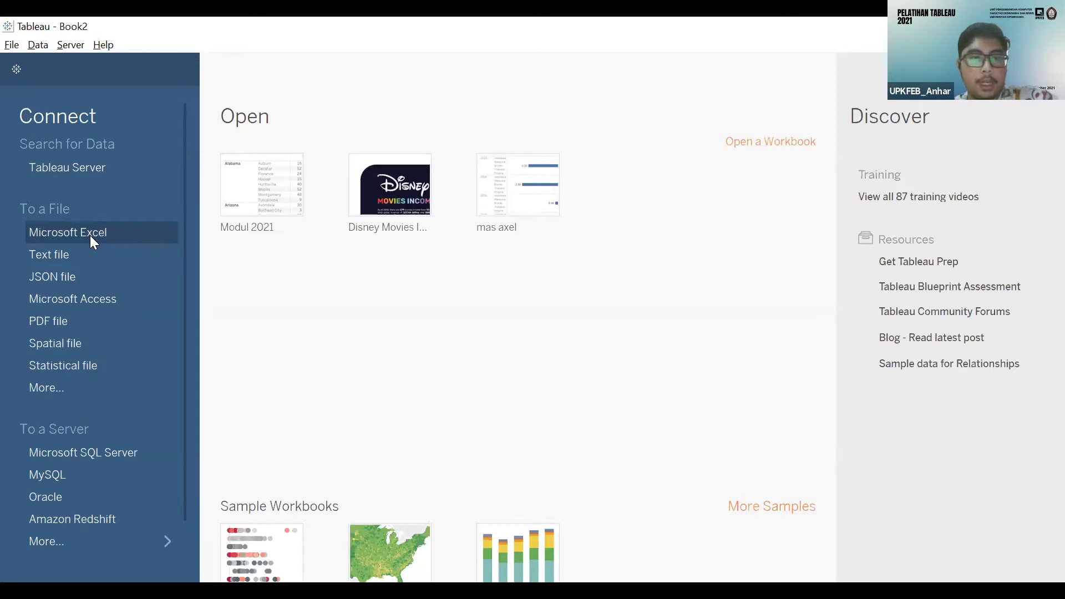
left_click(144, 237)
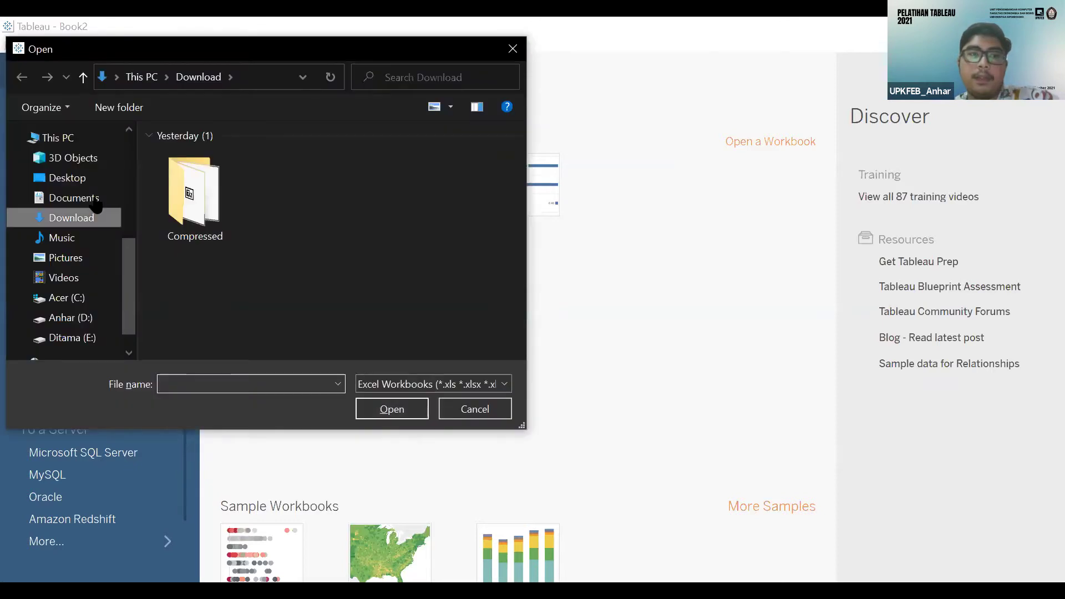
scroll(91, 241, "up", 3)
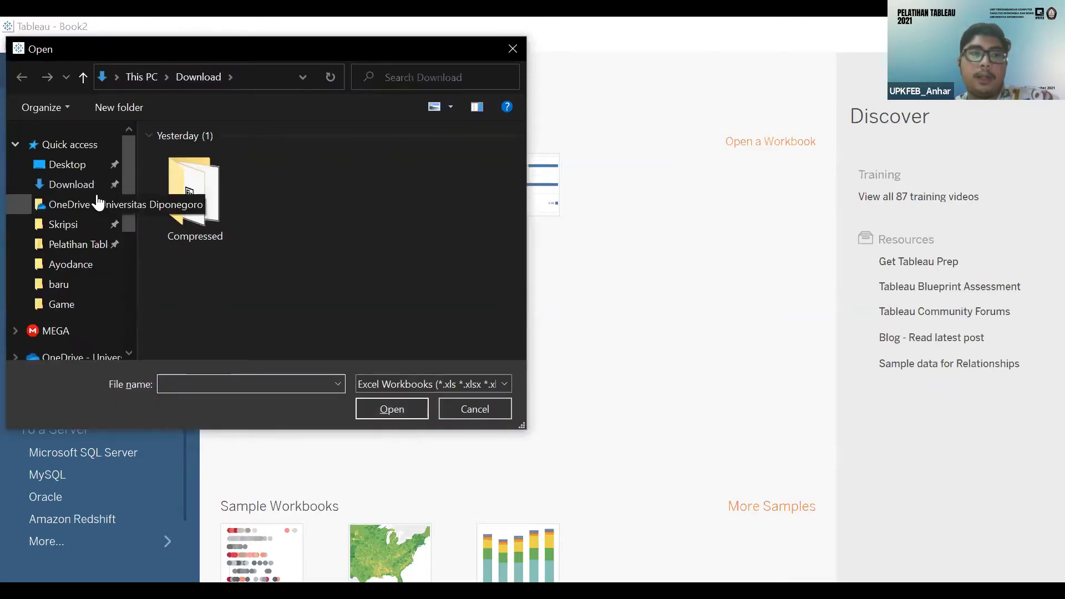
left_click(76, 244)
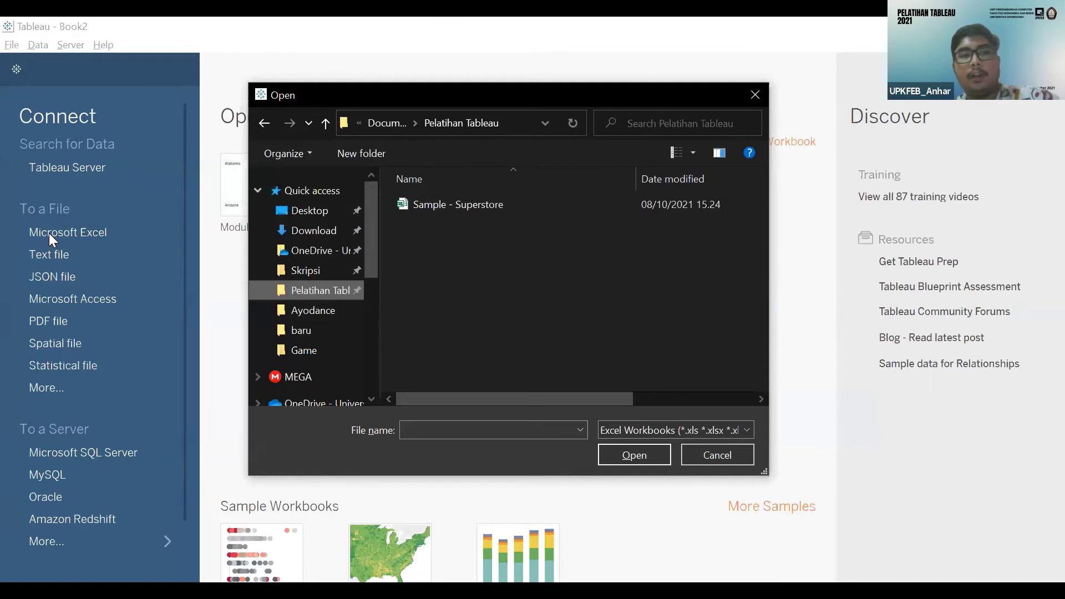
left_click(466, 209)
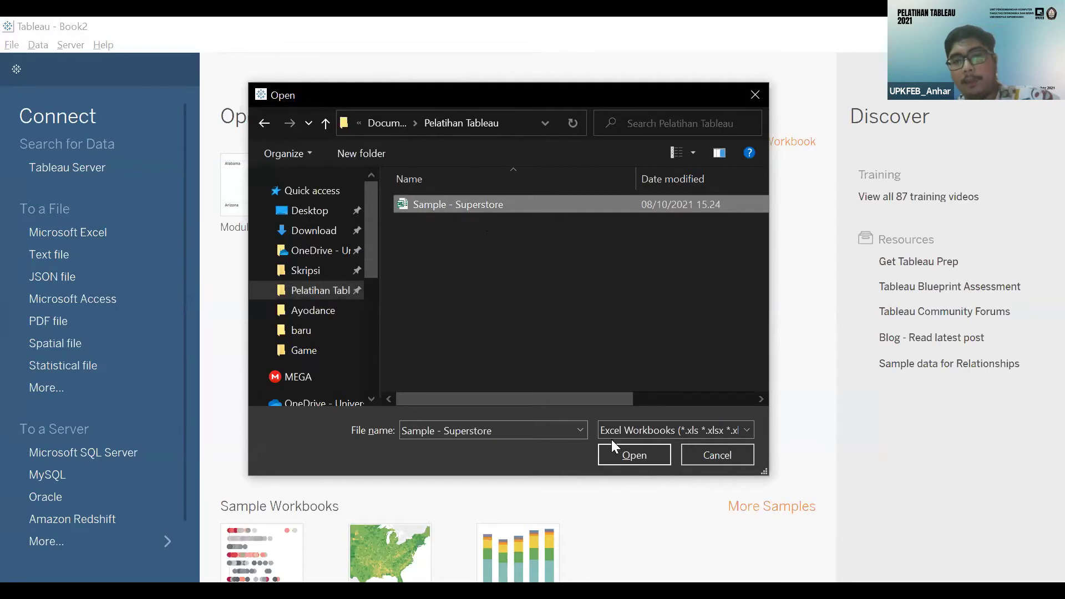
left_click(635, 456)
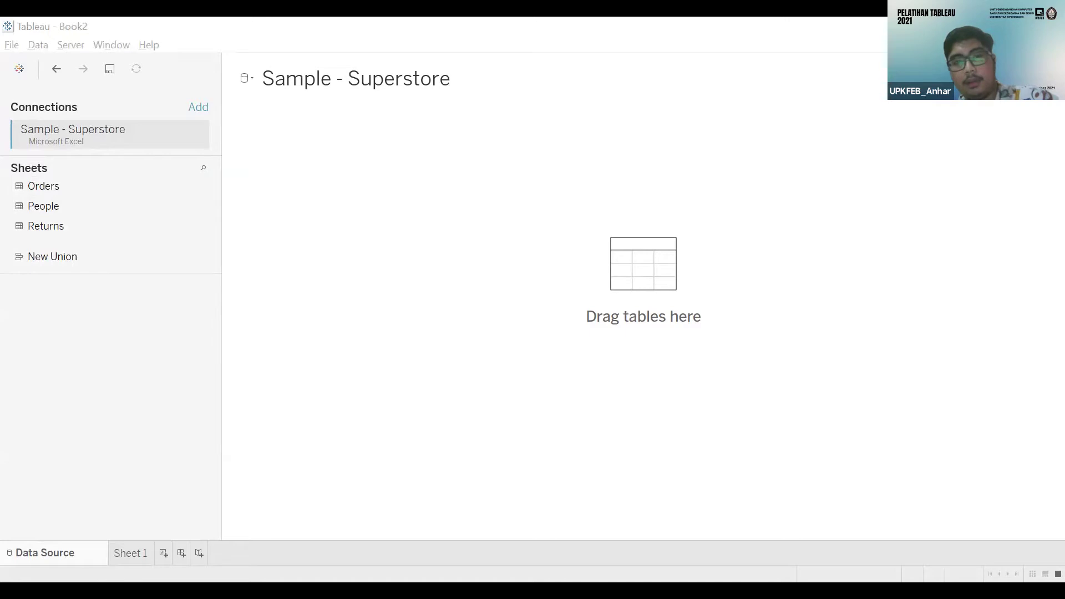
- Add the Orders sheet to the data source canvas as the first table
left_click(595, 264)
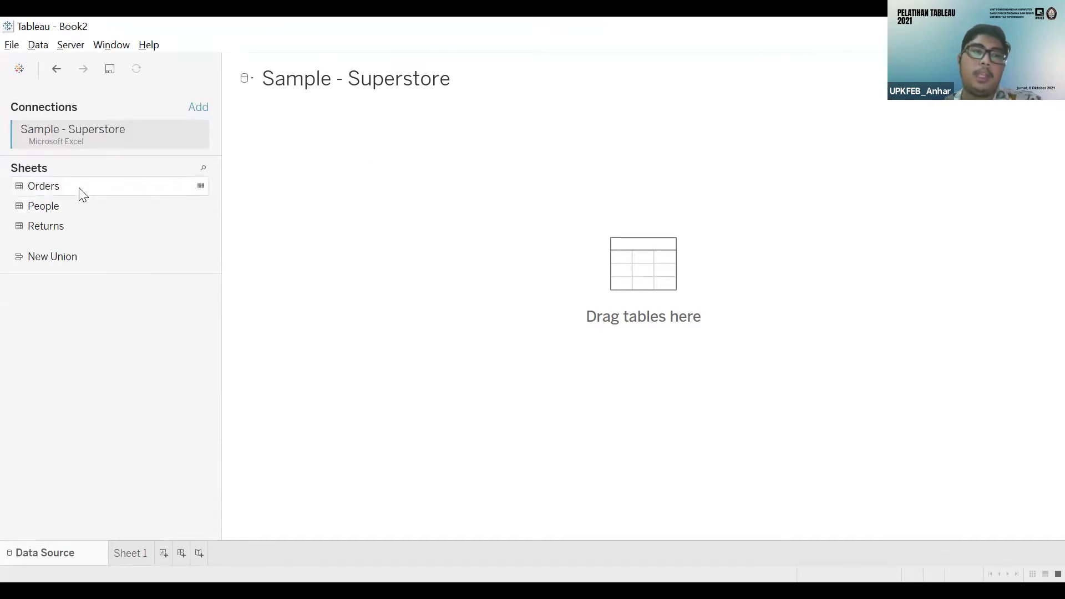
left_click_drag(79, 187, 275, 191)
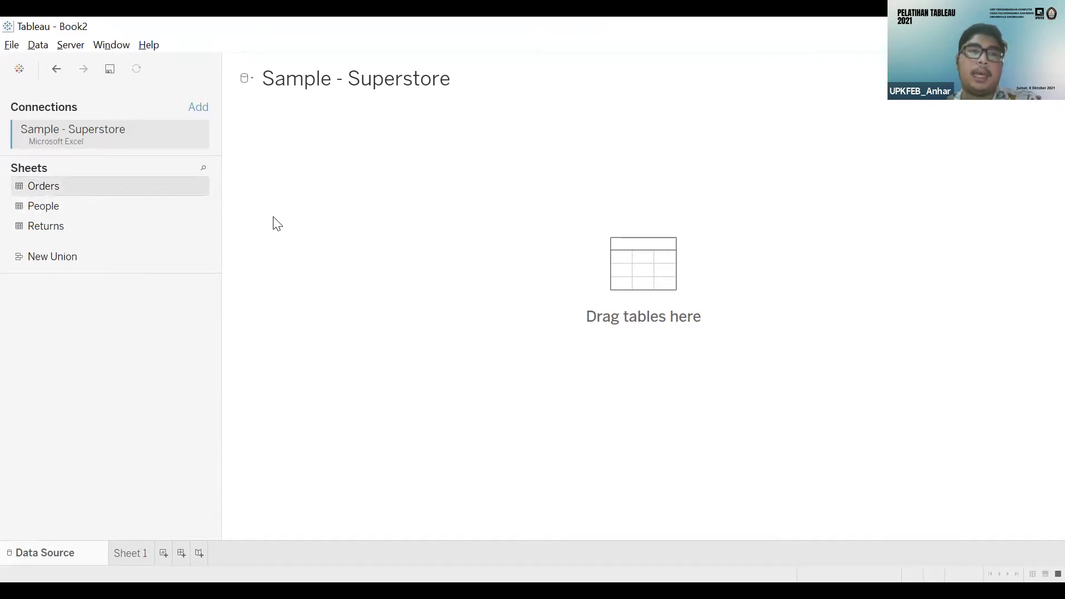
left_click_drag(316, 216, 630, 308)
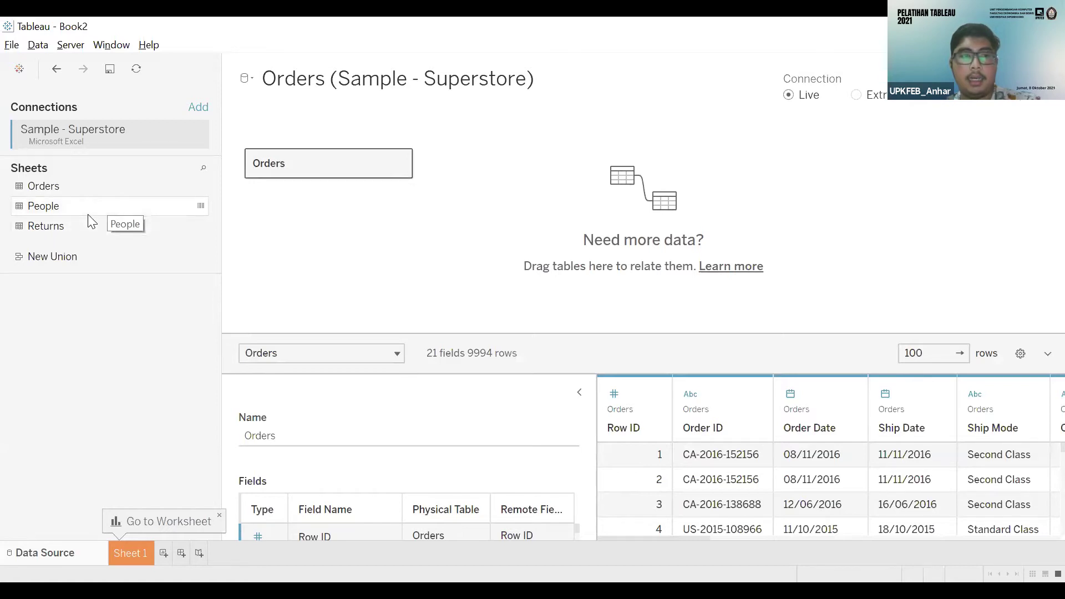
- Add the People and Returns sheets to the canvas, relating each of them to the Orders table
left_click_drag(70, 210, 130, 205)
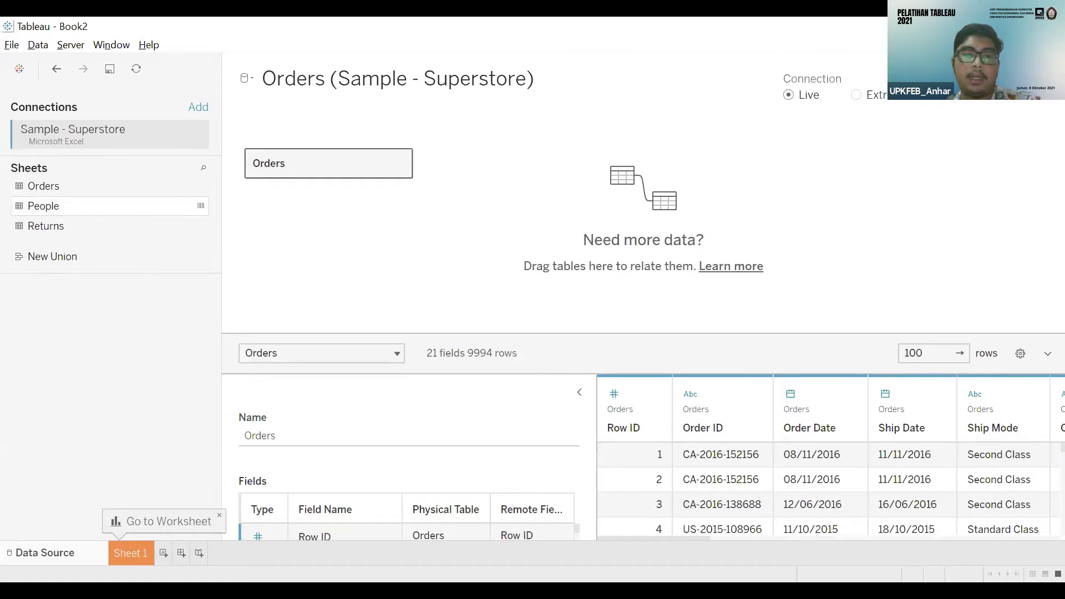
key("alt+Tab")
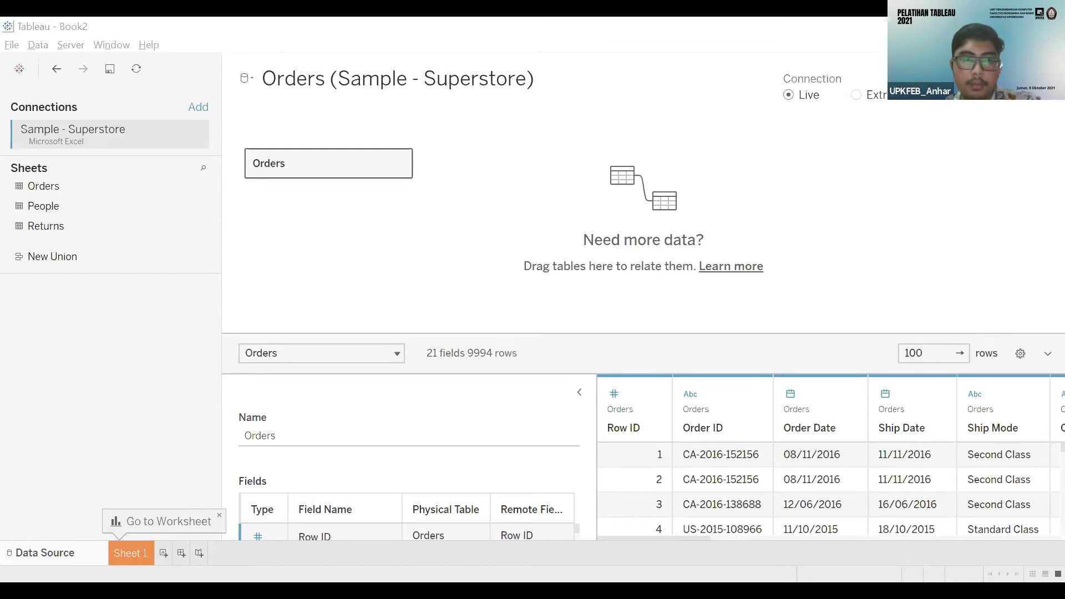
mouse_move(83, 206)
left_mouse_down()
mouse_move(447, 191)
mouse_move(498, 160)
mouse_move(83, 216)
left_mouse_up()
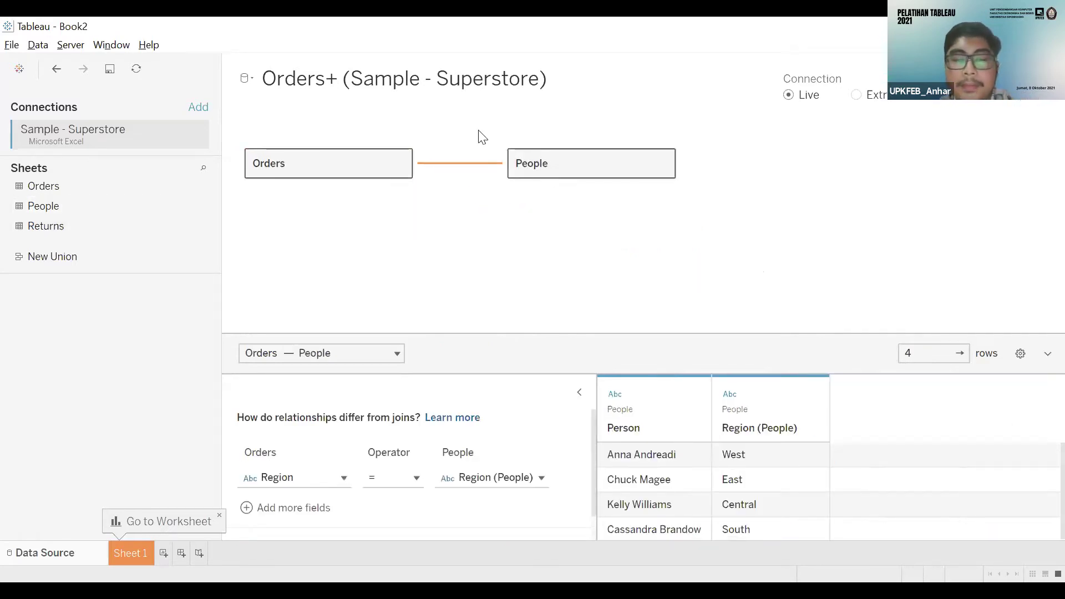
left_click_drag(45, 227, 554, 224)
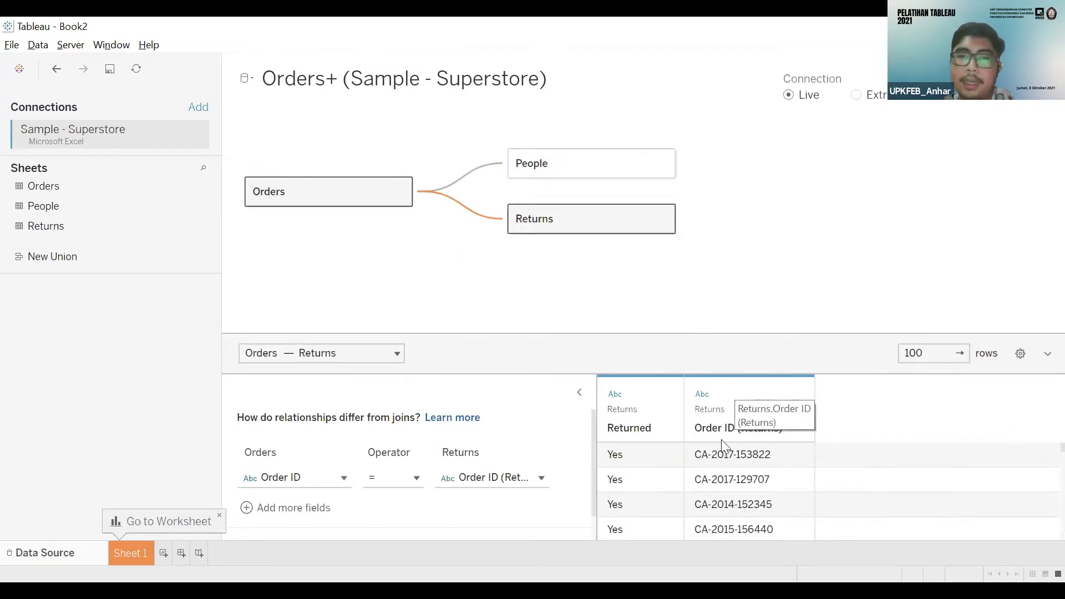
- Examine the fields and data previews of the related tables and their links to Orders
left_click(594, 175)
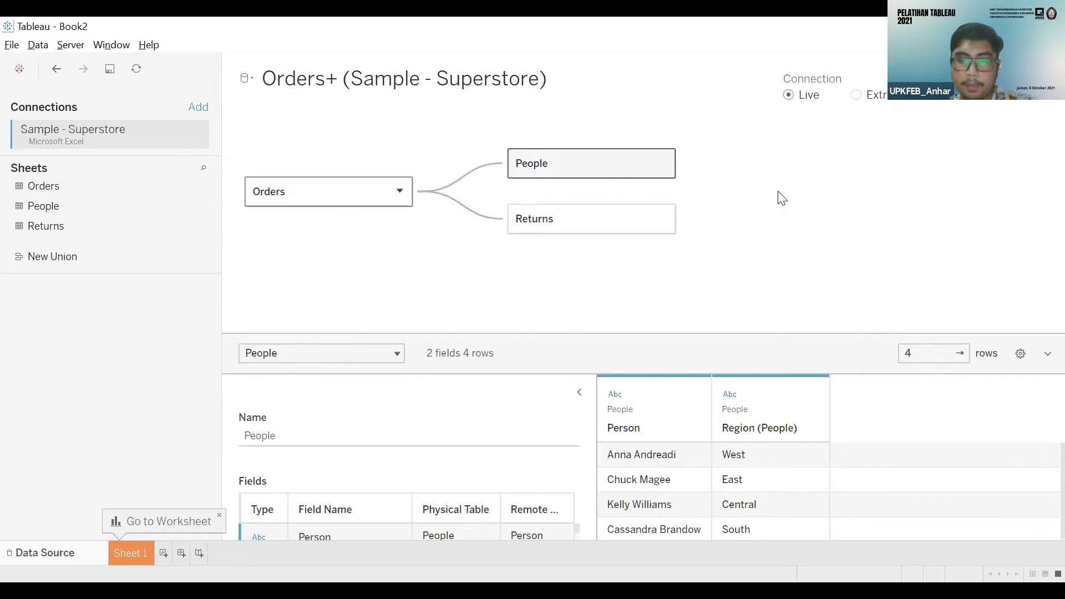
left_click(574, 233)
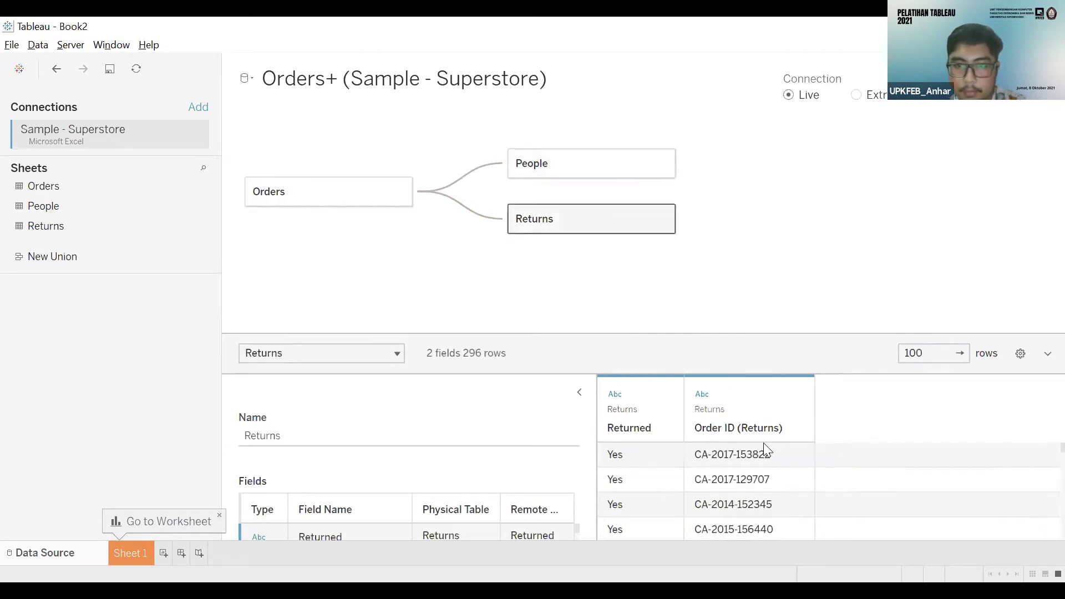
left_click(545, 176)
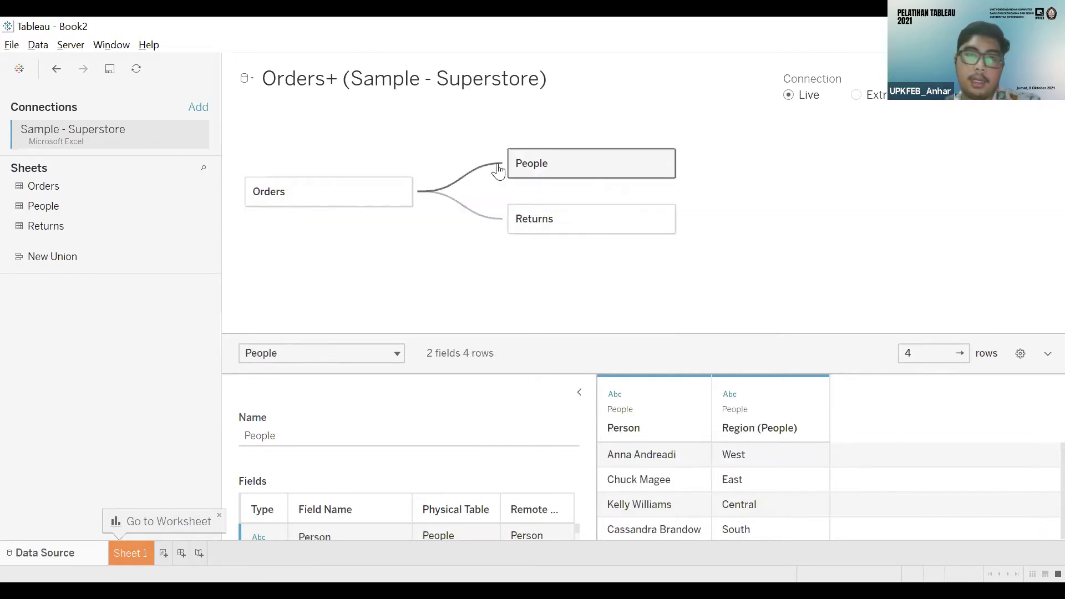
left_click(456, 193)
left_click(464, 214)
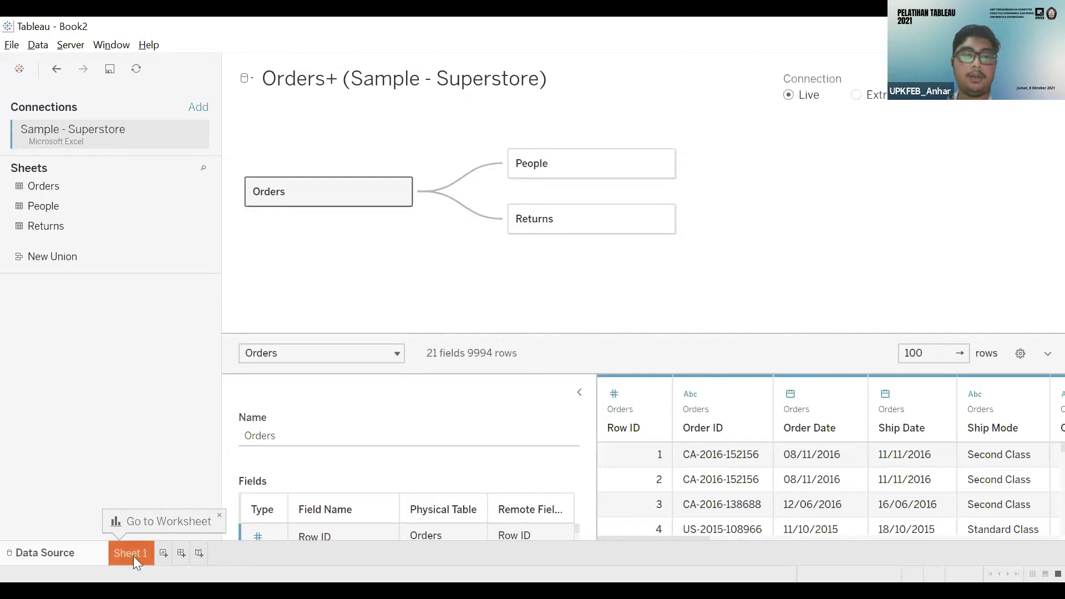
- Open the Sheet 1 worksheet and bring the start of the Orders table's field list into view
left_click(133, 556)
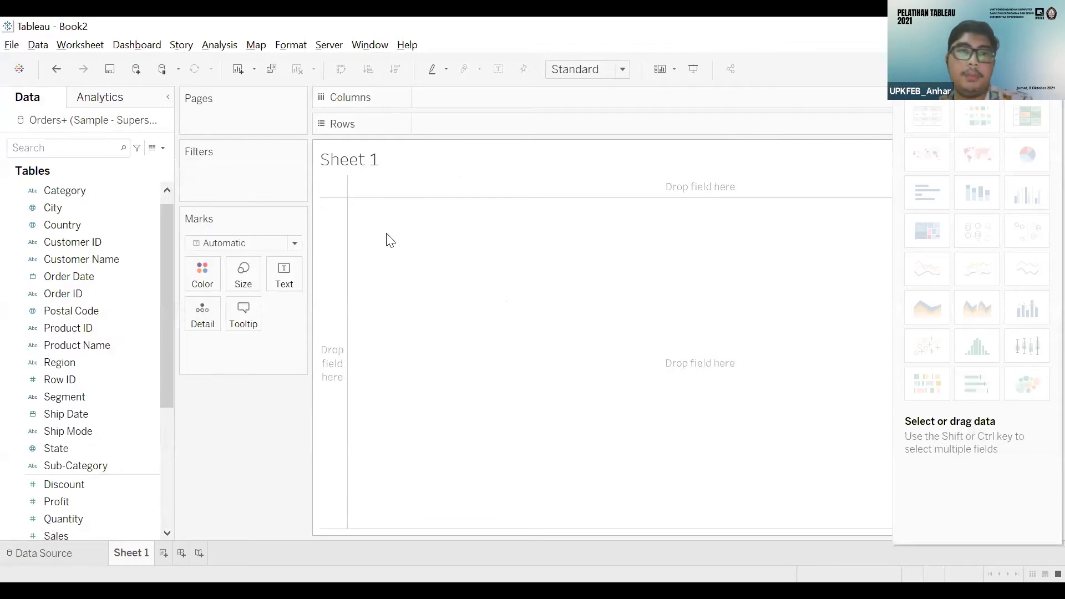
left_click(438, 173)
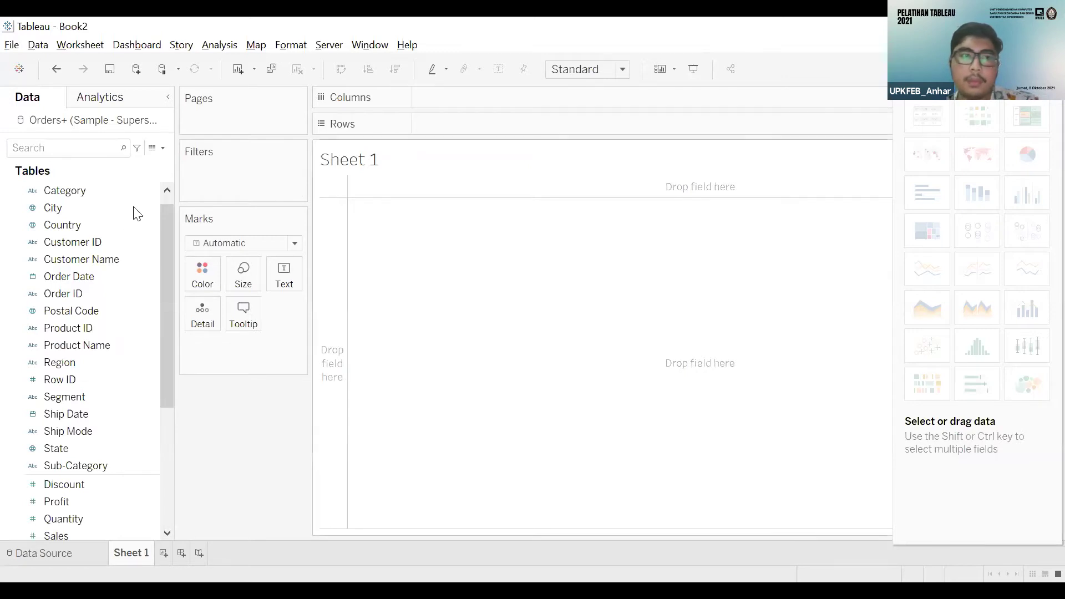
scroll(84, 206, "up", 1)
left_click(58, 207)
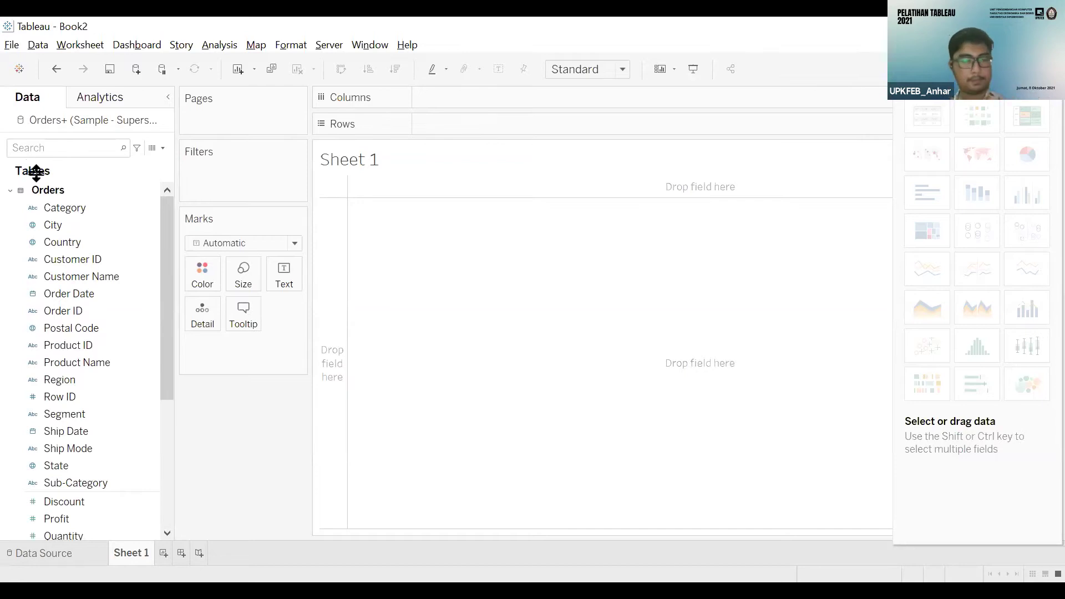
- Add the City field to the sheet's rows, followed by the State field from the Orders table
left_click(66, 215)
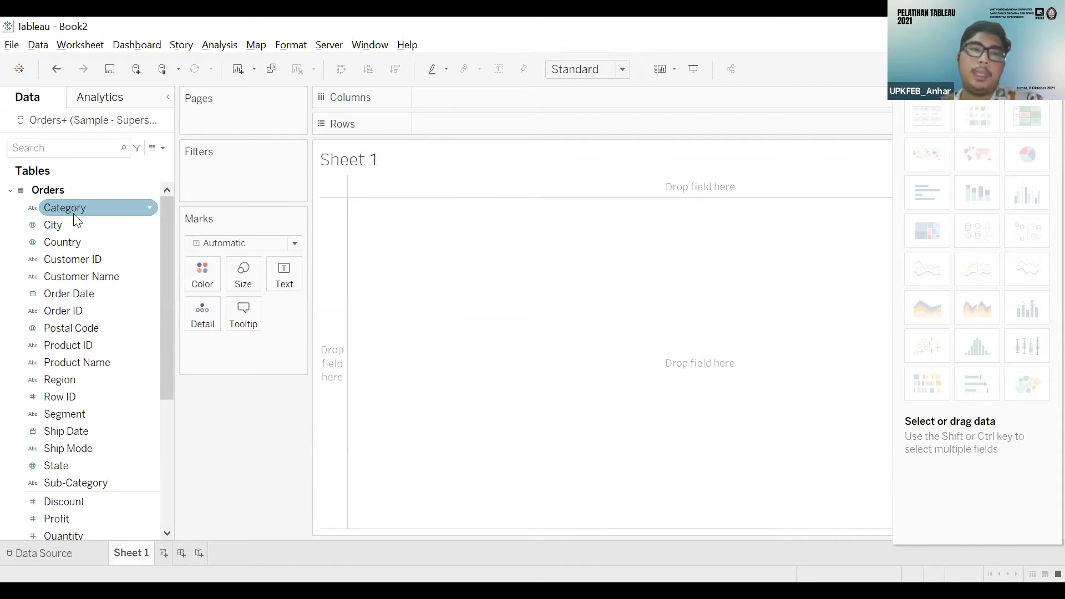
left_click(185, 198)
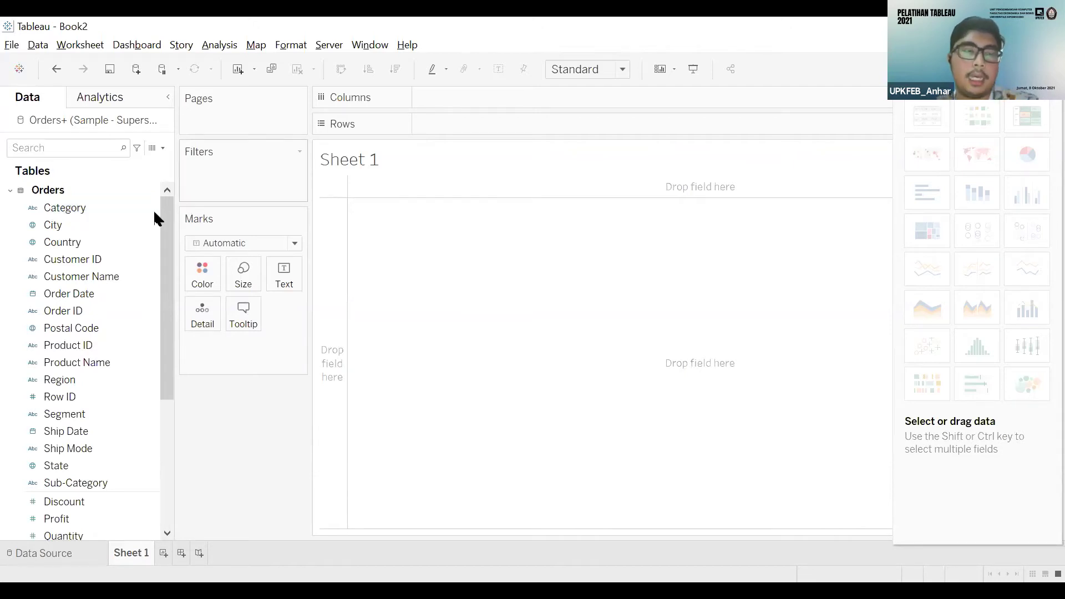
left_click(95, 231)
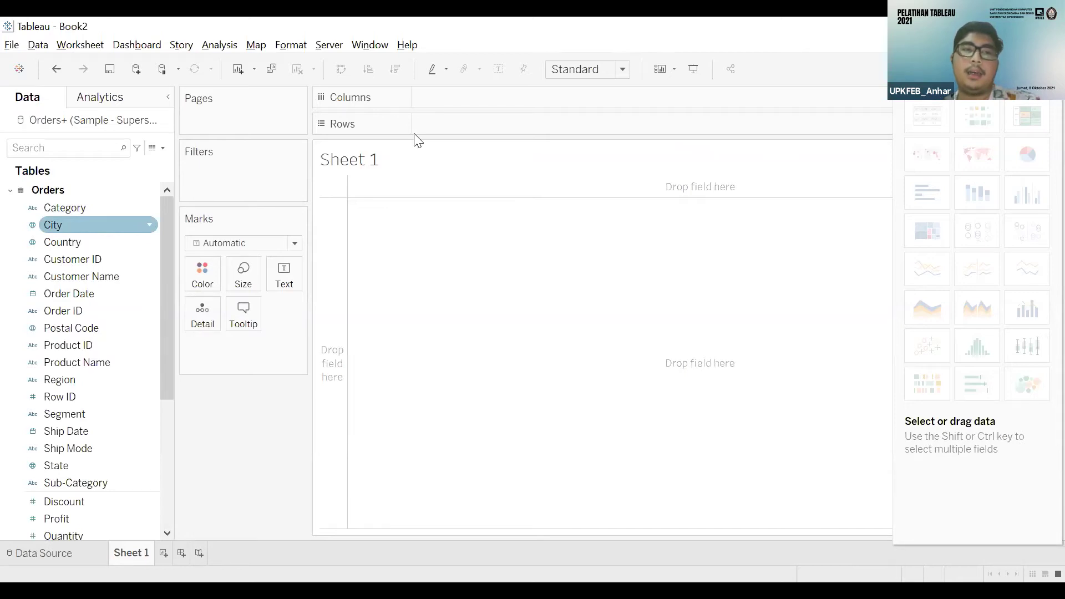
left_click_drag(414, 135, 415, 133)
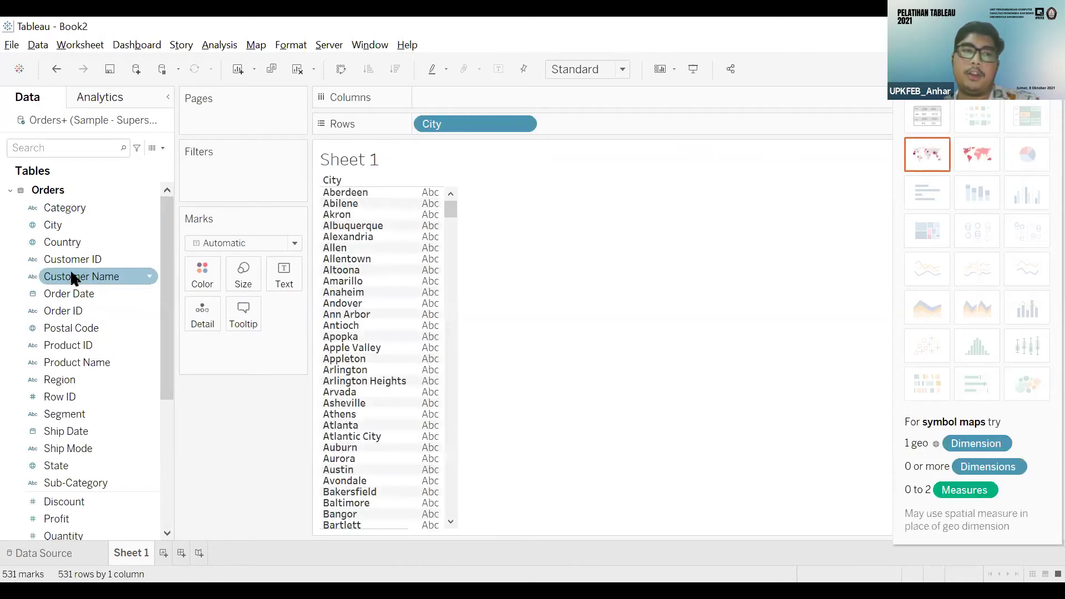
scroll(71, 407, "down", 1)
left_click(71, 399)
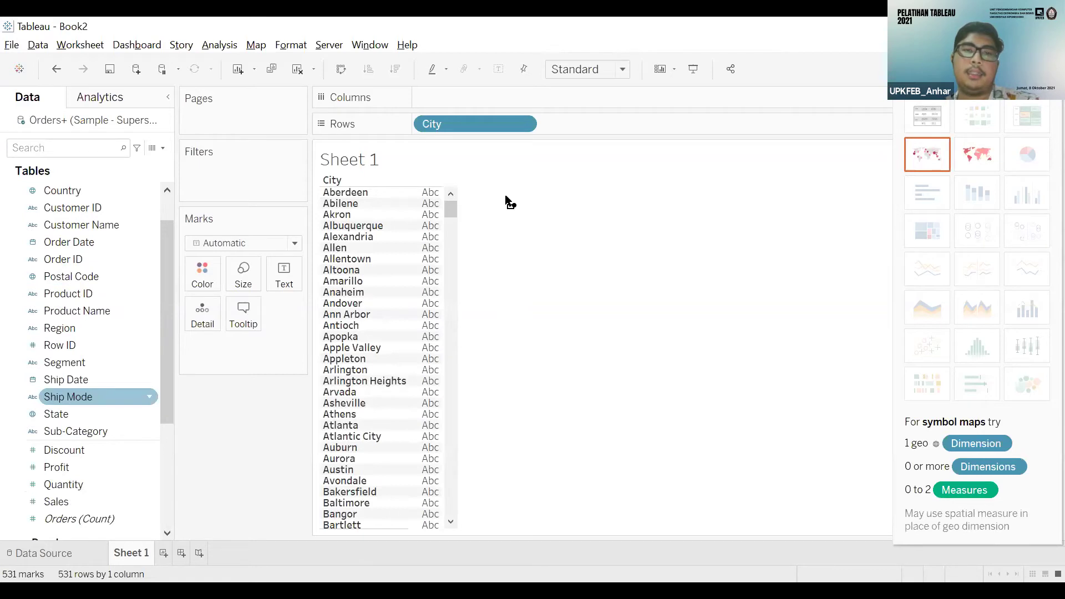
left_click_drag(550, 118, 575, 124)
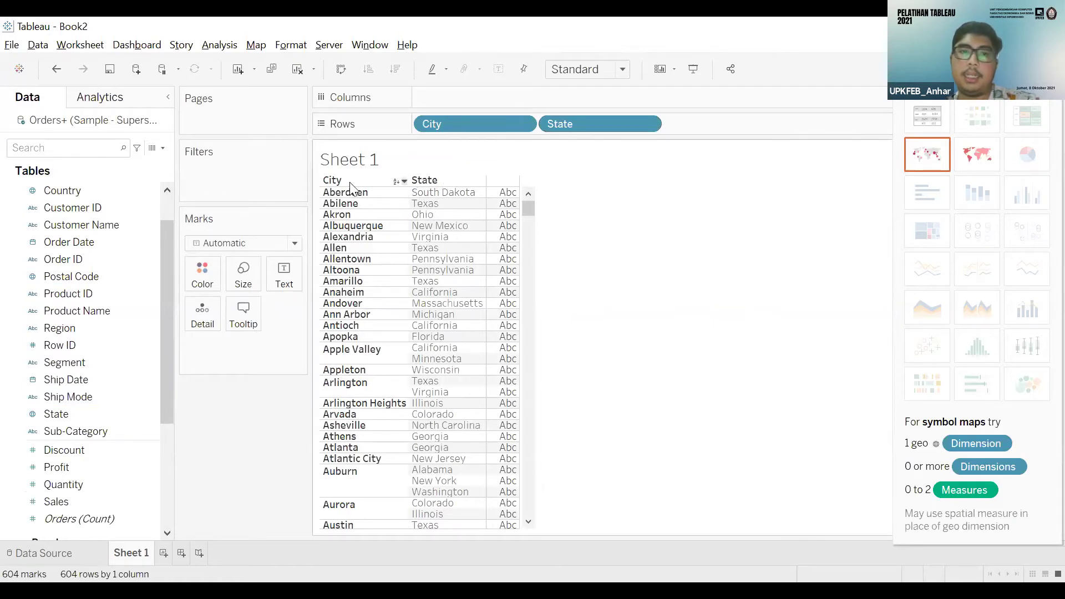
- Reorder the row fields so that State comes before City and the cities are grouped by state
scroll(417, 258, "down", 1)
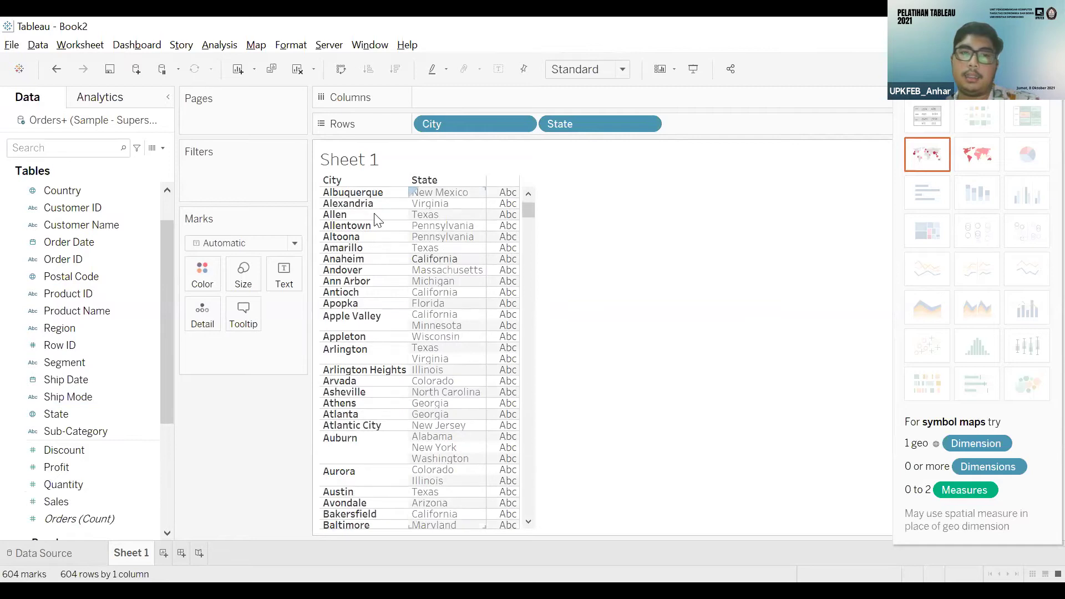
scroll(365, 199, "up", 1)
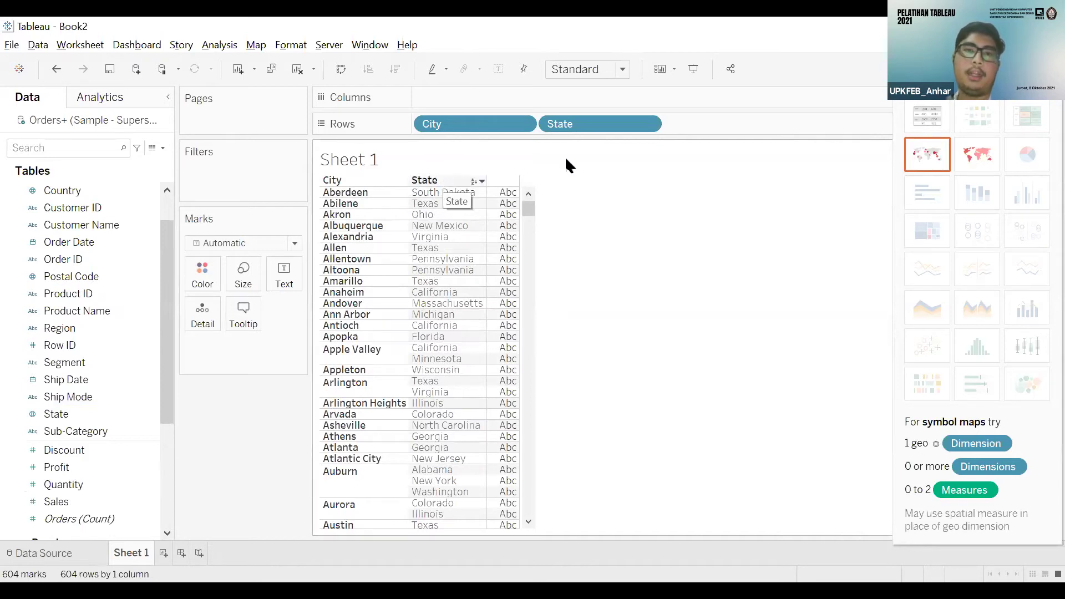
left_click_drag(438, 139, 420, 129)
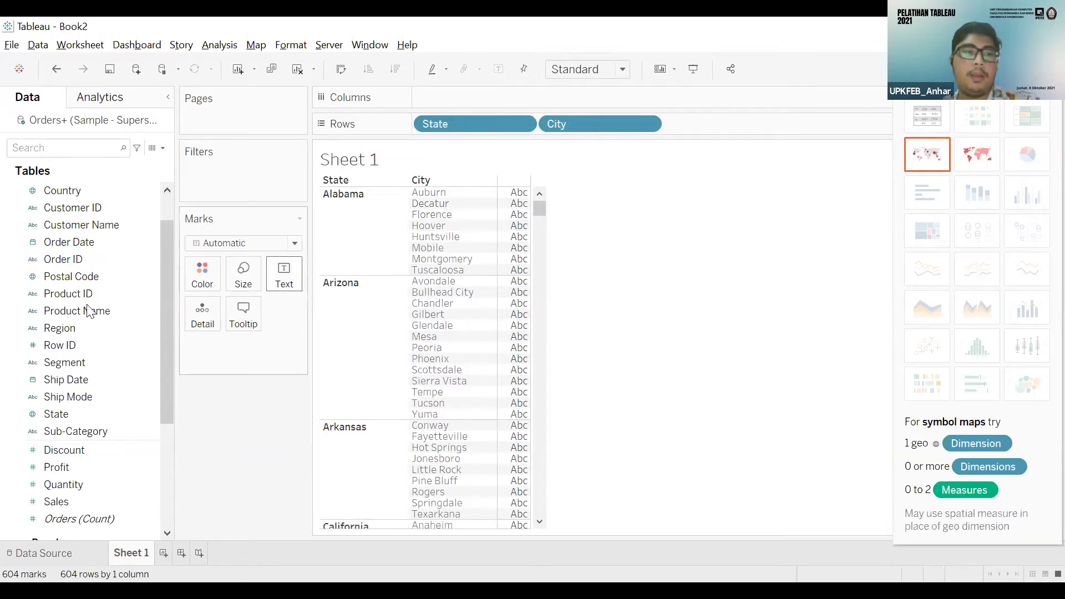
- Show the Sales measure from the Orders table as the text values for each state and city
scroll(86, 304, "down", 1)
scroll(107, 355, "down", 1)
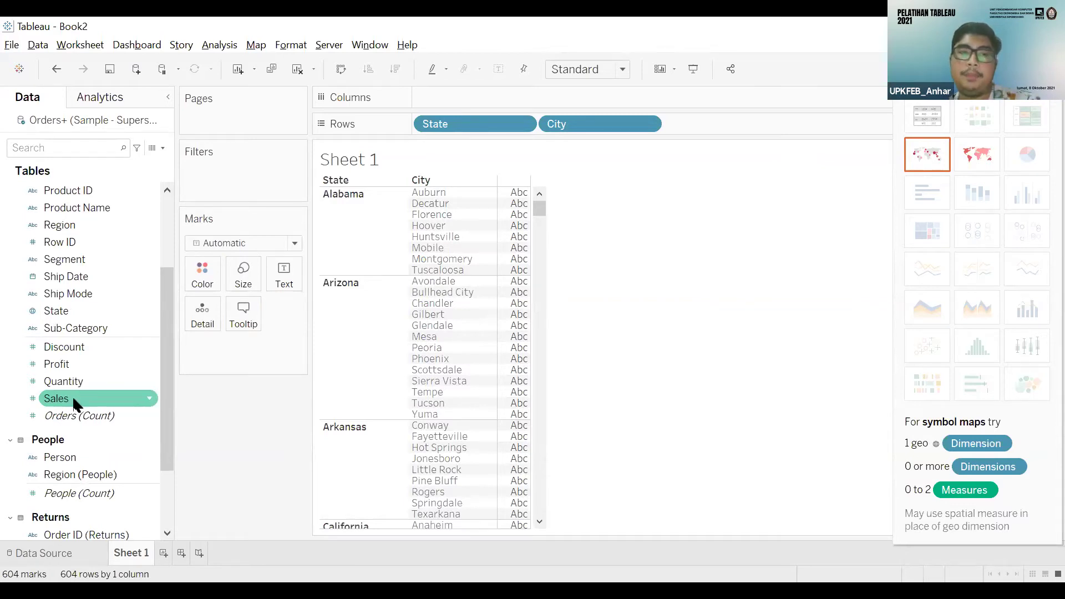
left_click_drag(77, 398, 106, 401)
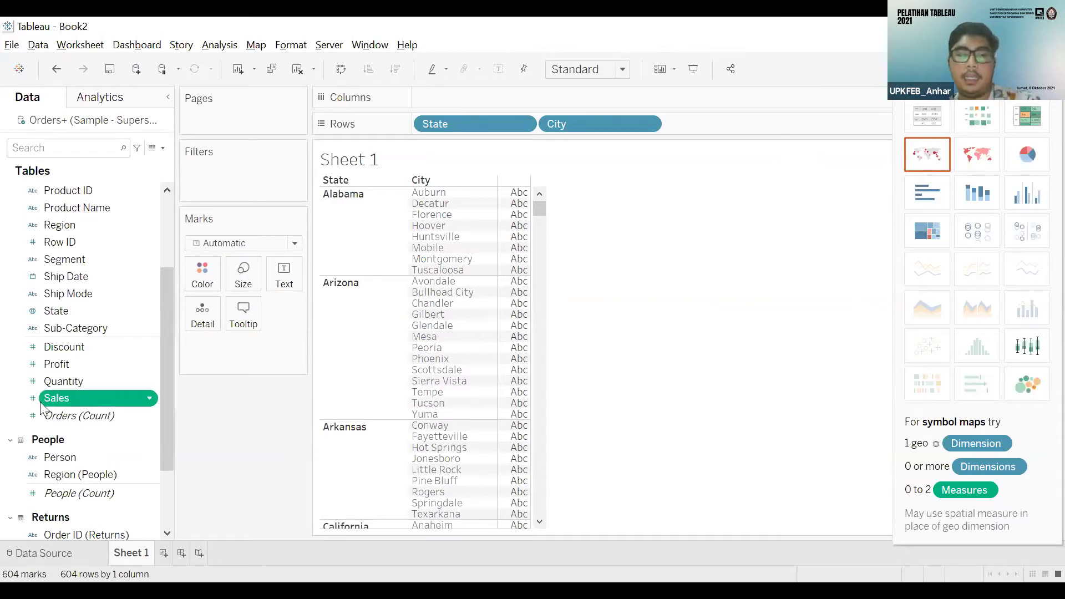
left_click_drag(58, 407, 281, 269)
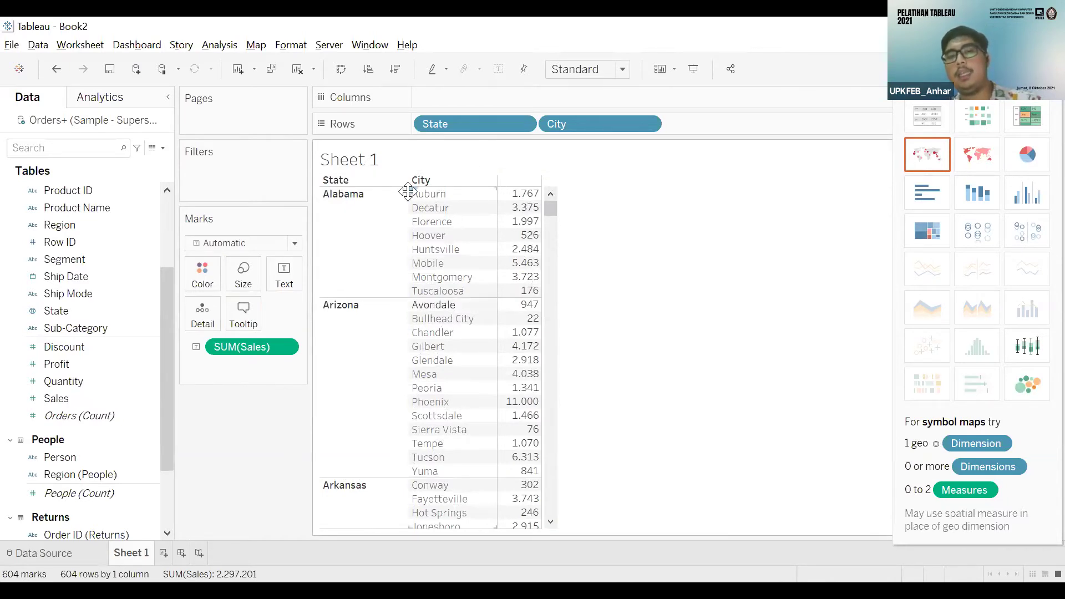
- Inspect the details of the sales value for Auburn, Alabama
mouse_move(526, 197)
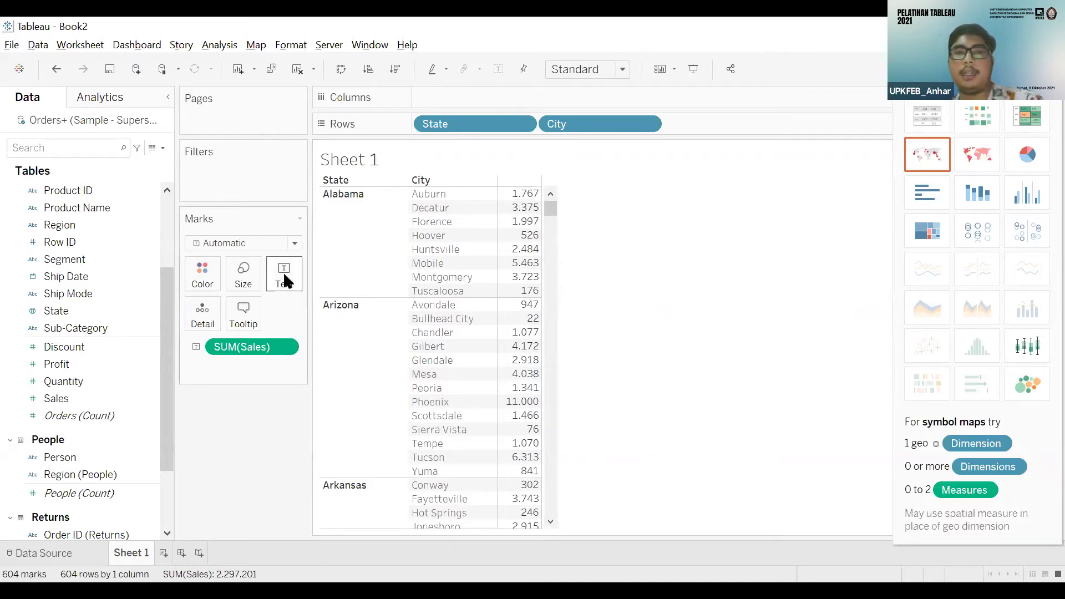
right_click(374, 157)
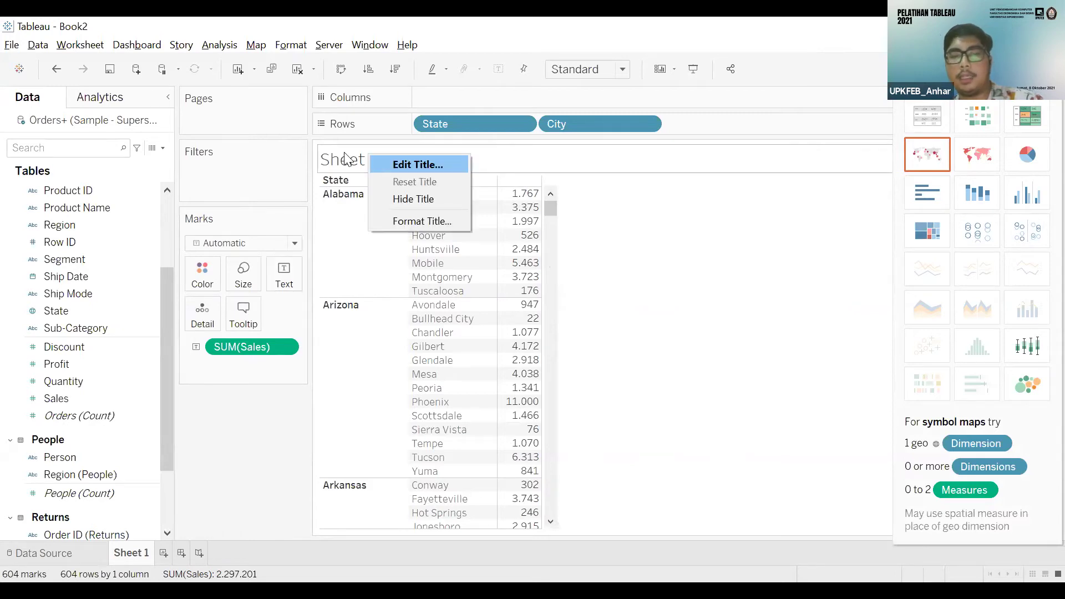
right_click(345, 156)
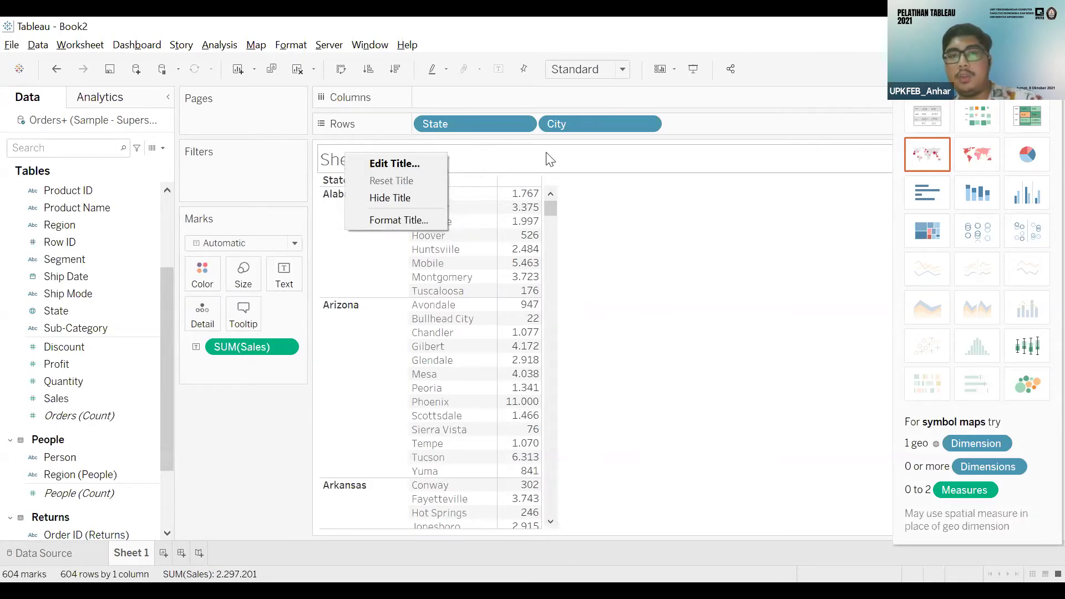
left_click(521, 194)
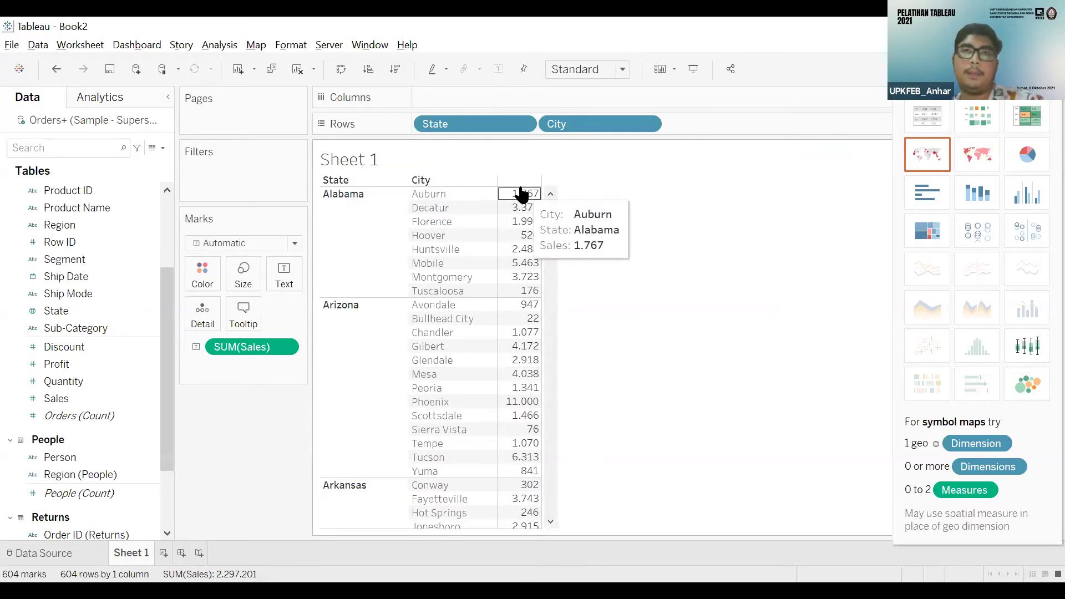
left_click(525, 194)
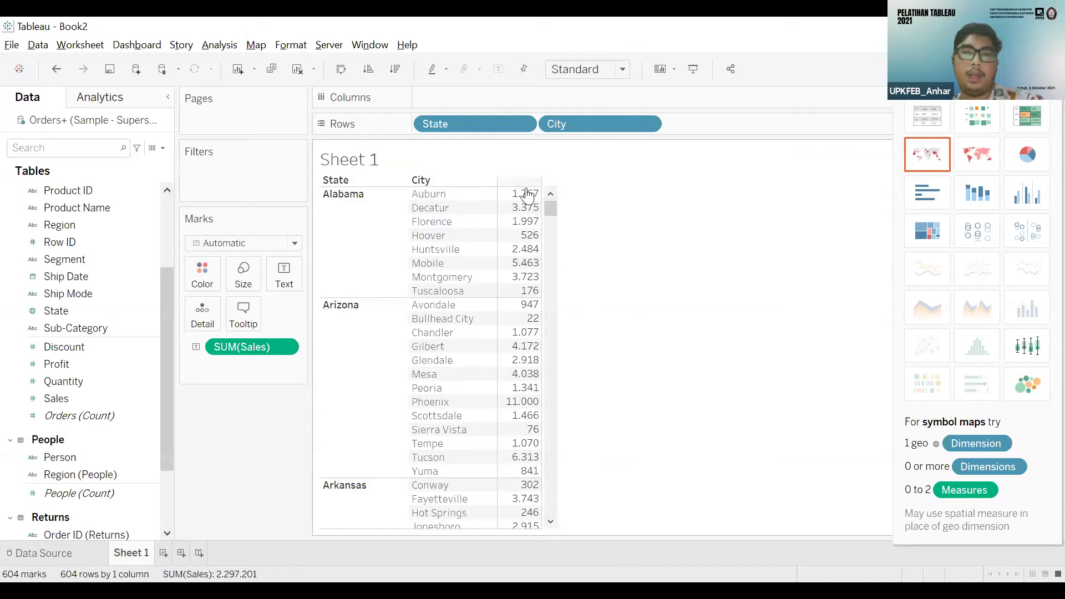
left_click(527, 195)
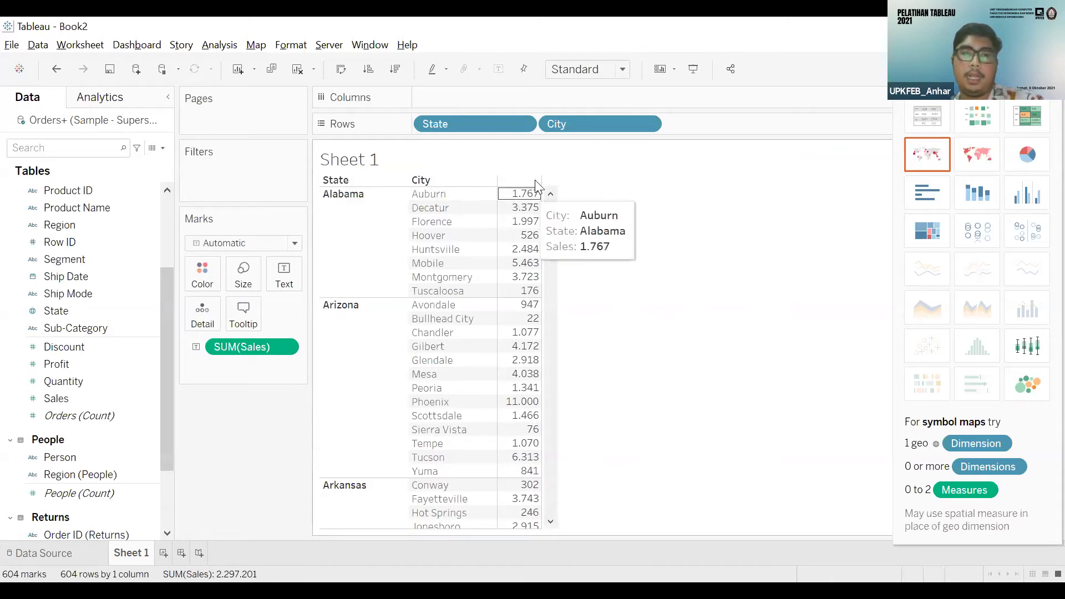
left_click(536, 186)
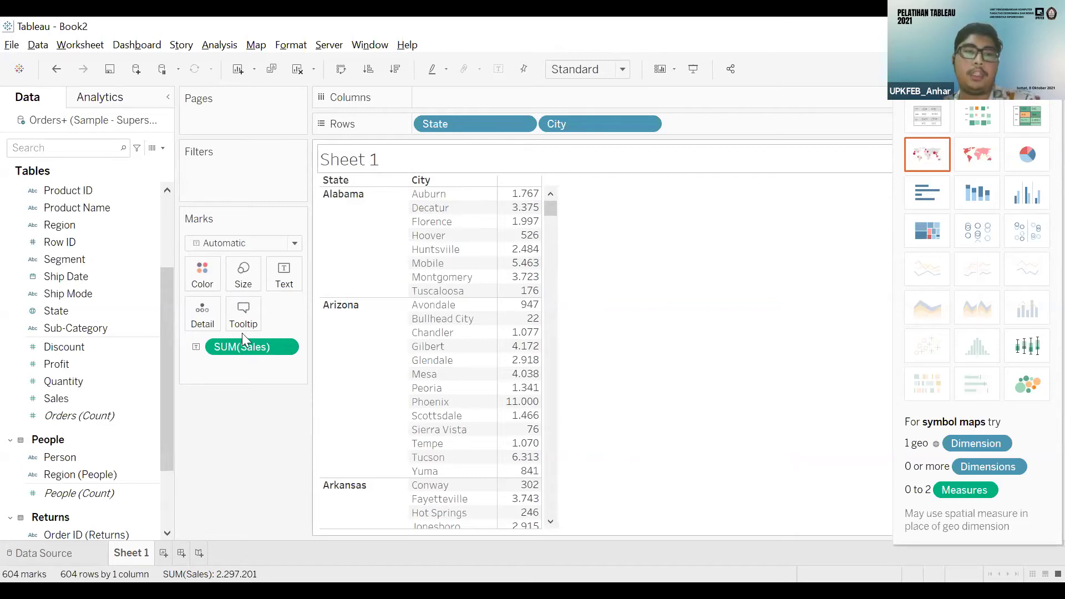
- Add Measure Values as text in the table and remove the separate SUM(Sales) field from the marks
scroll(100, 423, "down", 3)
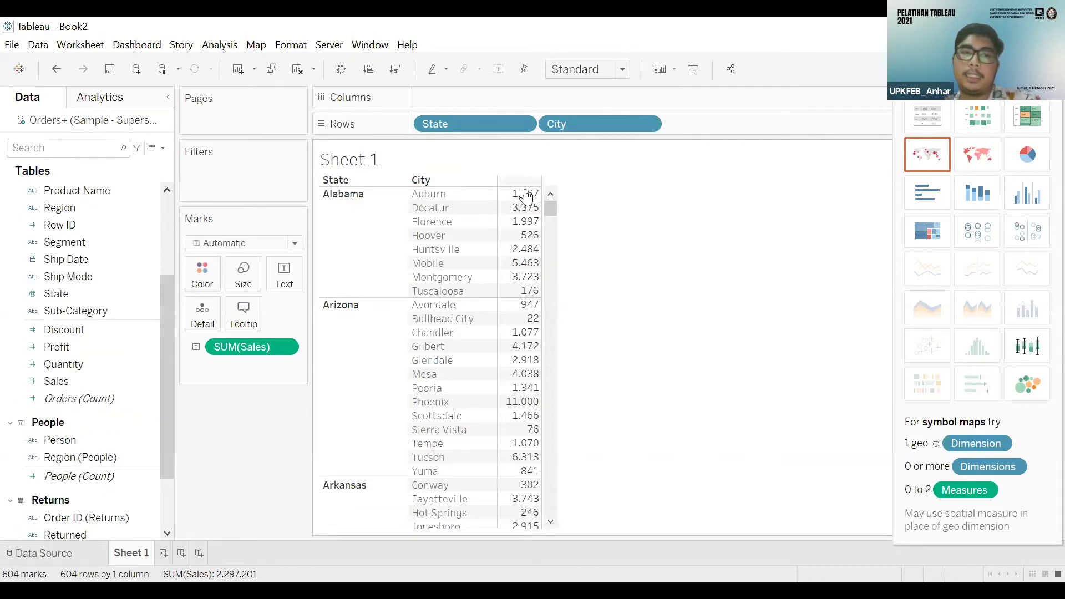
scroll(61, 524, "down", 3)
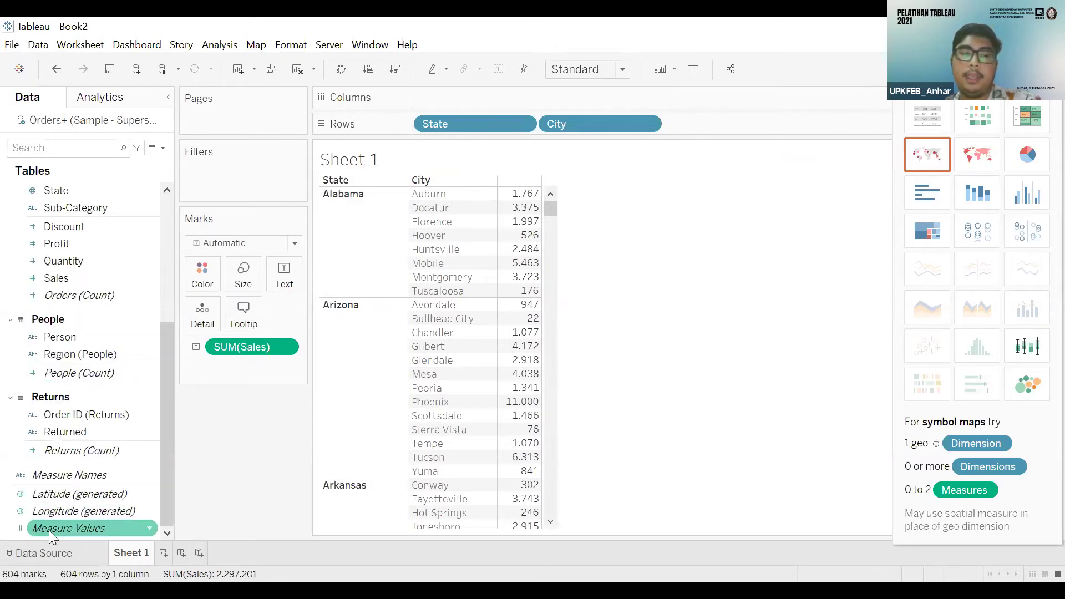
left_click_drag(140, 506, 280, 278)
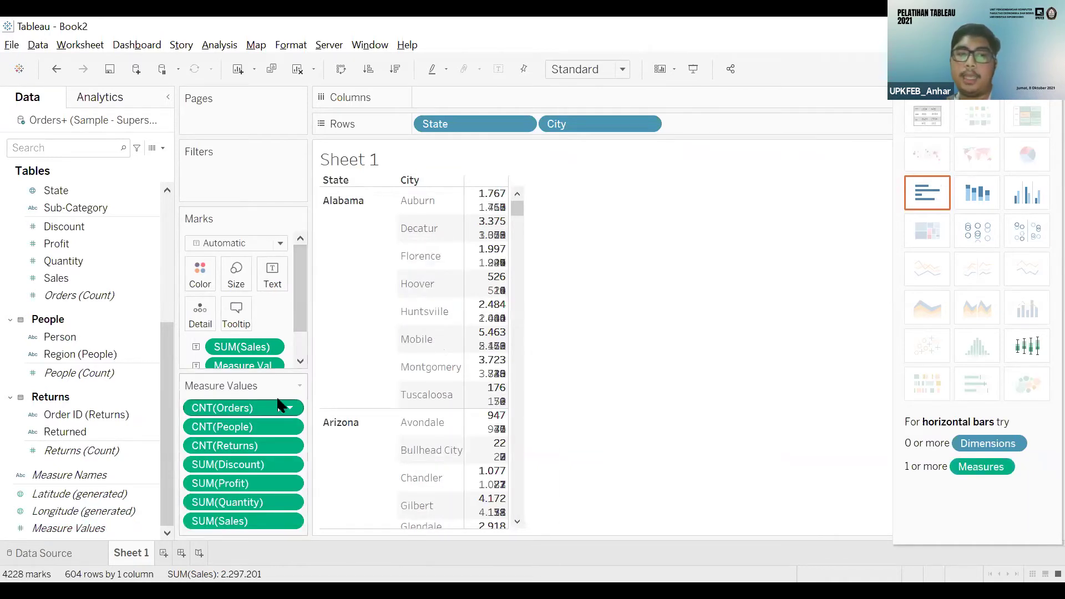
scroll(276, 347, "down", 1)
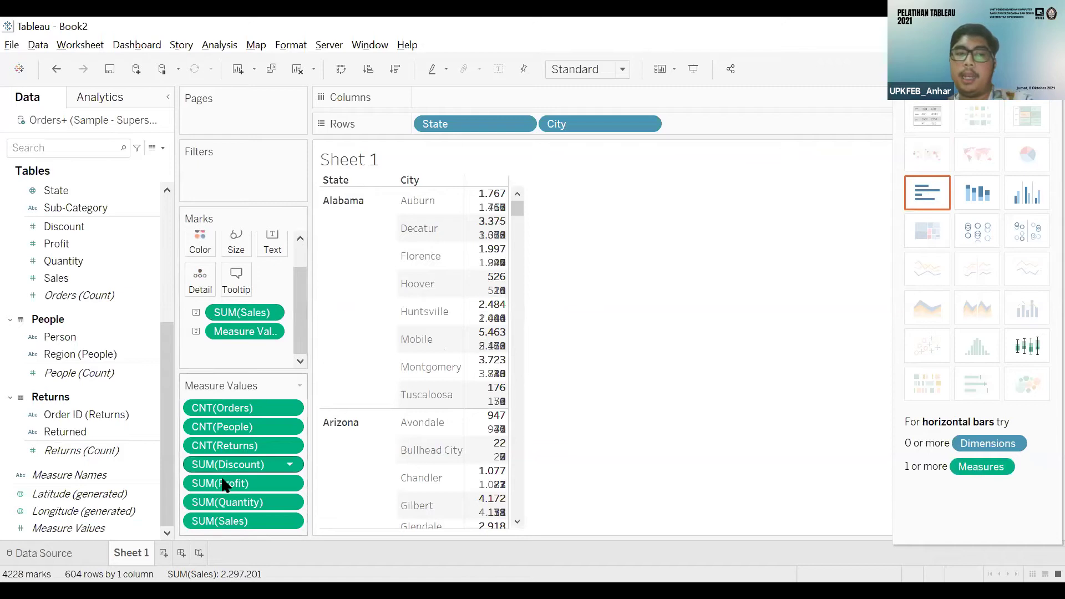
right_click(280, 314)
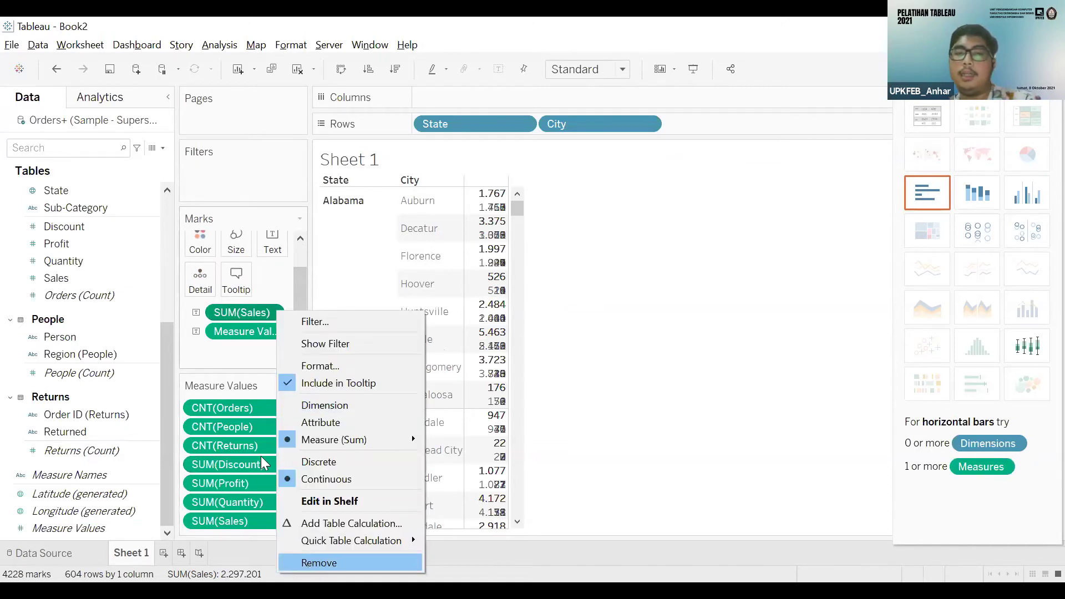
left_click(317, 563)
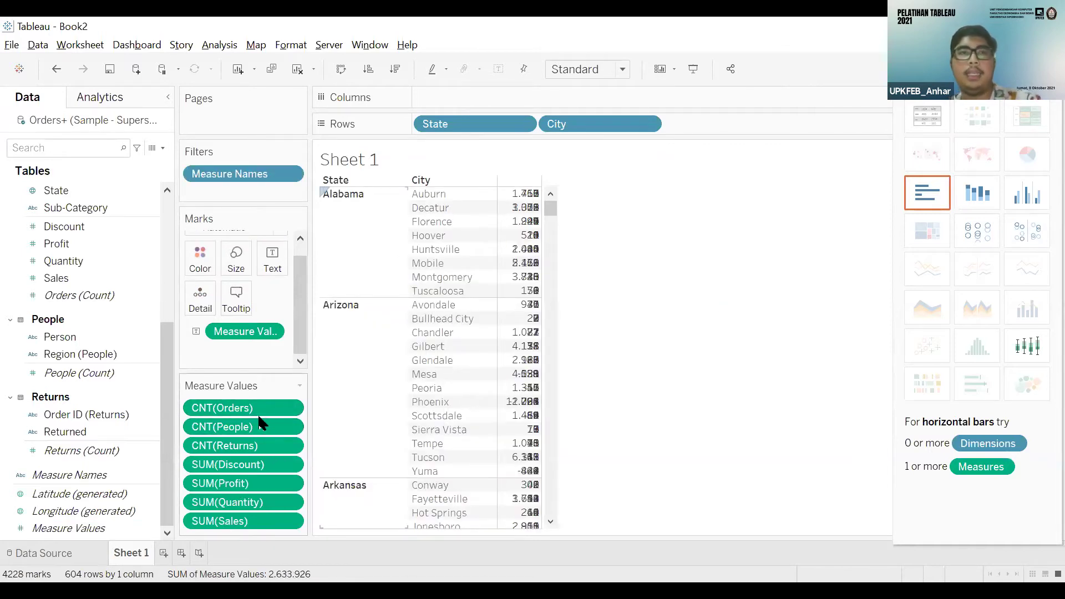
- Filter the measure values to Profit and Sales, excluding Discount, Quantity and the counts of Orders, People and Returns
right_click(261, 332)
right_click(231, 346)
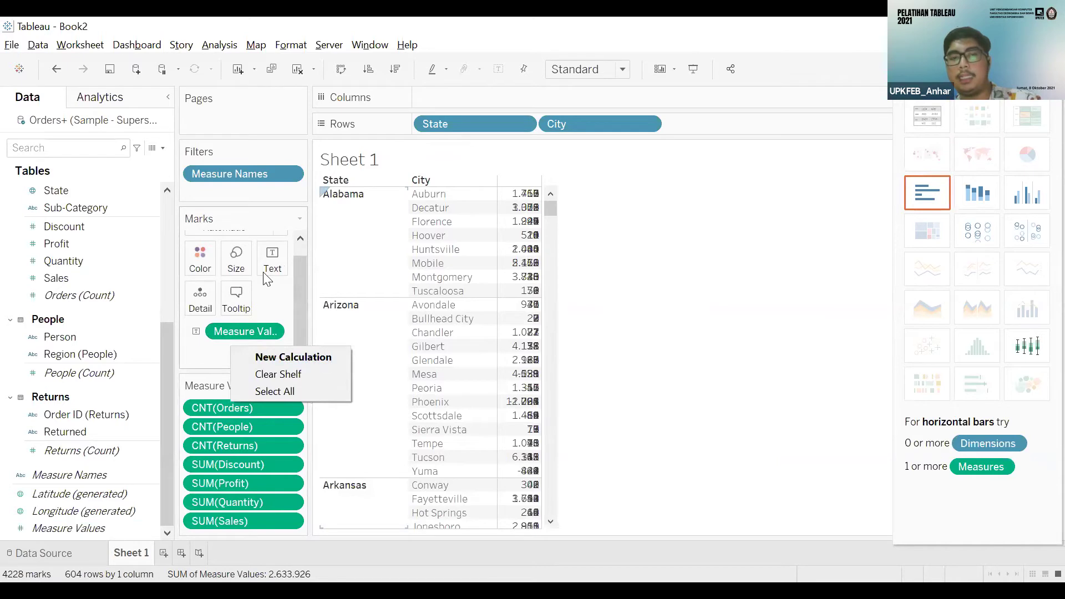
left_click(253, 332)
right_click(253, 331)
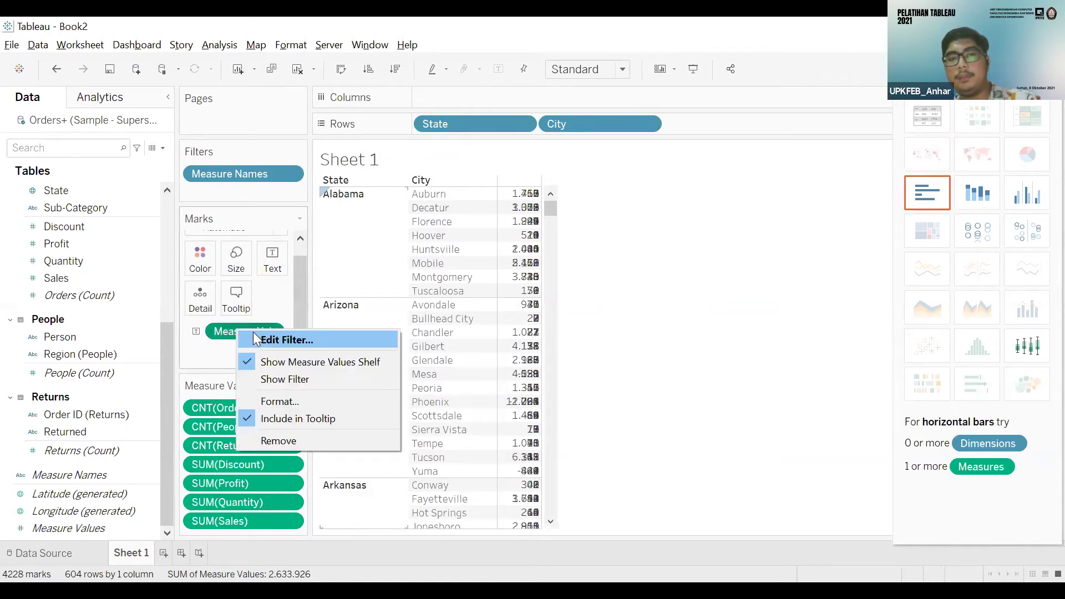
key("Return")
left_click(421, 182)
left_click(421, 198)
left_click(422, 212)
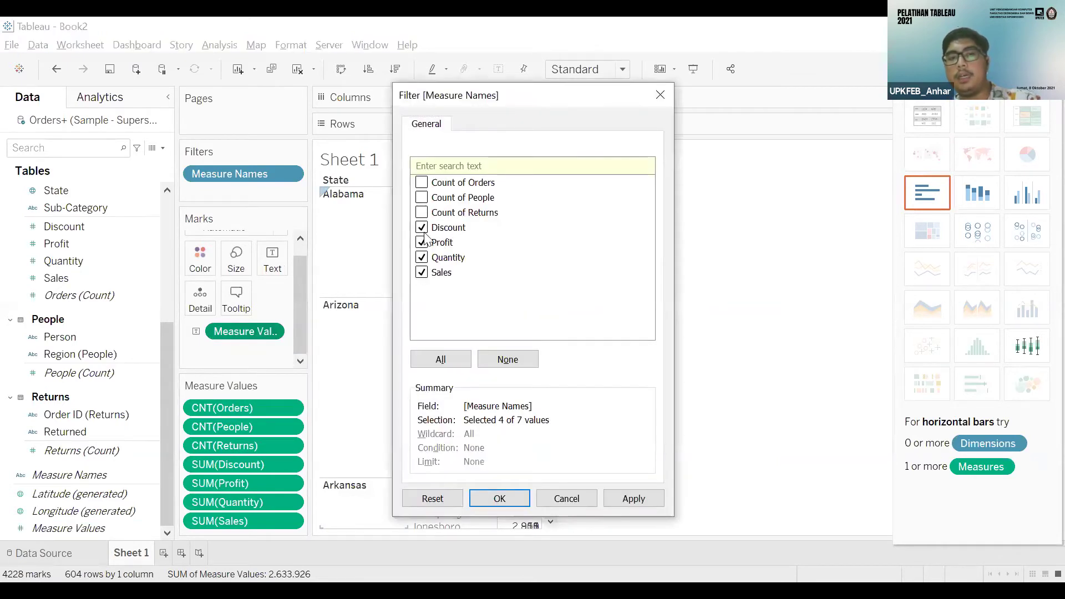
left_click(421, 228)
left_click(422, 257)
left_click(508, 499)
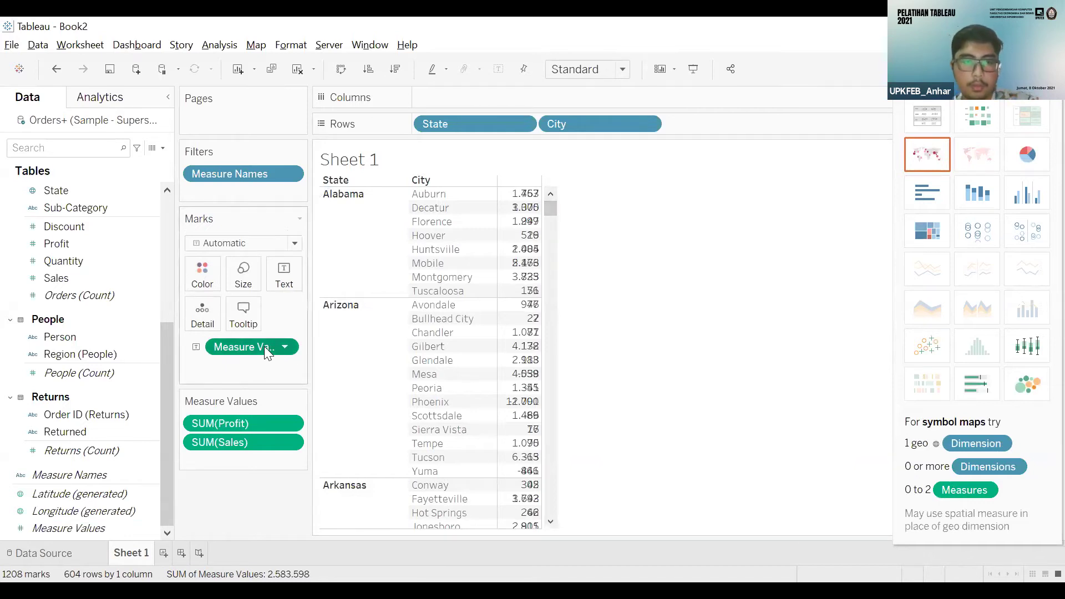
- Split the overlapping measure values into separate columns by adding Measure Names to the columns
left_click_drag(262, 346, 273, 364)
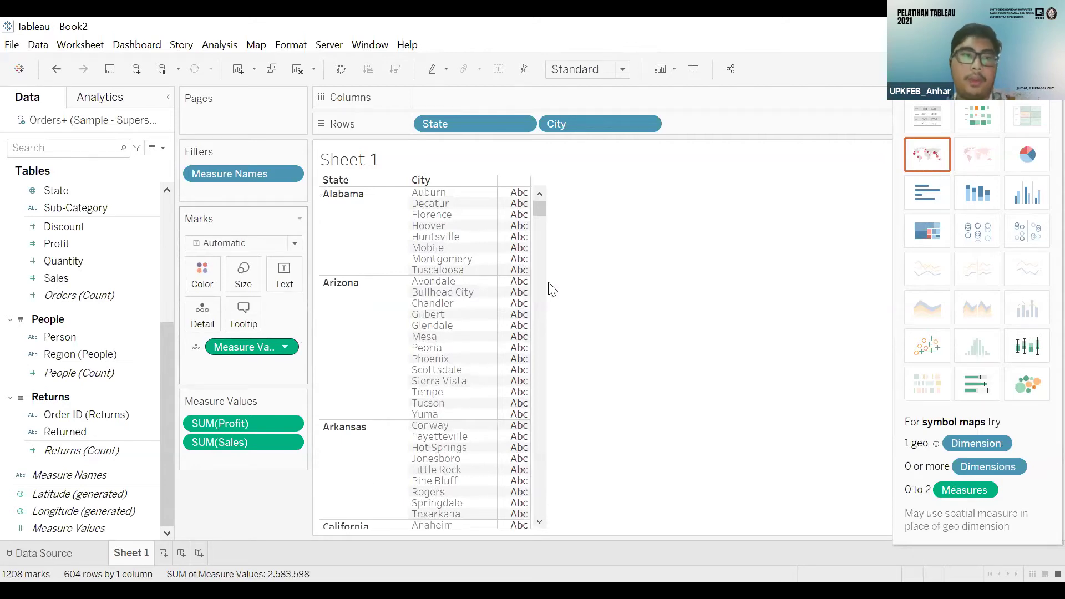
key("ctrl+z")
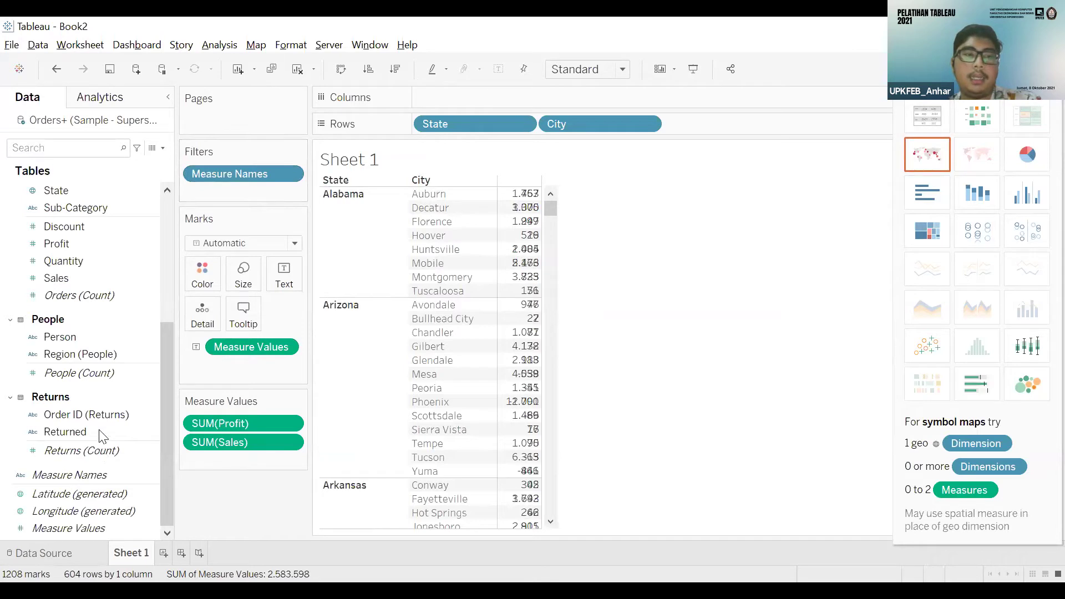
scroll(99, 428, "up", 3)
scroll(106, 418, "down", 1)
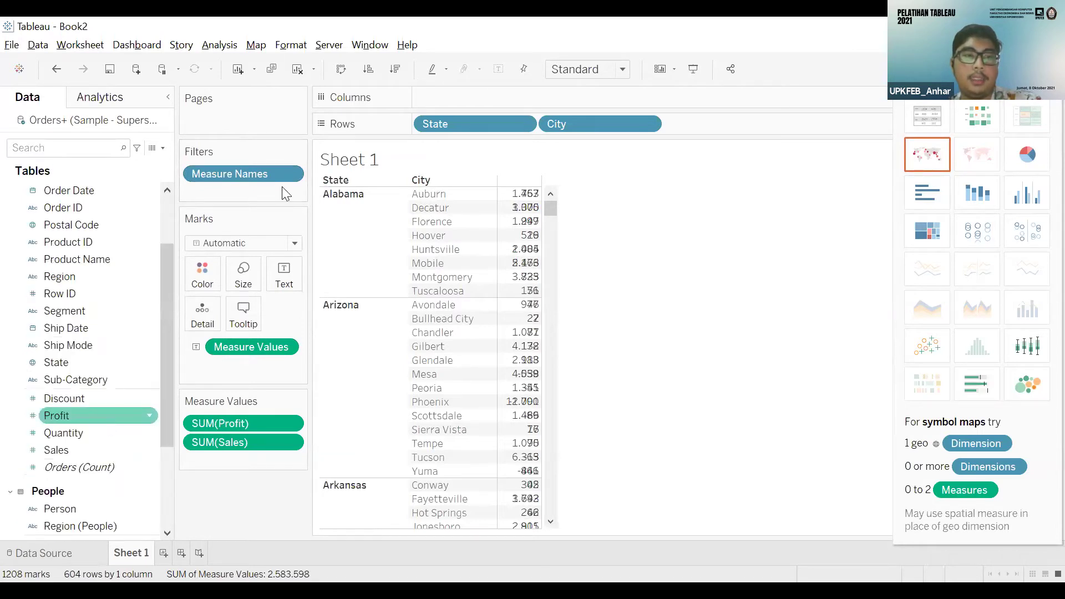
scroll(100, 336, "down", 1)
scroll(109, 442, "down", 3)
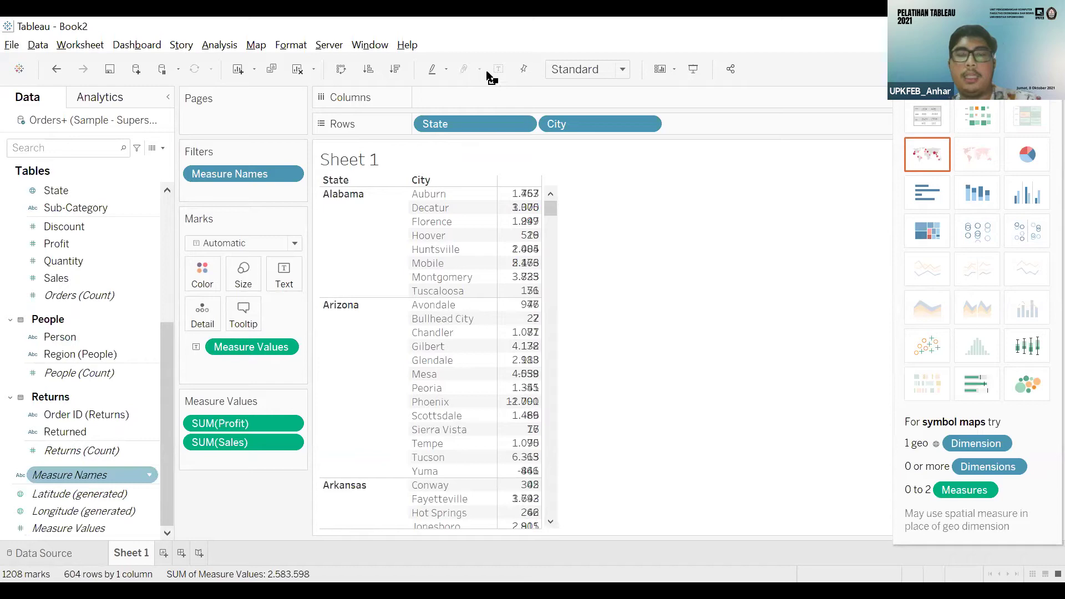
left_click_drag(465, 98, 480, 138)
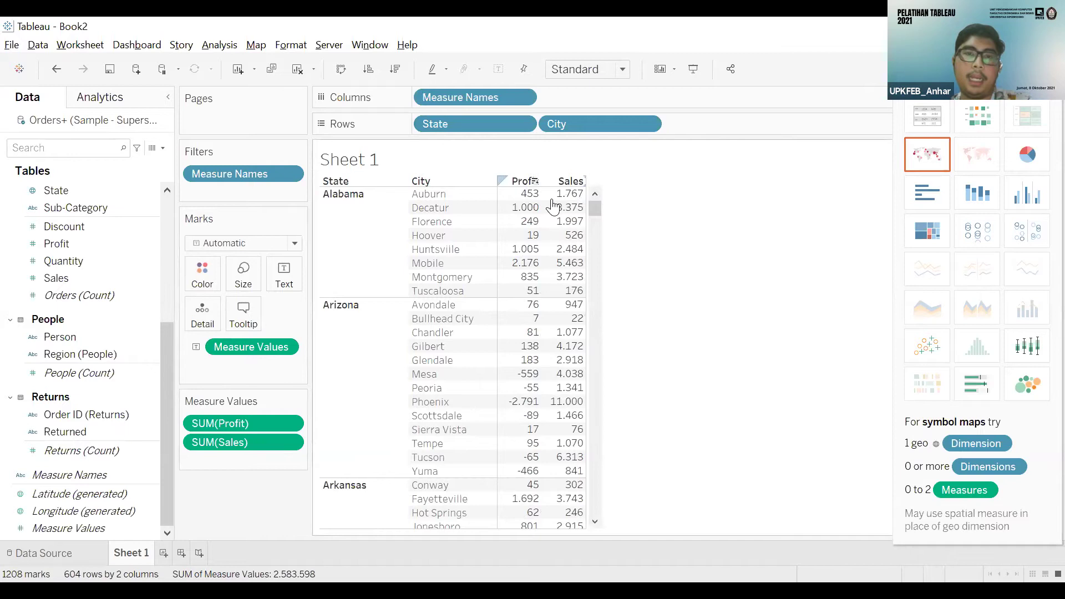
mouse_move(571, 201)
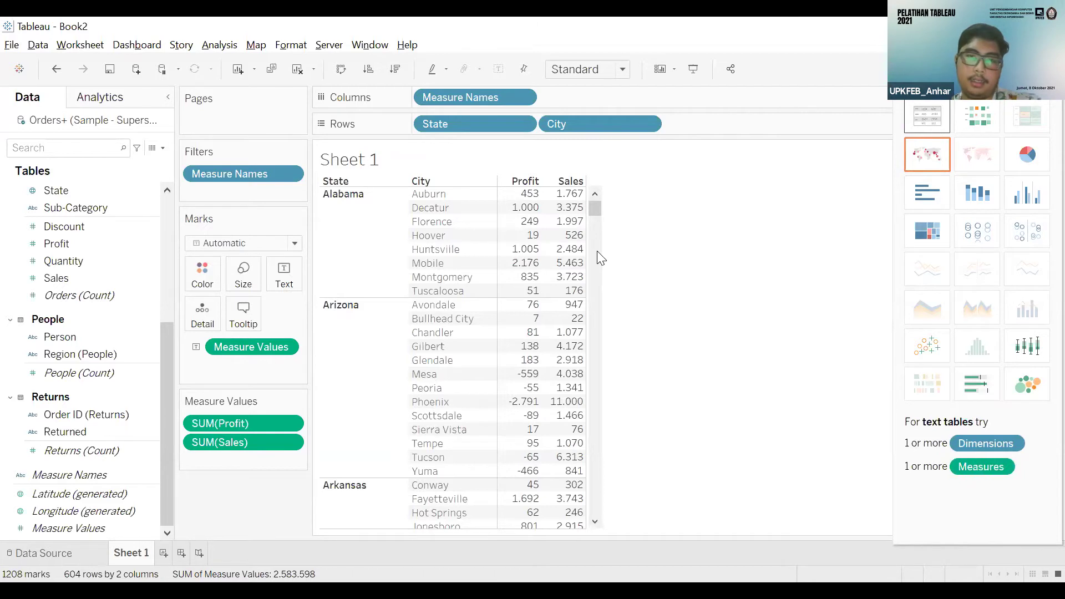
- Add a new blank worksheet to the workbook
left_click(593, 516)
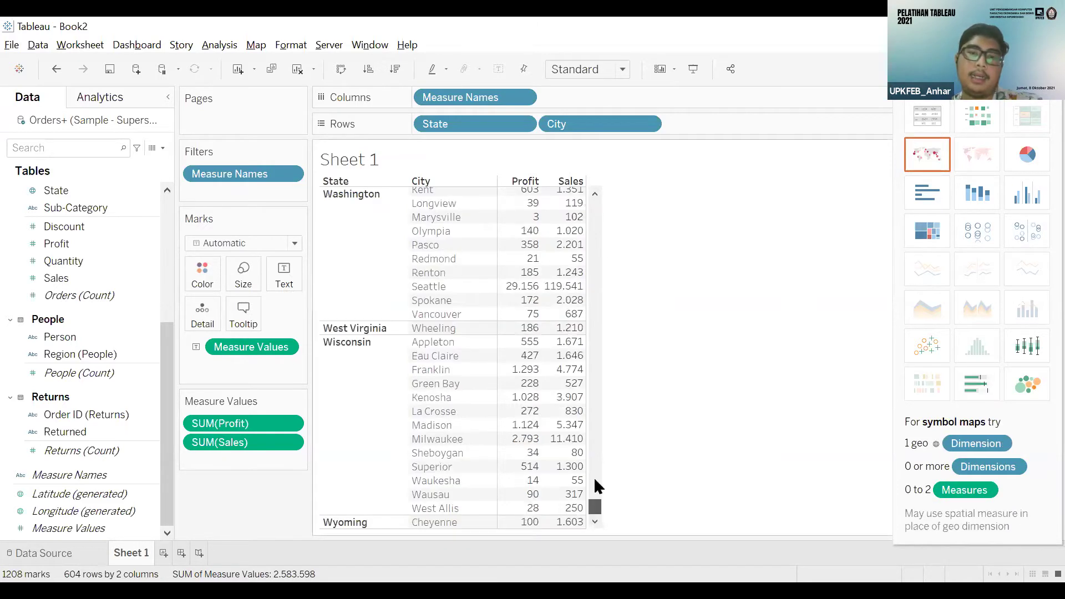
left_click_drag(591, 512, 623, 203)
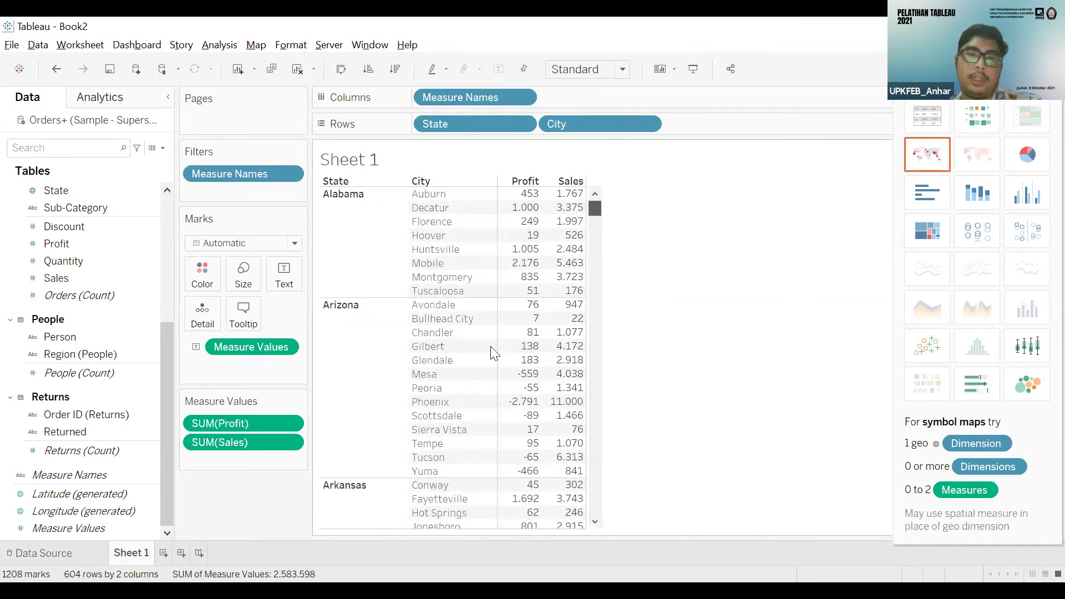
scroll(592, 261, "down", 4)
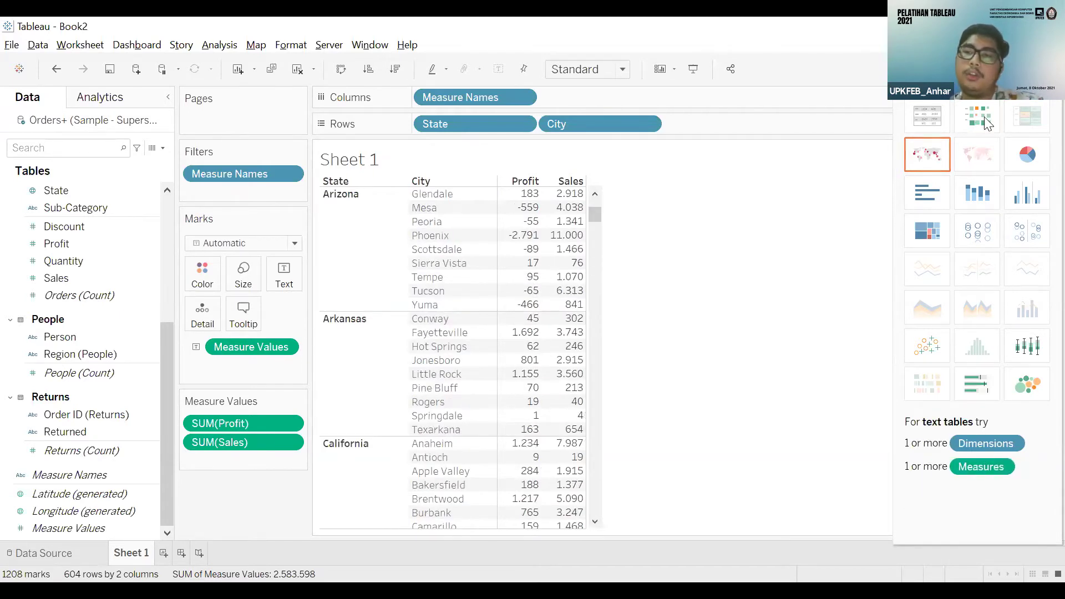
left_click(164, 553)
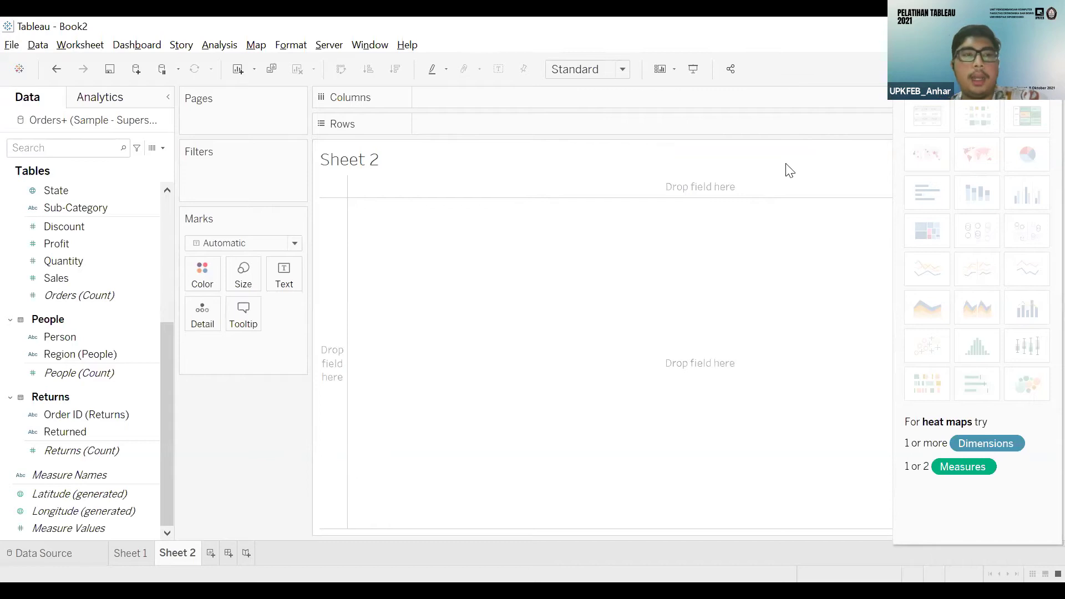
scroll(131, 271, "up", 5)
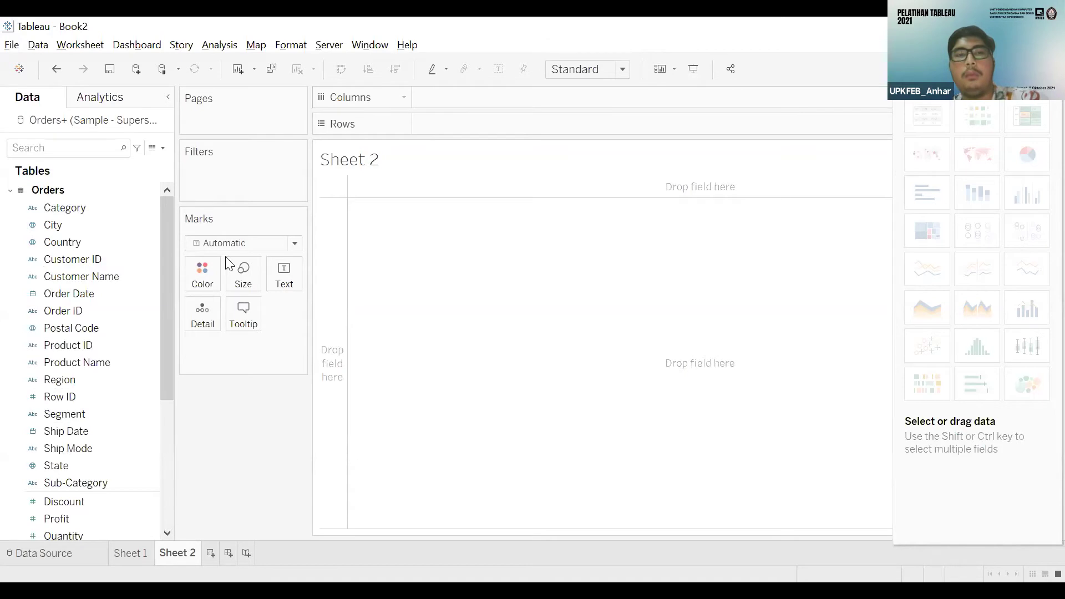
- Add the Category field from Orders to the rows of the new worksheet
left_click(109, 277)
left_click(79, 217)
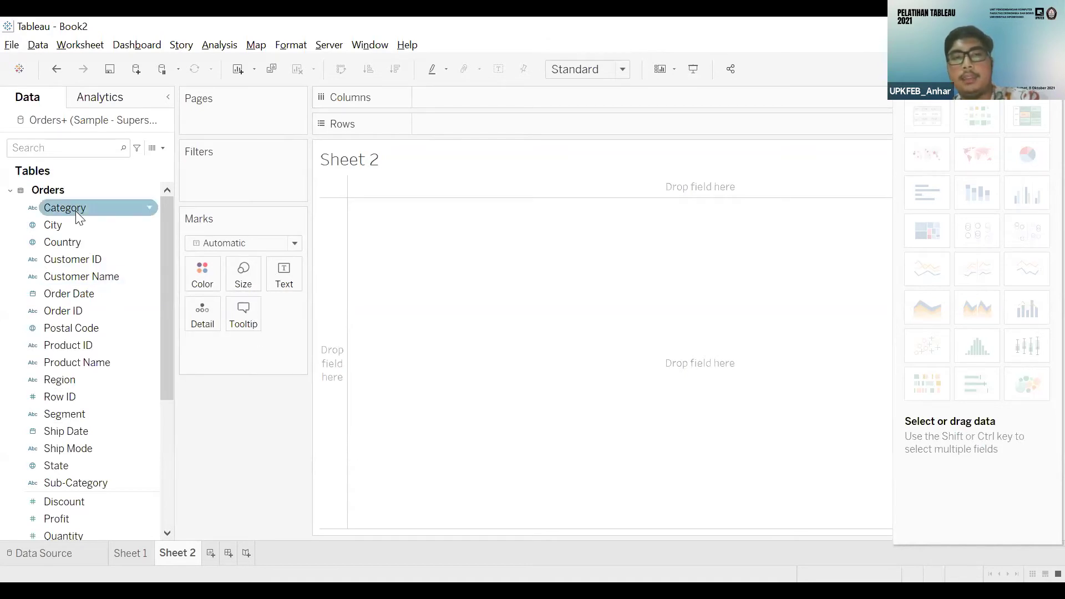
double_click(76, 212)
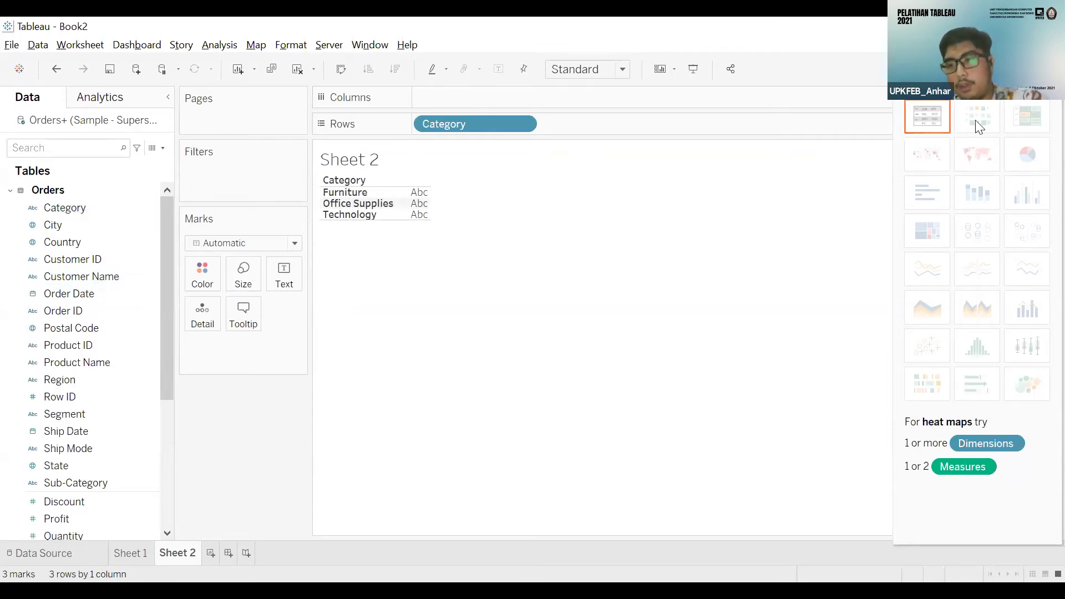
- Examine the data type options for Discount and compare which Orders fields are dimensions and which are measures
scroll(138, 299, "down", 1)
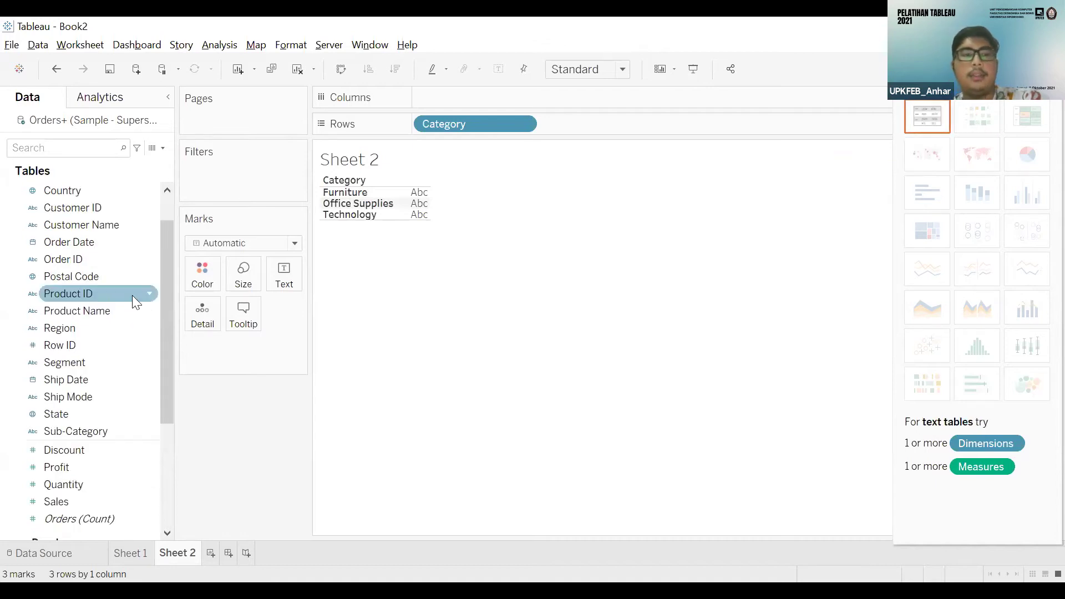
scroll(122, 315, "down", 2)
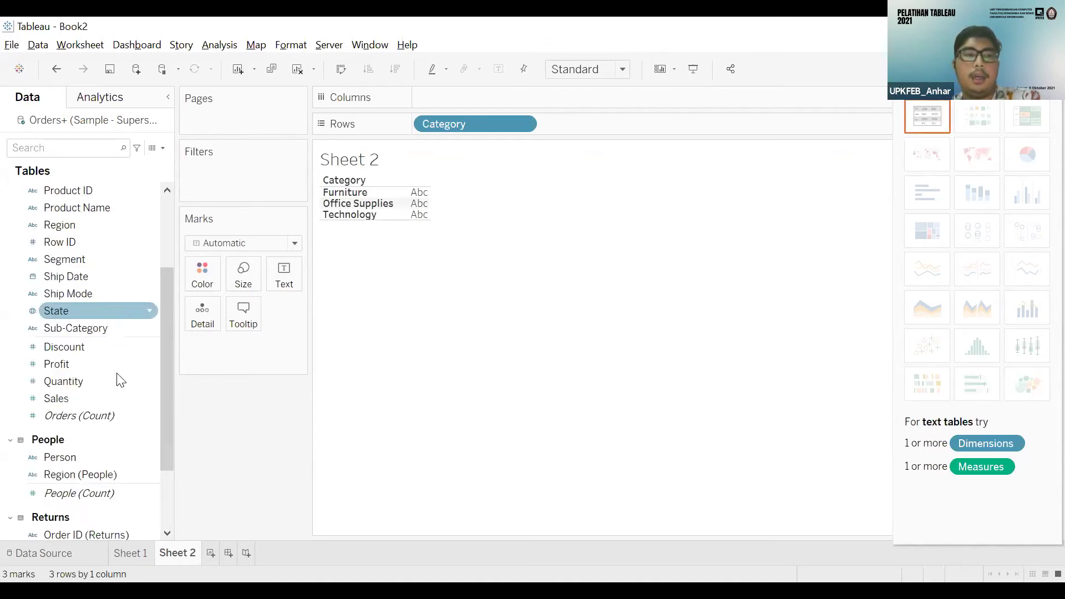
left_click(32, 347)
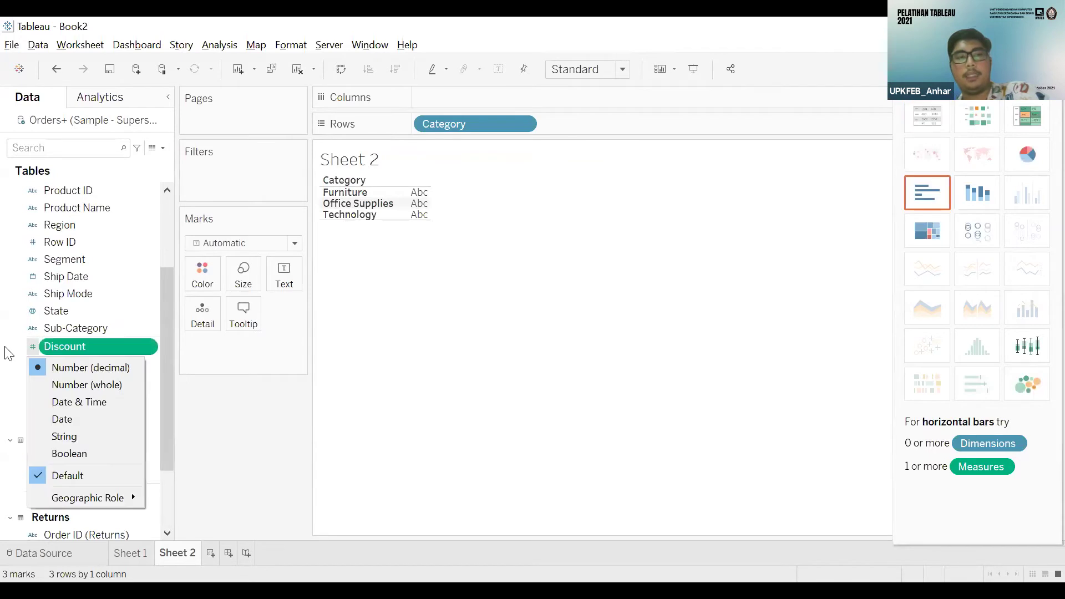
left_click(33, 351)
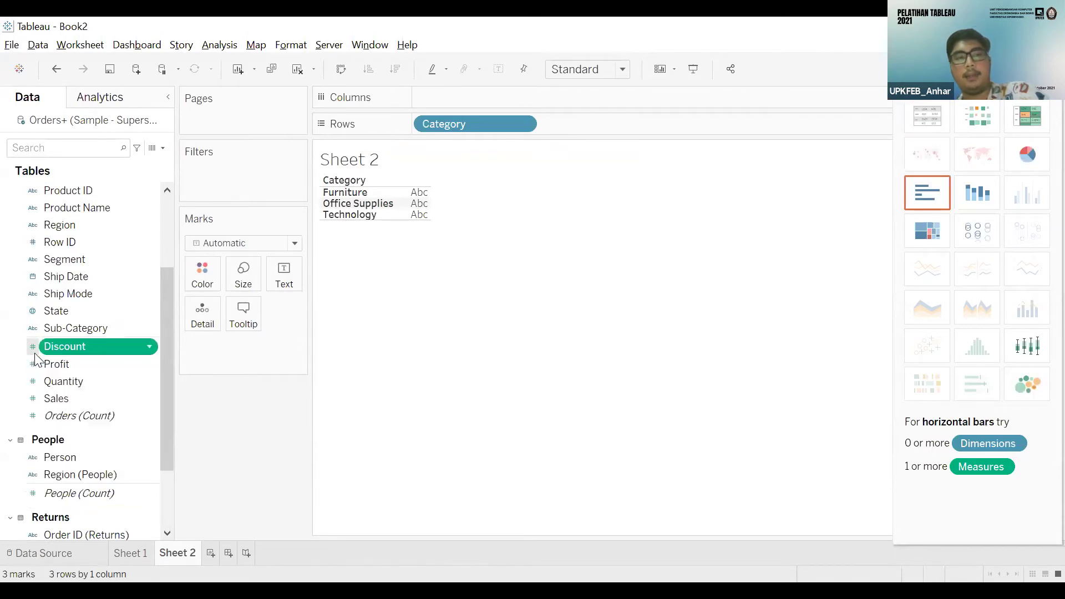
left_click(29, 383, "ctrl")
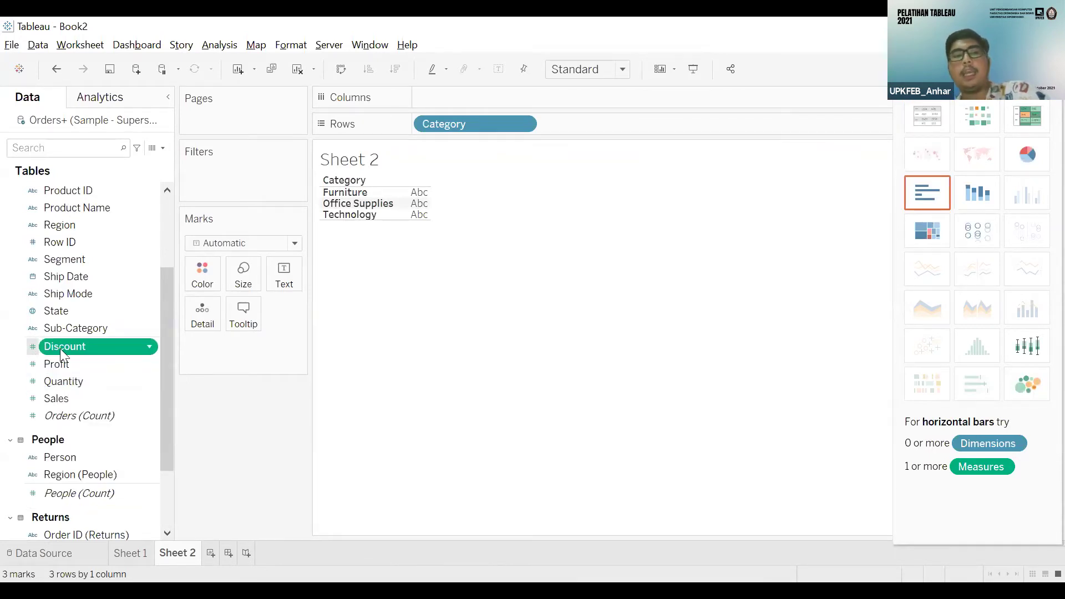
left_click(78, 364)
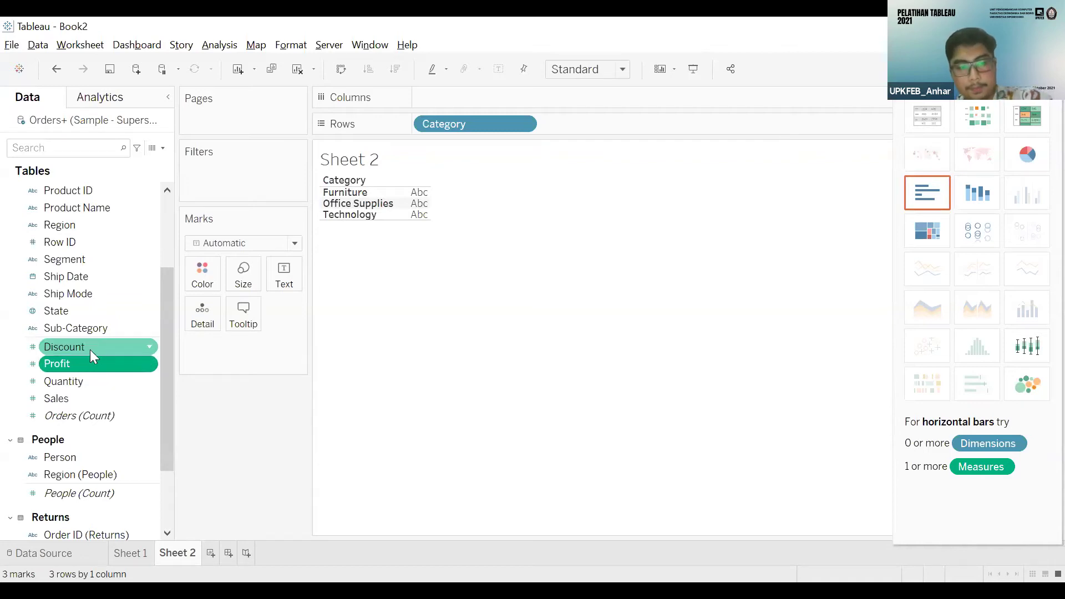
left_click(78, 346)
left_click(104, 328, "ctrl")
left_click(99, 260)
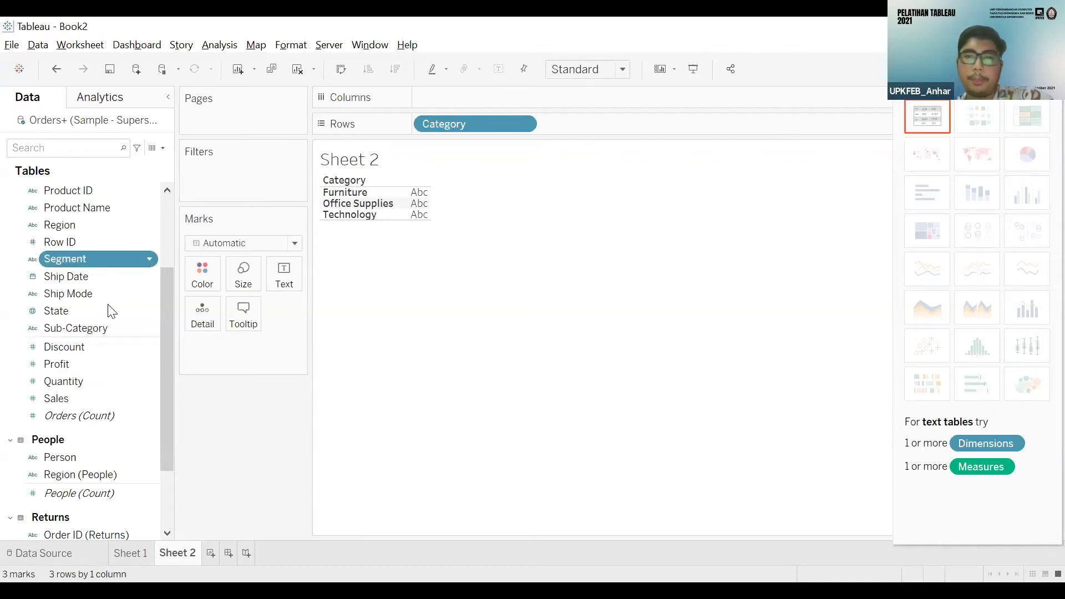
left_click(93, 328)
left_click(86, 345)
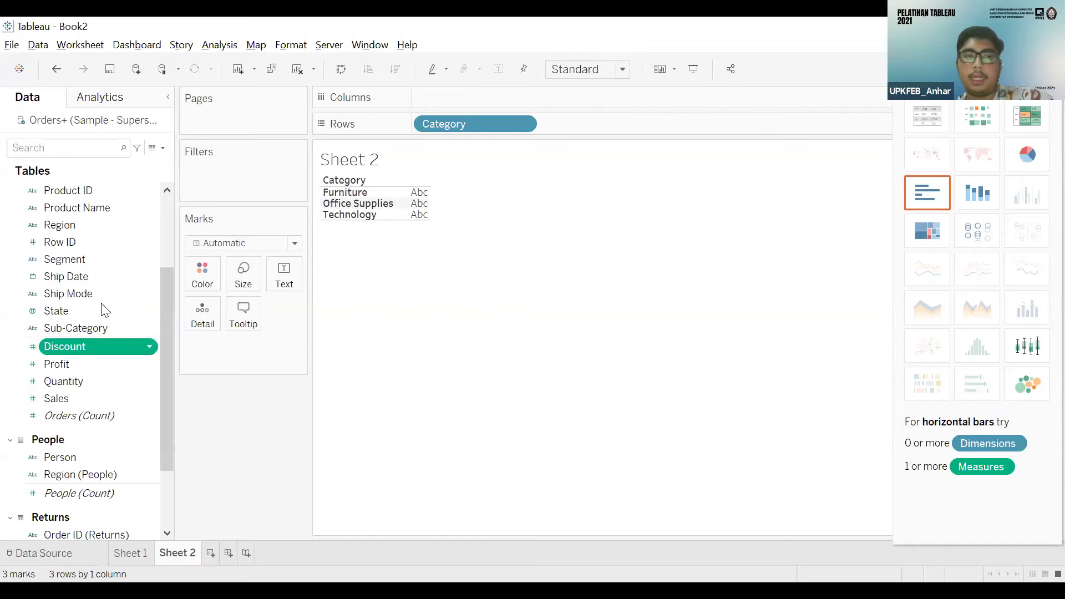
left_click(90, 364)
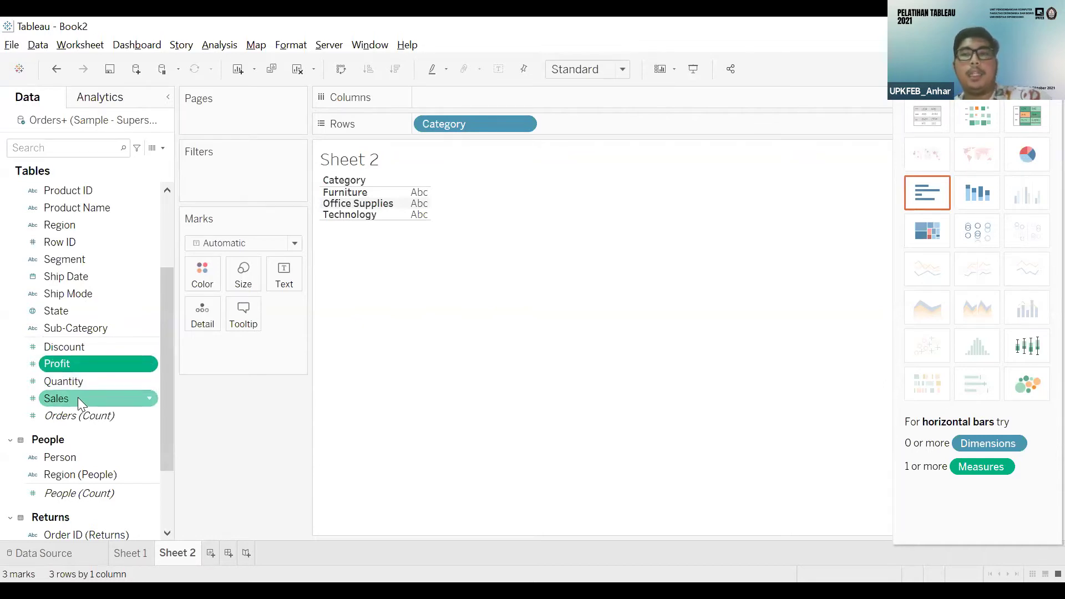
left_click(88, 394)
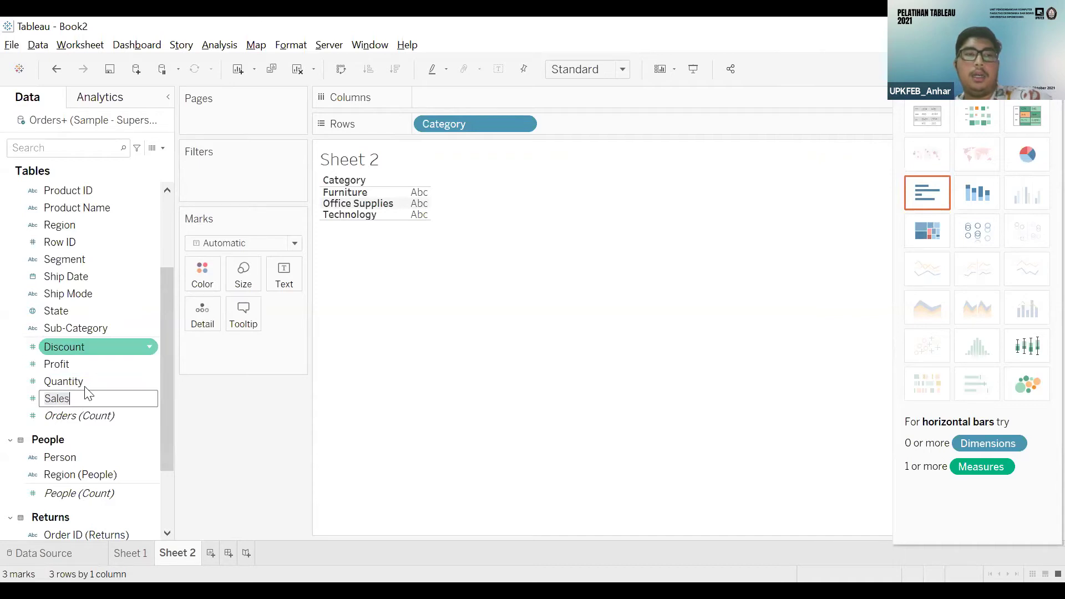
left_click(87, 382)
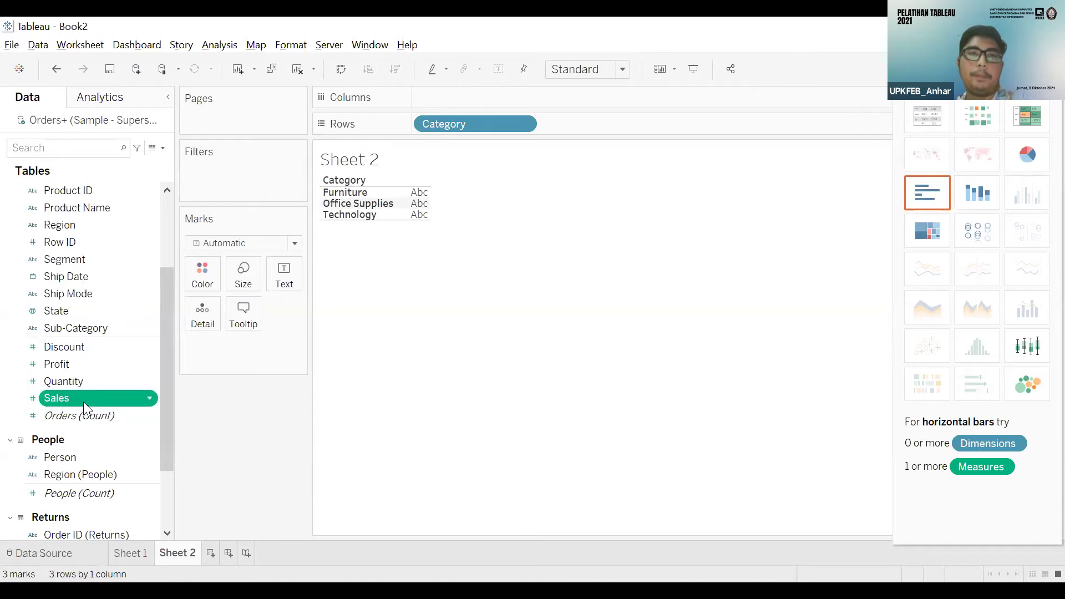
- Add Sales to the category table and convert the table to a heat map
double_click(83, 402)
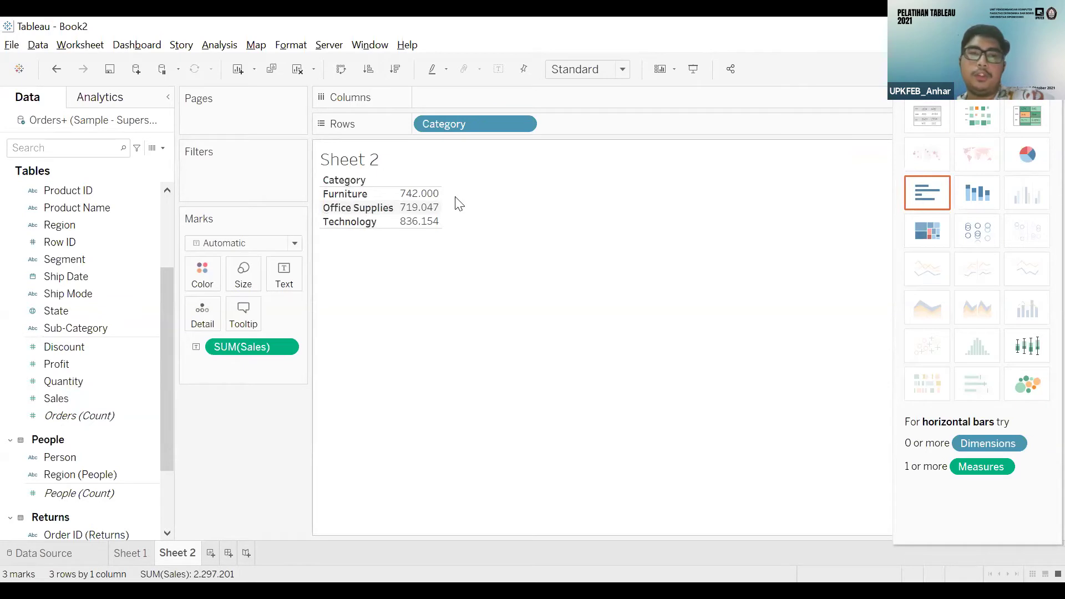
left_click(328, 171)
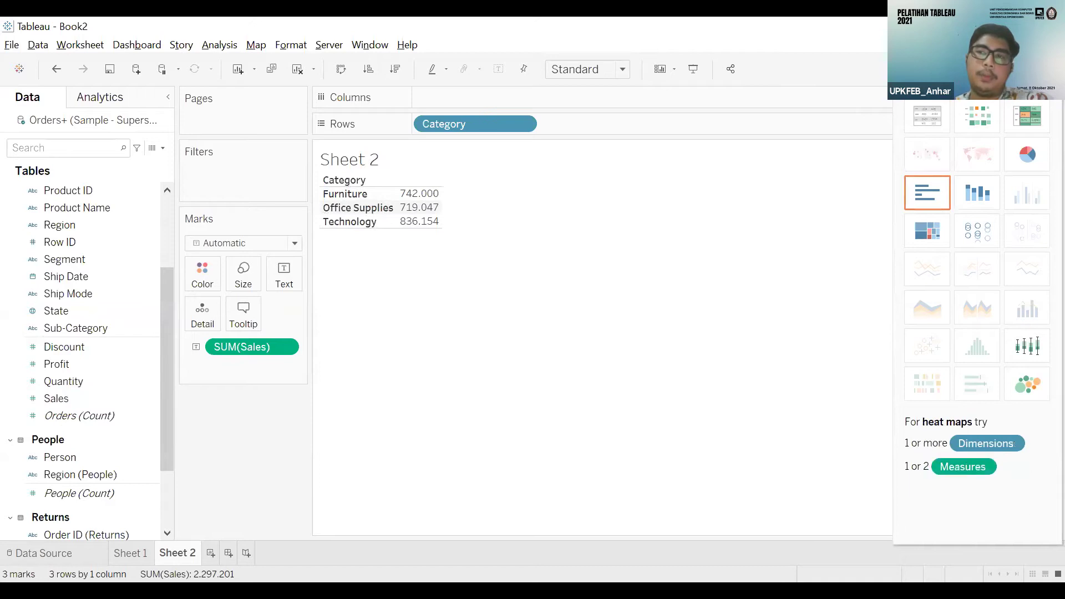
left_click(993, 124)
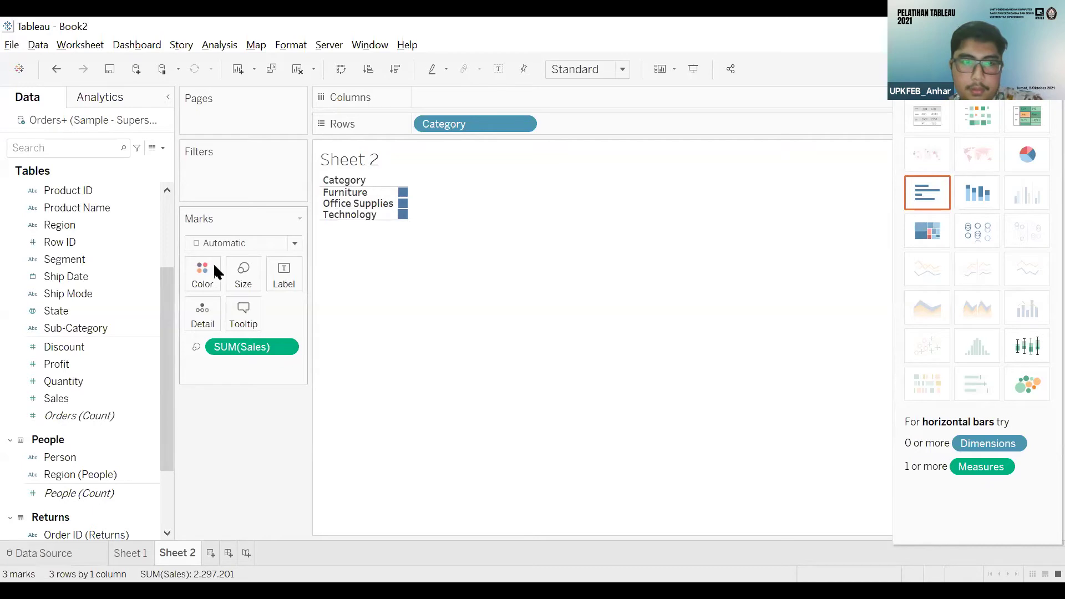
- Try Sales on Color and Category on Size, and remove both fields from the marks
left_click_drag(204, 307, 202, 274)
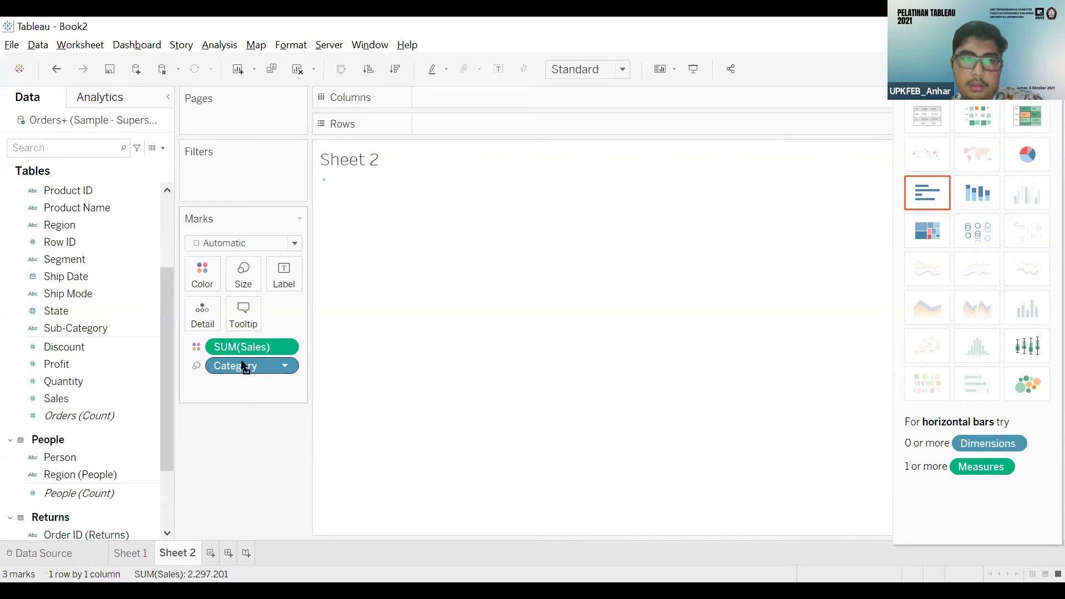
right_click(267, 349)
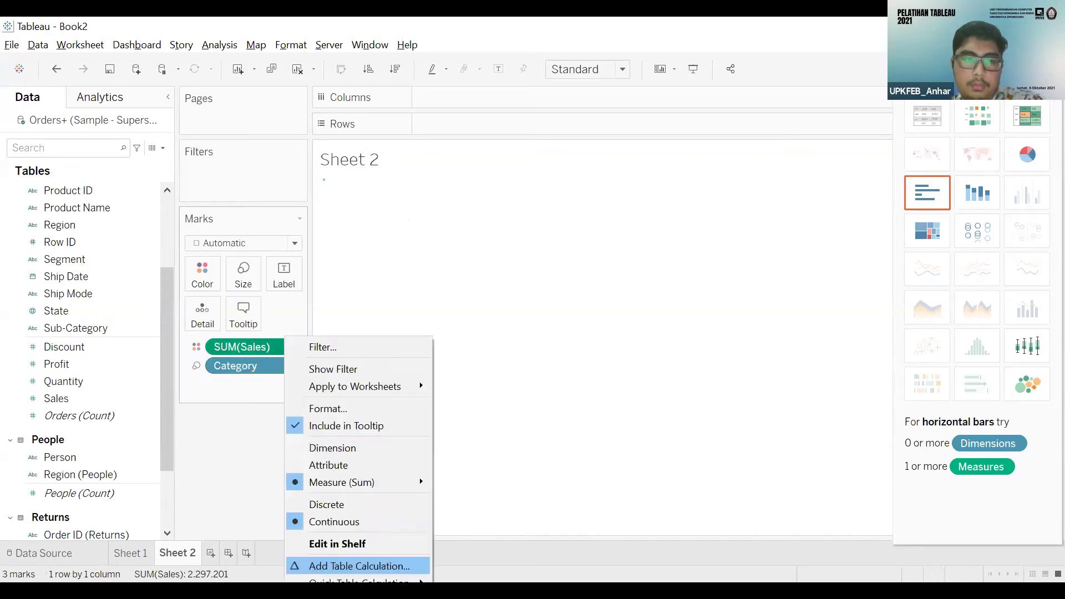
left_click(329, 598)
right_click(281, 344)
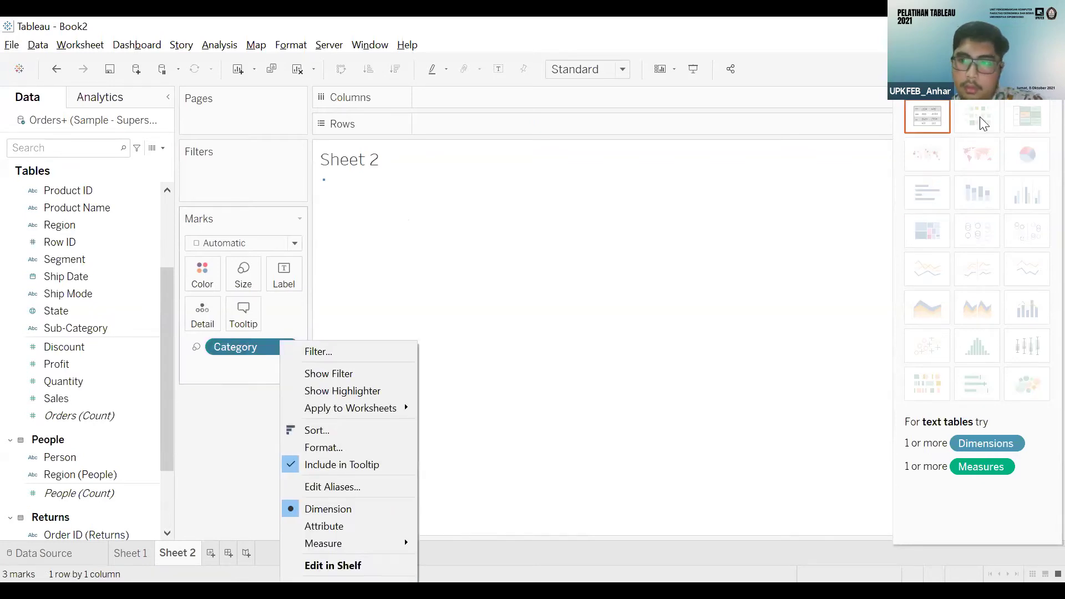
left_click(327, 588)
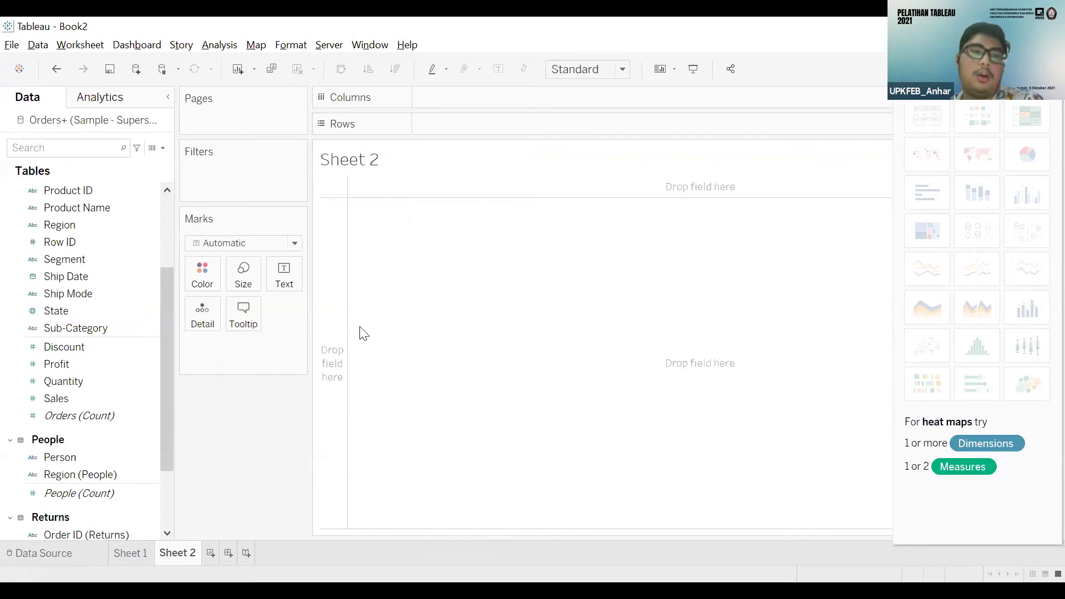
- Assign Category from Orders to Size in the marks and remove the duplicate Category detail field
left_click(132, 298)
scroll(86, 211, "up", 3)
left_click(86, 208)
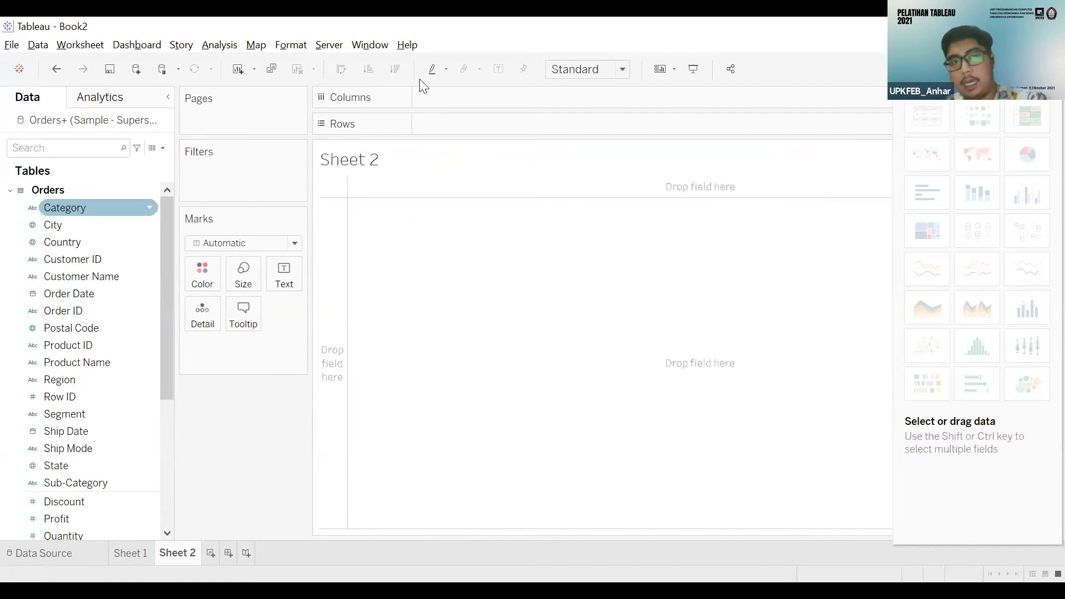
left_click(426, 111)
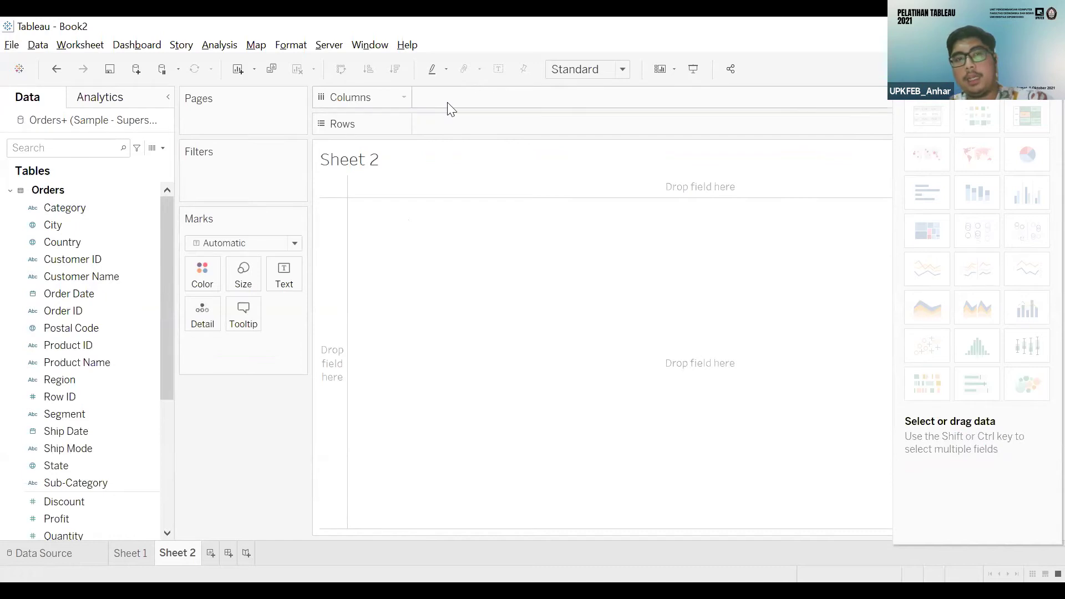
left_click(80, 224)
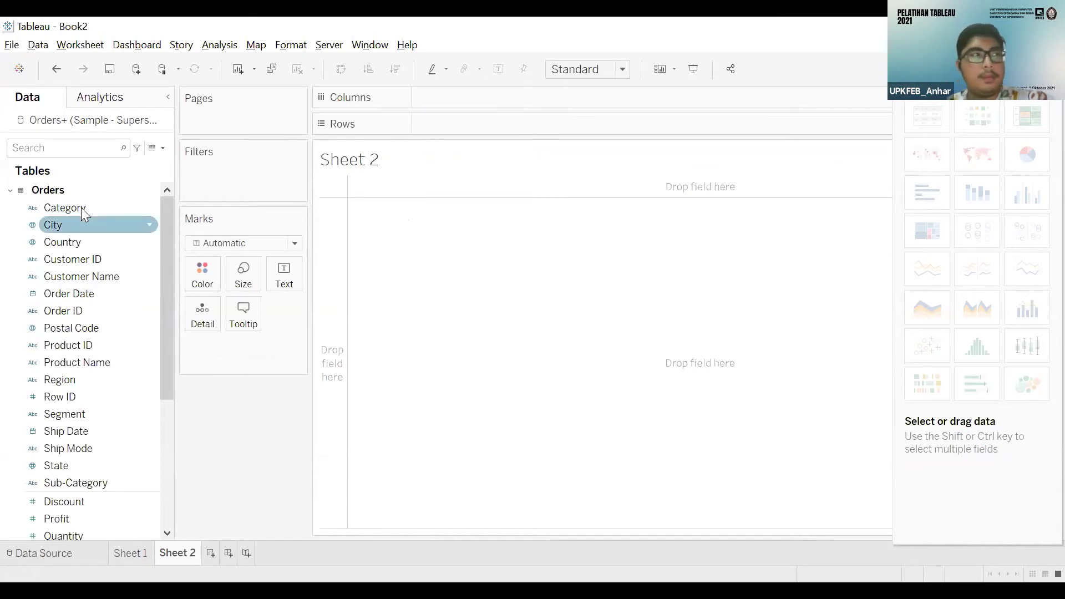
left_click(81, 208)
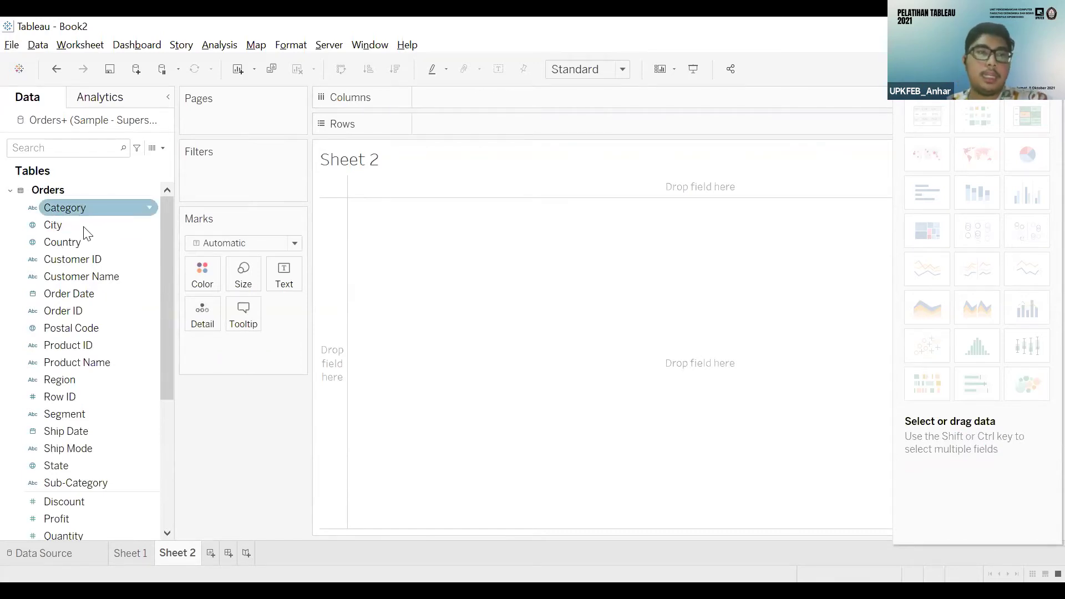
left_click_drag(86, 233, 224, 214)
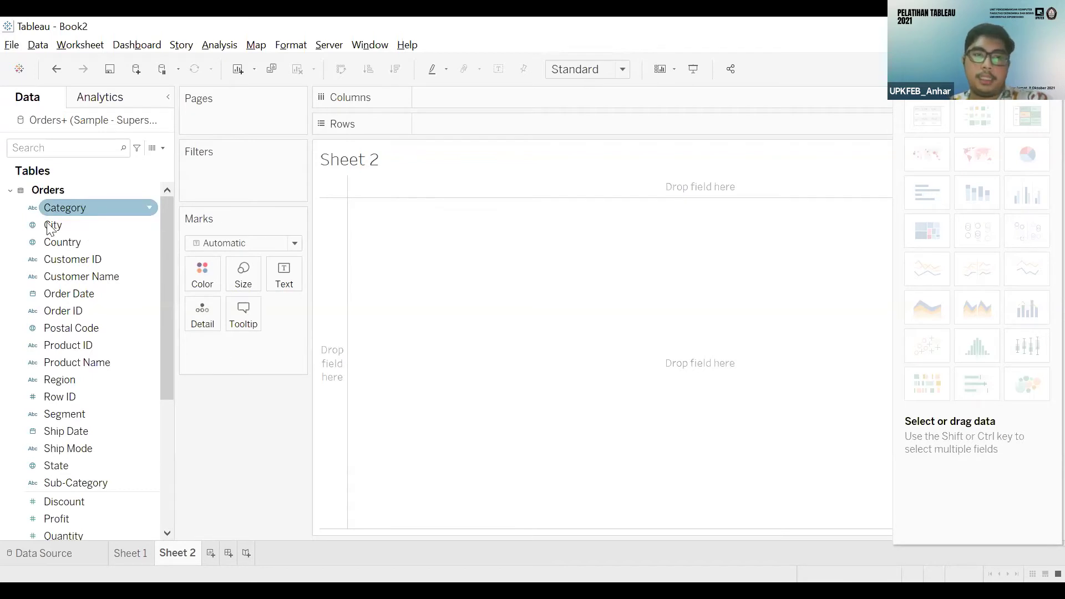
left_click_drag(83, 208, 235, 348)
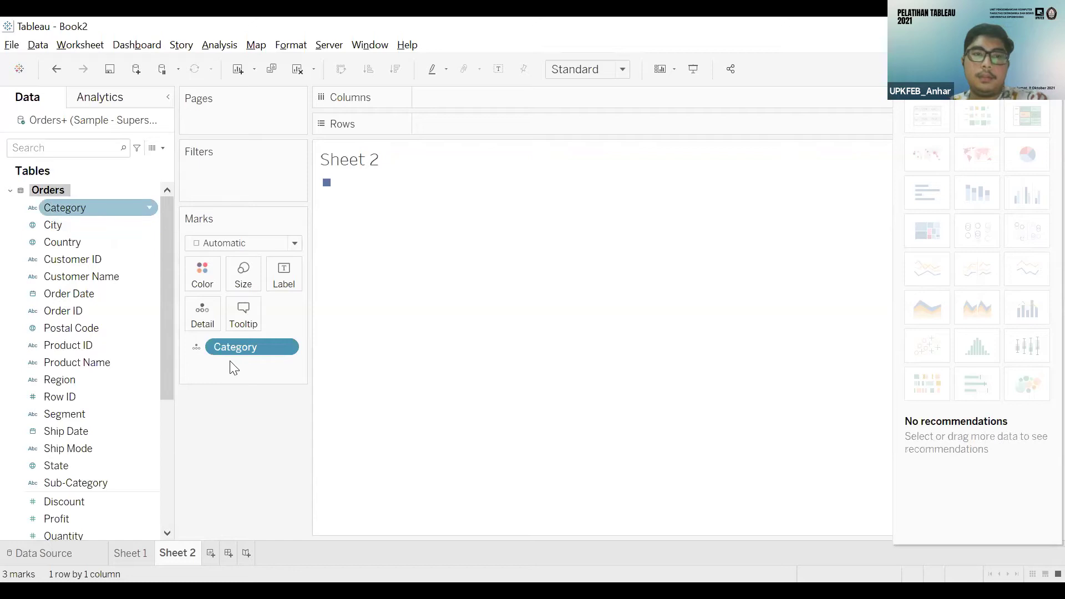
left_click_drag(261, 346, 242, 271)
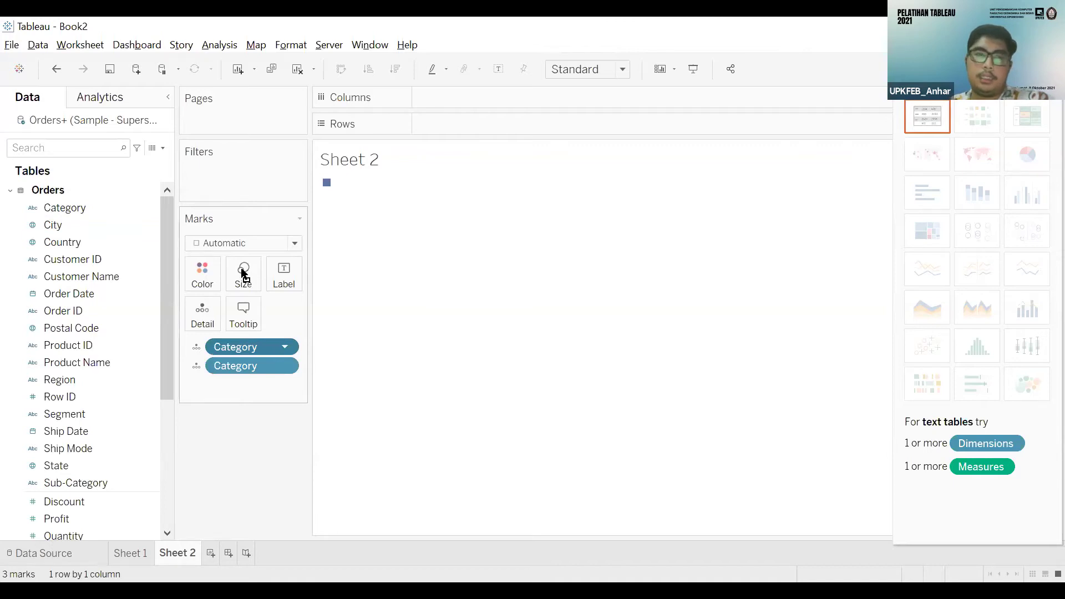
left_click(285, 347)
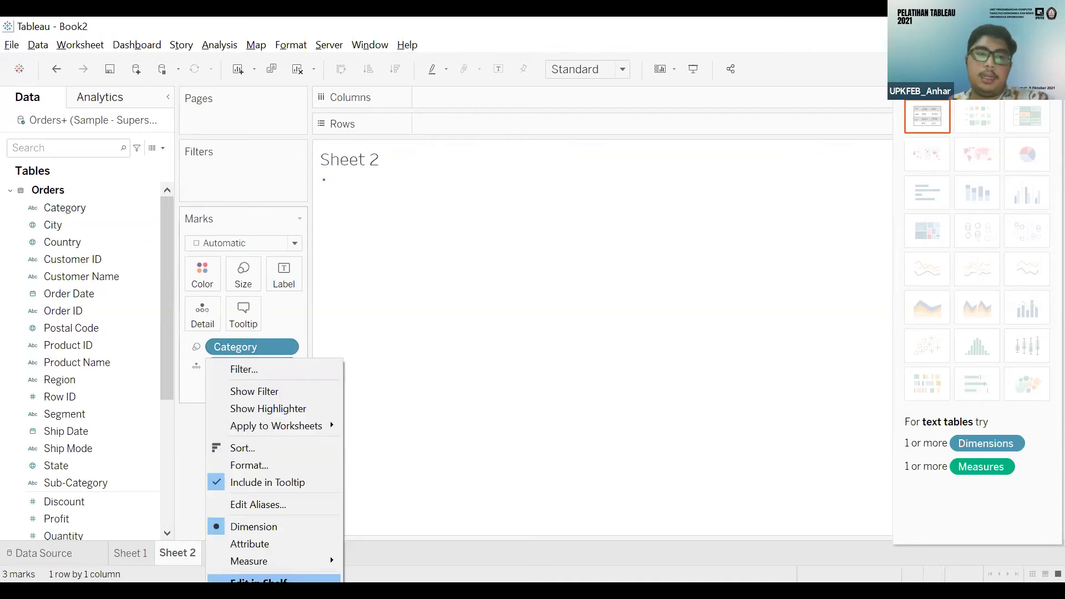
- Add Sales from Orders to the marks, convert the view to a heat map by Category, and check the Sales size legend
scroll(104, 469, "down", 3)
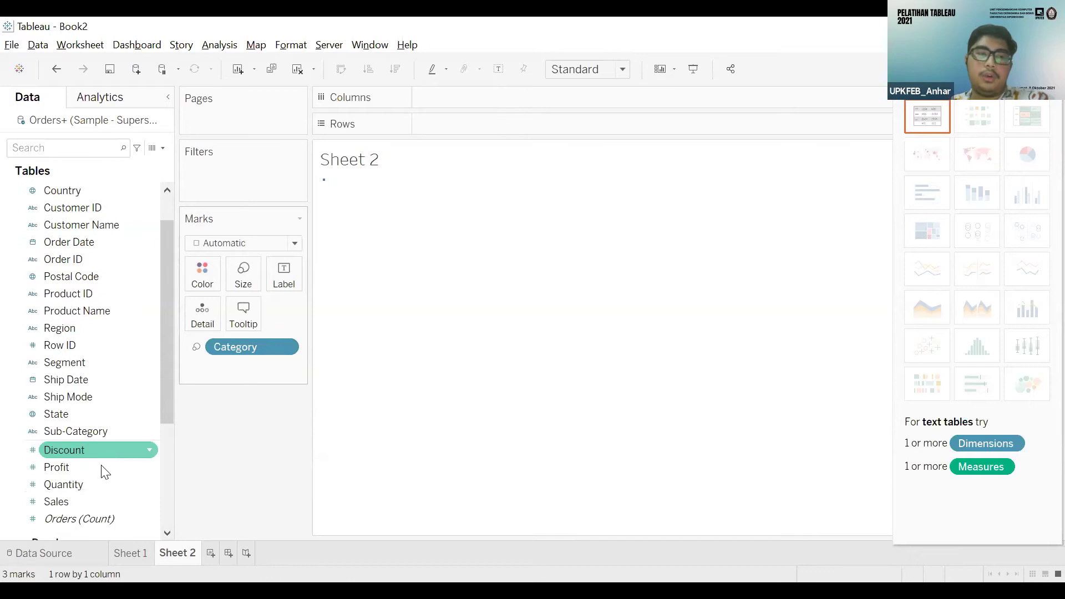
left_click_drag(74, 503, 210, 285)
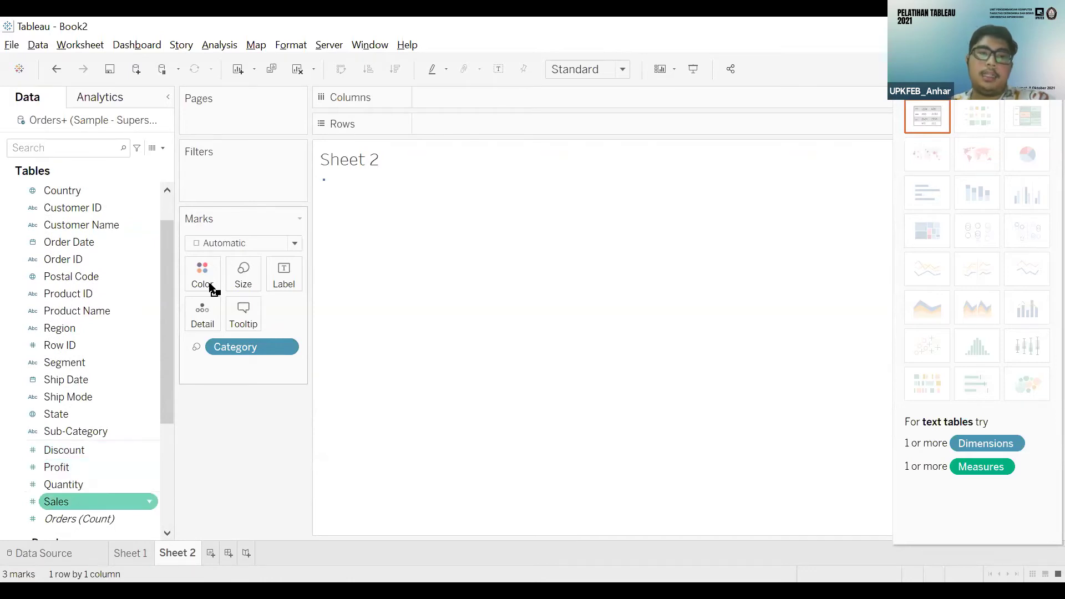
left_click(993, 111)
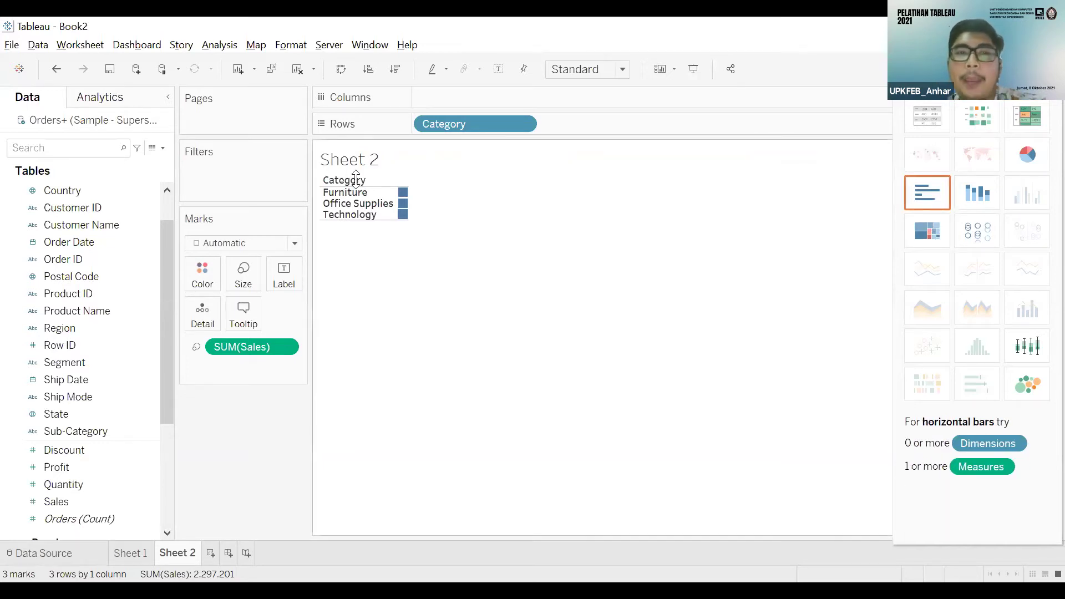
mouse_move(409, 195)
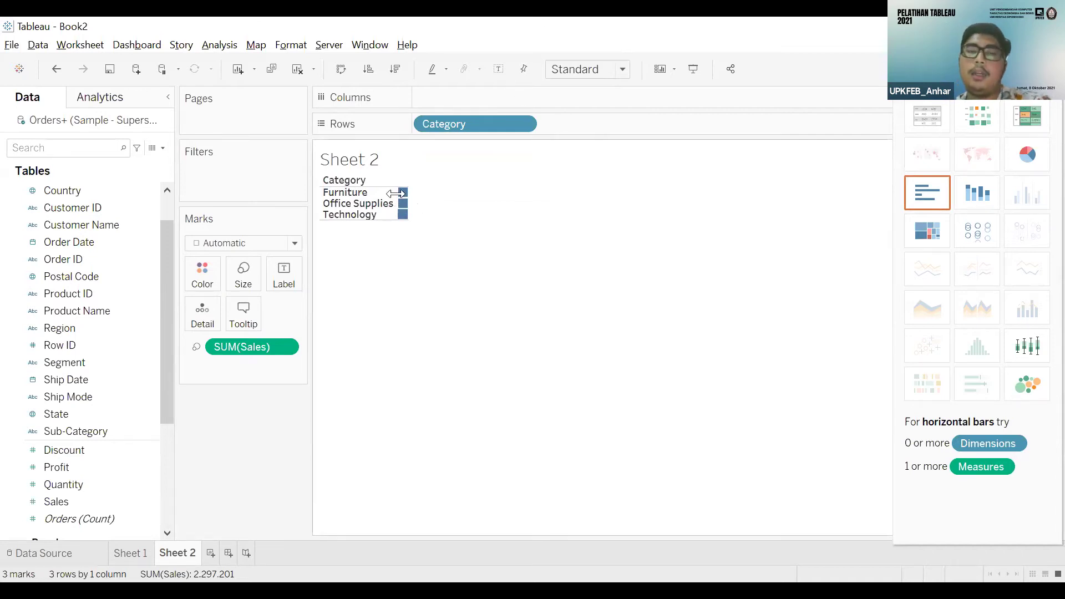
left_click(1004, 99)
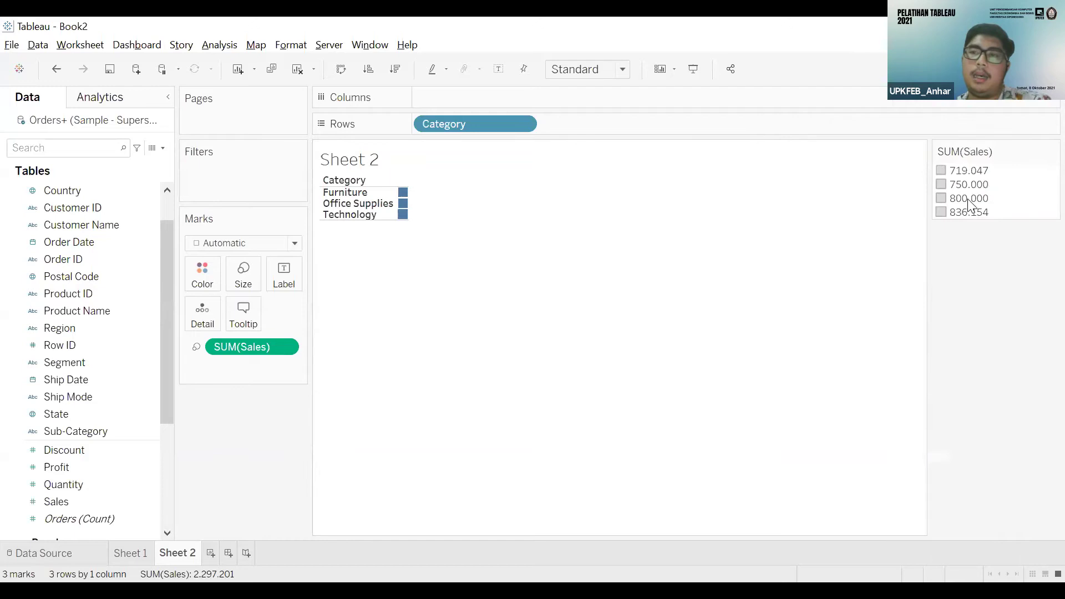
mouse_move(404, 204)
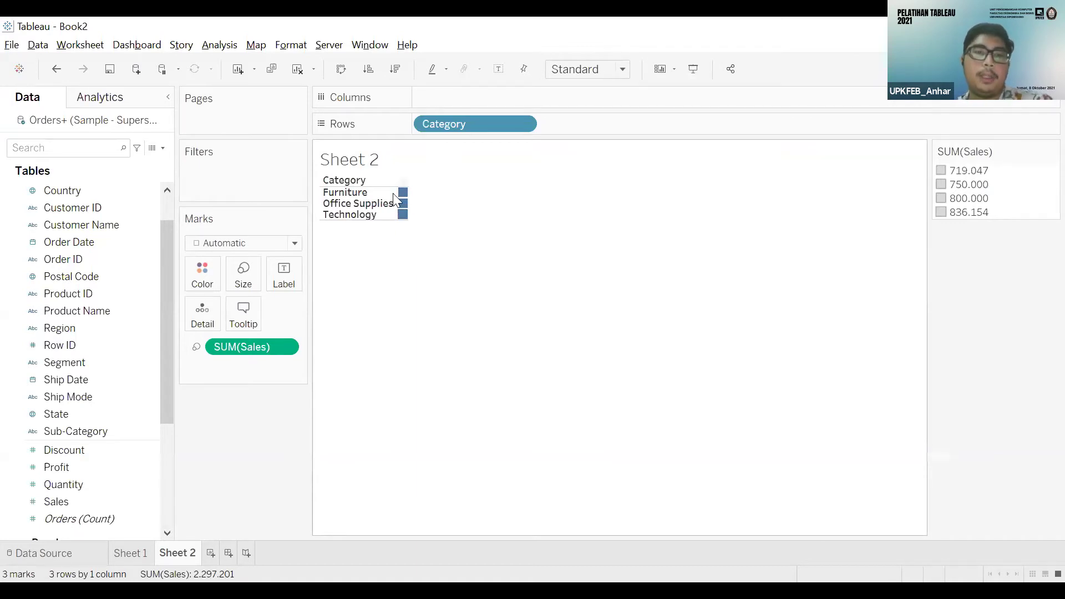
left_click(360, 206)
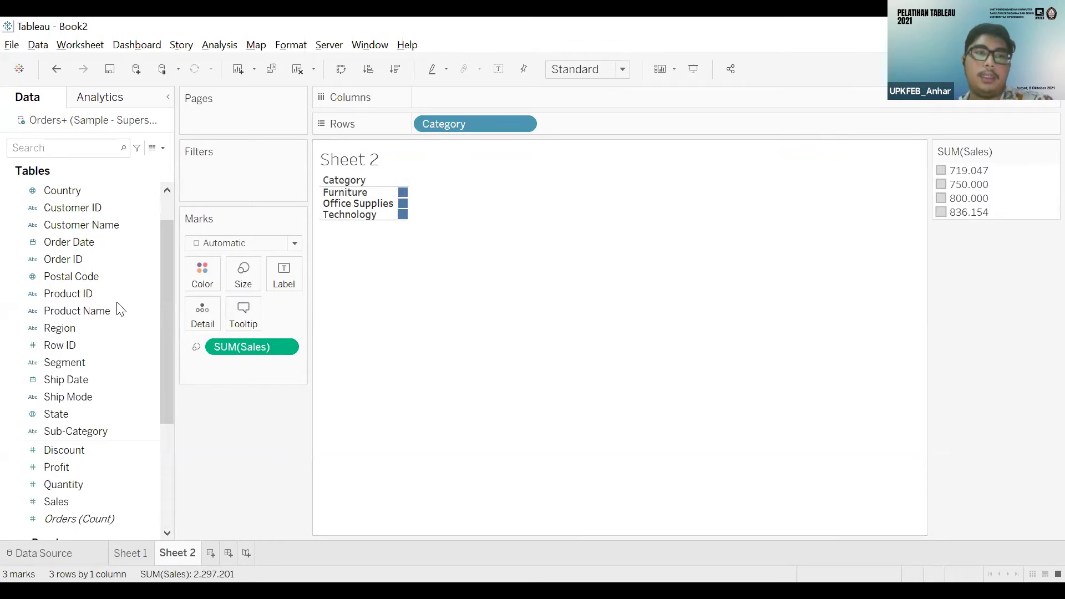
- Assign Category from Orders to Color in the marks so each category has its own colour
left_click(99, 380)
left_click(93, 264)
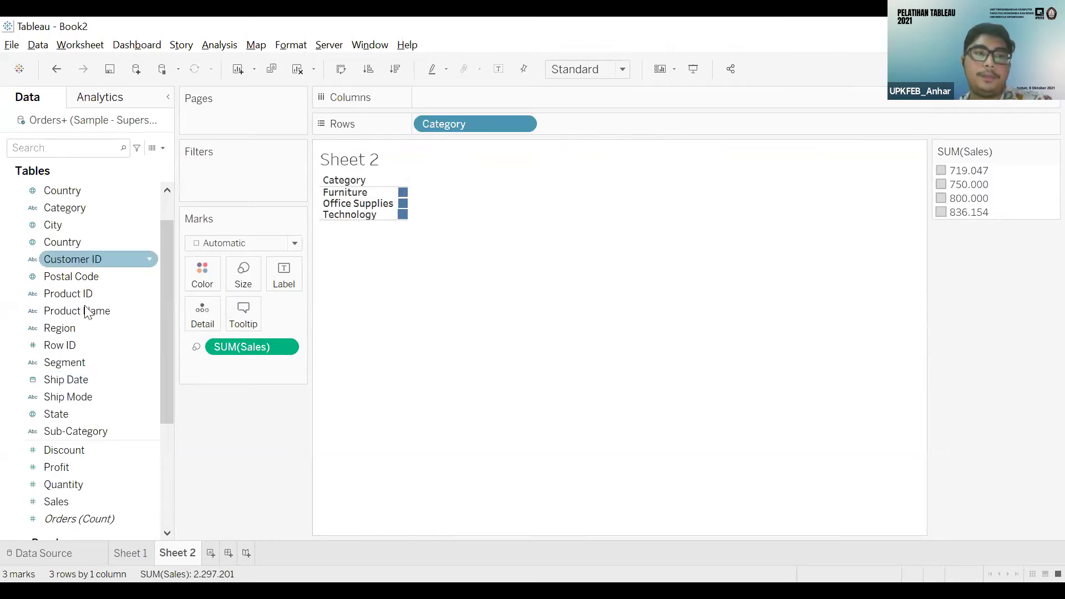
left_click(87, 211)
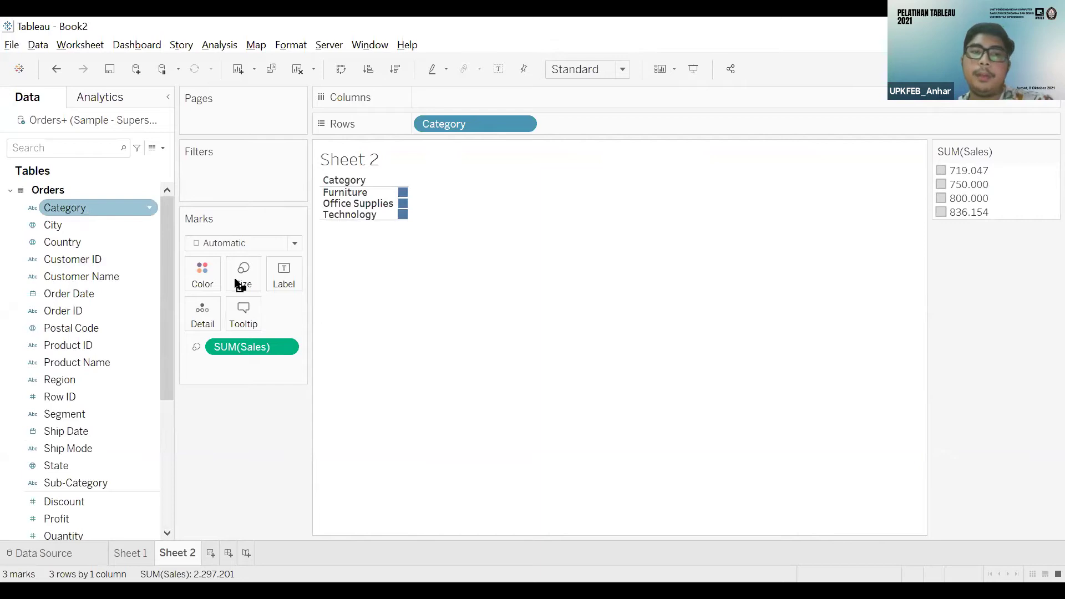
left_click_drag(213, 281, 213, 281)
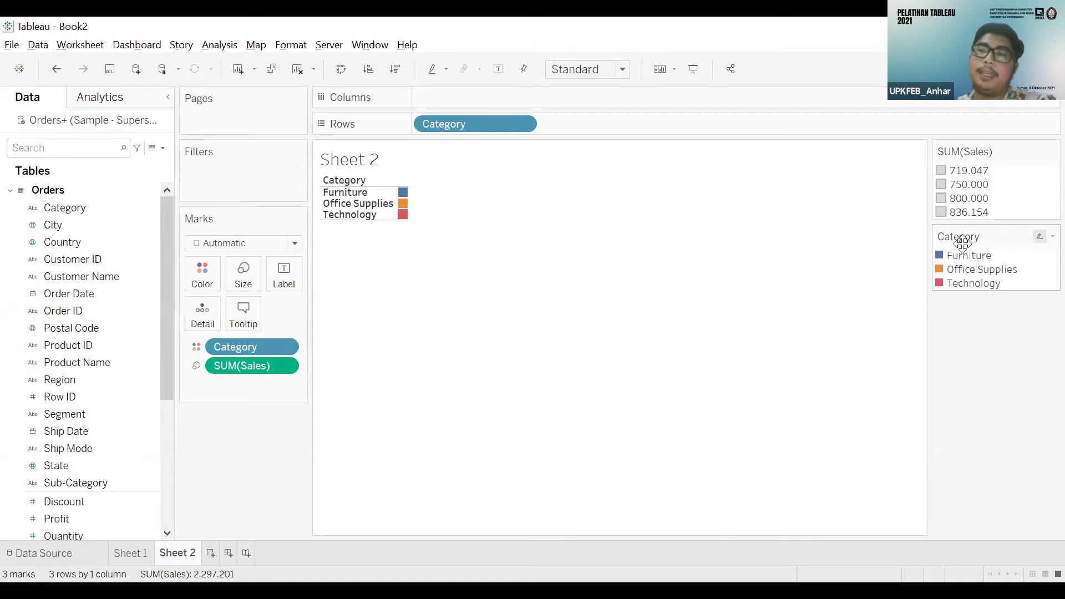
left_click(959, 255)
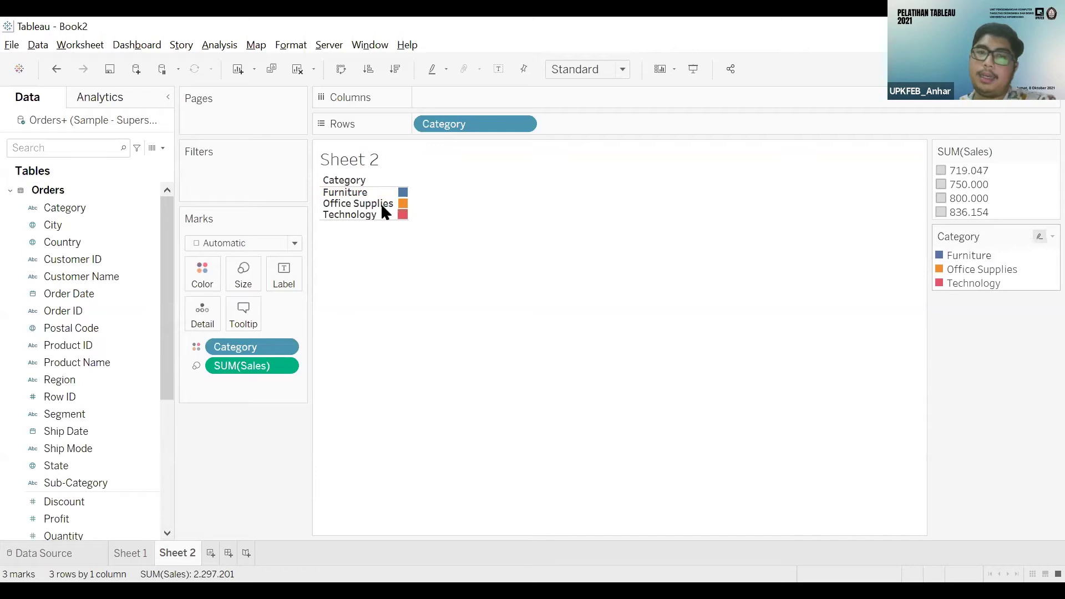
- Remove both Category and Sales from the marks
right_click(283, 349)
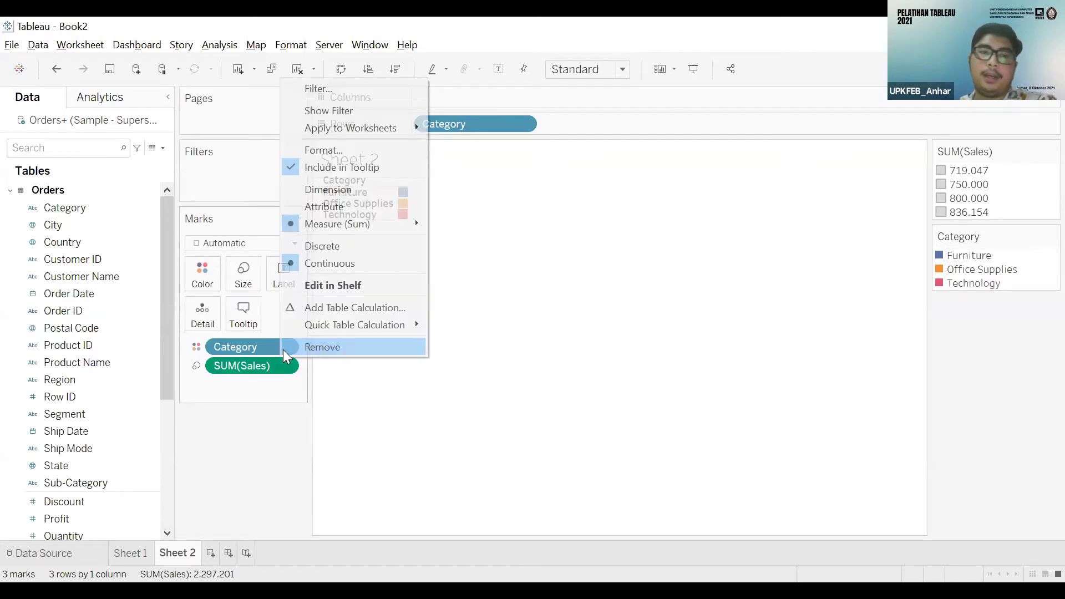
left_click(288, 347)
right_click(287, 348)
left_click(310, 593)
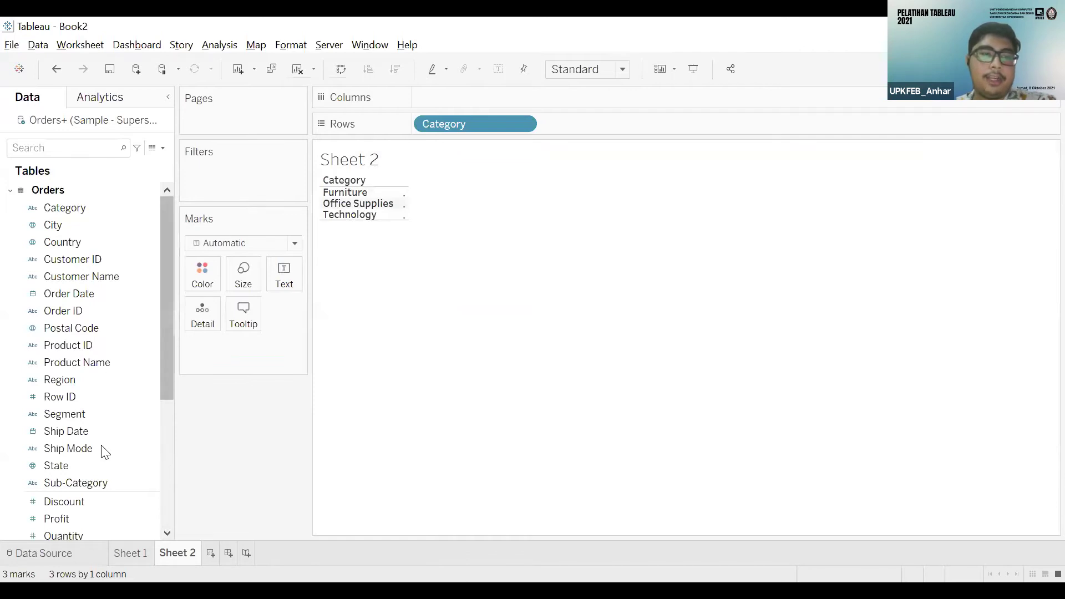
- Assign Sales to Color in the marks and inspect the Technology and Office Supplies cells
scroll(74, 400, "down", 3)
left_click(73, 398)
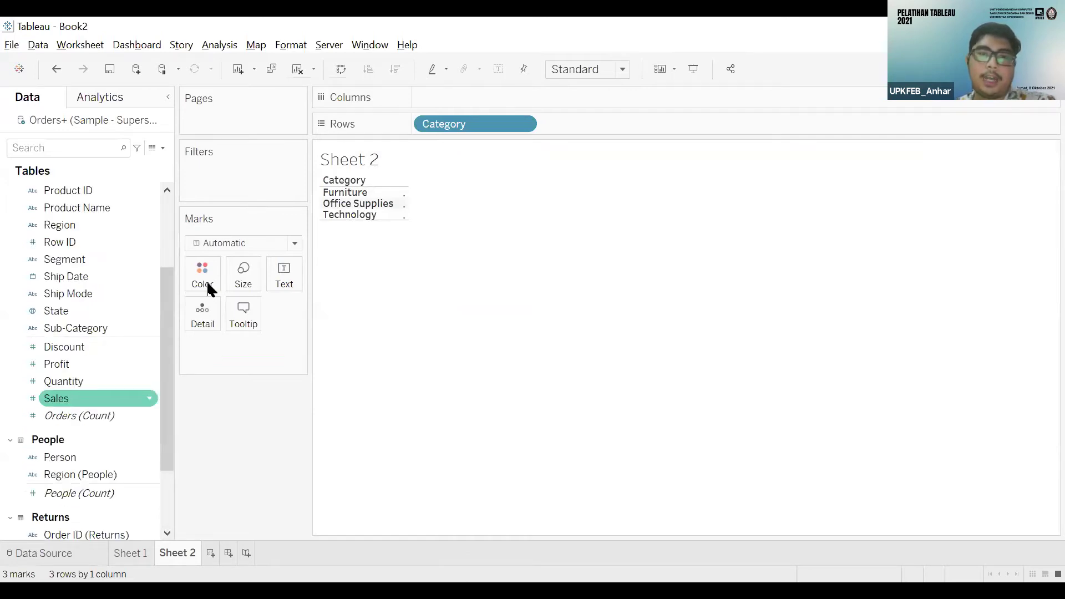
left_click_drag(406, 216, 406, 217)
left_click(1039, 187)
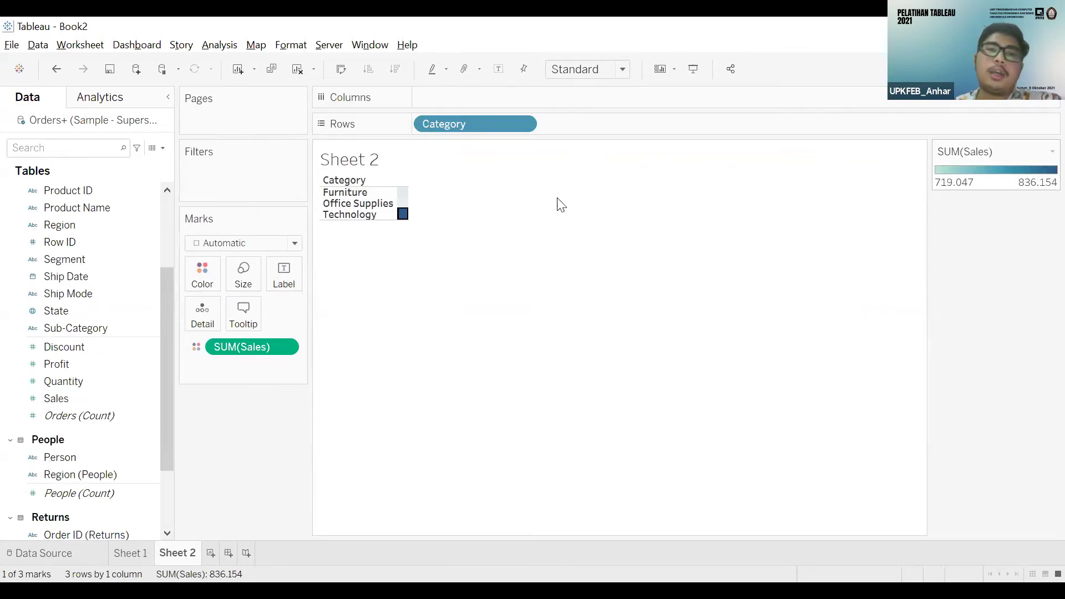
left_click(402, 204)
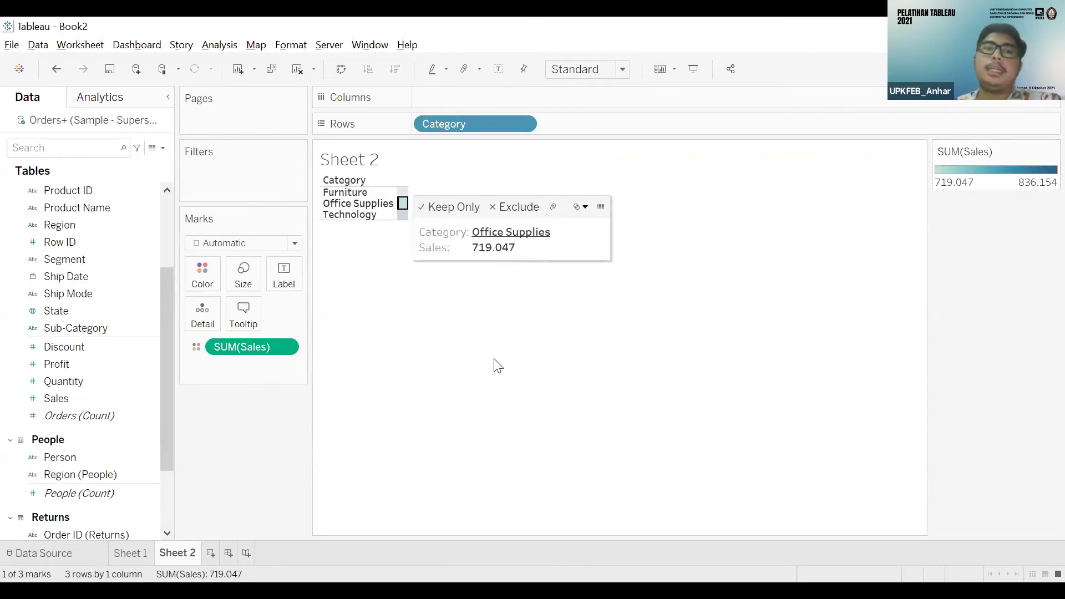
key("Escape")
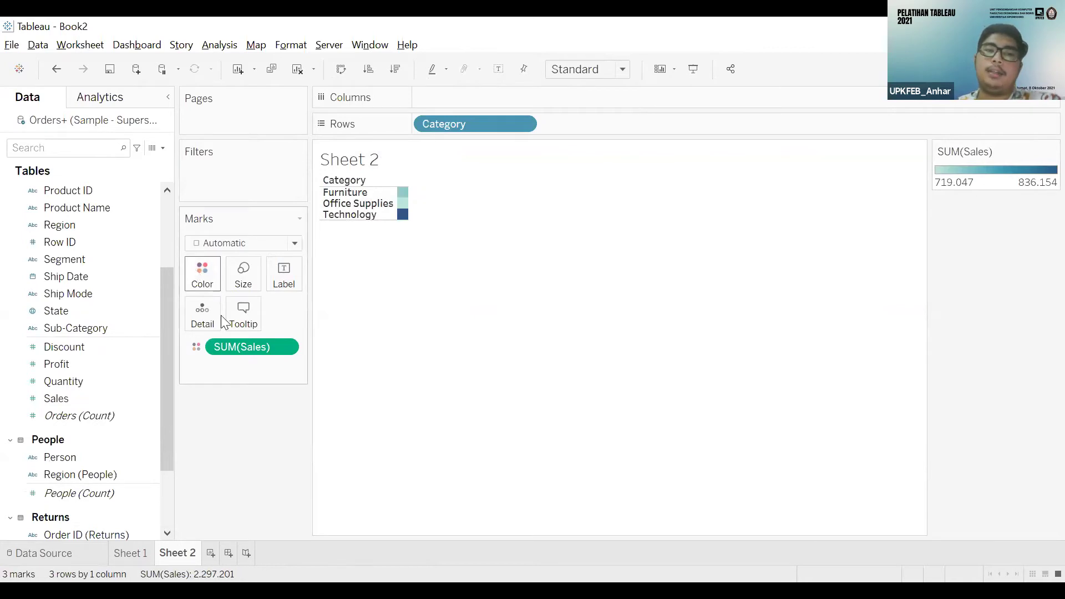
- Change the Sales colour palette to Red
left_click(202, 273)
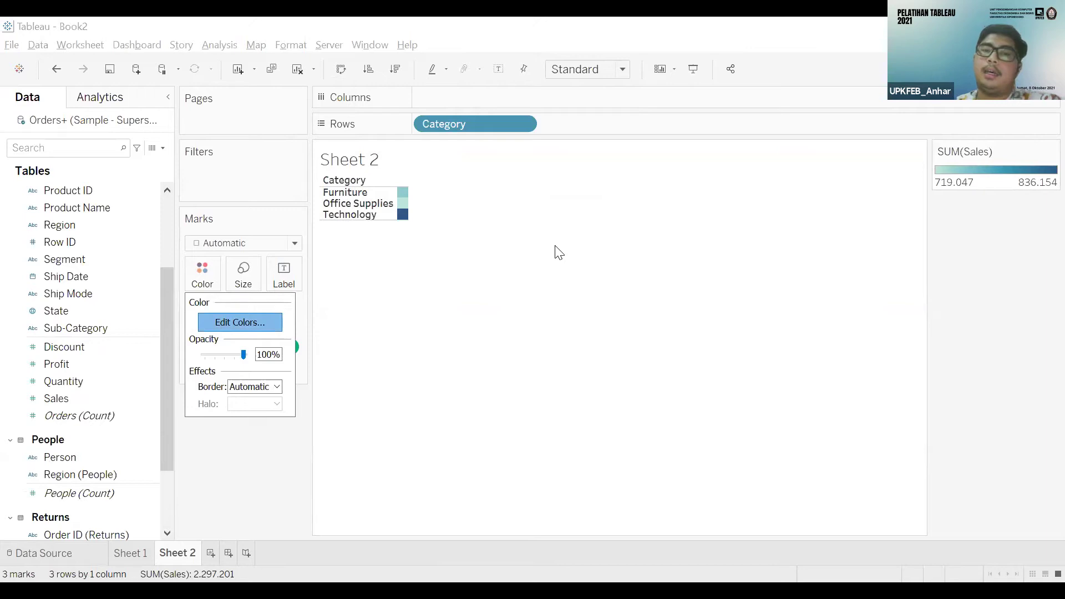
left_click(460, 249)
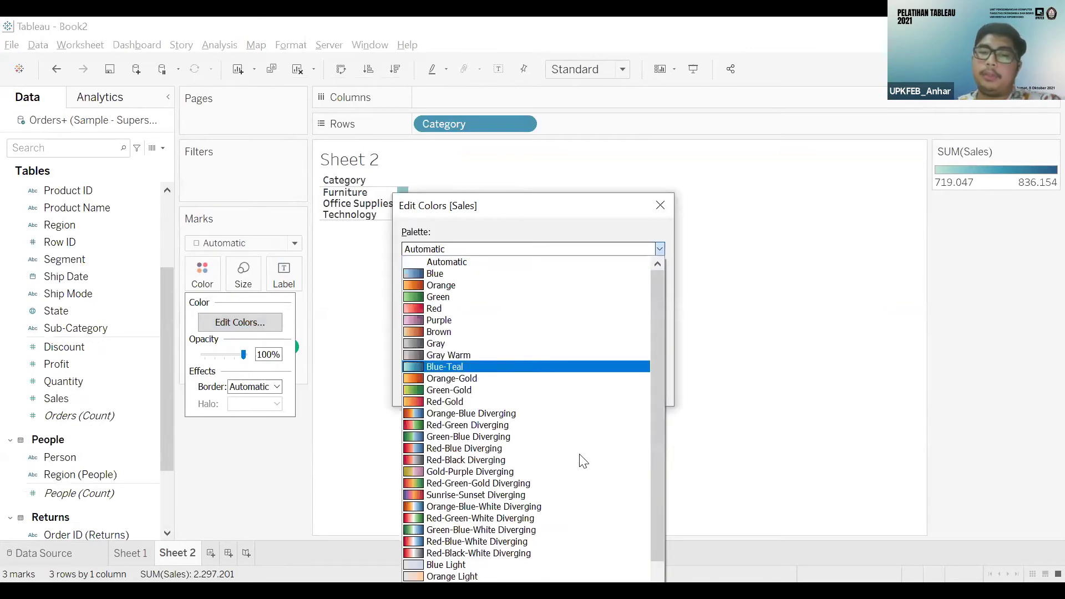
scroll(526, 419, "down", 1)
scroll(488, 311, "up", 1)
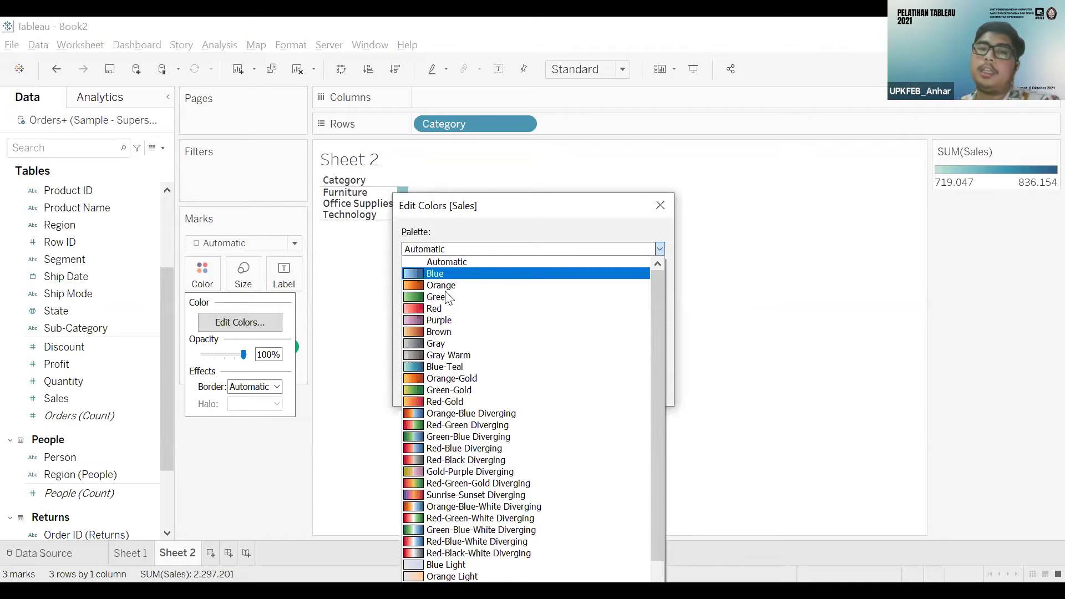
scroll(448, 298, "down", 1)
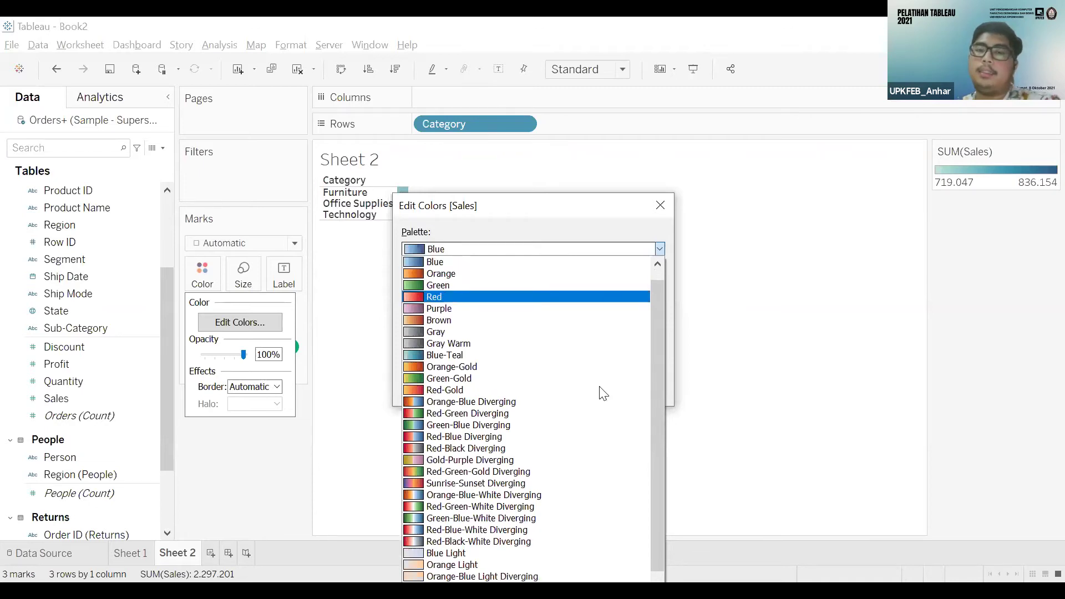
left_click(448, 299)
left_click(630, 391)
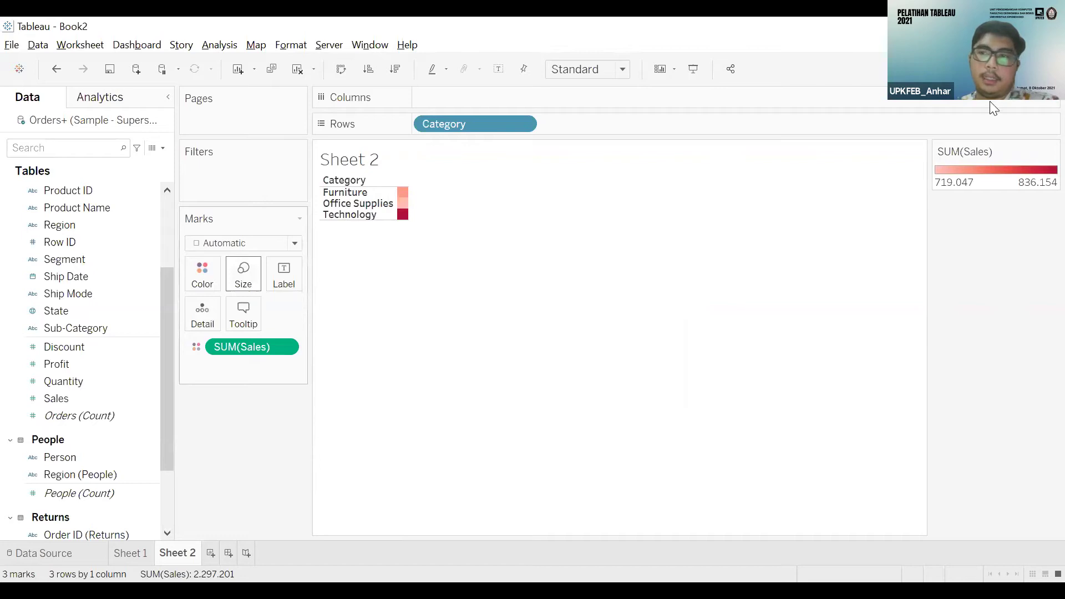
- Try the heat map layout, convert the category view to a highlight table, and inspect its Sales cells
left_click(1020, 69)
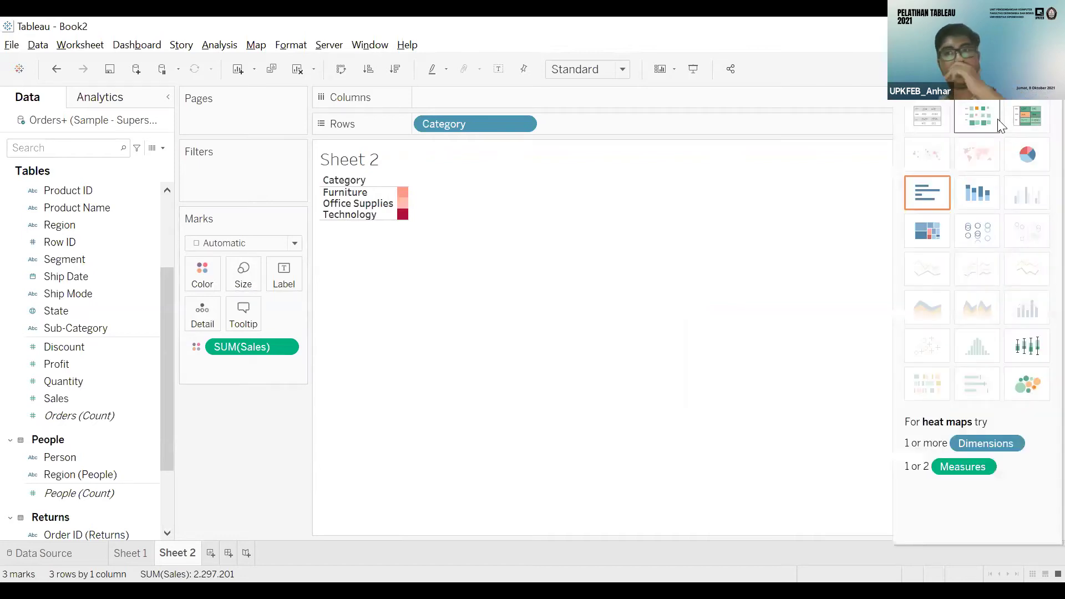
left_click(978, 128)
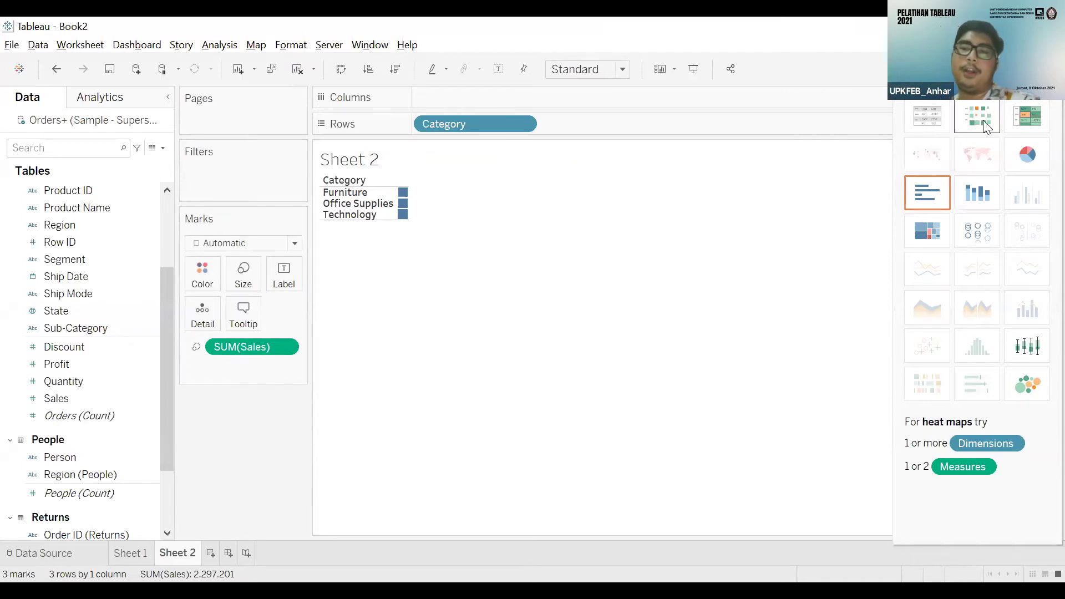
left_click(1036, 120)
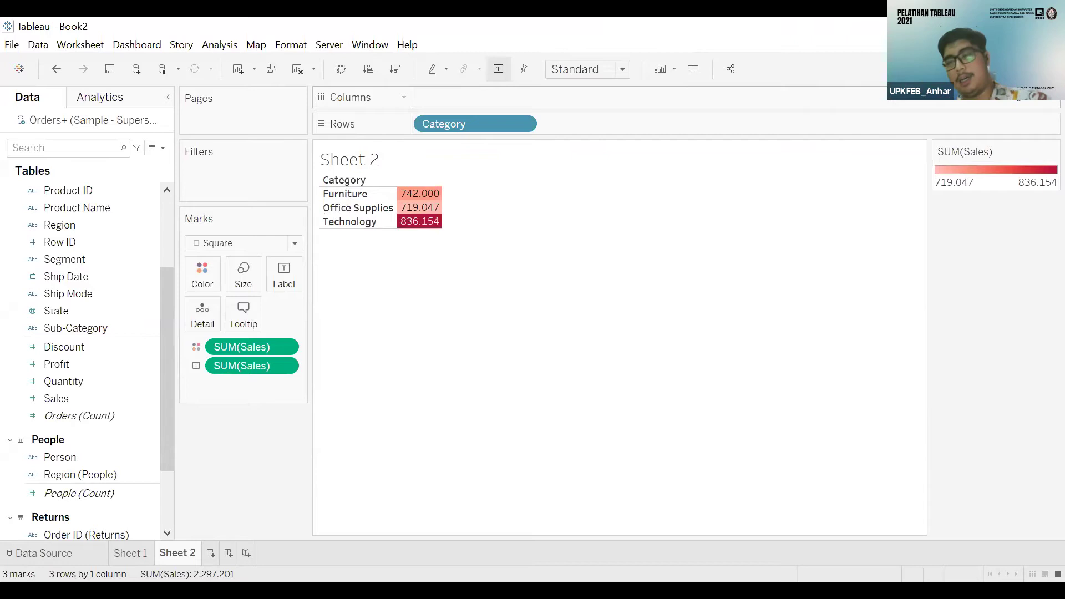
key("ctrl+1")
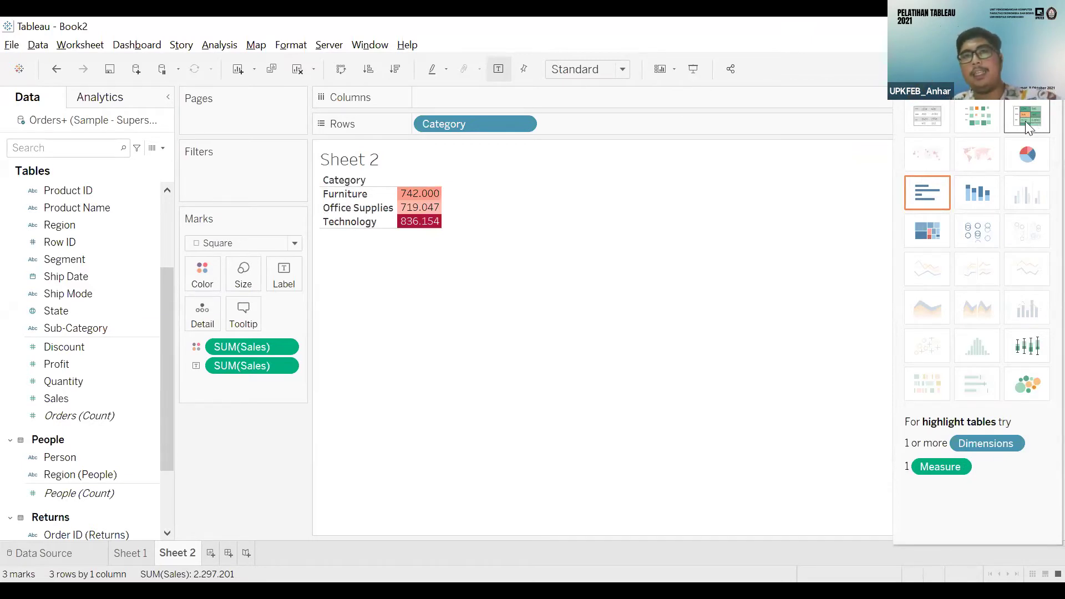
mouse_move(412, 229)
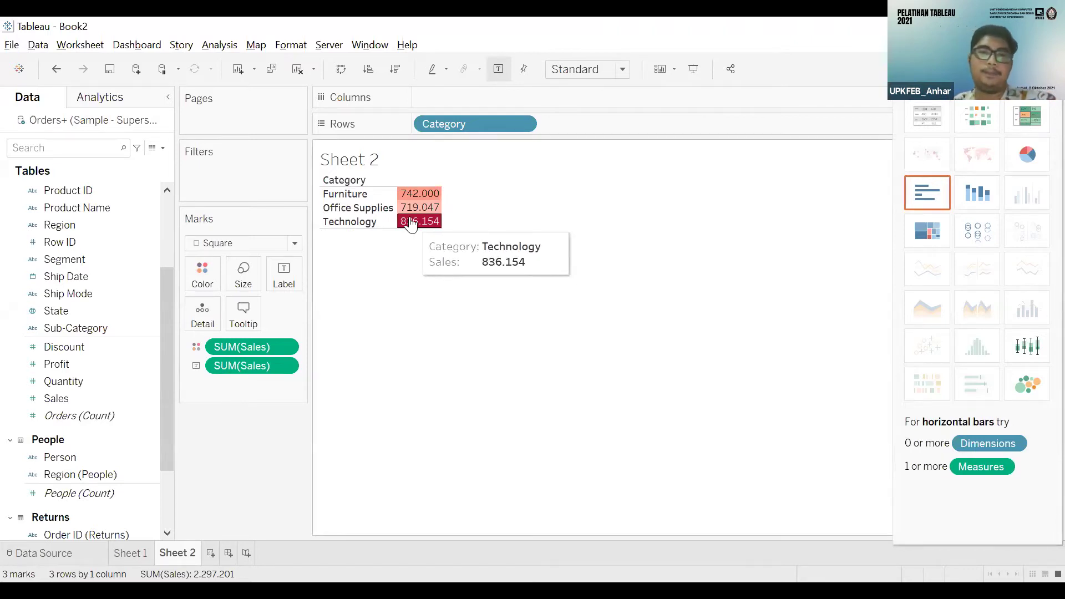
left_click(415, 208)
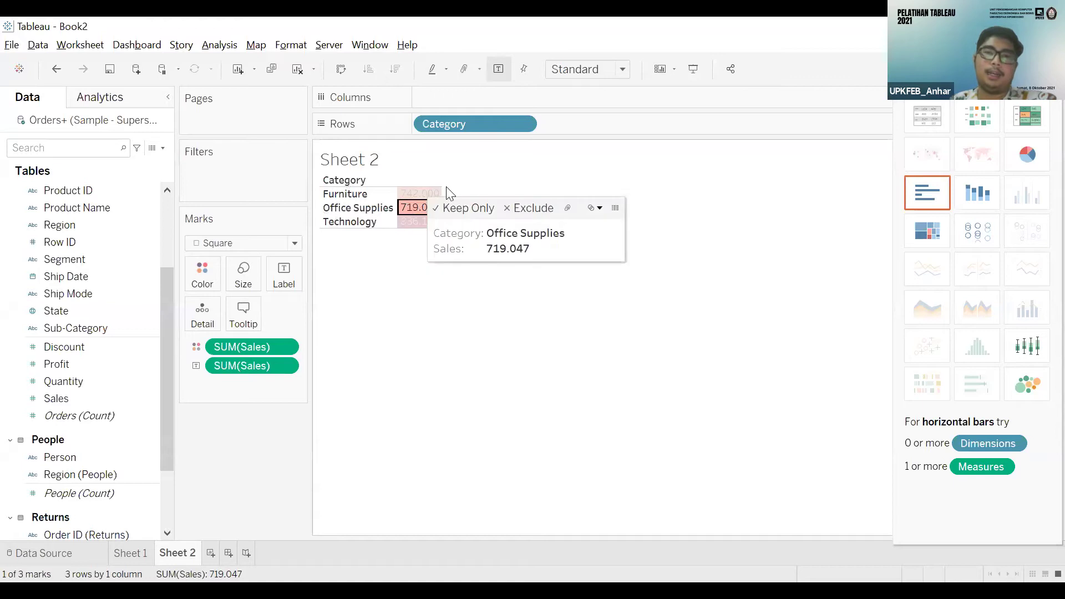
left_click(436, 207)
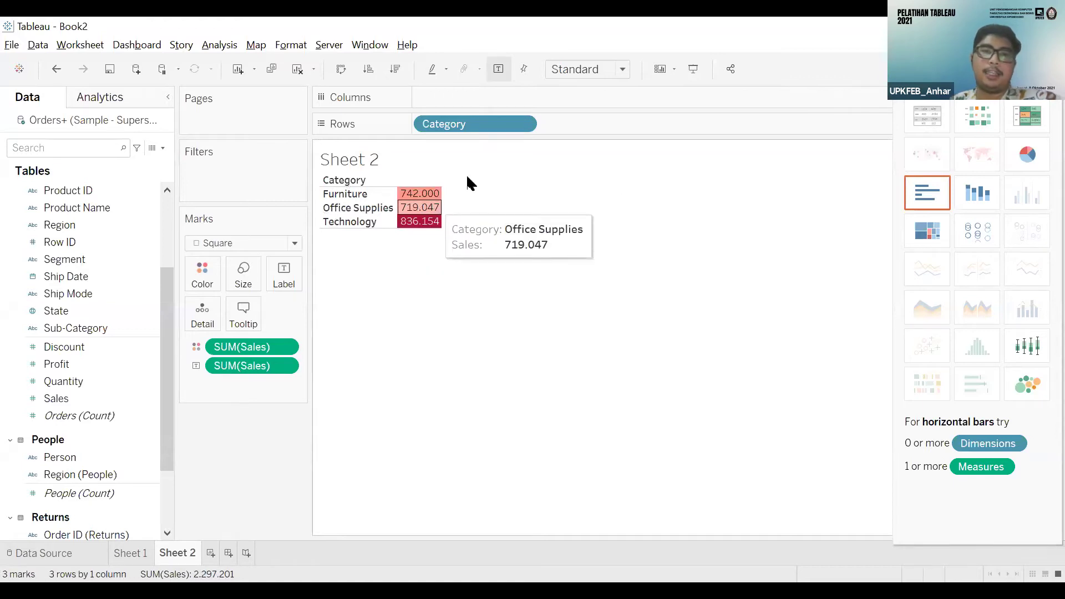
mouse_move(429, 211)
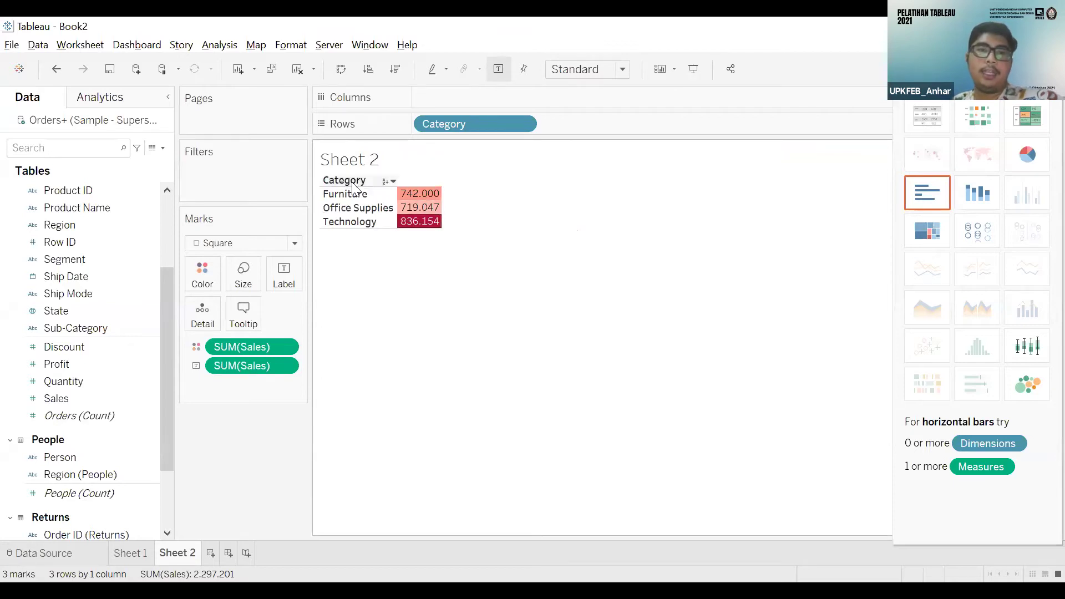
- Replace Category with State as the row field of the highlight table
left_click(521, 126)
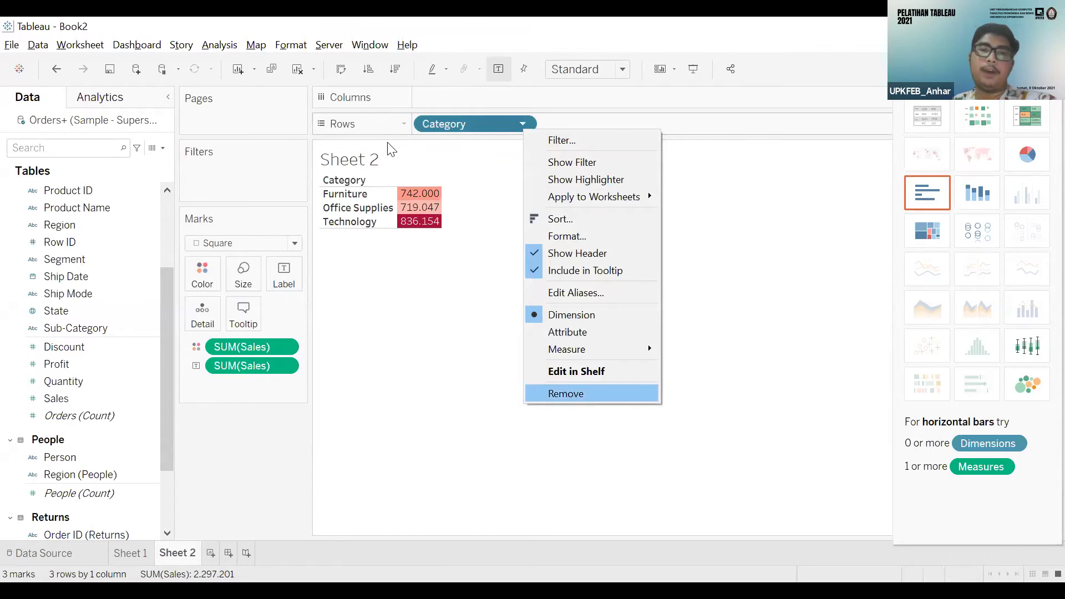
key("Return")
scroll(65, 361, "up", 3)
left_click(65, 361)
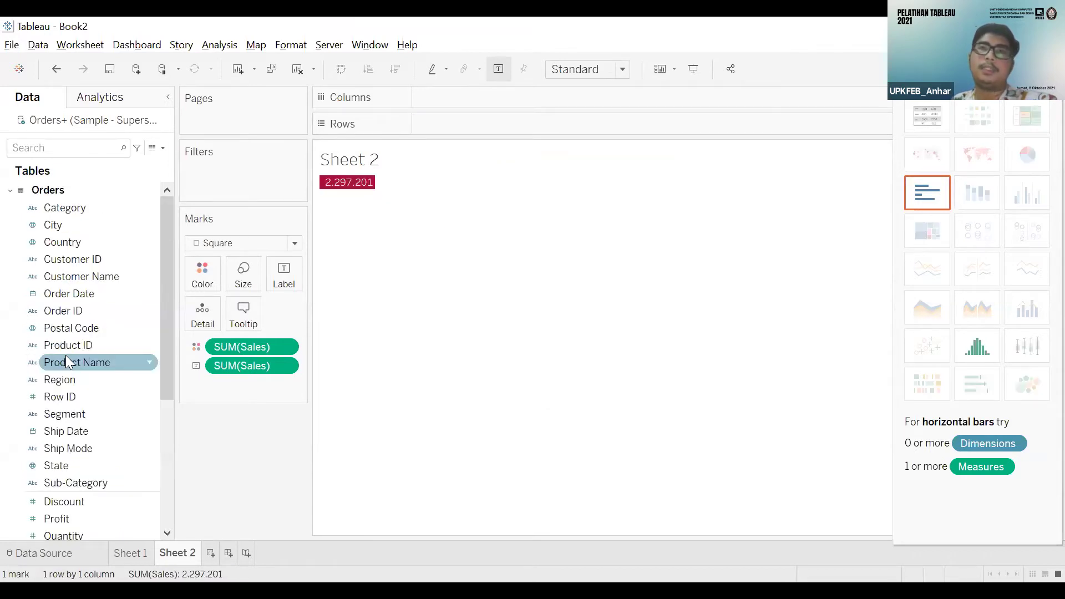
left_click(128, 332)
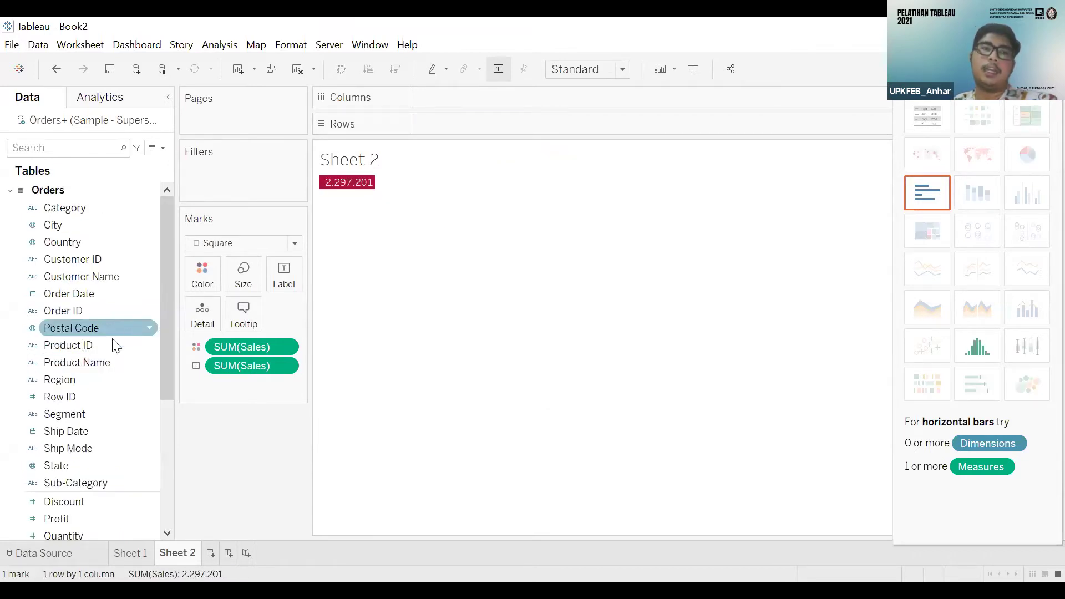
left_click(87, 384)
left_click(87, 470)
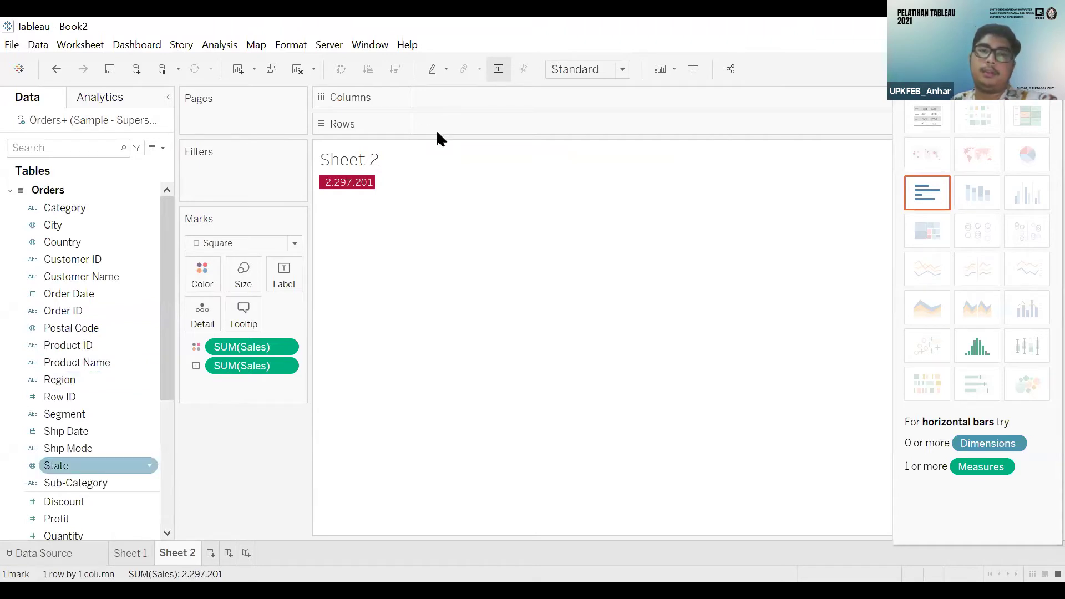
left_click_drag(521, 267, 489, 127)
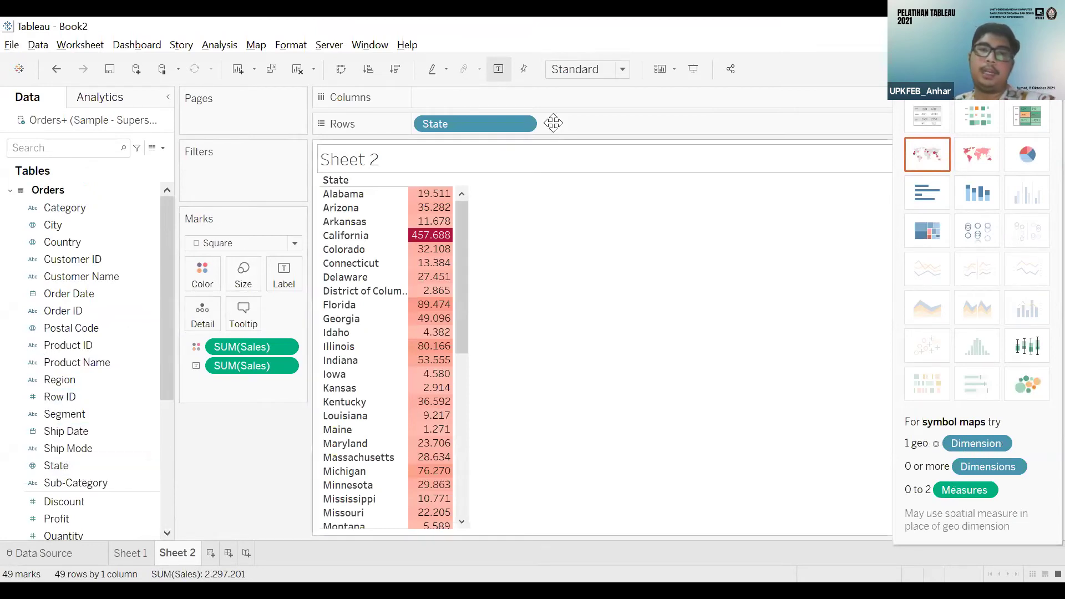
- Examine the Sales values by state in the highlight table, comparing the most intensely coloured states
mouse_move(441, 237)
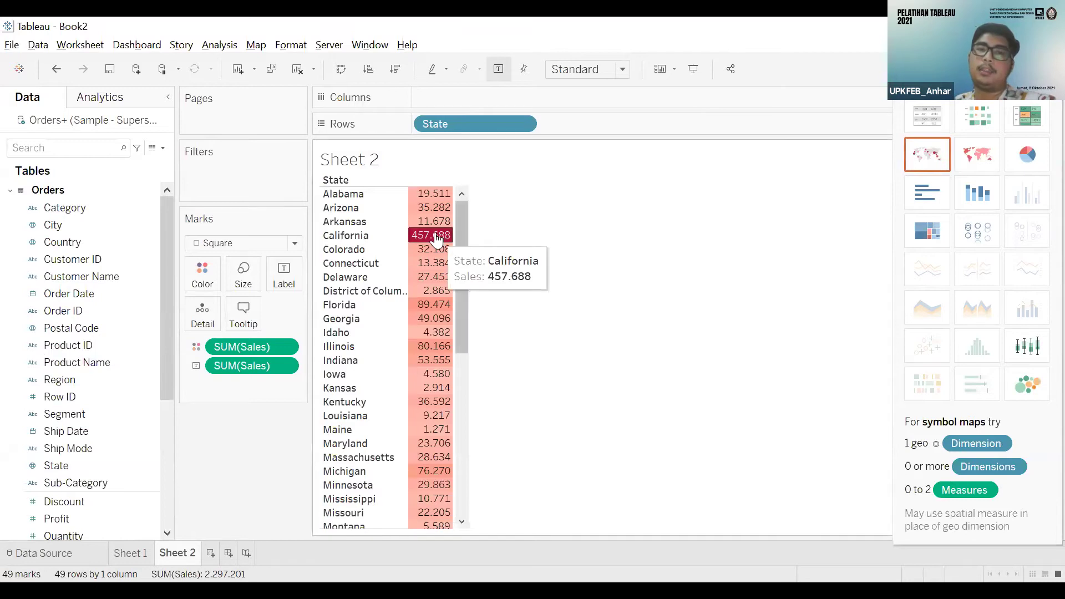
scroll(441, 244, "down", 4)
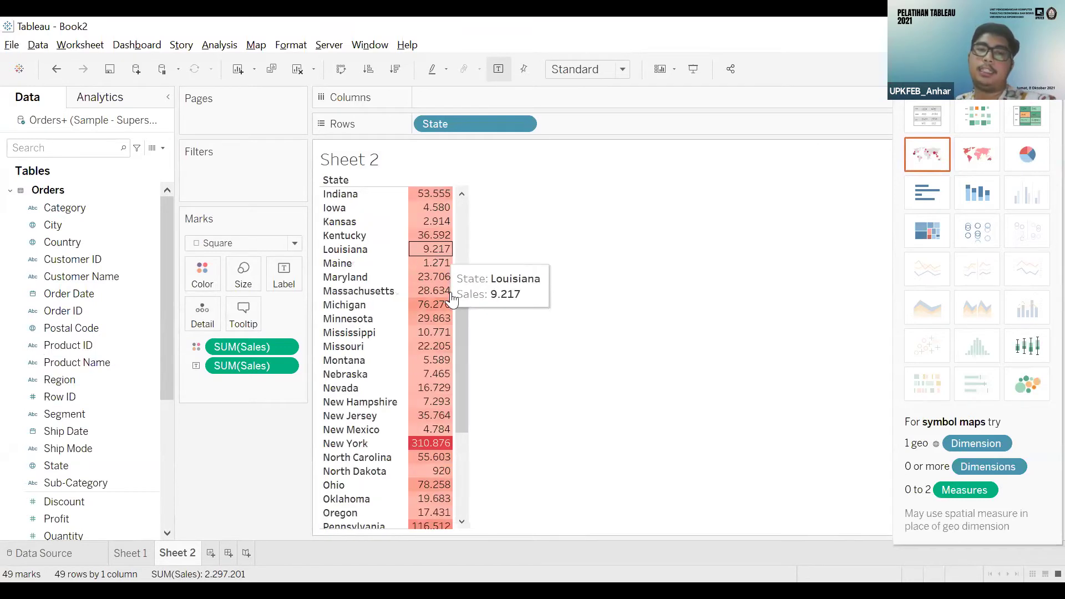
scroll(444, 299, "up", 1)
scroll(447, 239, "up", 3)
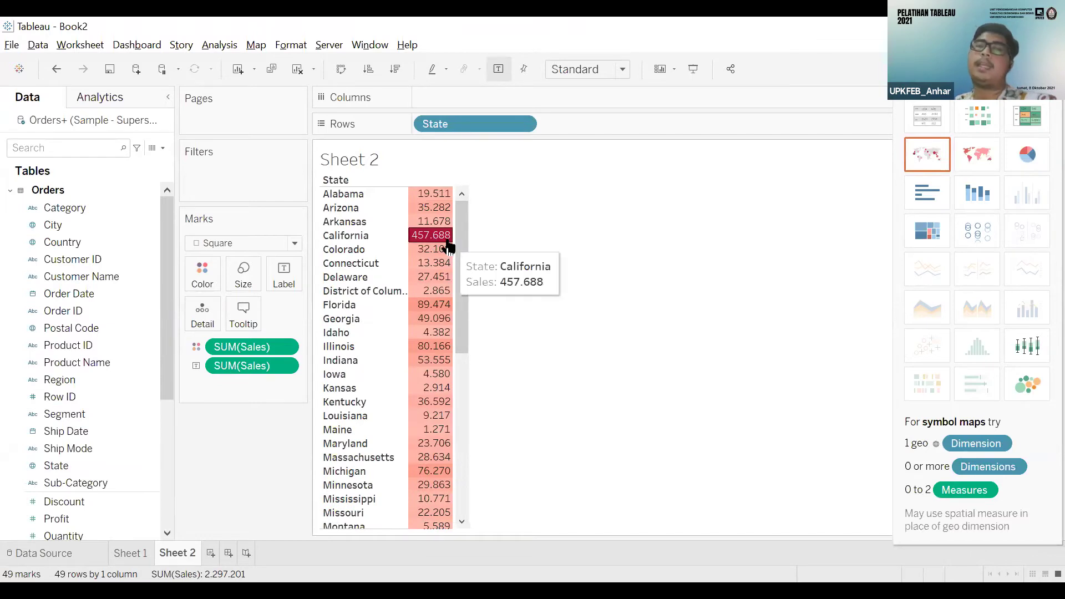
scroll(449, 241, "down", 4)
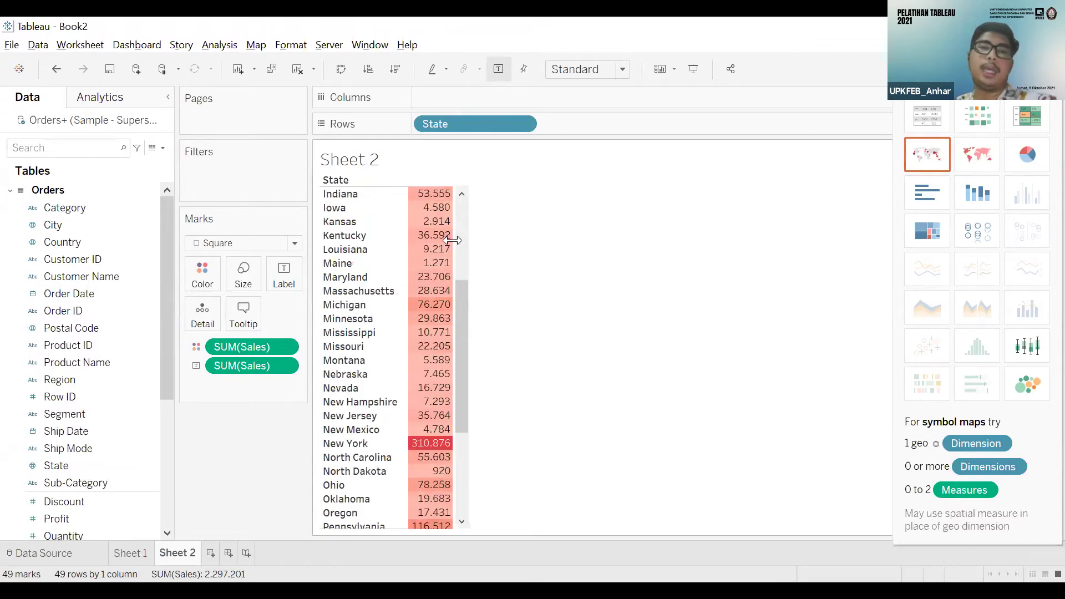
scroll(430, 388, "down", 4)
scroll(444, 239, "up", 5)
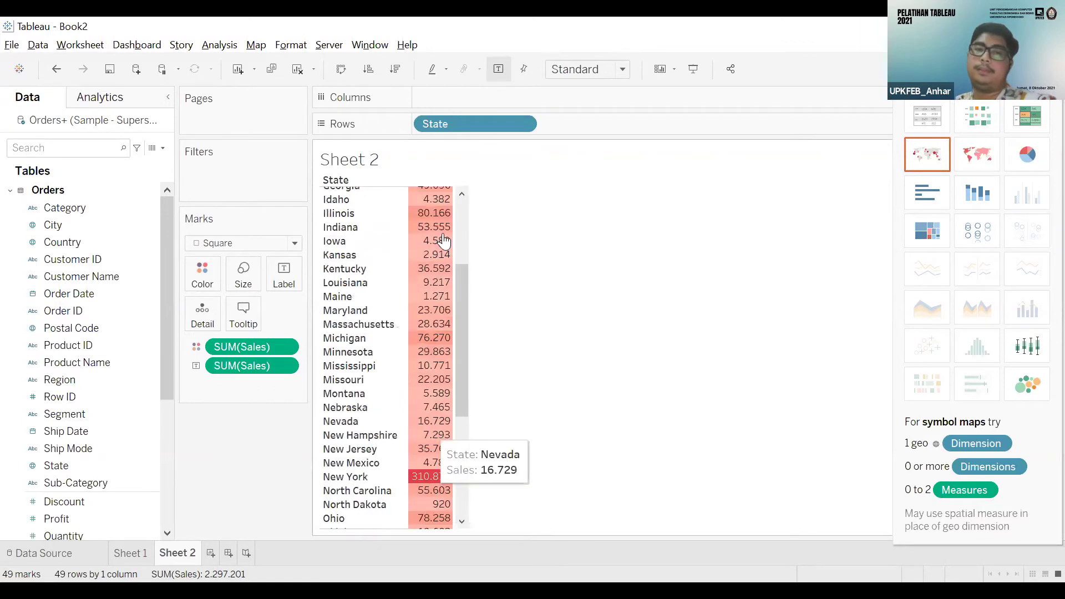
scroll(445, 240, "up", 4)
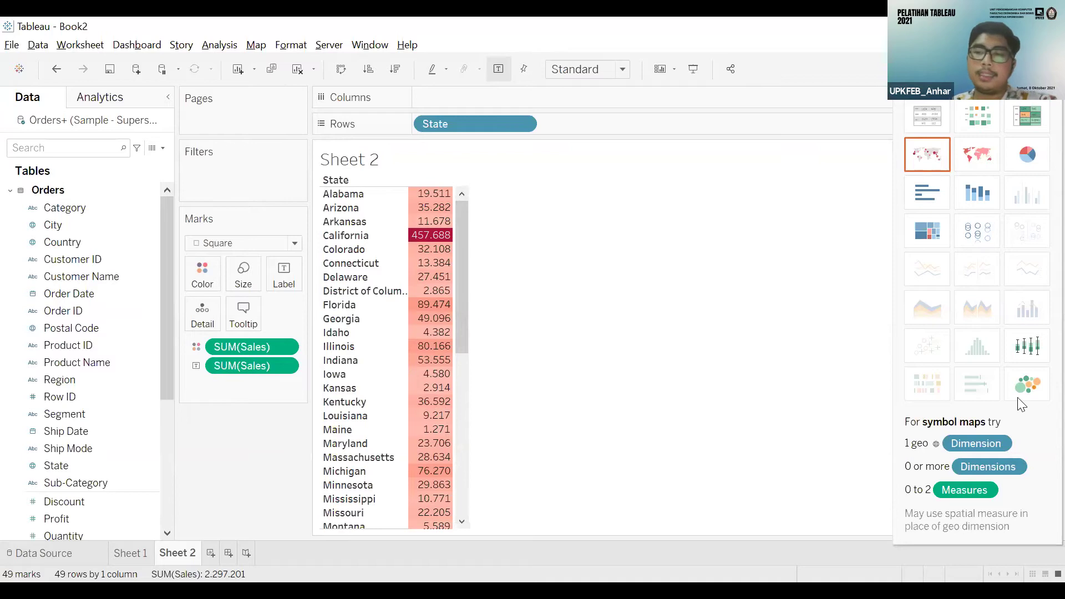
- Create a new worksheet and check the field requirements for the map chart types
left_click(1030, 69)
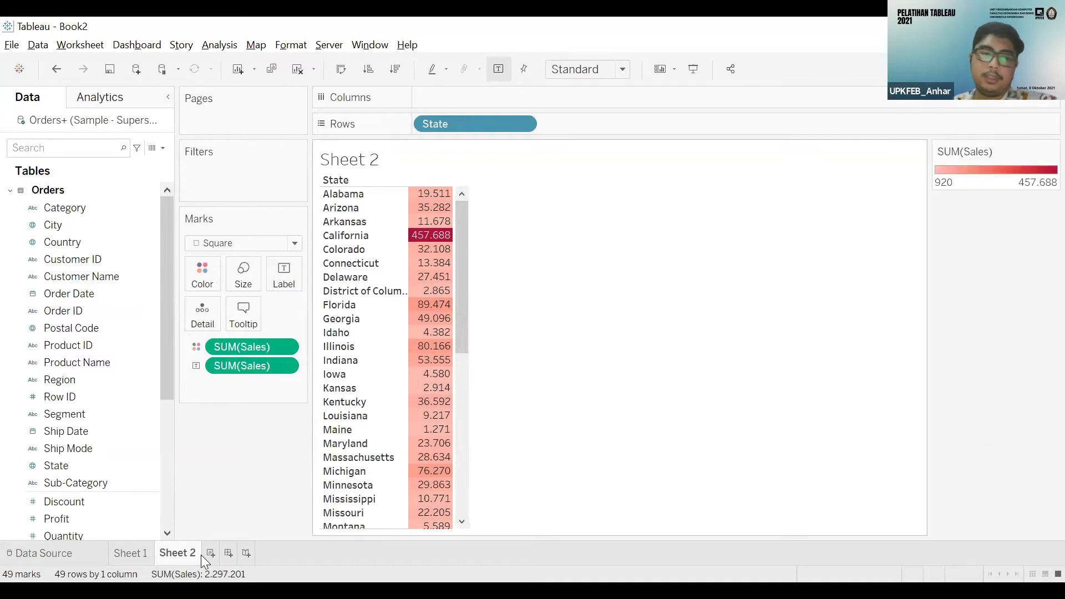
key("ctrl+m")
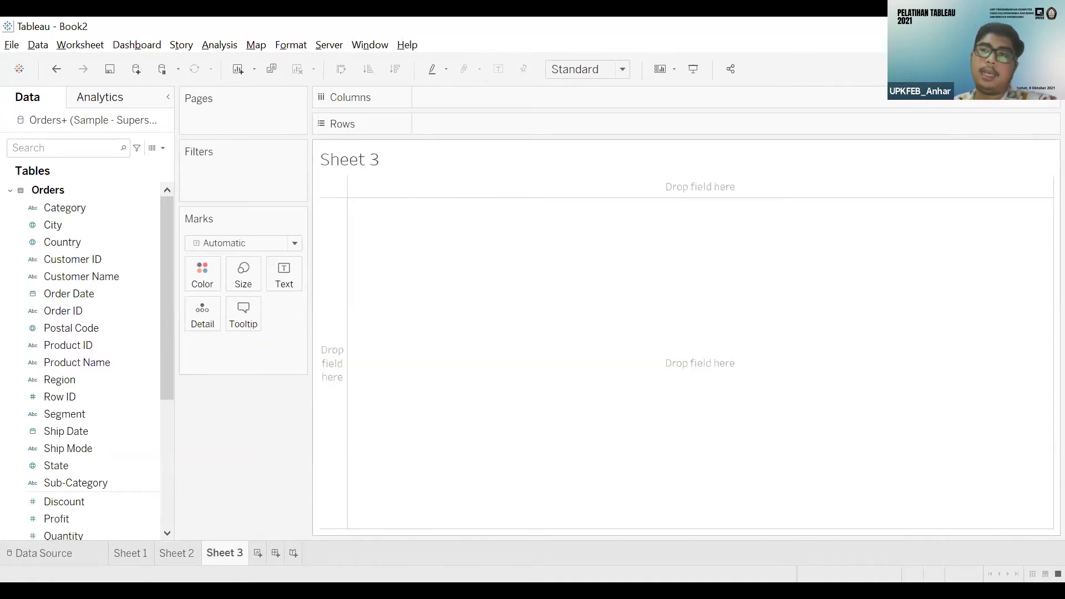
left_click(973, 75)
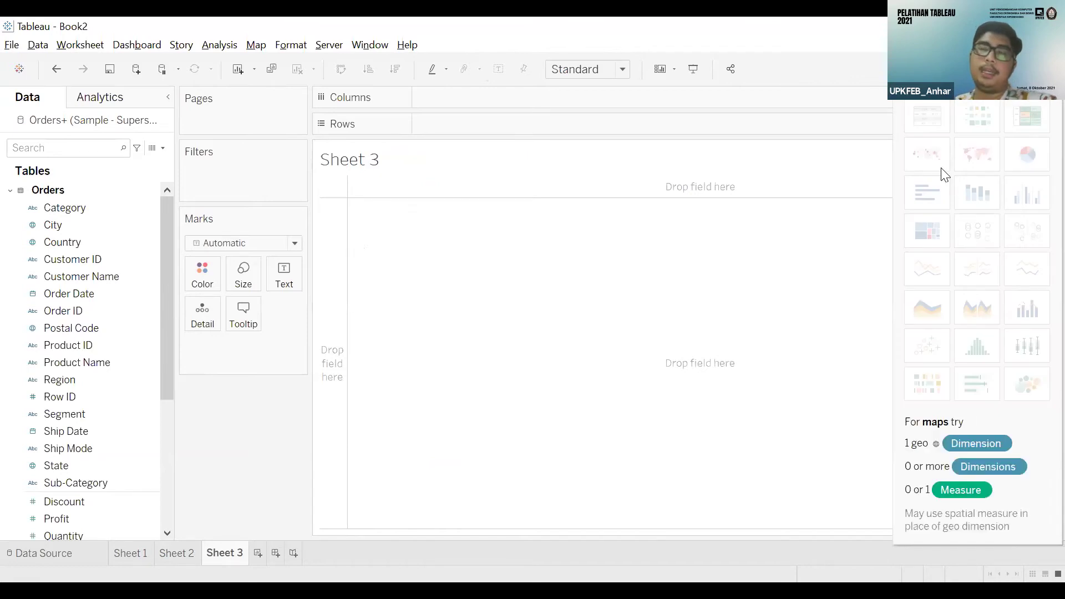
mouse_move(943, 175)
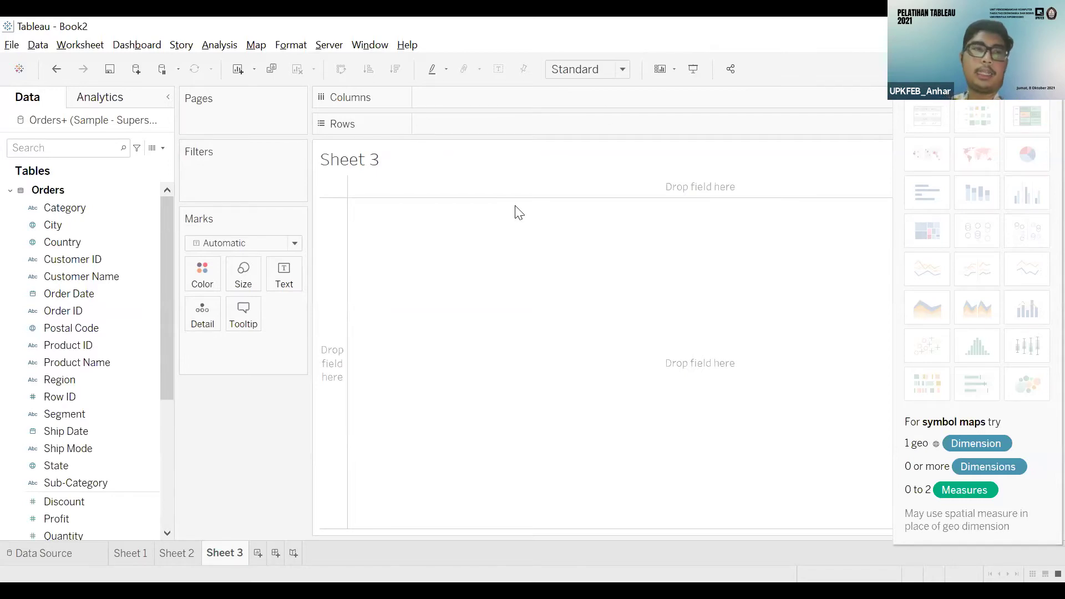
- Review the field options of Country and City and examine the geographic roles available for Category
right_click(119, 239)
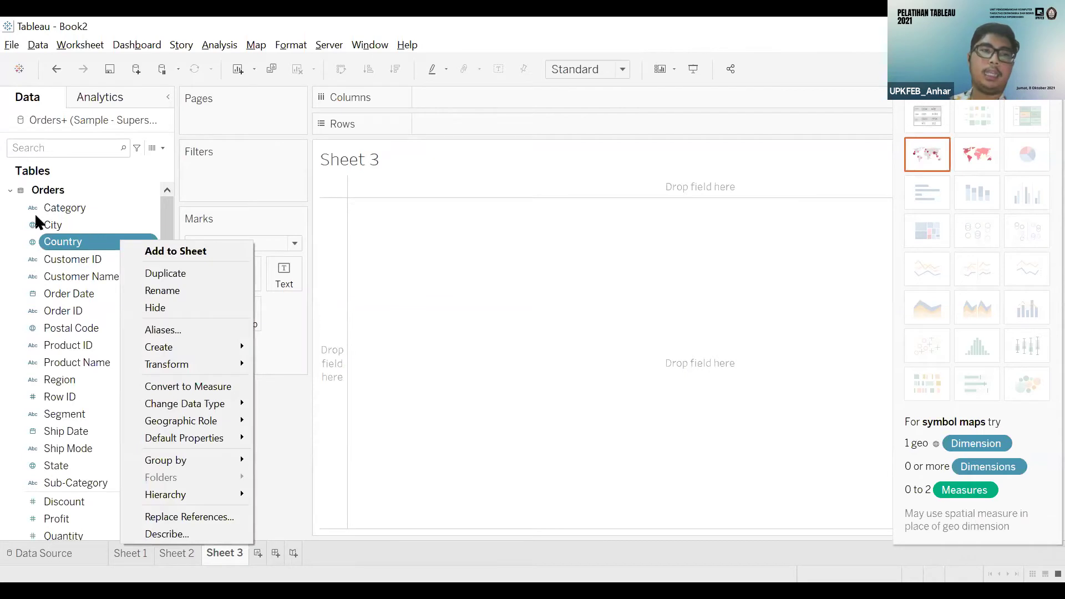
right_click(78, 225)
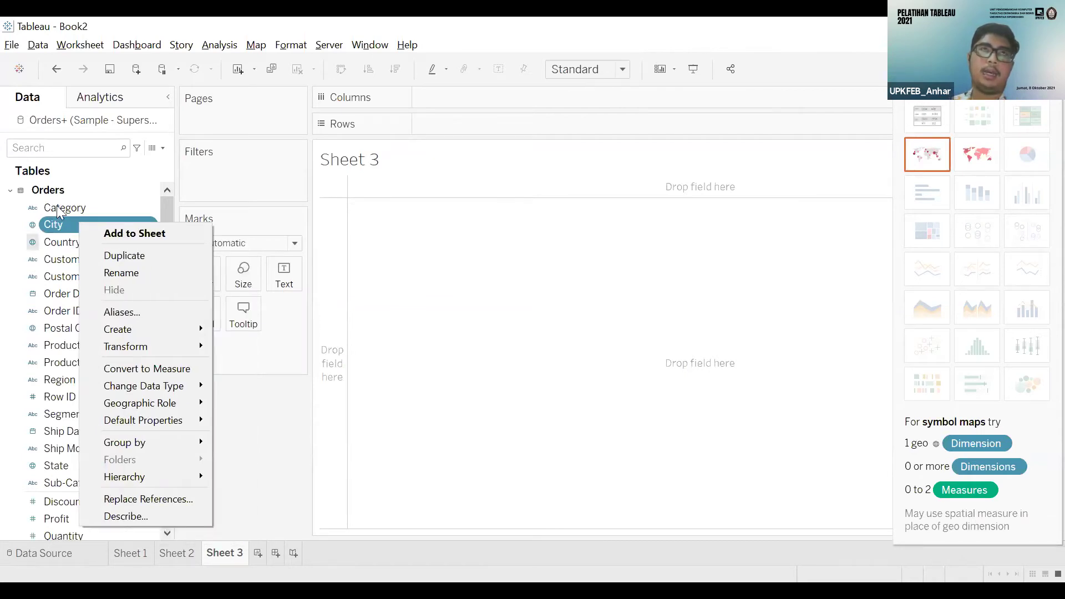
right_click(62, 208)
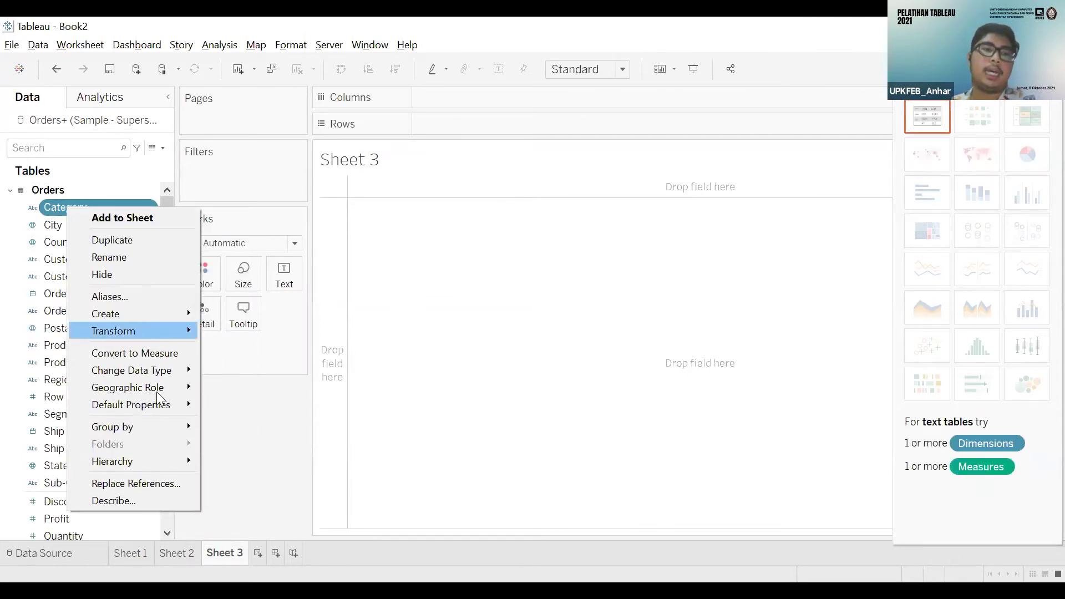
mouse_move(166, 387)
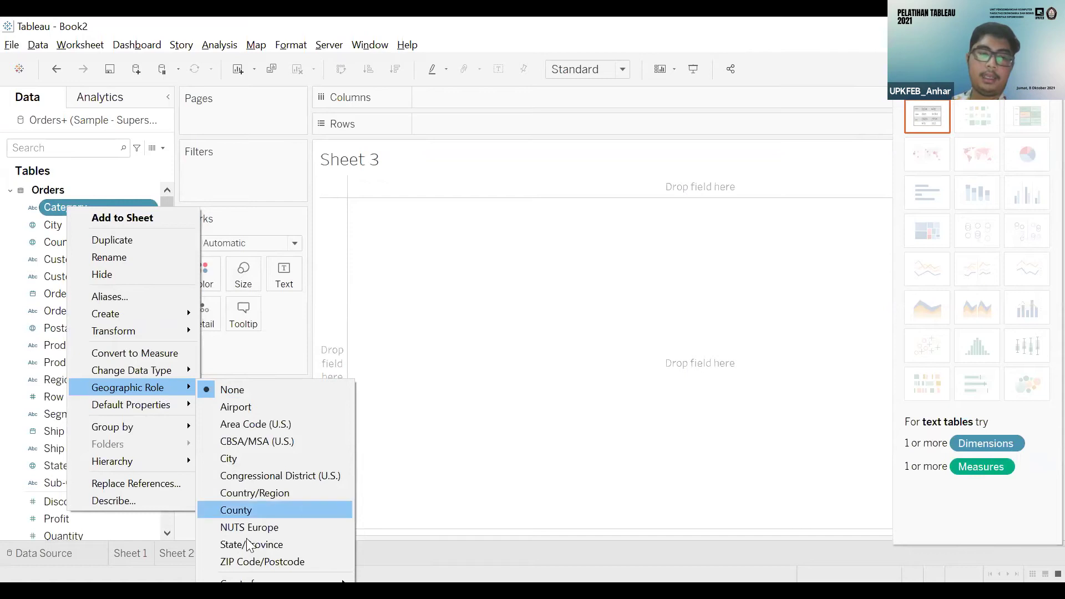
mouse_move(280, 579)
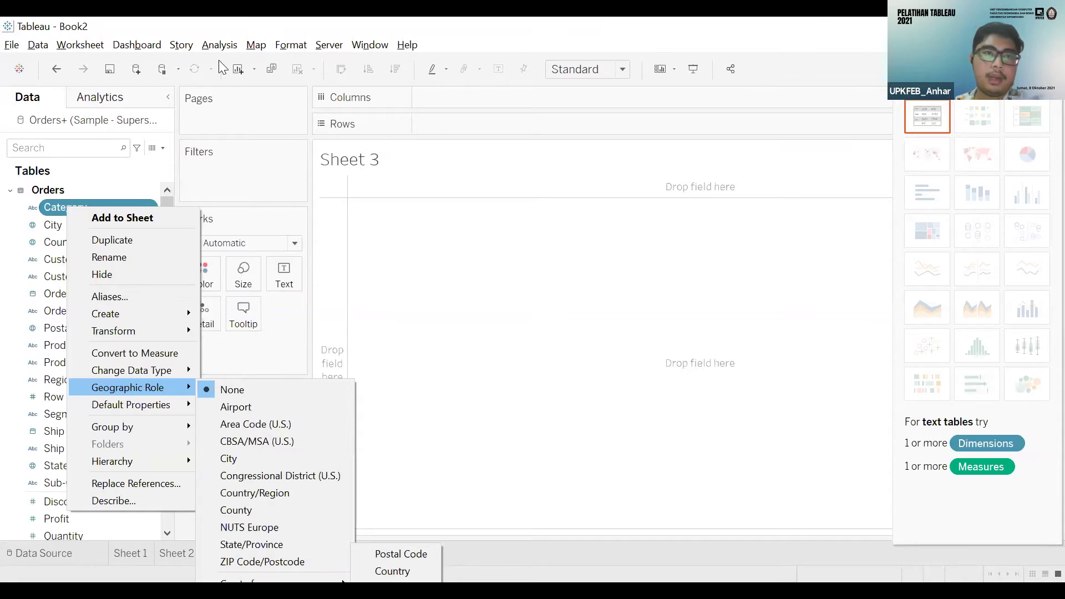
left_click(61, 243)
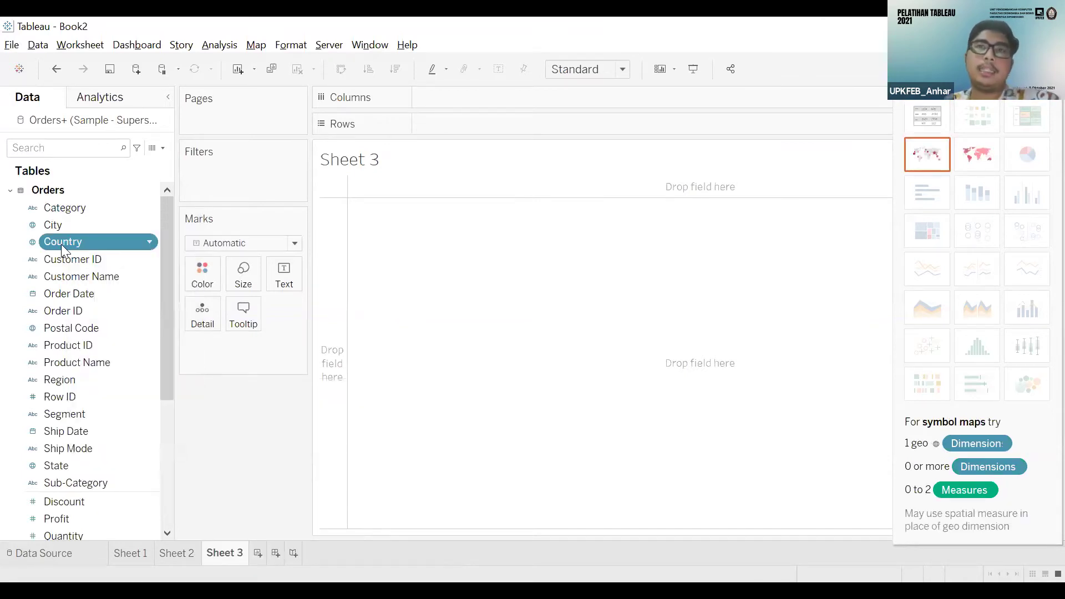
left_click(101, 260, "ctrl")
left_click(99, 239)
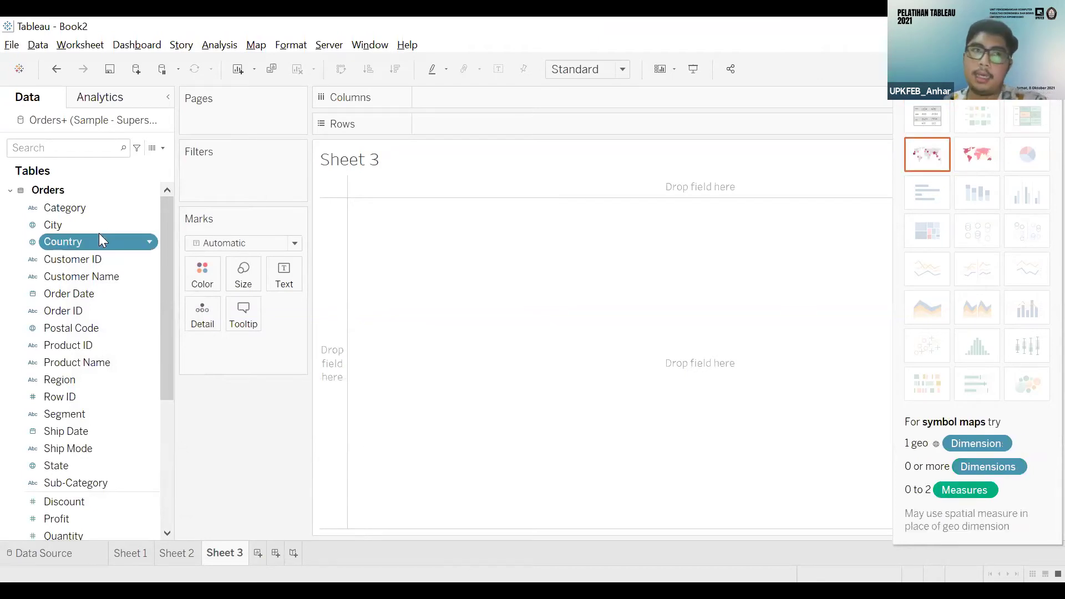
key("shift+Up")
left_click(102, 242)
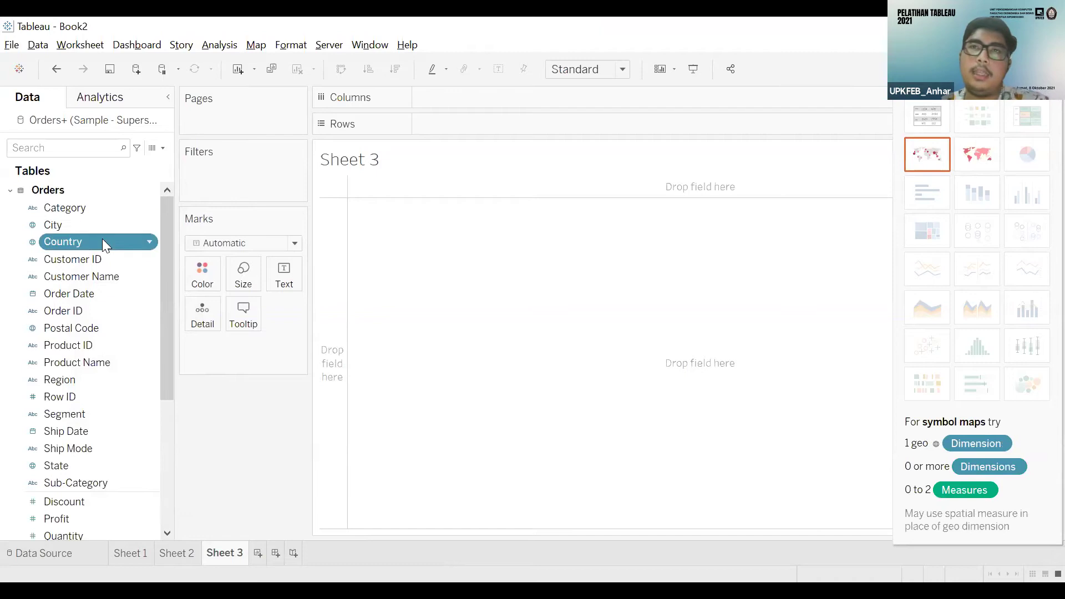
left_click(110, 225)
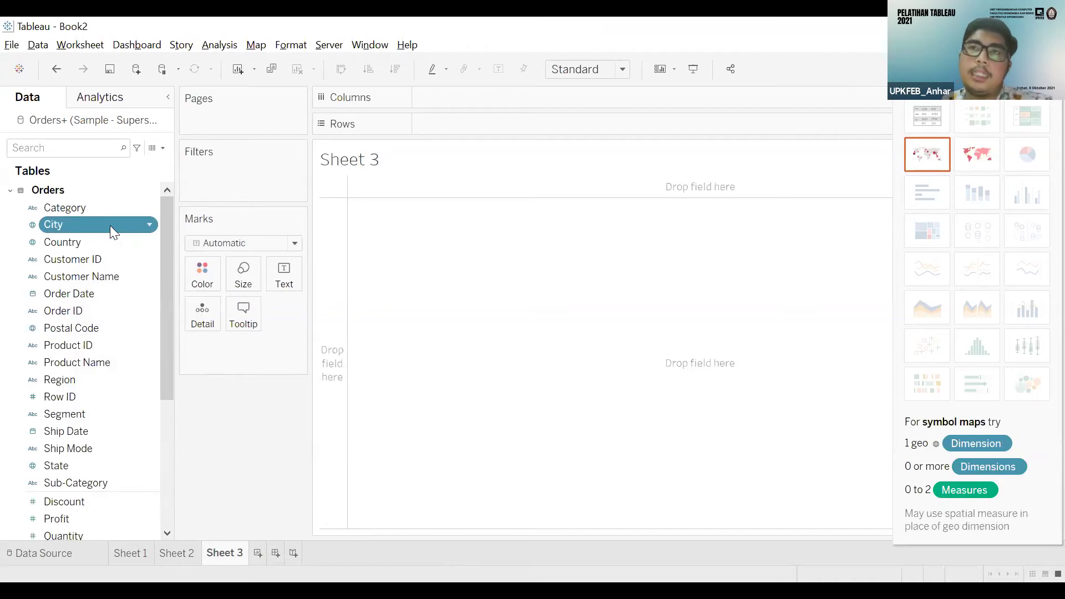
- Check which geographic role is assigned to the City field, leaving the role as it is
right_click(64, 230)
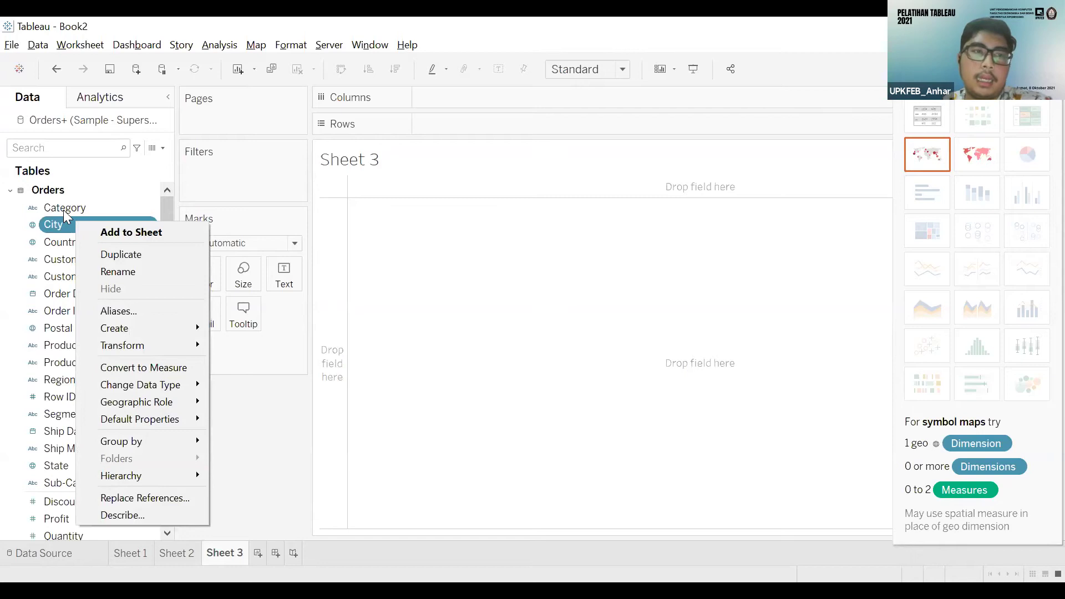
left_click(36, 207)
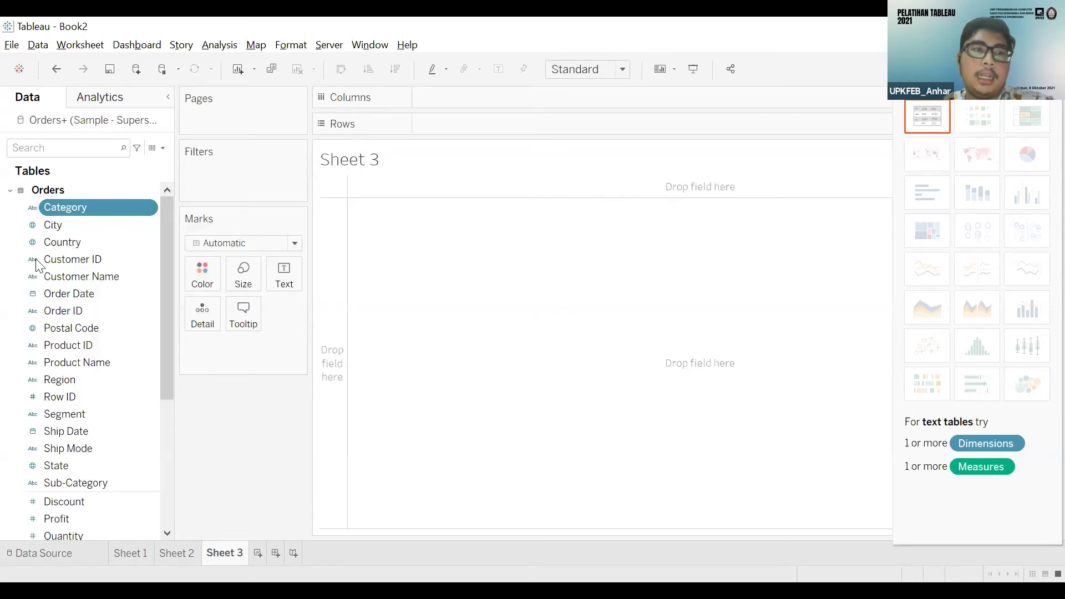
left_click(78, 225)
right_click(78, 225)
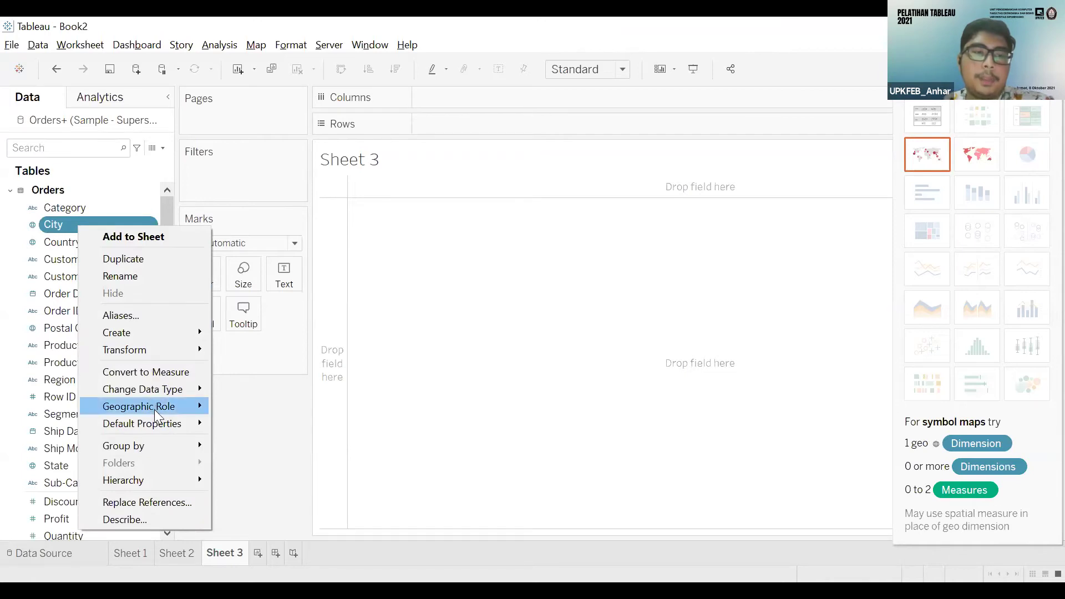
mouse_move(154, 410)
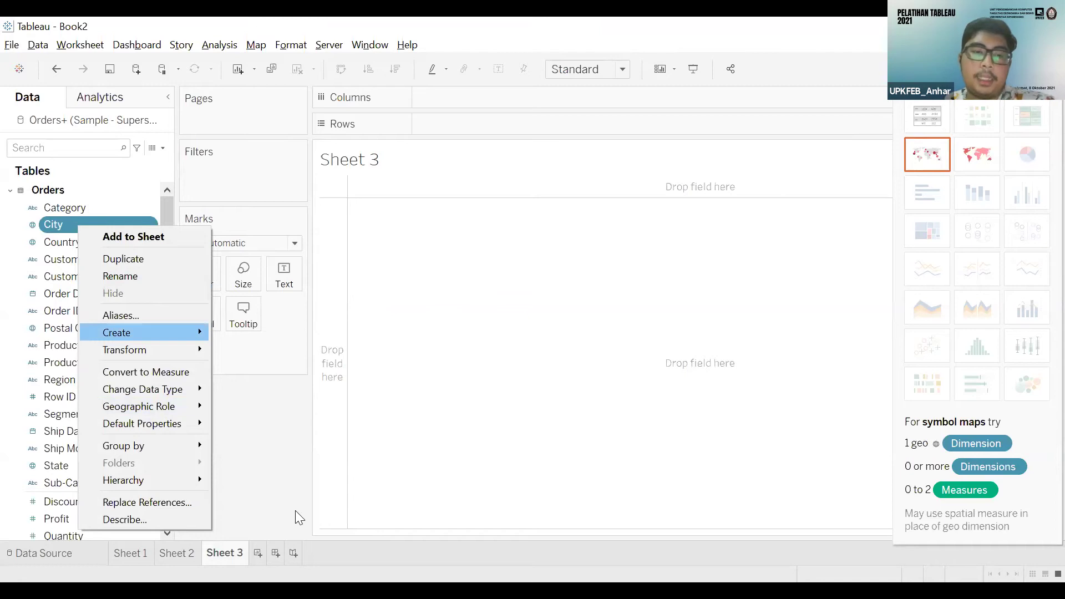
key("Down")
key("Down")
key("Down")
key("Down")
key("Right")
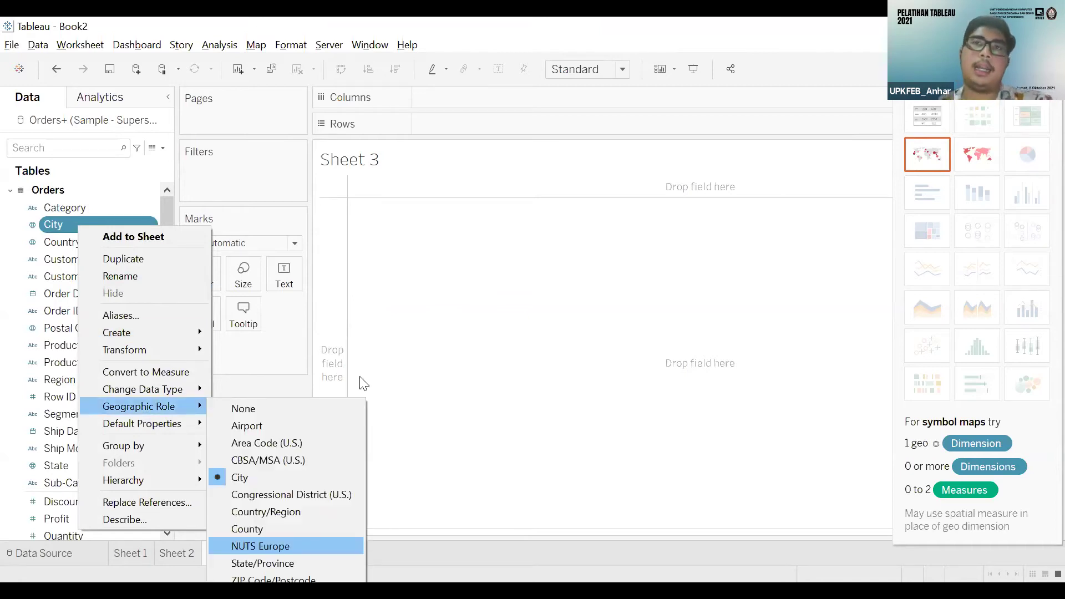
left_click(361, 383)
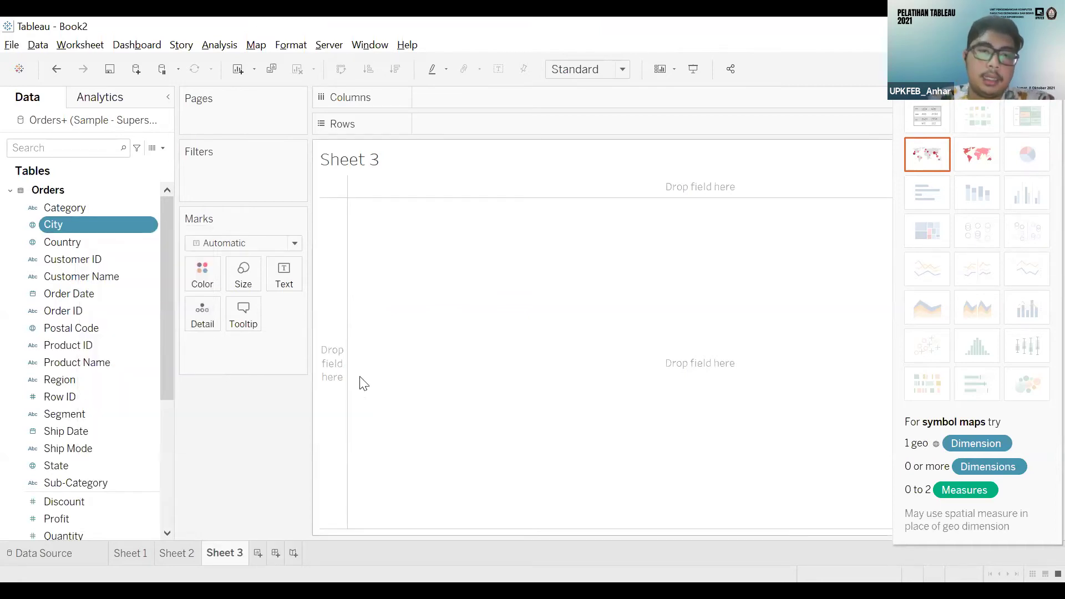
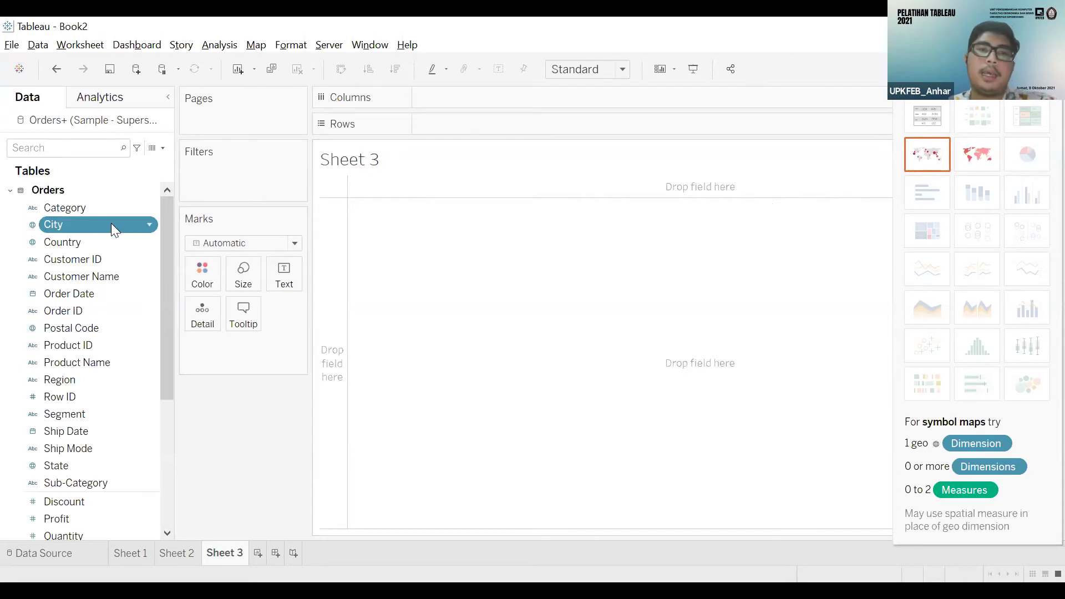
- Assign City to Color with all members added, and convert the view to a symbol map
left_click_drag(107, 224, 214, 269)
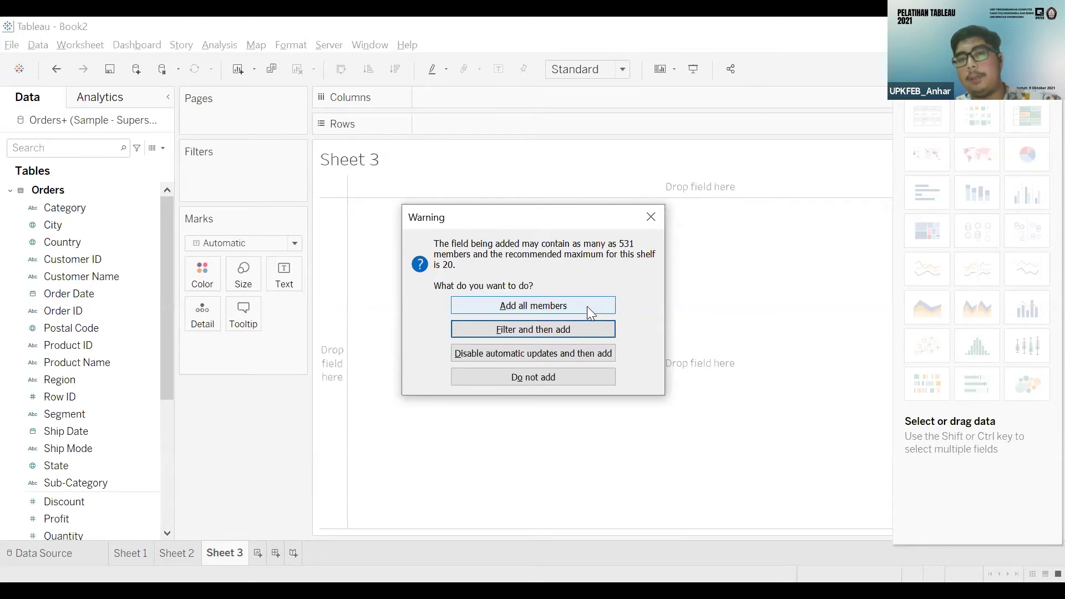
left_click(557, 302)
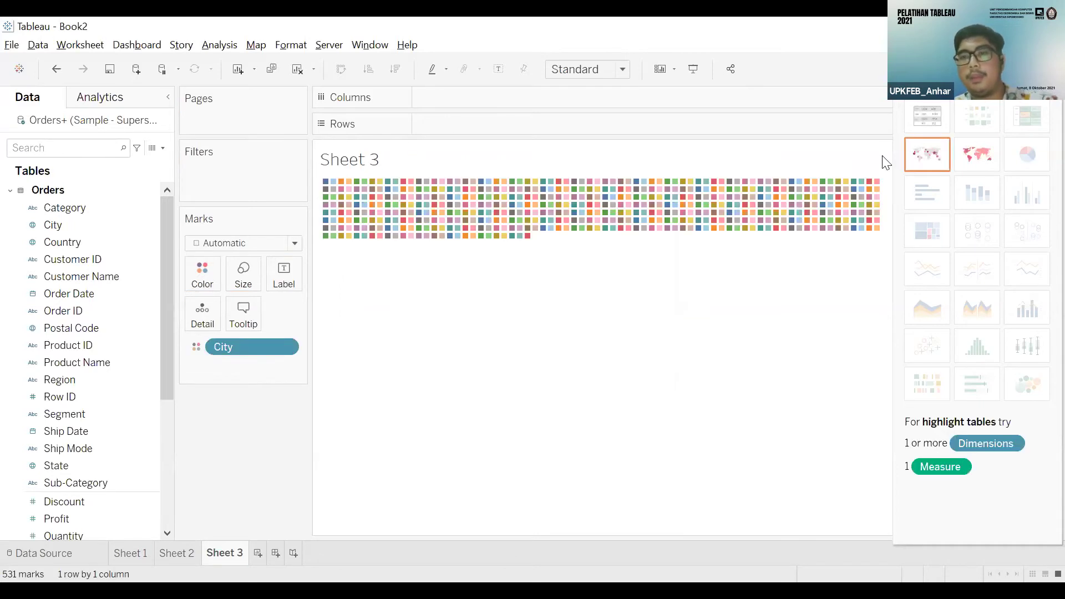
left_click(100, 225)
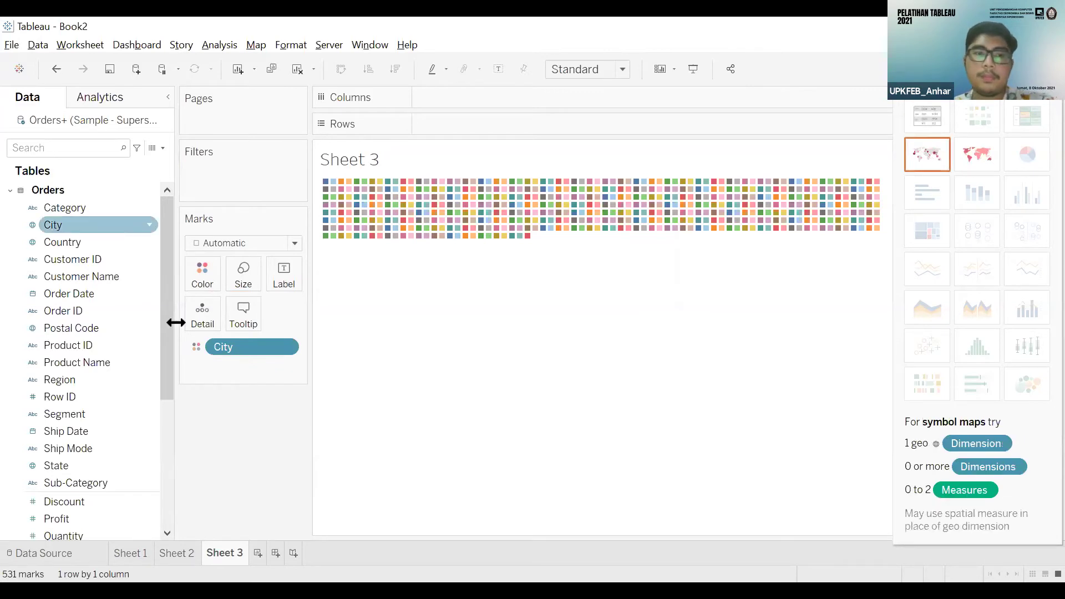
left_click(183, 308)
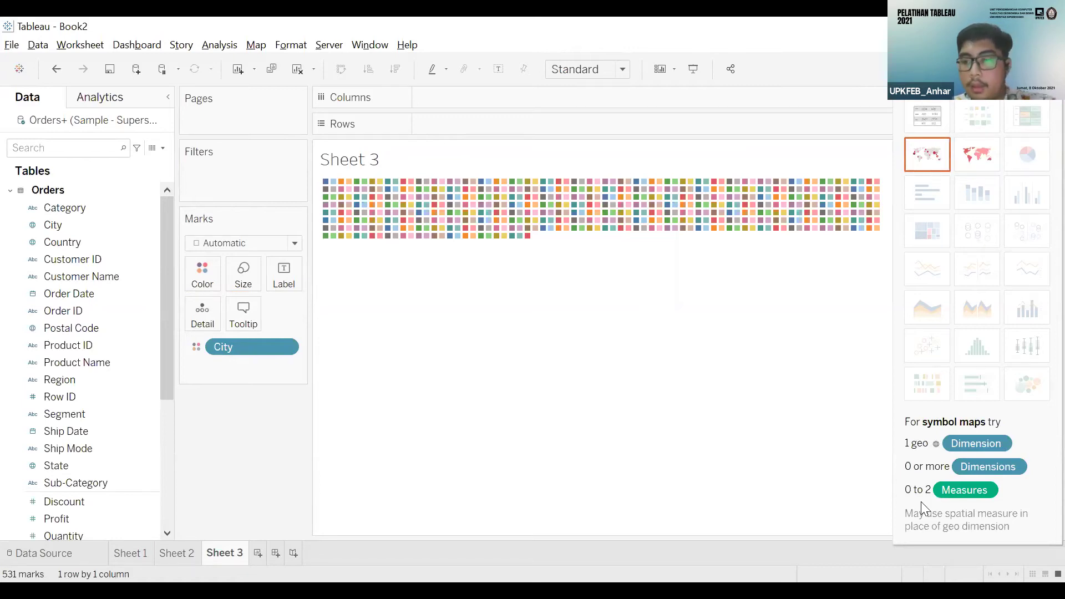
left_click(926, 155)
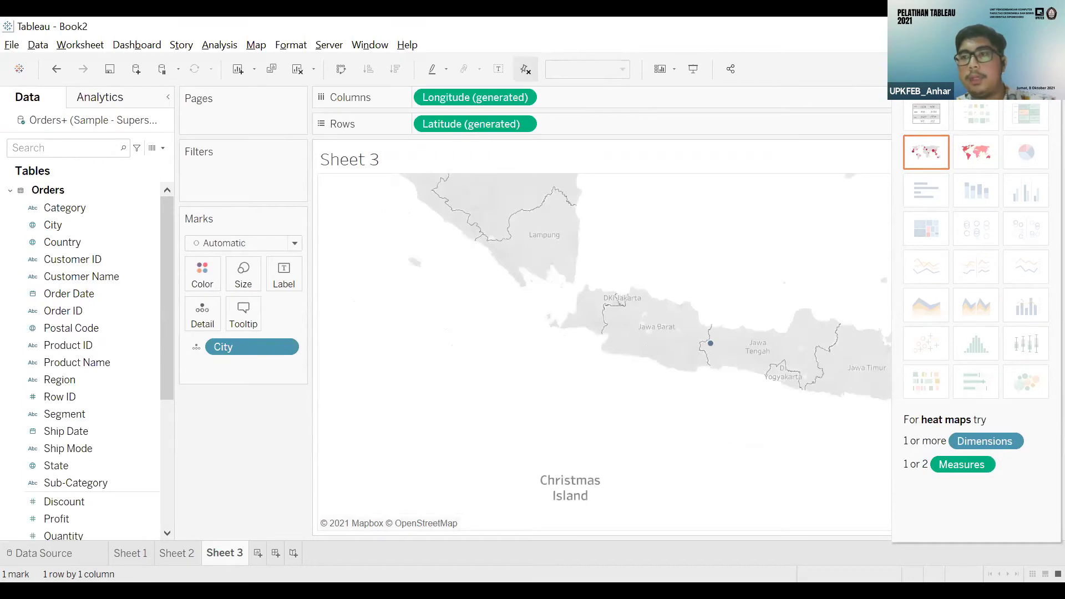
- Inspect the map around the plotted city mark and the fixed country choices for the City locations
left_click(769, 318)
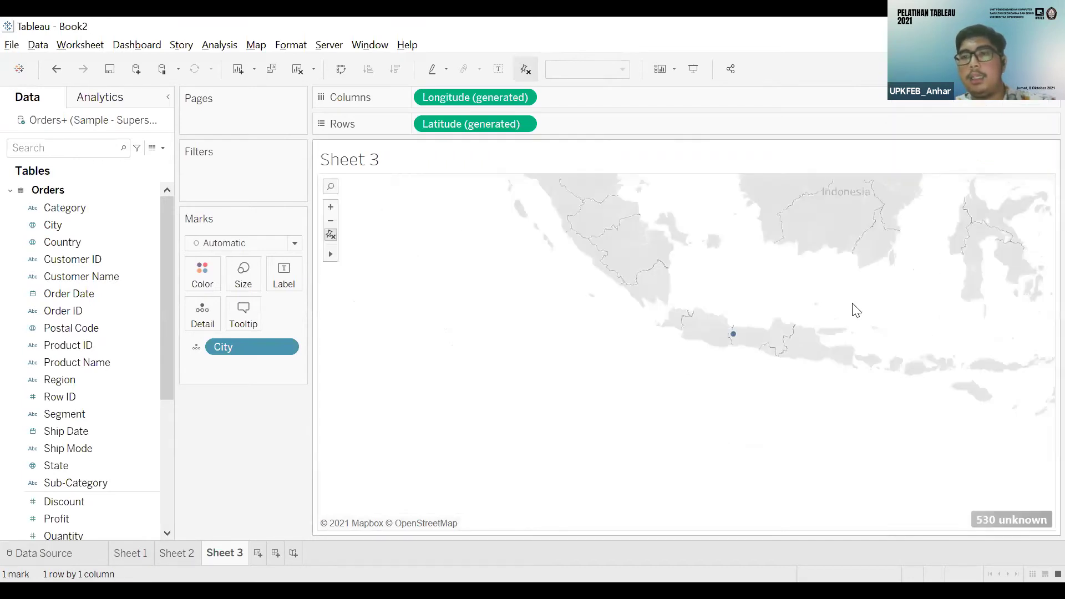
scroll(770, 300, "down", 2)
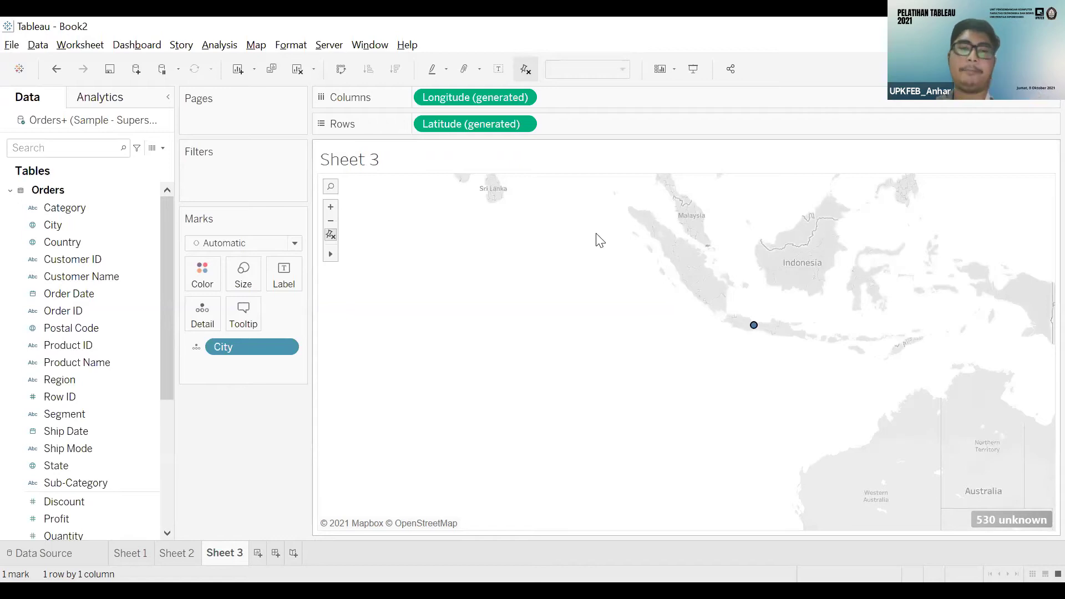
left_click_drag(709, 300, 792, 361)
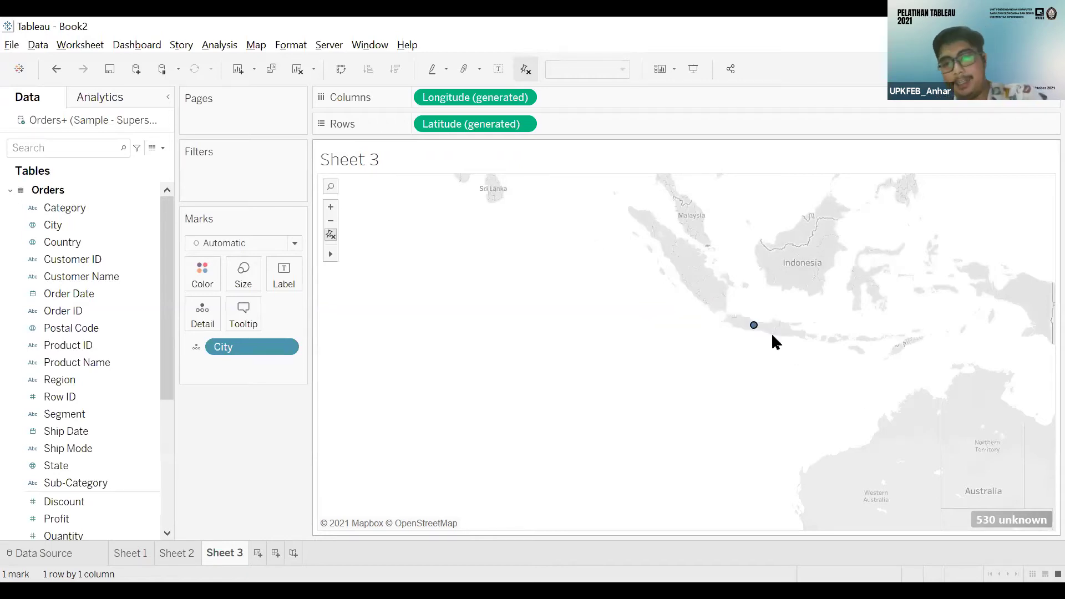
left_click(754, 327)
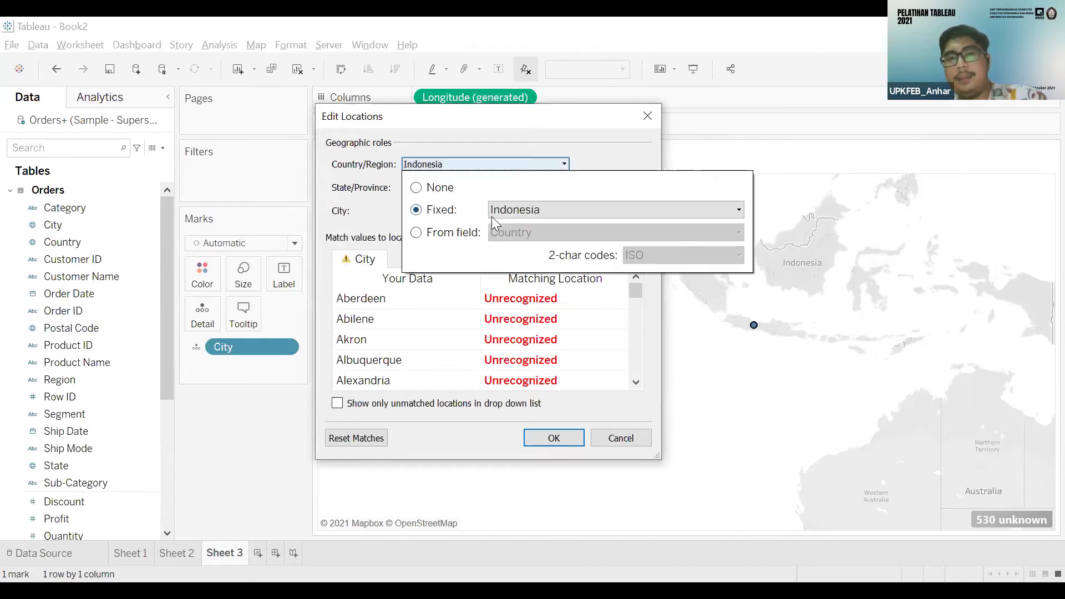
left_click(496, 210)
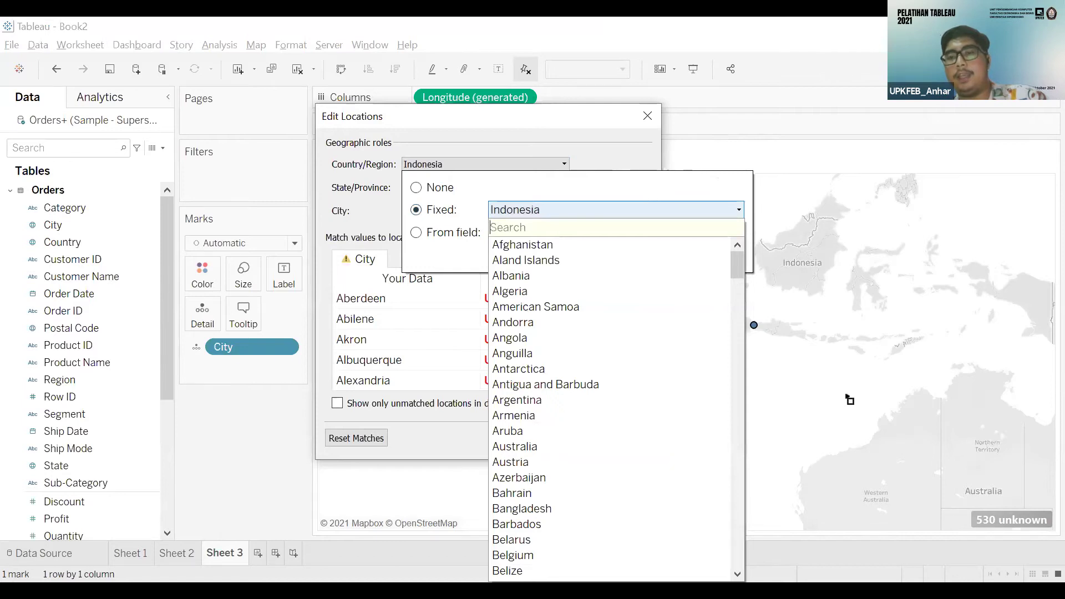
left_click(808, 331)
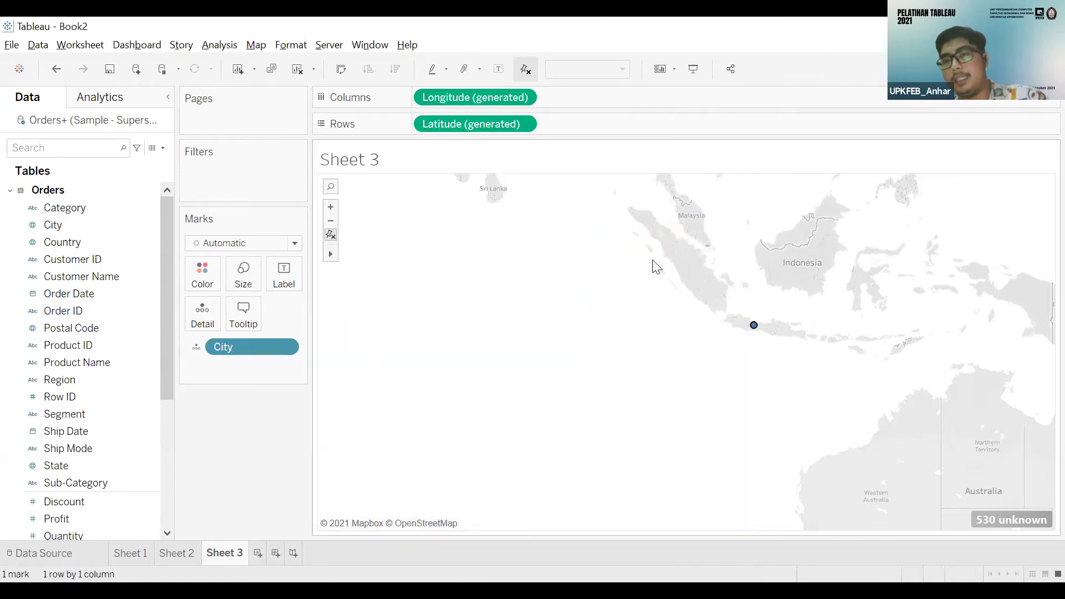
left_click_drag(631, 261, 862, 400)
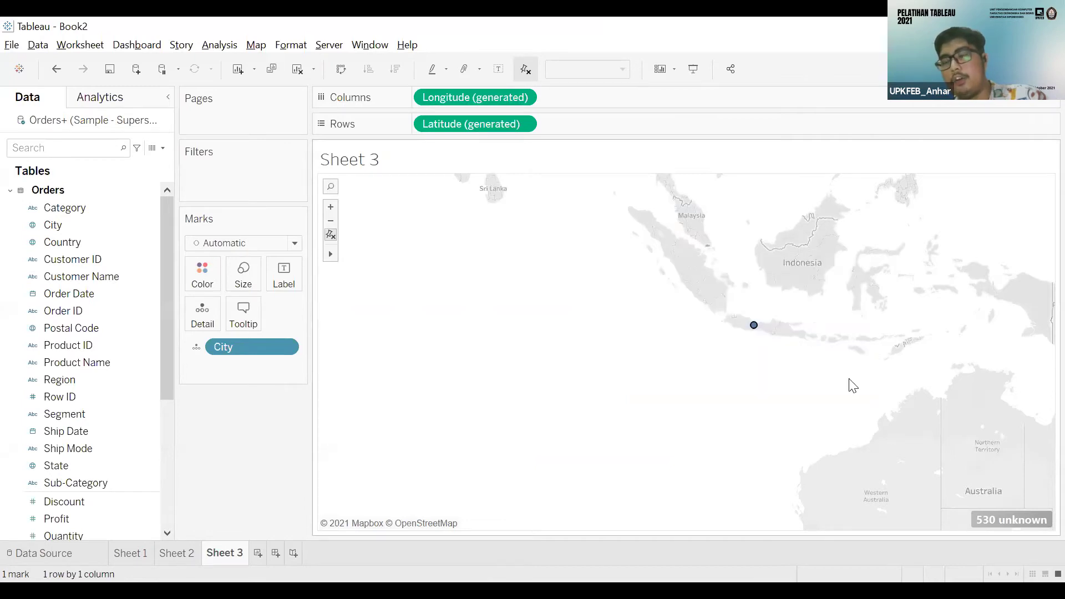
- Edit the unknown City locations to use United States as the fixed country, and check the matching entries for Aberdeen and Abilene
left_click(1004, 523)
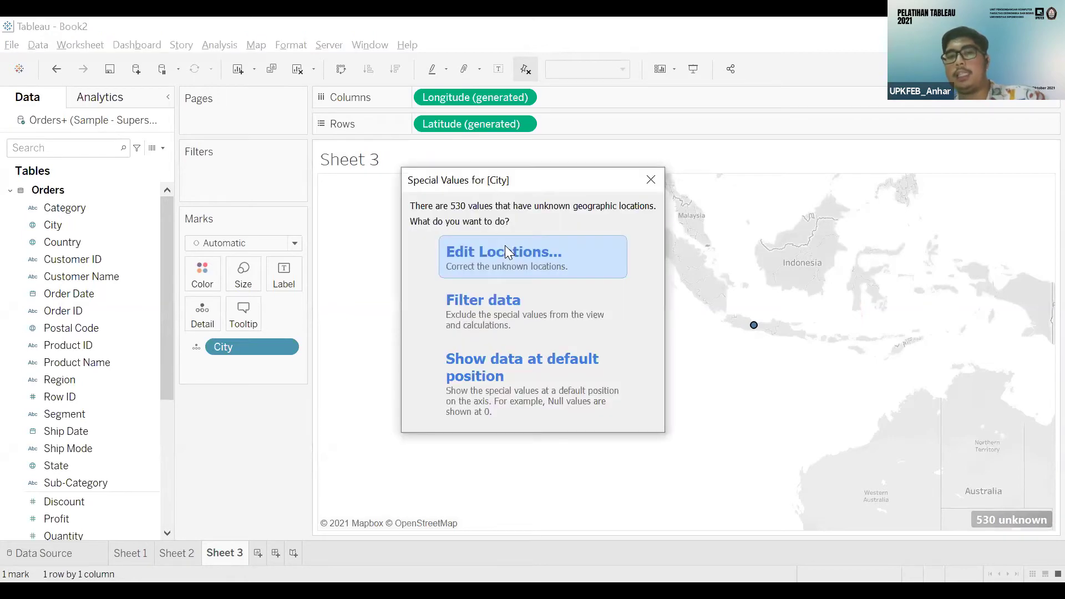
left_click(597, 229)
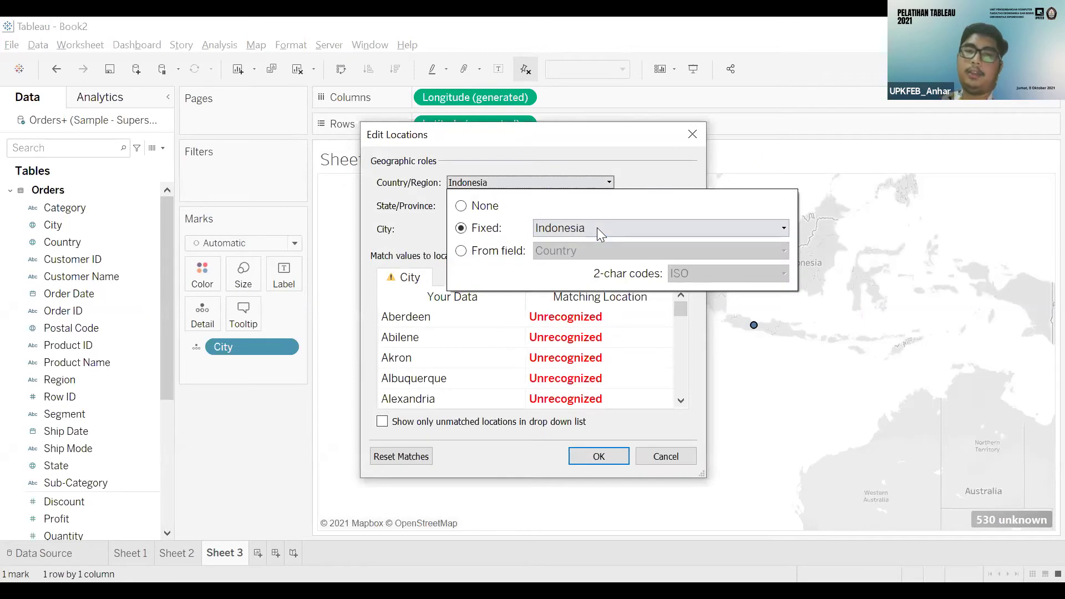
type("uni")
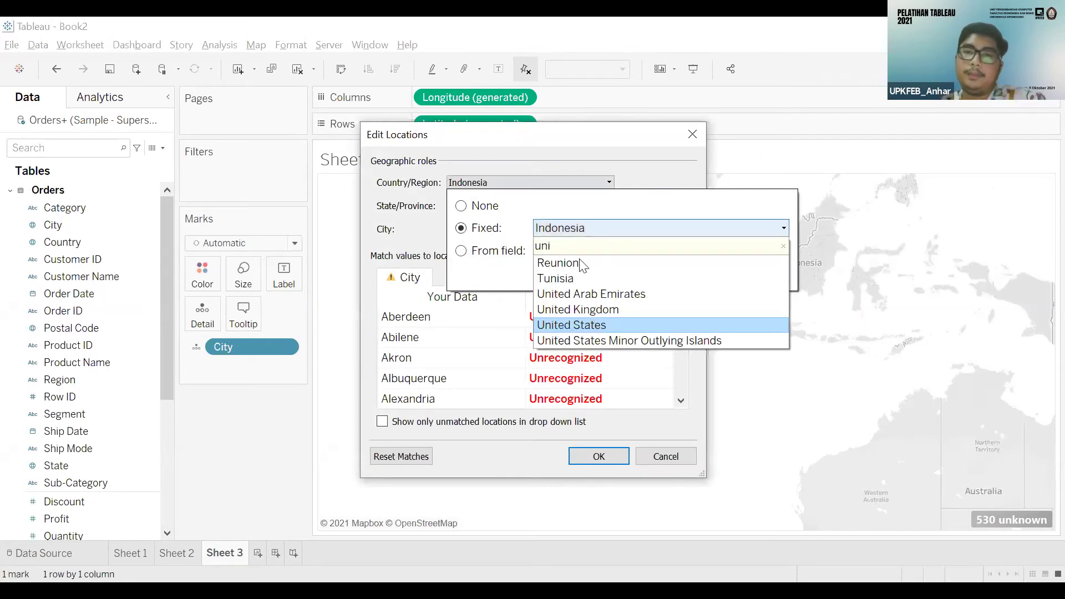
key("Return")
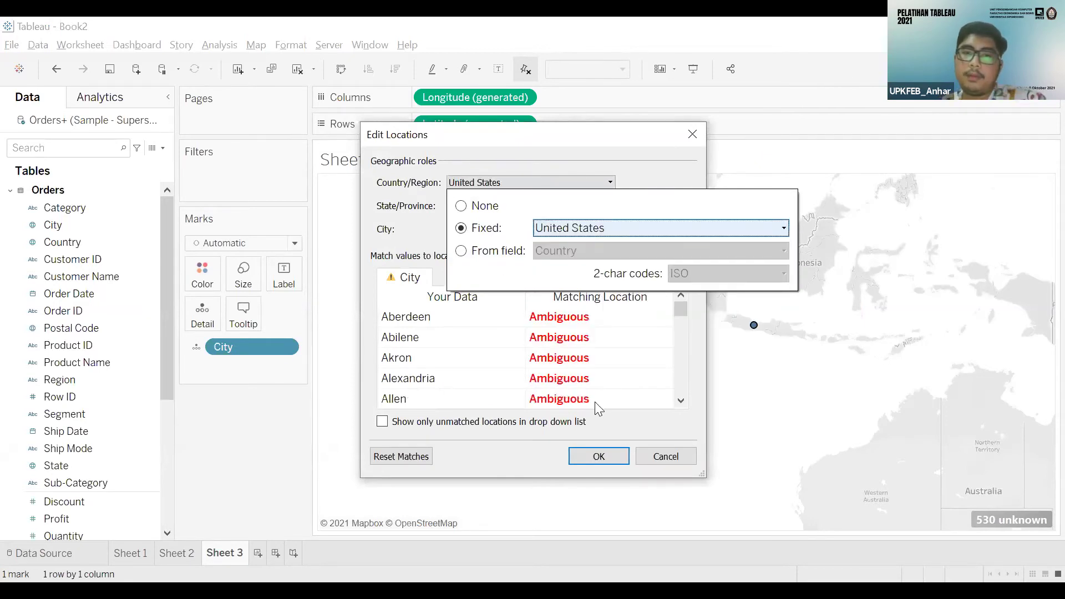
left_click(588, 378)
left_click(681, 383)
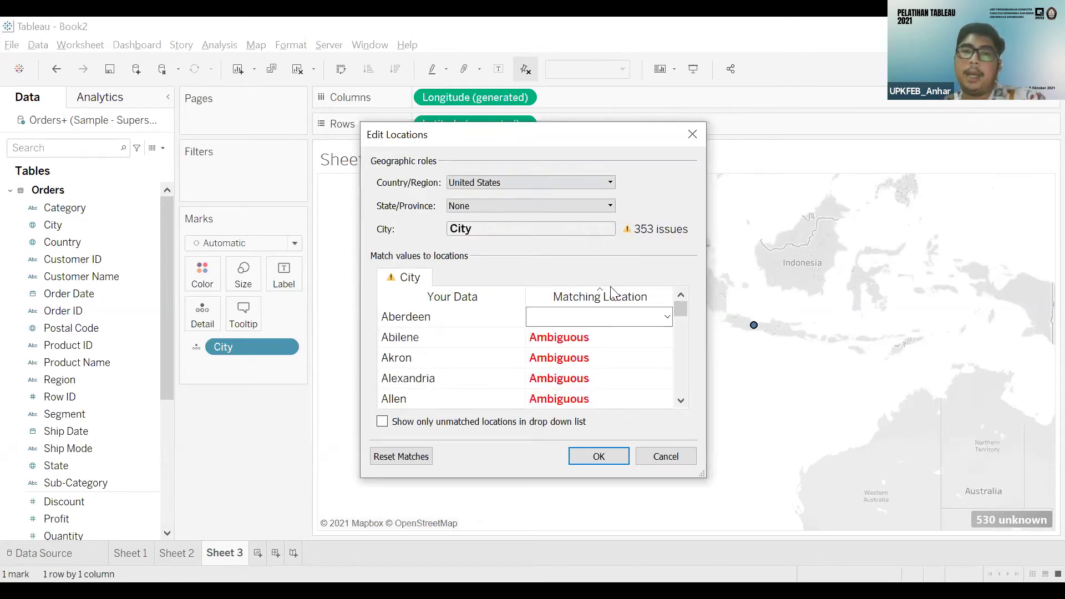
left_click(589, 334)
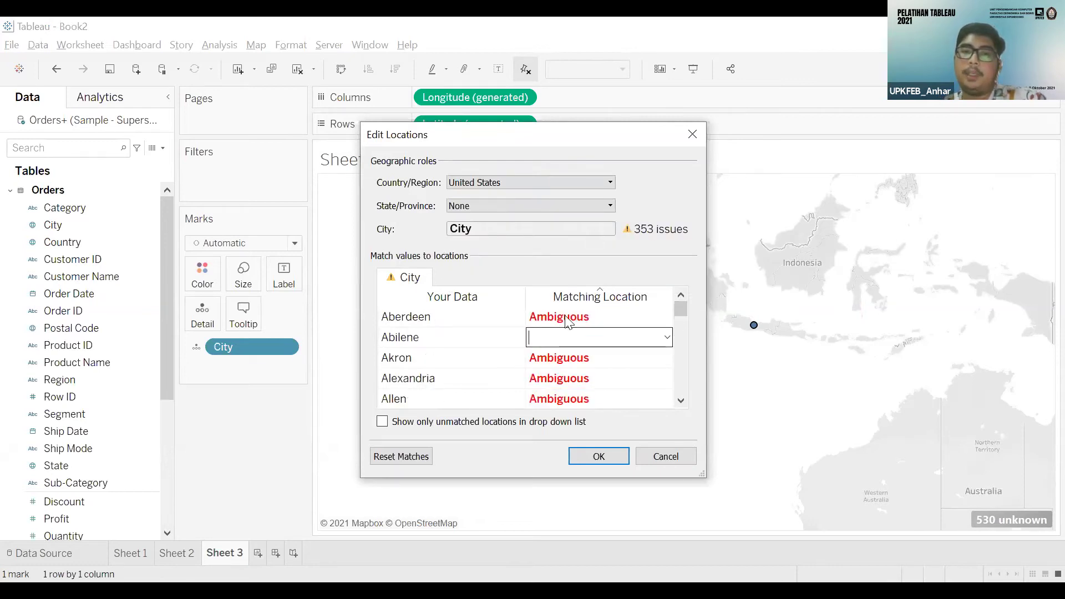
- Set the State/Province geographic role of the City locations to come from the State field
left_click(584, 206)
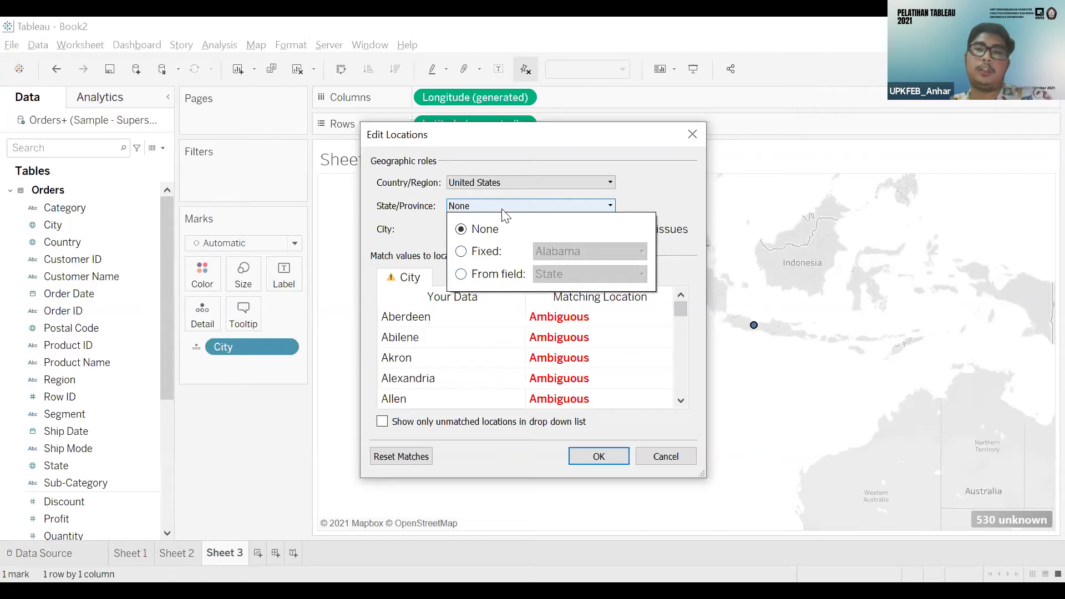
left_click(487, 252)
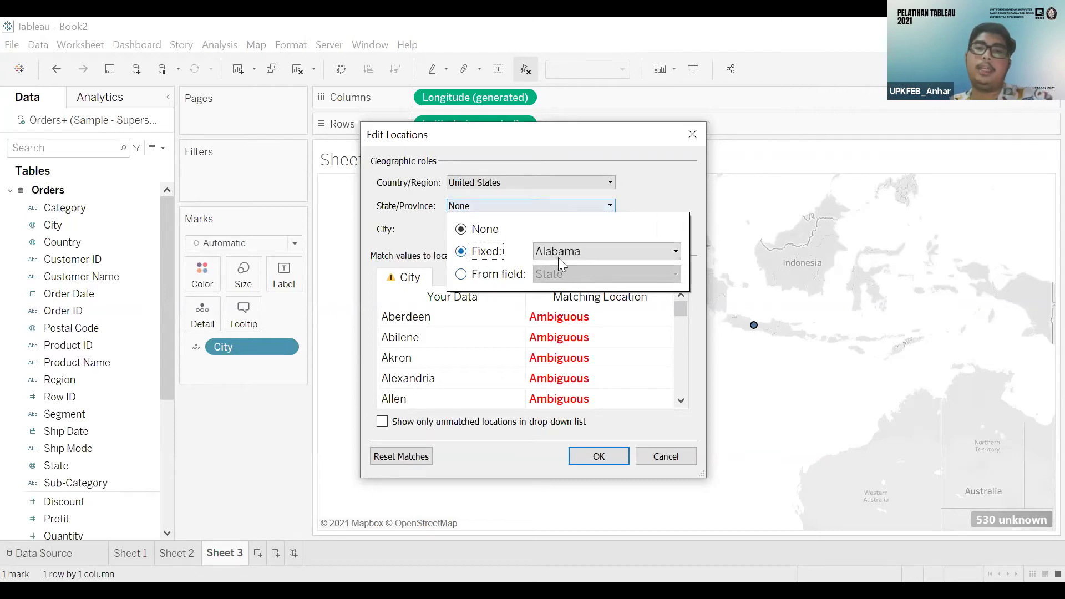
left_click(466, 277)
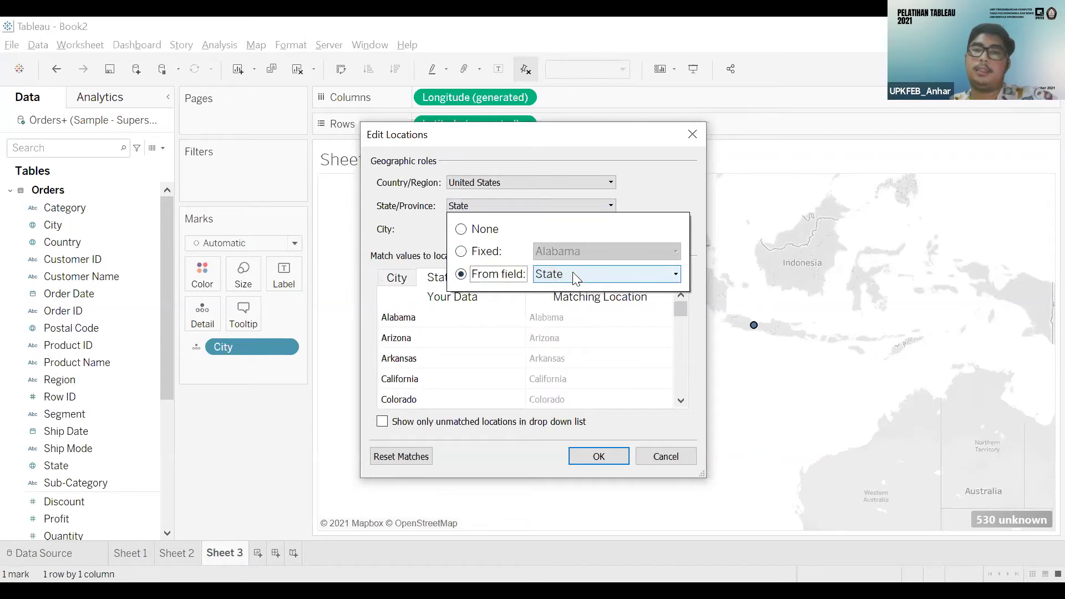
left_click(575, 274)
left_click(575, 275)
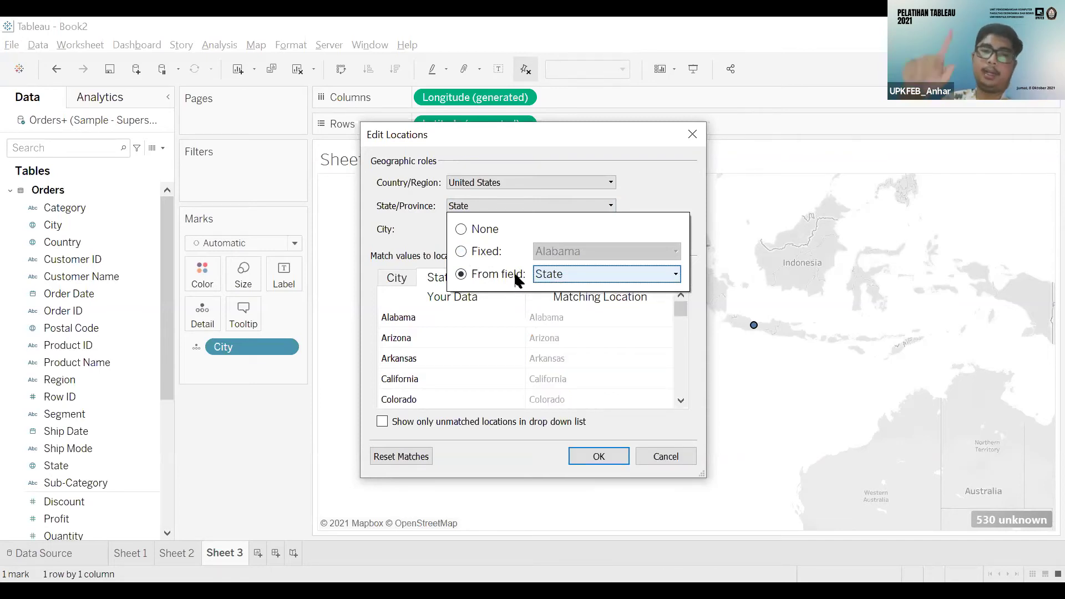
left_click(675, 274)
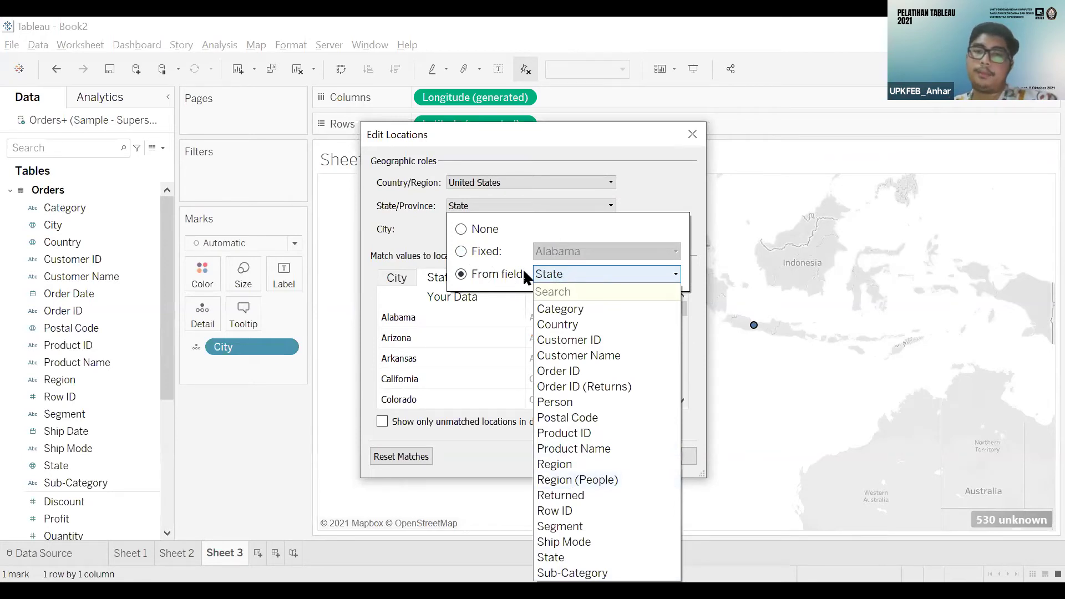
left_click(467, 244)
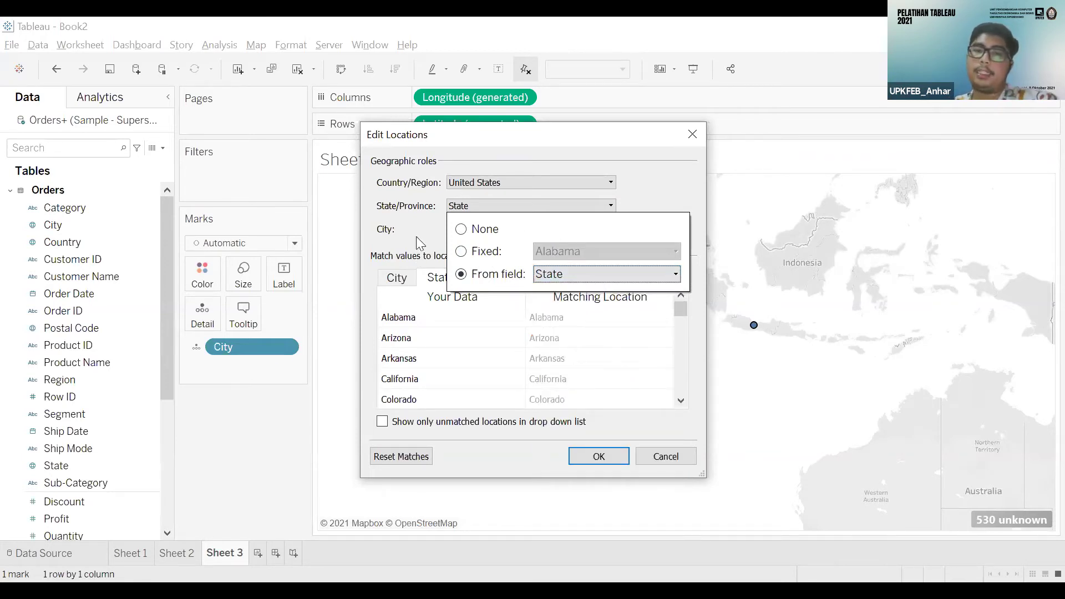
left_click(511, 206)
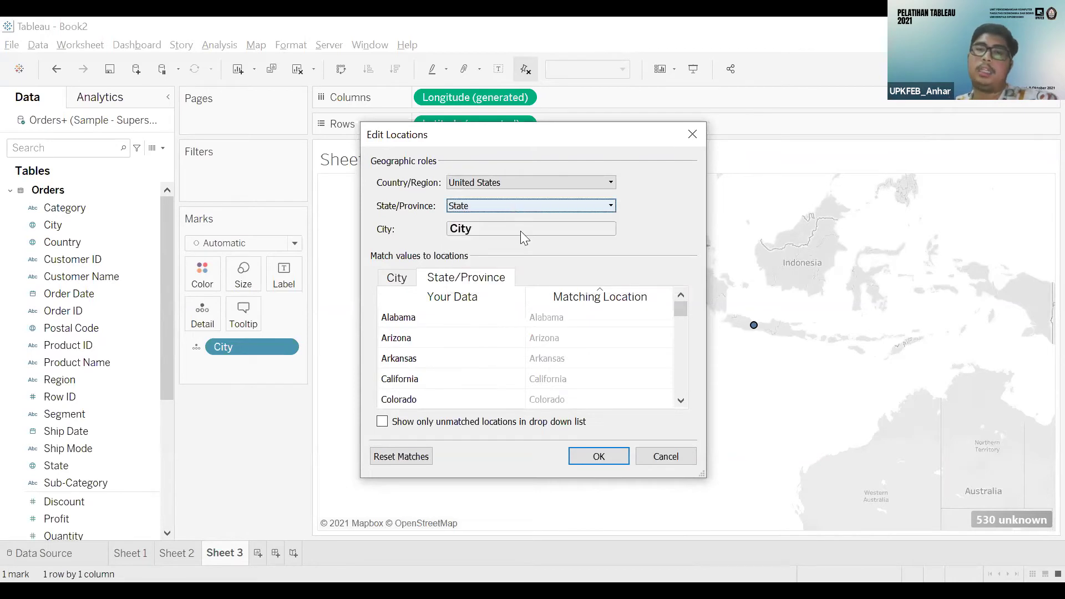
left_click(572, 273)
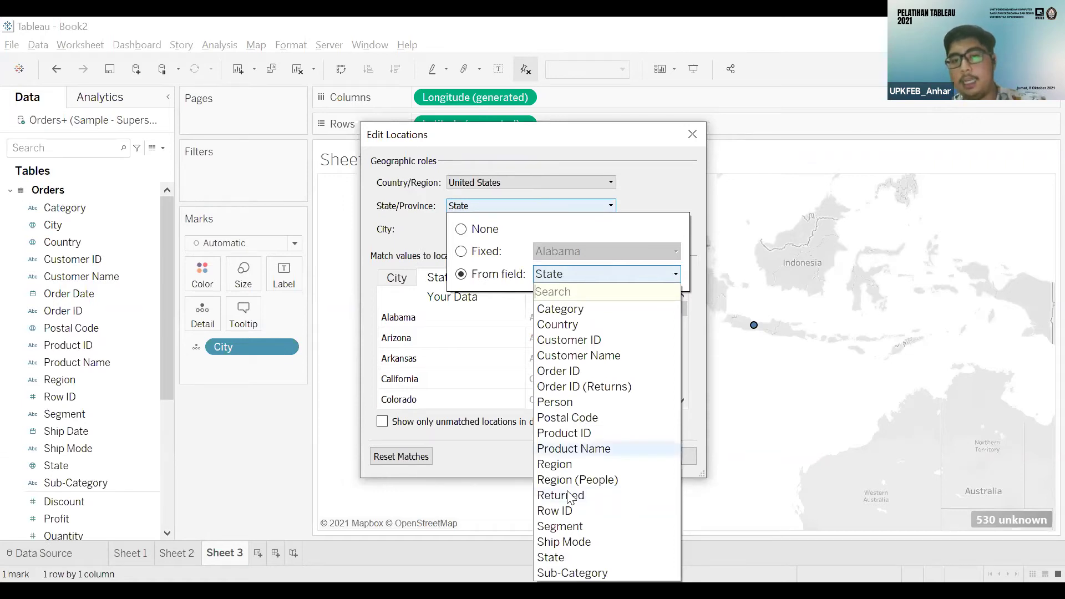
- Check the matching location for Alabama, accept the edited locations, and reset the map to fit the plotted cities
left_click(563, 319)
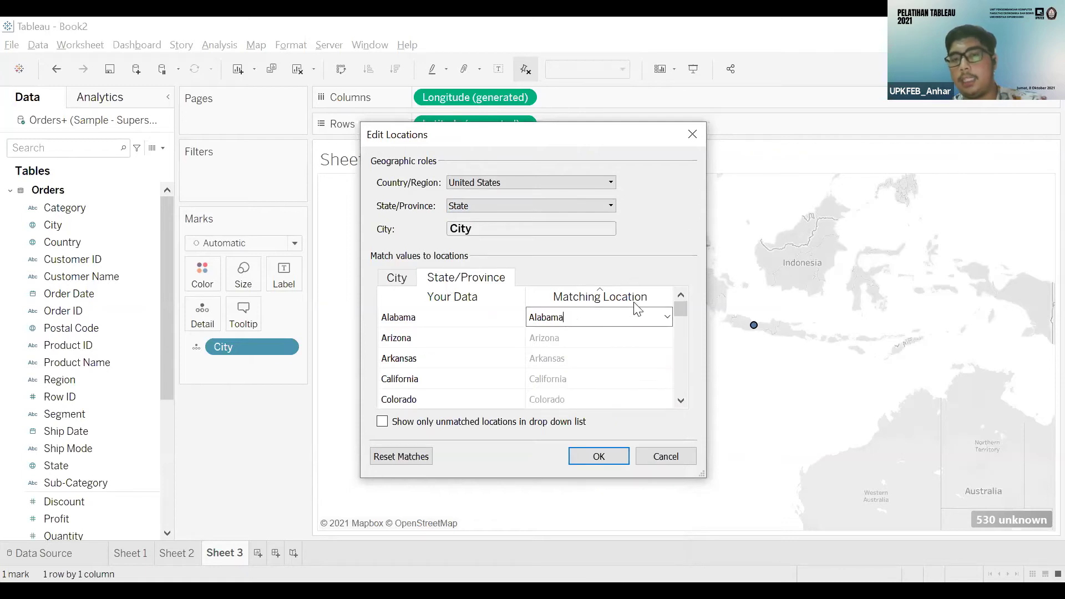
key("Return")
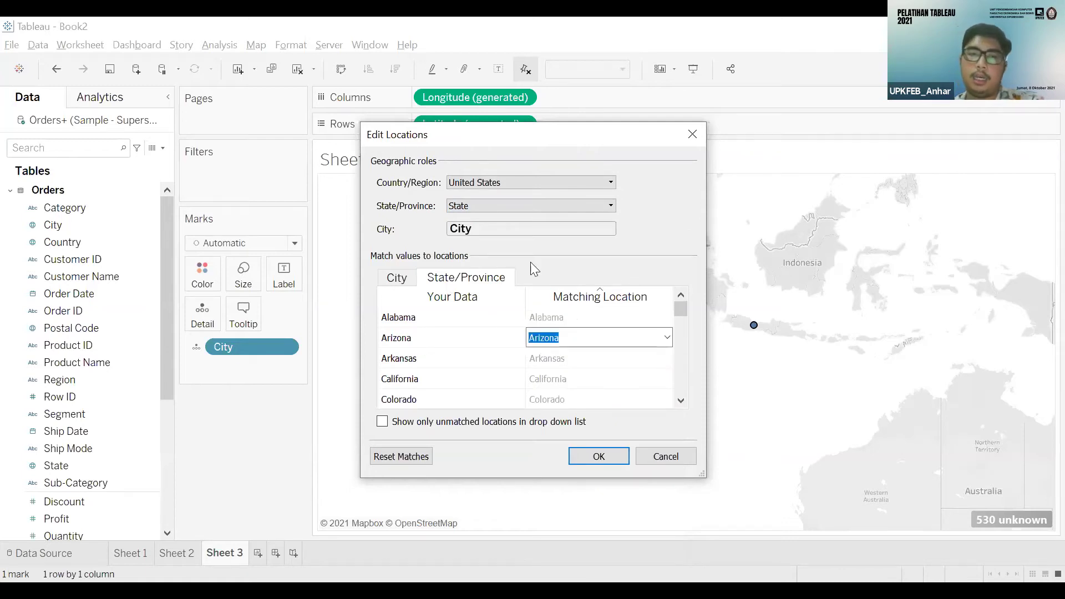
left_click(564, 311)
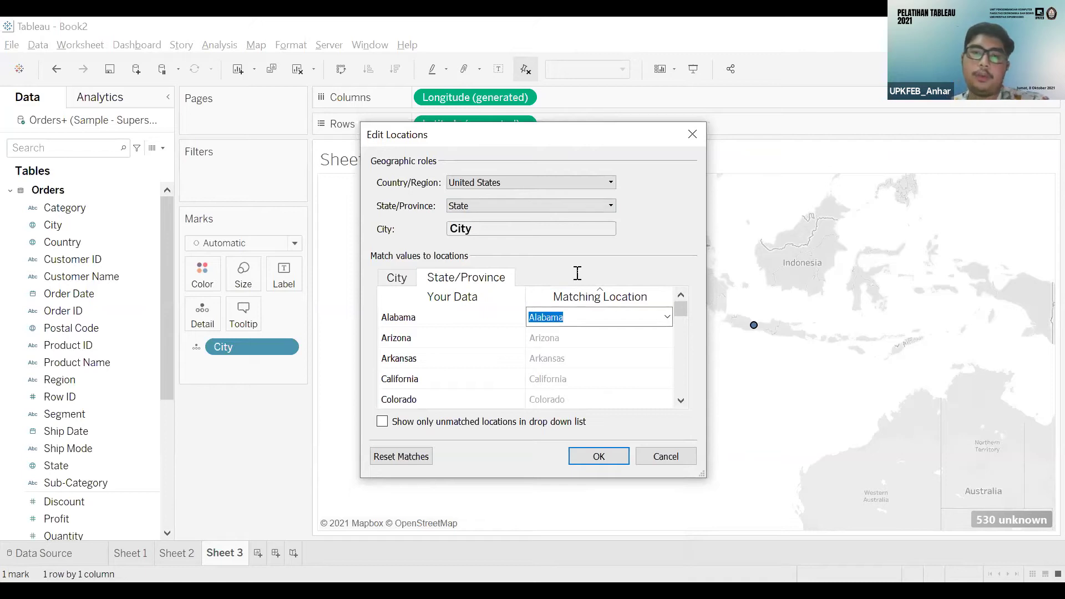
left_click_drag(580, 318, 560, 317)
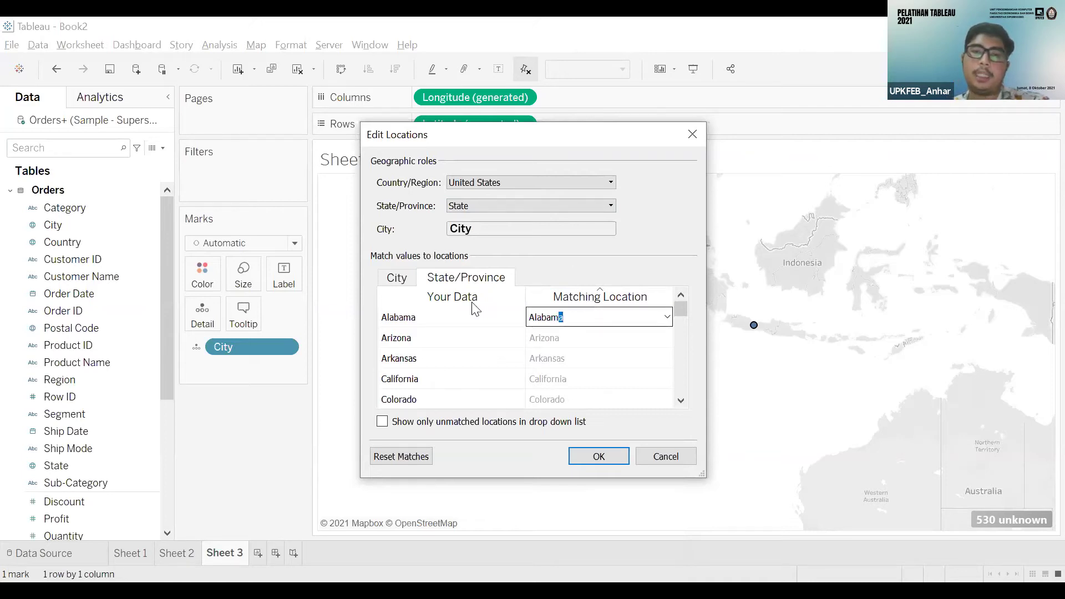
double_click(570, 316)
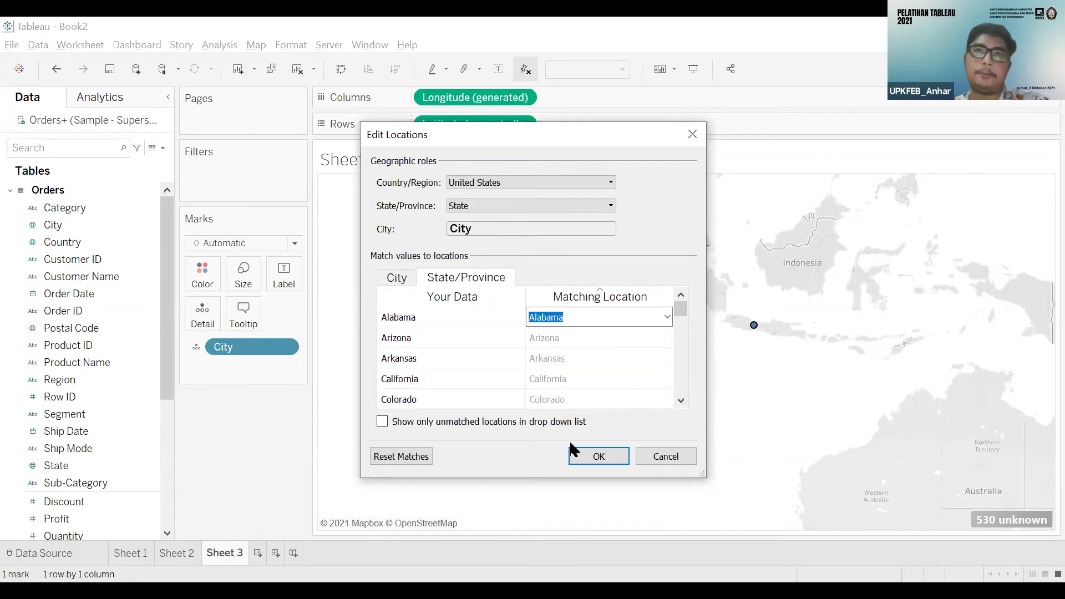
left_click(599, 457)
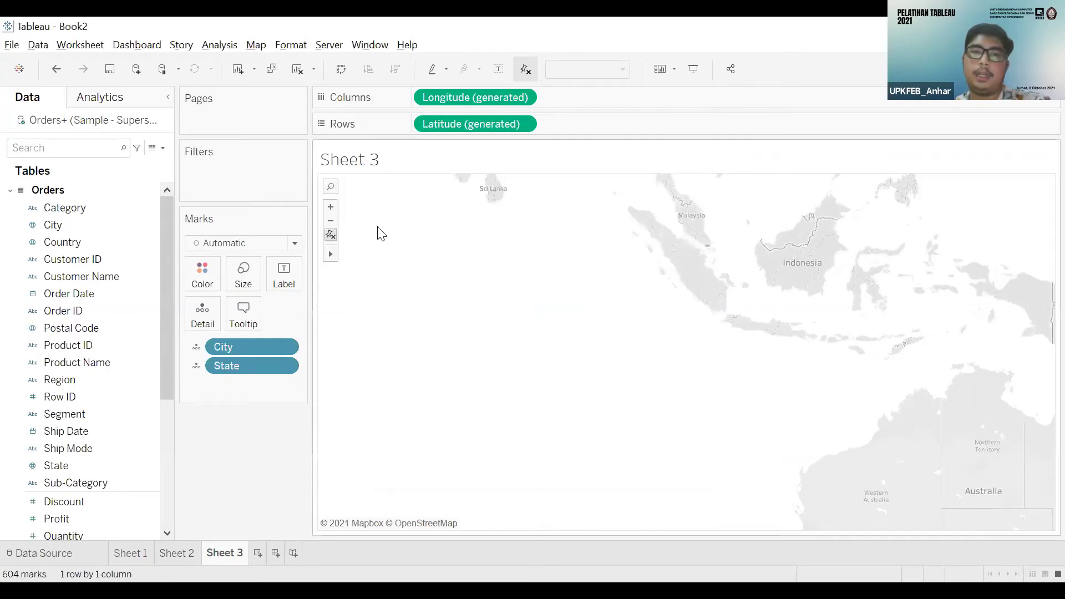
left_click(331, 236)
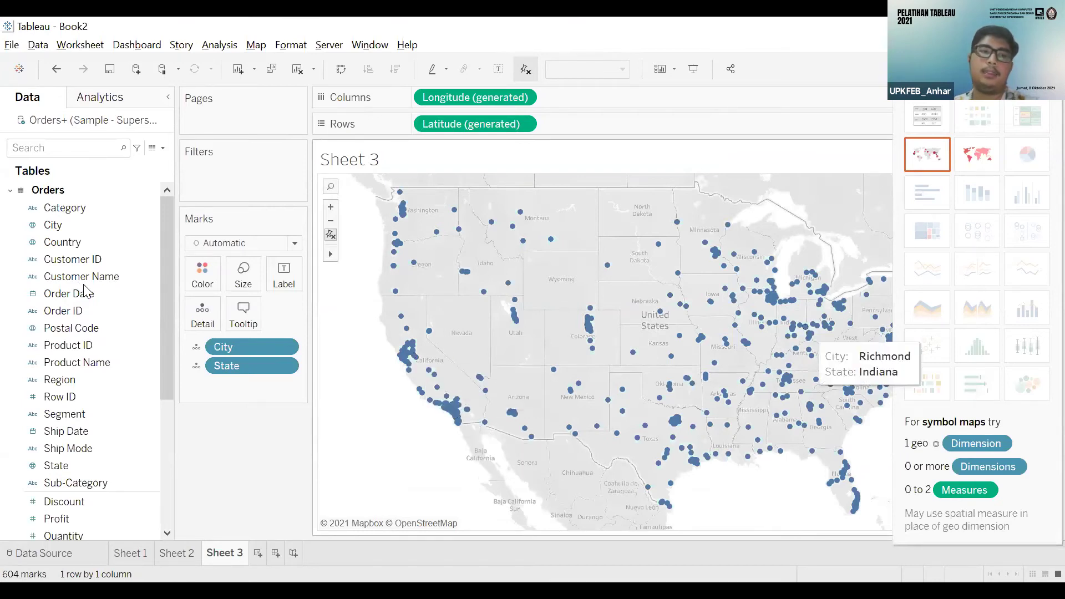
- Color the city marks by Sales and inspect the Sales value of a city on the East Coast
scroll(86, 291, "down", 4)
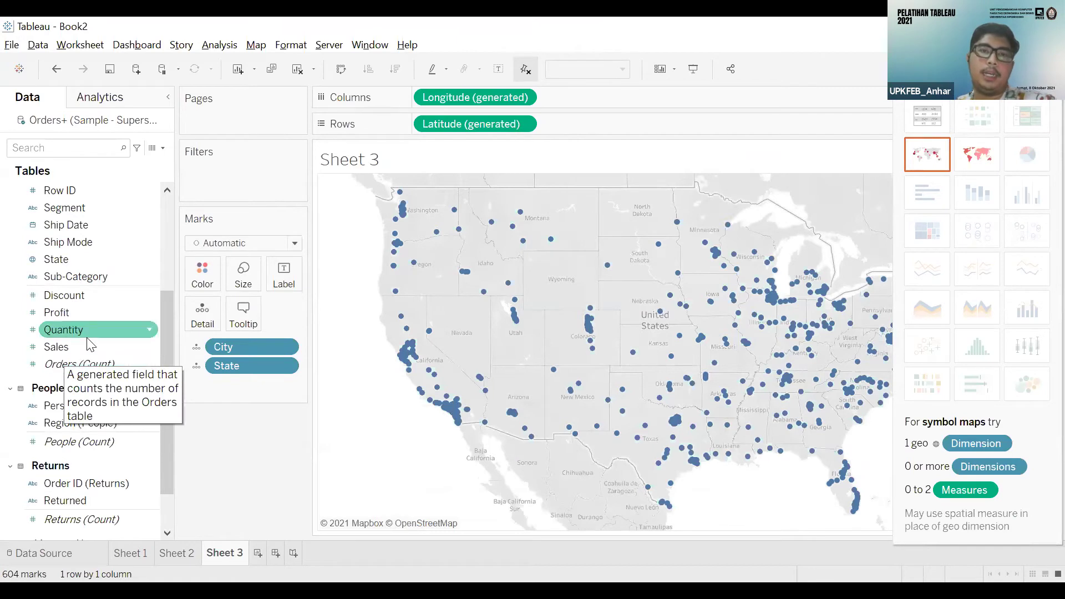
left_click_drag(83, 346, 187, 276)
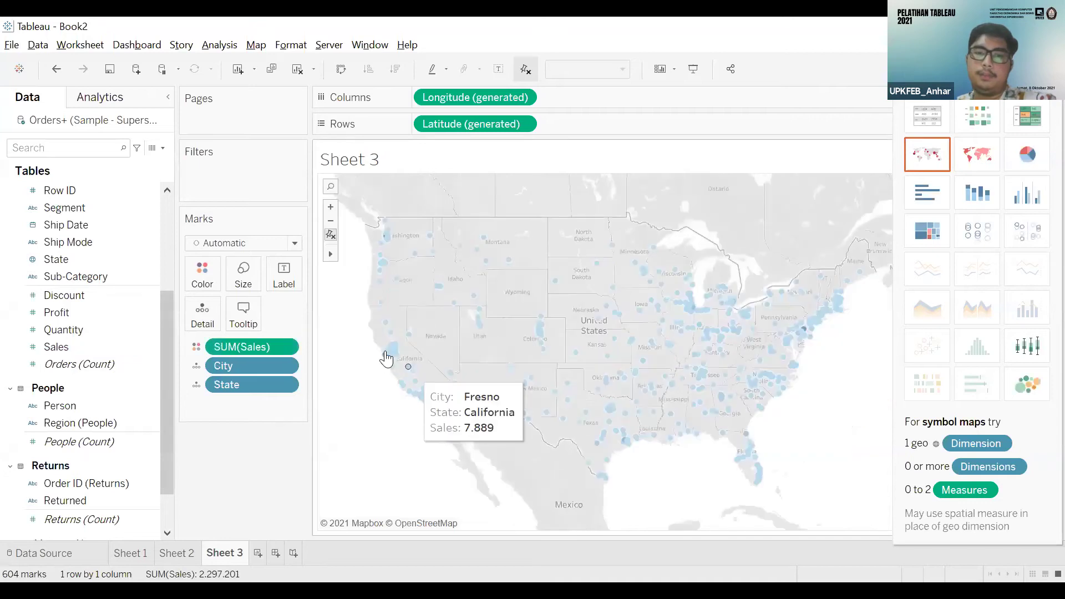
mouse_move(807, 336)
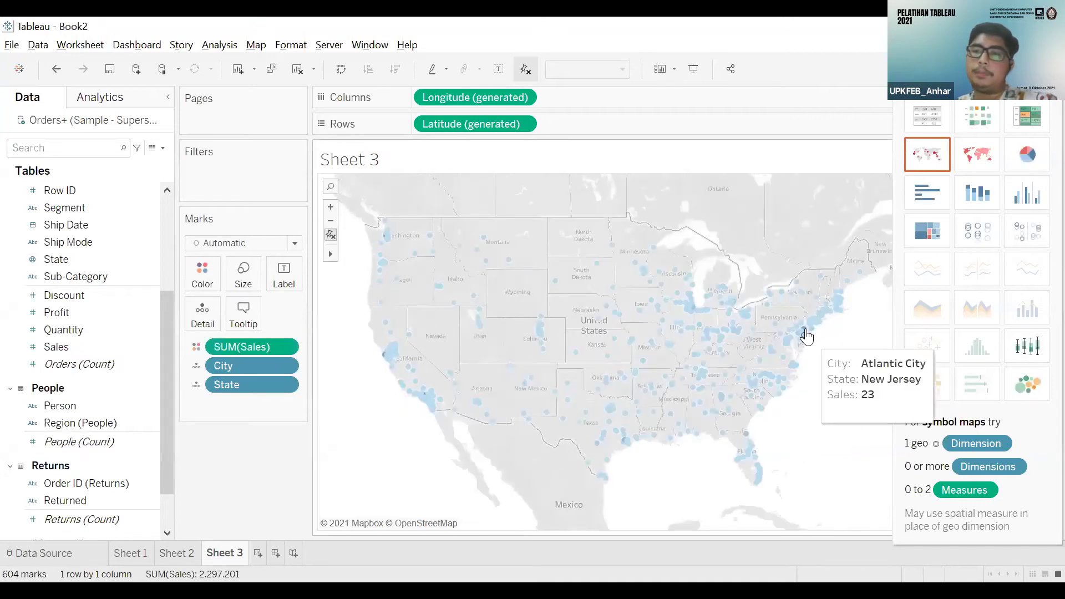
- Apply the Orange-Blue Diverging palette to the Sales colors on the map
key("ctrl+1")
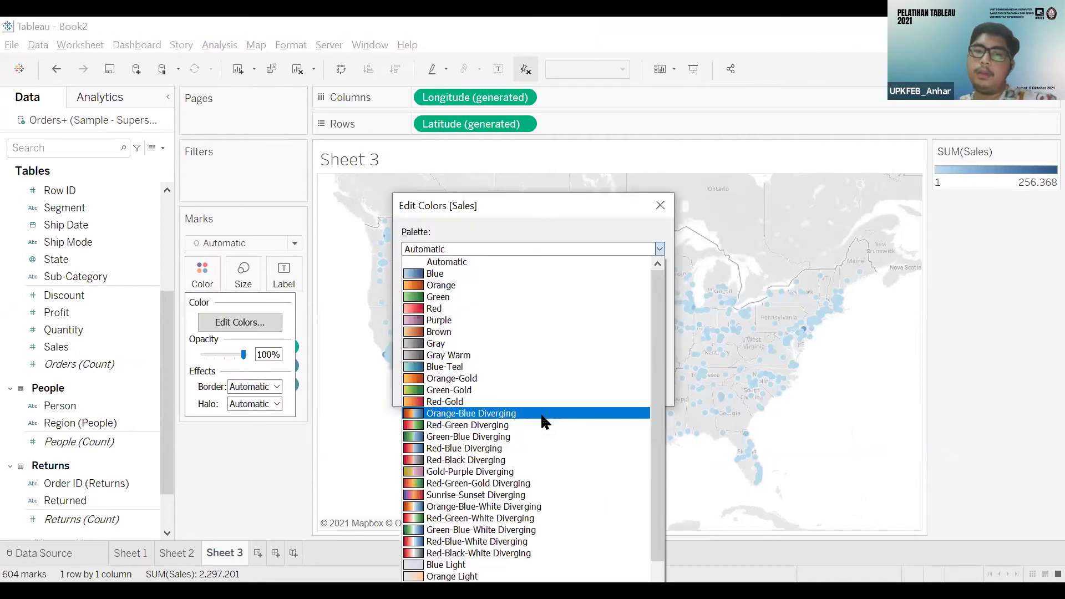
left_click(542, 416)
left_click(617, 392)
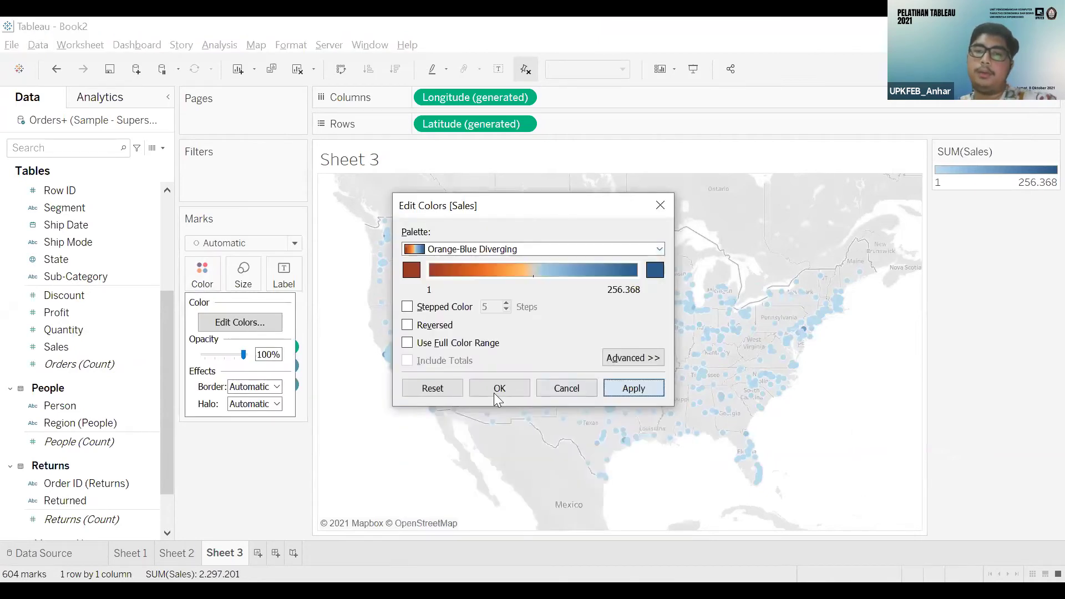
left_click(493, 392)
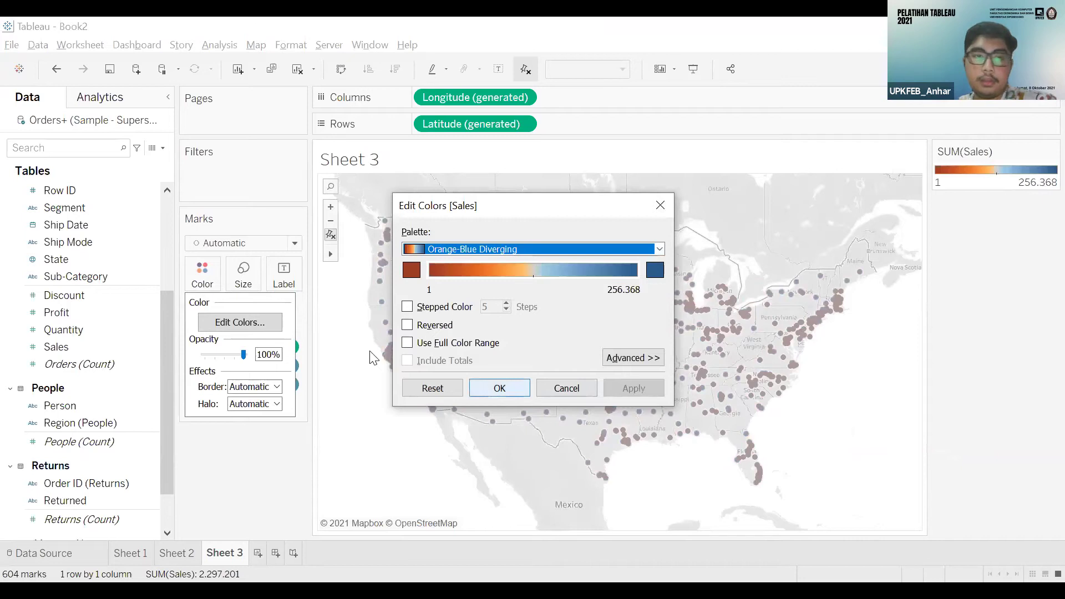
- Switch the Sales color scale on the map to stepped color with 5 steps
left_click(202, 276)
left_click(240, 322)
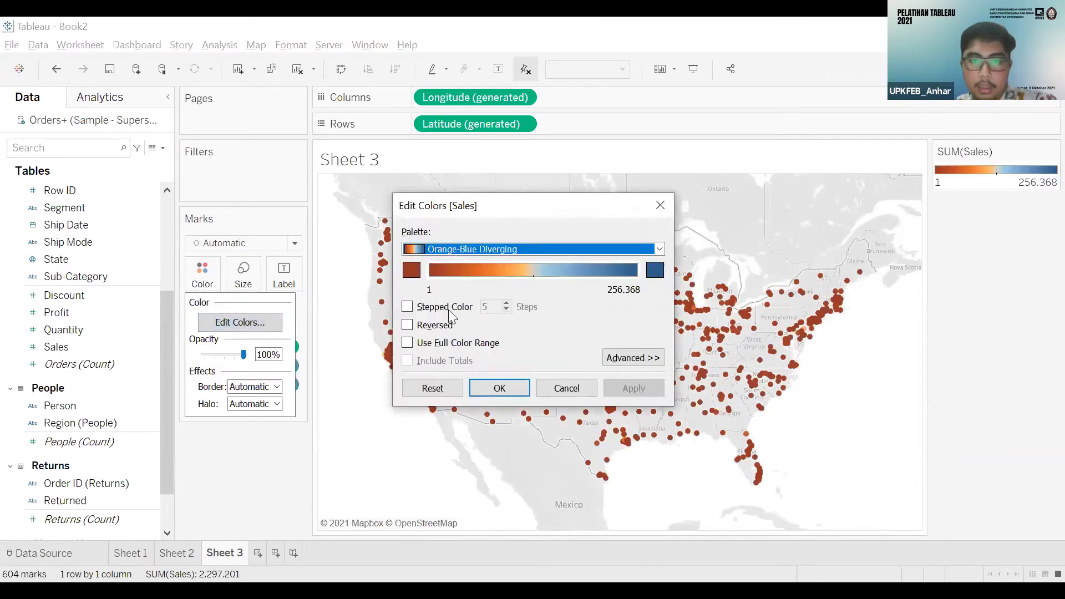
left_click(448, 308)
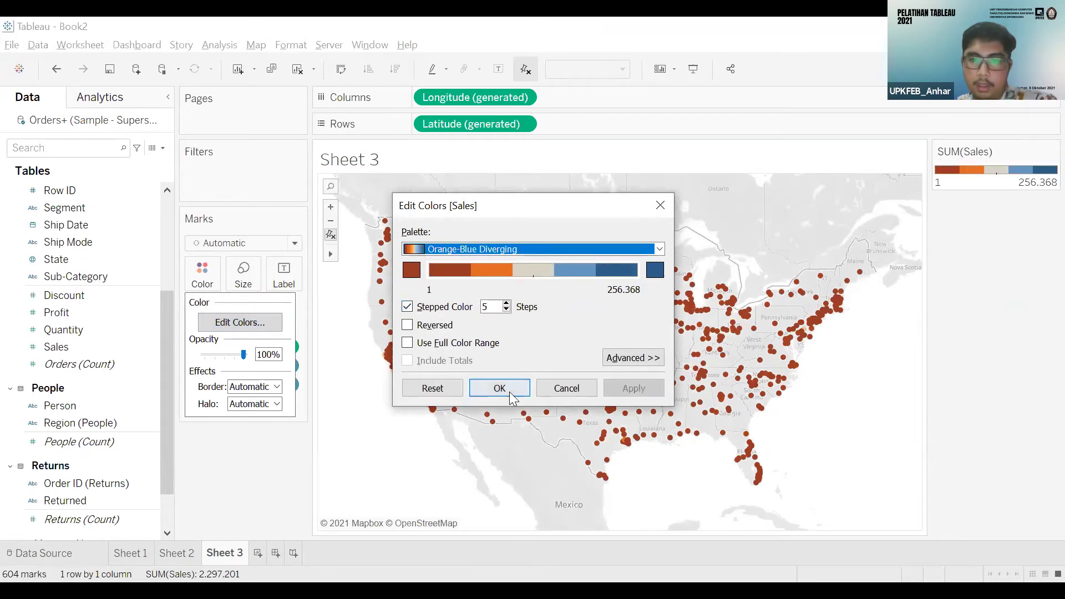
key("Return")
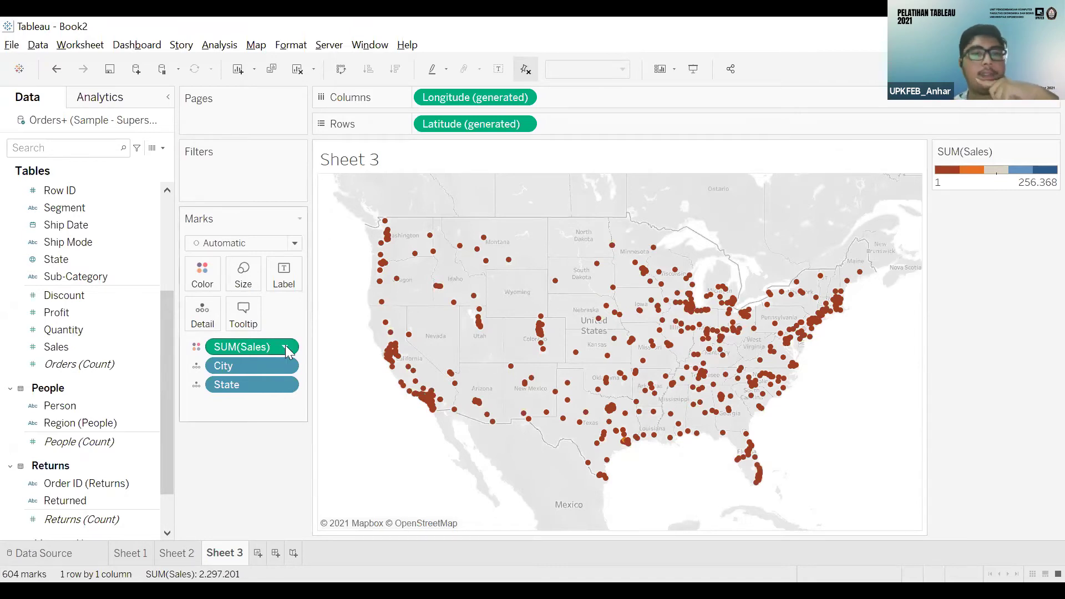
- Filter the map to cities whose Sales range from 50.344 to 256.368,161
left_click(471, 344)
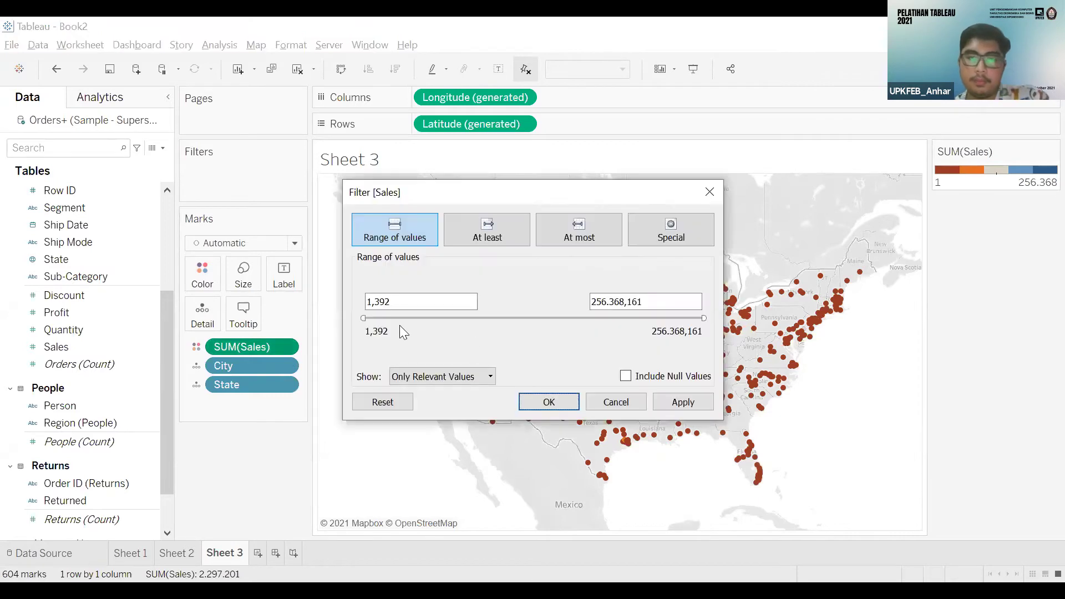
left_click(710, 194)
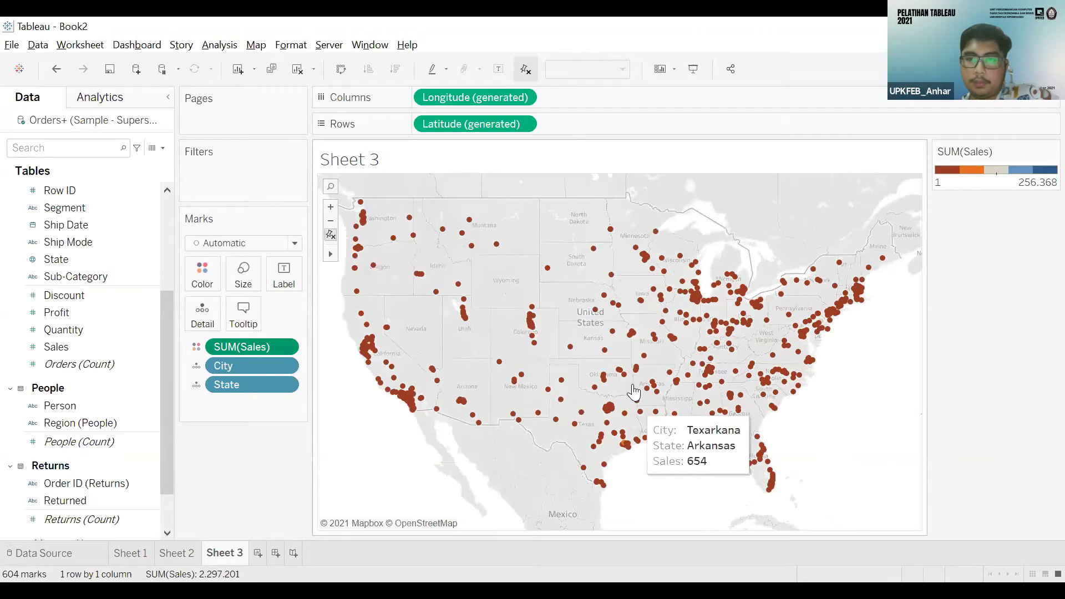
scroll(571, 328, "up", 1)
scroll(524, 313, "up", 1)
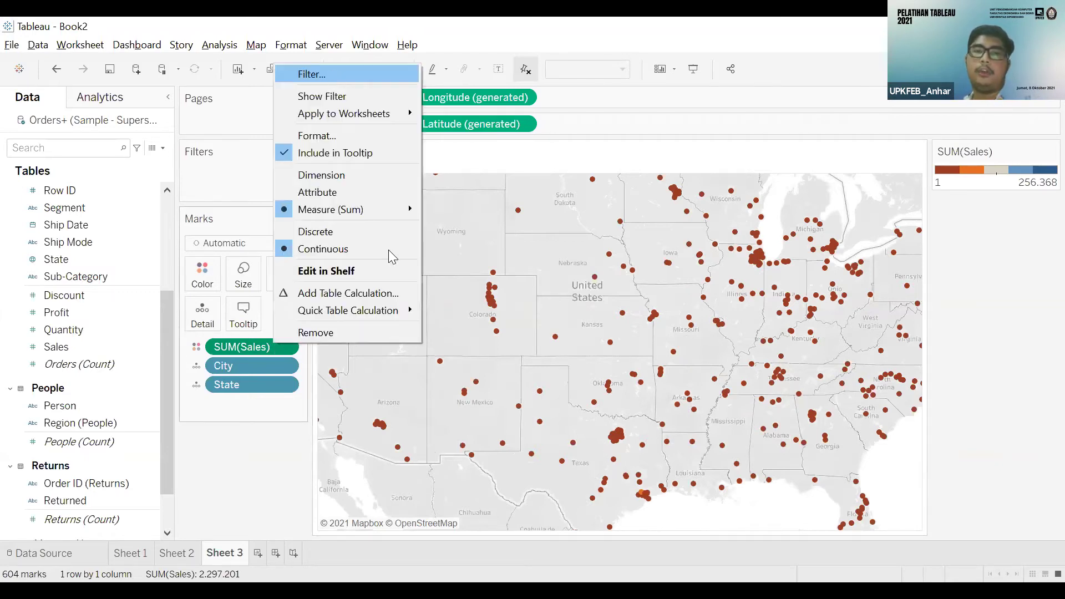
key("Return")
left_click_drag(361, 317, 427, 364)
left_click(667, 401)
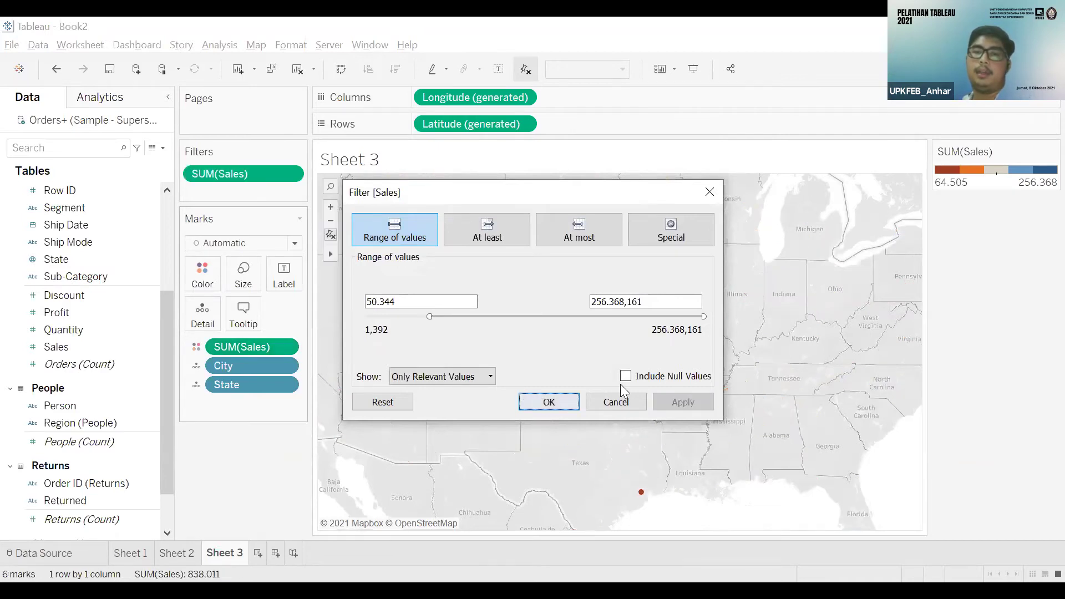
key("Return")
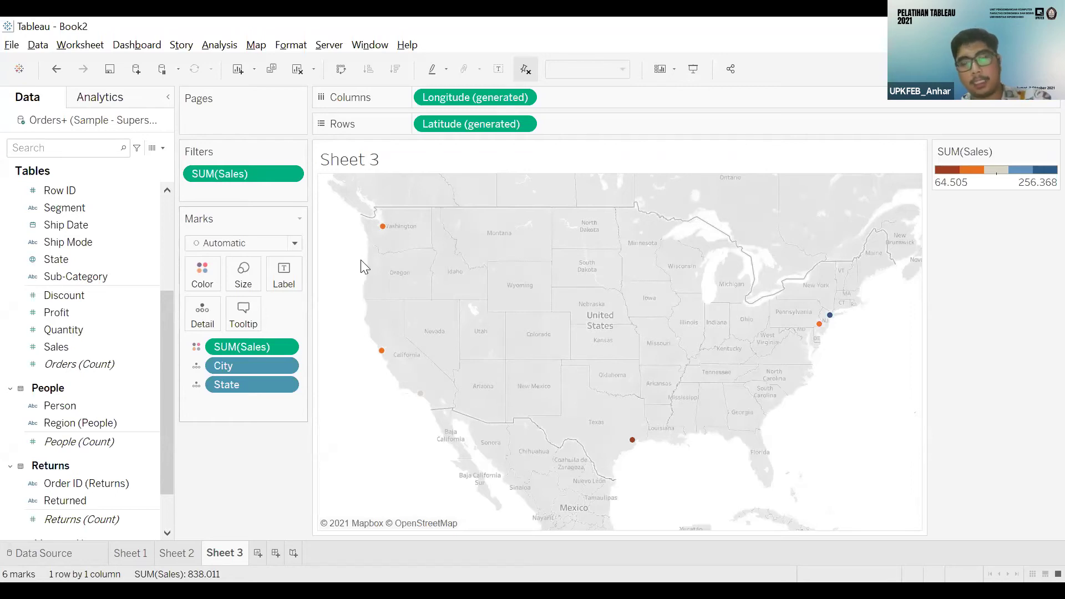
- Apply the maps chart type and remove City from the marks so Sales is mapped by State
left_click(1029, 69)
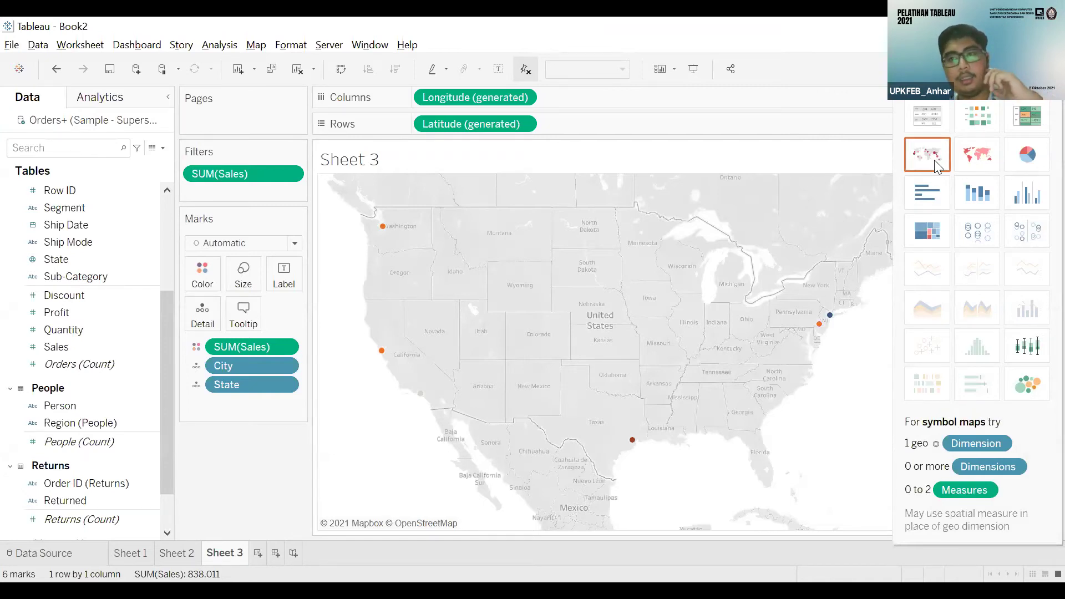
left_click(977, 155)
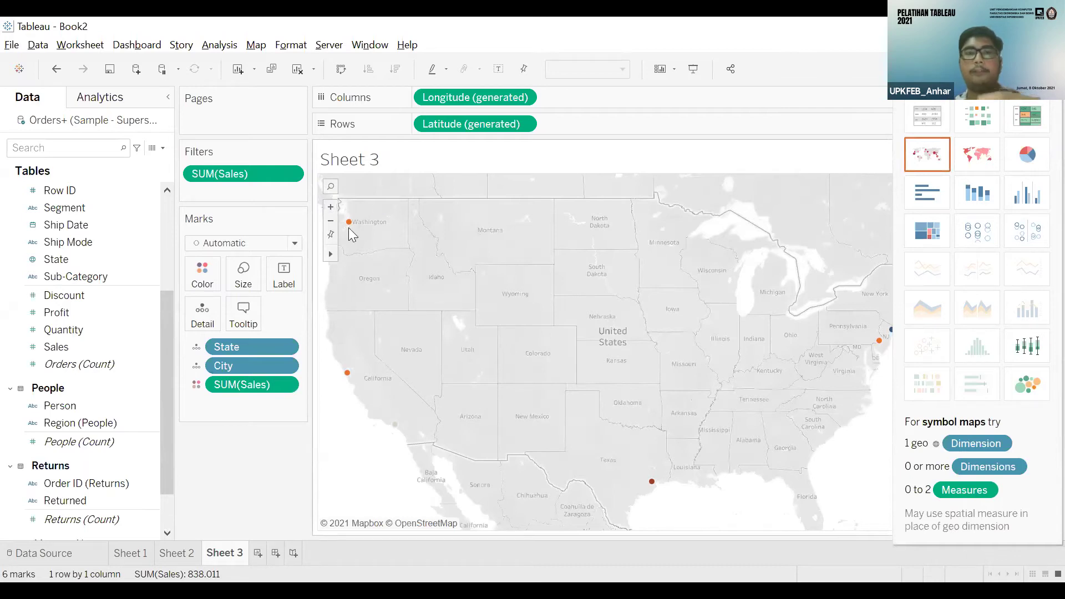
mouse_move(351, 223)
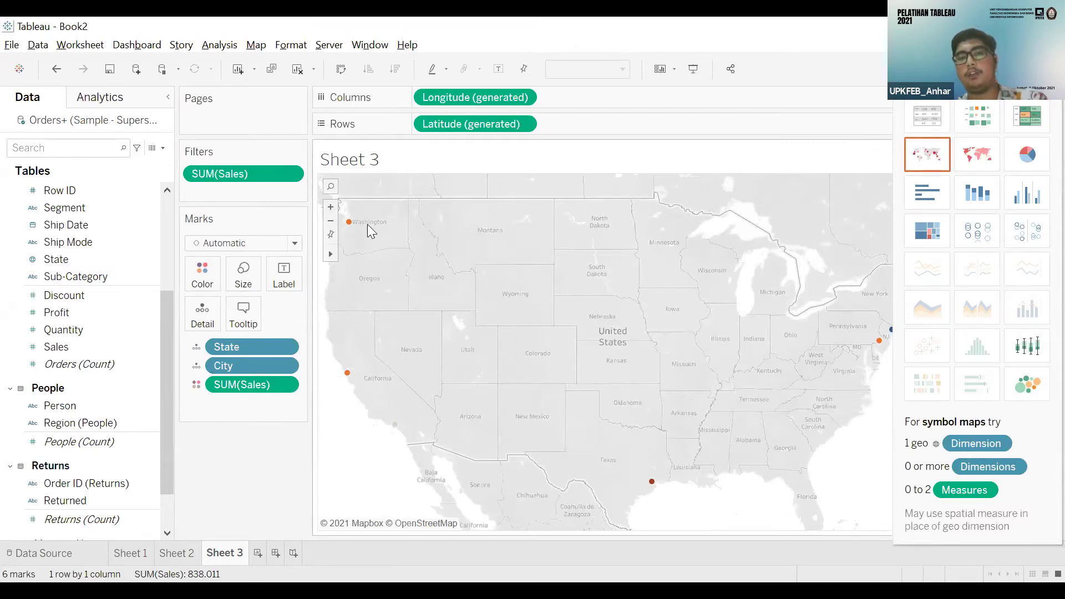
scroll(368, 227, "down", 1)
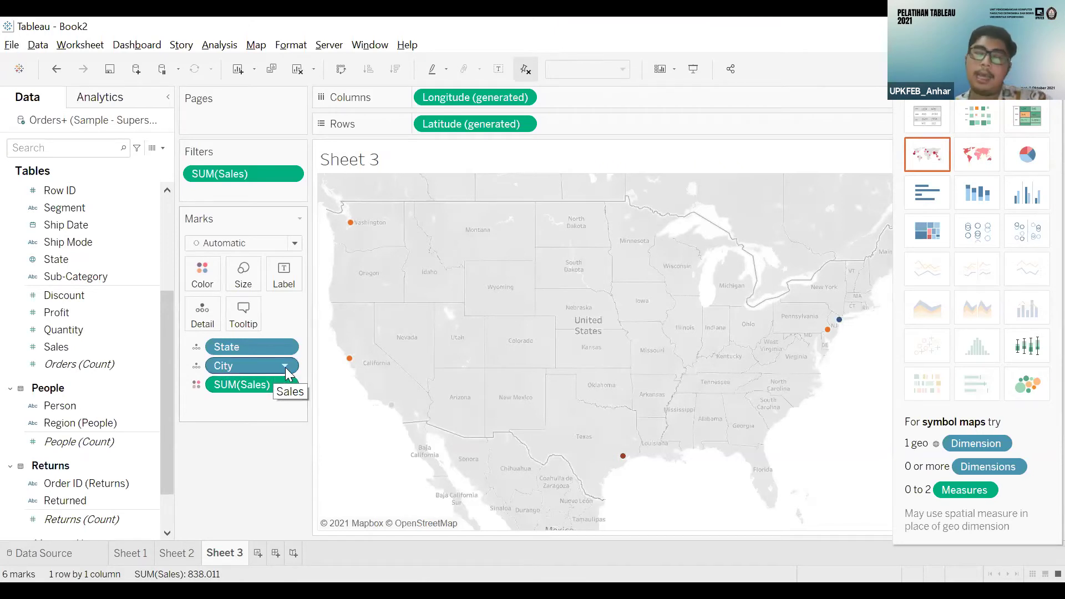
left_click(284, 366)
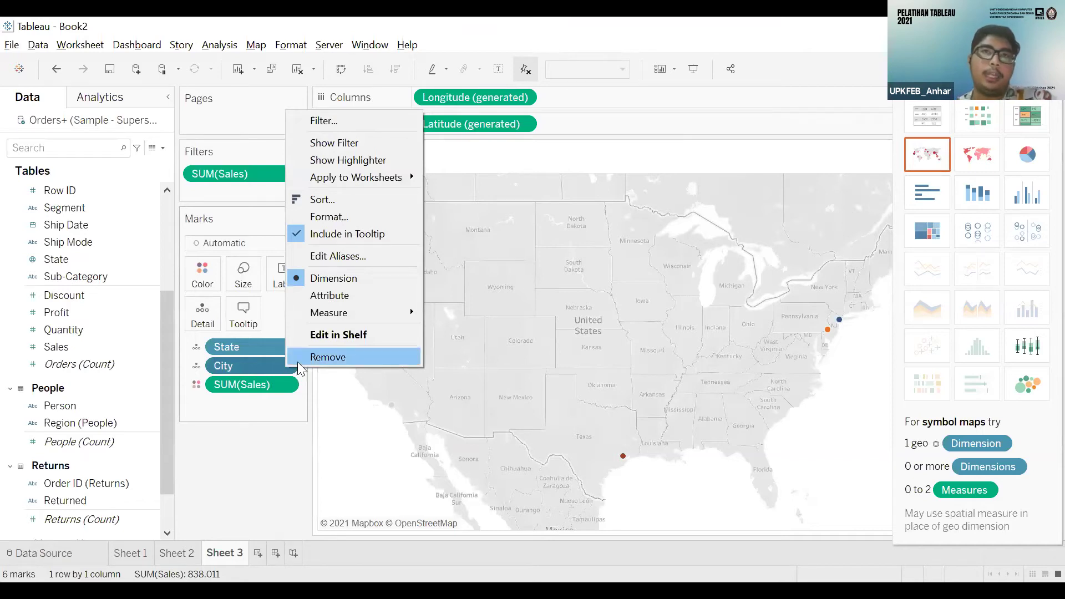
left_click(326, 357)
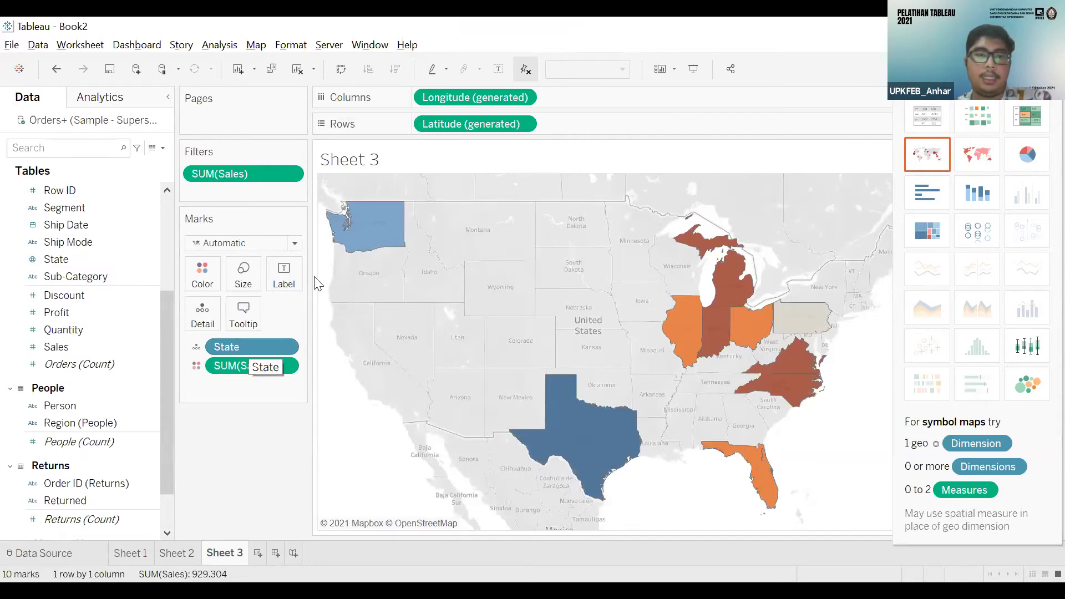
- Create a new worksheet and plot the State field as a filled map
left_click(258, 553)
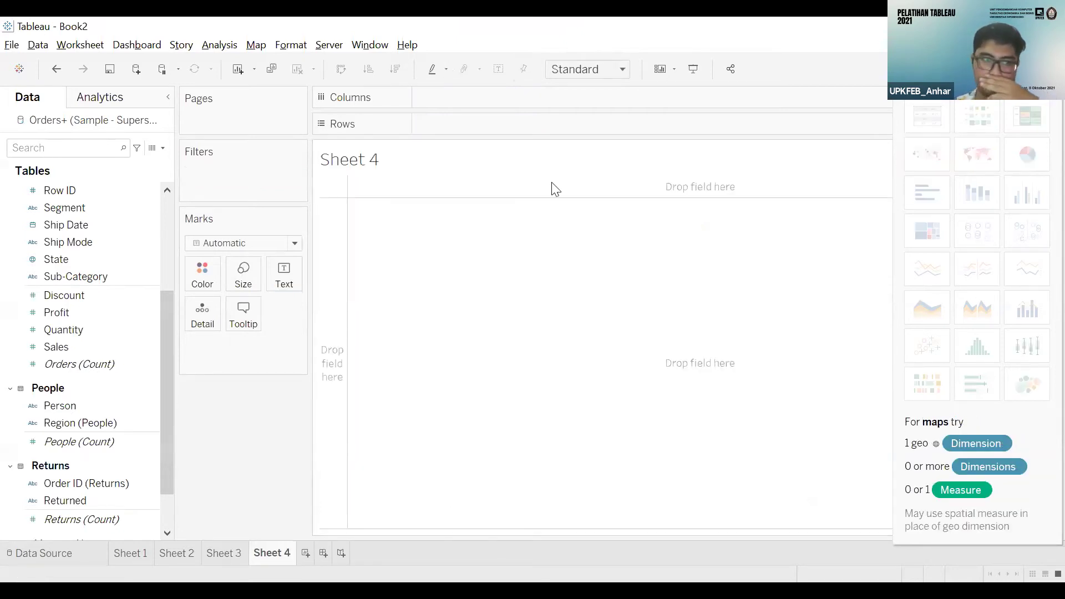
left_click(60, 312)
scroll(114, 444, "down", 2)
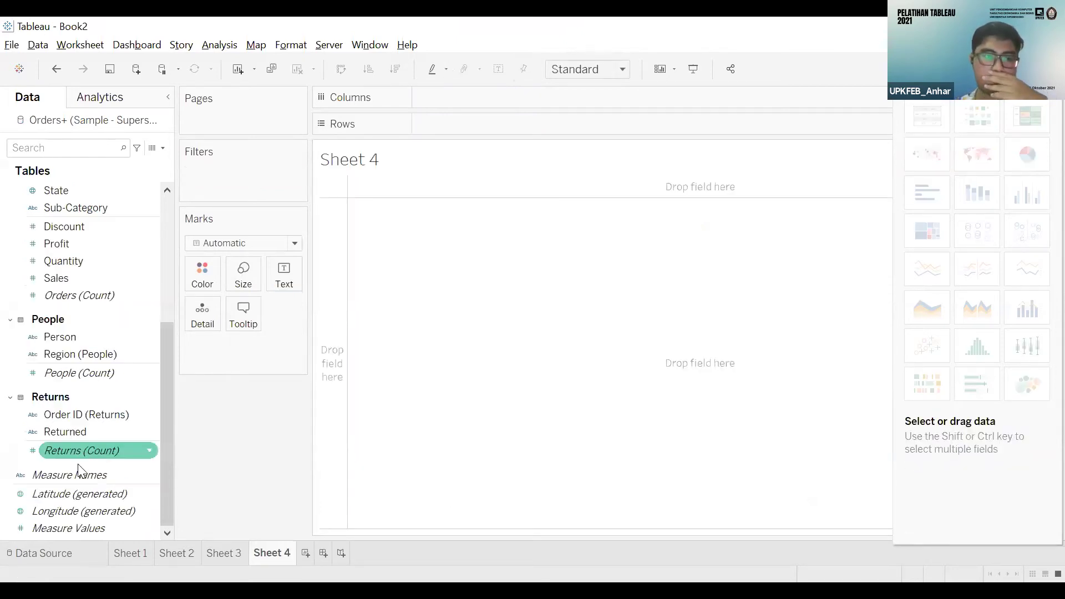
scroll(73, 405, "up", 5)
double_click(68, 450)
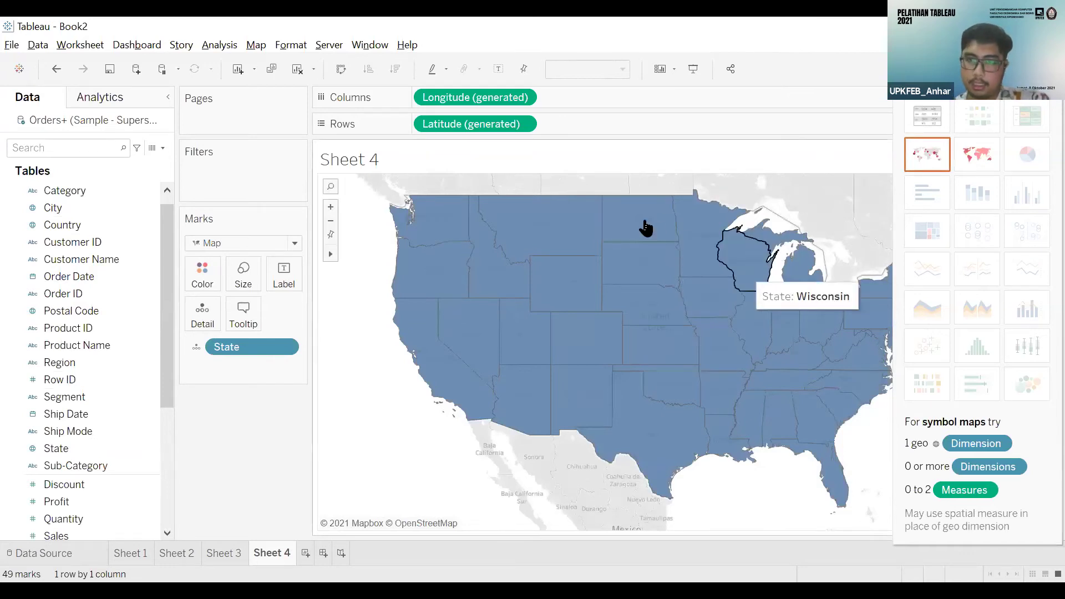
- Highlight Florida on the state map to inspect it, and clear the selection
scroll(874, 215, "down", 1)
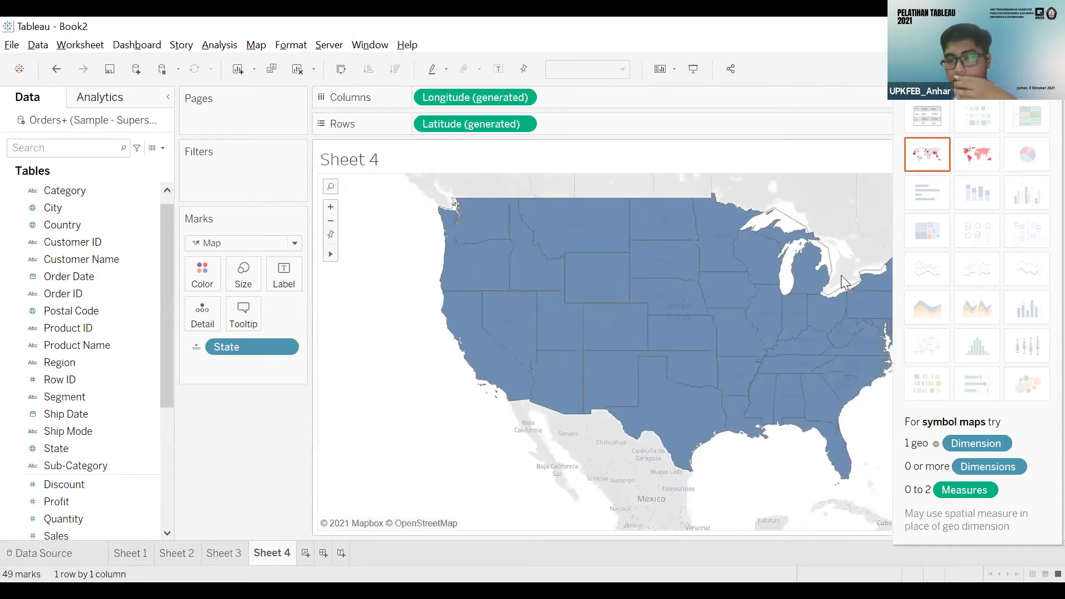
left_click(838, 441)
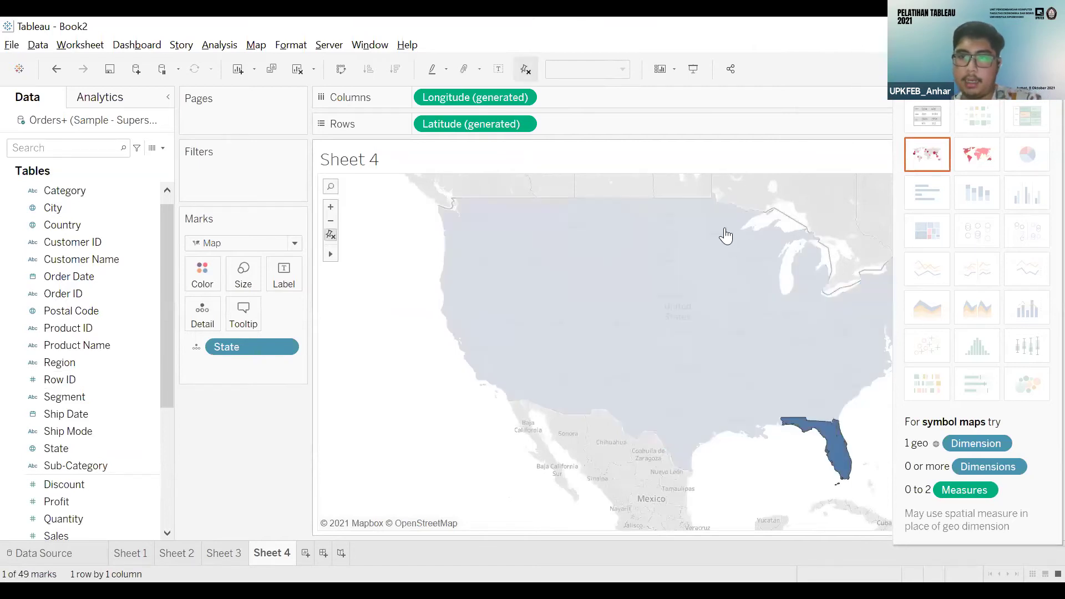
left_click(791, 248)
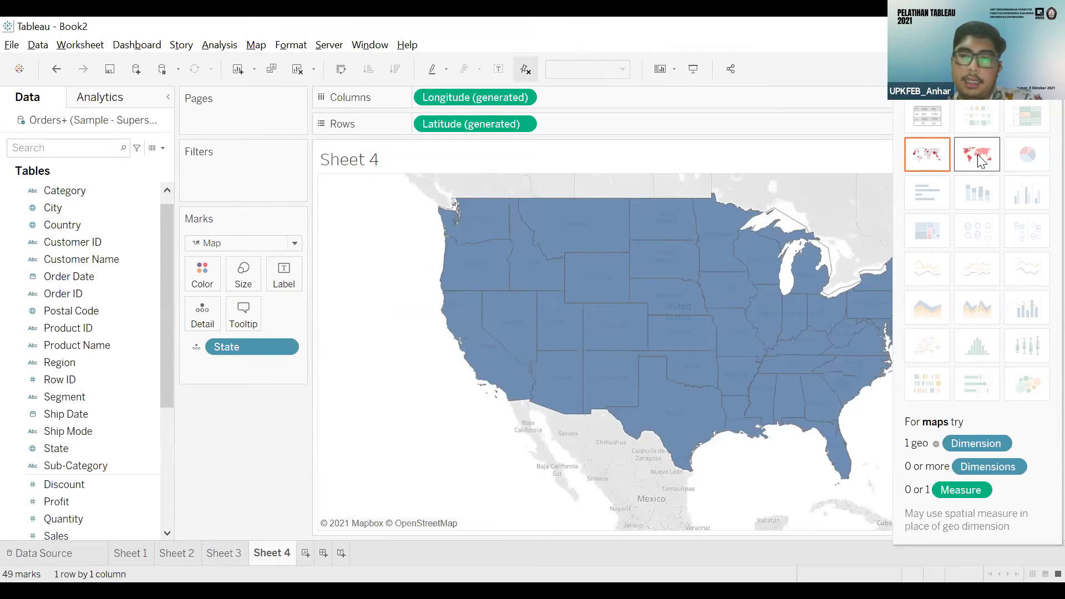
- Color the states on the map by Sales
left_click(67, 413)
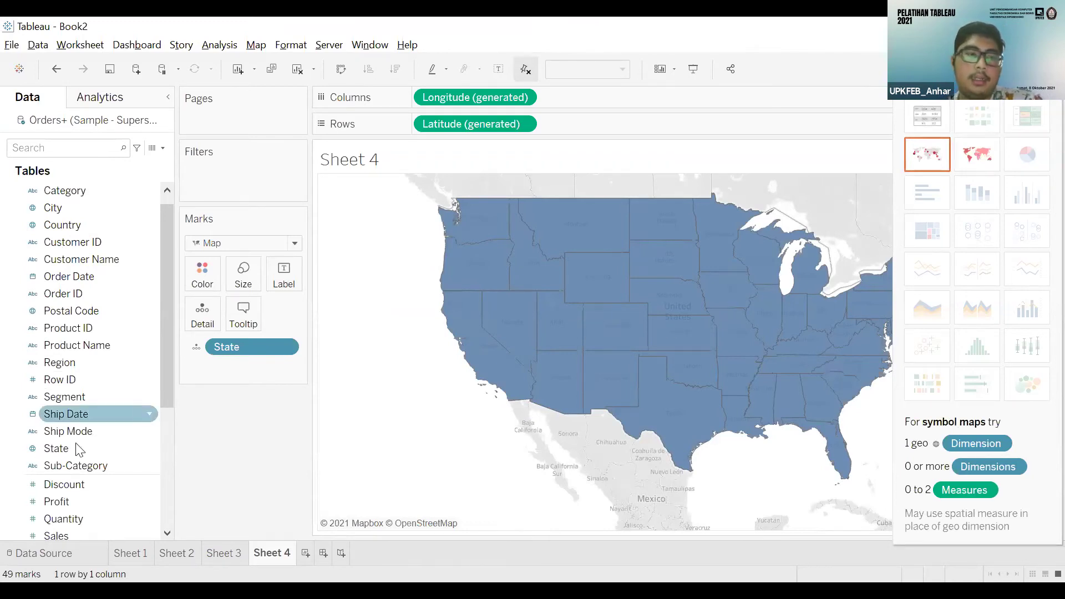
left_click(66, 469)
scroll(83, 436, "down", 2)
left_click(81, 434)
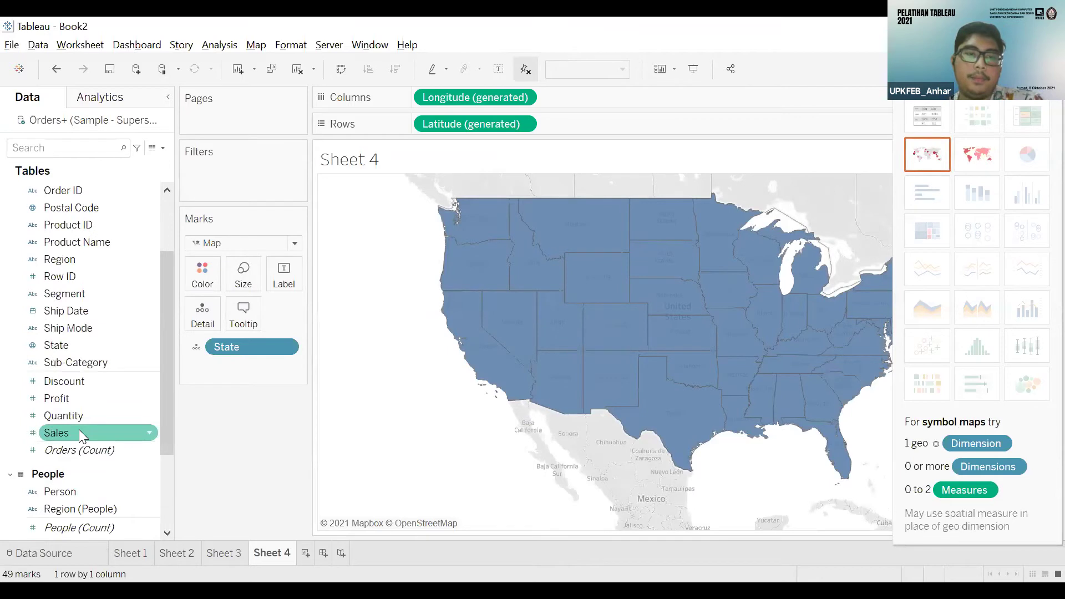
left_click(974, 147)
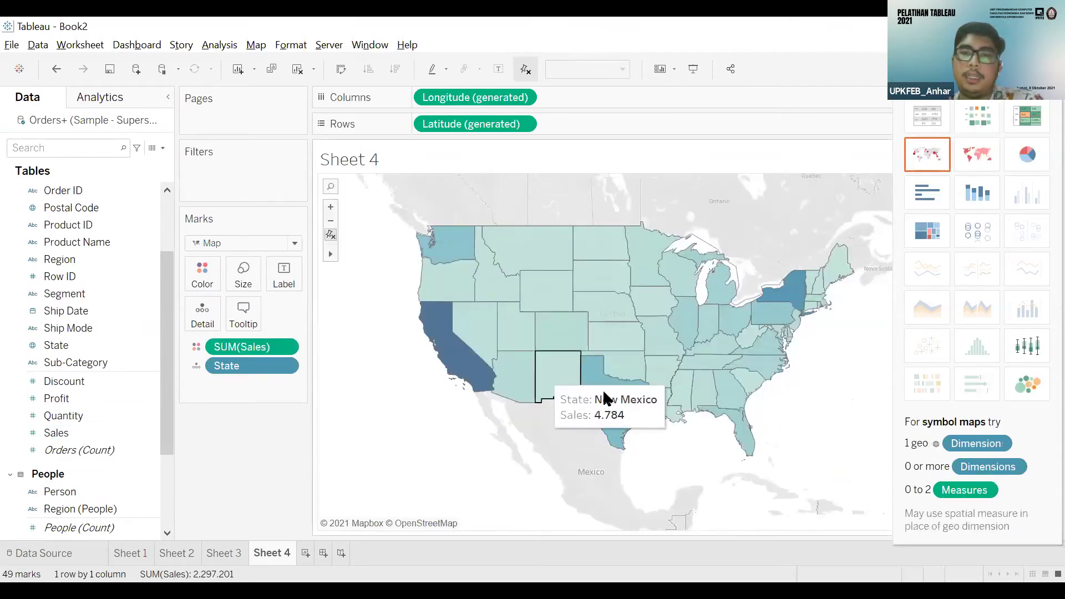
- Check the Sales color legend and reapply the maps chart type to the state map
left_click(1035, 68)
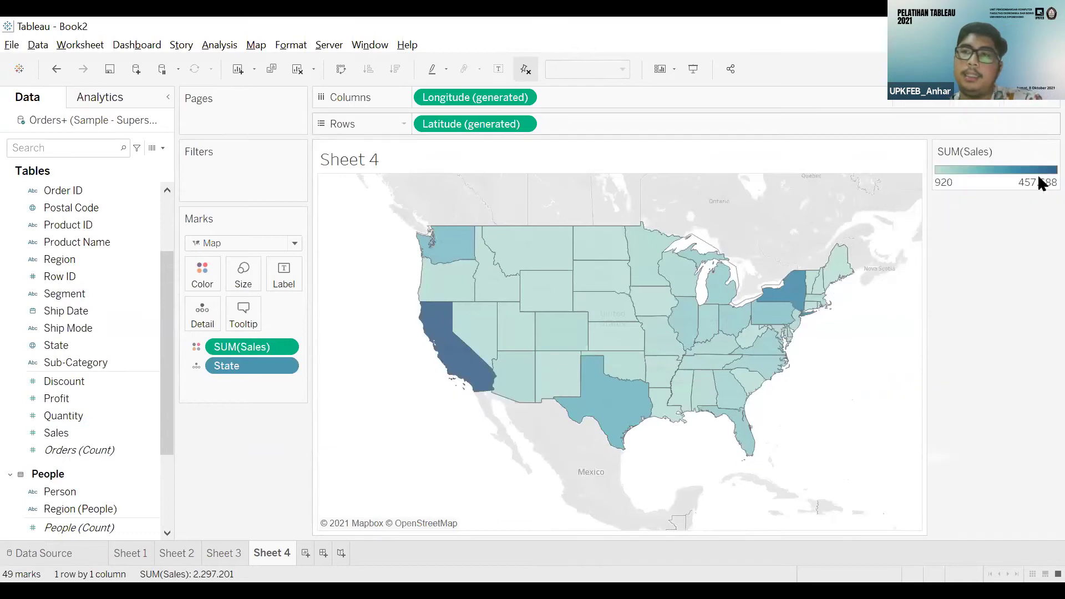
left_click(1035, 69)
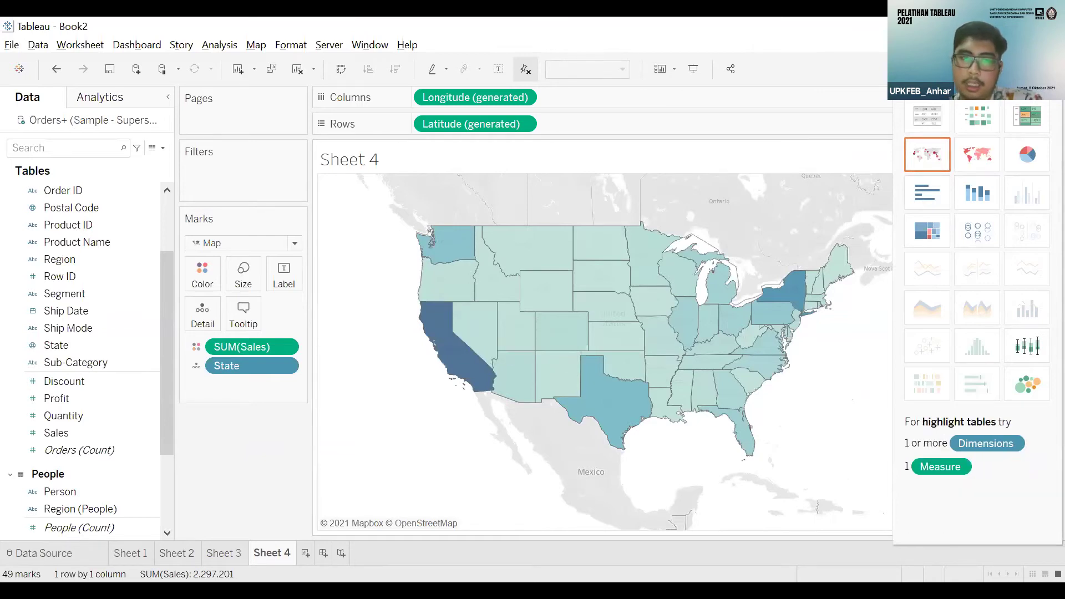
left_click(320, 347)
left_click(1031, 69)
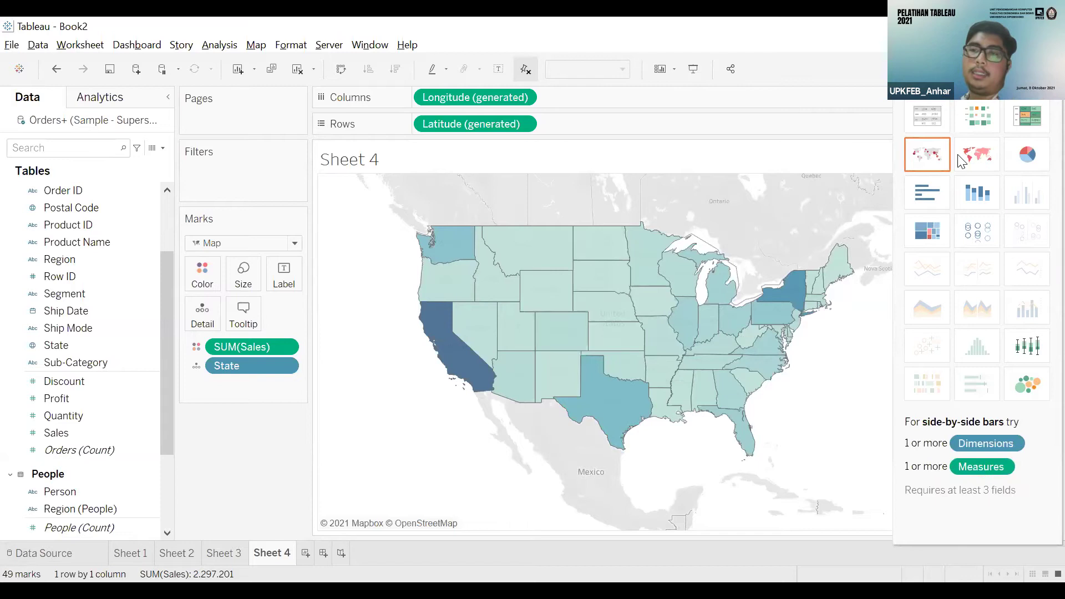
key("ctrl+z")
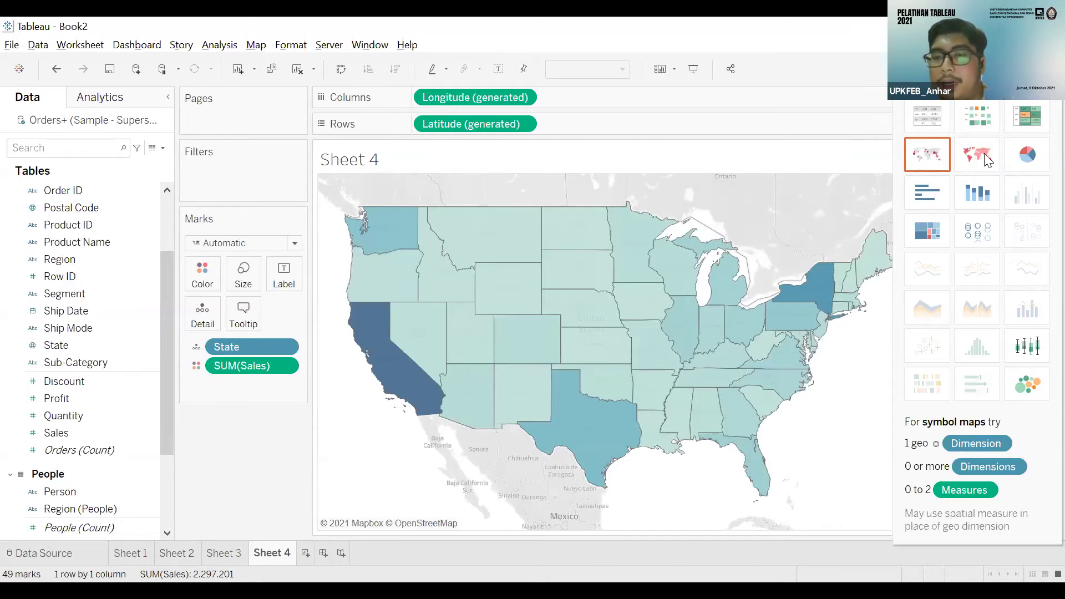
mouse_move(581, 257)
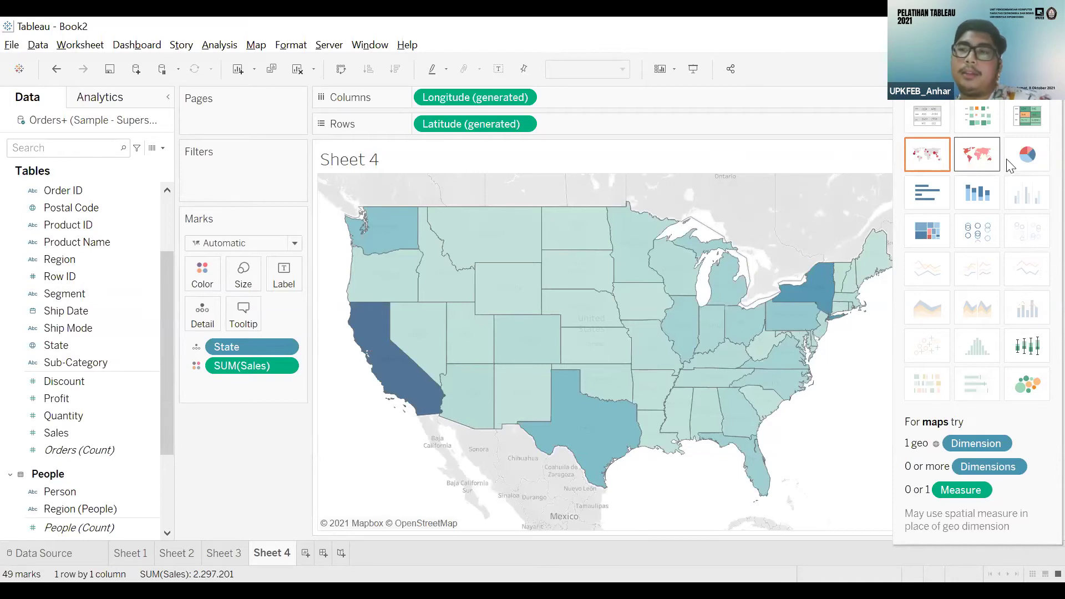
- Create a new worksheet with a pie chart of Quantity by Category
left_click(306, 553)
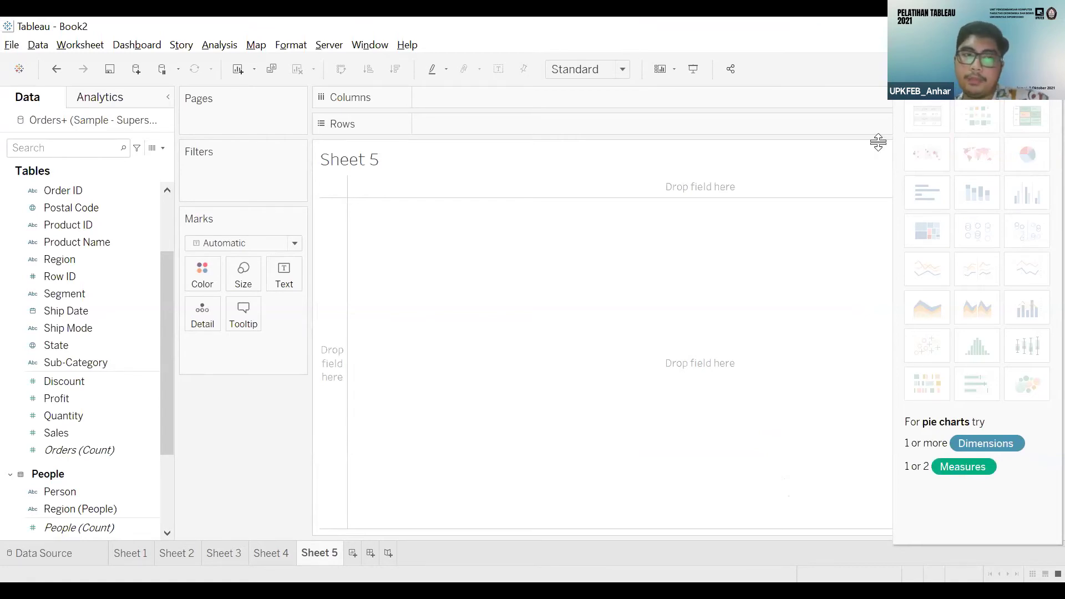
scroll(84, 209, "up", 3)
left_click(84, 209)
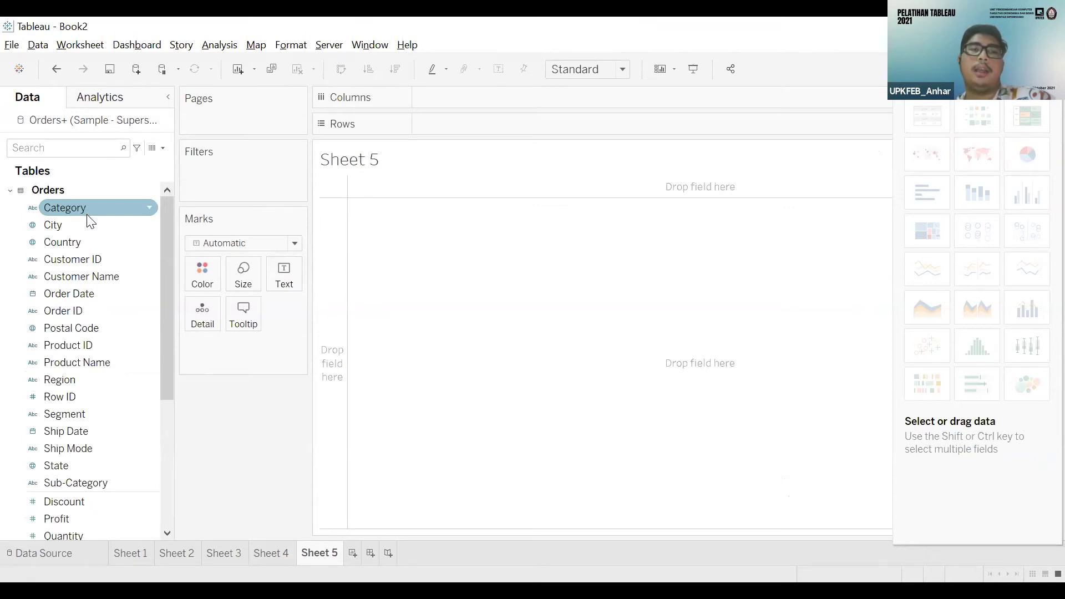
double_click(95, 209)
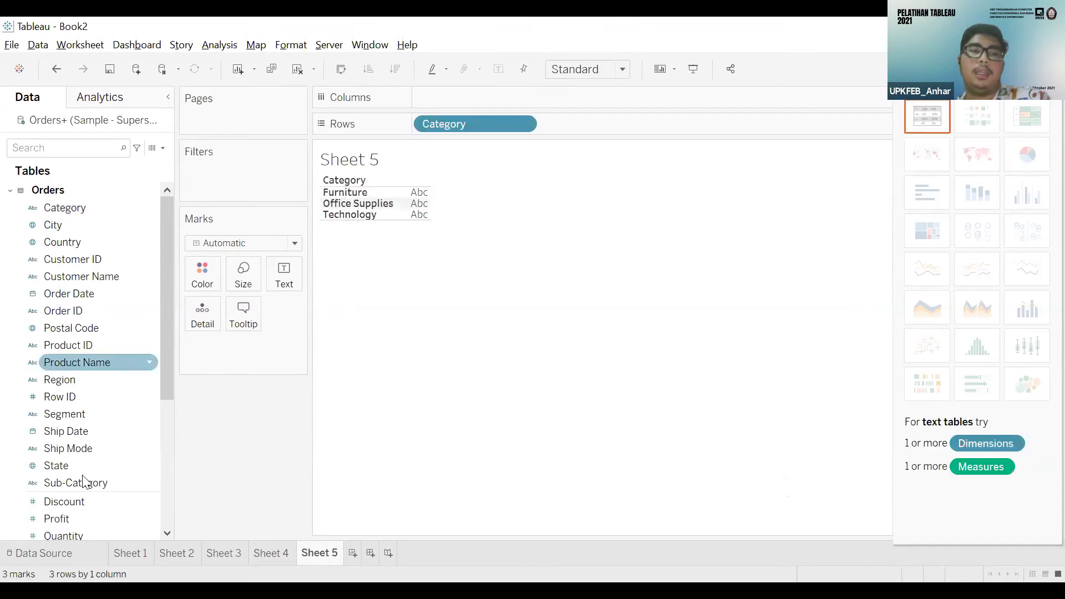
double_click(70, 536)
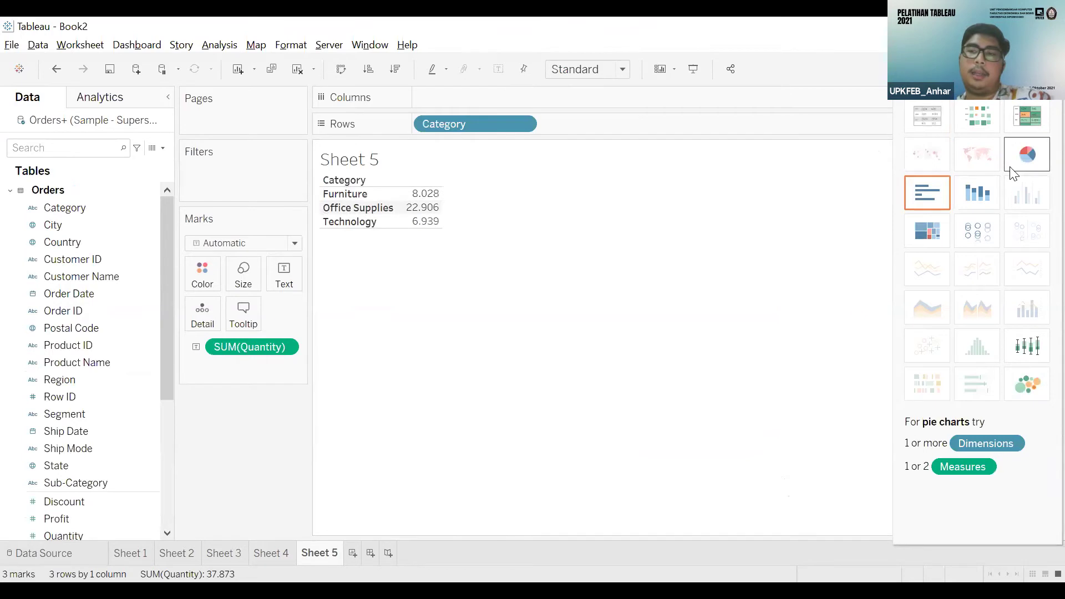
left_click(1028, 155)
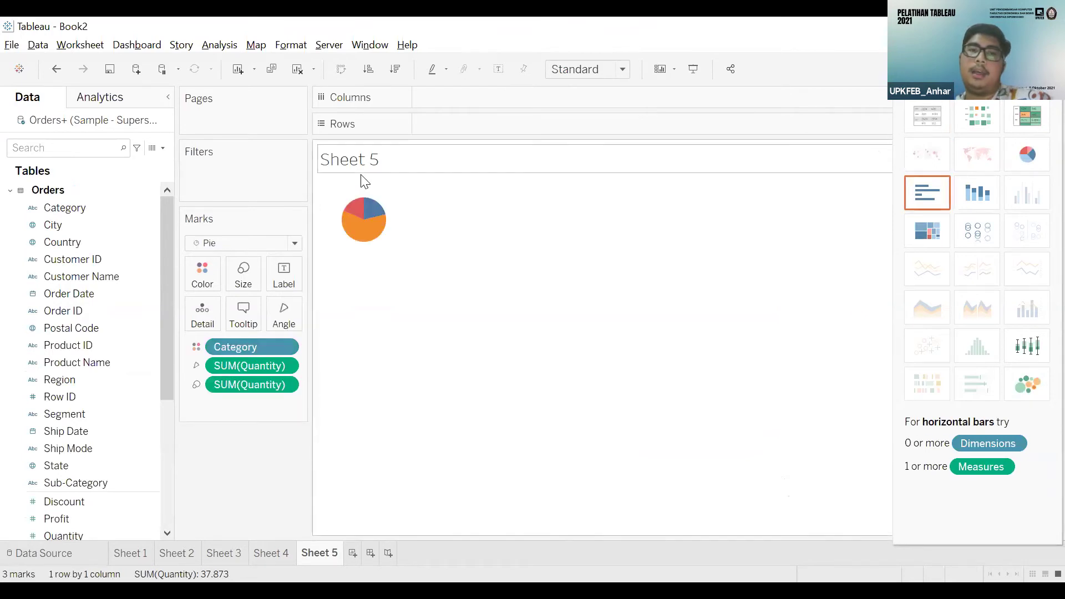
mouse_move(374, 225)
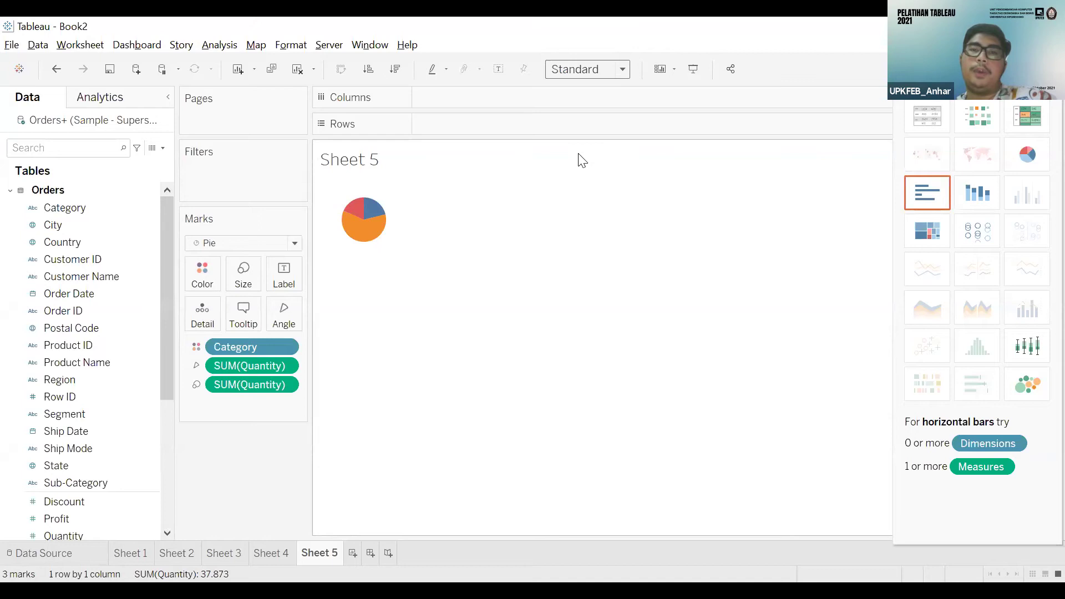
- Fit the pie chart of Quantity by Category to the entire view
left_click(586, 68)
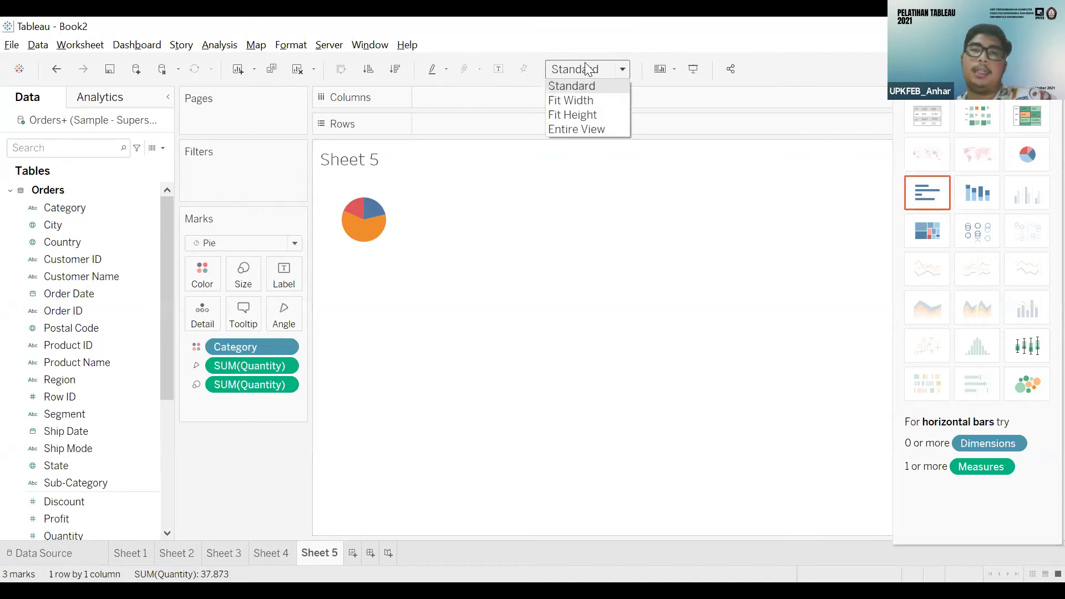
left_click(590, 129)
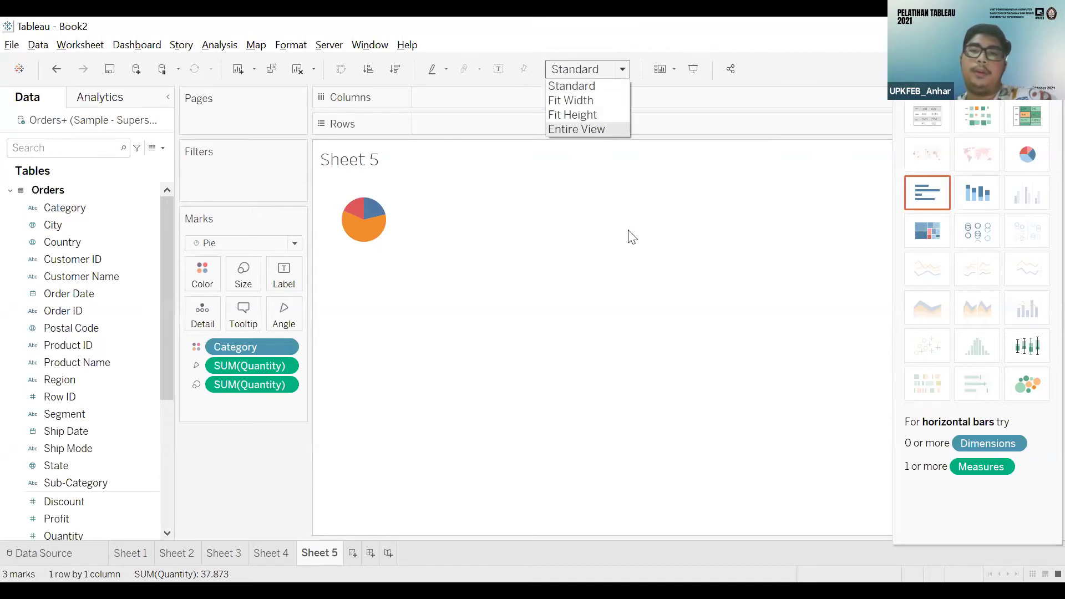
- Try larger mark sizes for the pie chart and return it to its original size
left_click(254, 274)
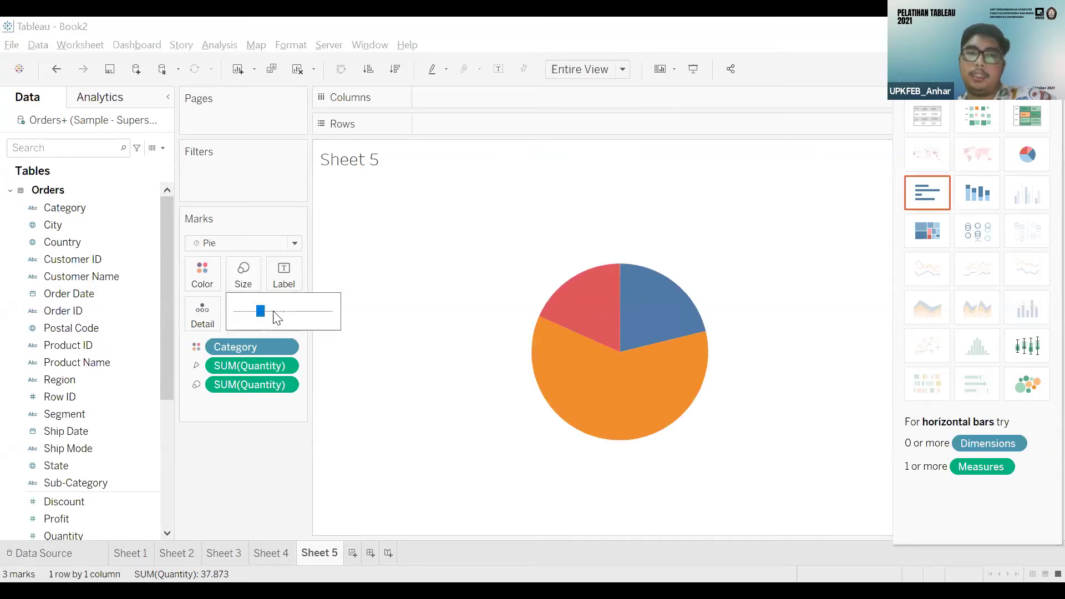
left_click_drag(283, 311, 259, 241)
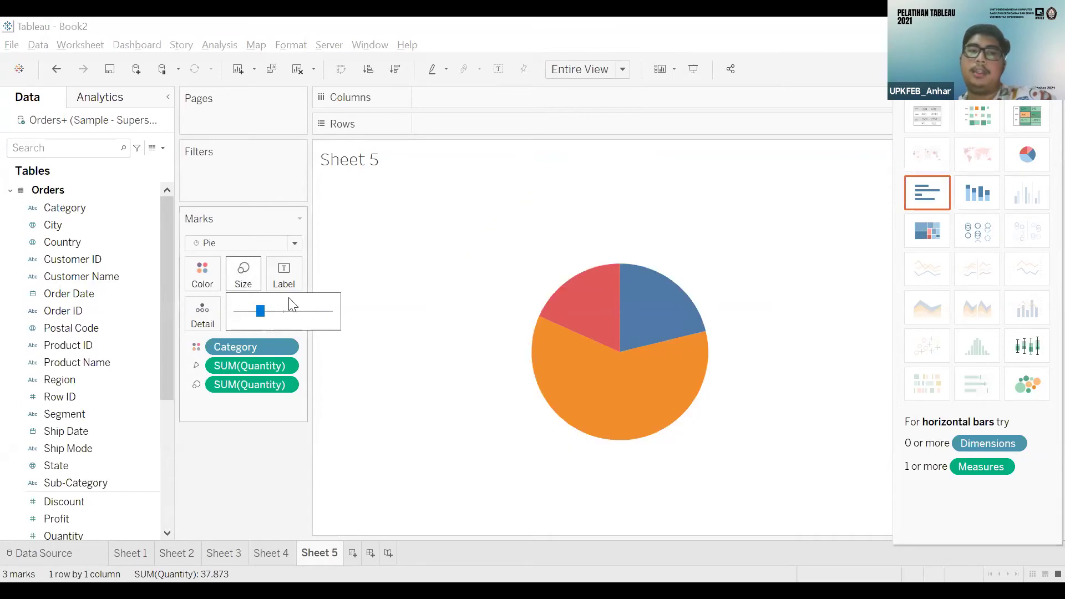
left_click(279, 312)
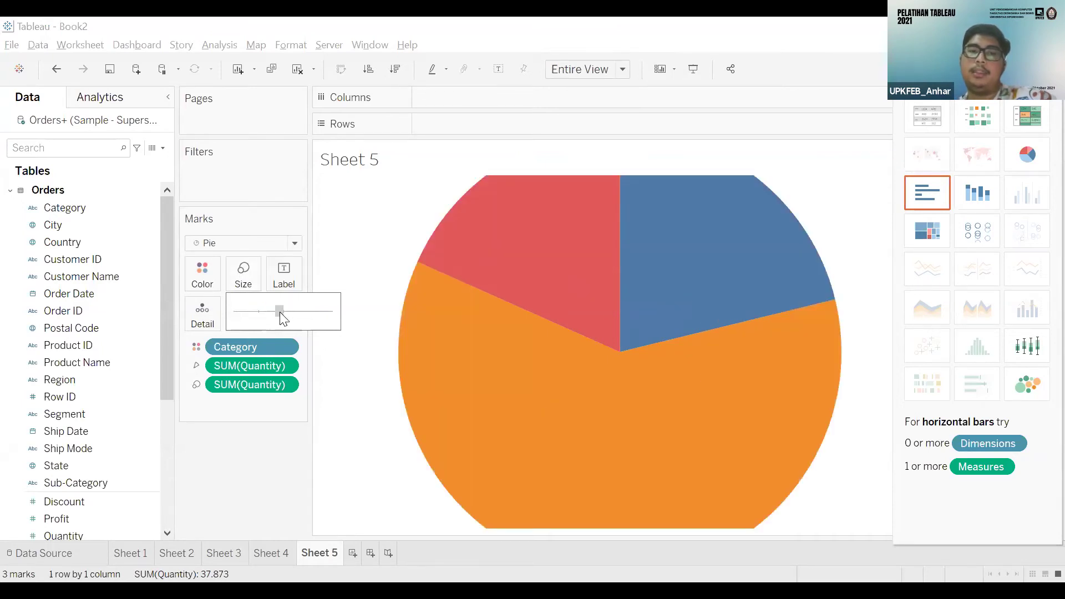
left_click_drag(281, 311, 285, 318)
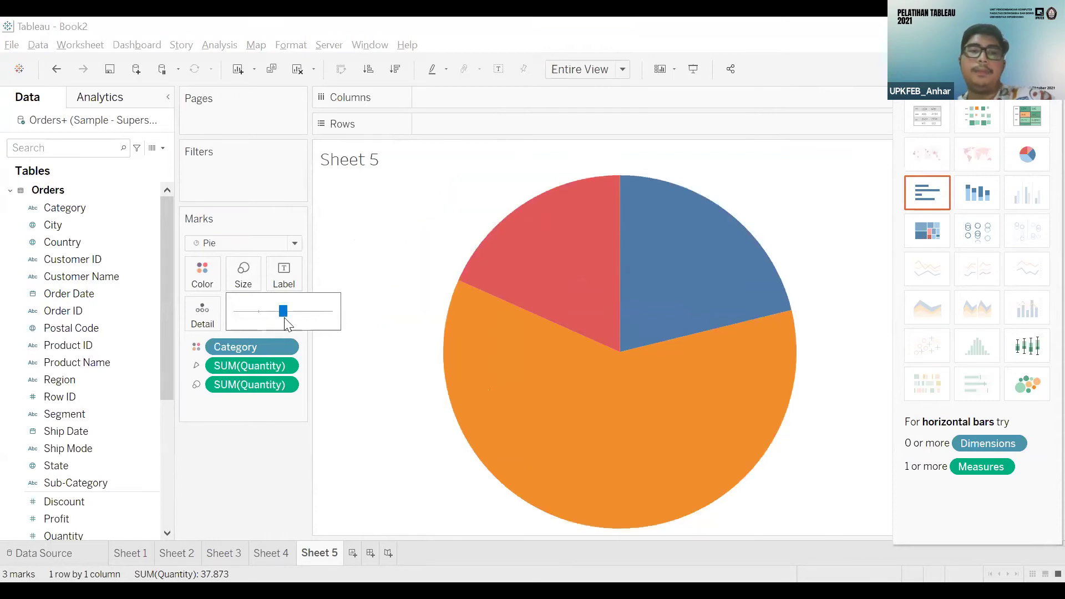
left_click_drag(282, 319, 260, 311)
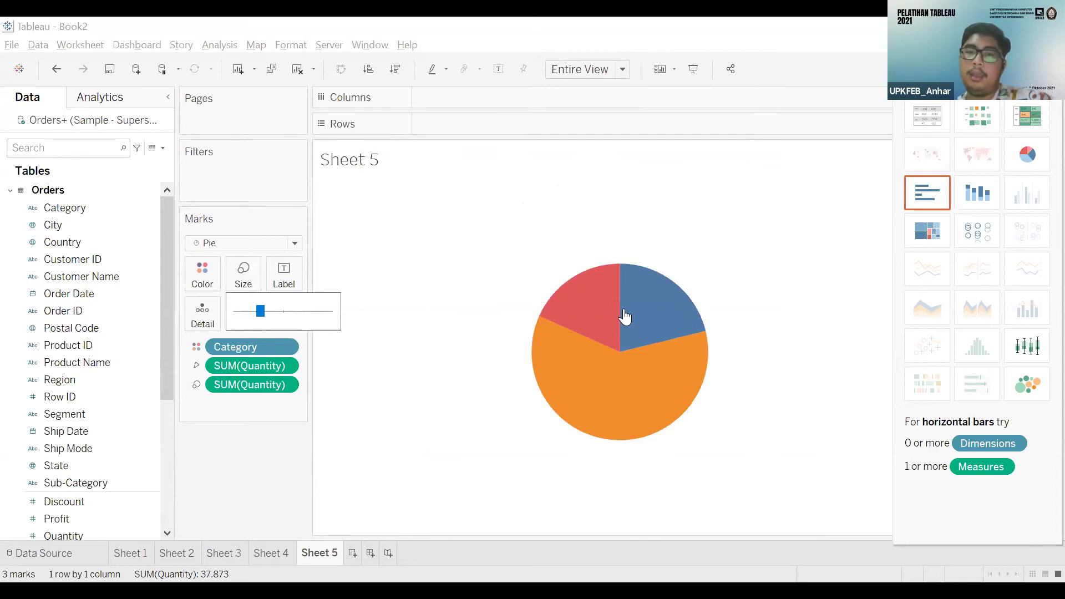
- Hide the chart type suggestions to reveal the legends, and label the pie slices with Category
mouse_move(623, 315)
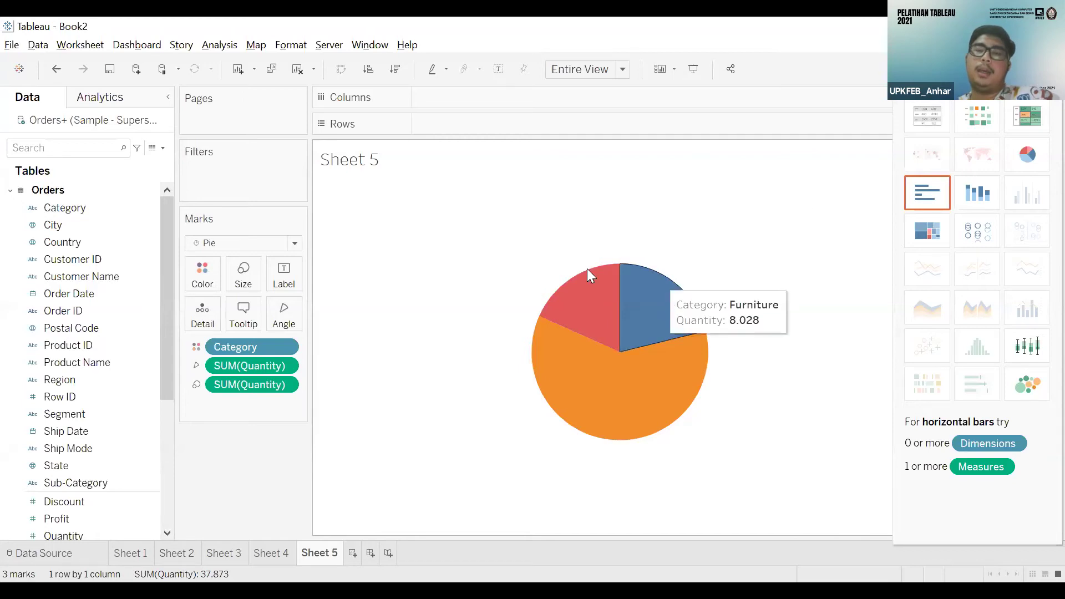
mouse_move(589, 282)
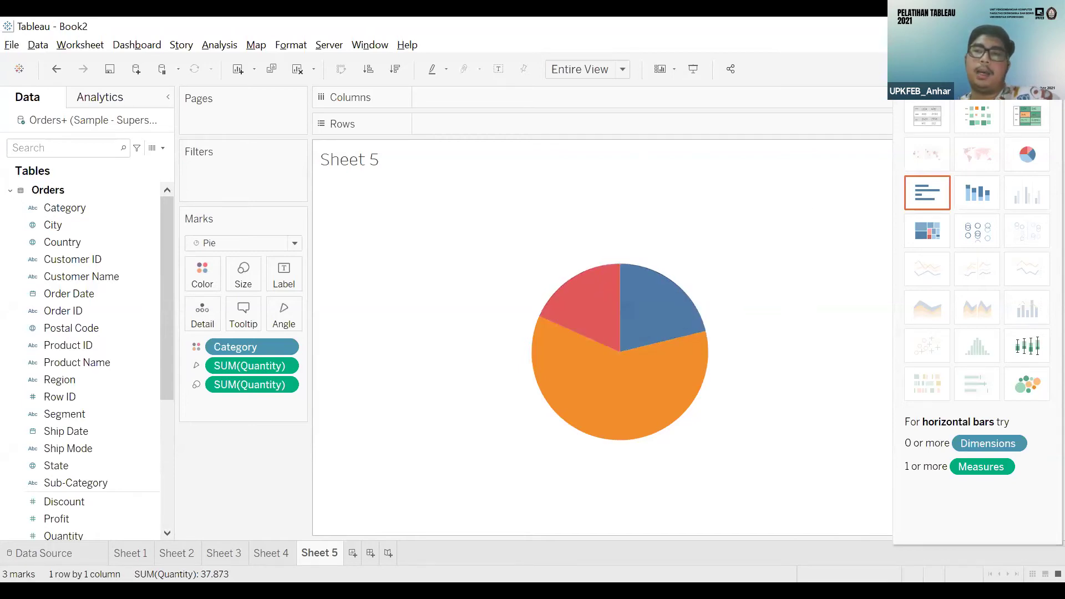
left_click(1031, 70)
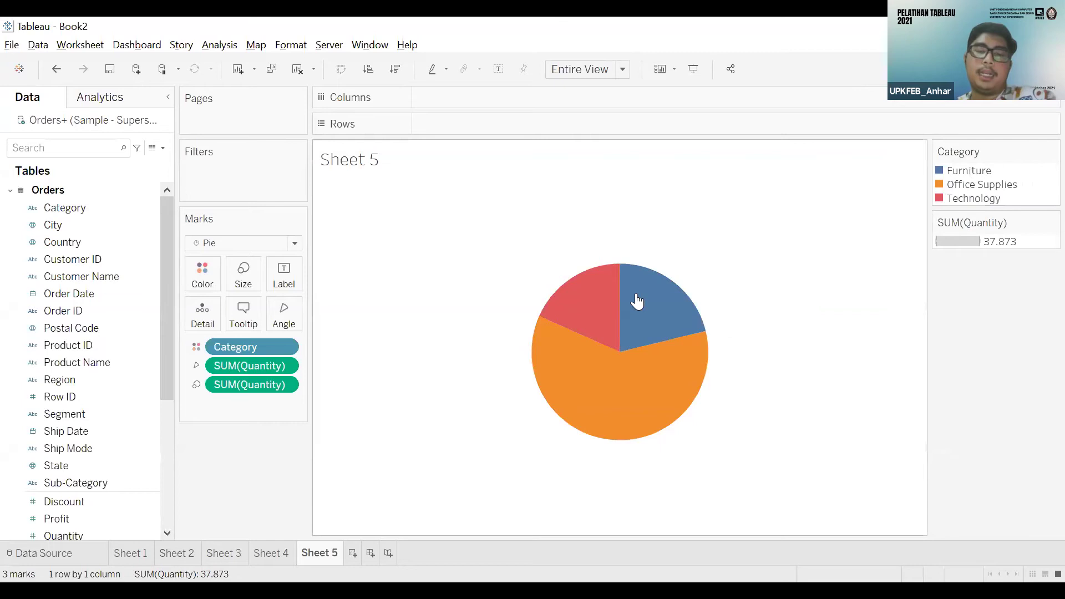
mouse_move(571, 305)
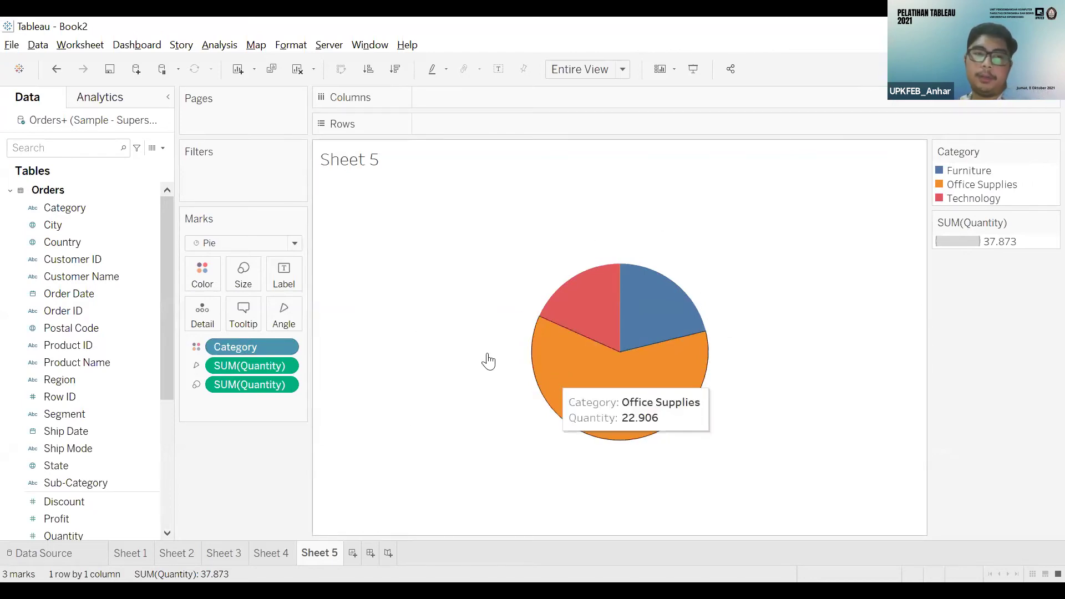
left_click_drag(59, 210, 289, 276)
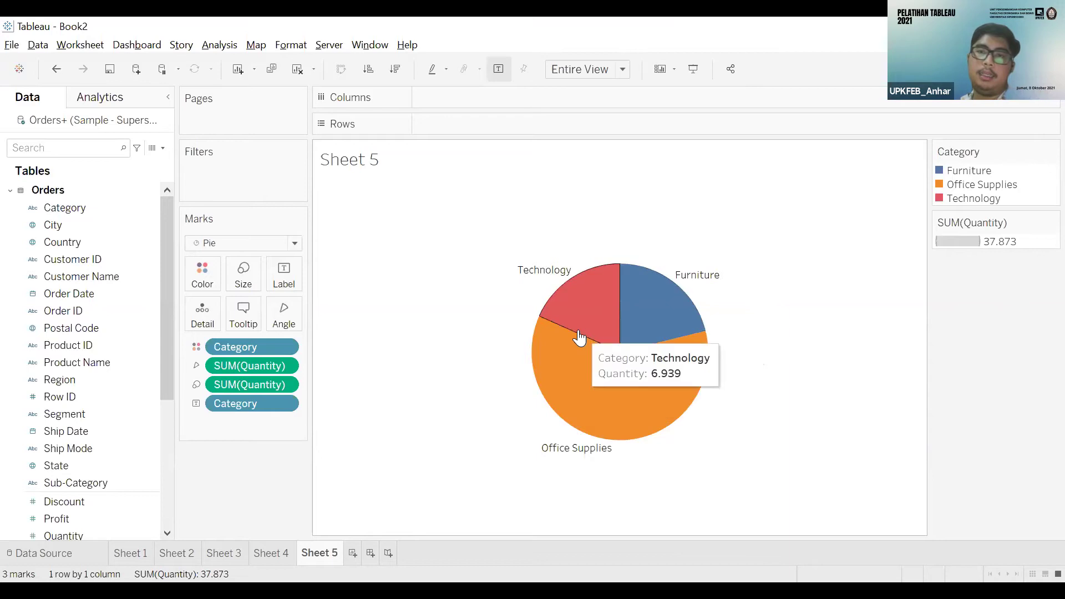
- Add Quantity to the labels of the pie slices
scroll(98, 380, "down", 1)
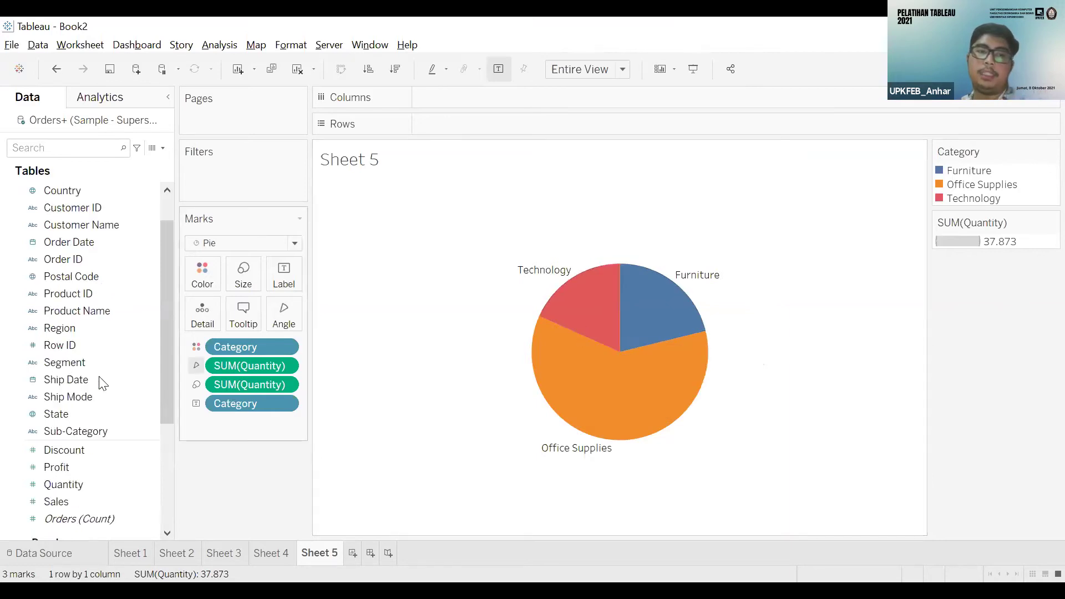
left_click(66, 355)
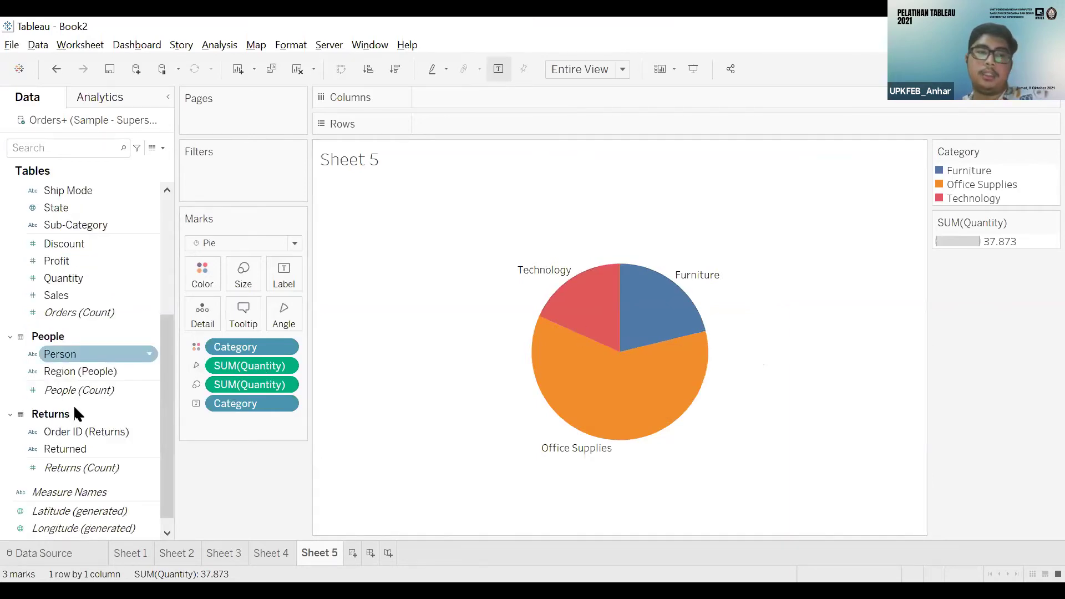
scroll(69, 332, "up", 1)
left_click(61, 334)
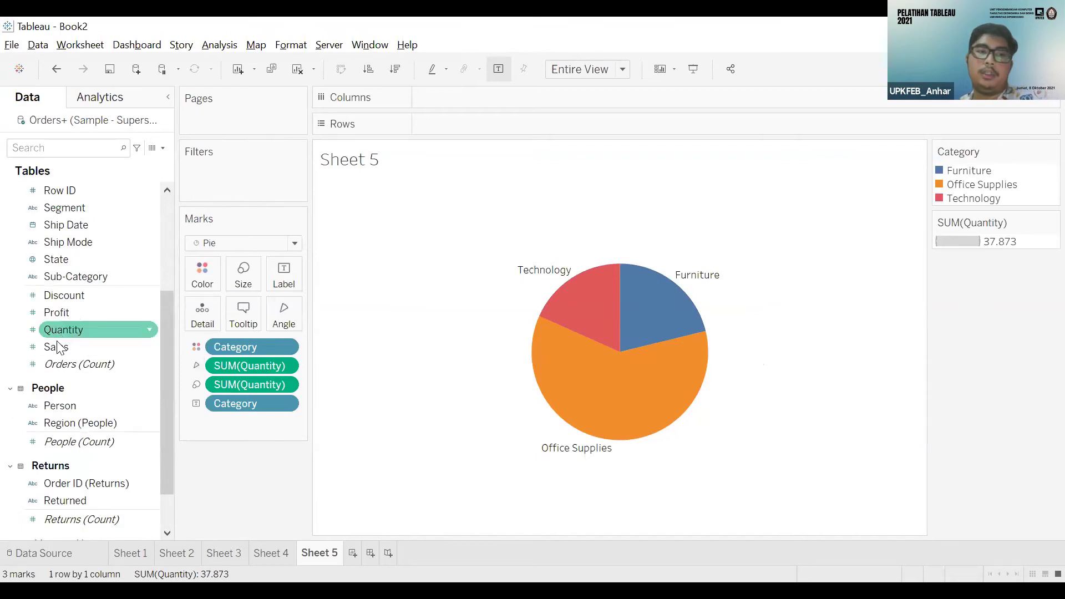
left_click_drag(60, 347, 285, 266)
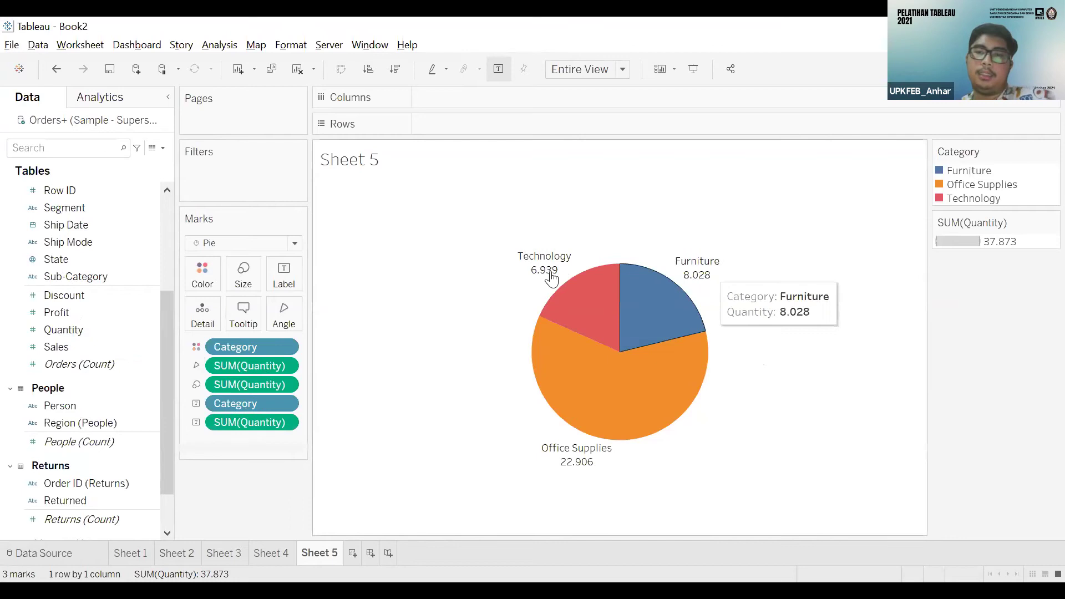
- Change the aggregation of Quantity to Average for both the angle and the size of the pie
mouse_move(548, 274)
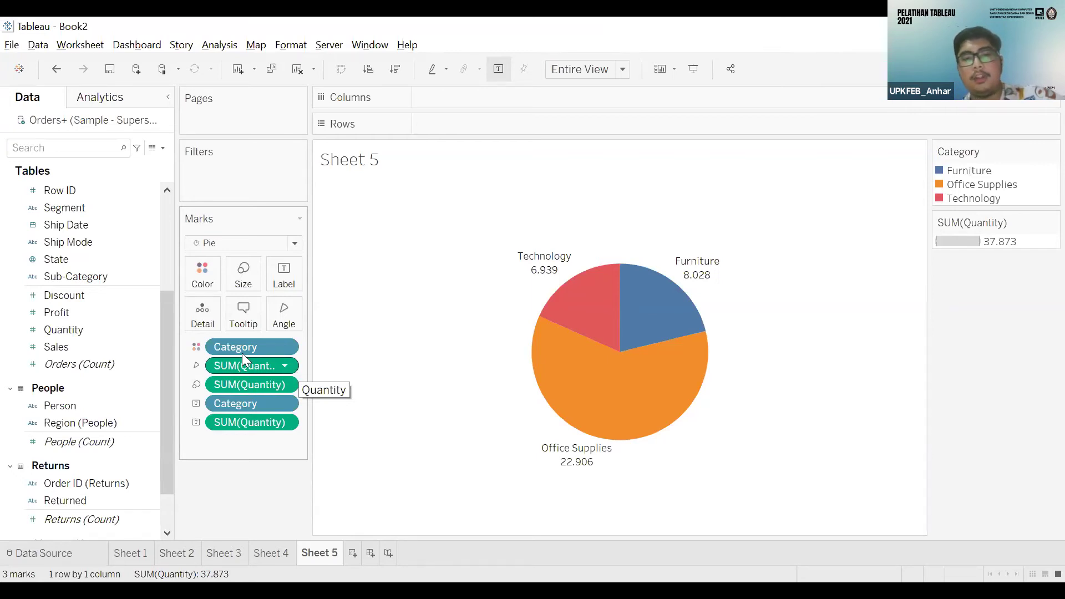
left_click(285, 366)
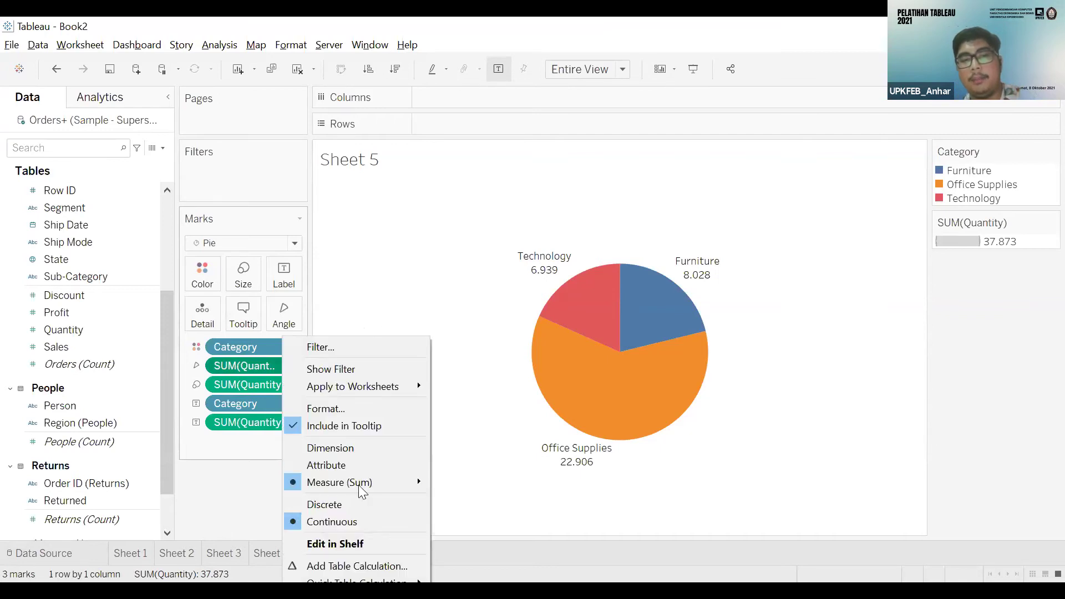
mouse_move(340, 482)
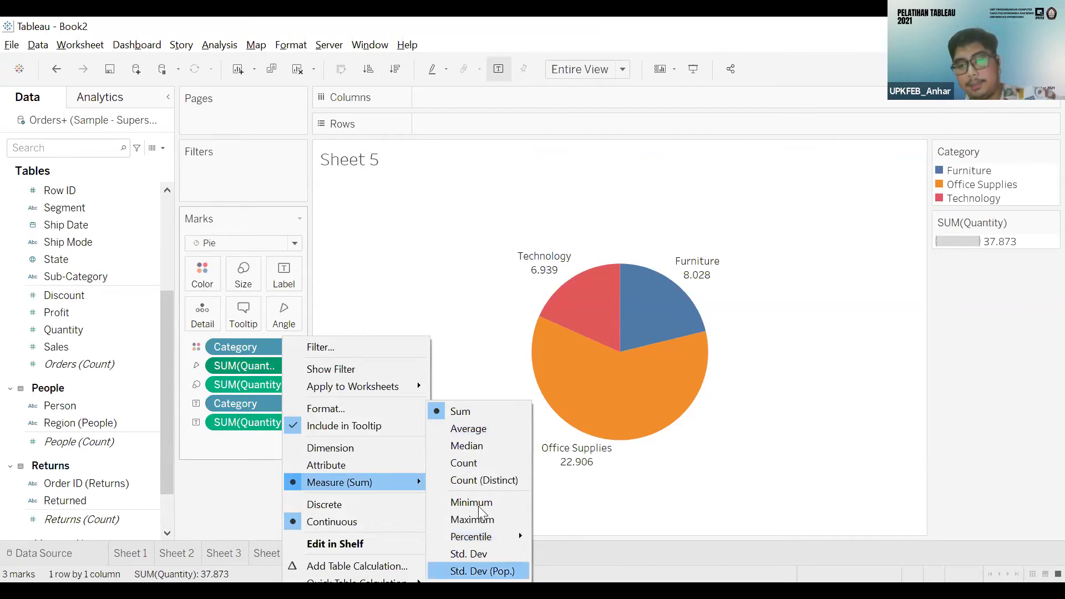
left_click(468, 431)
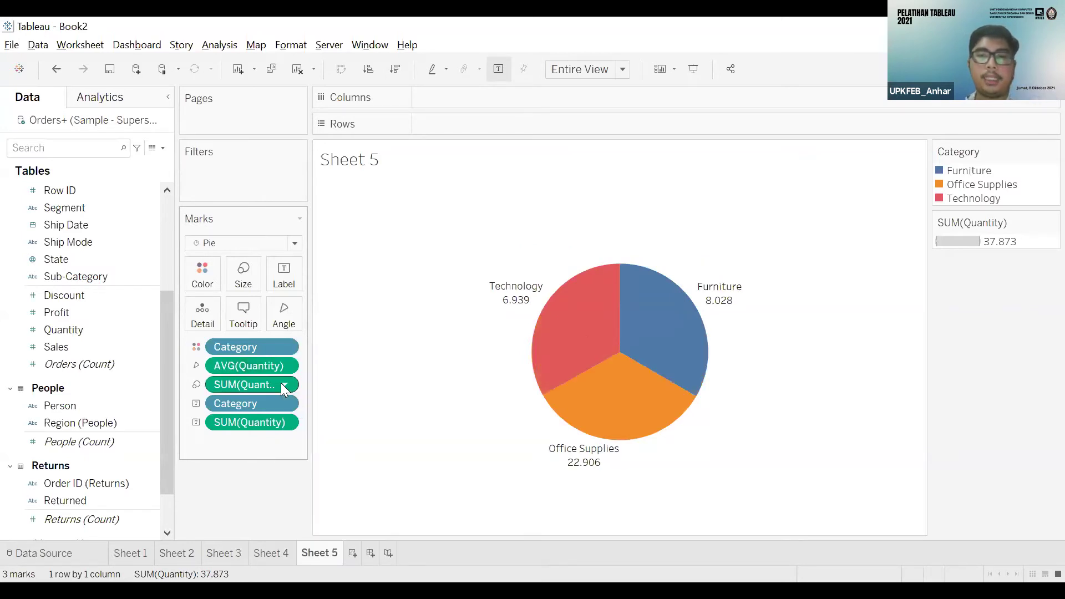
left_click(284, 384)
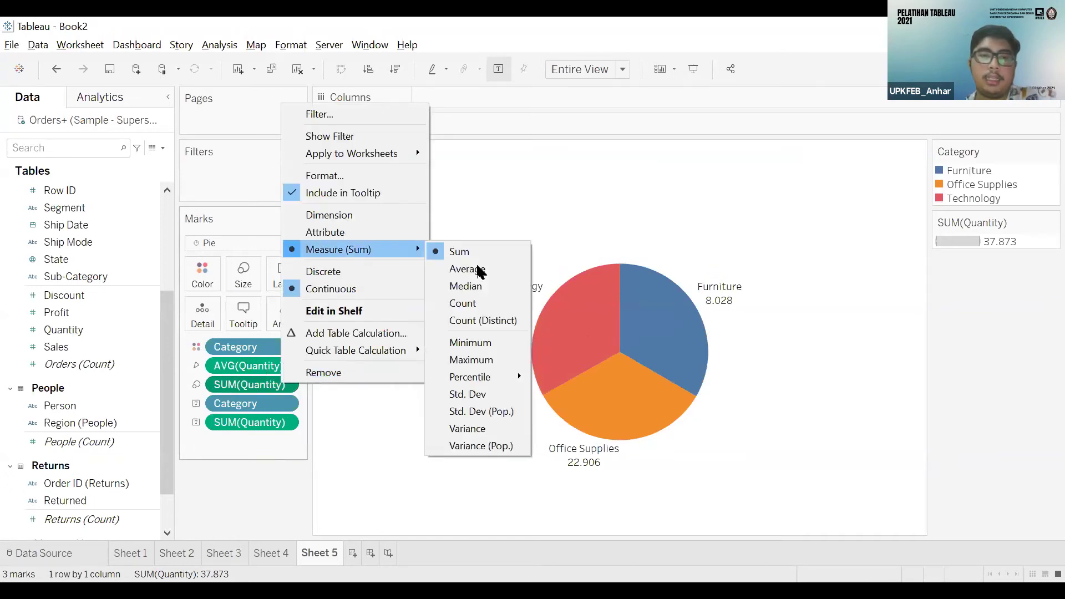
left_click(468, 269)
- Change the aggregation of the Quantity label on the pie slices to Average and examine the slices
left_click(227, 425)
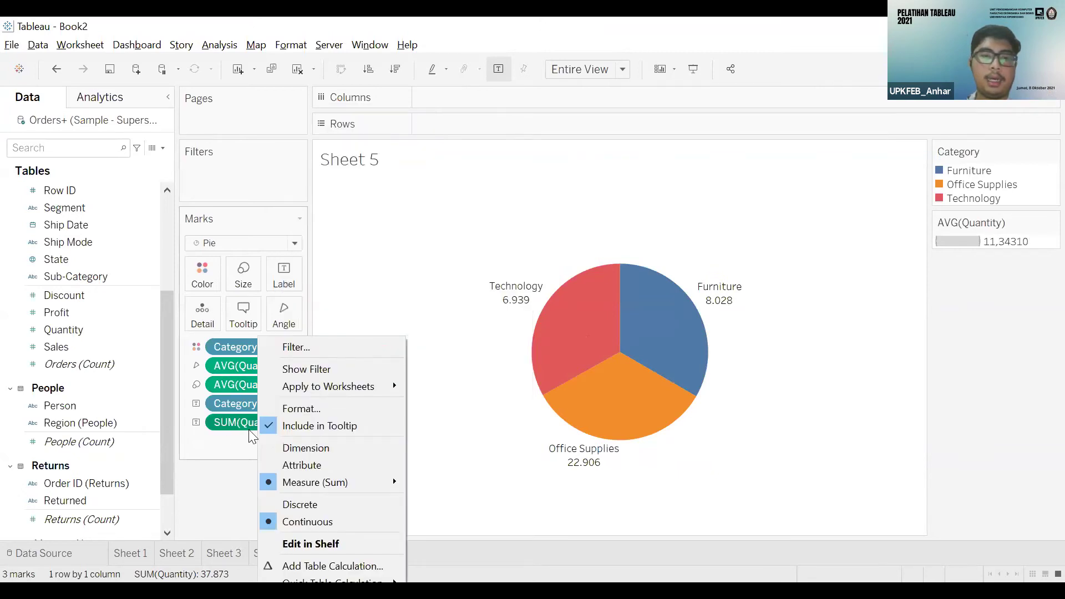
left_click(308, 285)
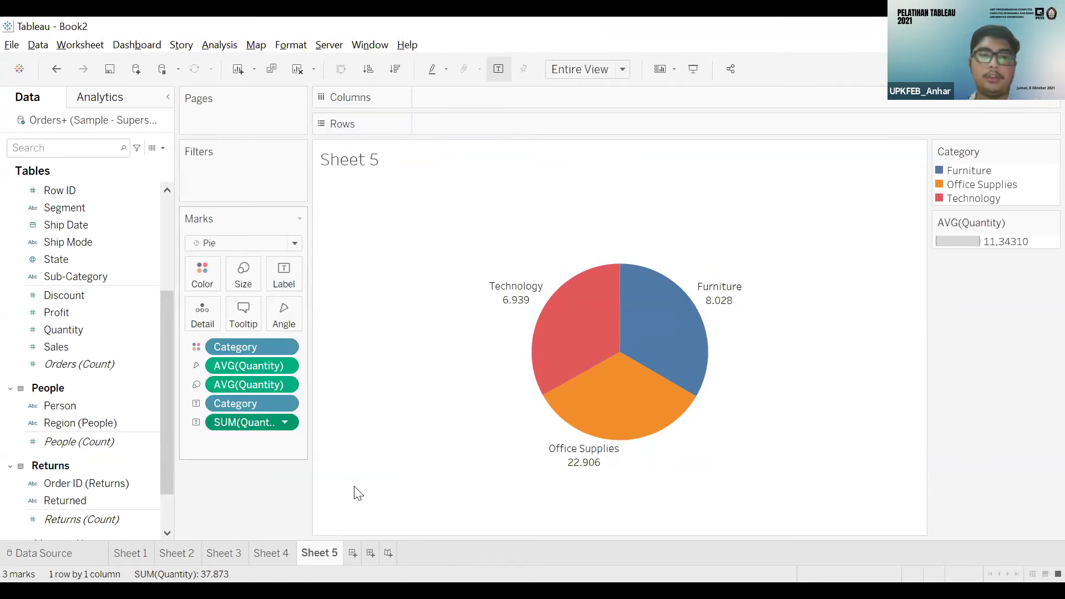
right_click(264, 422)
mouse_move(332, 482)
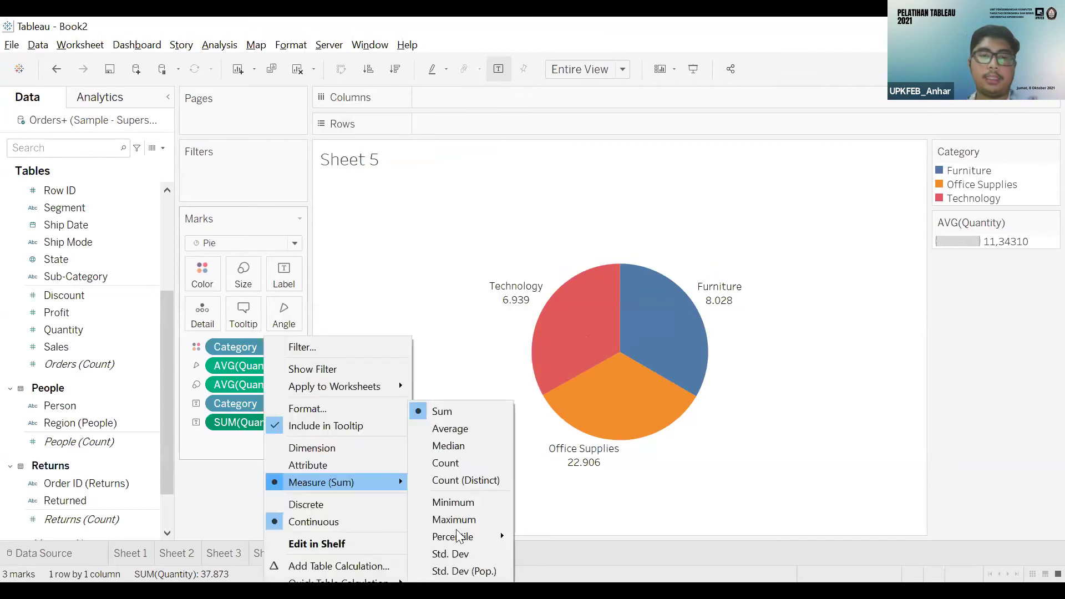
left_click(451, 430)
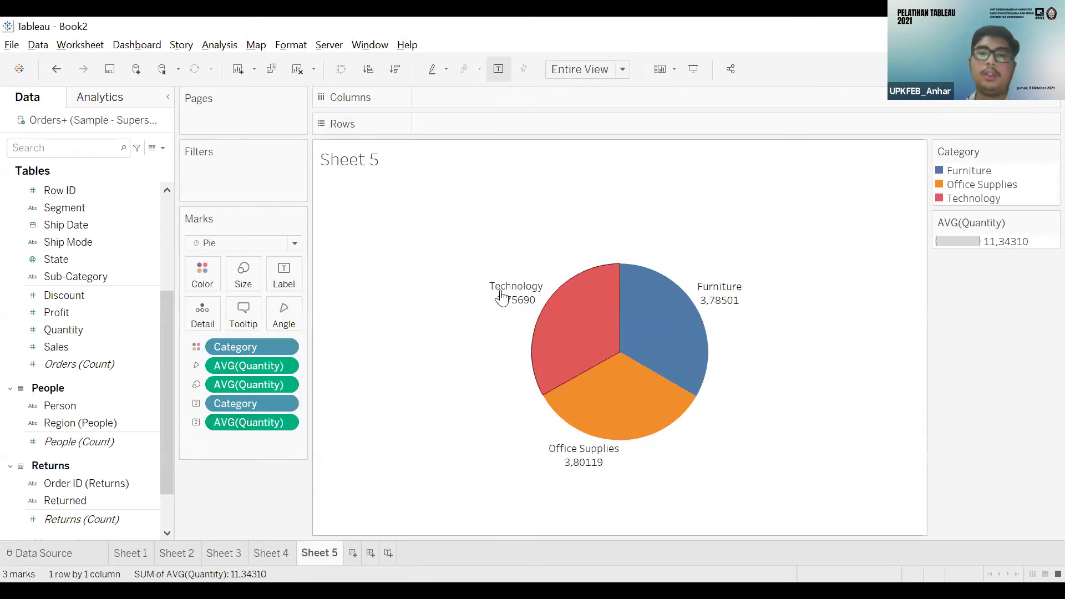
mouse_move(502, 297)
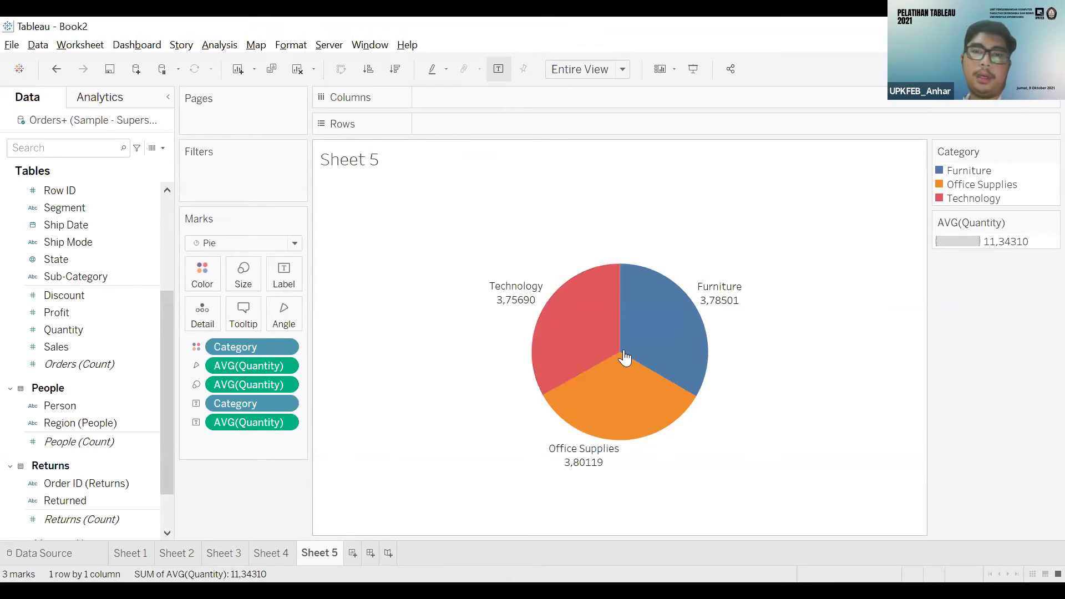
mouse_move(638, 344)
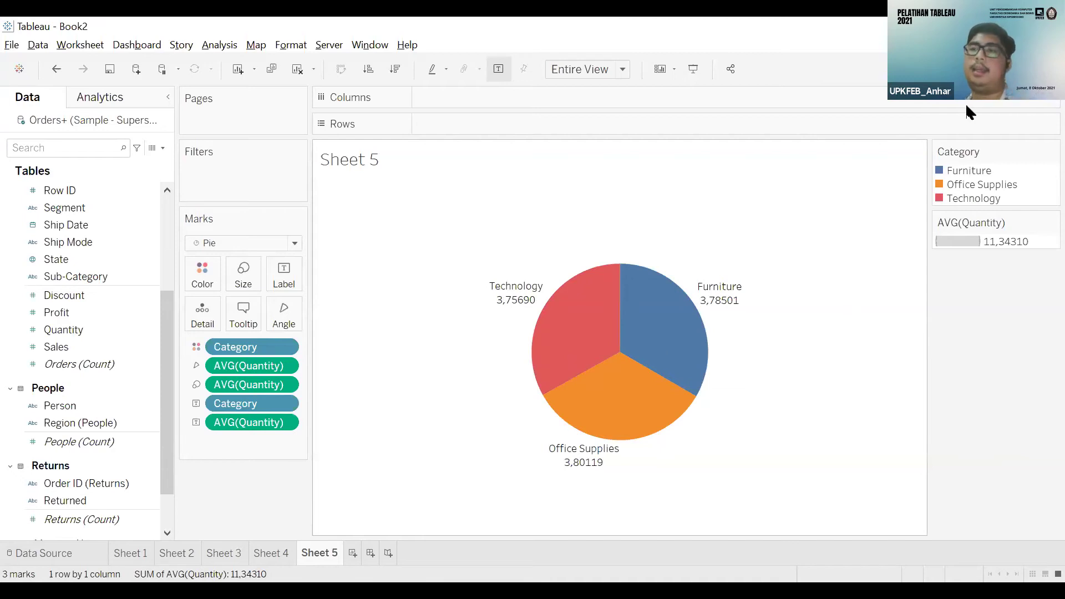
- Show the chart type suggestions, create a new worksheet and place Category in its rows
left_click(1031, 68)
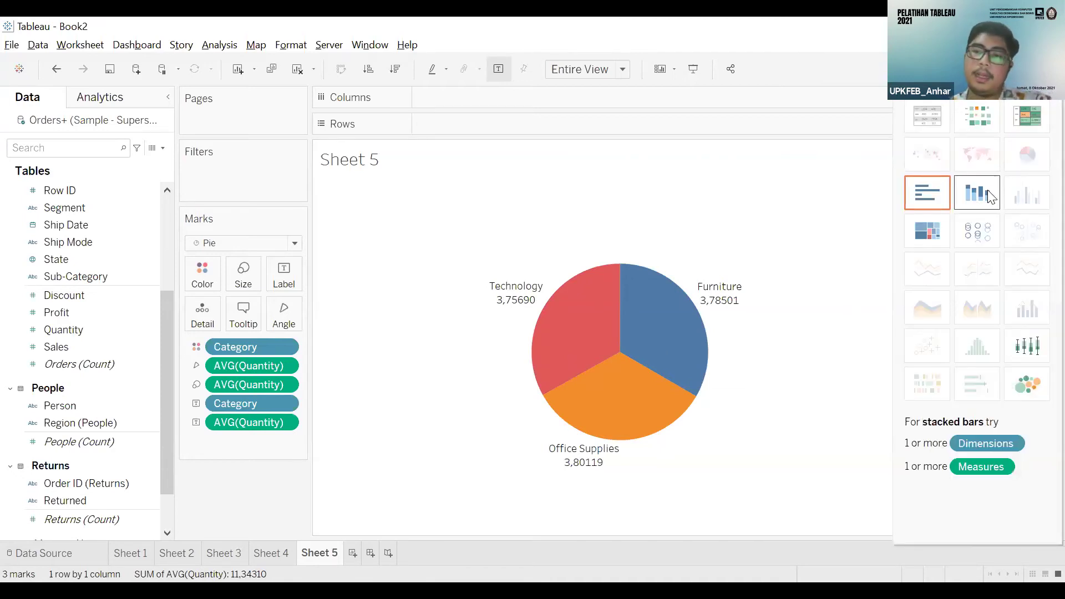
left_click(353, 553)
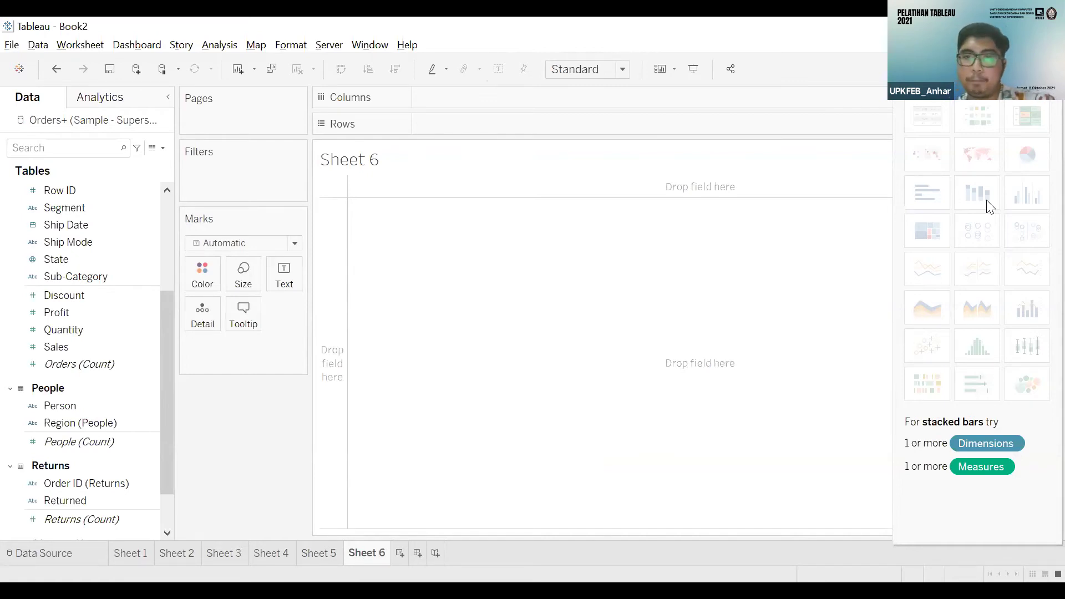
left_click(115, 333)
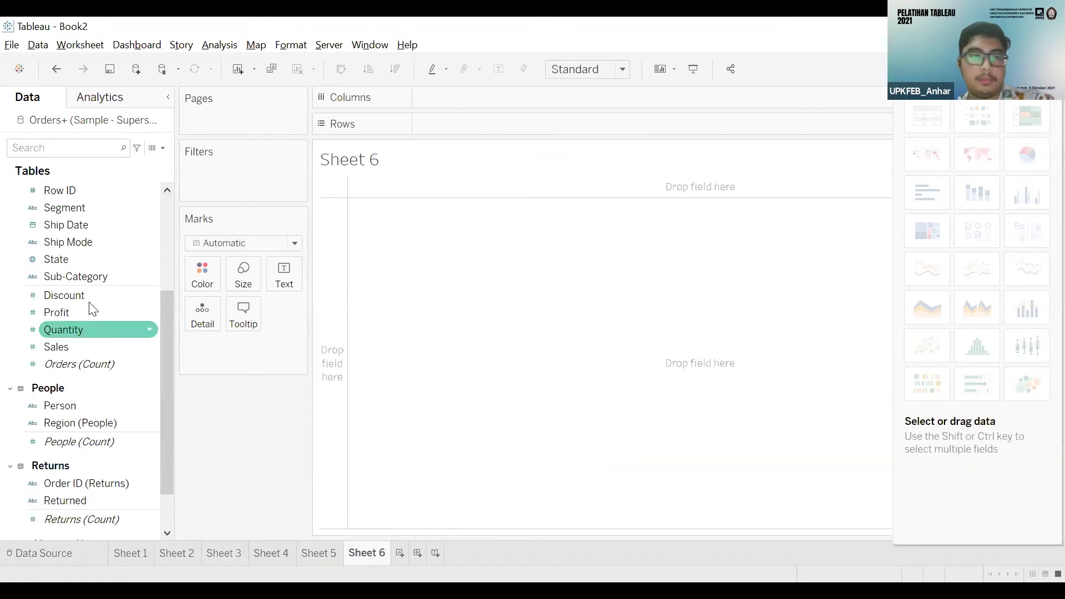
scroll(120, 212, "up", 4)
double_click(118, 207)
- Add Sales to the Category table as text values
left_click(101, 413)
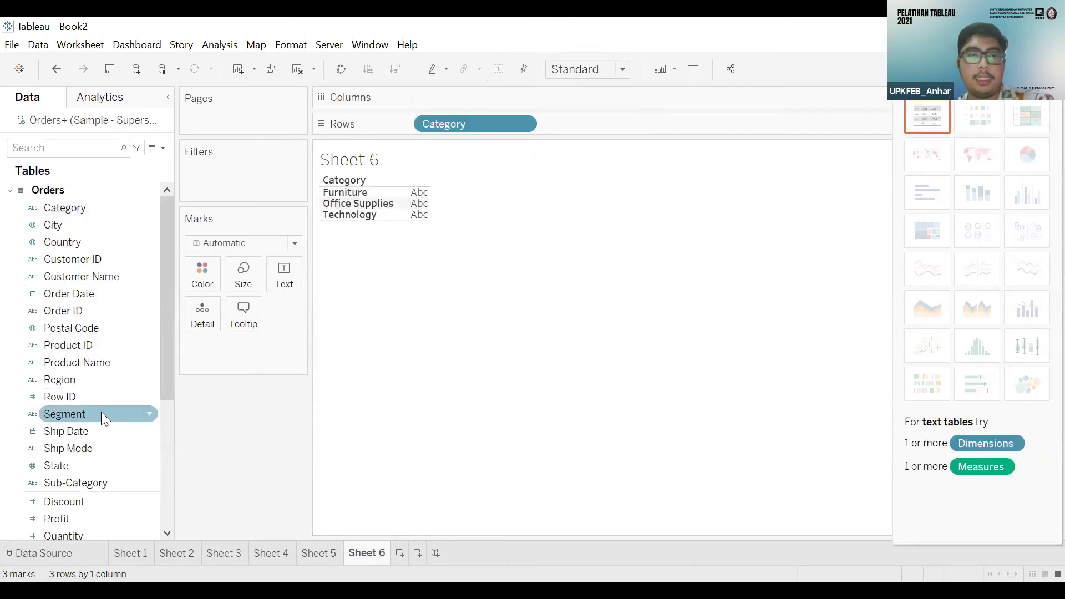
scroll(98, 414, "down", 2)
left_click(70, 415)
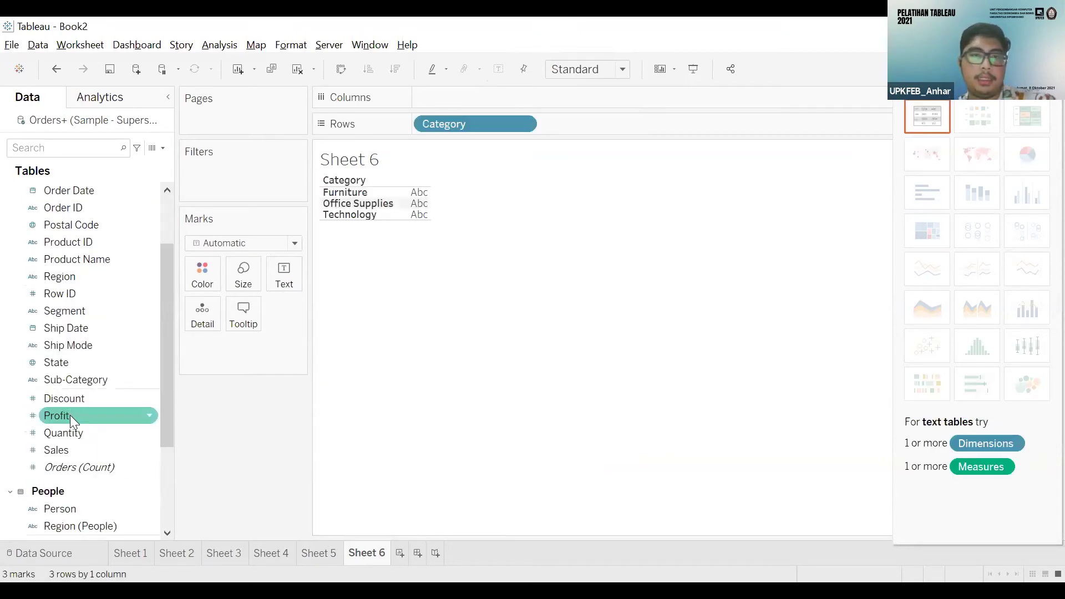
left_click(73, 450)
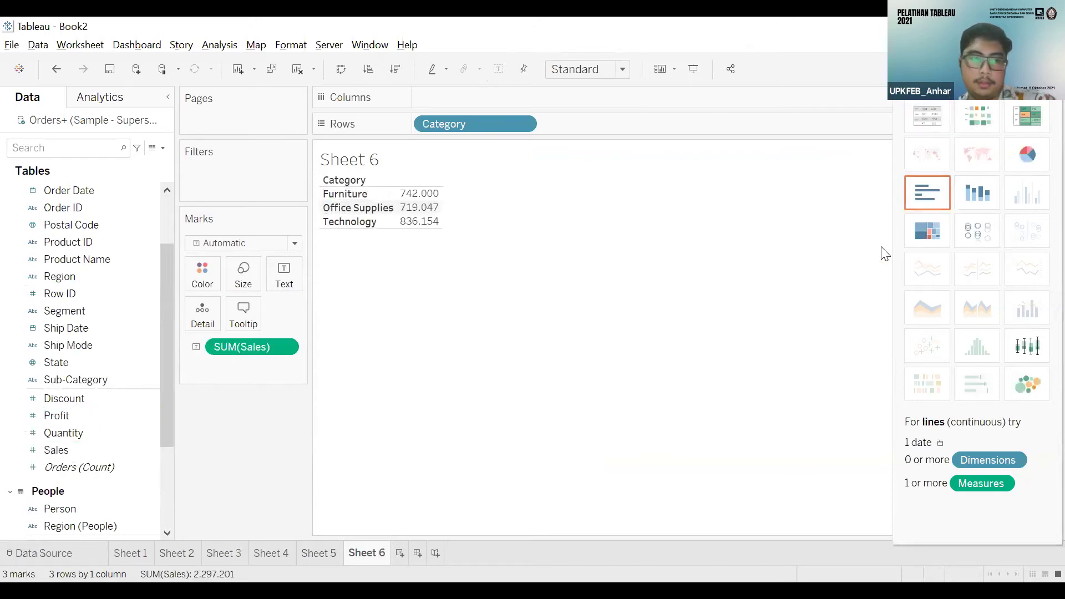
- Remove Sales from the table and chart Quantity by Category as stacked bars
right_click(283, 348)
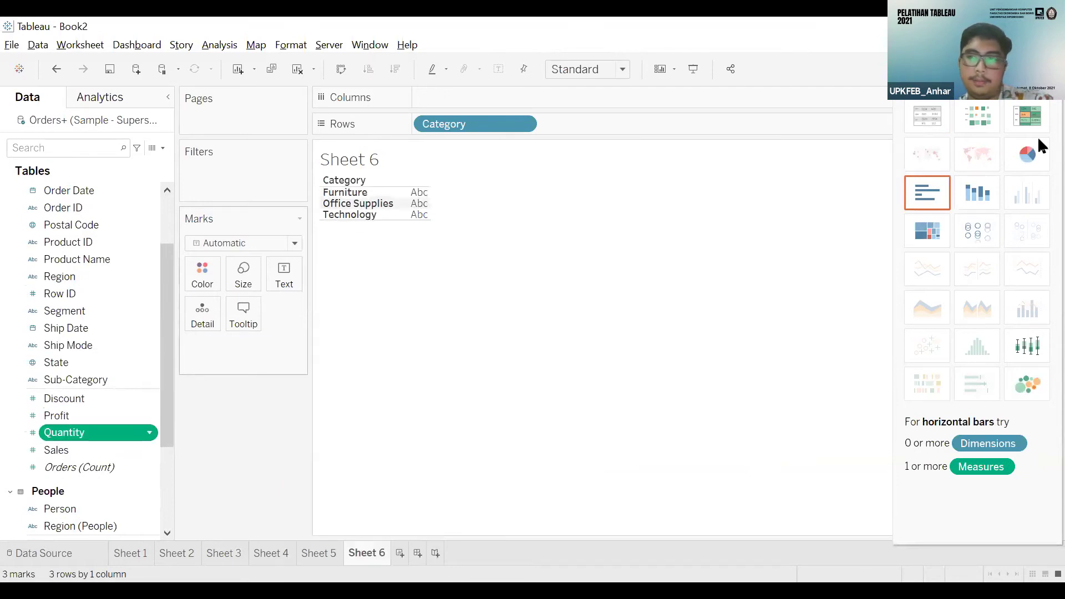
left_click(986, 200)
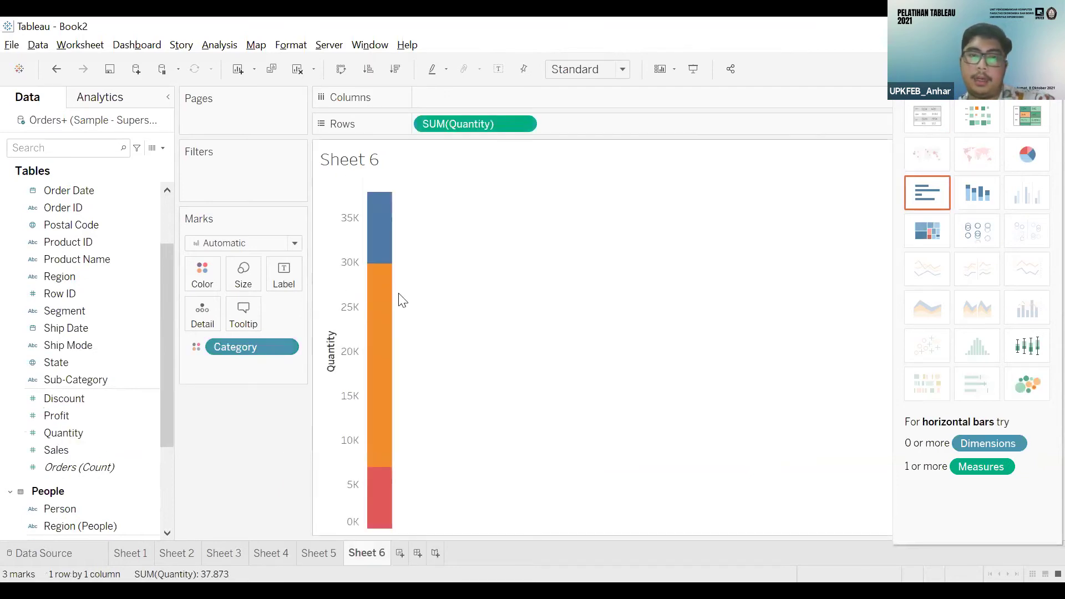
- Add Sales to the rows next to Quantity and compare the Category segments in both stacked bars
mouse_move(380, 209)
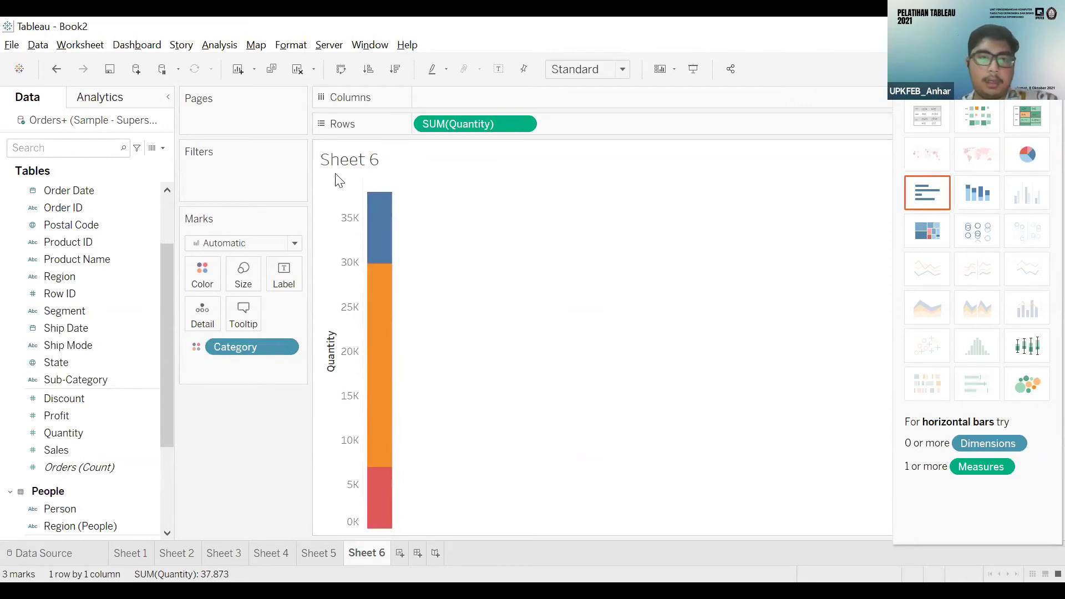
left_click(219, 347)
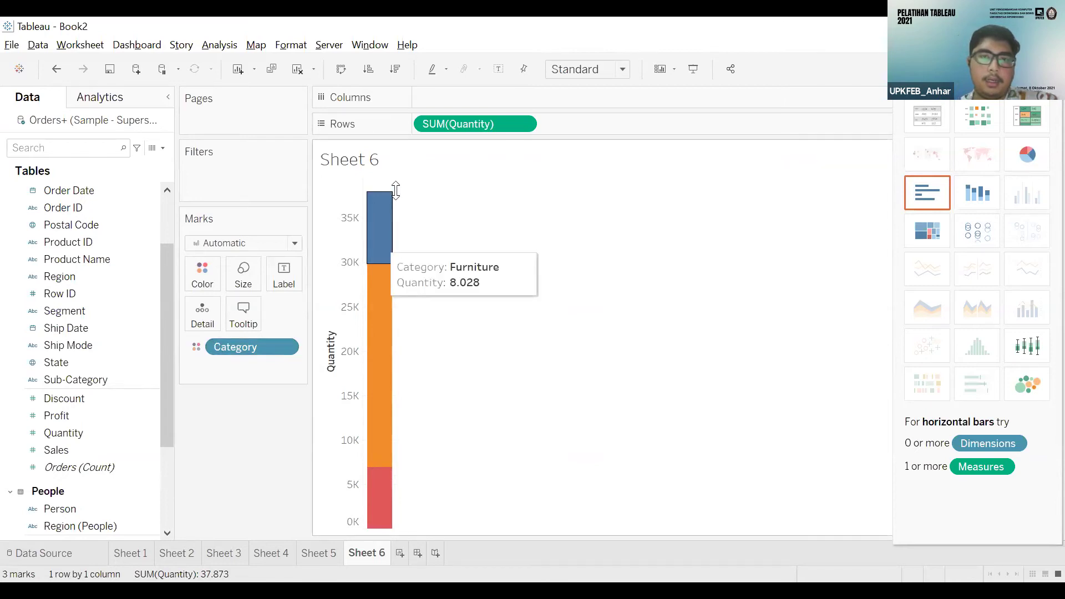
left_click(433, 124)
left_click(83, 454)
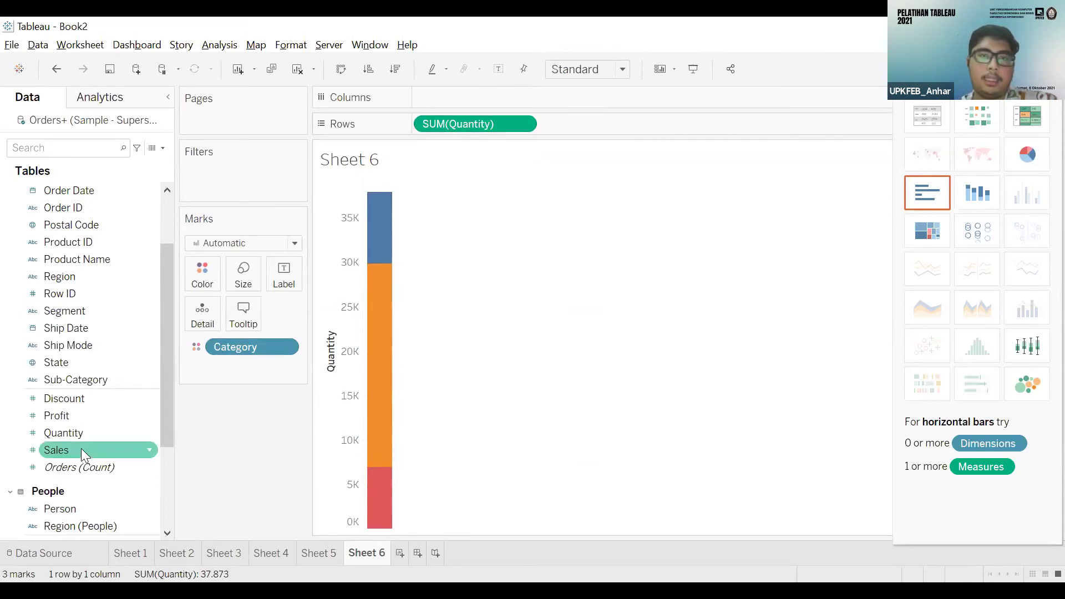
left_click_drag(598, 130, 697, 125)
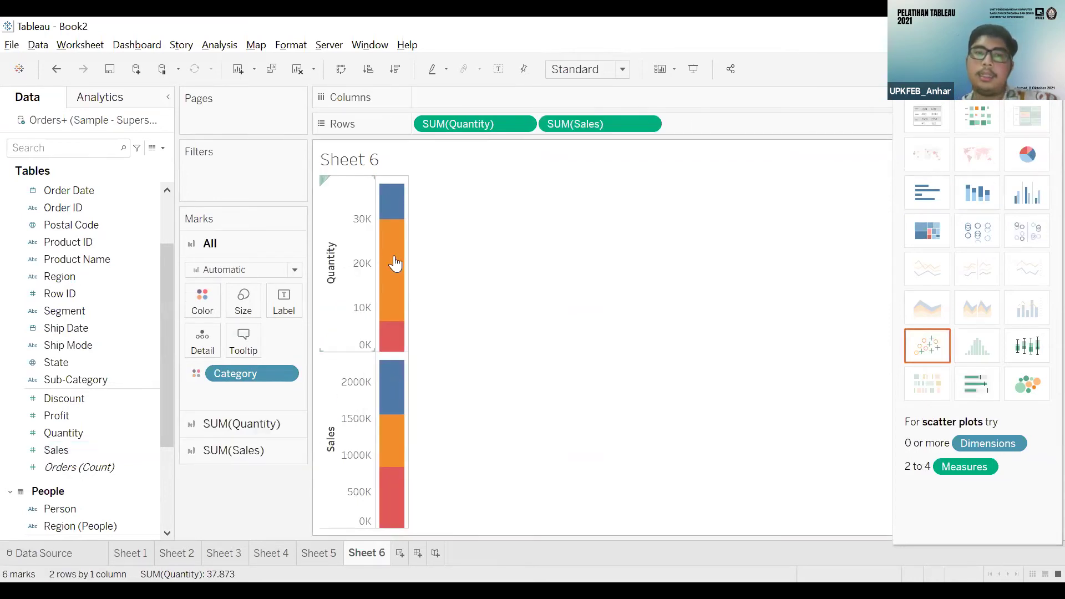
mouse_move(401, 400)
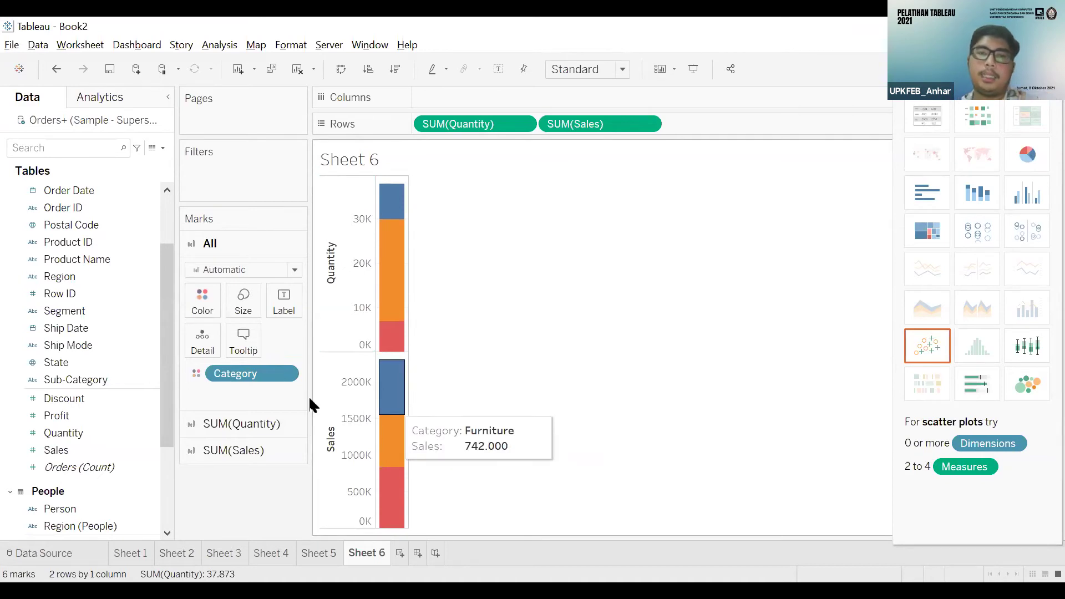
mouse_move(386, 330)
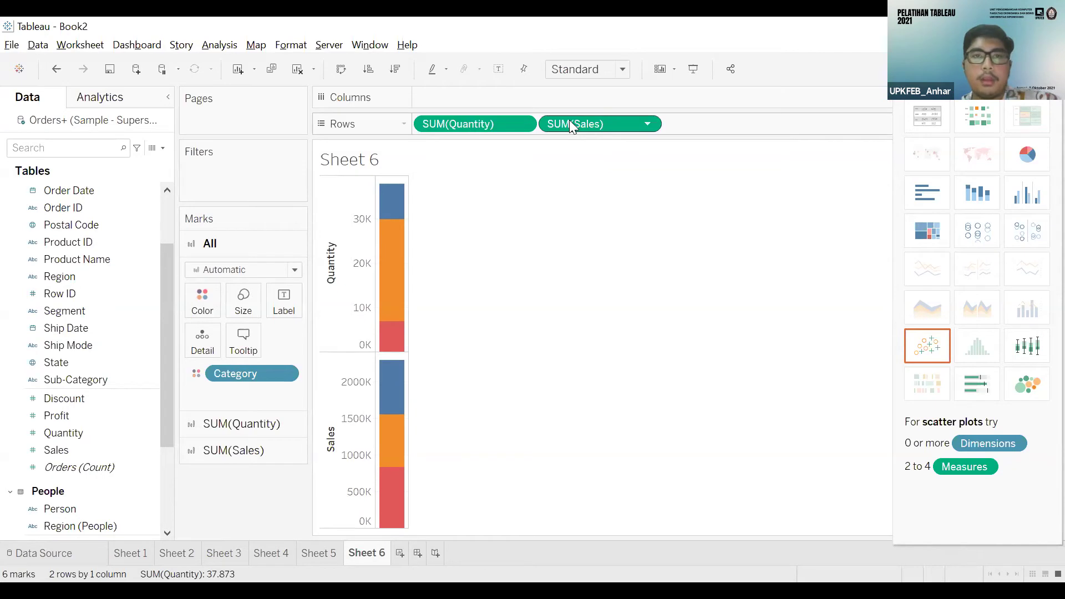
- Try swapping the rows and columns, restore the vertical layout, and remove Sales from the rows
left_click(341, 69)
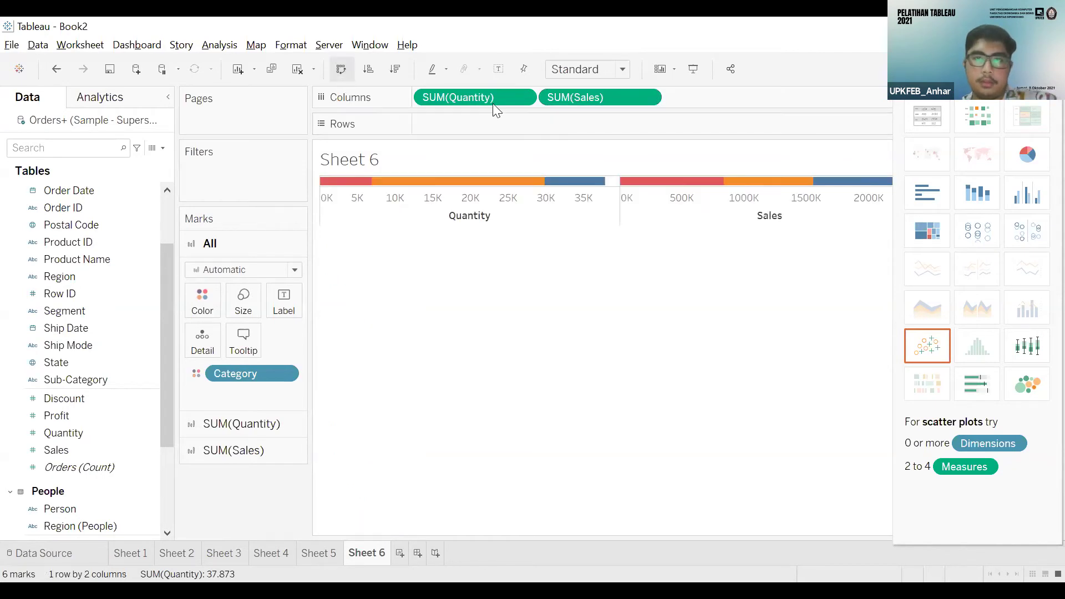
key("ctrl+w")
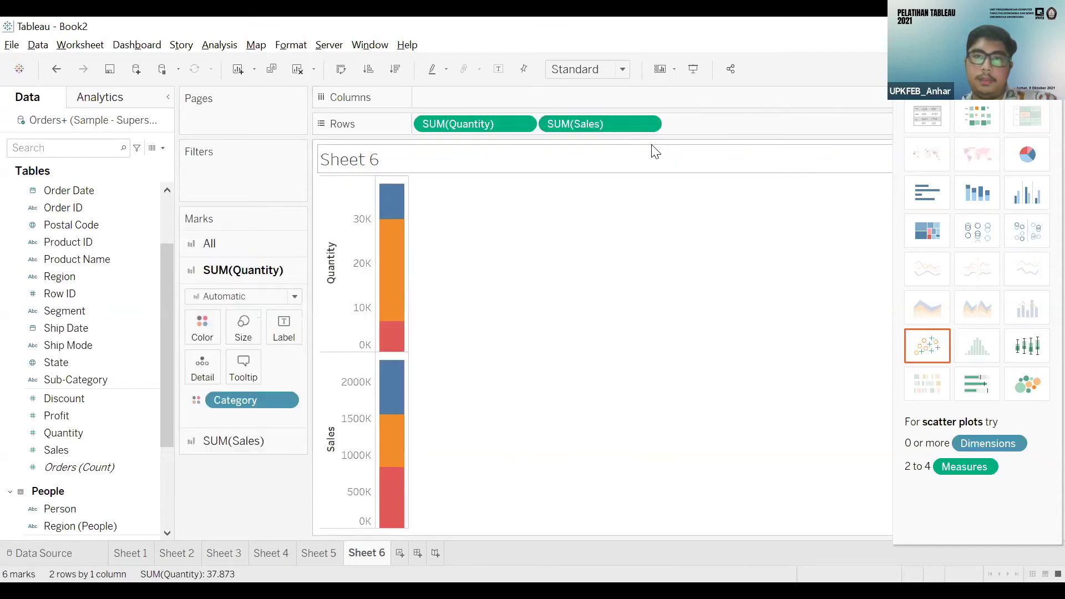
left_click(697, 447)
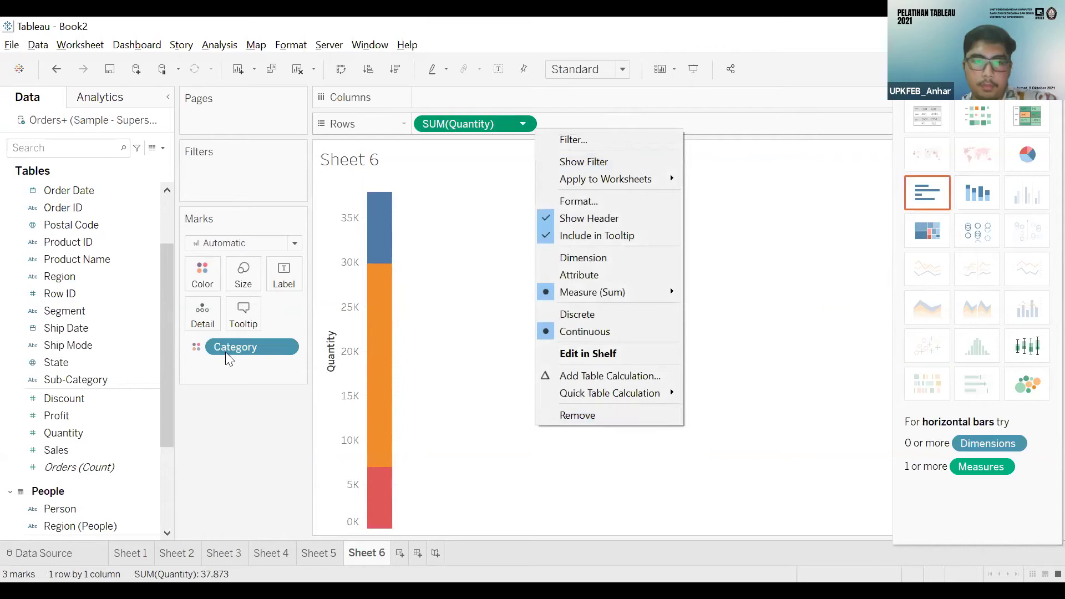
left_click(467, 175)
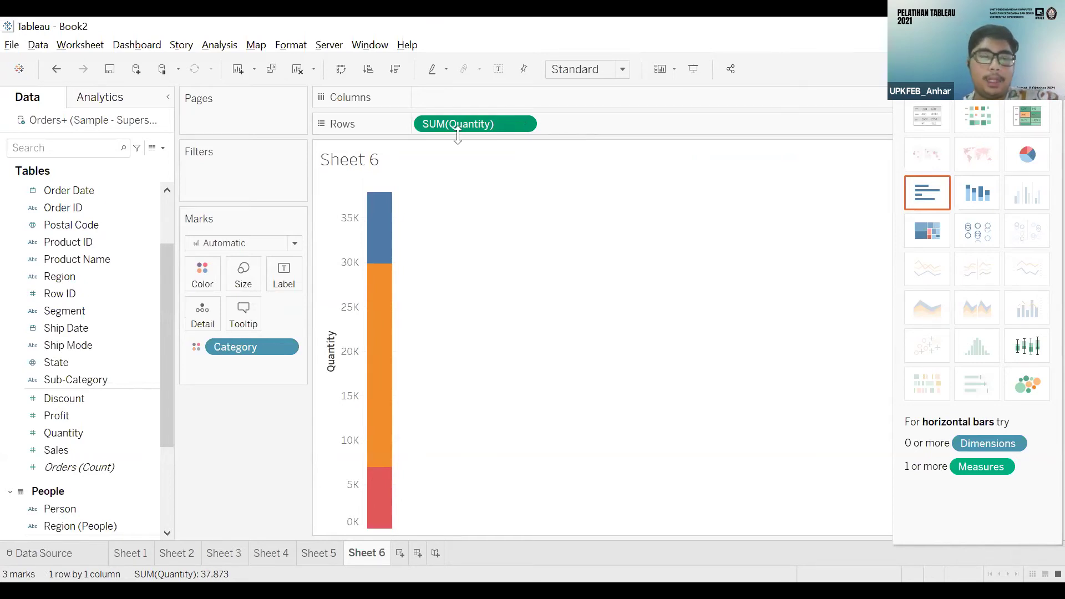
left_click_drag(264, 347, 532, 152)
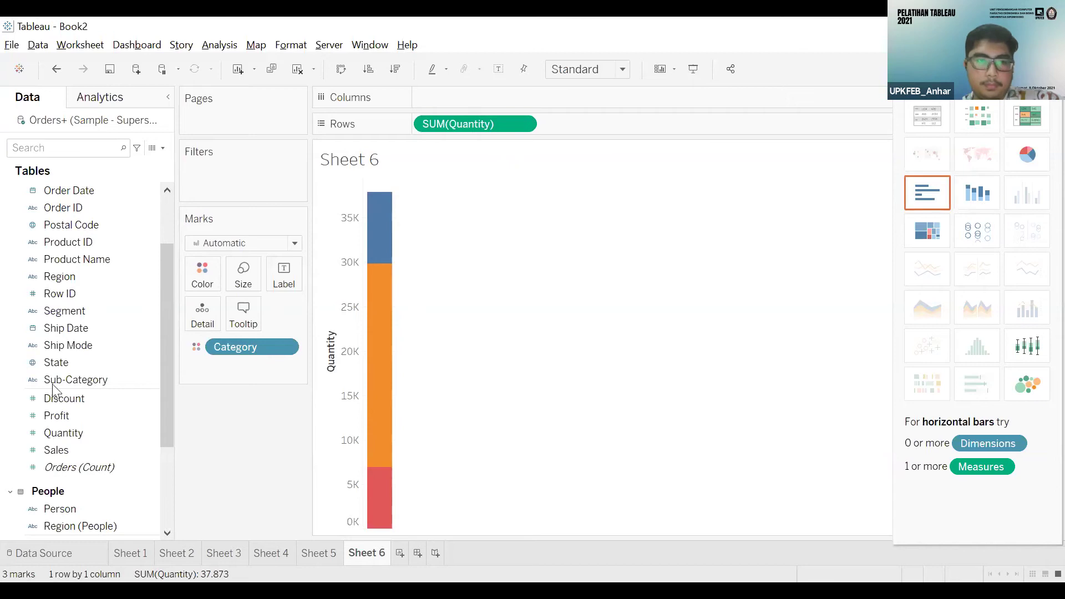
- Add Sales to the marks of the Quantity chart and apply the stacked bars chart type
left_click(54, 416)
left_click(56, 451)
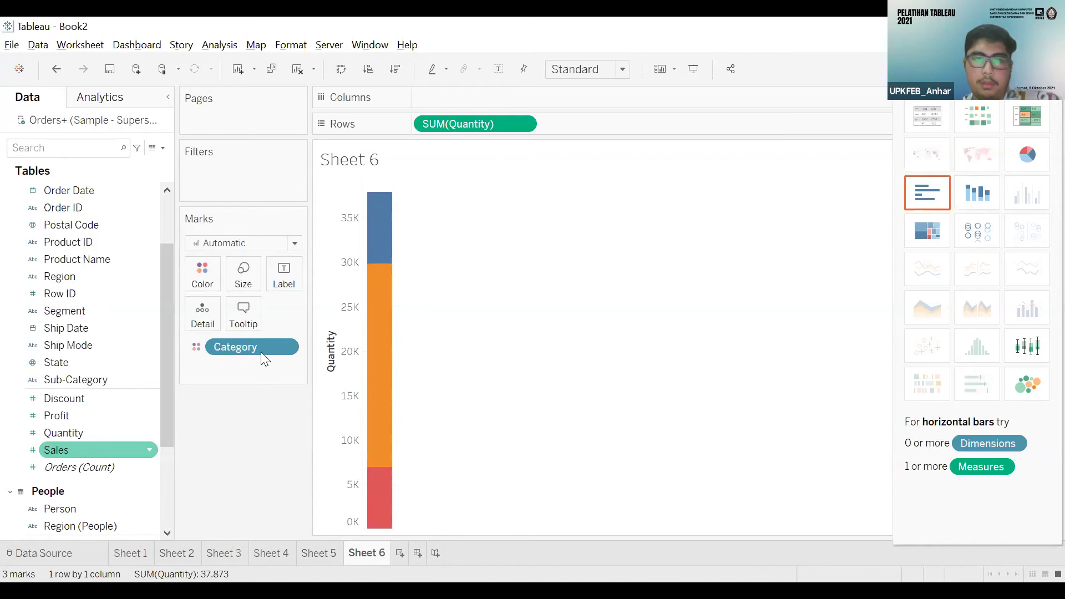
left_click_drag(255, 394, 269, 367)
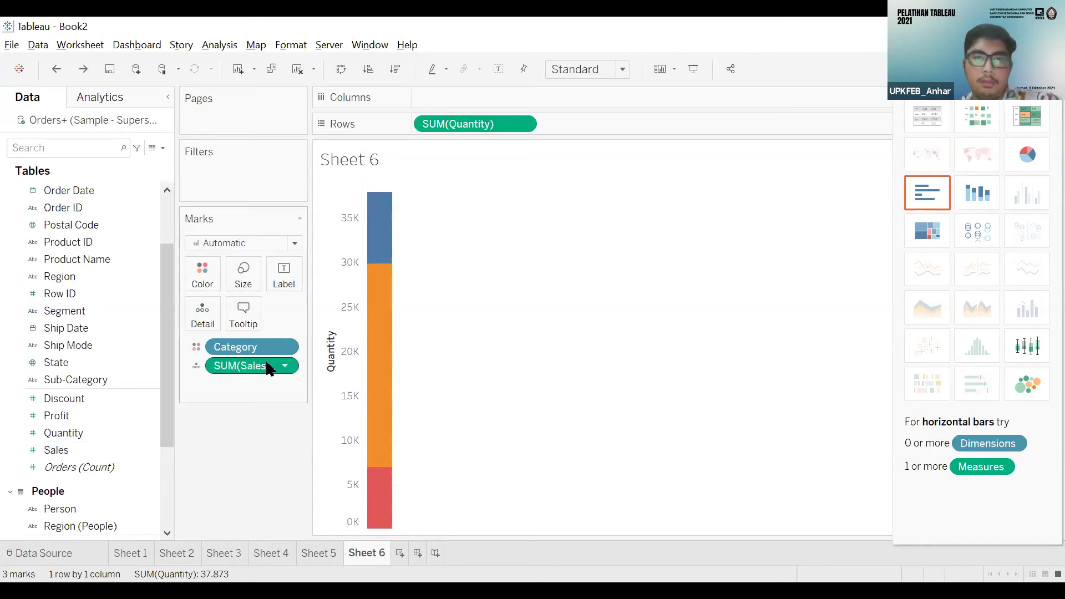
left_click(979, 205)
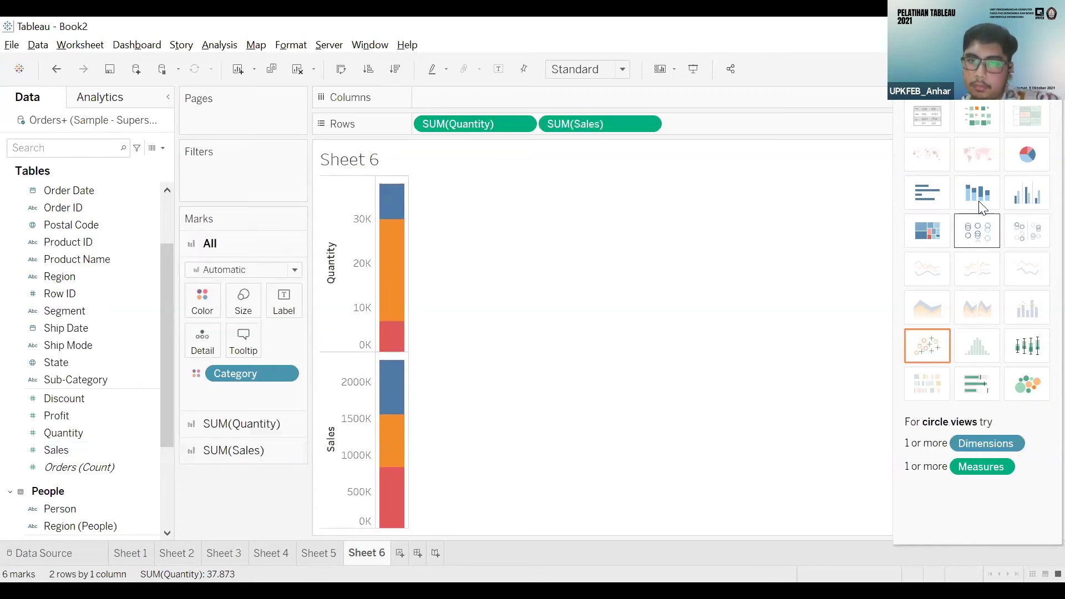
mouse_move(402, 284)
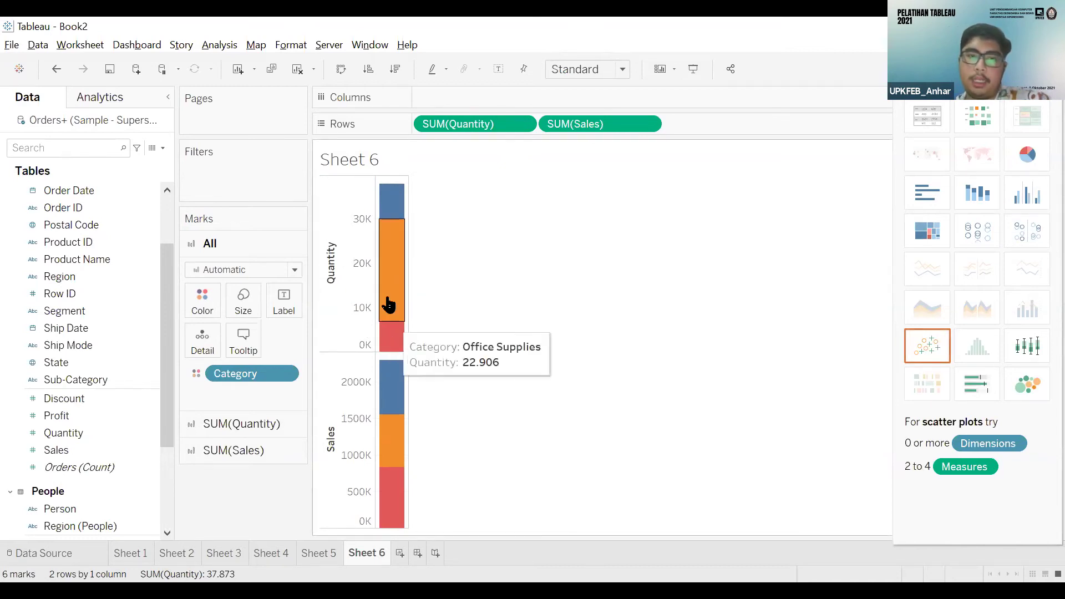
- Keep only the Technology category in the stacked bars, then remove that Category filter
left_click(401, 340)
left_click(402, 341)
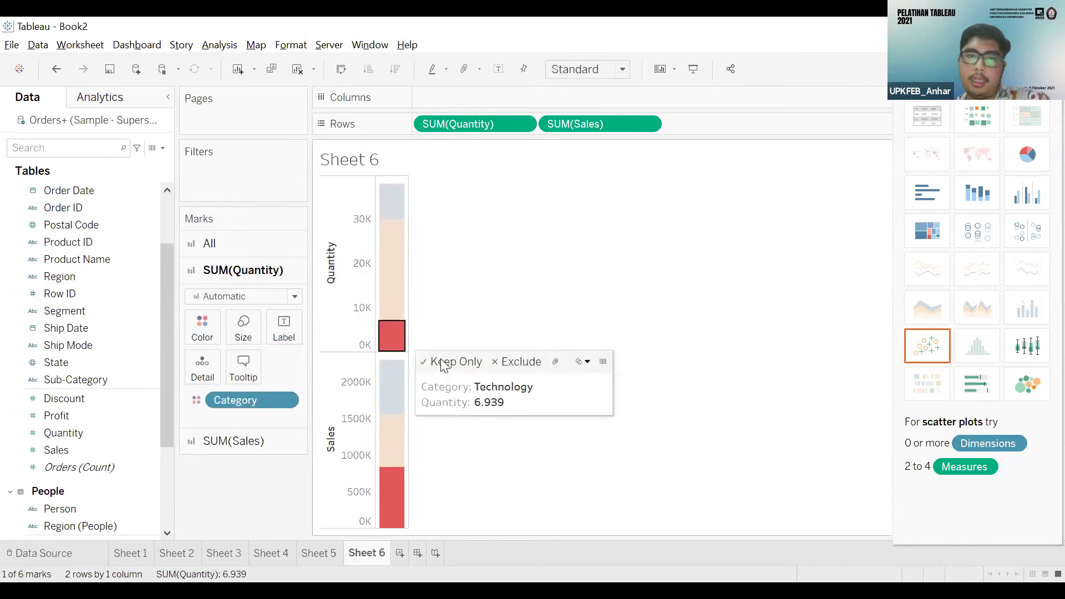
left_click(450, 360)
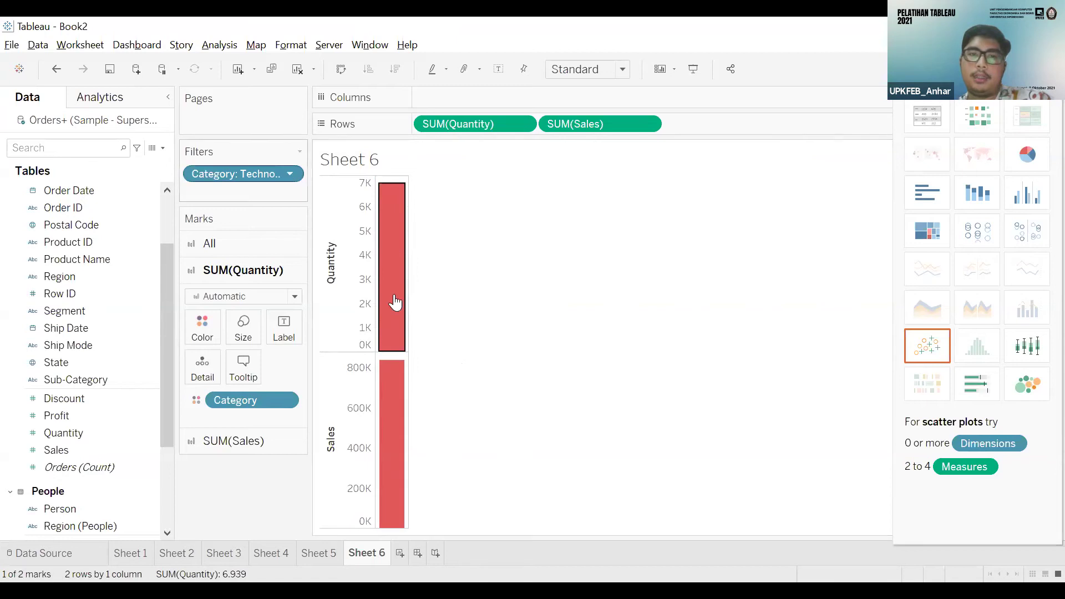
left_click(290, 173)
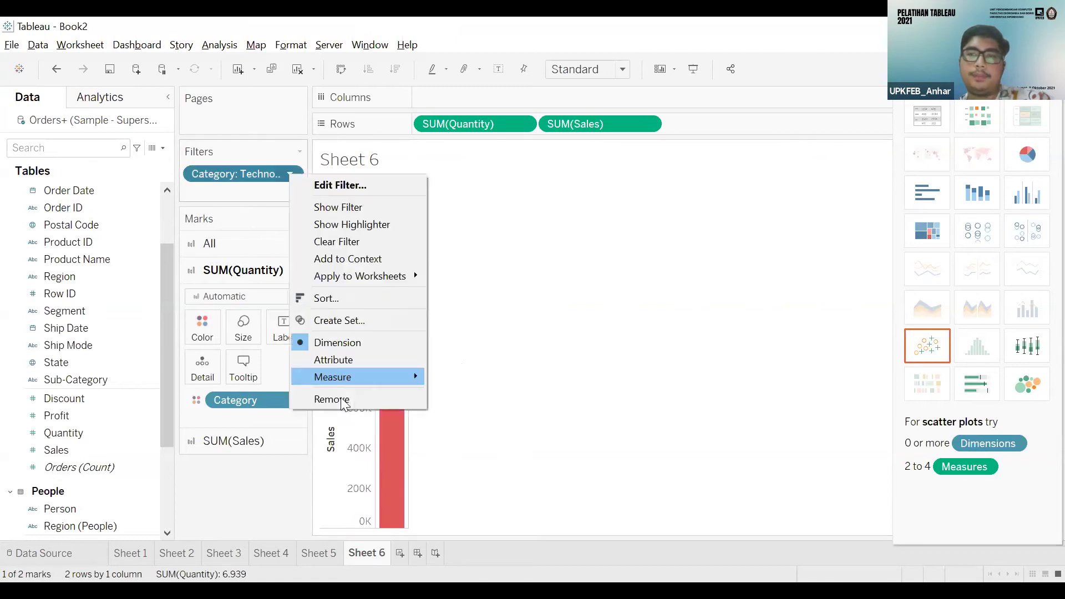
left_click(388, 242)
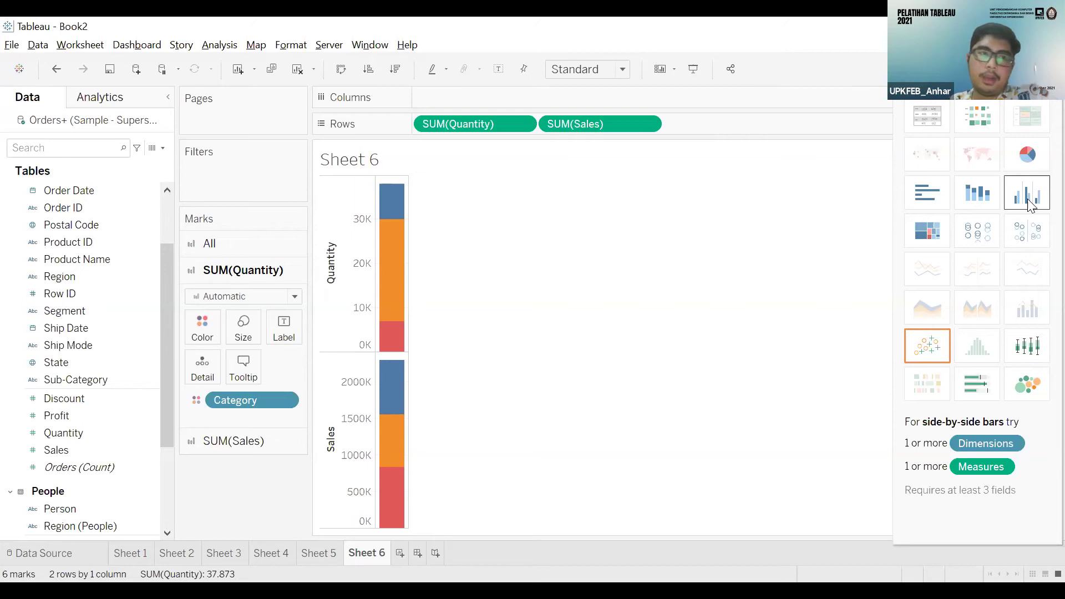
- Convert the chart to side-by-side bars by Category, then remove Sales and Quantity from it
scroll(87, 212, "up", 2)
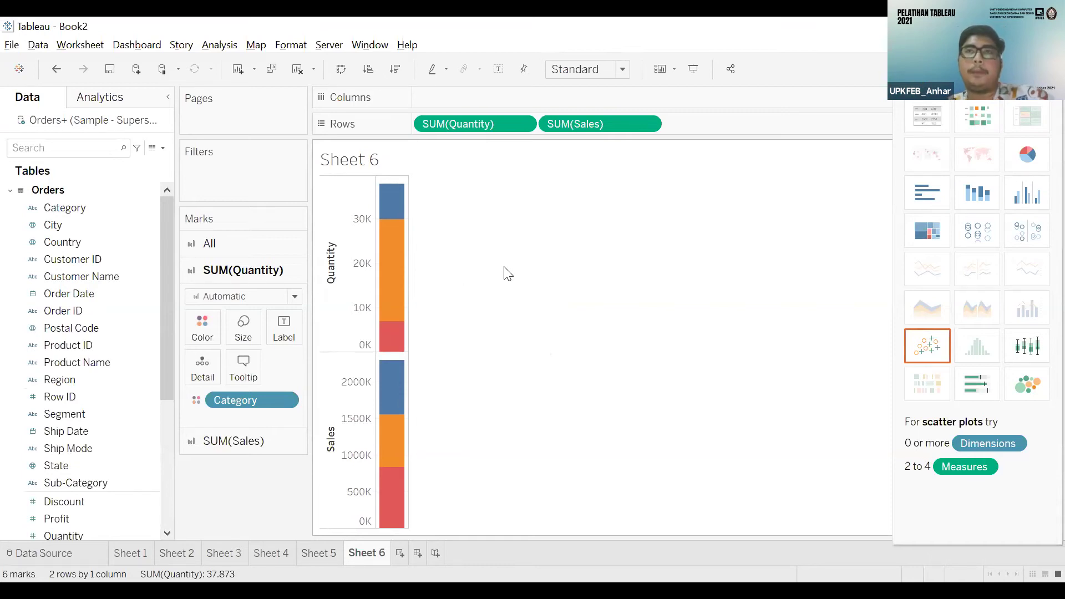
left_click(1003, 190)
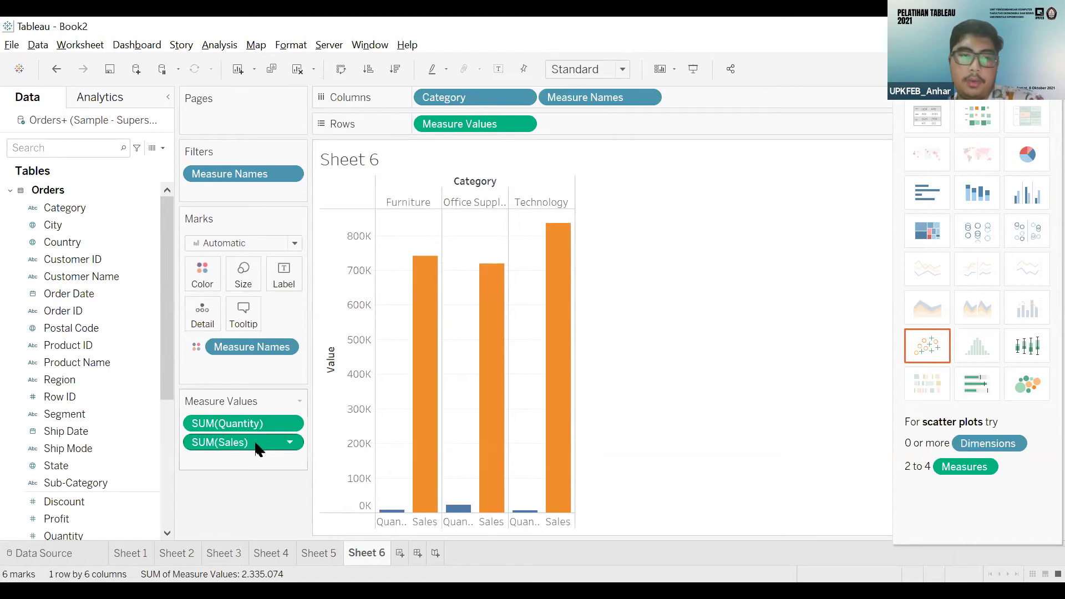
left_click(290, 442)
left_click(315, 598)
right_click(519, 120)
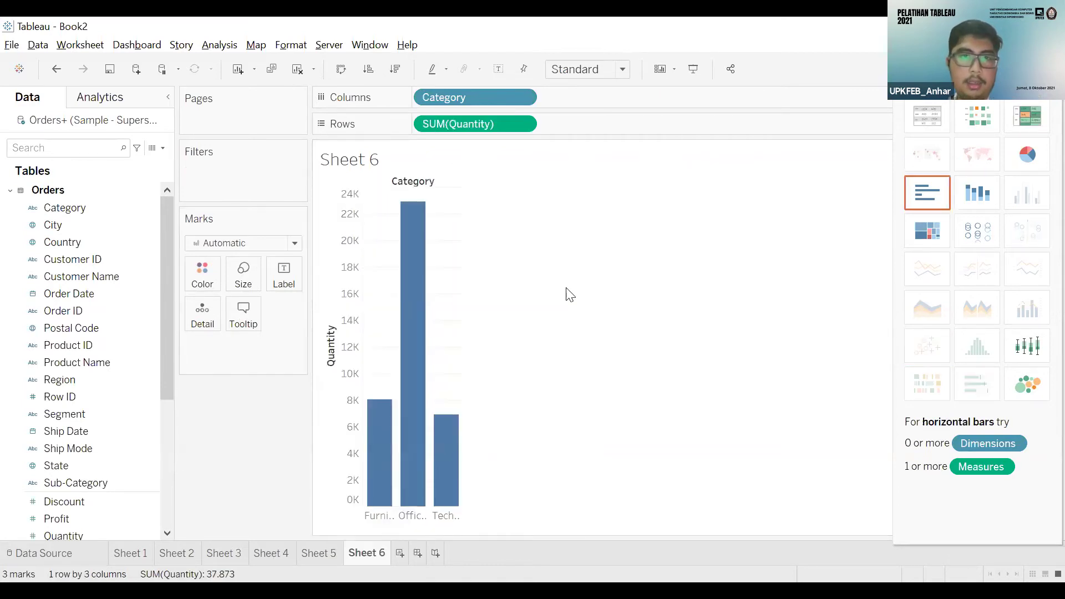
left_click(561, 406)
- Add Sales and Profit as measures and show them as side-by-side bars per Category
scroll(79, 466, "down", 2)
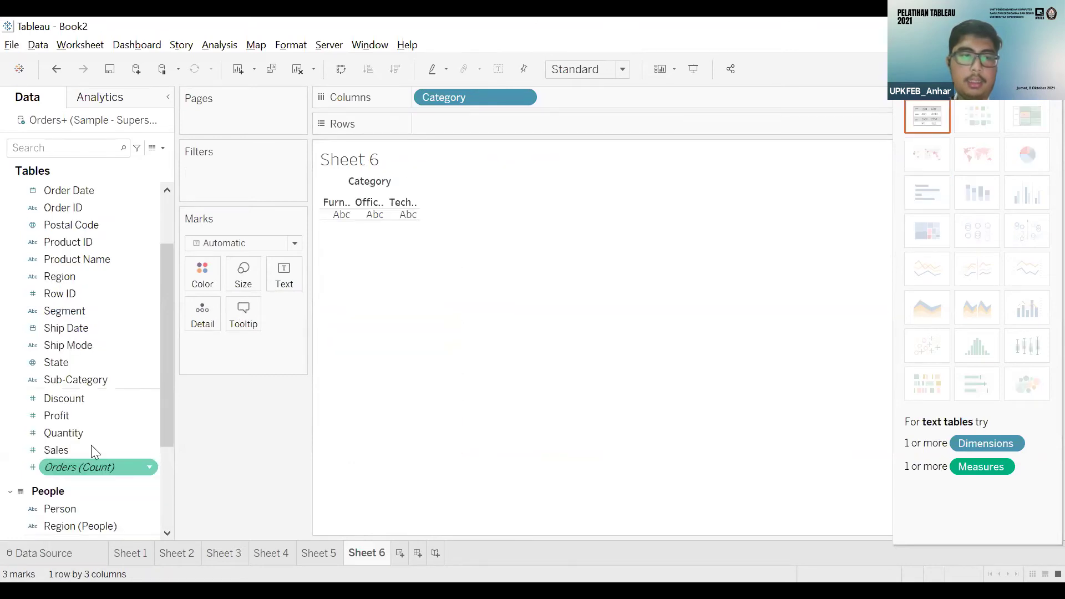
left_click(89, 446)
double_click(92, 419)
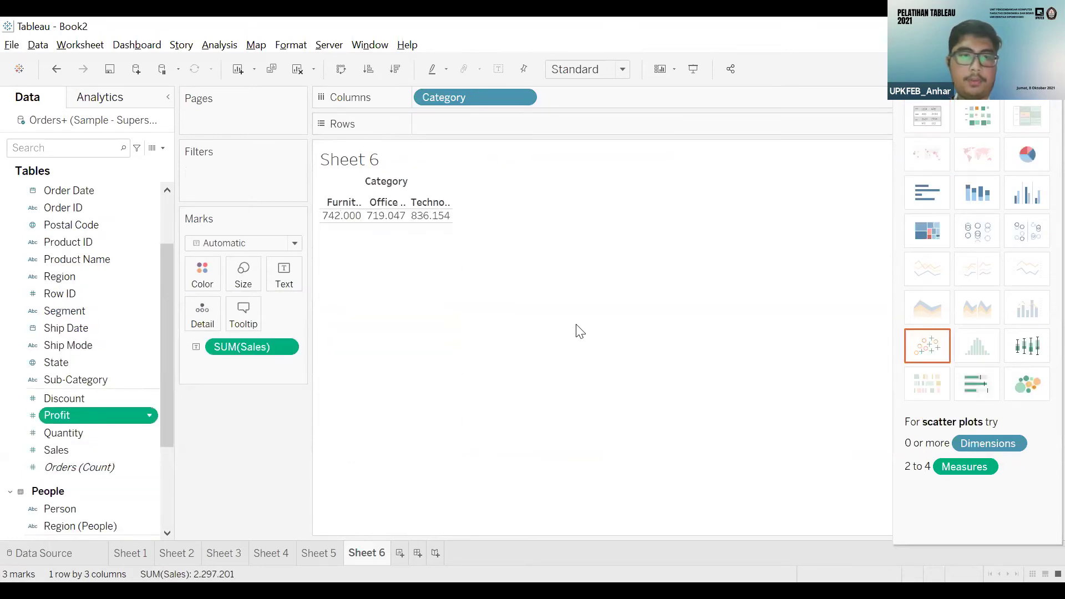
left_click(1022, 194)
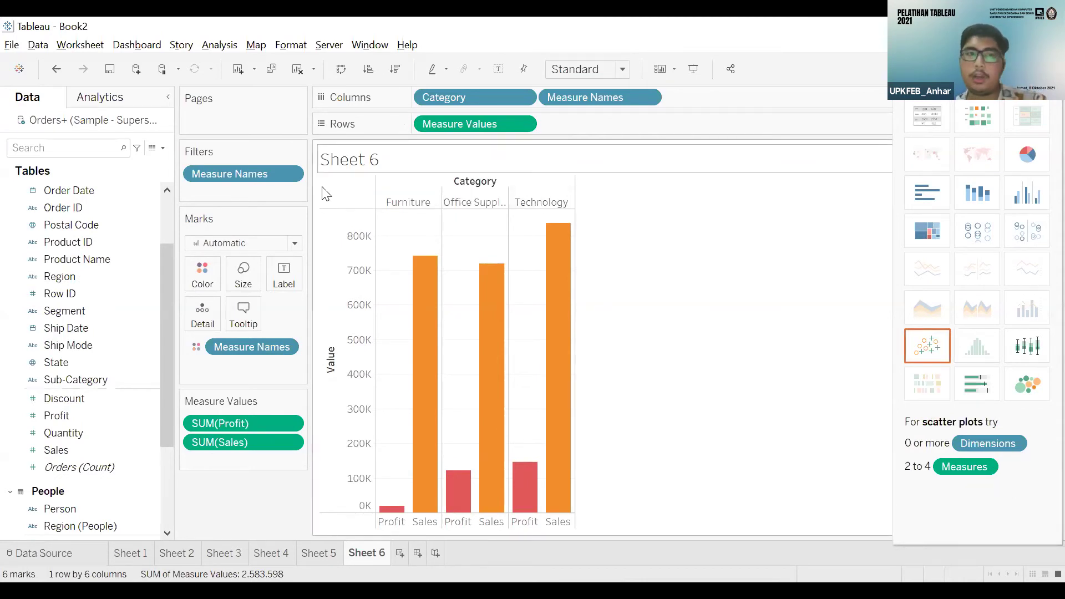
- Remove Category from the columns of the Profit and Sales bar chart
left_click(516, 100)
left_click(522, 97)
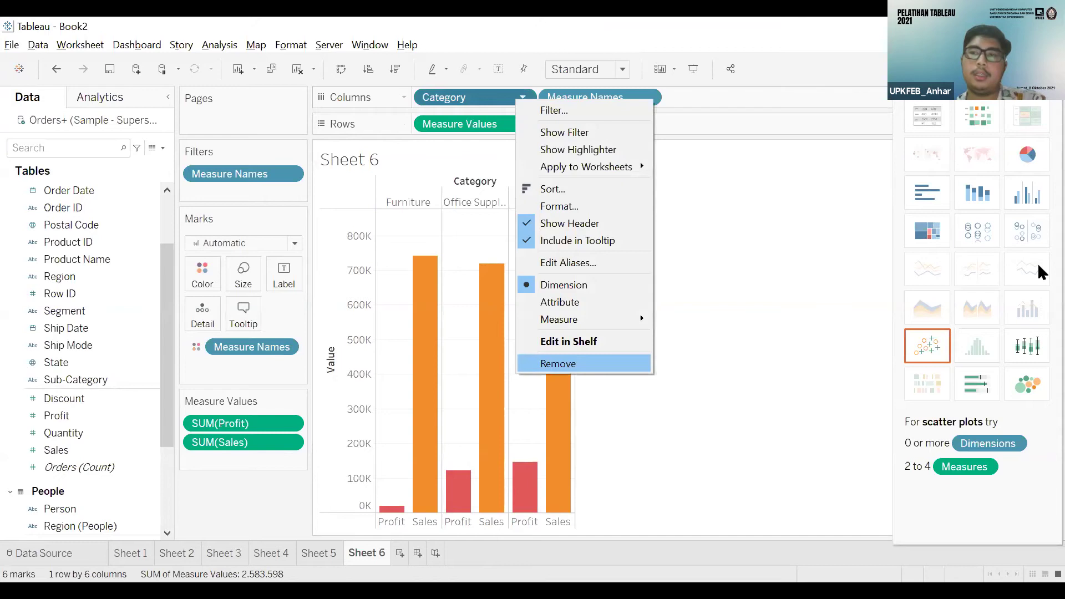
left_click(554, 361)
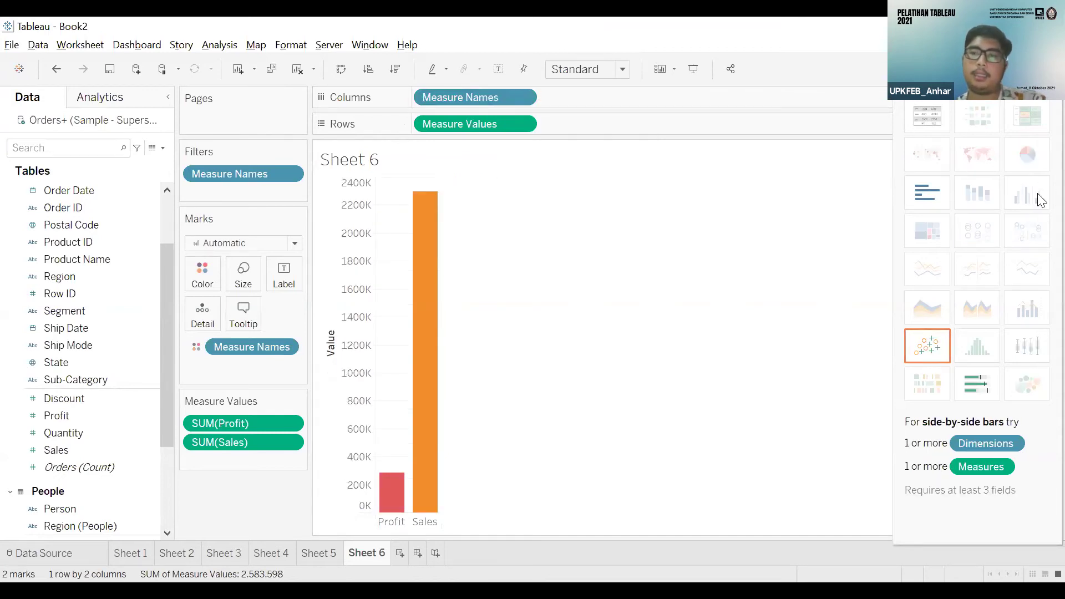
- Look through the fields of the Orders table for another dimension to combine with Profit and Sales
left_click(100, 226)
scroll(78, 211, "up", 2)
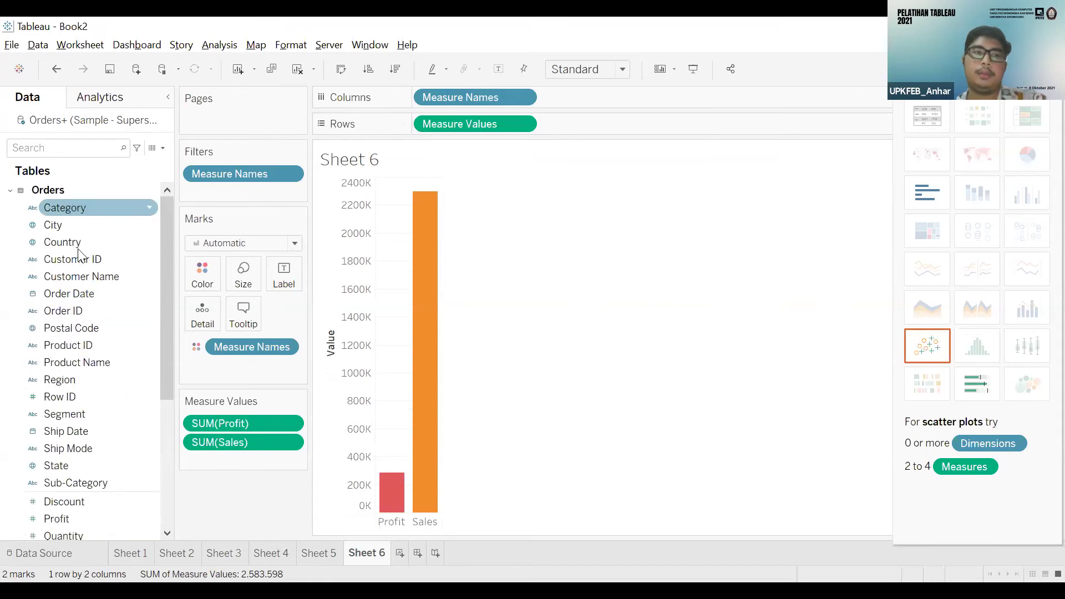
scroll(122, 194, "down", 2)
left_click(127, 281)
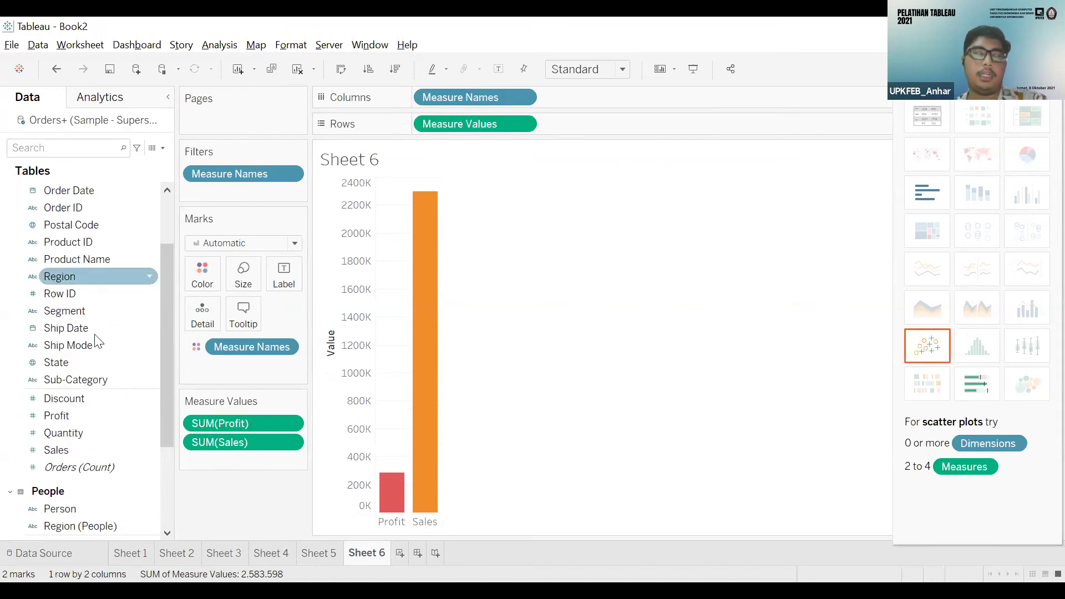
scroll(95, 338, "up", 2)
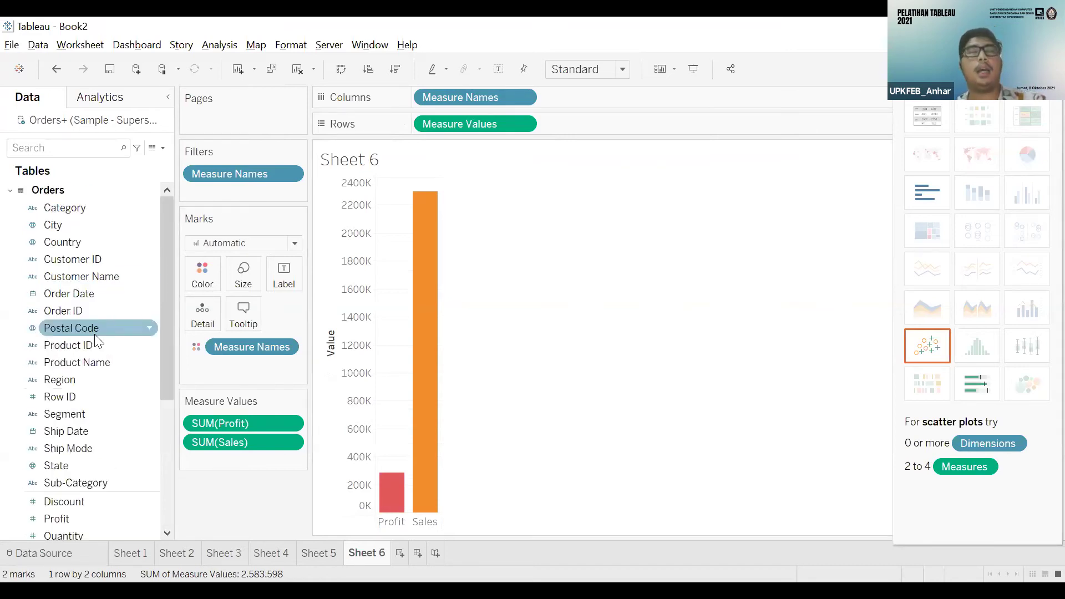
scroll(95, 343, "down", 1)
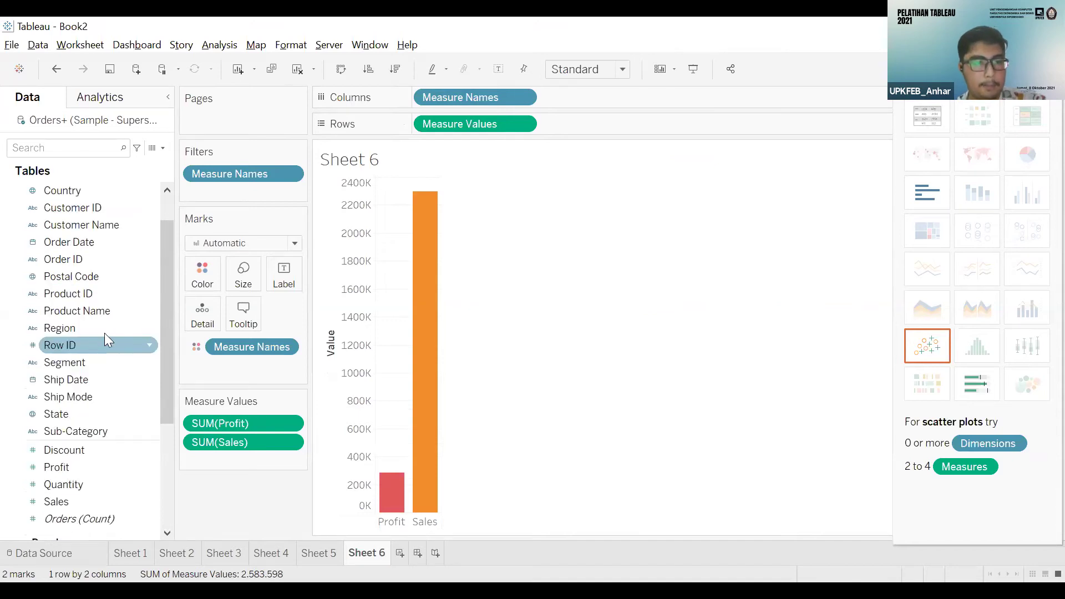
left_click(109, 314)
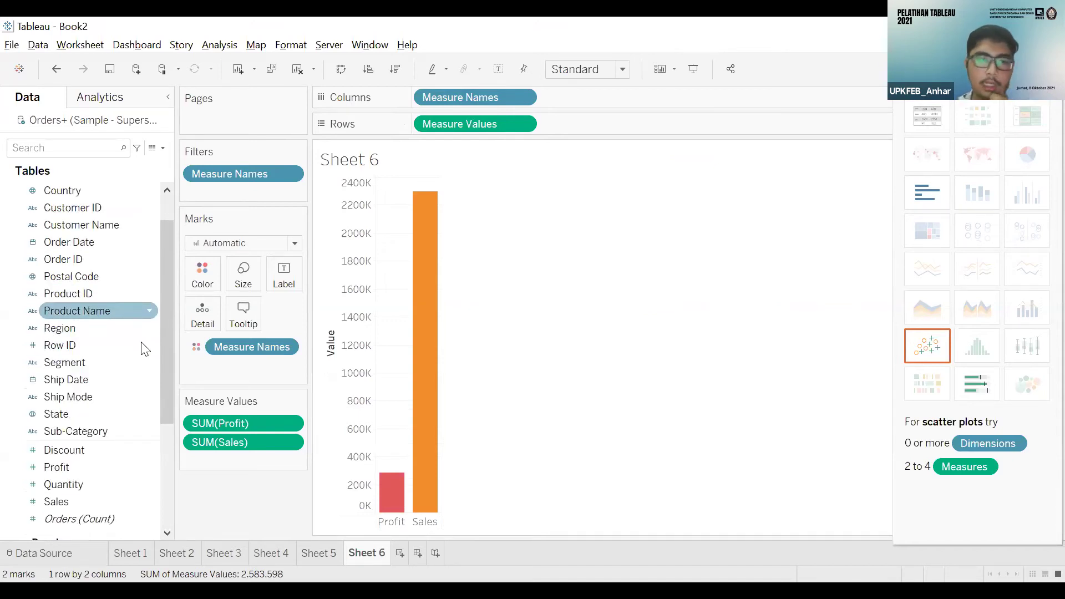
left_click(128, 363)
left_click(108, 379)
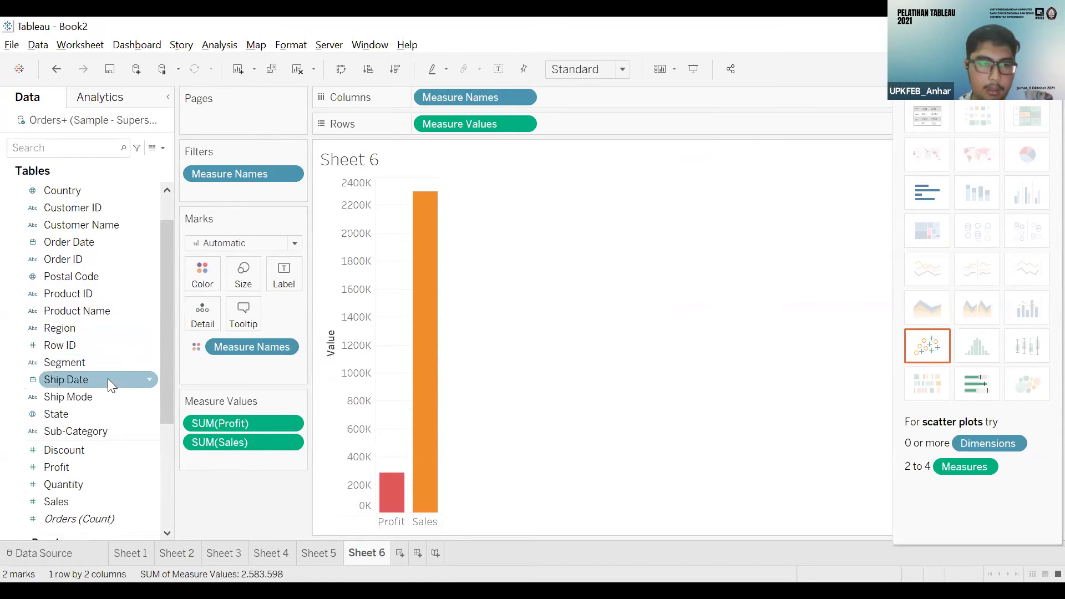
left_click(99, 395)
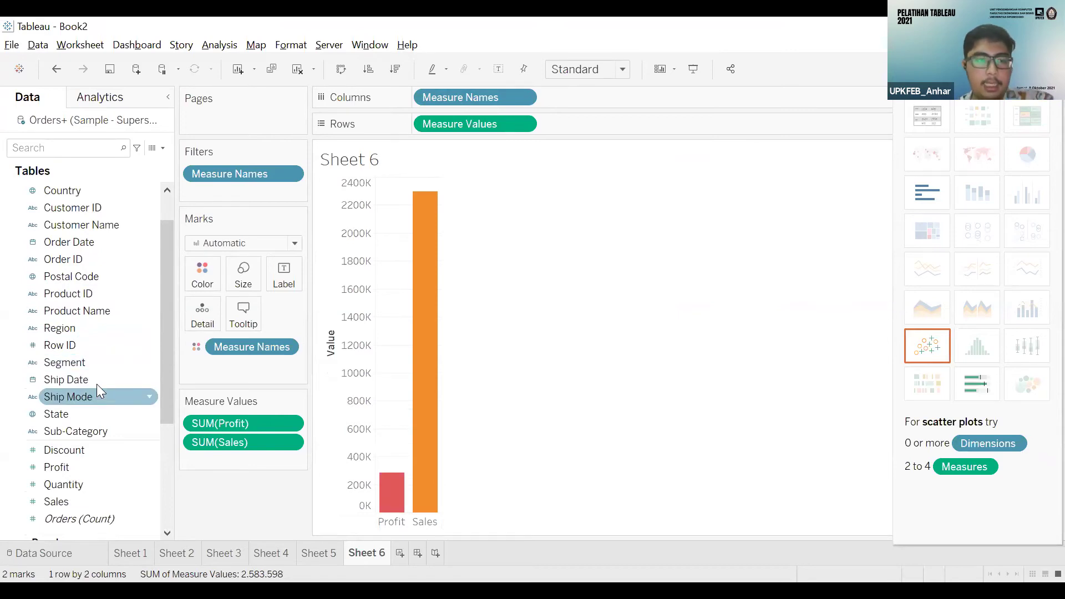
left_click(109, 209)
scroll(111, 214, "up", 3)
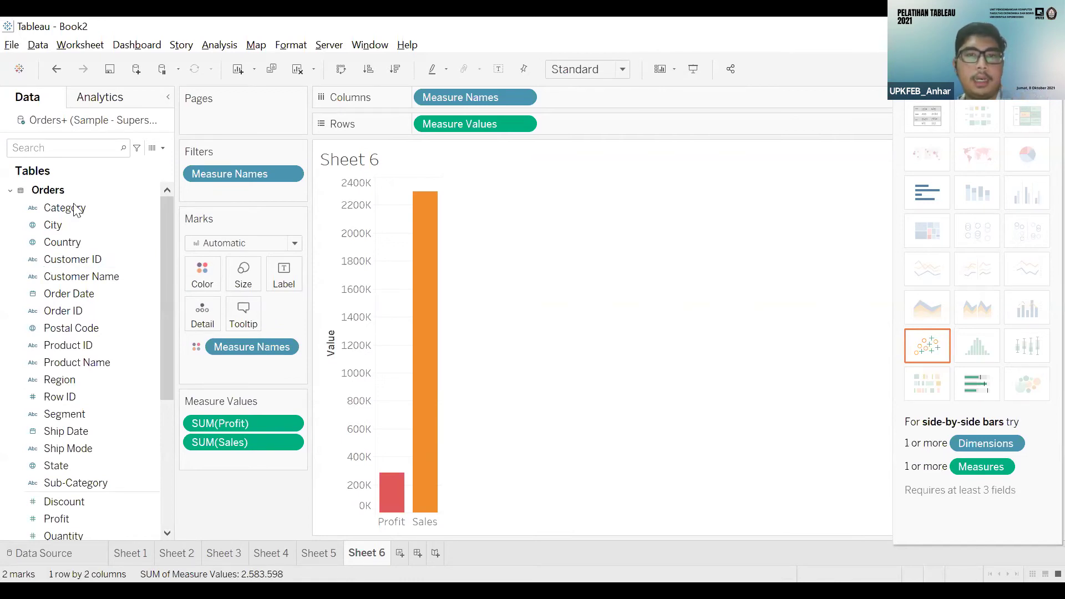
- Add Category back to the columns of the Profit and Sales side-by-side bars and view the colour legend
left_click(1025, 200)
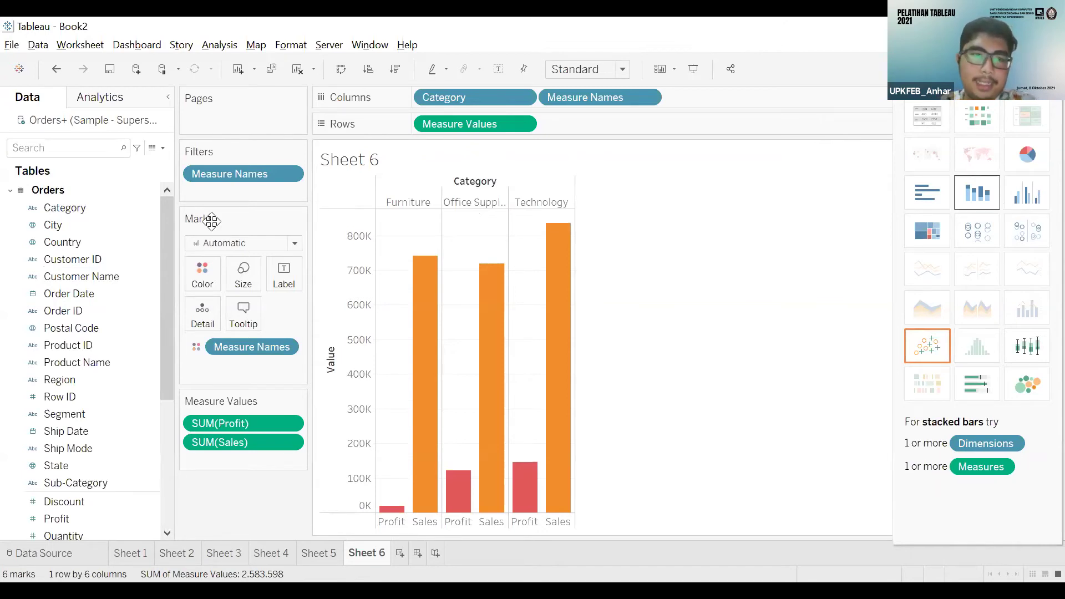
scroll(104, 231, "down", 5)
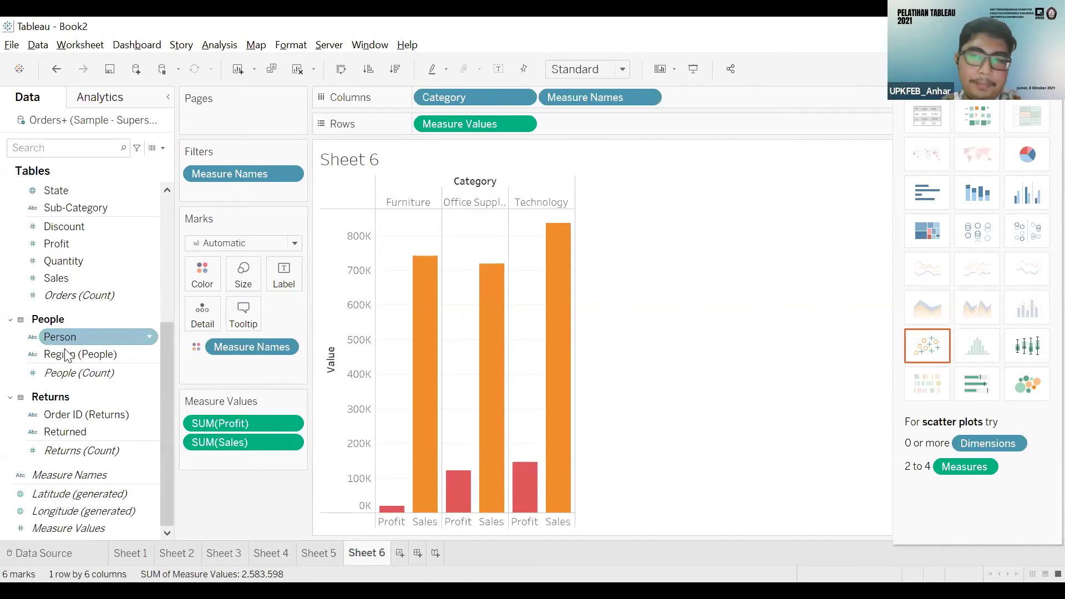
scroll(66, 350, "up", 5)
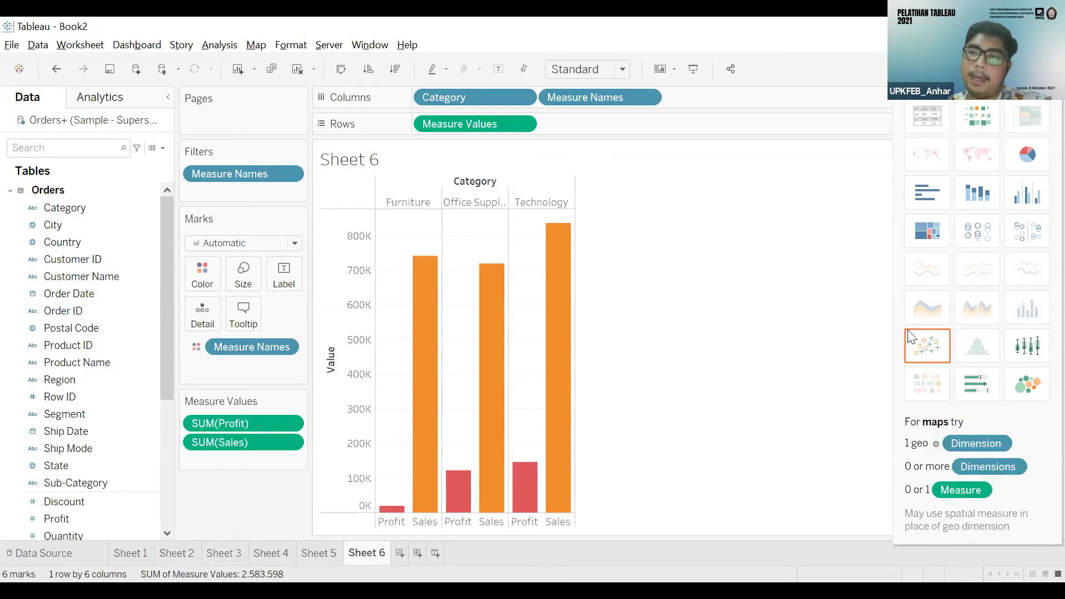
left_click(1042, 69)
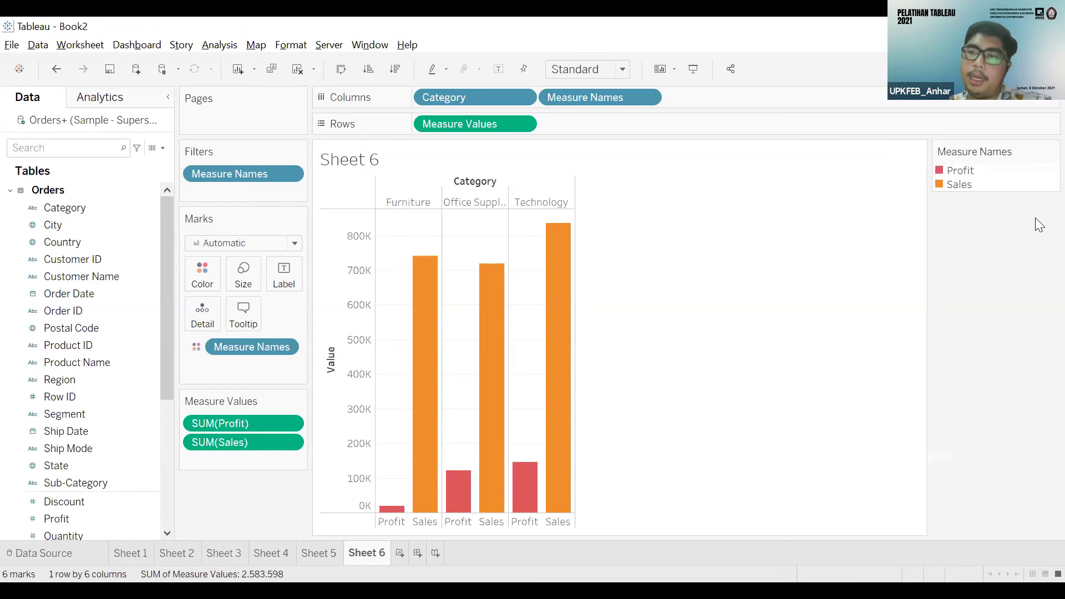
left_click(1042, 69)
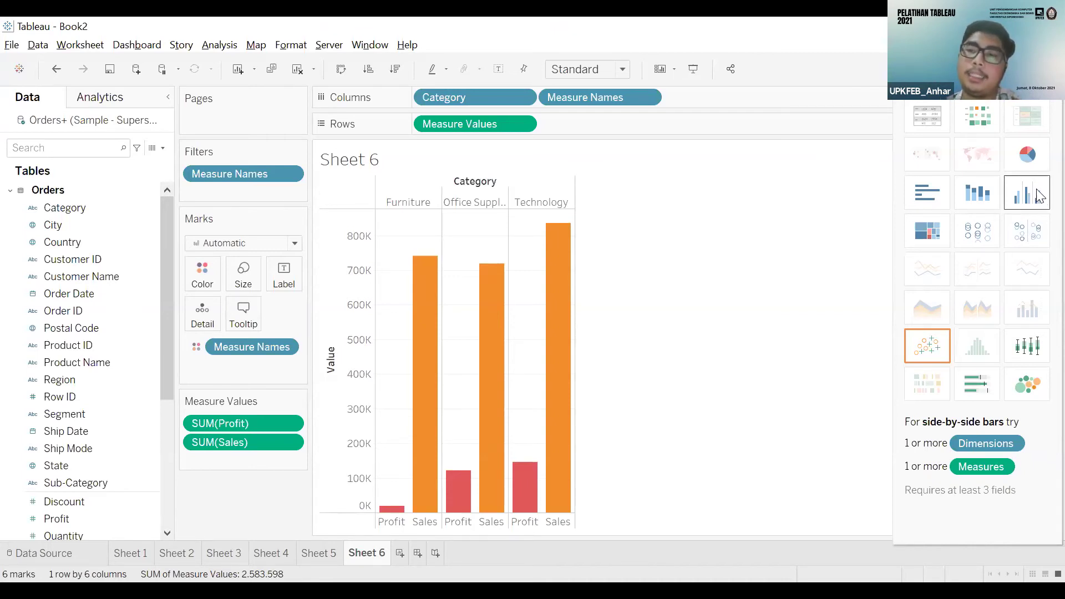
- Convert the side-by-side bars to a treemap and remove Category from its marks
left_click(916, 244)
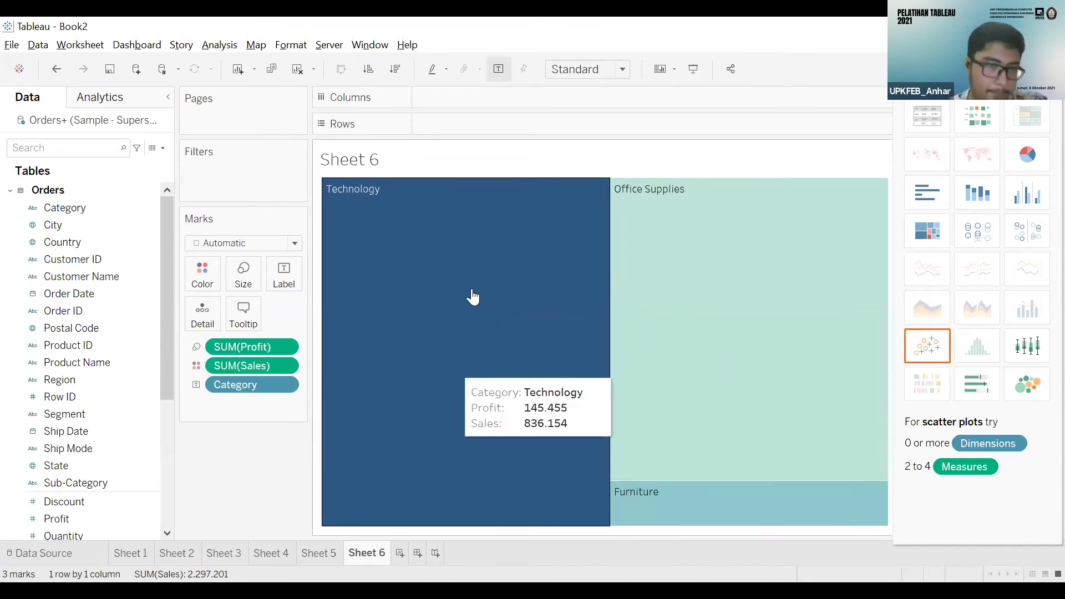
right_click(284, 389)
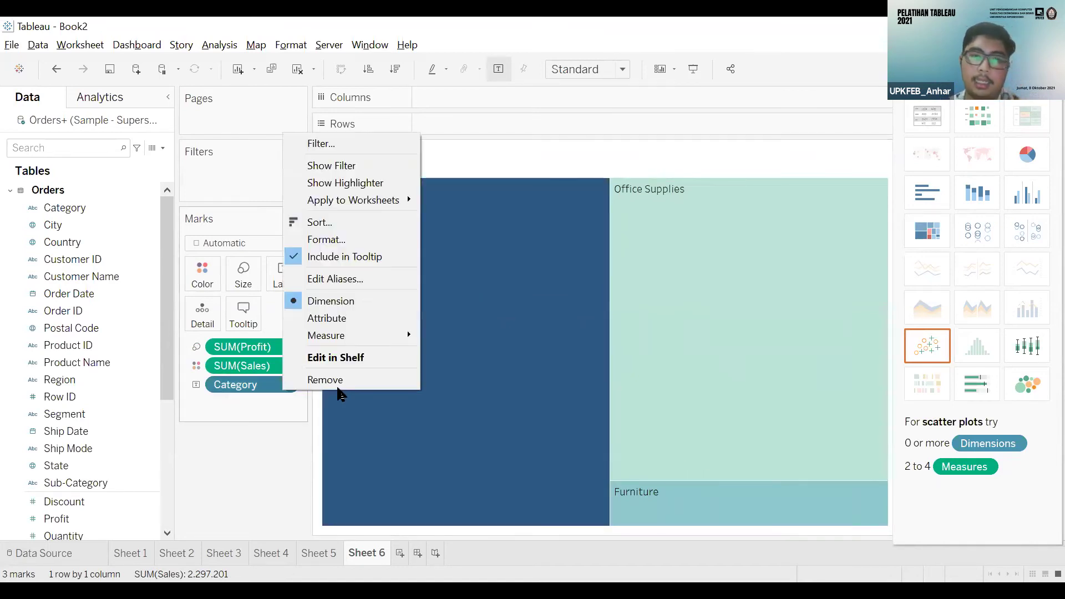
right_click(275, 384)
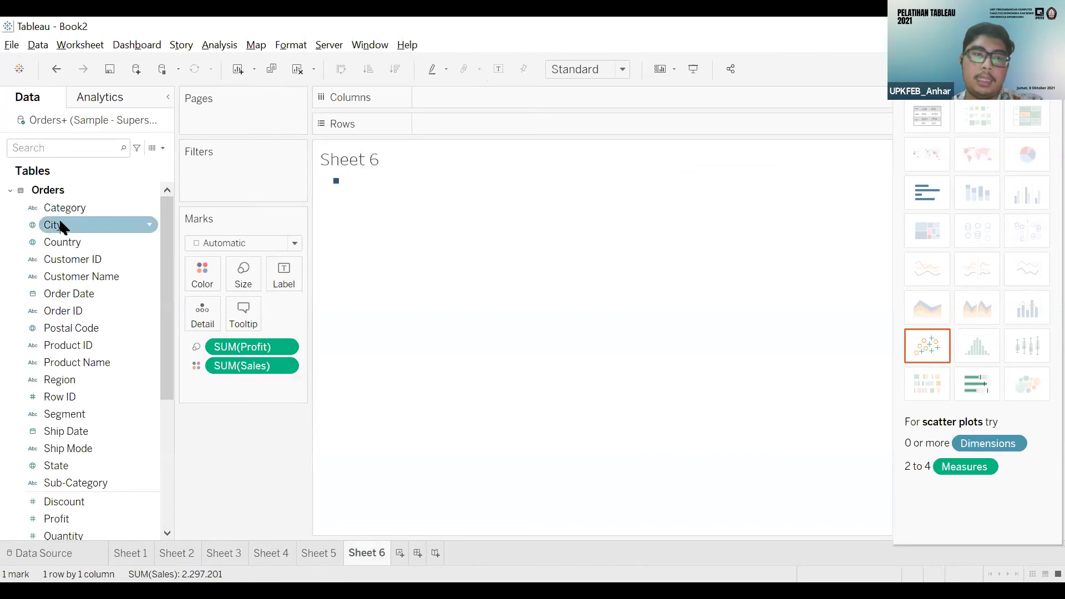
- Label the treemap by City, keeping Profit as the tile size and Sales as the colour
left_click_drag(61, 226, 265, 346)
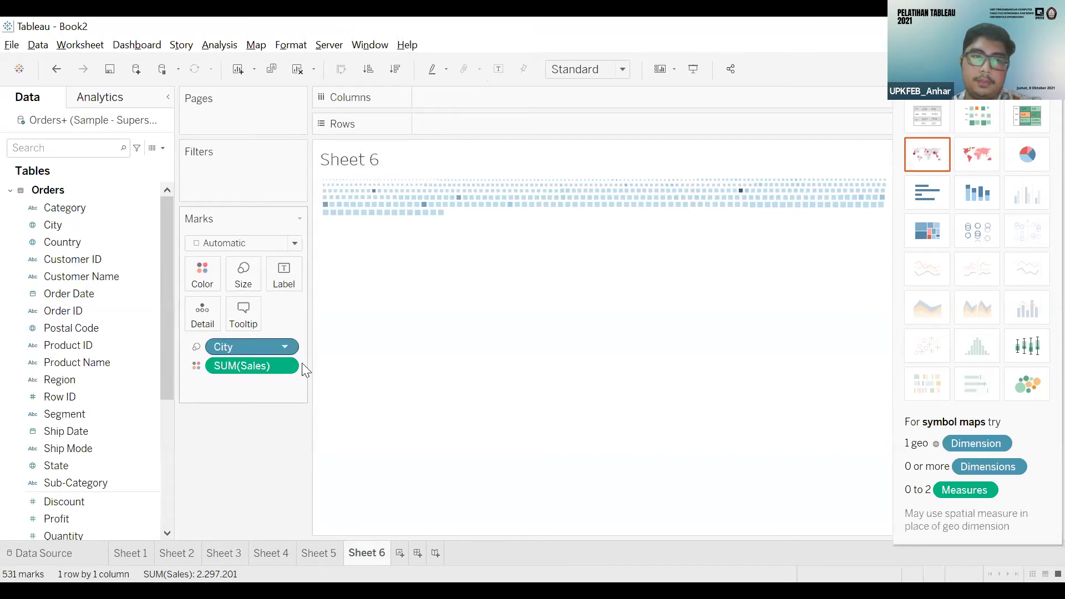
key("ctrl+z")
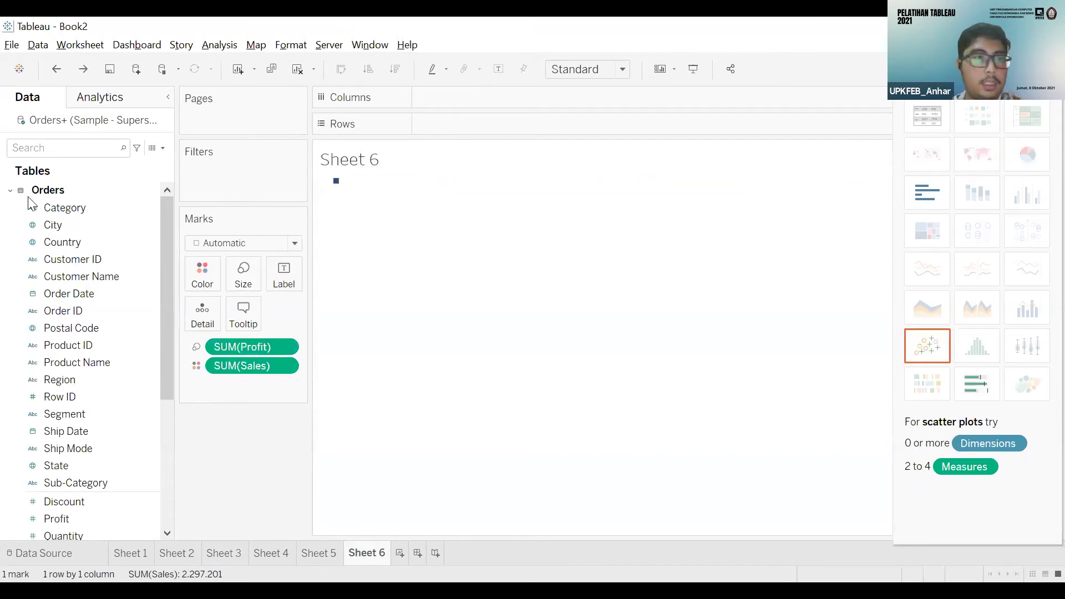
left_click(68, 227)
left_click_drag(69, 225, 293, 278)
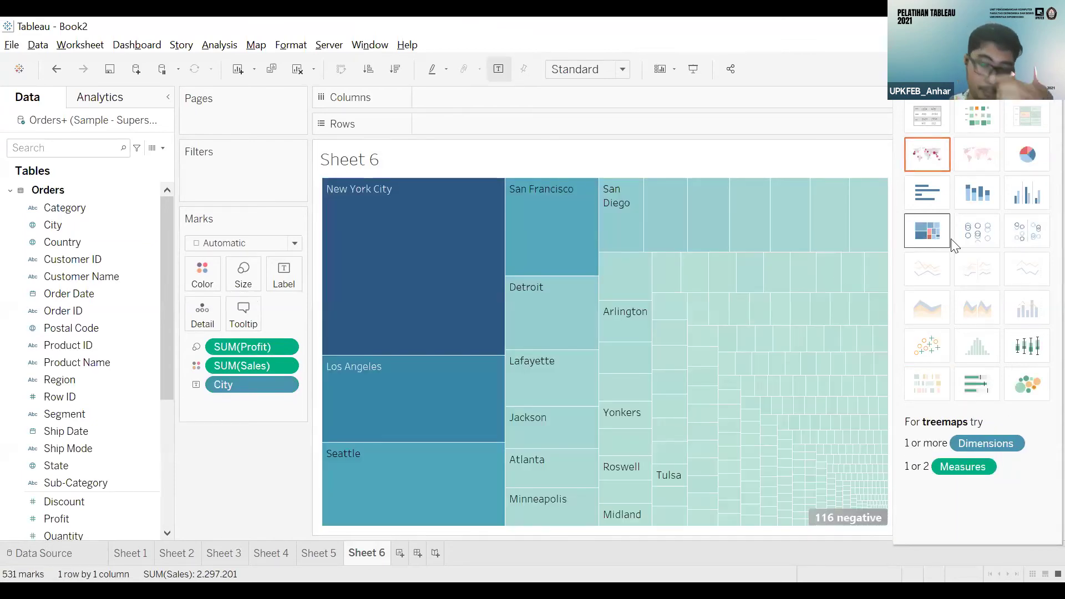
mouse_move(430, 265)
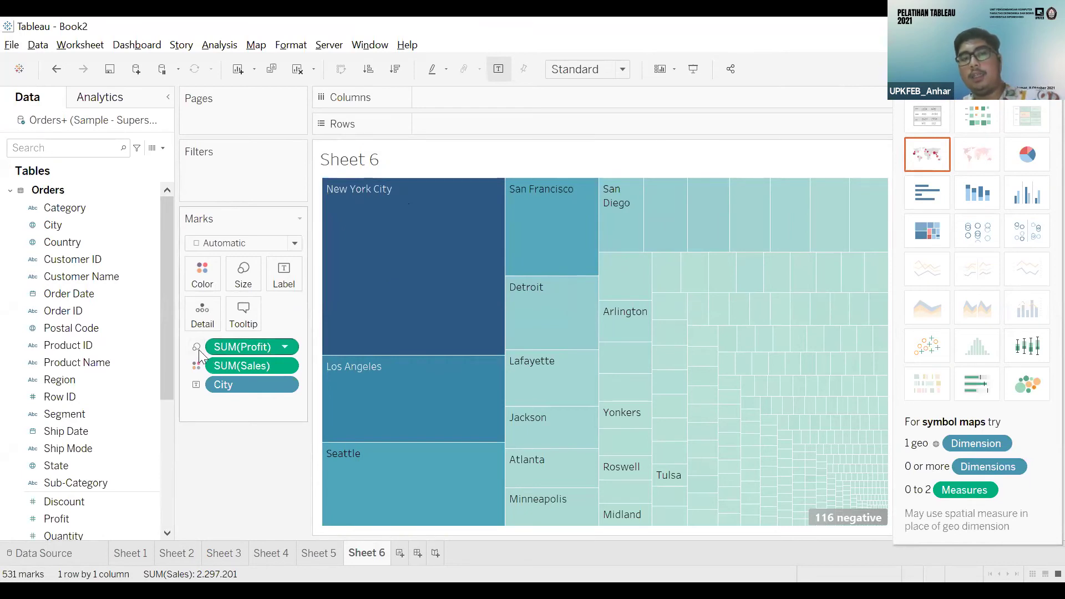
- Swap the treemap encodings so that Profit sets the tile colour and Sales sets the tile size
left_click(250, 360)
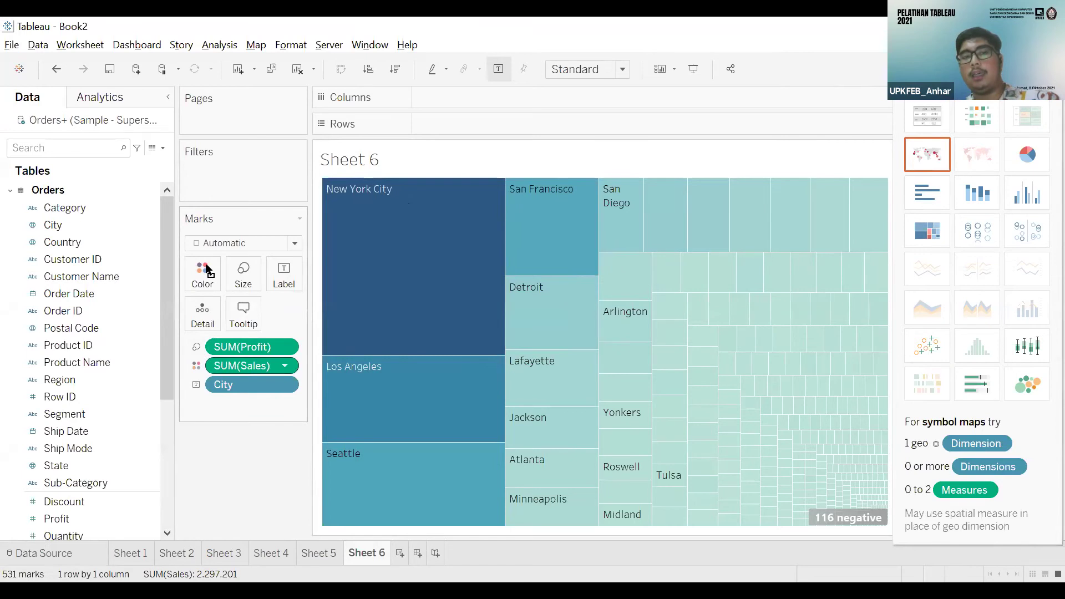
left_click_drag(241, 360, 52, 401)
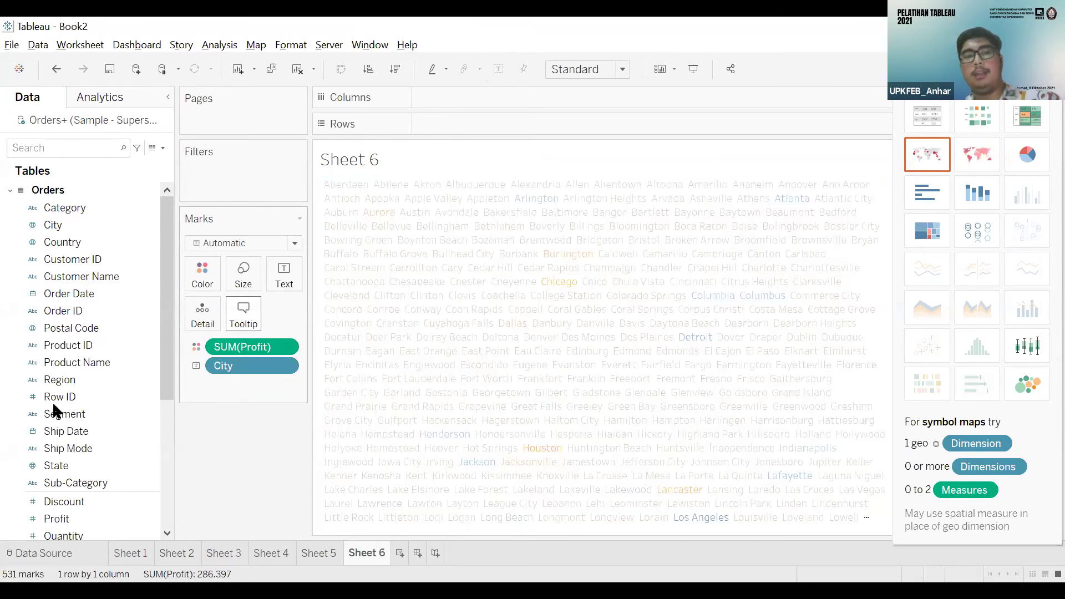
scroll(83, 454, "down", 2)
left_click(81, 445)
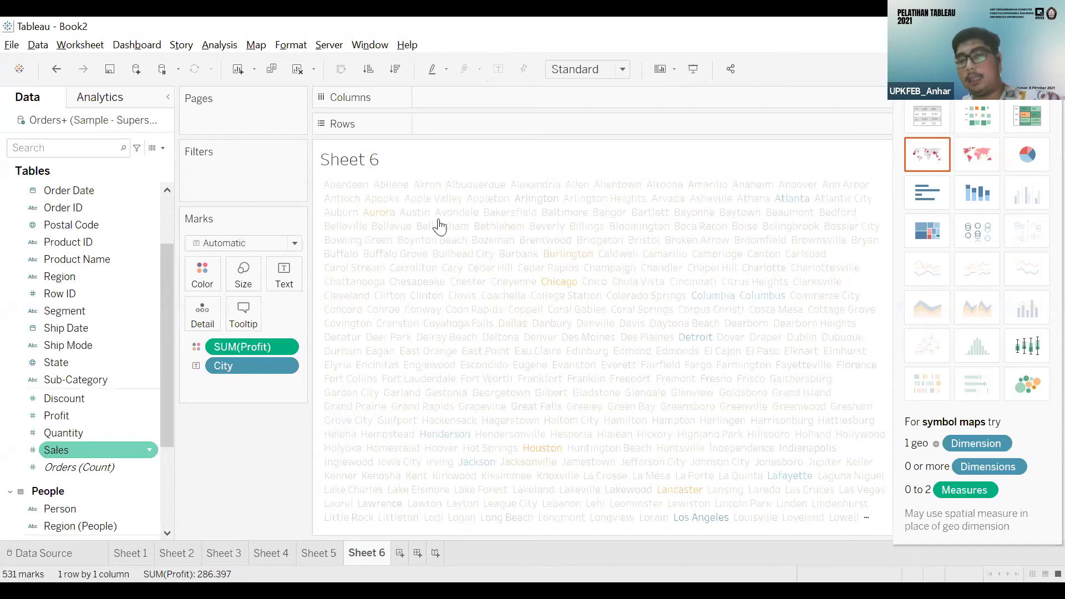
left_click_drag(439, 226, 439, 227)
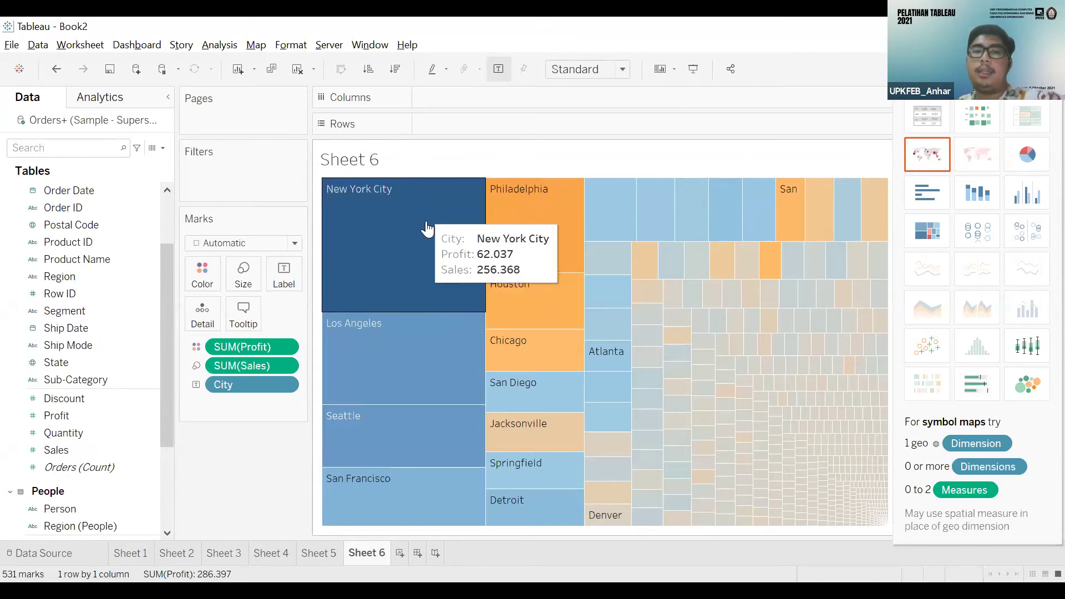
- Examine the Profit and Sales of the New York City and Philadelphia tiles in the treemap
left_click(444, 234)
left_click(443, 232)
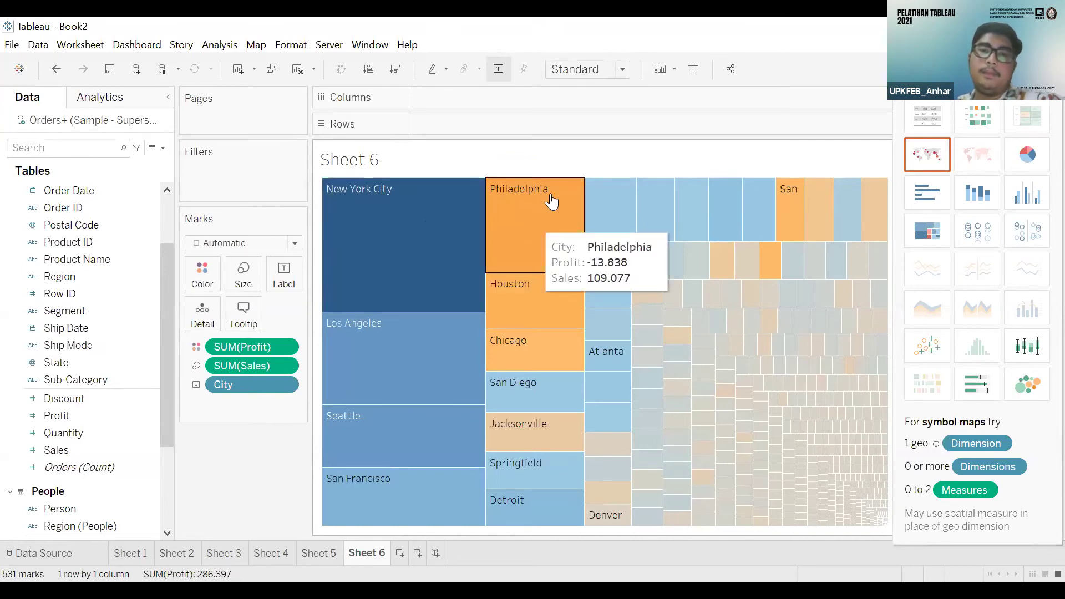
left_click(543, 212)
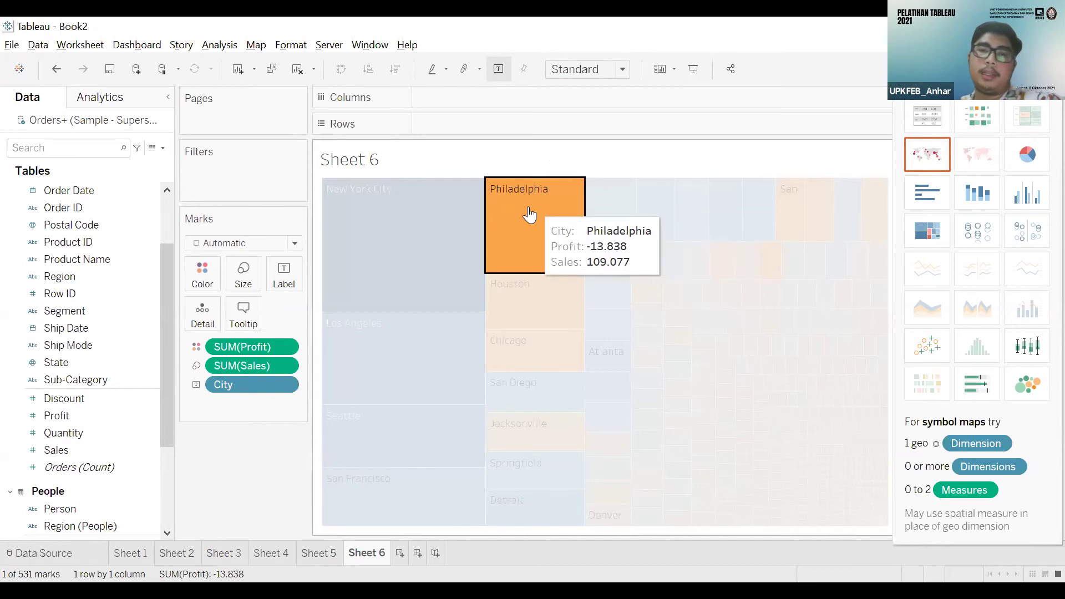
left_click(542, 213)
left_click(542, 213)
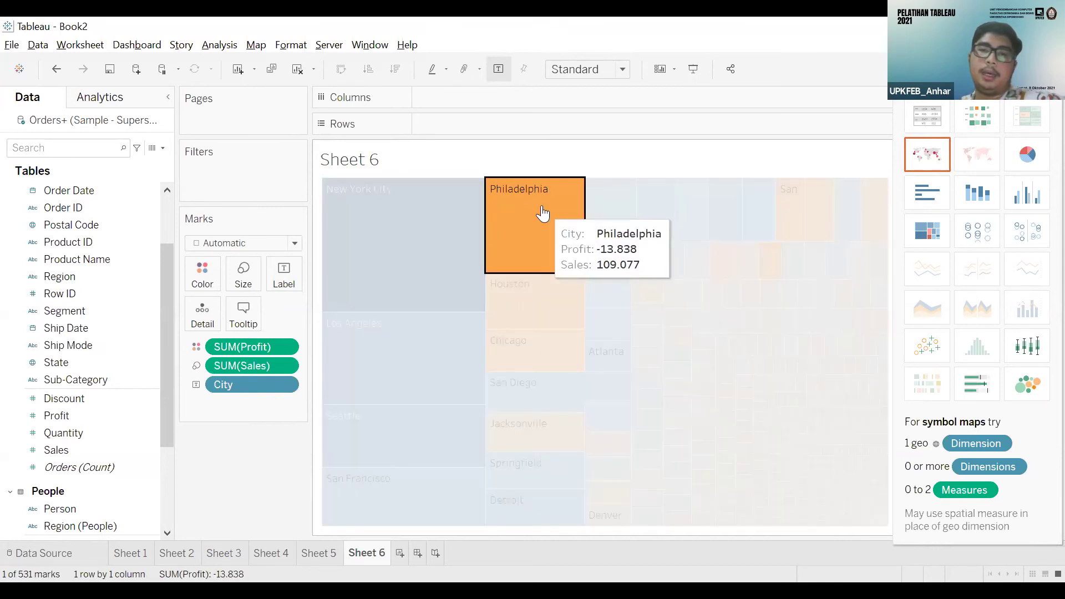
left_click(542, 212)
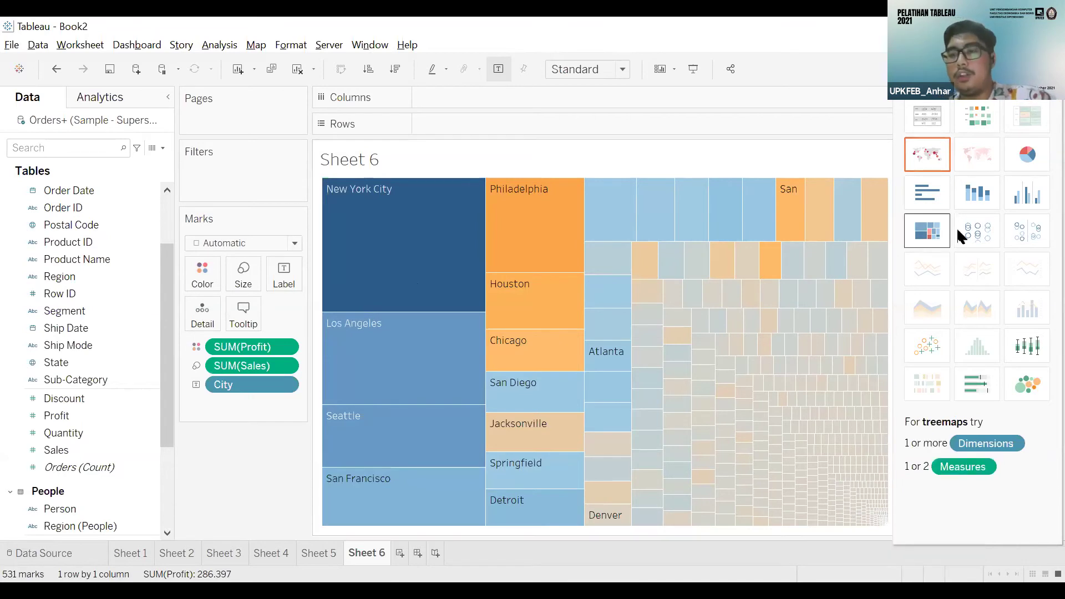
- Convert the treemap to circle views of Profit and Sales with City as detail
left_click(983, 246)
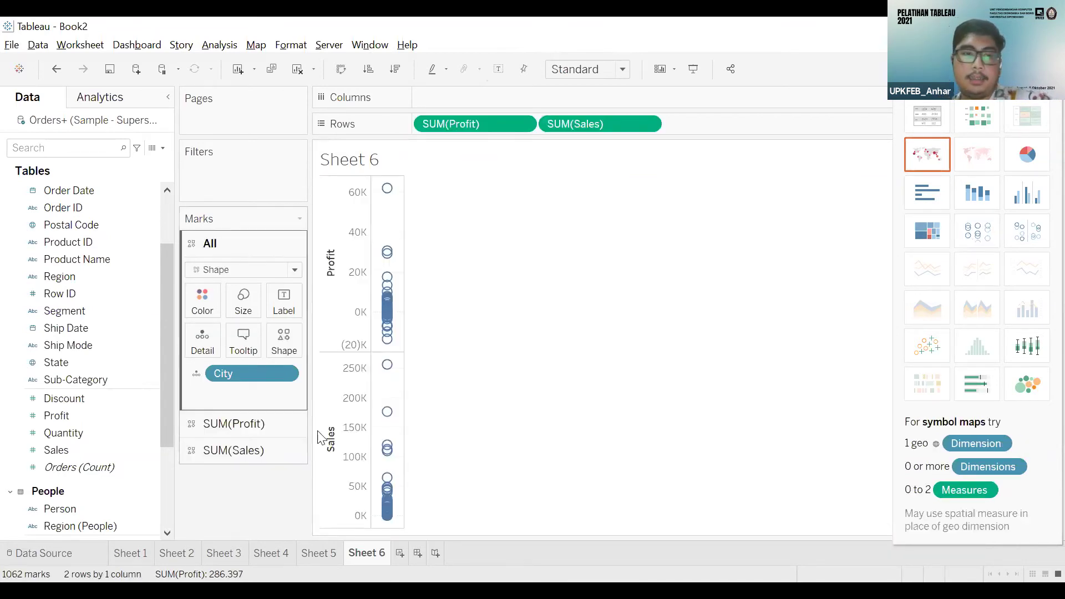
right_click(280, 373)
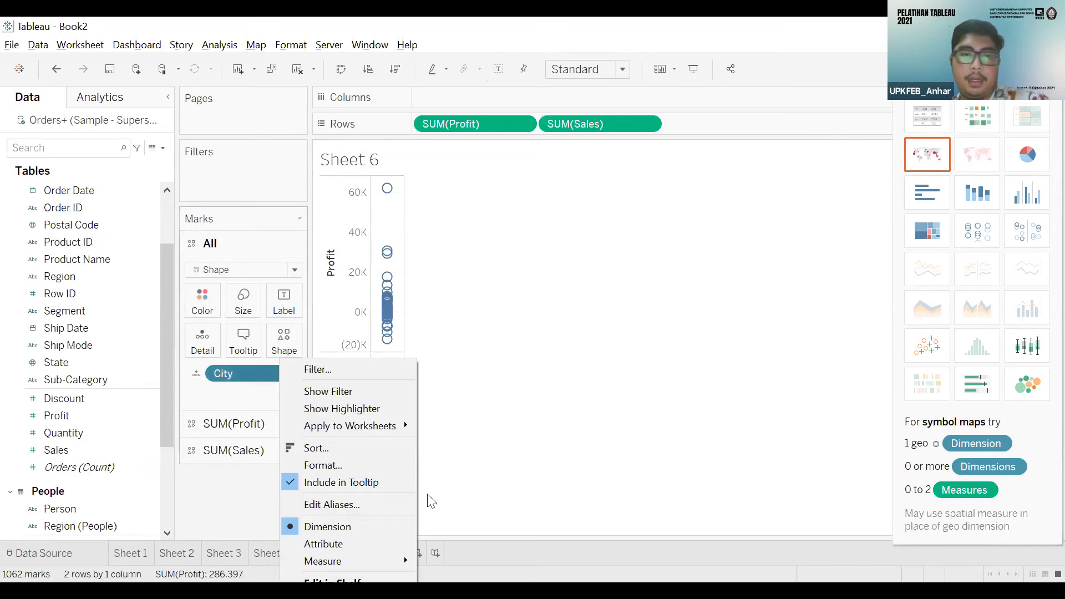
right_click(599, 123)
- Create a new worksheet and add Sub-Category as its rows
key("ctrl+m")
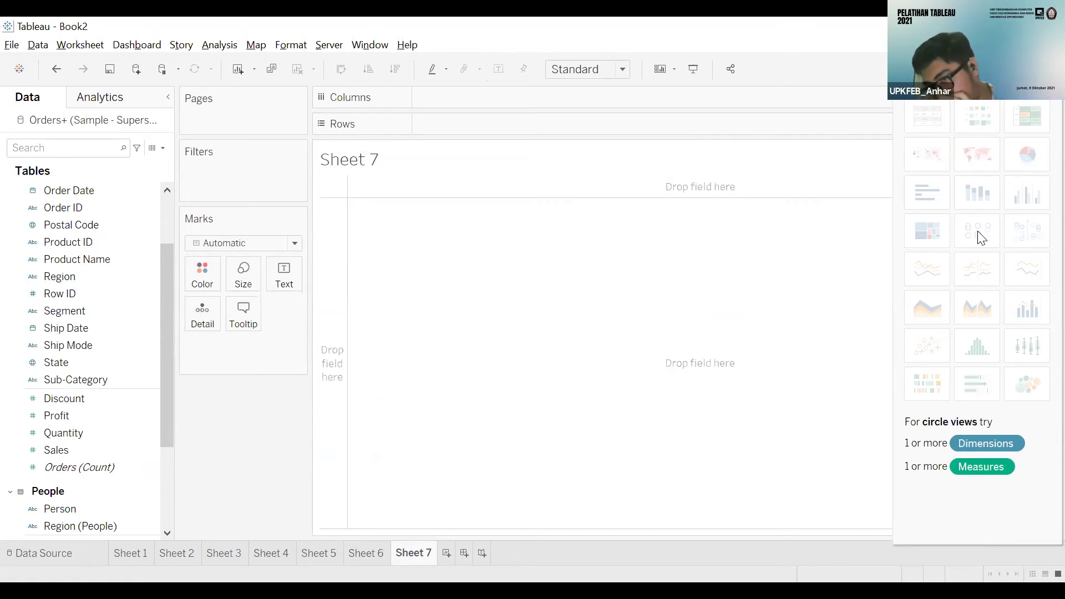
left_click(8, 228)
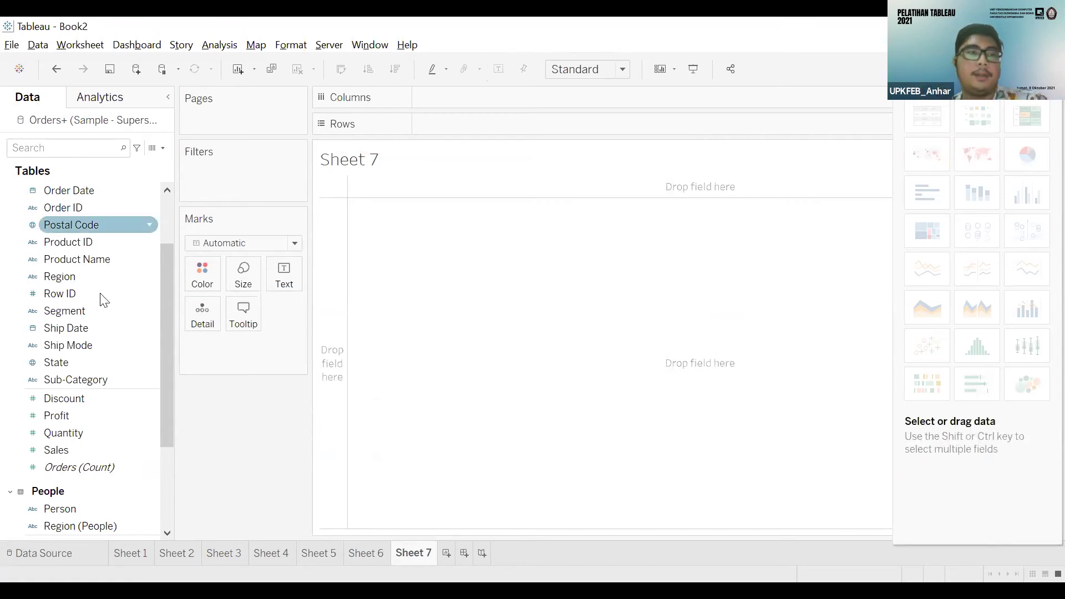
scroll(103, 298, "up", 2)
left_click(103, 298)
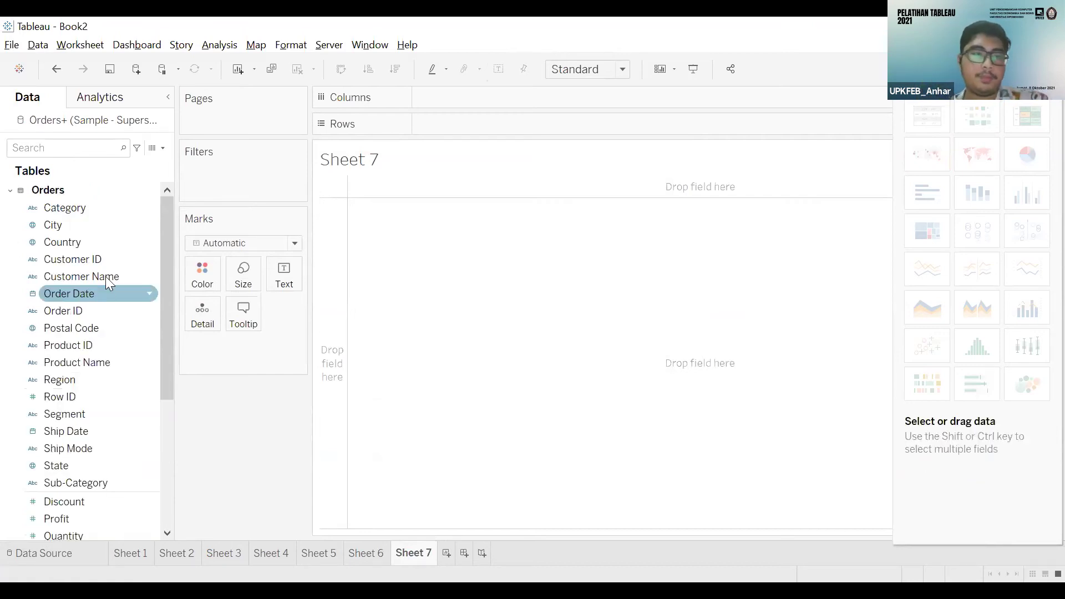
scroll(89, 313, "down", 1)
left_click(89, 312)
scroll(69, 246, "up", 1)
left_click(71, 243)
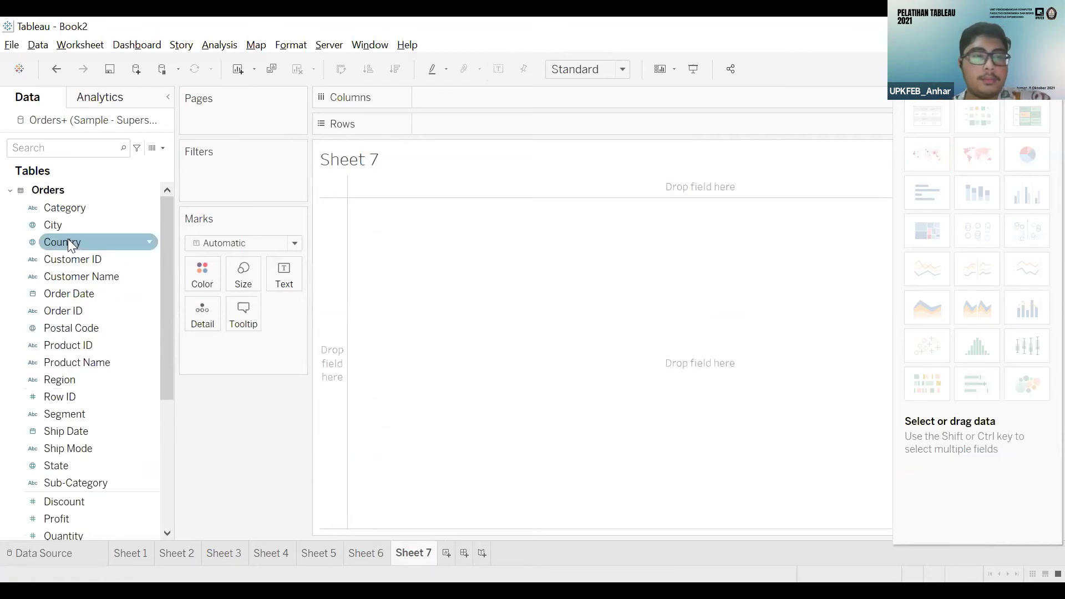
left_click(144, 383)
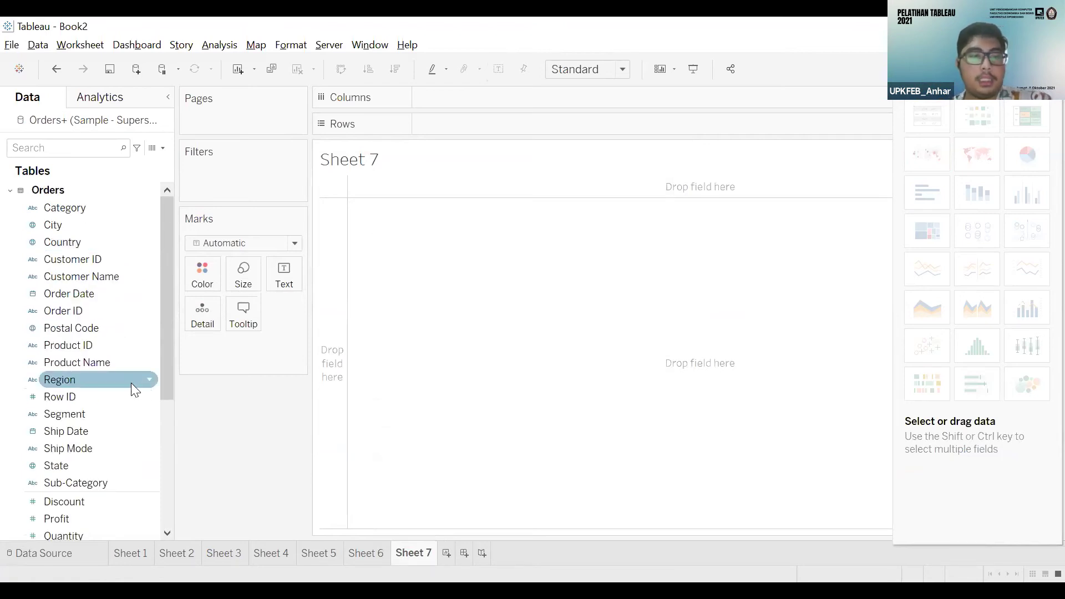
left_click(88, 472)
left_click(89, 487)
double_click(88, 489)
- Add Sales to the Sub-Category table and convert it to a circle view
scroll(111, 443, "down", 2)
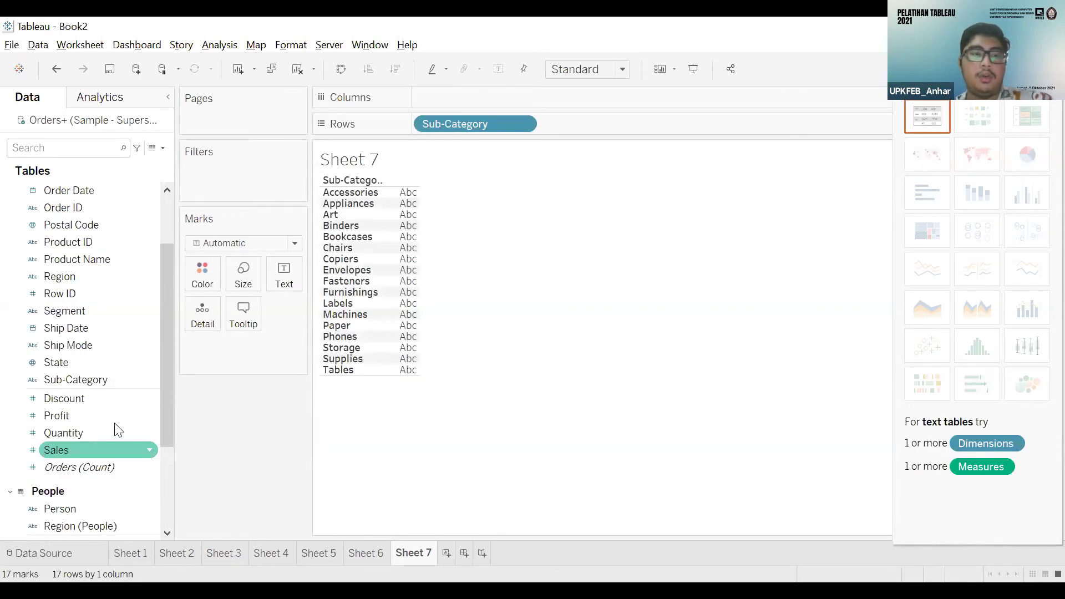
scroll(114, 426, "up", 2)
left_click(114, 426)
scroll(72, 417, "down", 2)
left_click(73, 416)
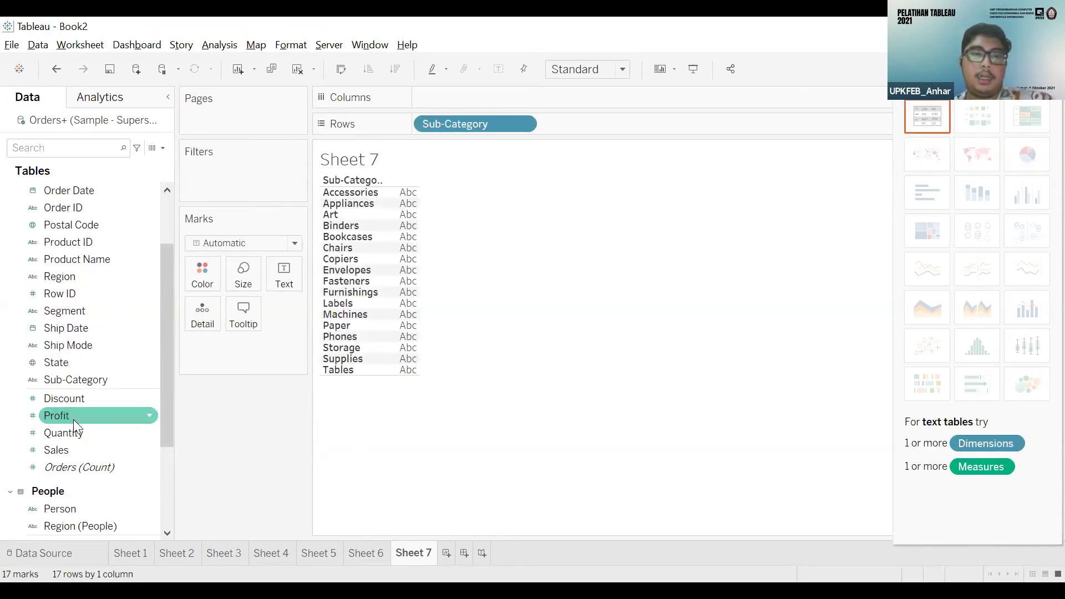
left_click_drag(70, 454, 582, 316)
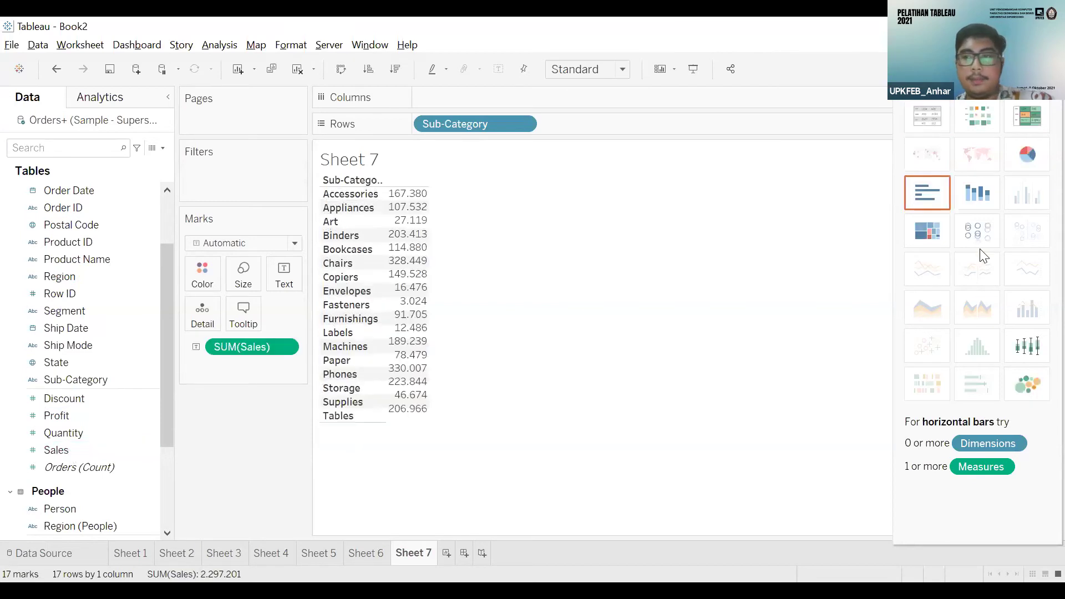
left_click(976, 231)
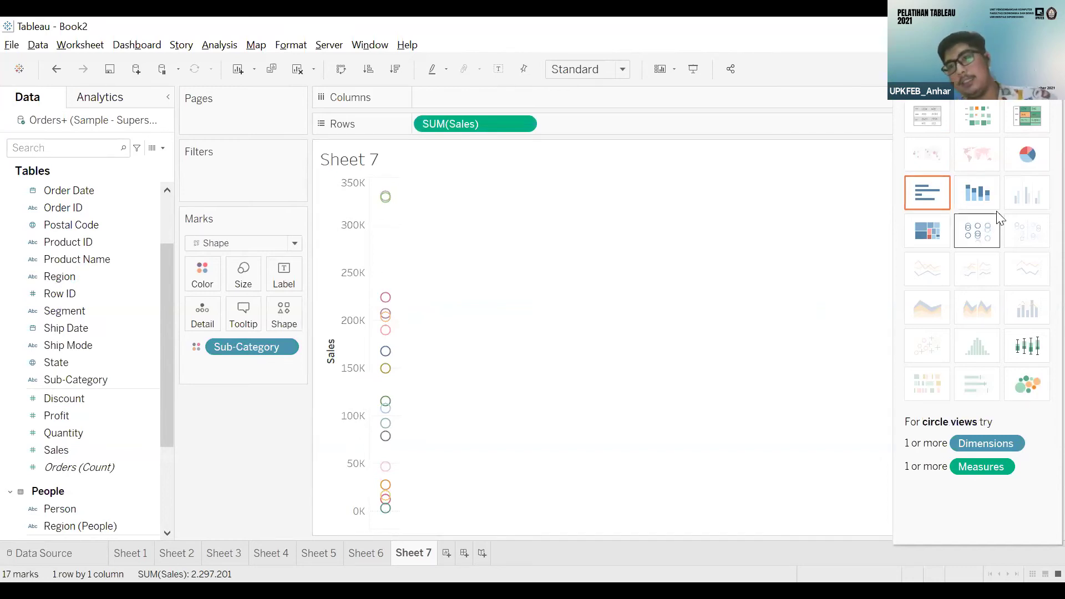
- Examine the Phones circle near the top of the Sales axis and clear its selection
mouse_move(384, 306)
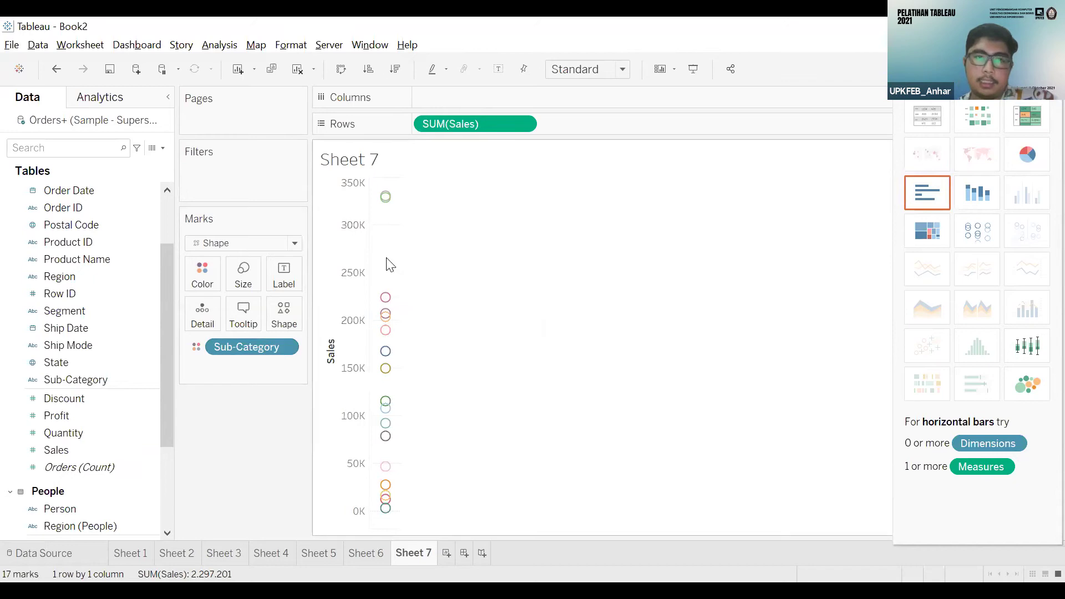
mouse_move(386, 195)
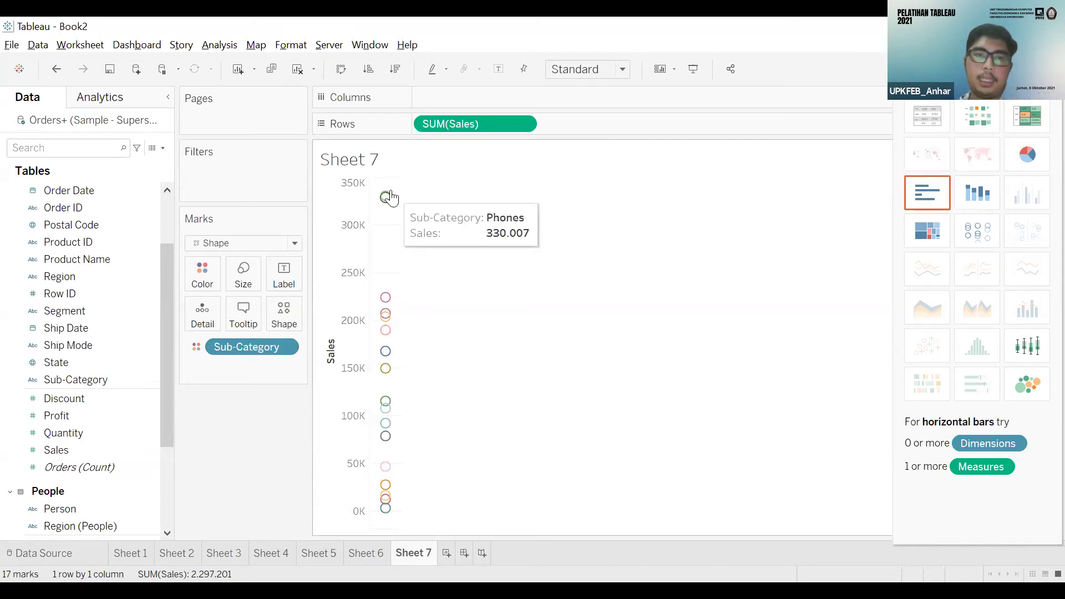
left_click(387, 197)
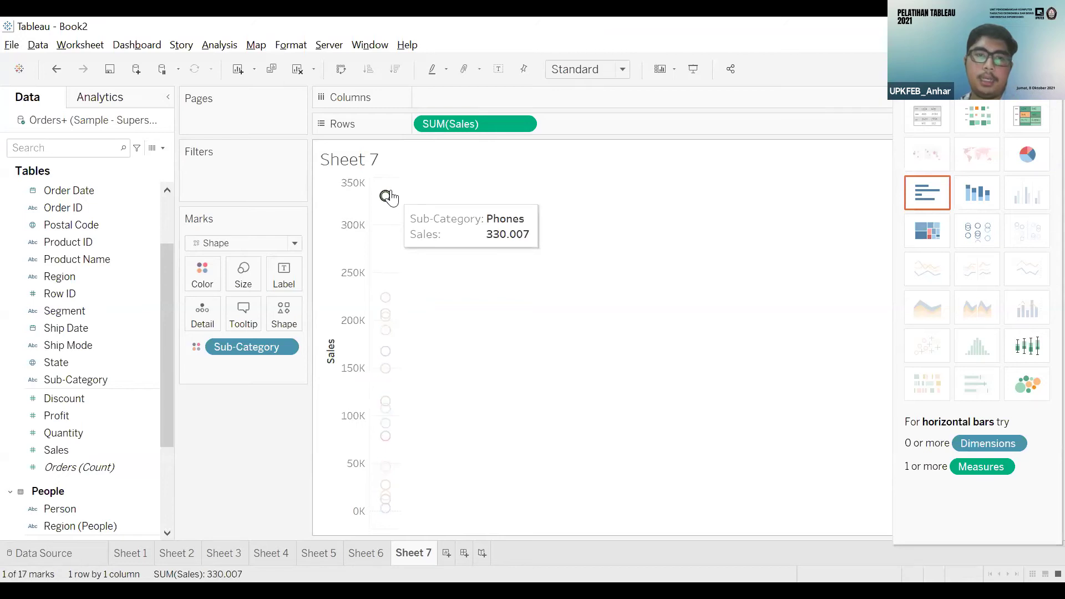
left_click(389, 196)
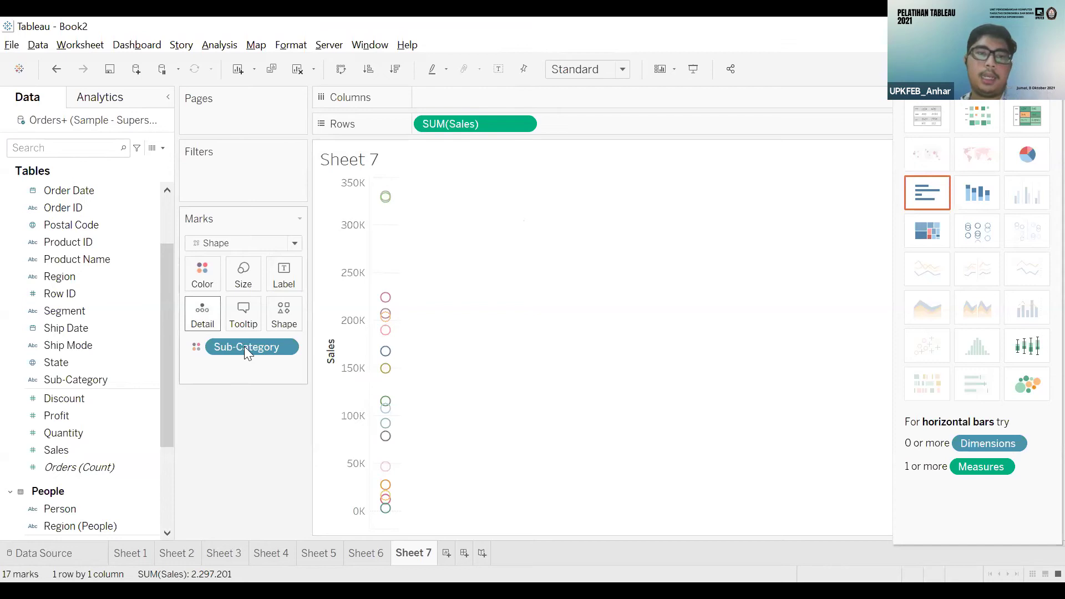
- Label the circles in the Sales chart with Sub-Category
left_click(90, 397)
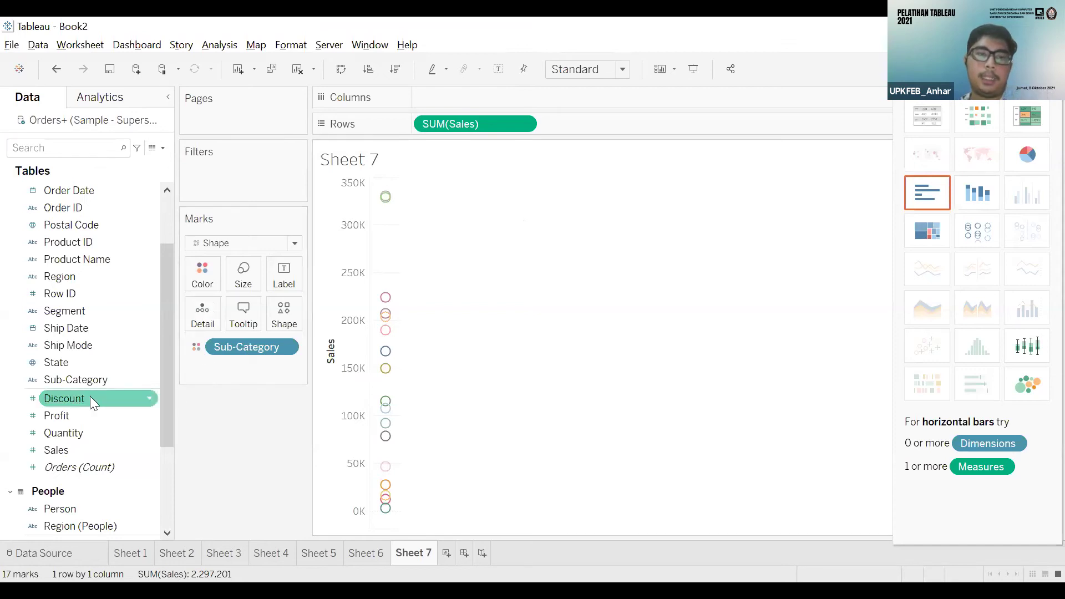
left_click(123, 379)
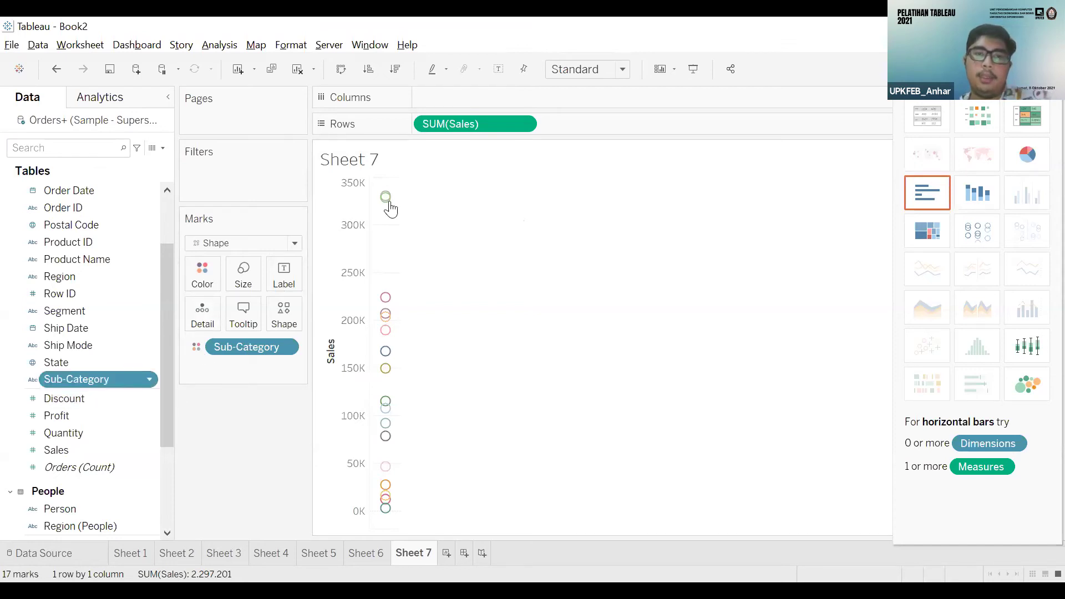
left_click_drag(383, 214, 385, 201)
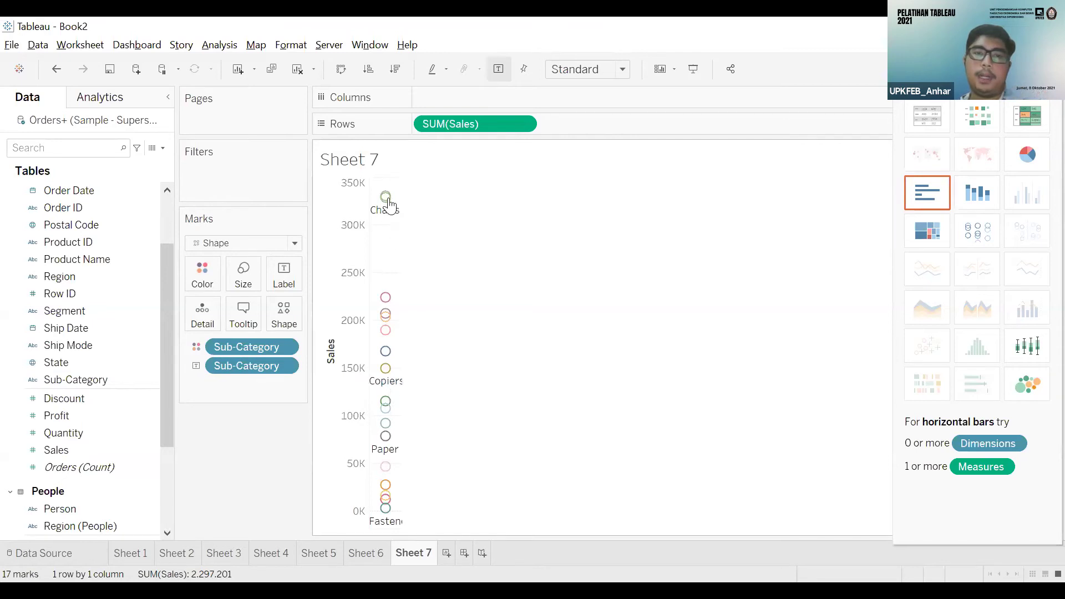
mouse_move(387, 201)
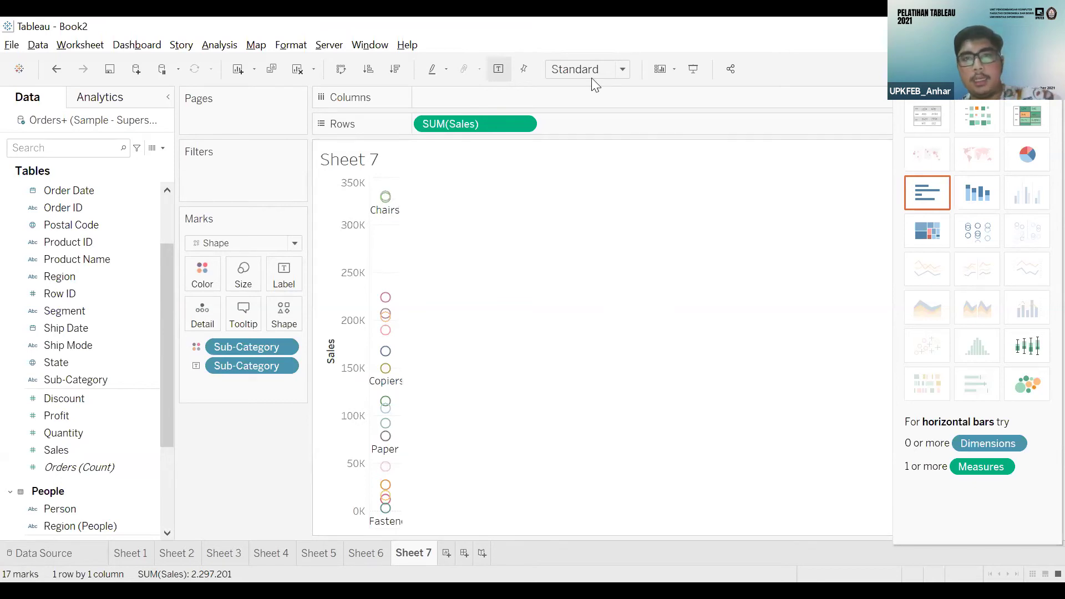
- Set the Sales chart's fit to Entire View
key("Down")
key("Down")
key("Down")
mouse_move(642, 209)
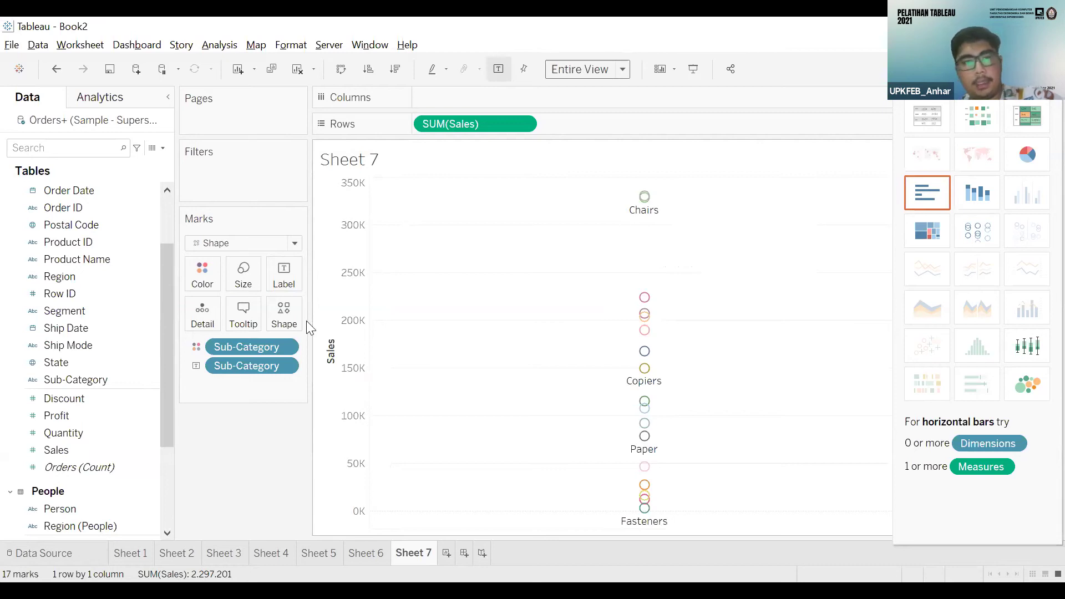
- Replace the Sub-Category labels with Sub-Category shapes for the marks, and select the Phones mark
right_click(254, 365)
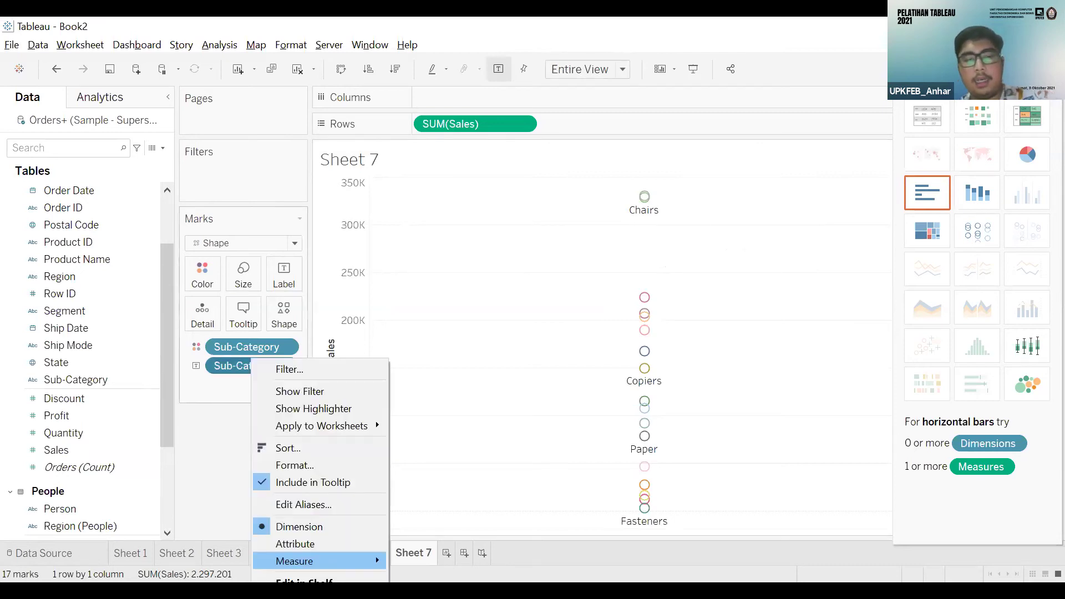
left_click(291, 598)
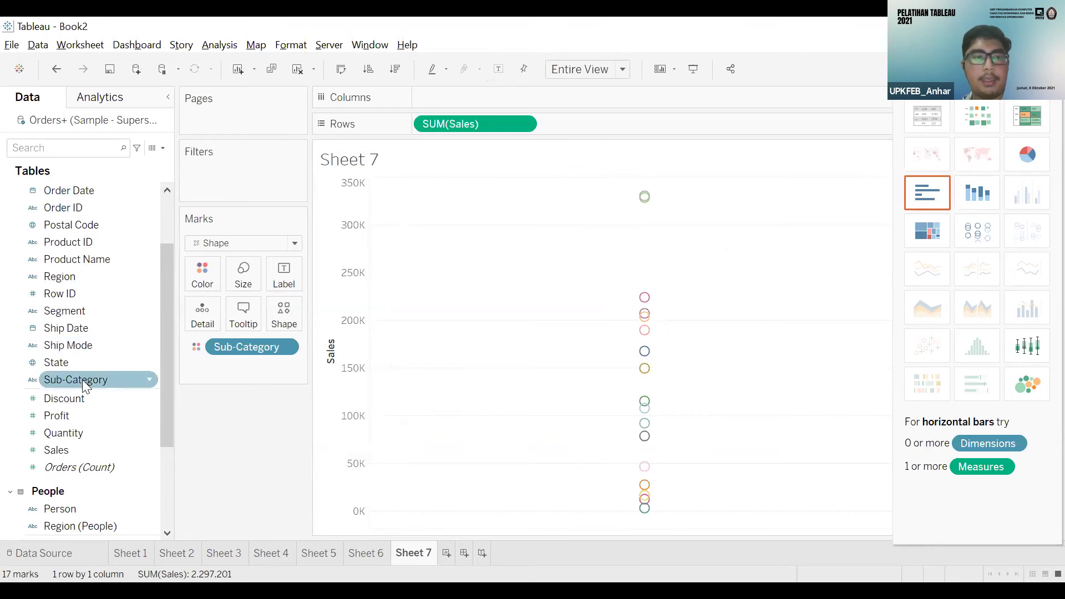
left_click_drag(174, 353, 283, 316)
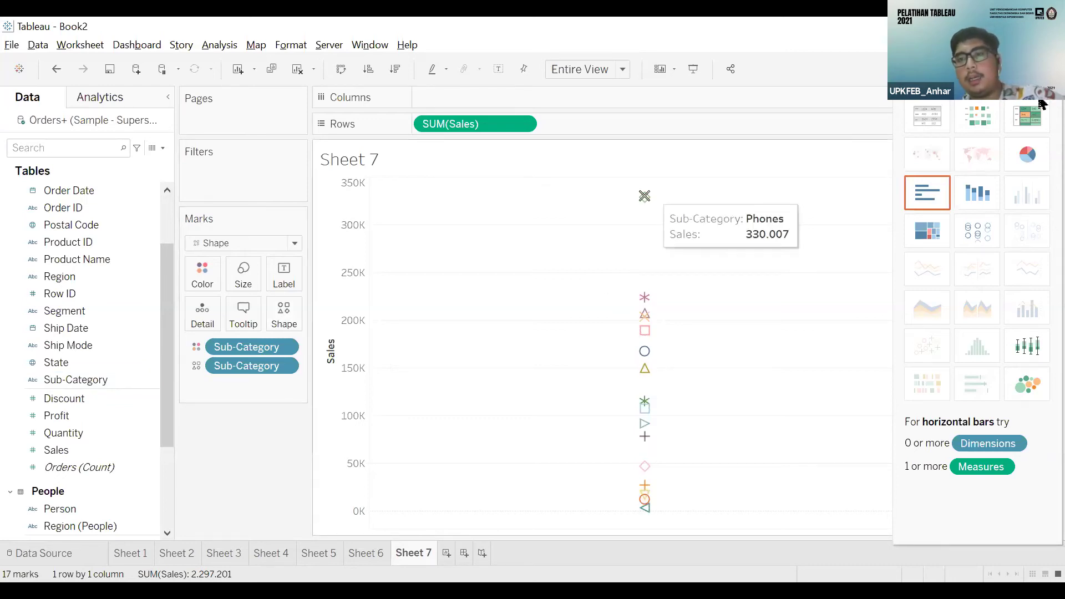
left_click(644, 197)
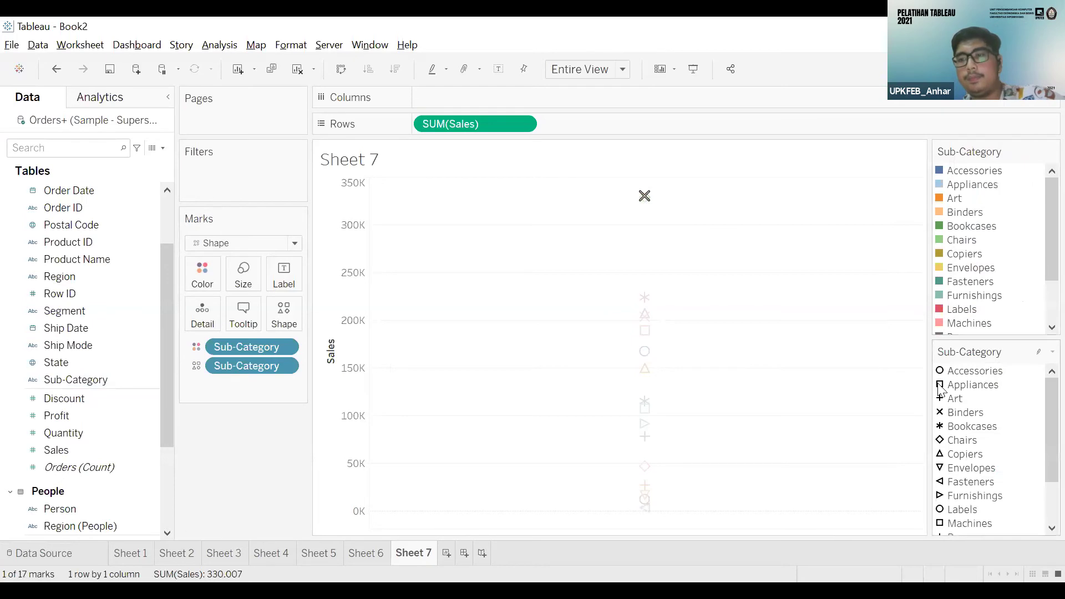
- Inspect the overlapping highest-sales marks on Sheet 7 and compare them with the Sub-Category shape legend
mouse_move(647, 196)
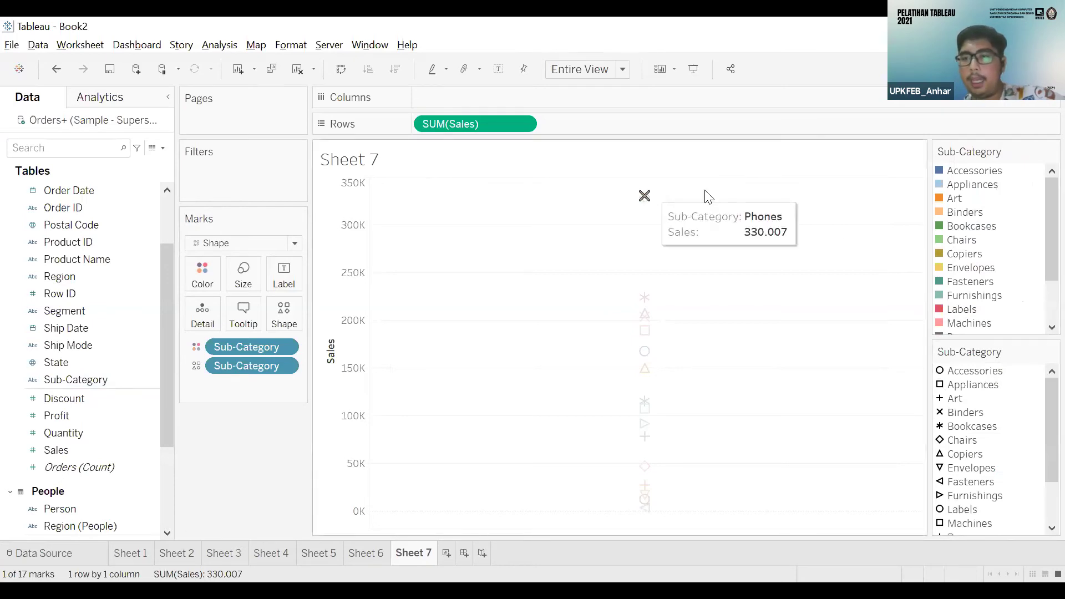
left_click(699, 191)
left_click(290, 174)
left_click(324, 402)
mouse_move(644, 199)
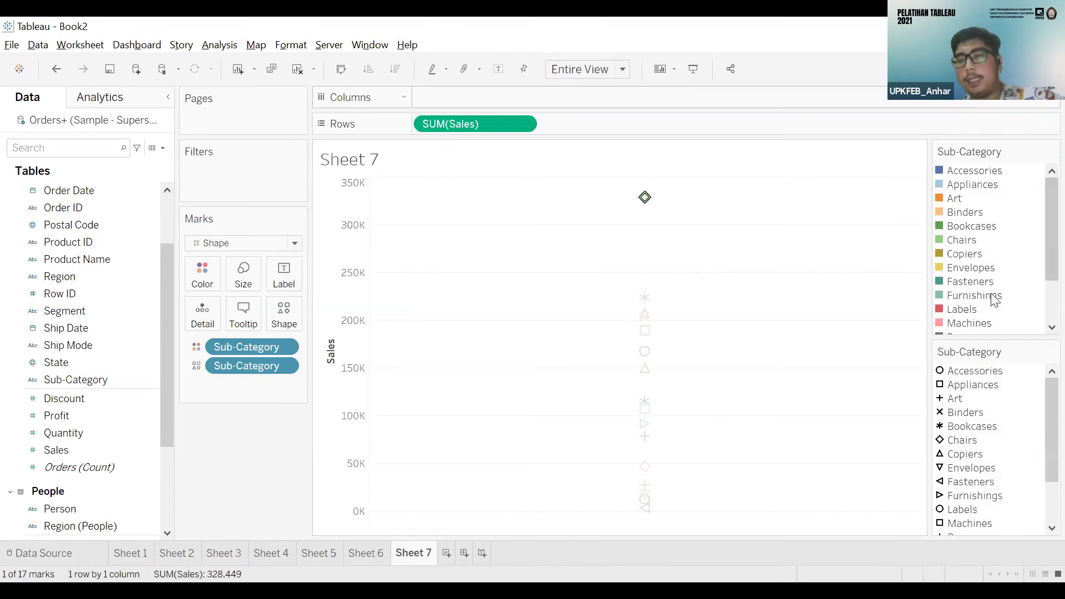
left_click(849, 381)
scroll(971, 438, "down", 2)
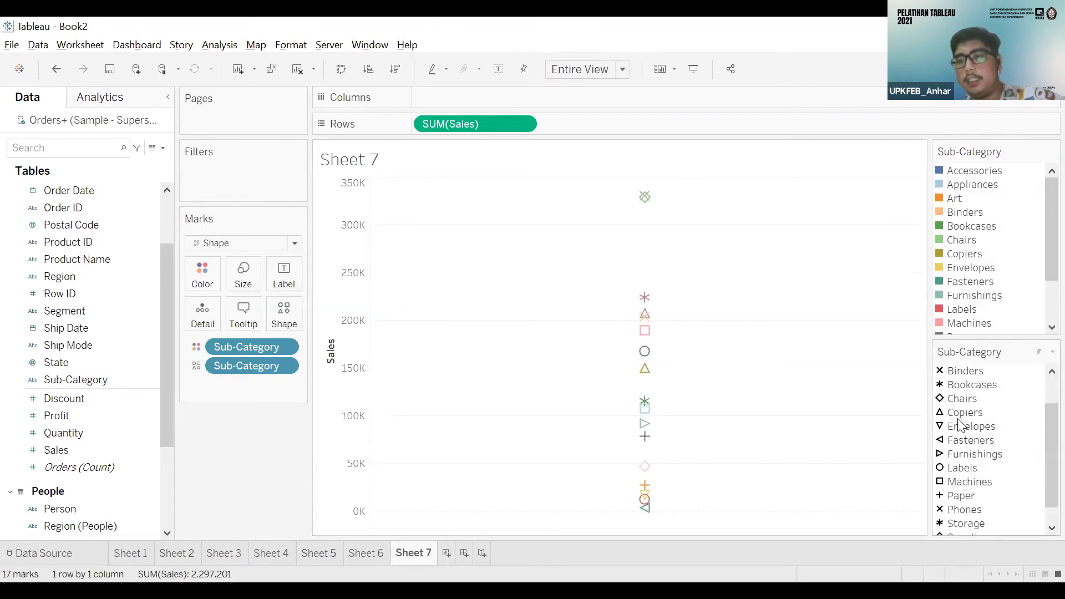
scroll(1007, 468, "down", 1)
scroll(977, 466, "up", 3)
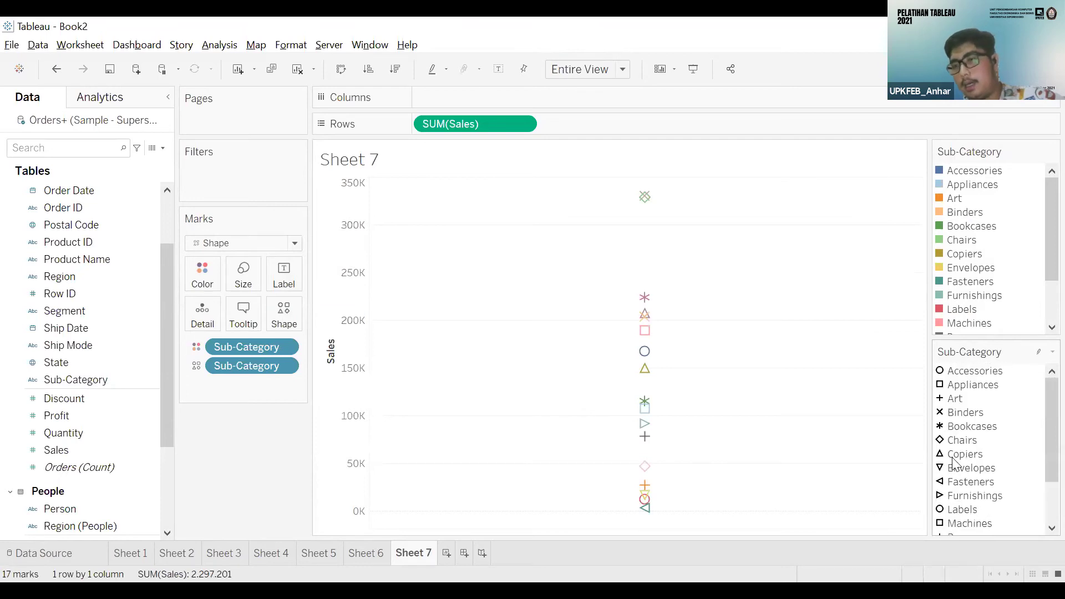
scroll(957, 449, "down", 3)
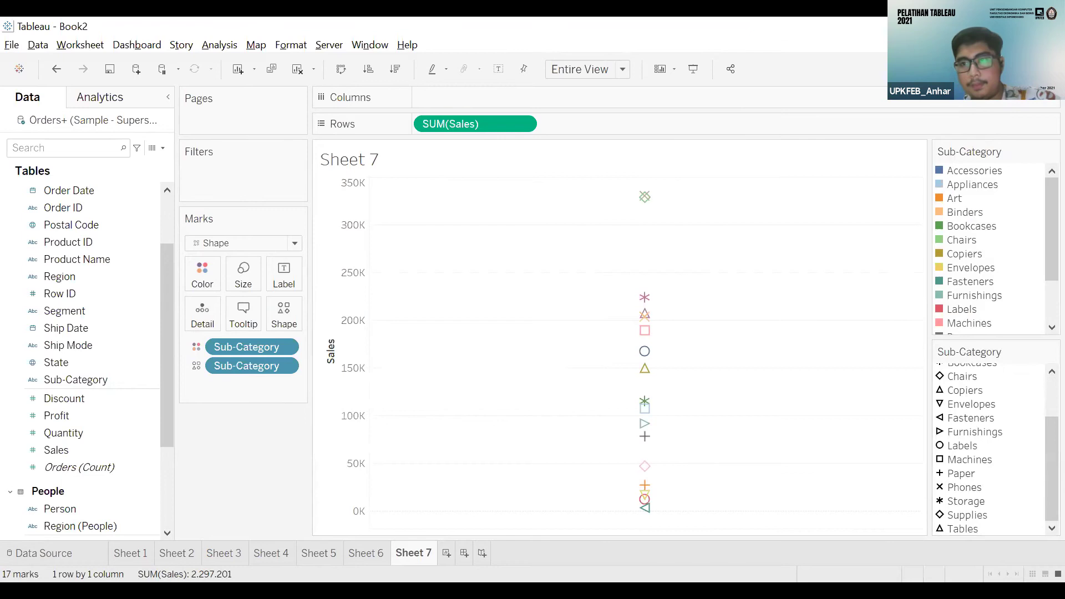
- Add Sub-Category to Columns and view the requirements for the side-by-side circles chart
left_click(1040, 69)
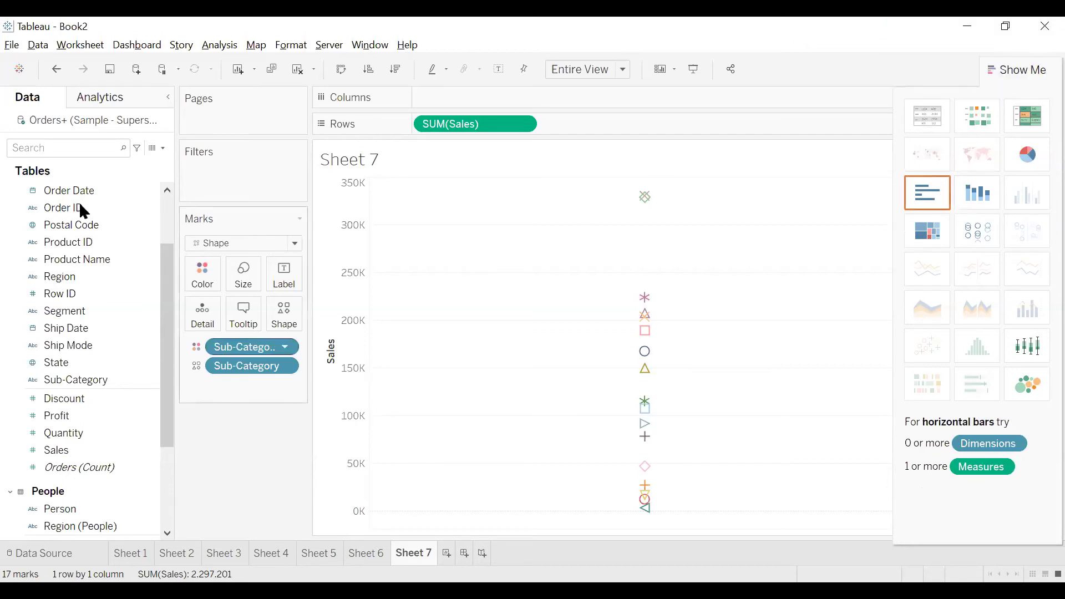
scroll(79, 205, "up", 3)
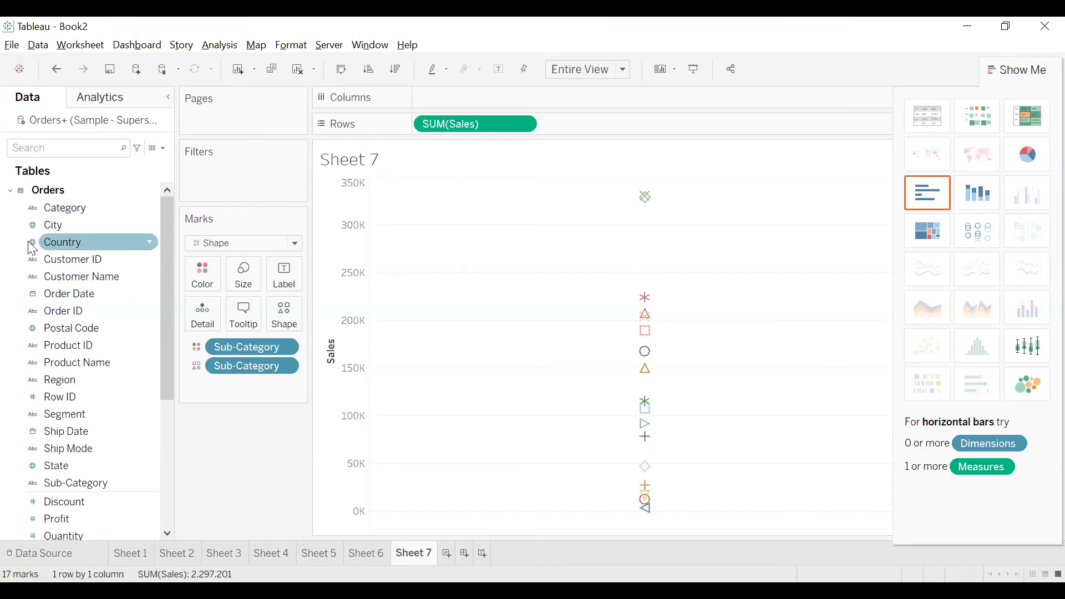
left_click_drag(87, 488, 513, 95)
right_click(514, 95)
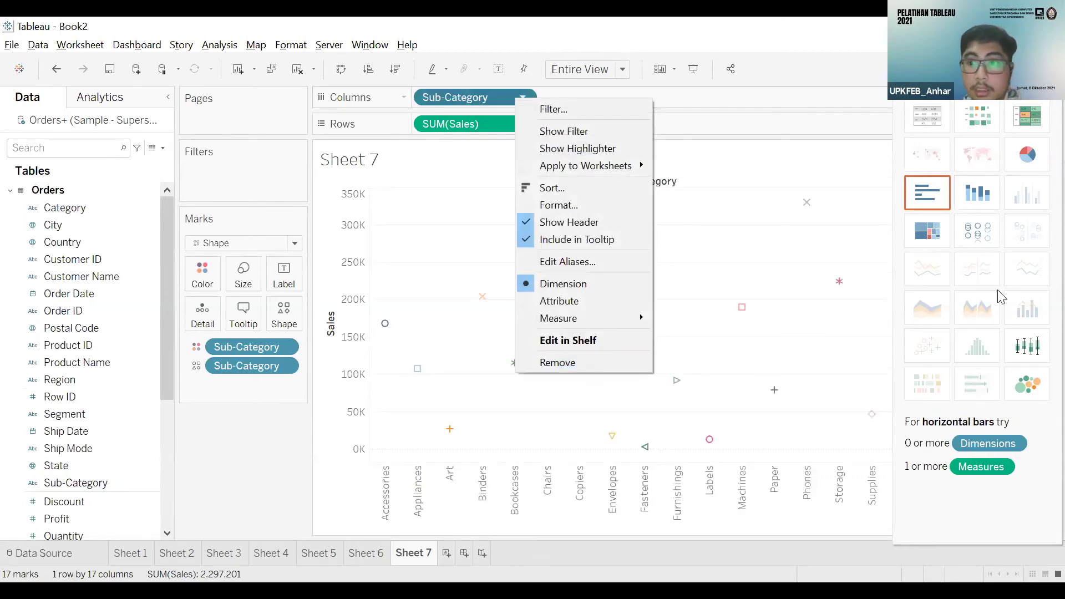
left_click(1037, 223)
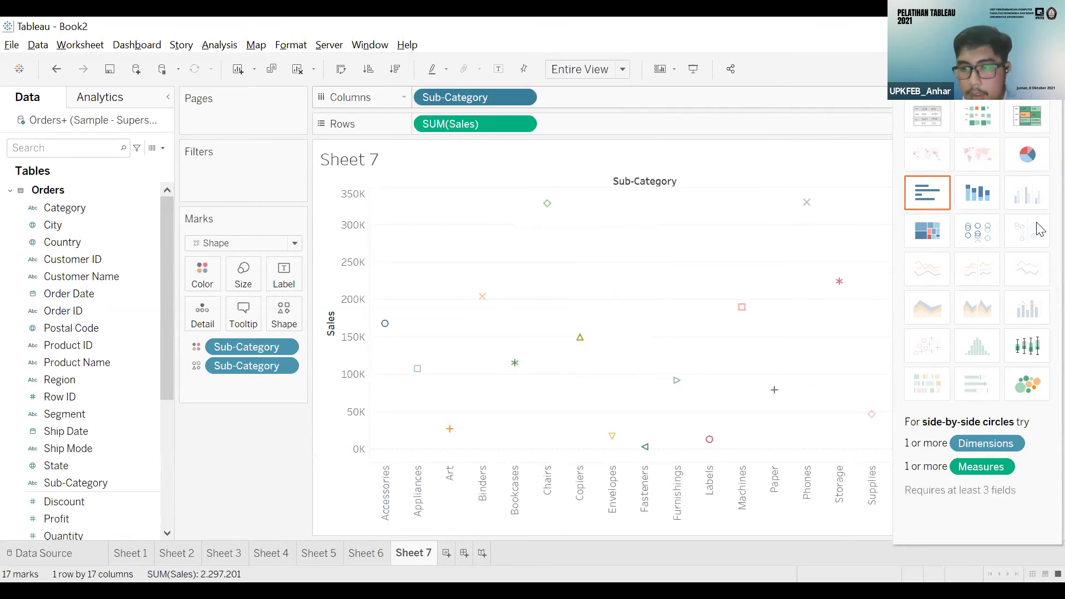
- Add Category to Columns beside Sub-Category and convert the view to a side-by-side circles chart
left_click(342, 69)
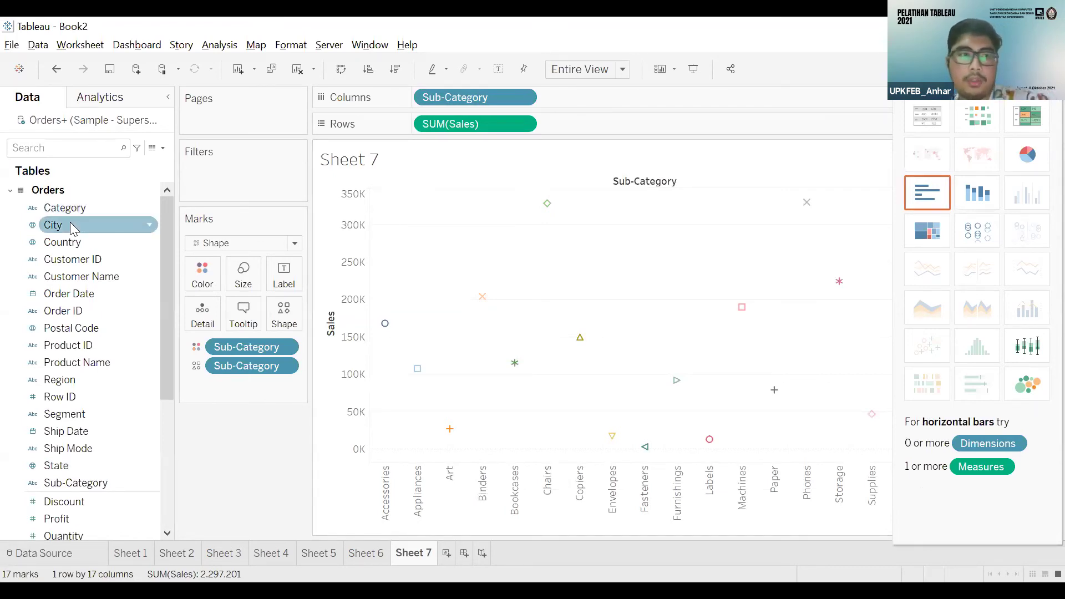
left_click_drag(78, 208, 580, 96)
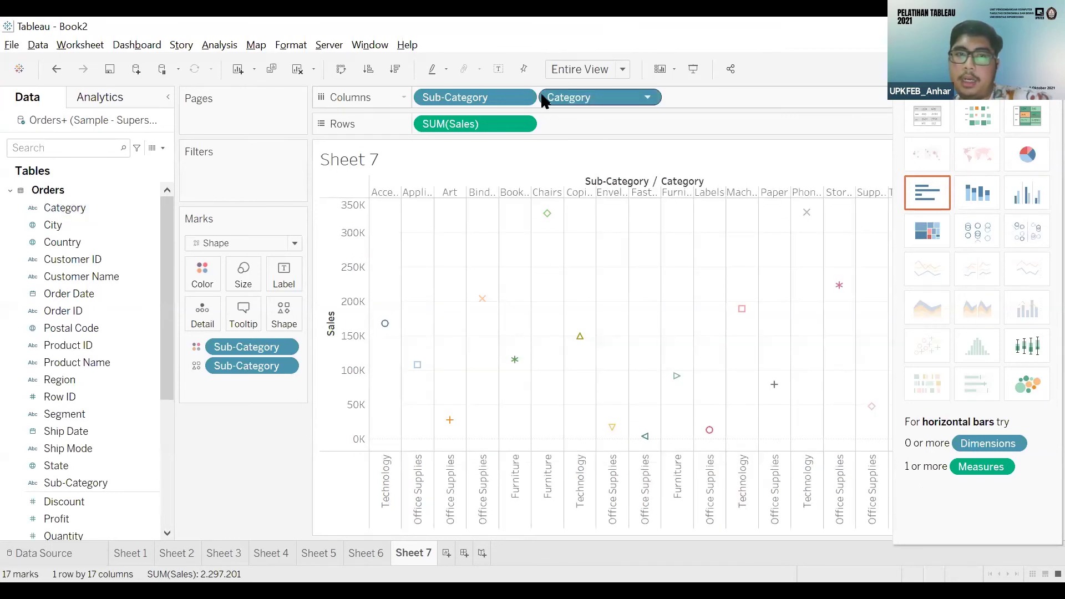
left_click(1020, 245)
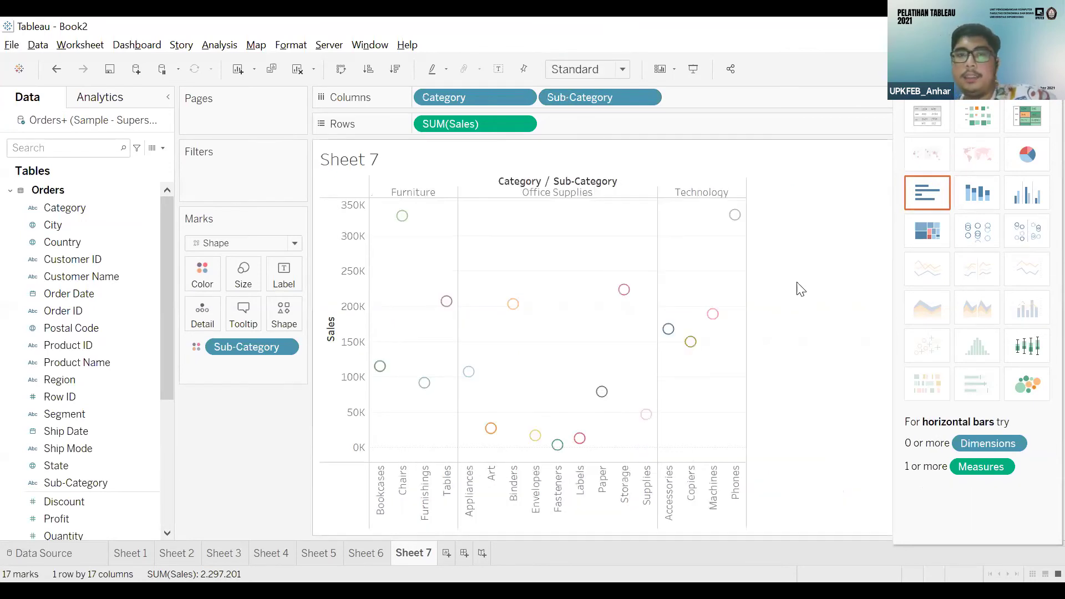
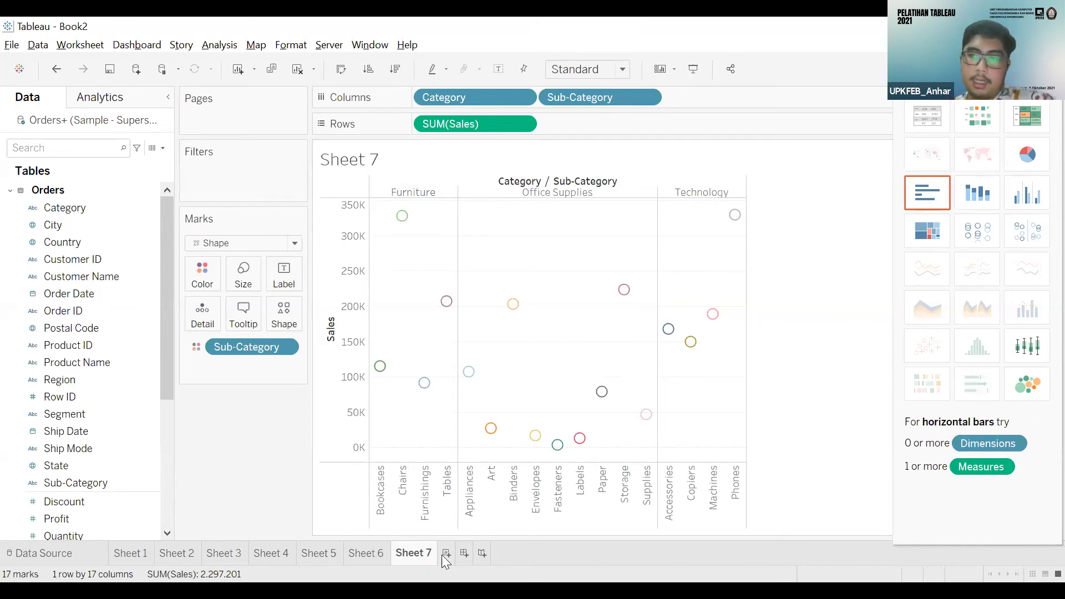
- Create a new worksheet and place Order Date by year on its Columns
key("ctrl+m")
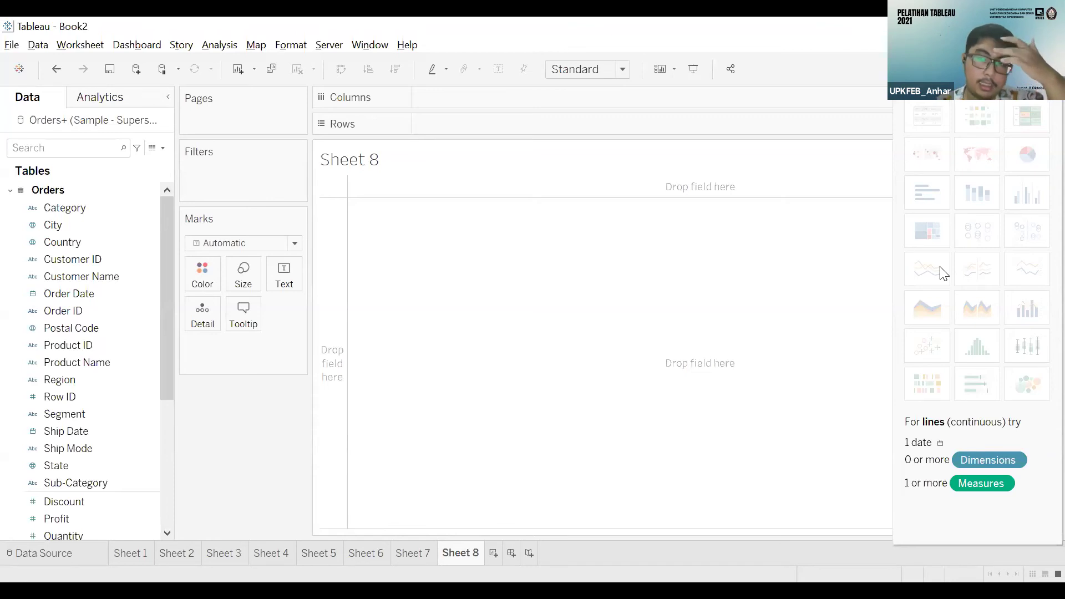
left_click(34, 296)
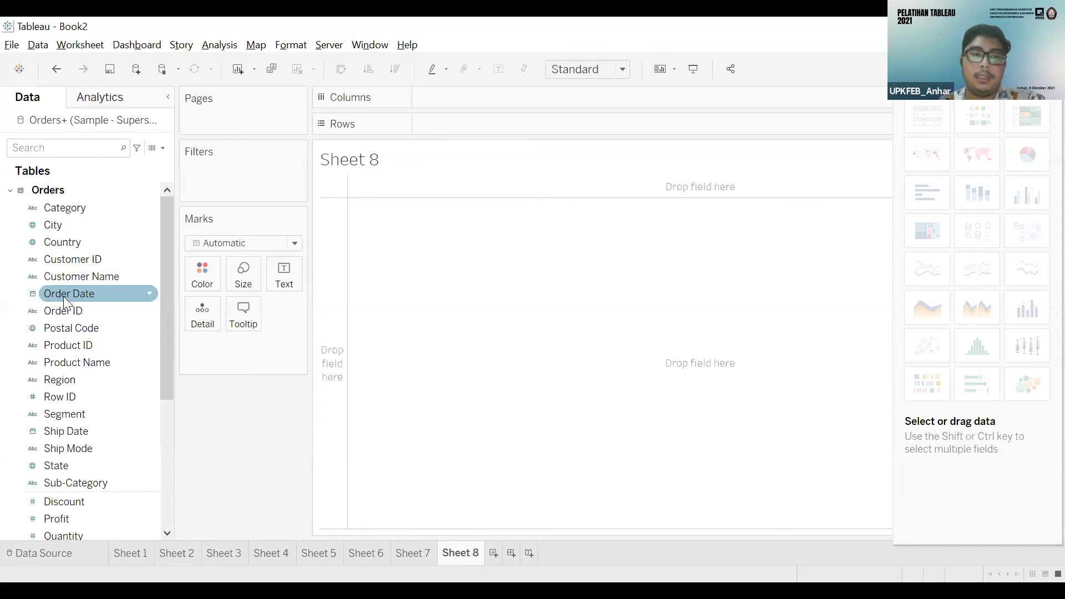
left_click(64, 433, "ctrl")
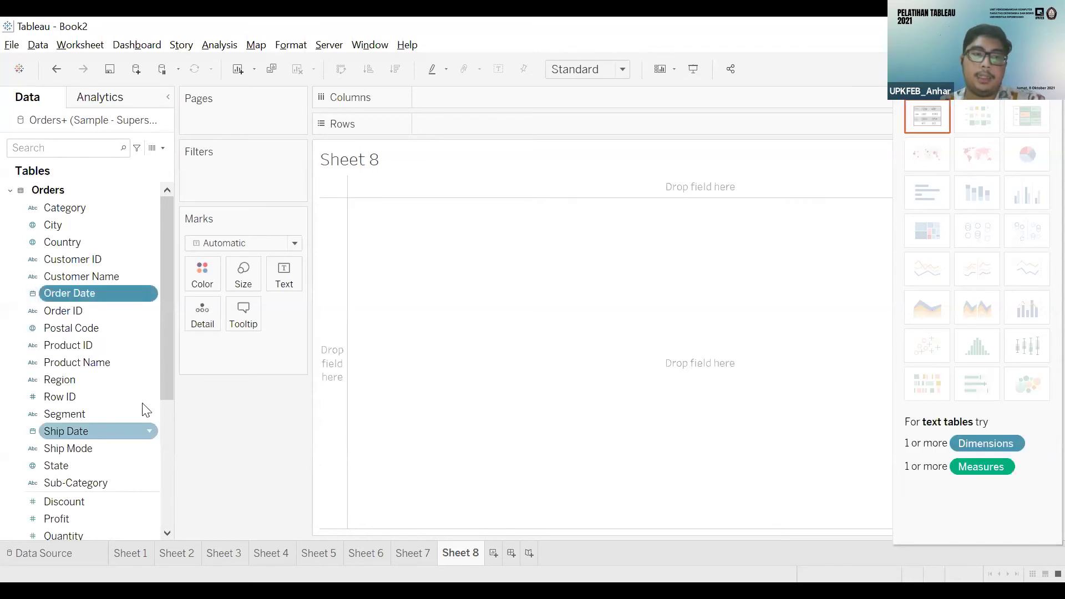
scroll(141, 408, "down", 5)
scroll(104, 297, "up", 5)
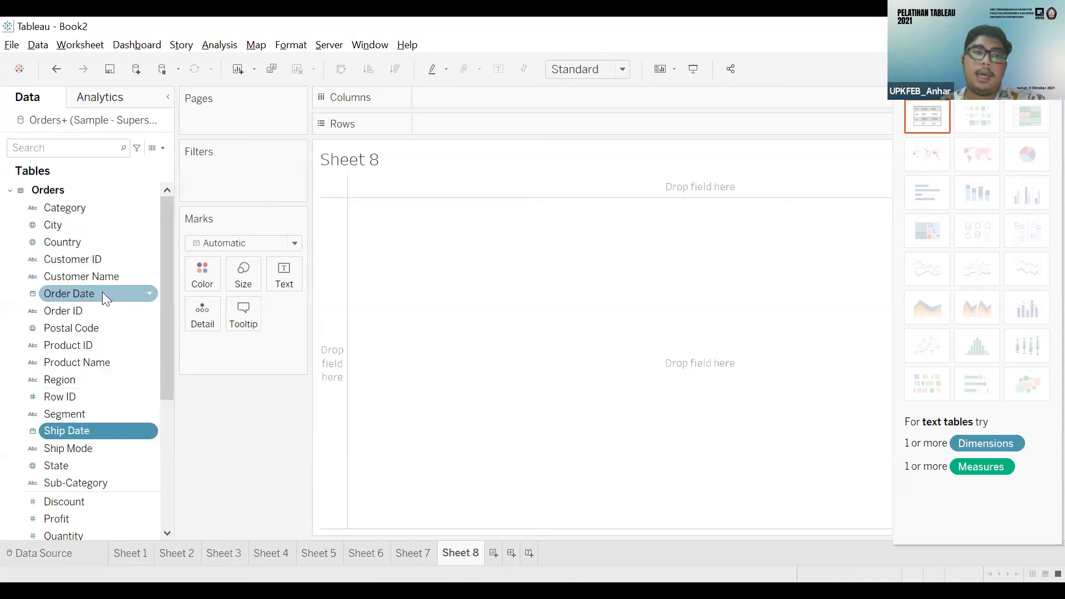
left_click(102, 294)
double_click(102, 294)
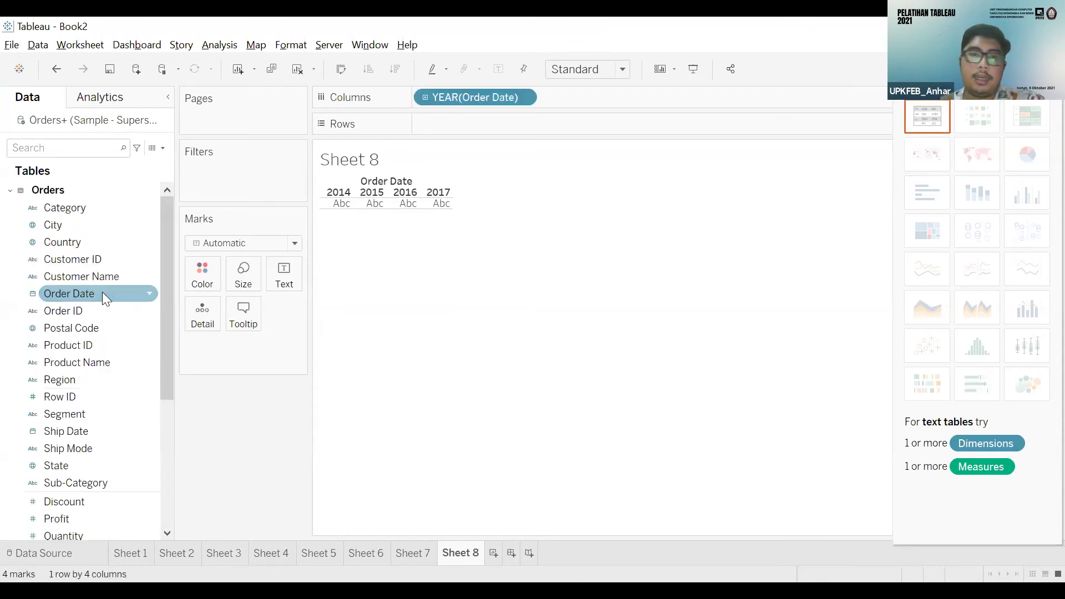
- Add the Sales measure to the yearly Order Date view on Sheet 8
left_click(490, 123)
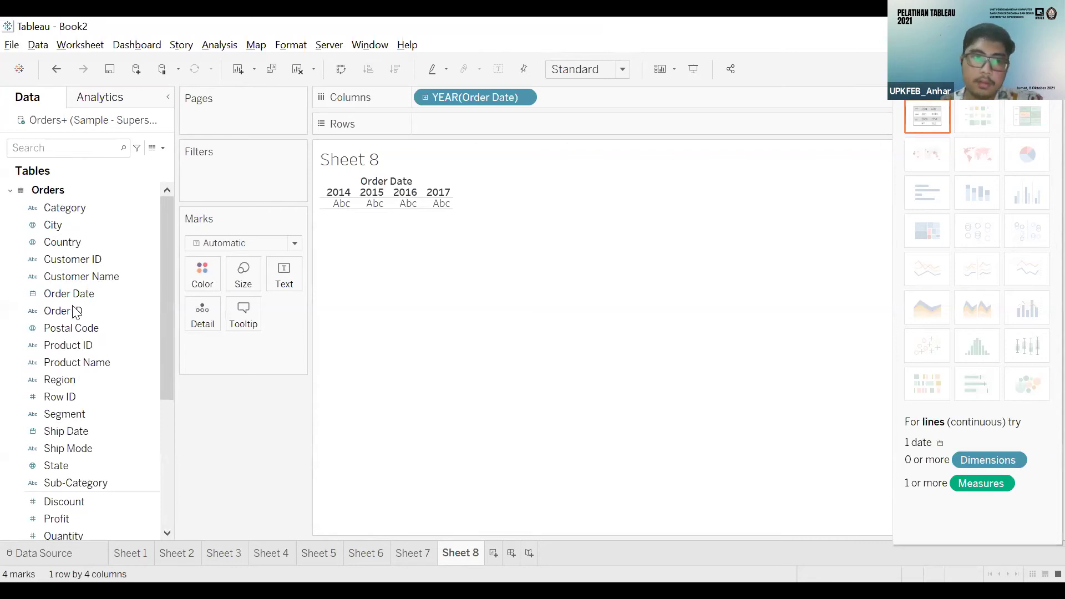
left_click(89, 311)
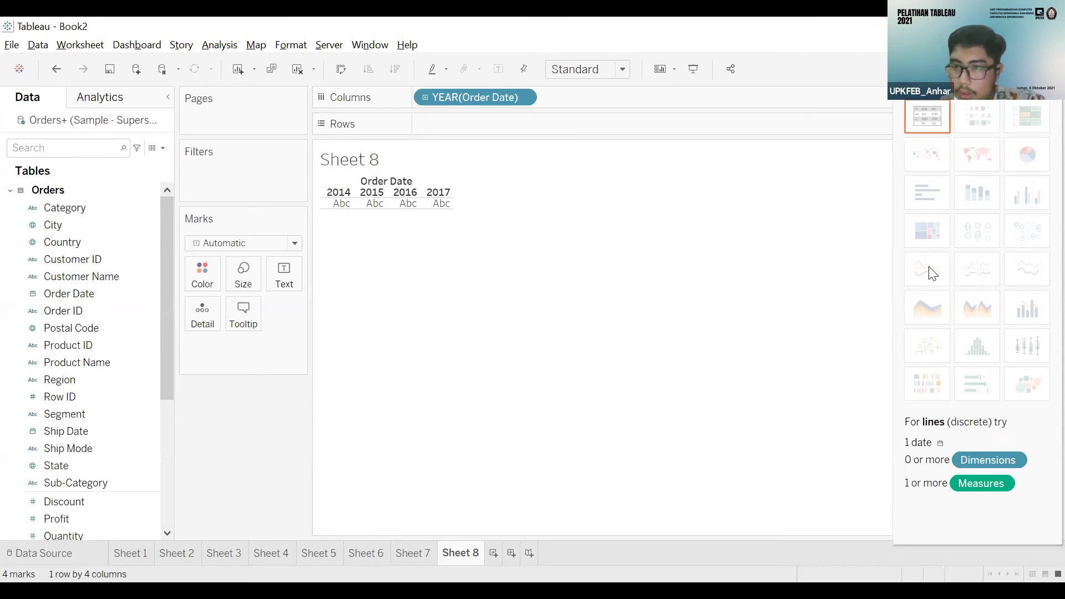
left_click(123, 451)
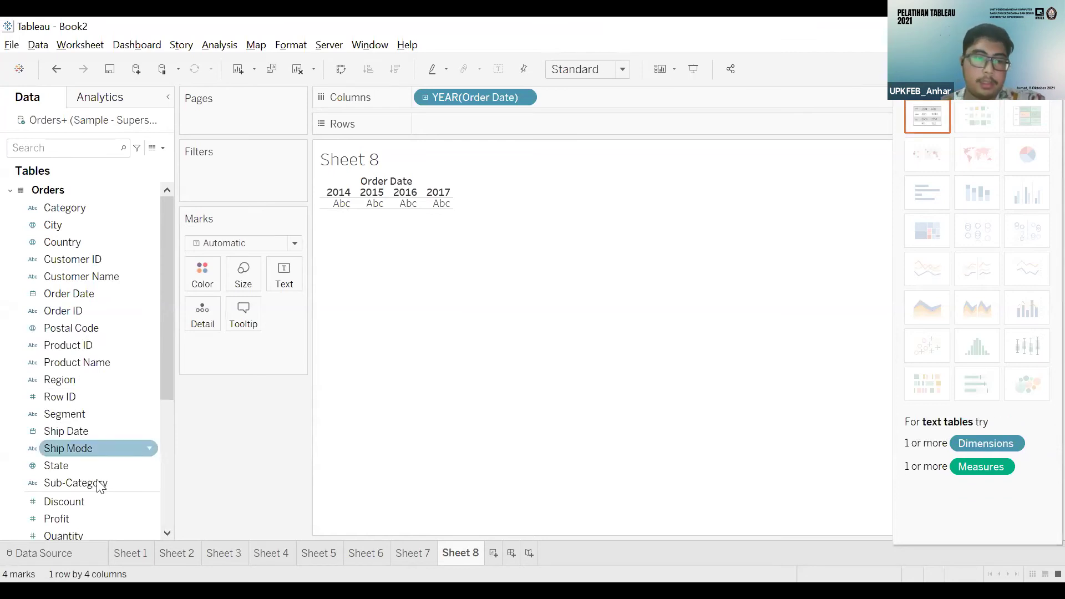
key("Down")
key("Down")
key("Down")
key("Down")
key("Down")
left_click(87, 502)
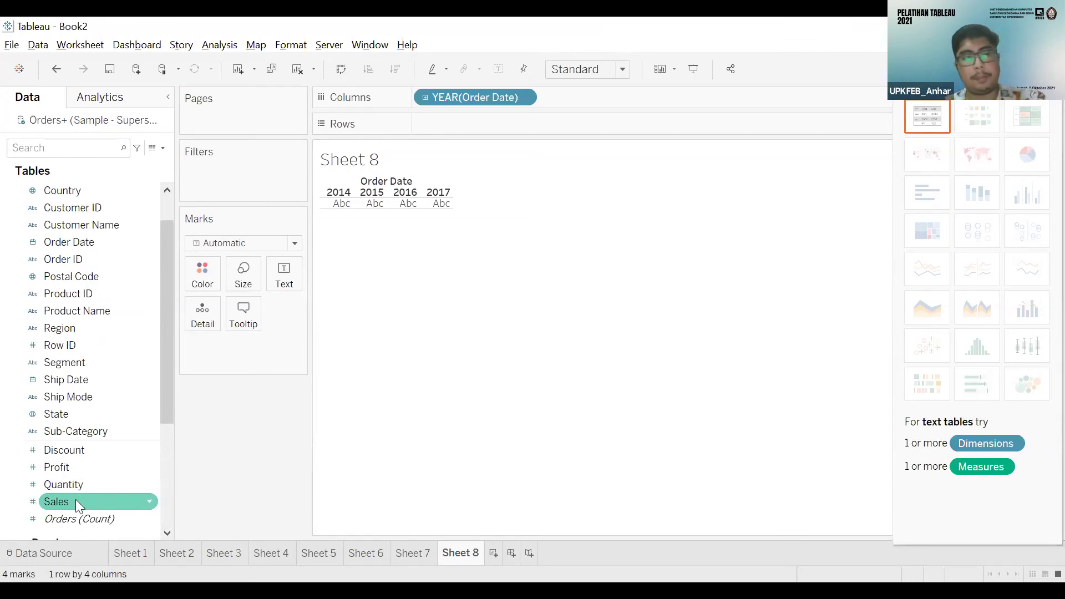
double_click(75, 502)
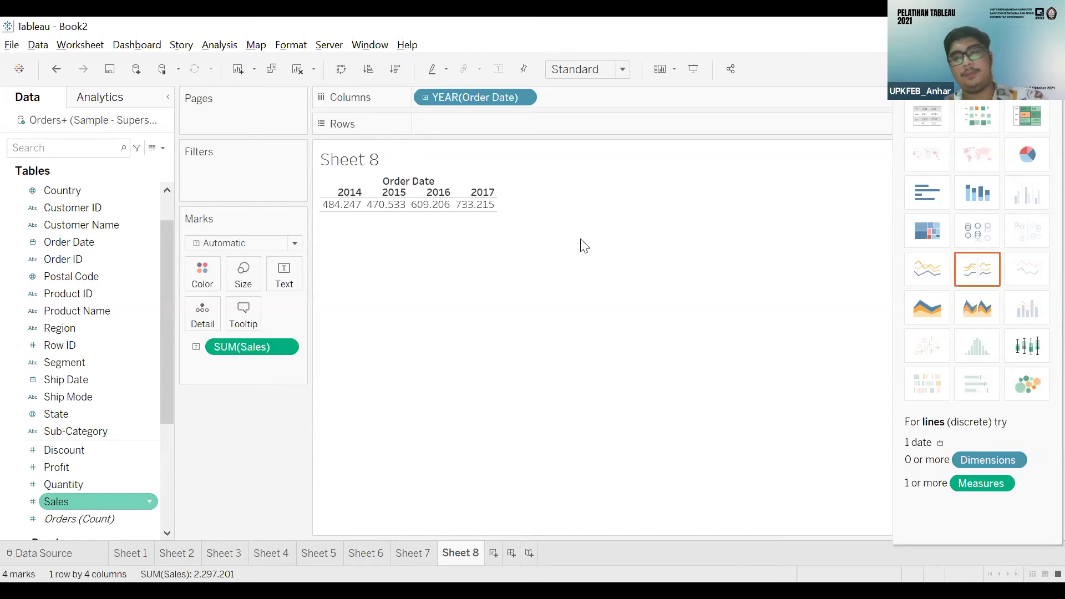
- Show yearly Sales as a continuous line chart, comparing it with the discrete line version
left_click(927, 266)
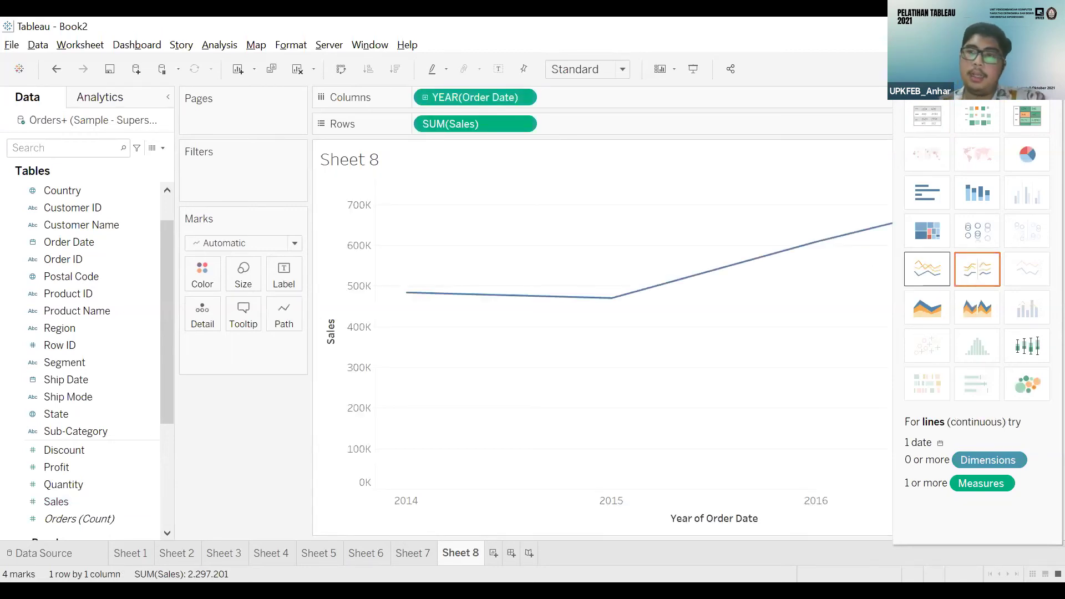
key("ctrl+1")
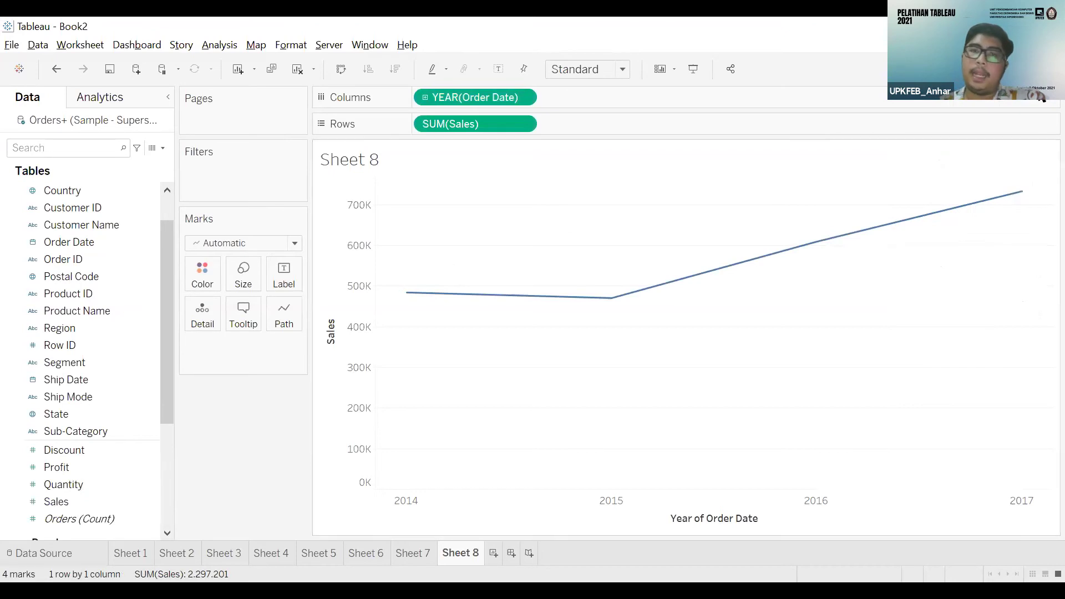
key("ctrl+1")
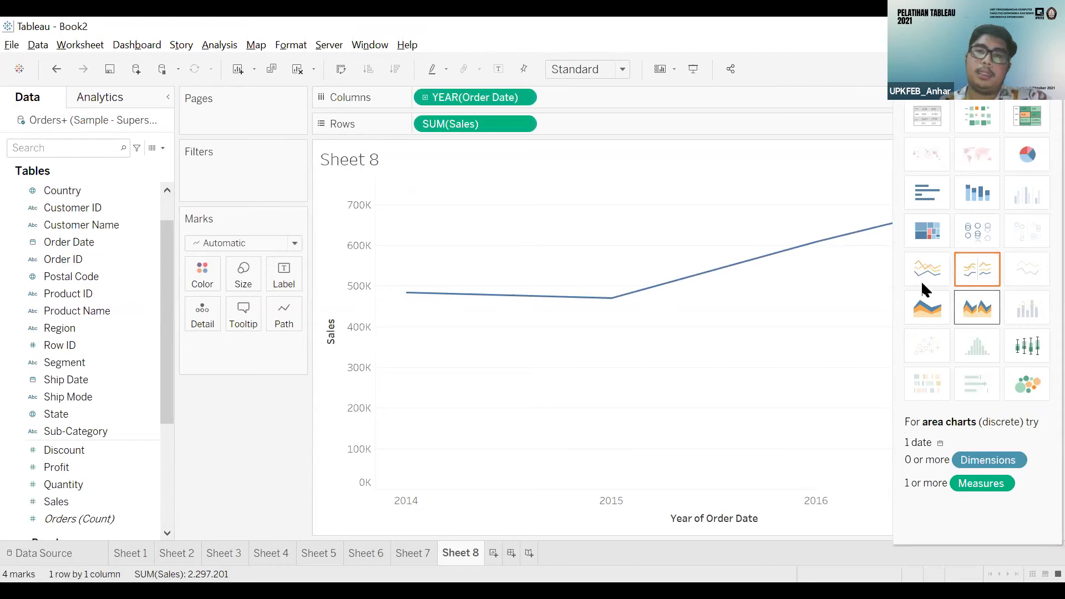
left_click(977, 277)
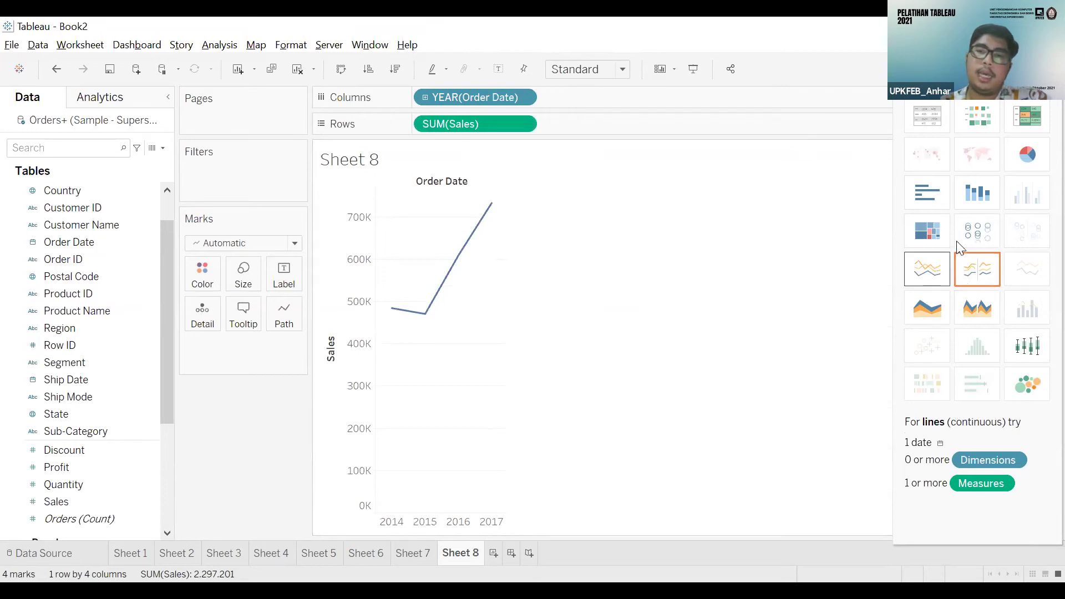
left_click(976, 271)
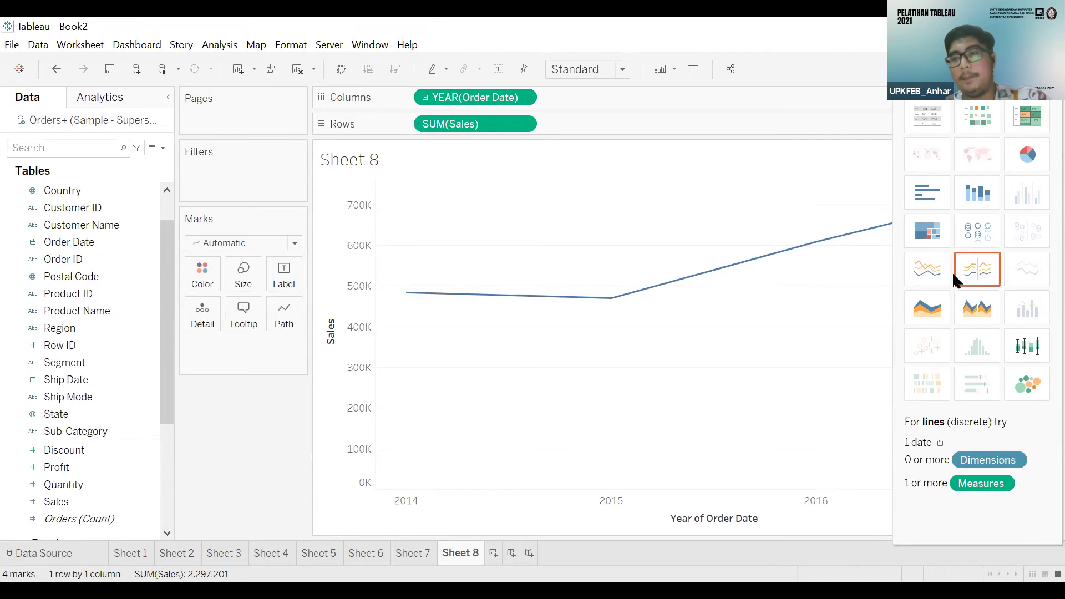
- Review the date level options of YEAR(Order Date) and remove that field from Columns
right_click(515, 101)
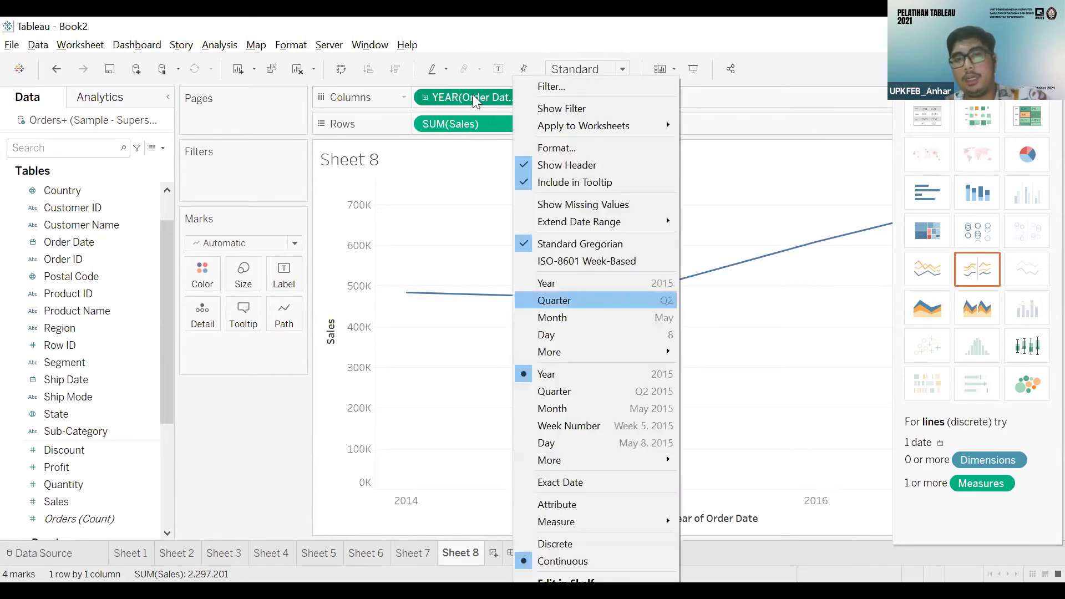
left_click(523, 97)
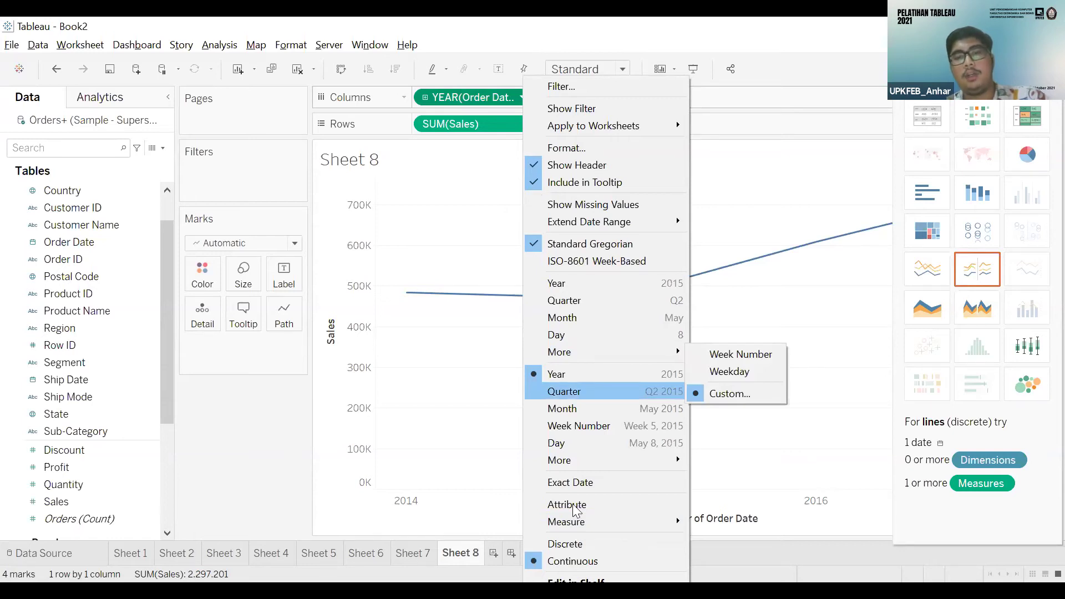
left_click(72, 465)
scroll(100, 259, "up", 1)
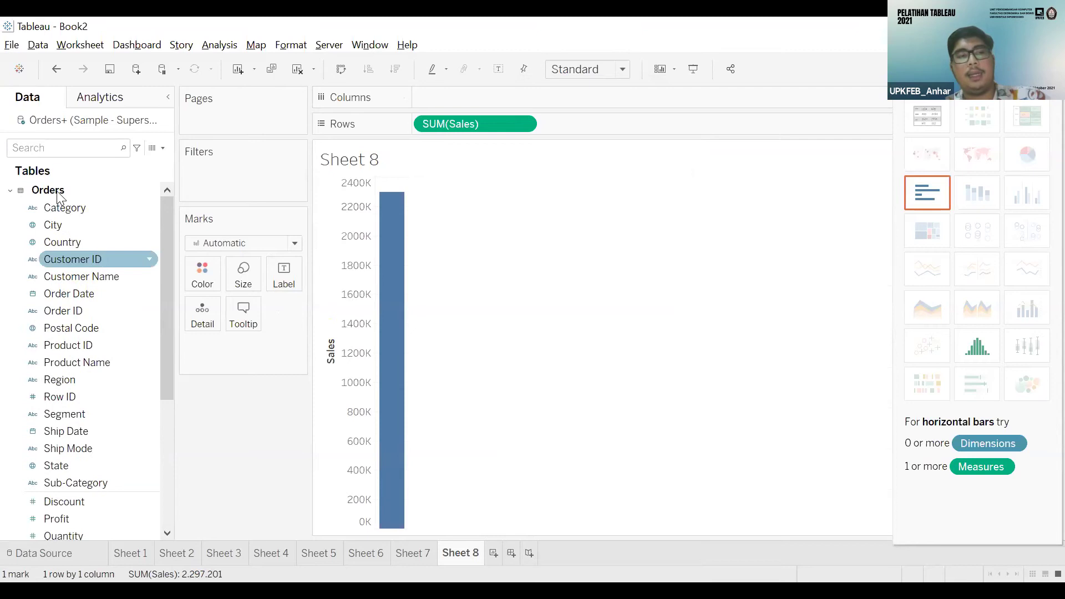
- Place Order Date on Columns of Sheet 8 as the continuous QUARTER(Order Date) to chart quarterly Sales
left_click(74, 306)
left_click(74, 299)
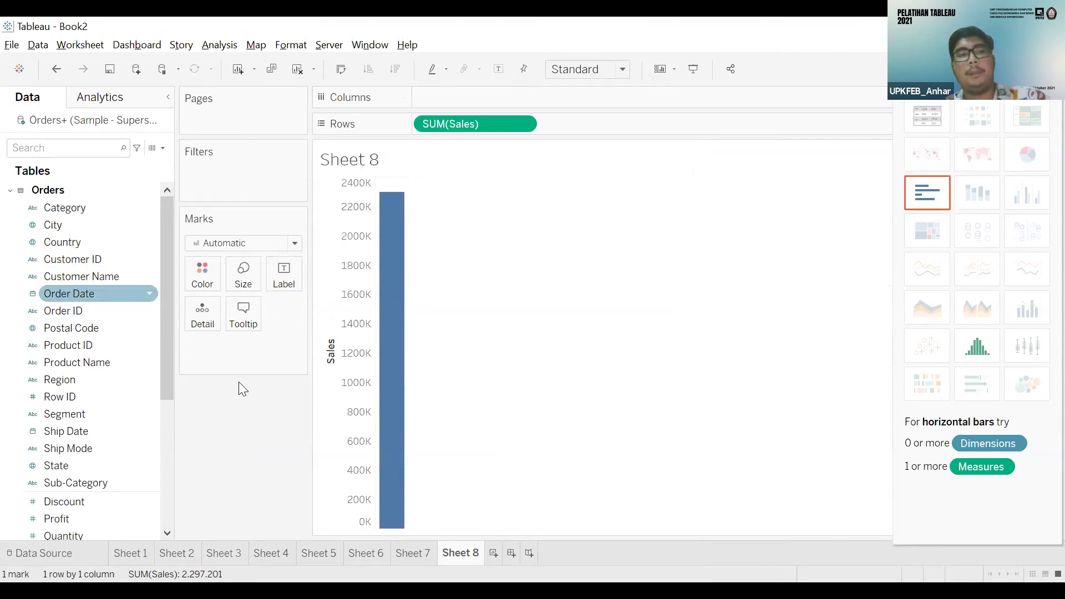
left_click_drag(65, 285, 526, 125)
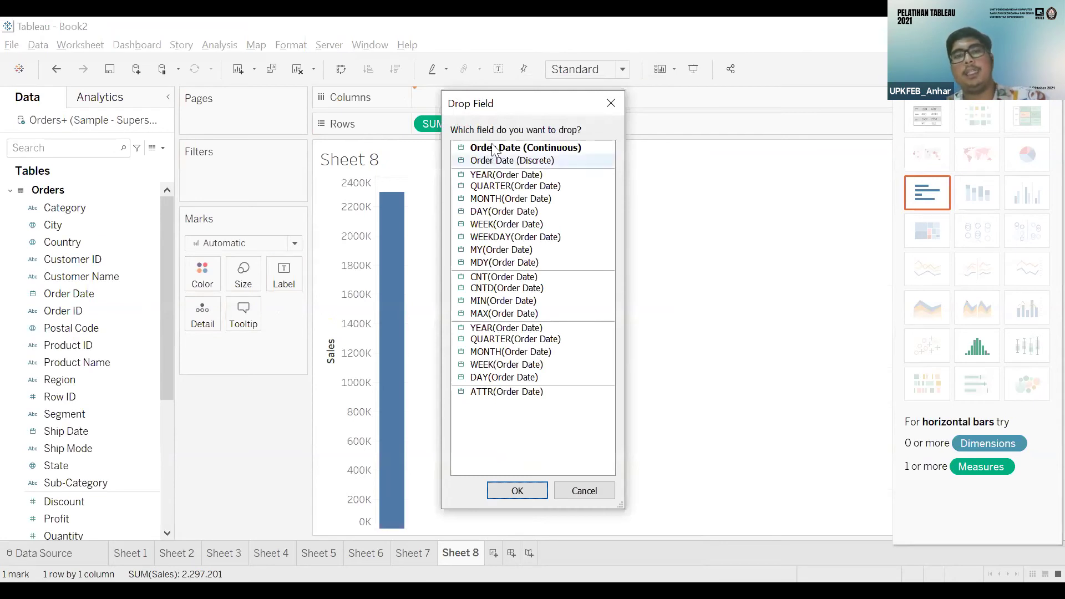
left_click(576, 149)
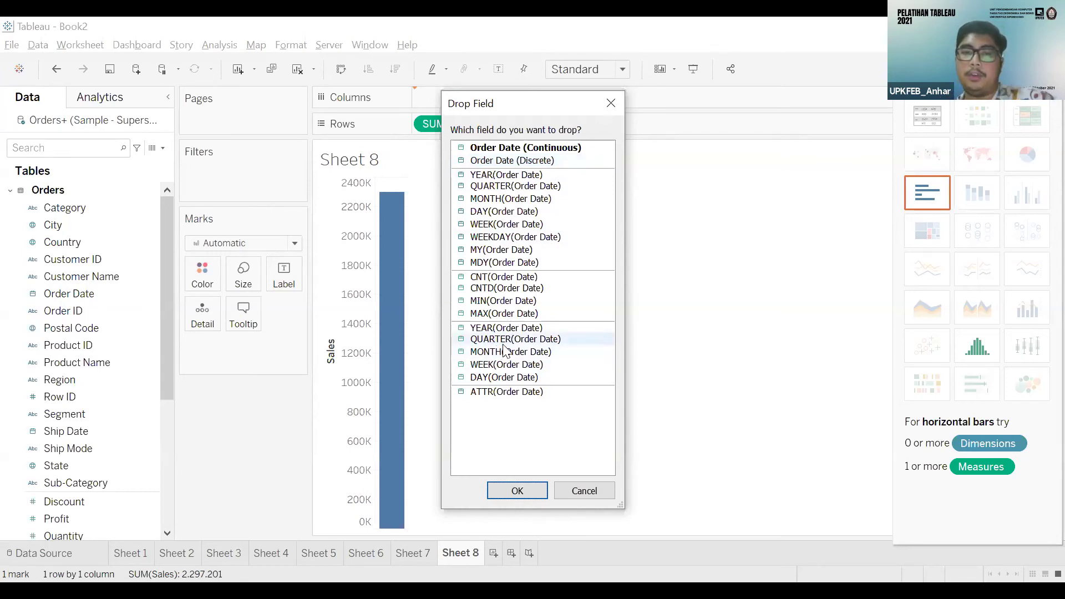
left_click(529, 486)
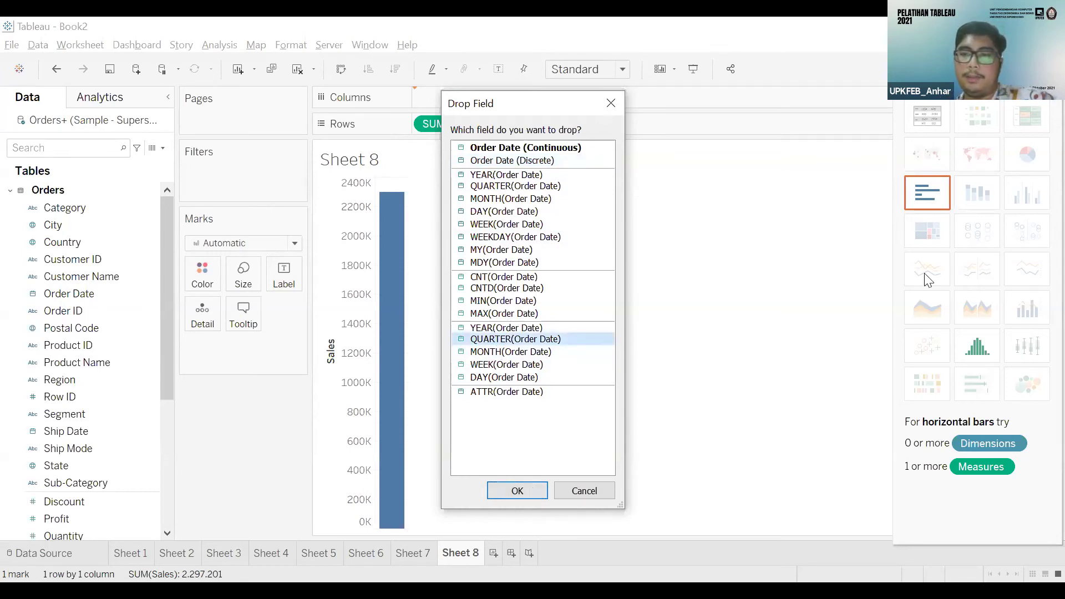
left_click(1026, 70)
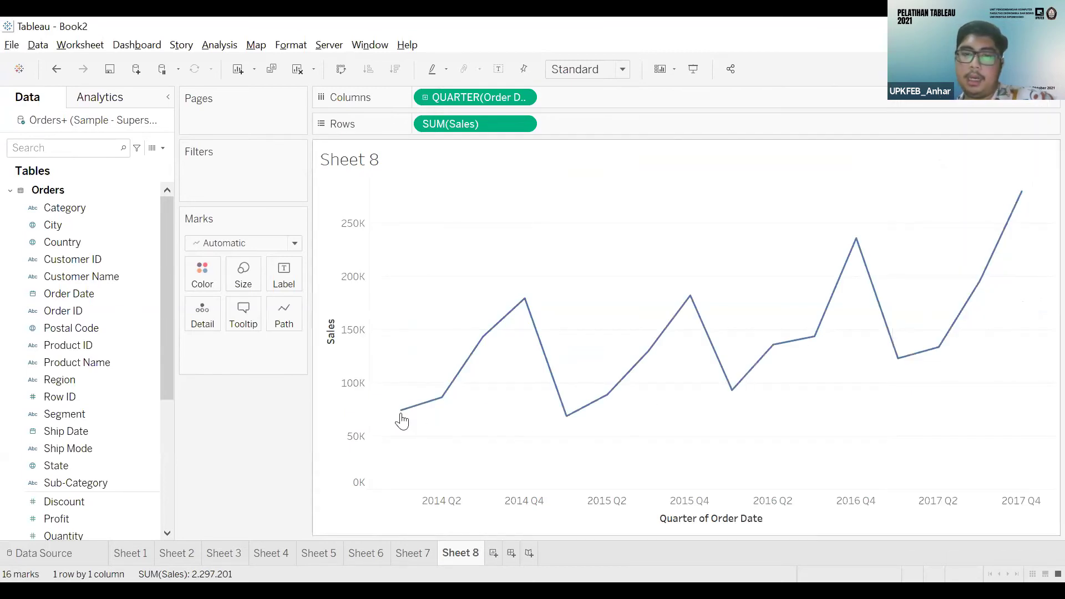
mouse_move(400, 413)
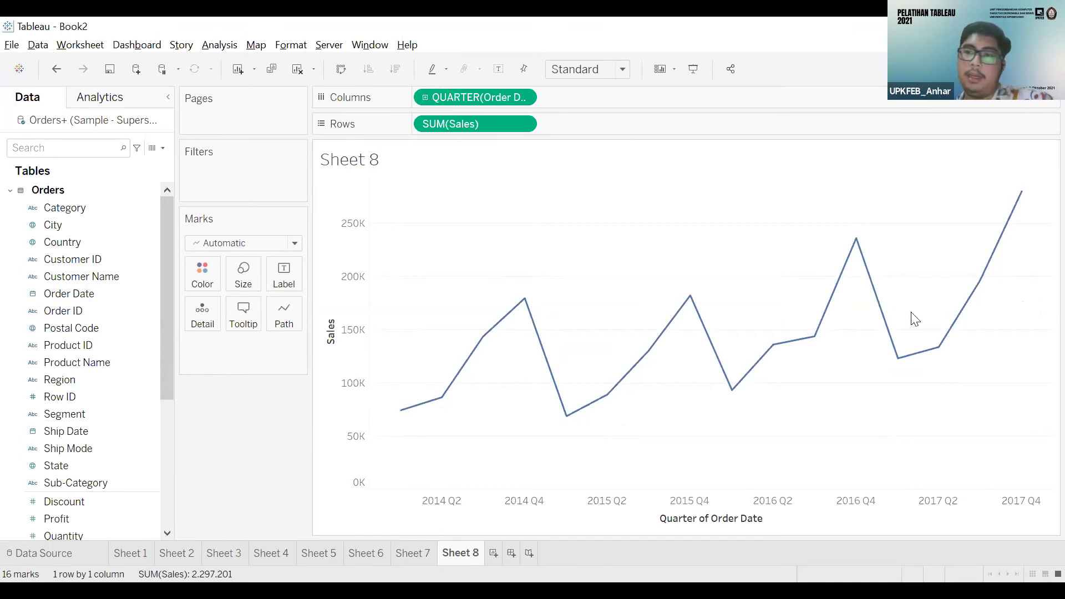
- Show quarterly Sales as a discrete line chart split by year, comparing it with the continuous line version
key("ctrl+1")
left_click(983, 271)
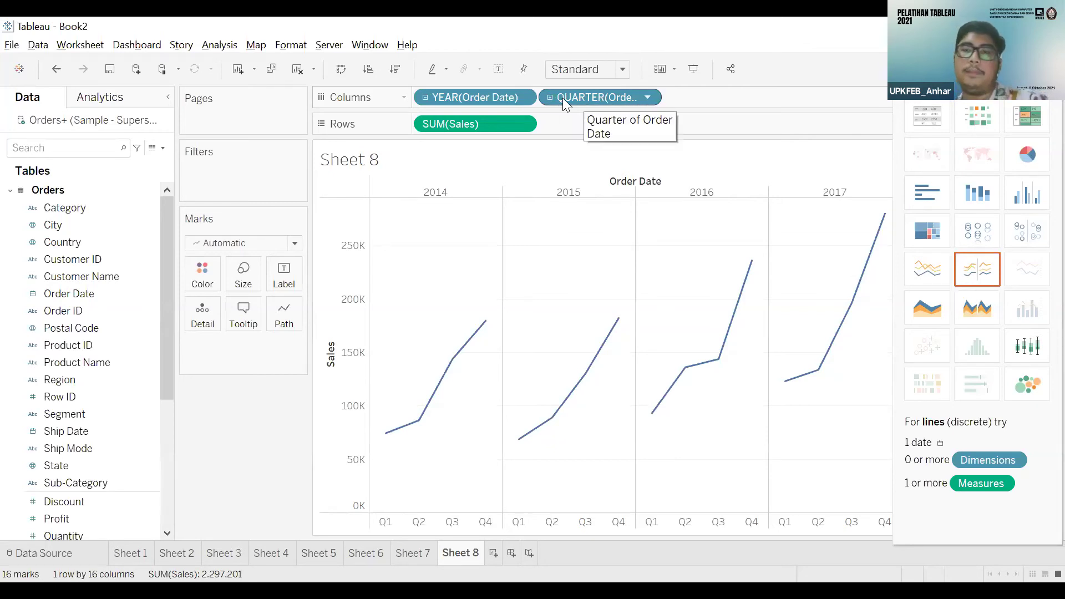
key("ctrl+1")
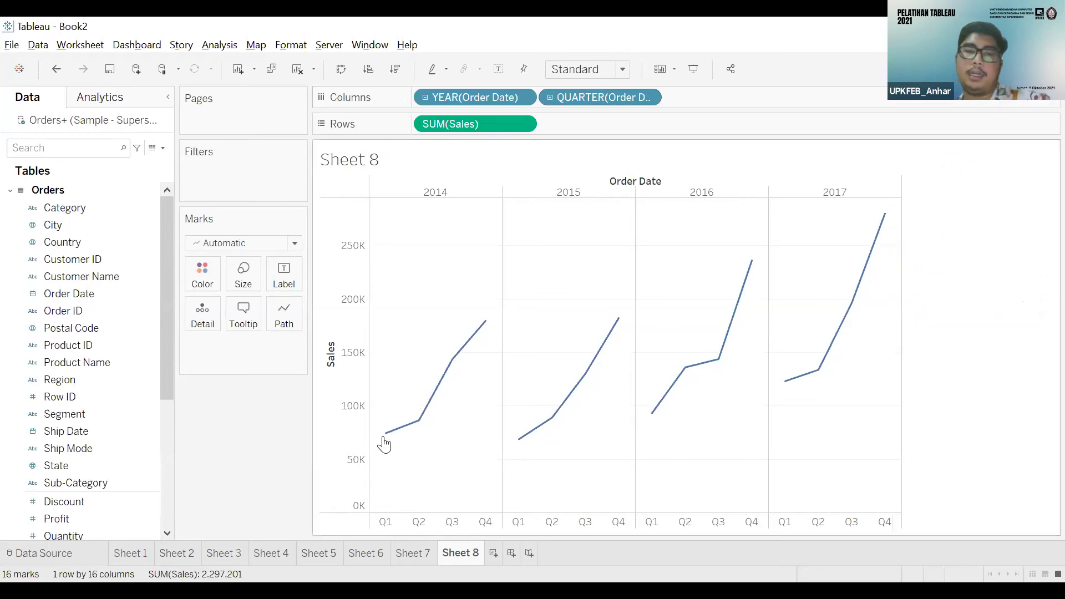
mouse_move(419, 429)
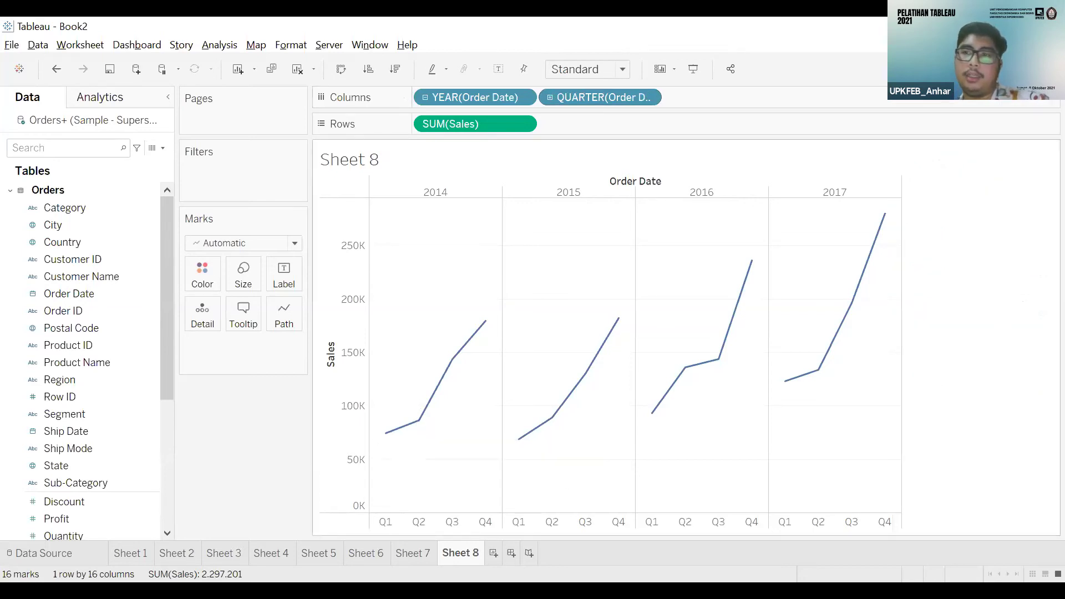
key("ctrl+1")
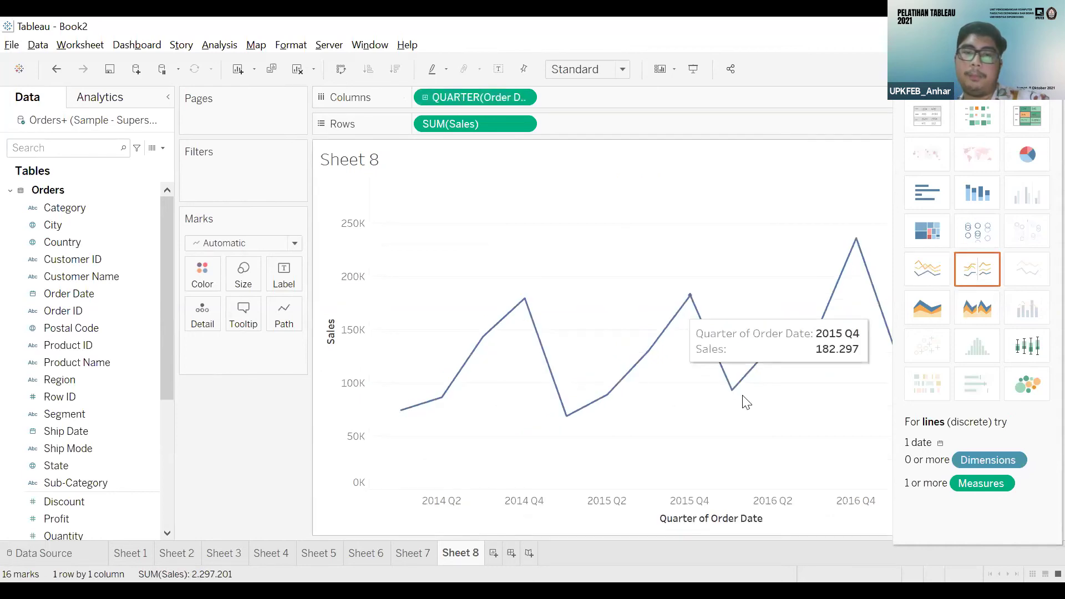
left_click(976, 269)
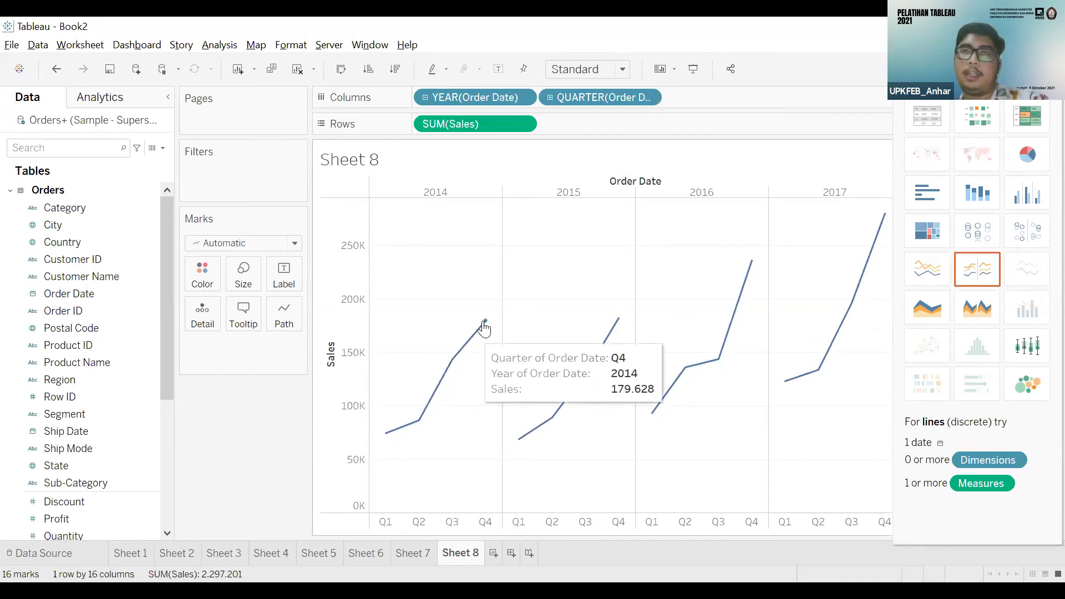
mouse_move(451, 370)
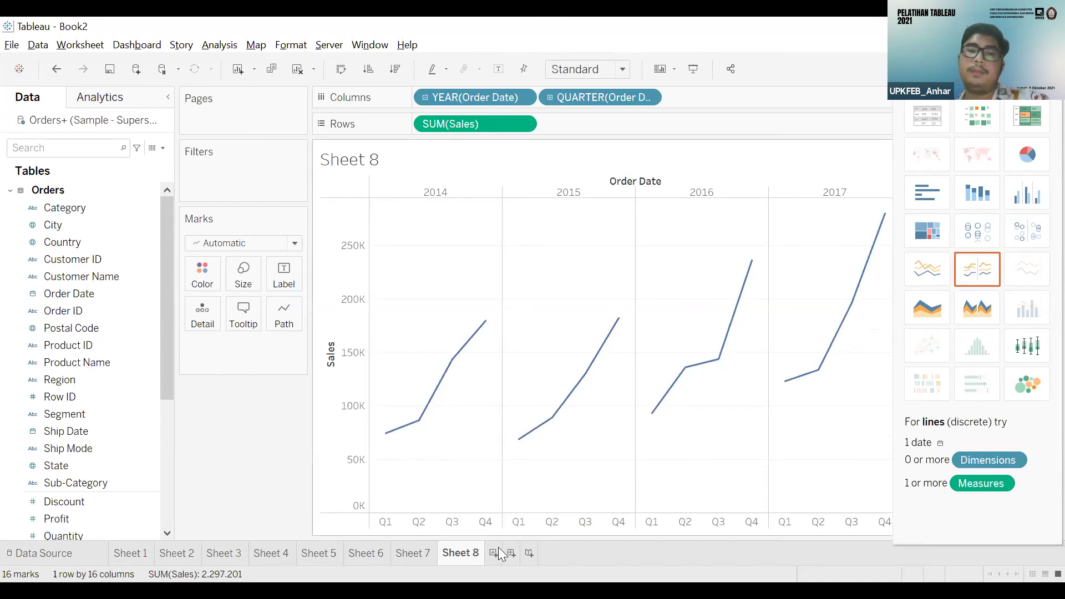
- Create a new worksheet
key("ctrl+m")
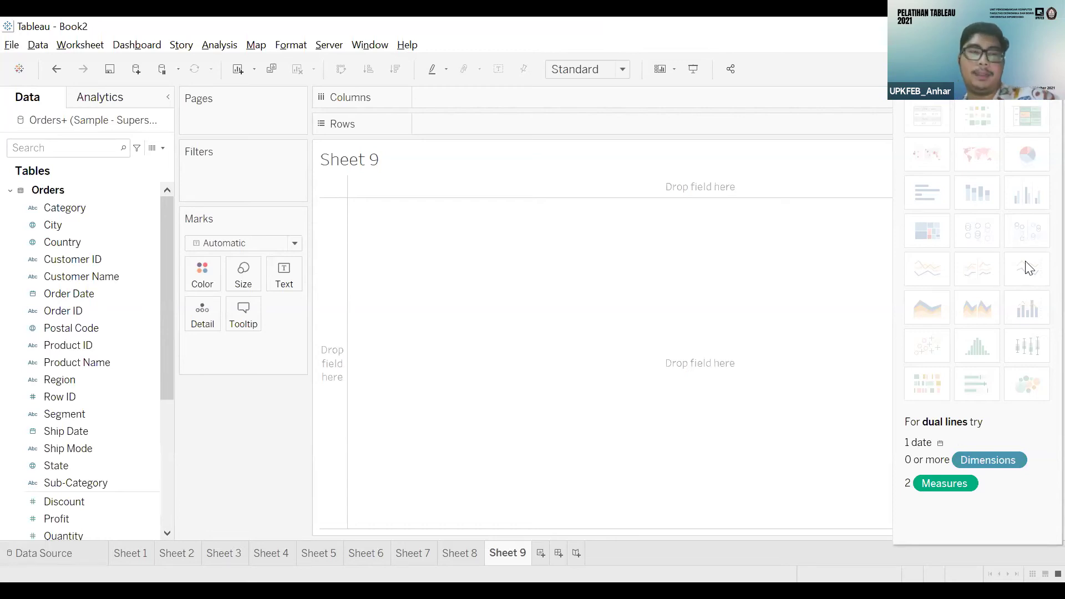
left_click(71, 296)
left_click_drag(467, 105, 469, 95)
right_click(472, 97)
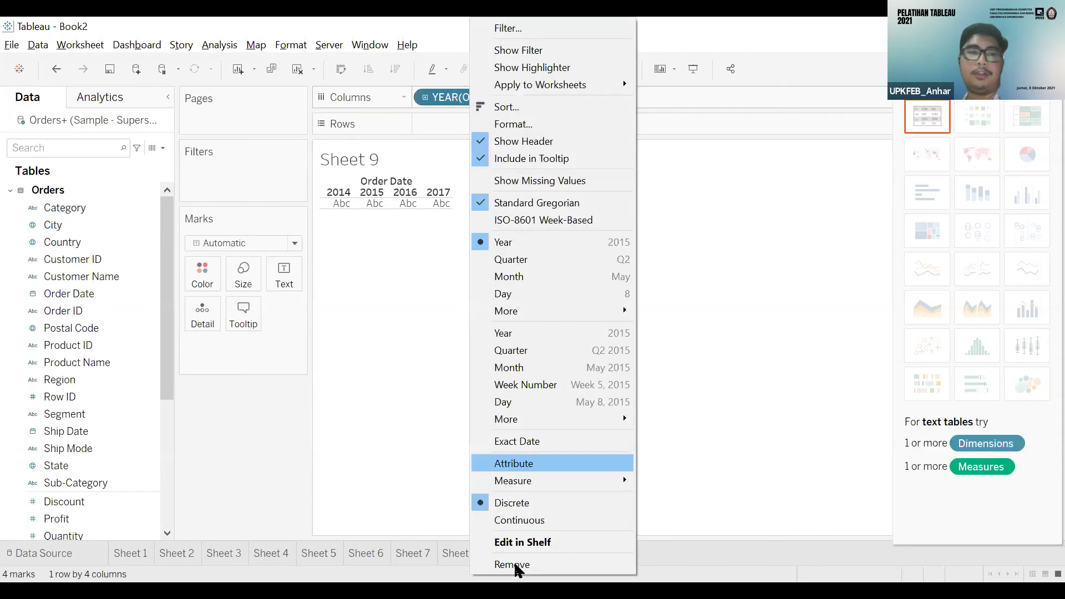
left_click(513, 564)
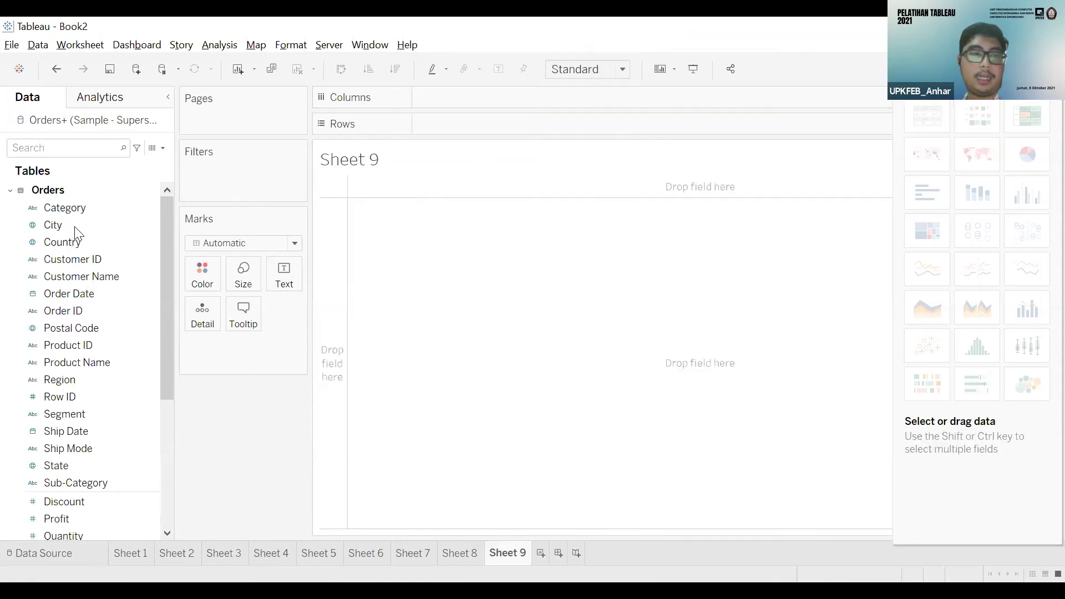
- Place Order Date on Columns of Sheet 9 as the continuous MONTH(Order Date)
left_click(75, 240)
left_click(91, 297)
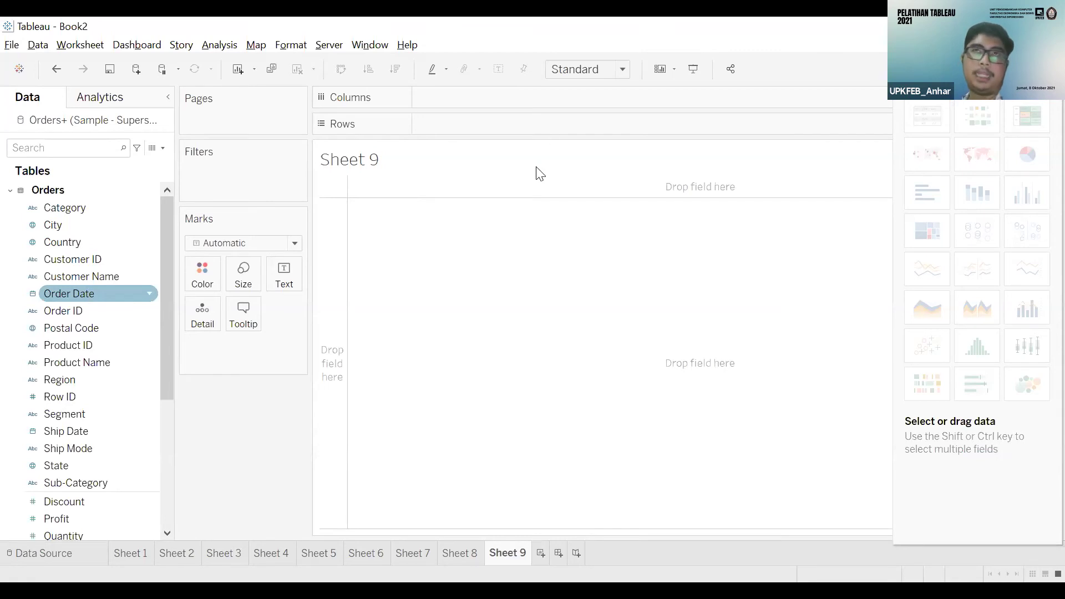
left_click_drag(539, 174, 539, 176)
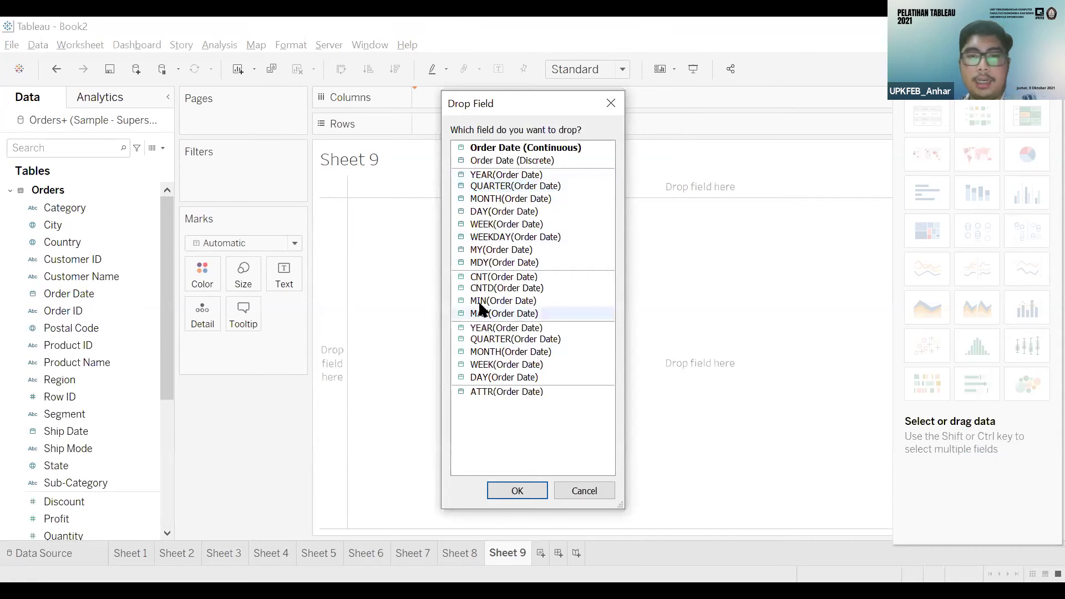
left_click(477, 340)
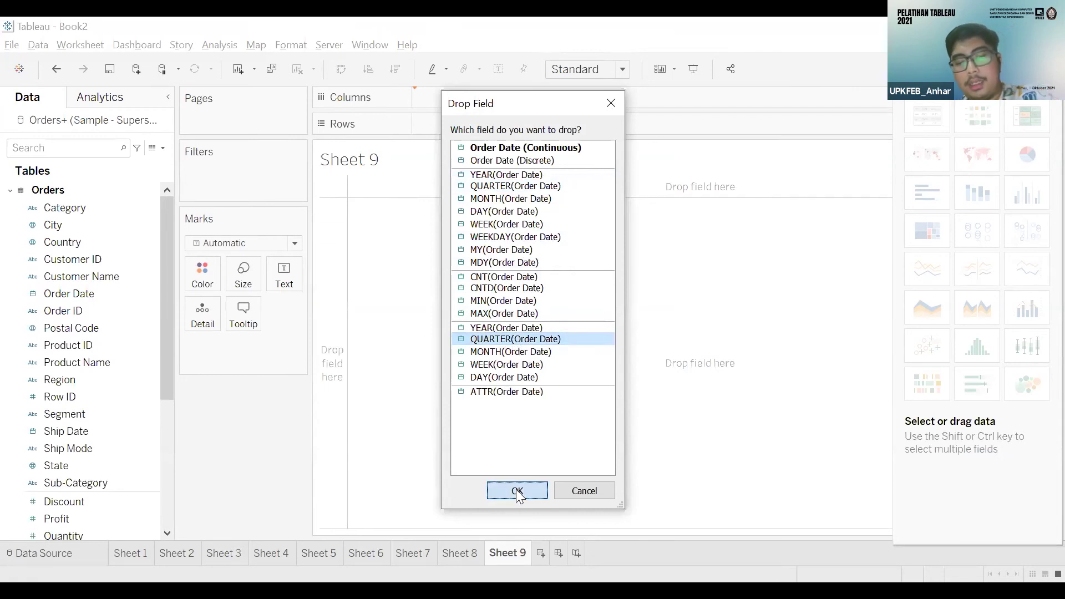
left_click(515, 352)
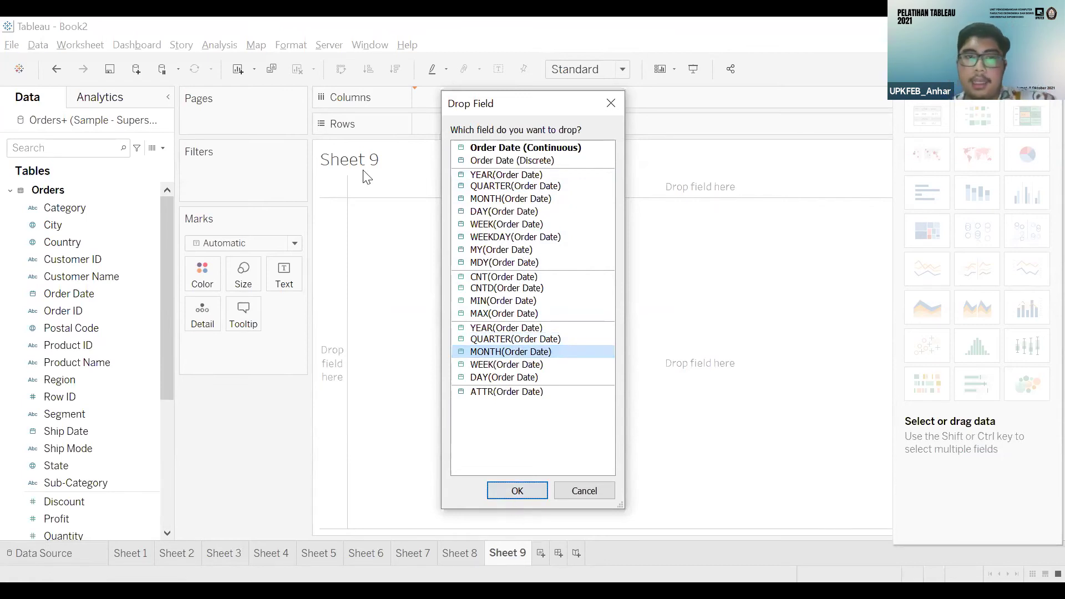
key("Return")
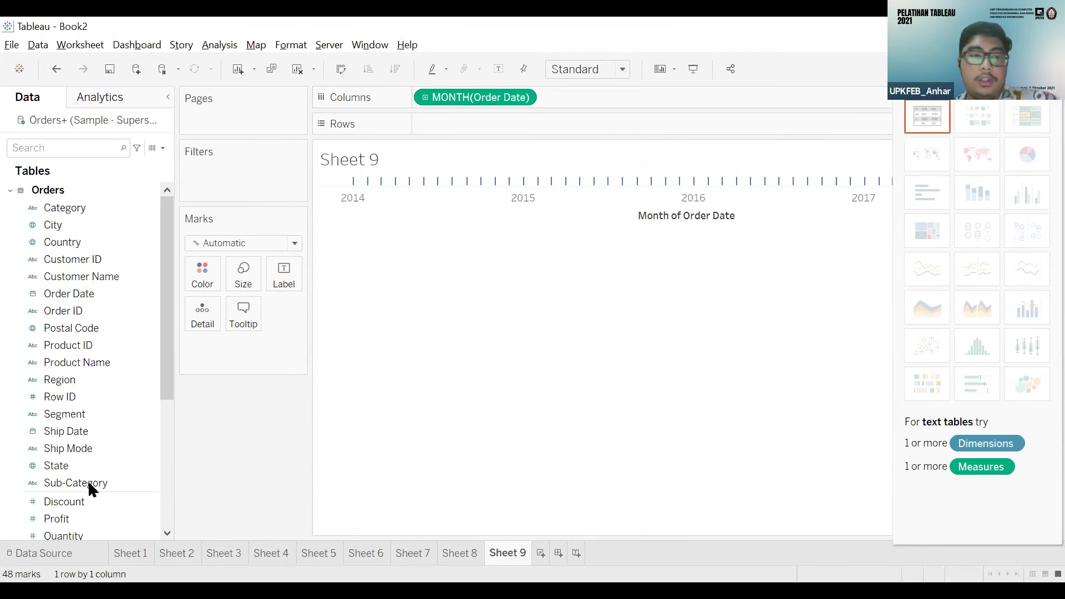
- Add the Sales and Profit measures to the monthly view and display them as a dual lines chart
scroll(83, 387, "down", 3)
left_click(77, 382)
left_click(64, 396)
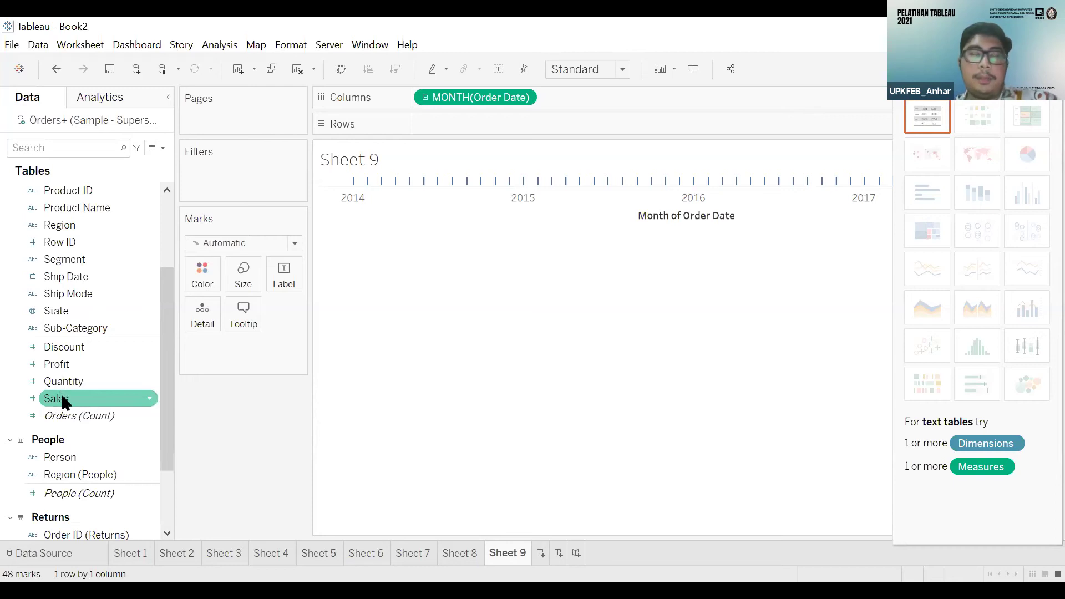
double_click(63, 397)
double_click(66, 363)
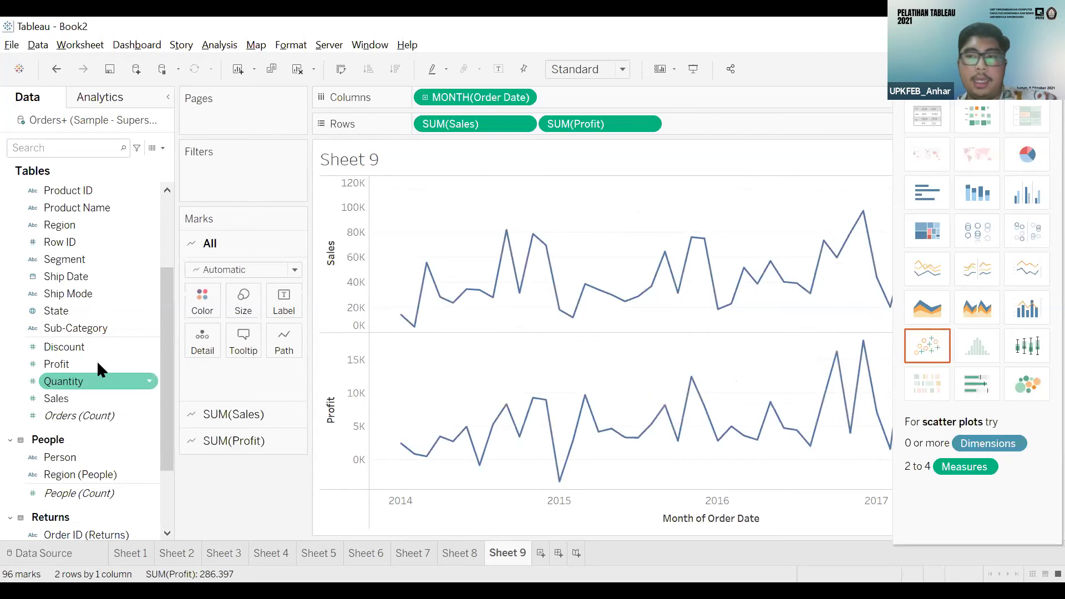
left_click(1038, 266)
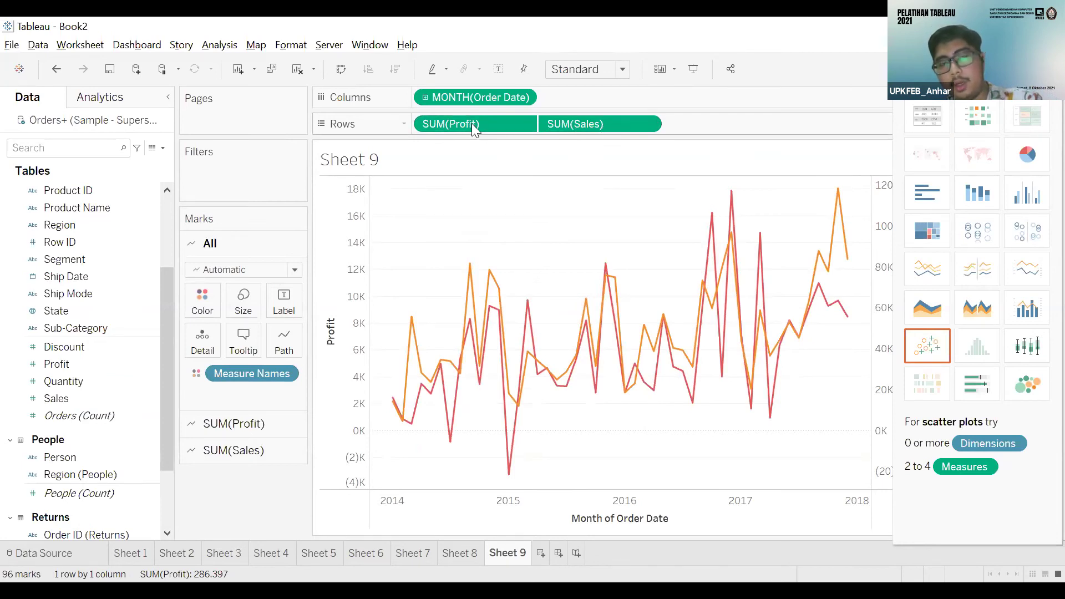
- Examine the Profit and Sales dual lines chart, its Measure Names legend and its color settings
left_click(1027, 69)
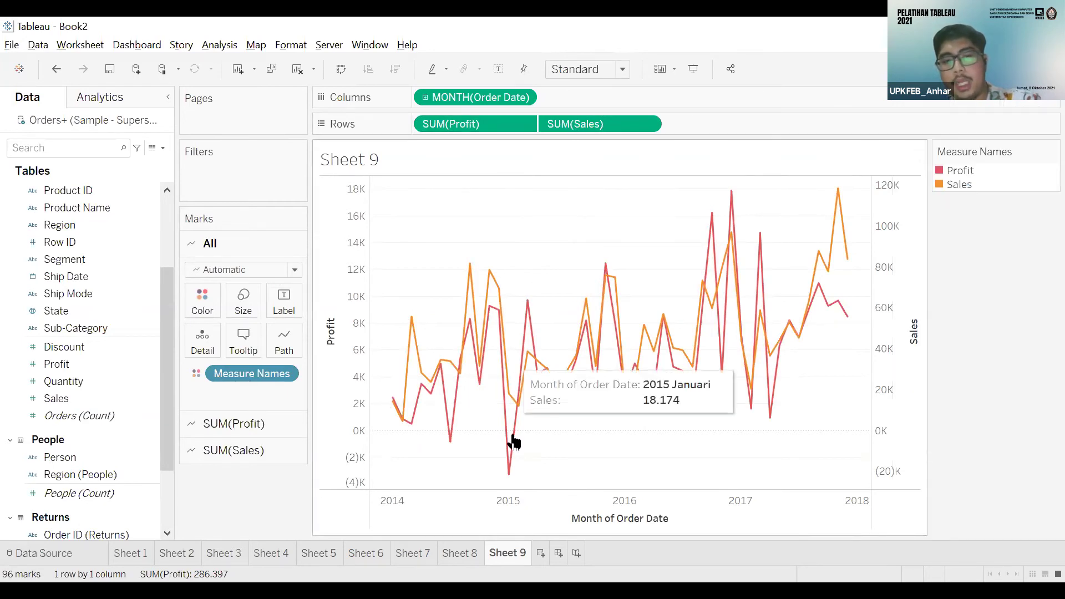
left_click(234, 374)
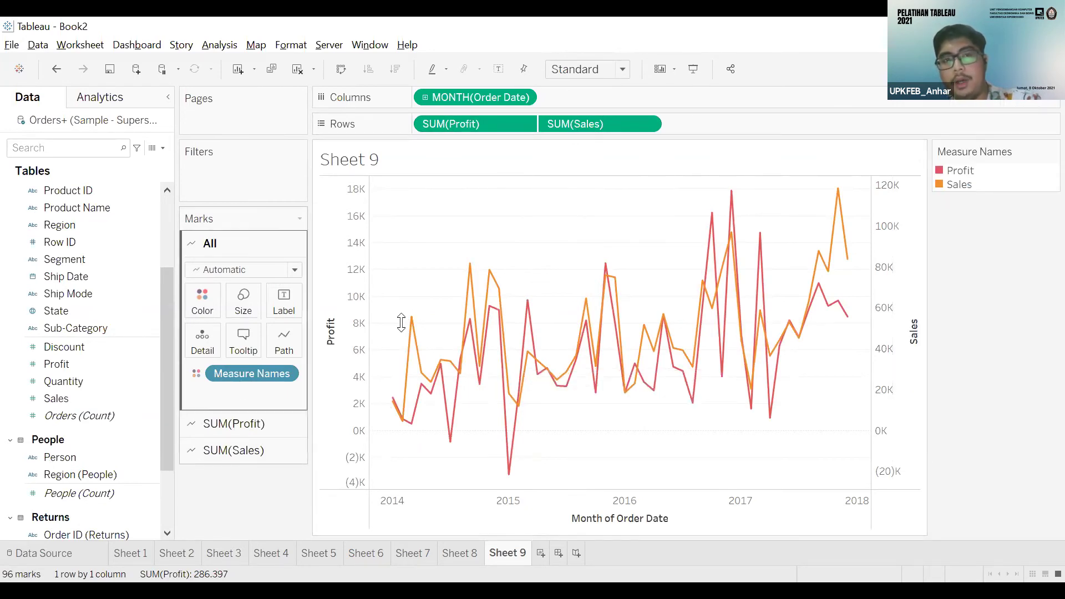
left_click(478, 123)
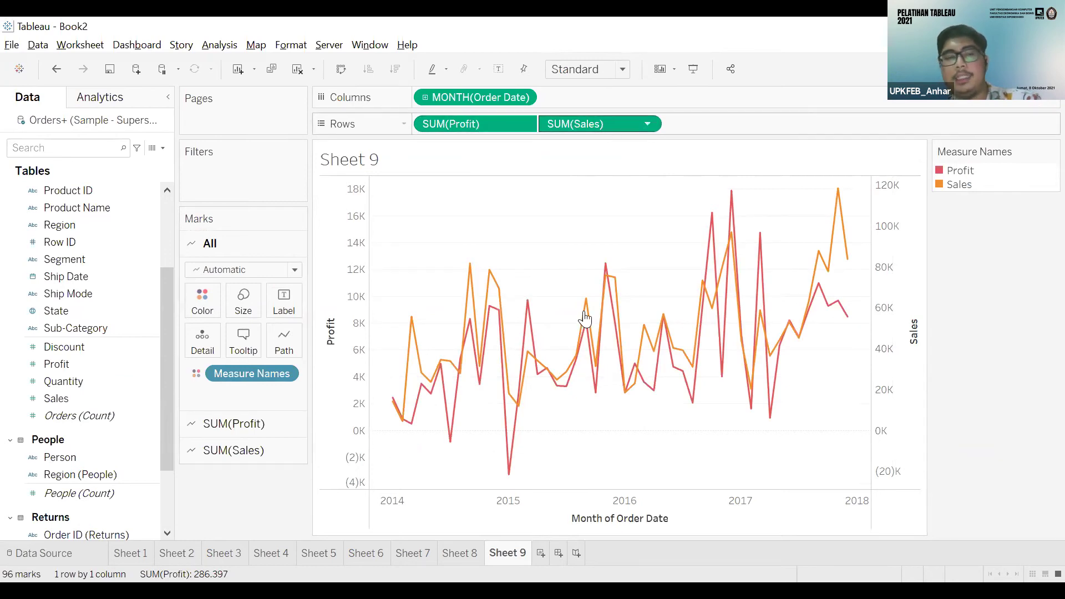
left_click(804, 211)
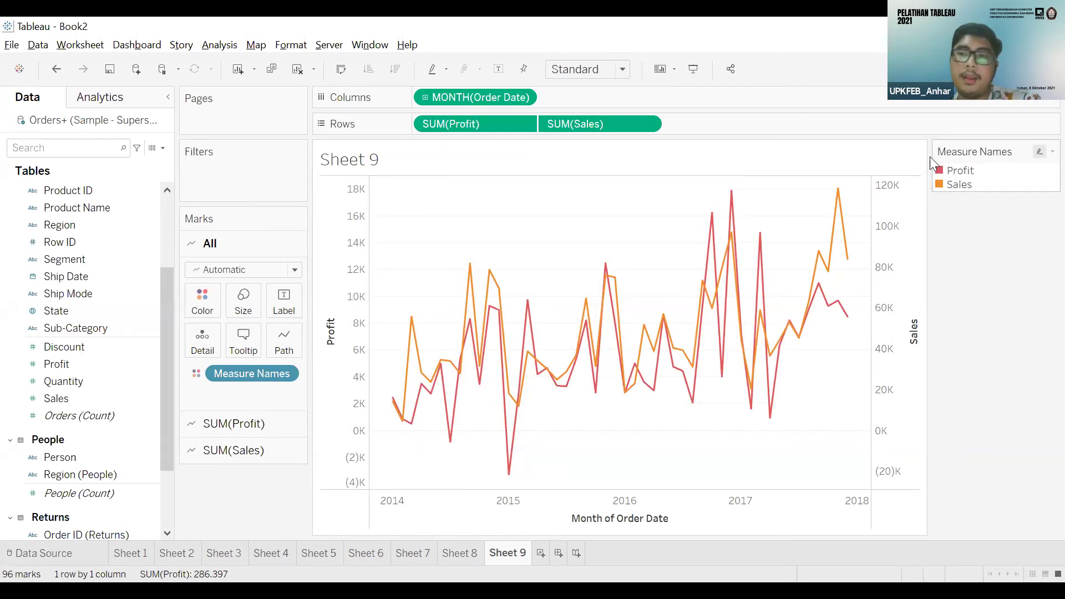
mouse_move(619, 285)
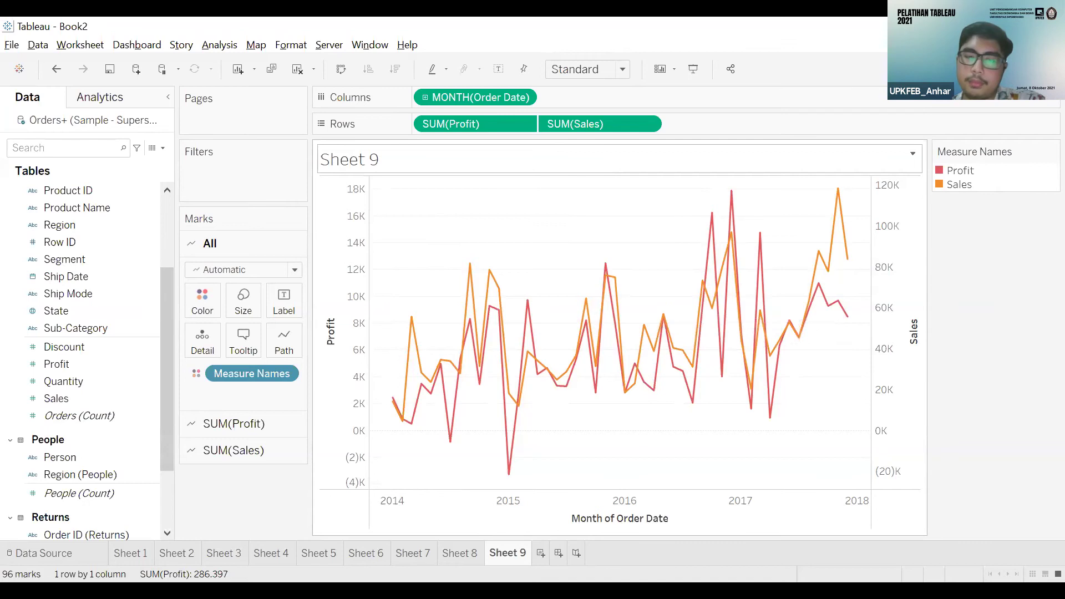
key("ctrl+1")
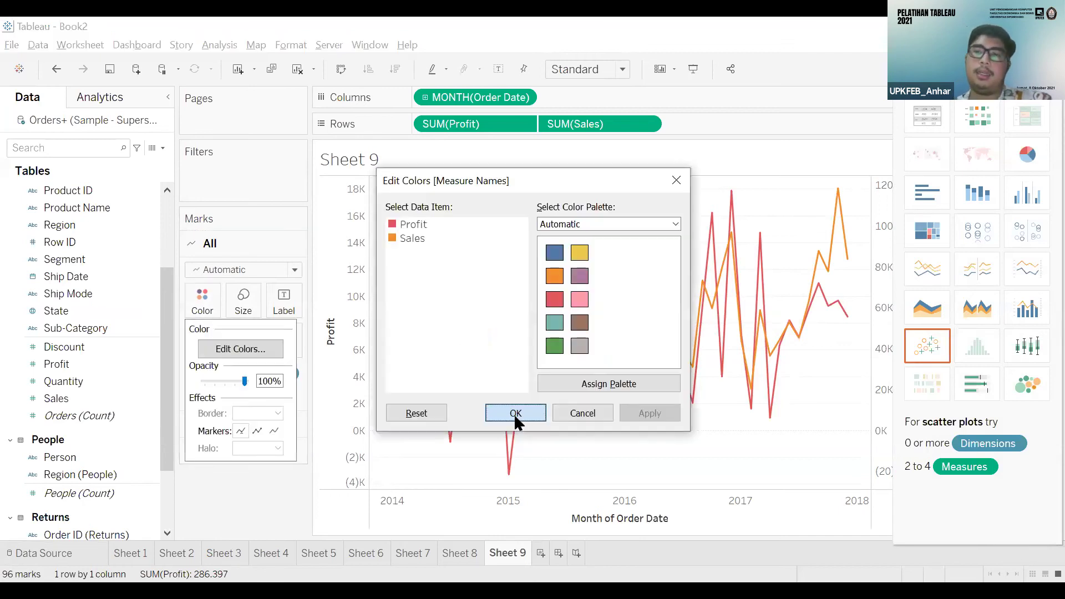
left_click(514, 414)
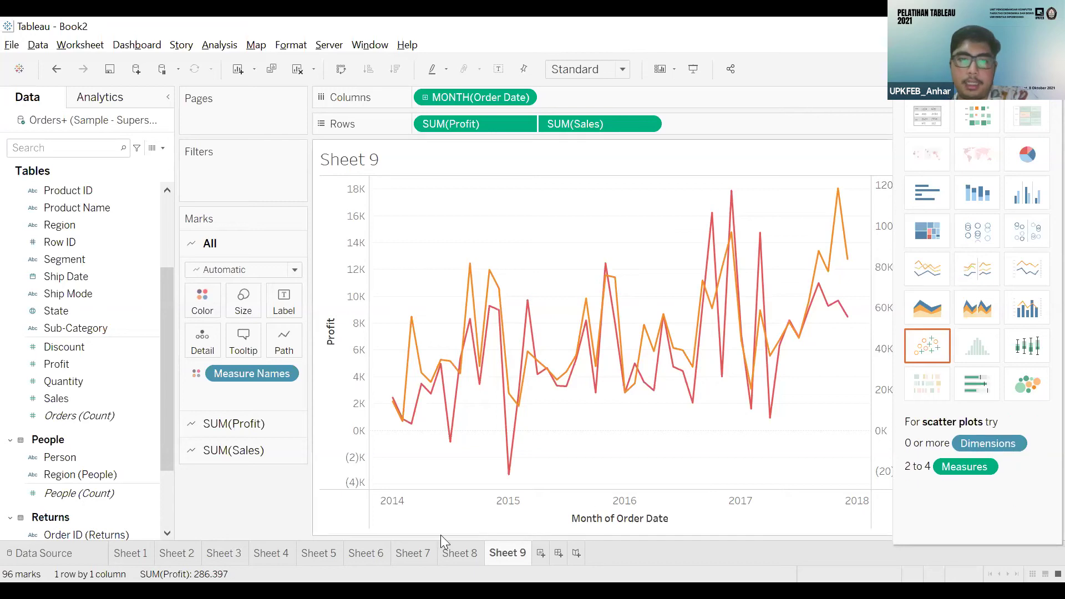
- Show quarterly Sales on Sheet 8 as a continuous line chart, comparing it with the continuous area chart
left_click(459, 553)
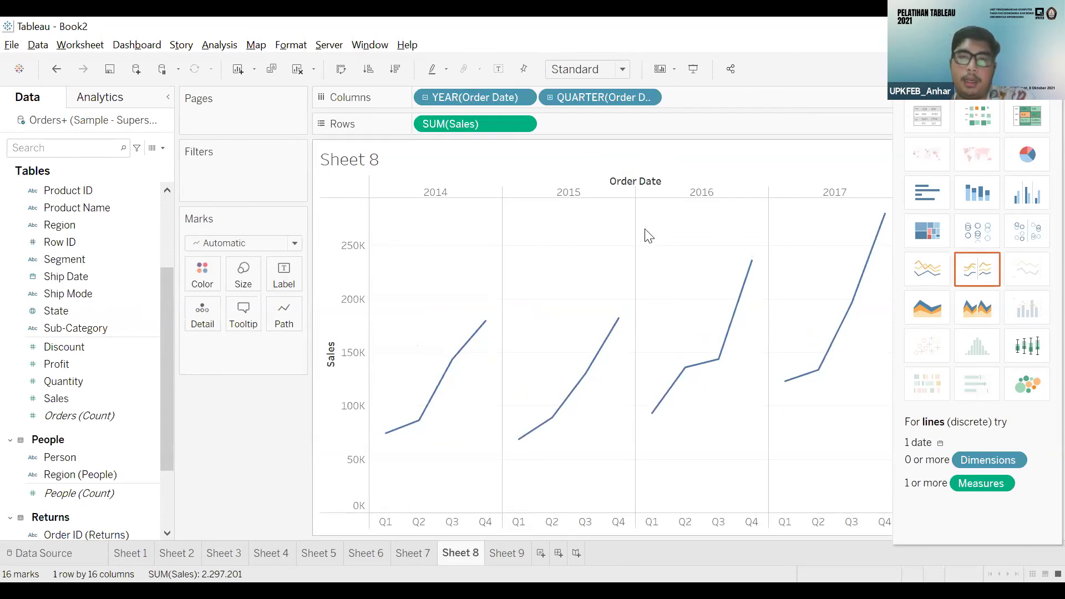
left_click(943, 316)
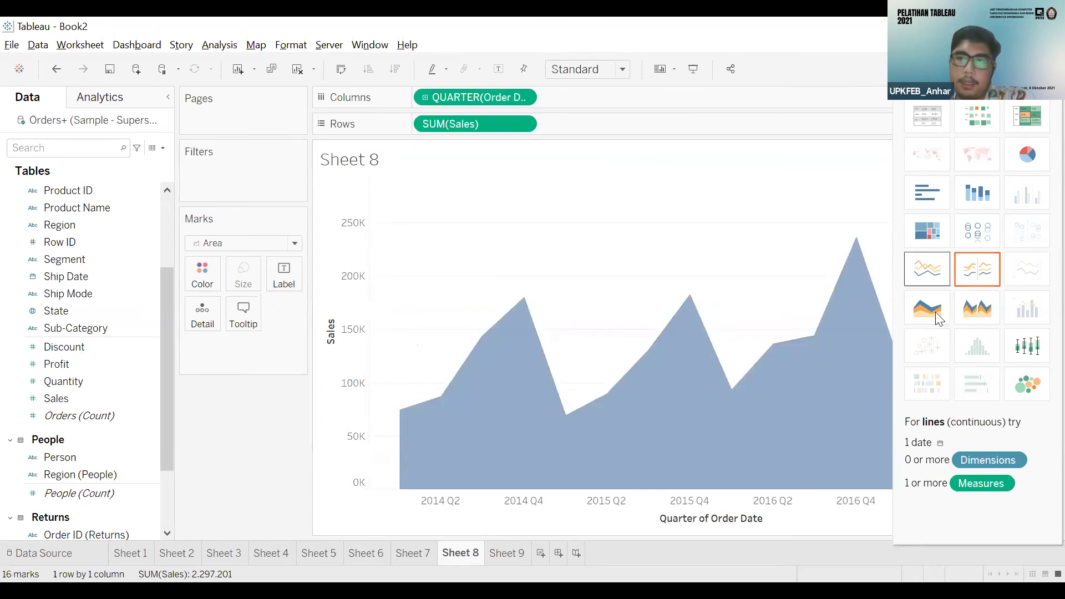
left_click(938, 283)
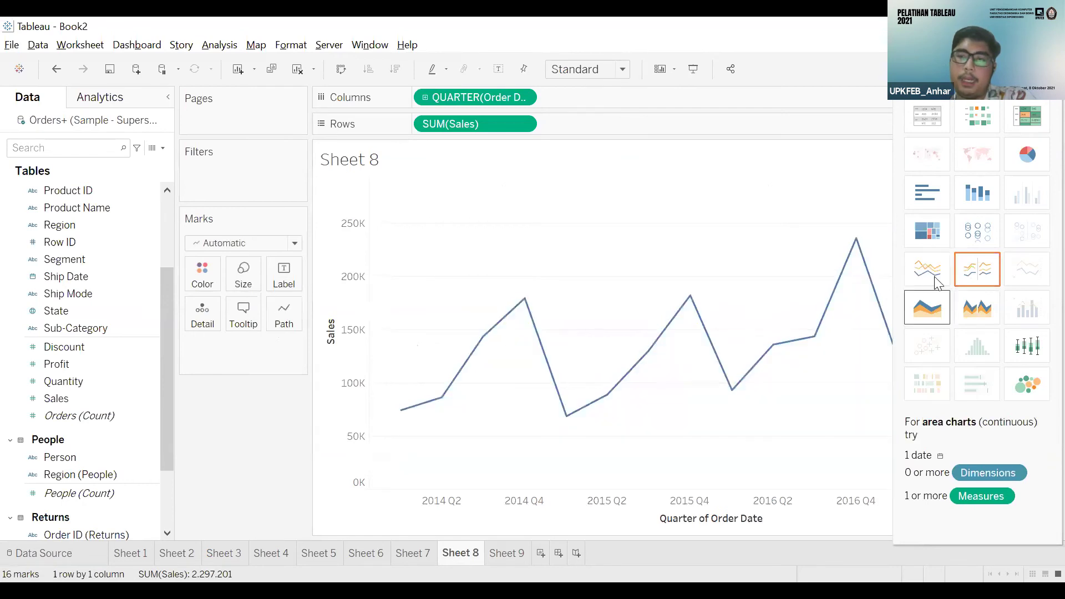
left_click(937, 284)
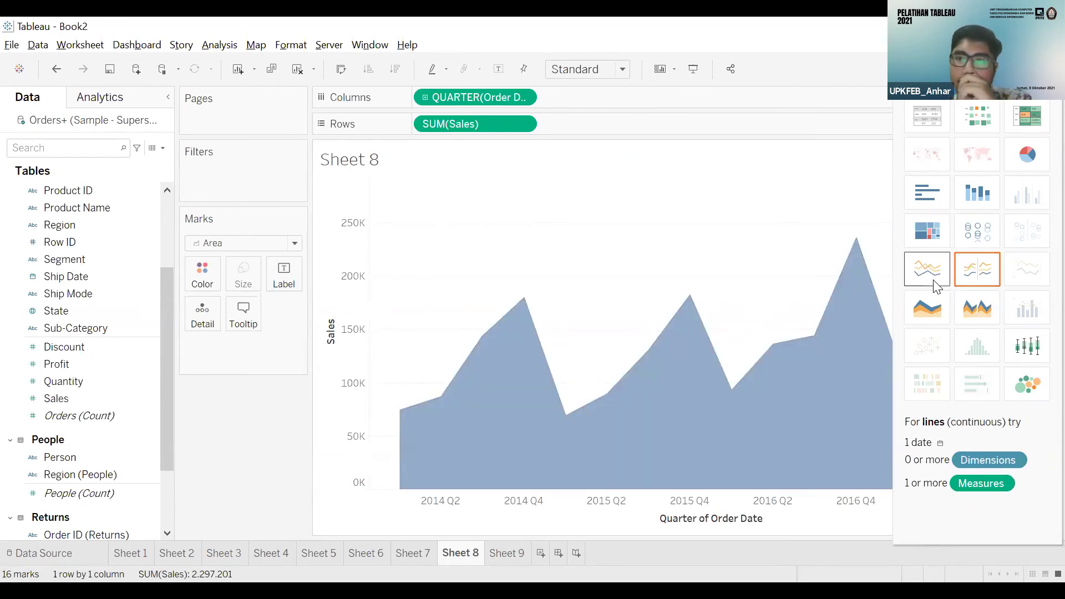
left_click(935, 283)
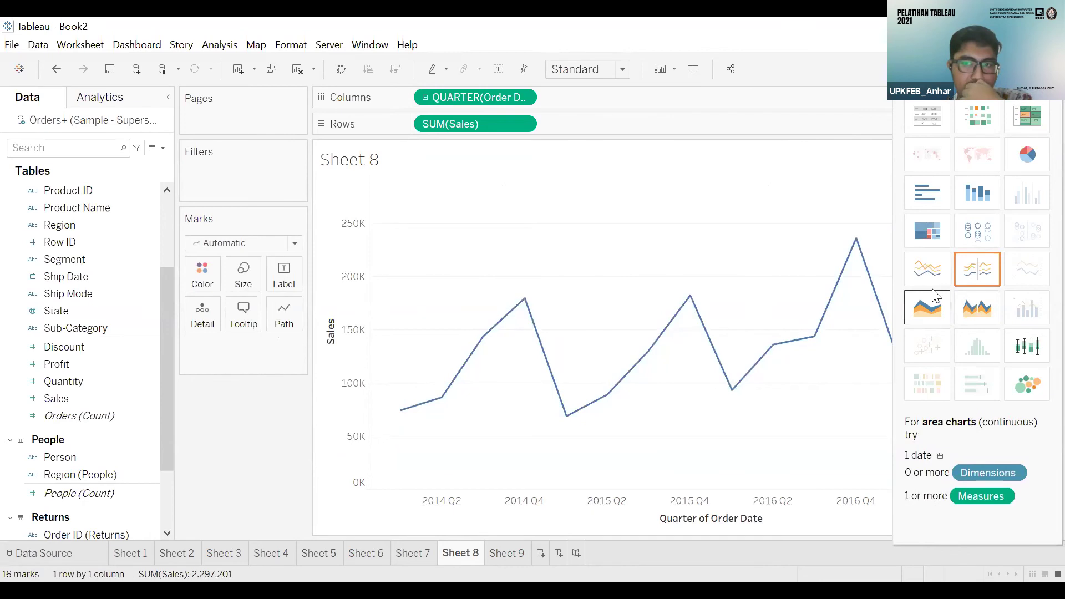
- Show quarterly Sales on Sheet 8 as a continuous area chart, try coloring it by Category, and remove Category again
left_click(927, 307)
left_click(1024, 73)
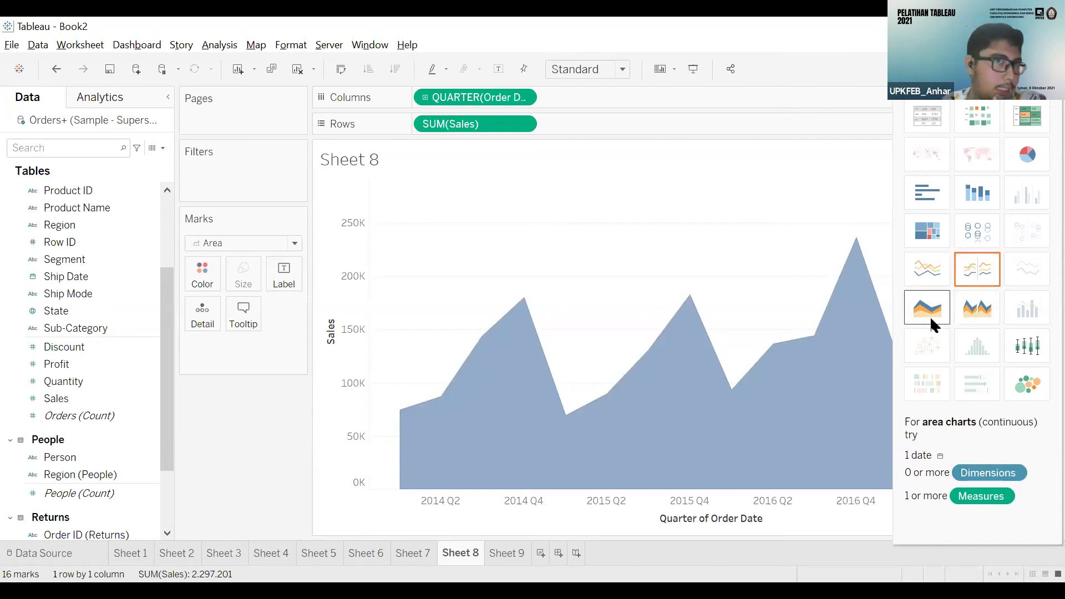
scroll(111, 203, "up", 3)
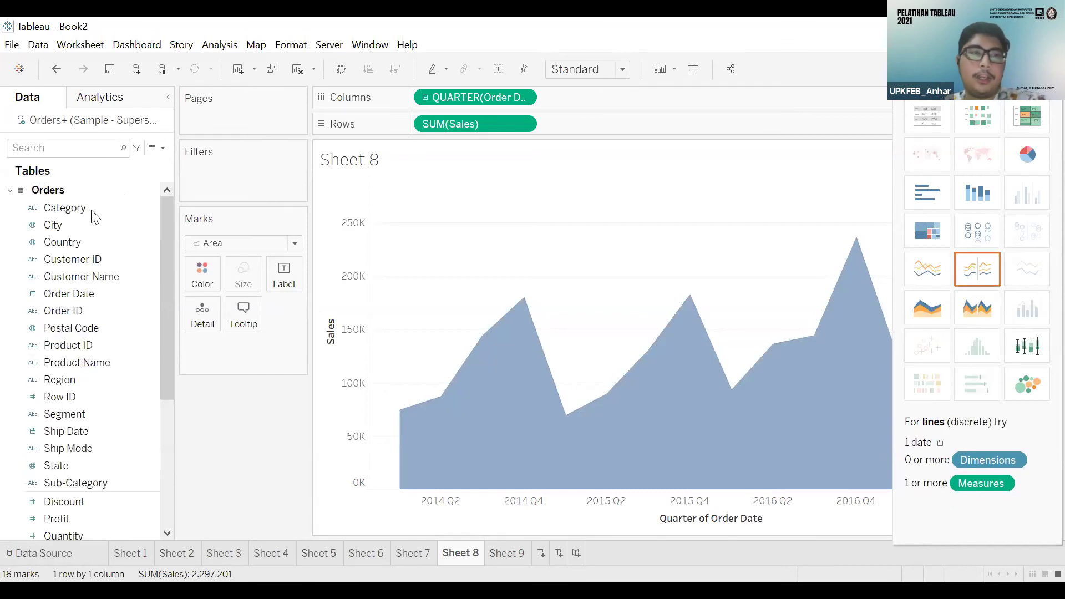
left_click(98, 209)
left_click_drag(379, 222, 349, 228)
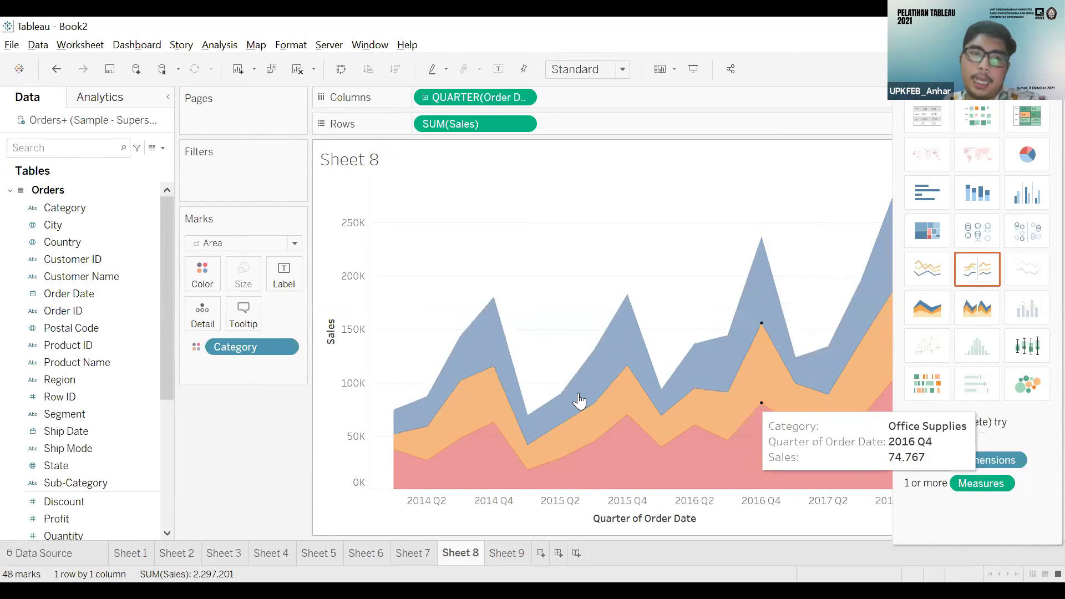
left_click(284, 347)
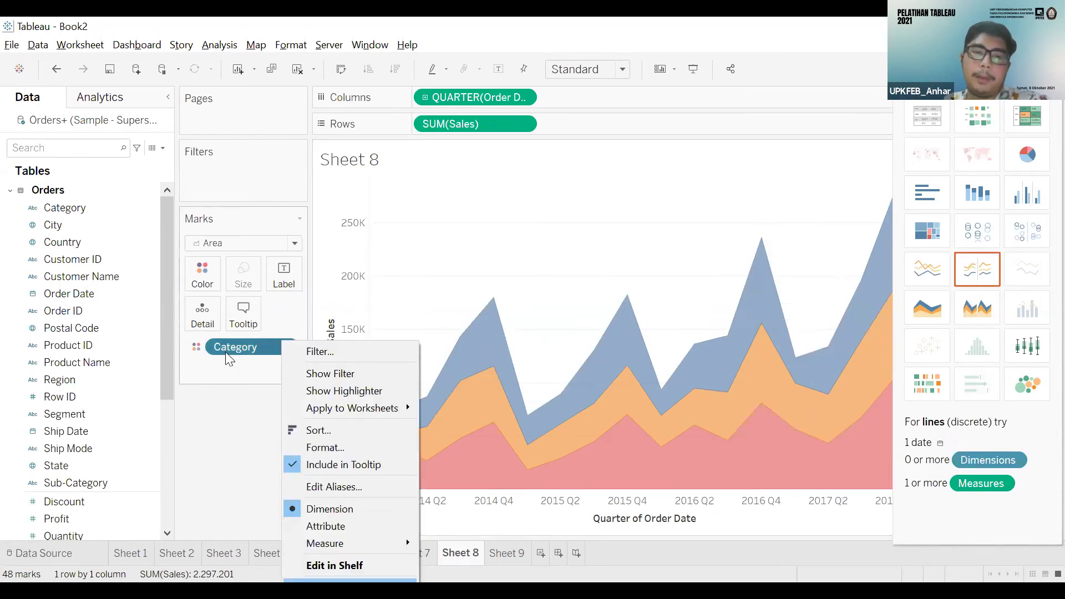
left_click(349, 581)
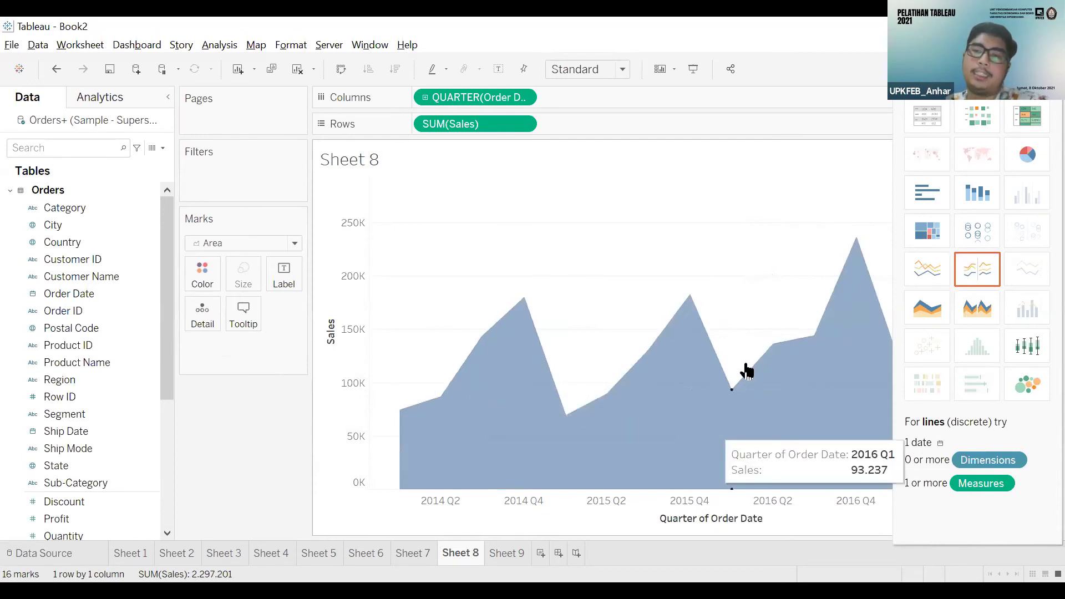
- Display quarterly Sales on Sheet 8 as a discrete area chart split by year, comparing it with the discrete lines chart
left_click(986, 304)
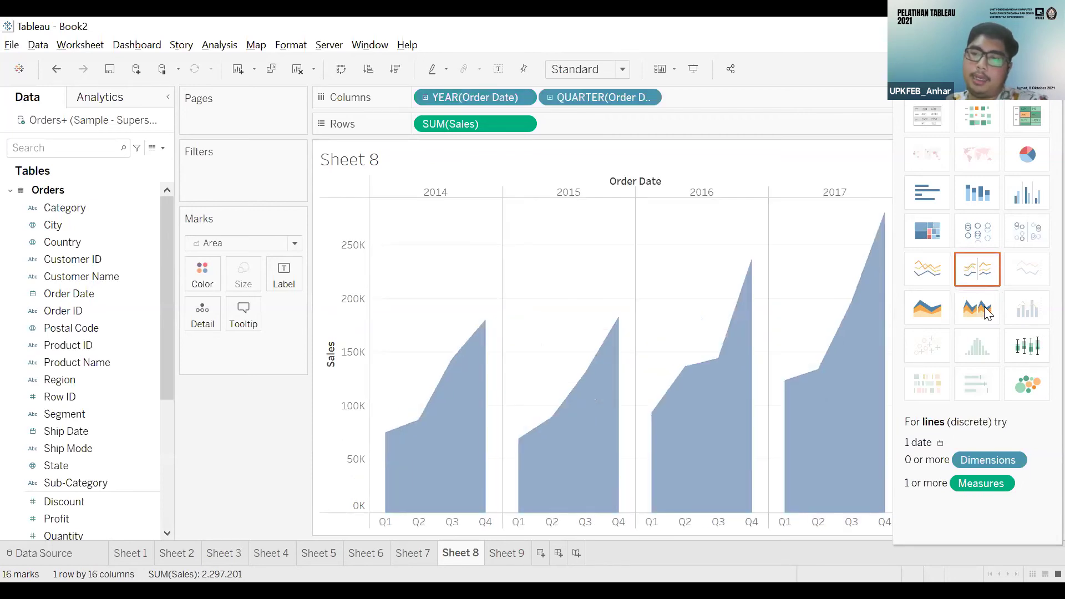
left_click(986, 269)
key("ctrl+z")
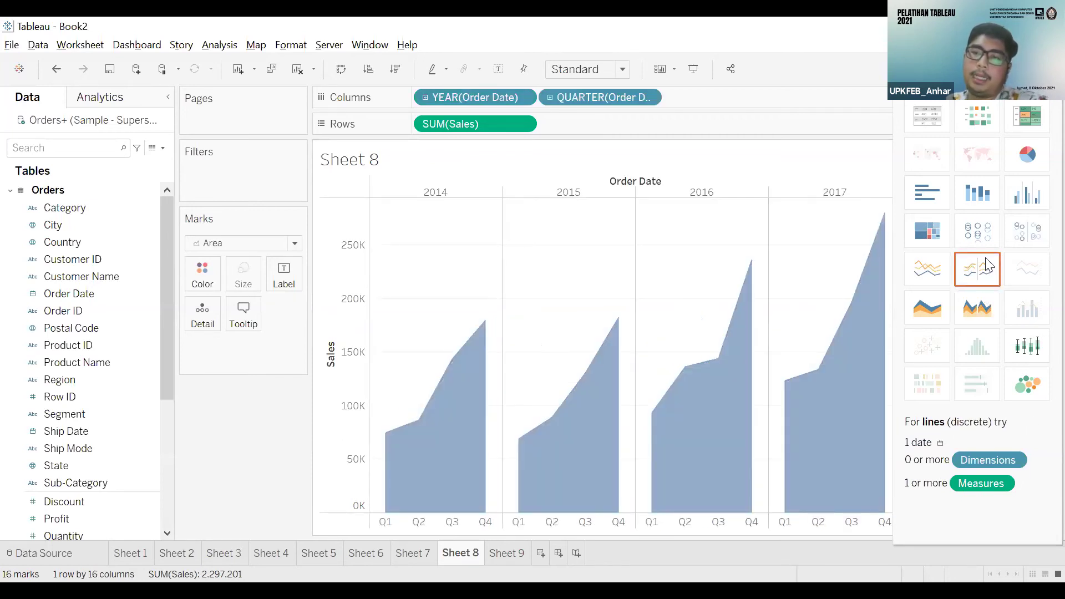
left_click(980, 283)
left_click(987, 305)
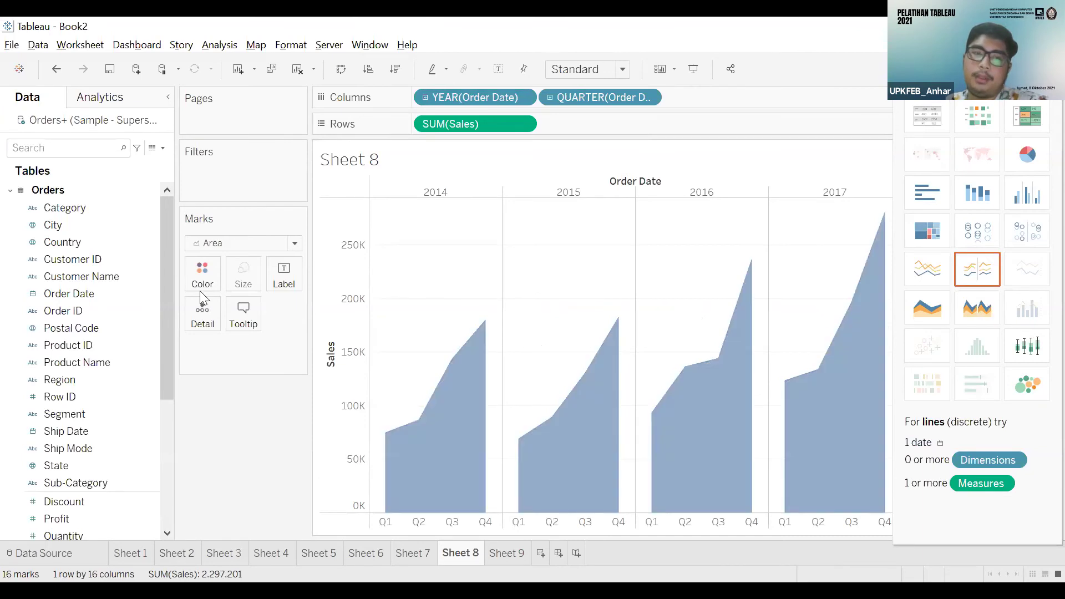
- Add Category as the color of the discrete area chart on Sheet 8
left_click(70, 206)
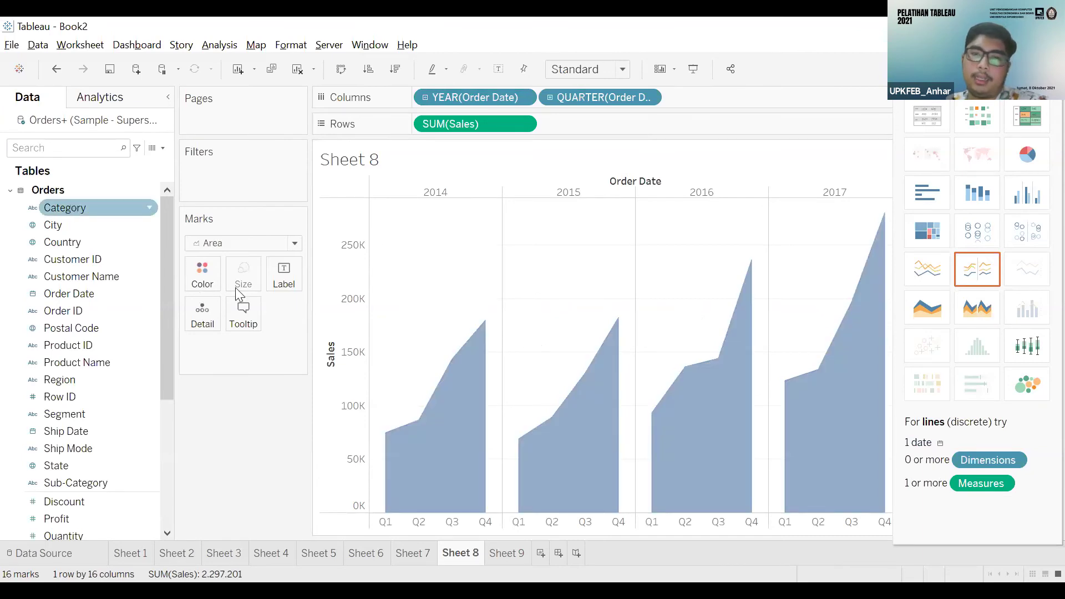
left_click_drag(748, 376, 690, 431)
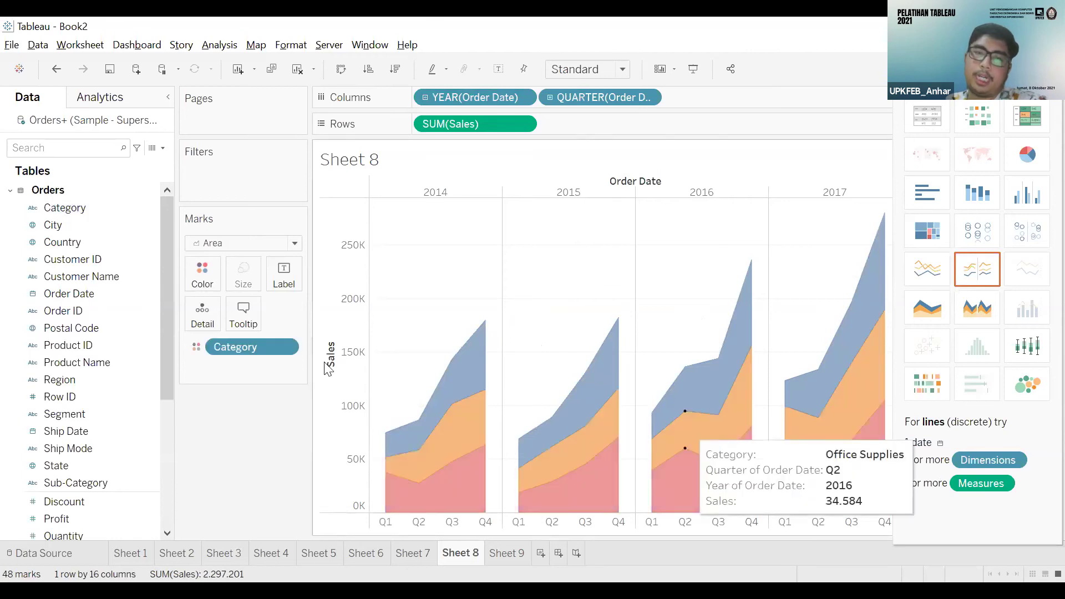
right_click(268, 348)
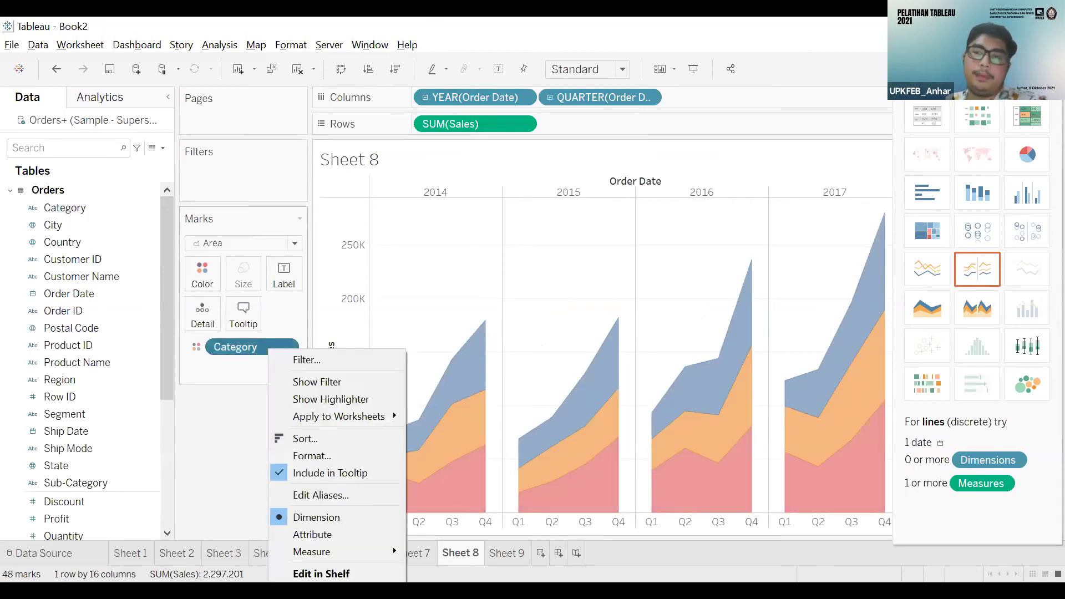
left_click(1041, 332)
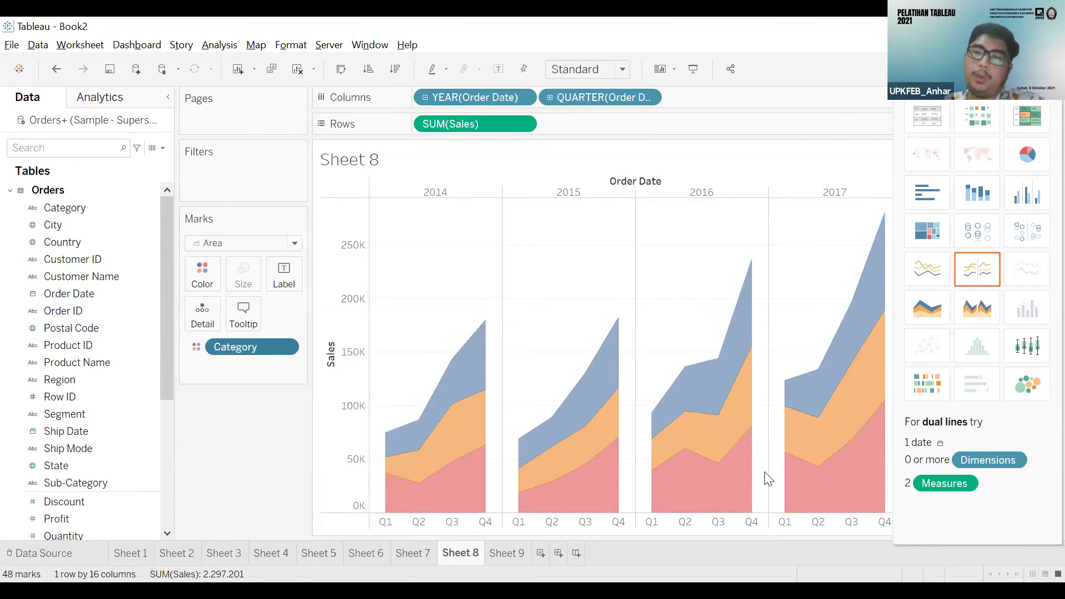
- Change the monthly Profit and Sales dual lines on Sheet 9 to a dual combination chart
left_click(506, 553)
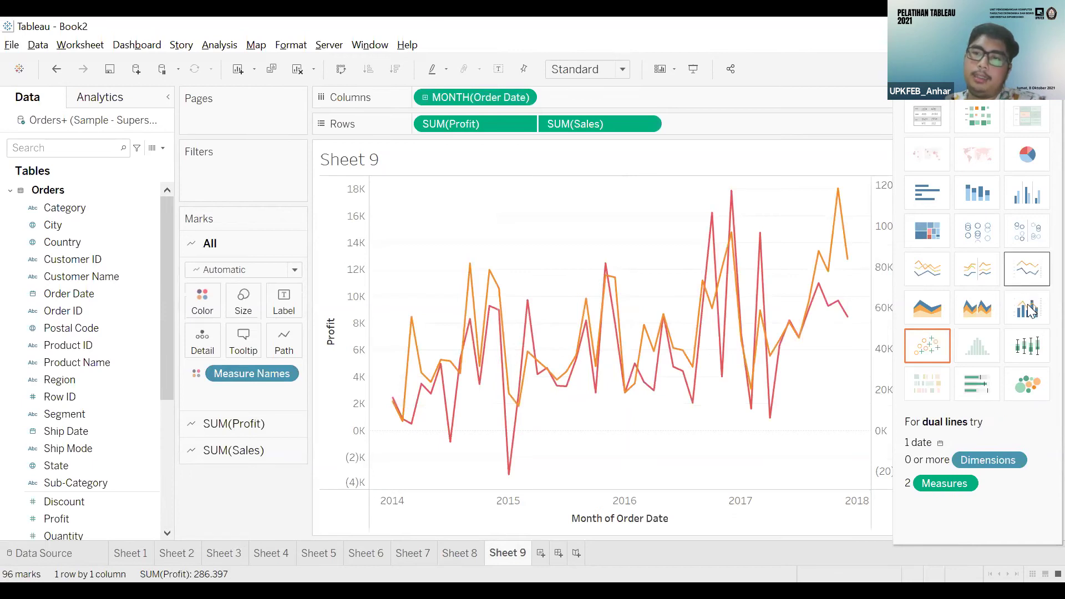
left_click(1030, 309)
left_click(1036, 272)
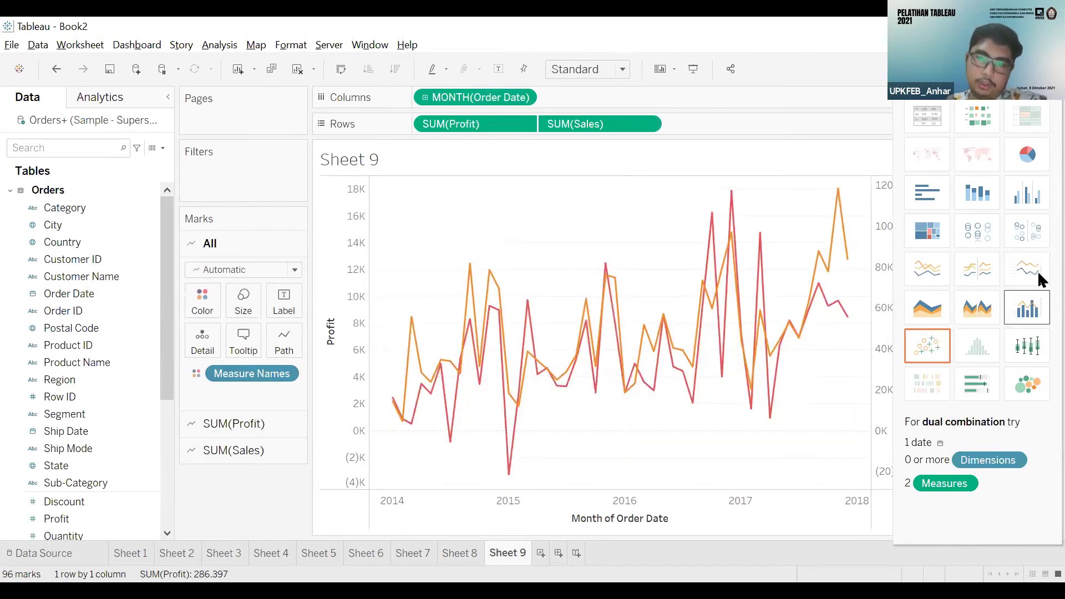
key("ctrl+z")
left_click(1036, 271)
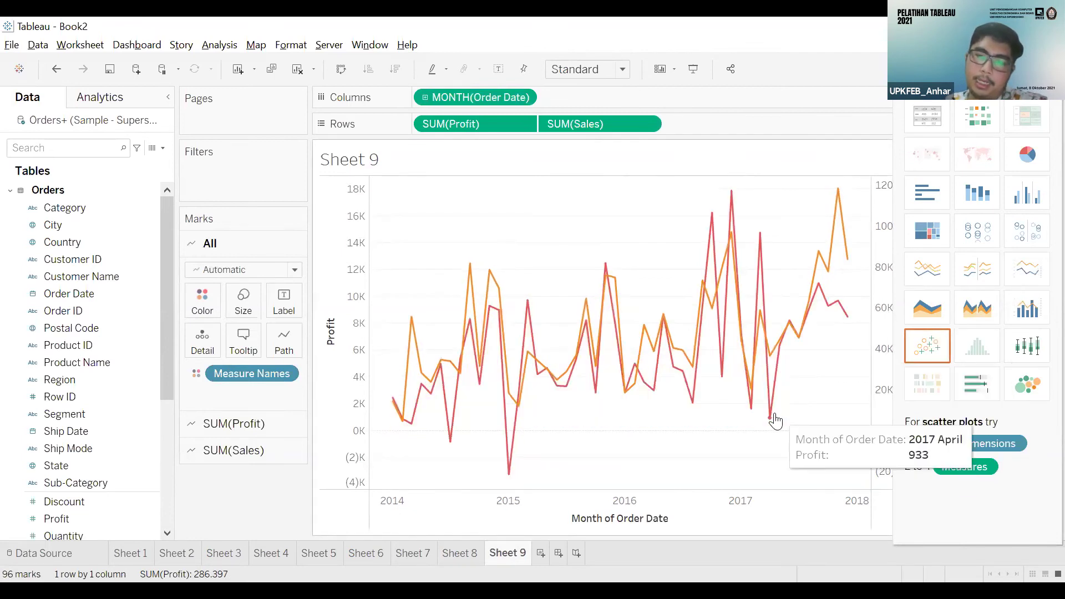
left_click(770, 417)
key("Escape")
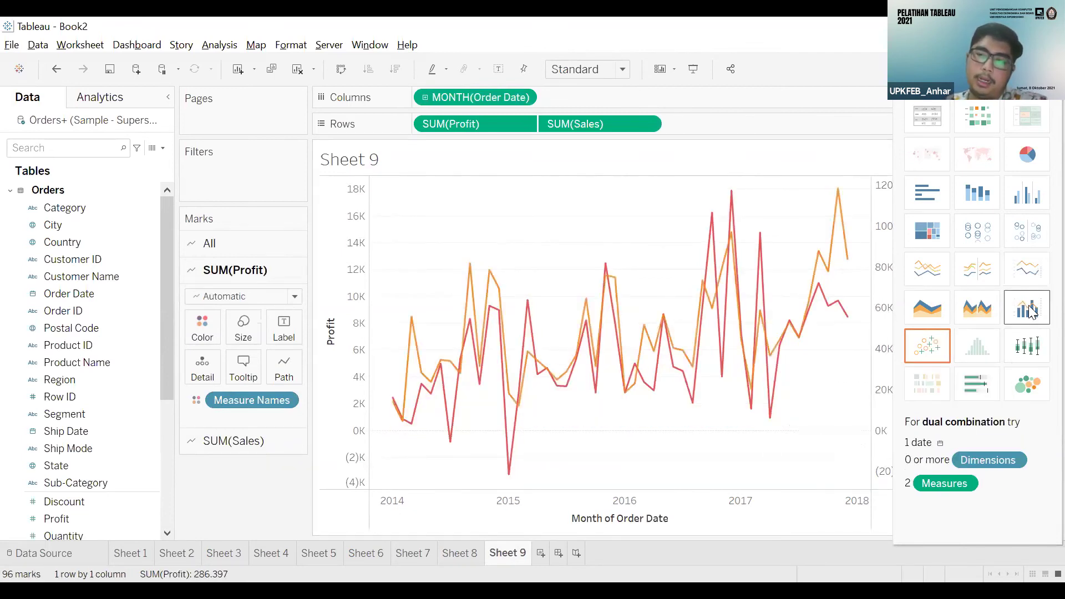
left_click(1030, 312)
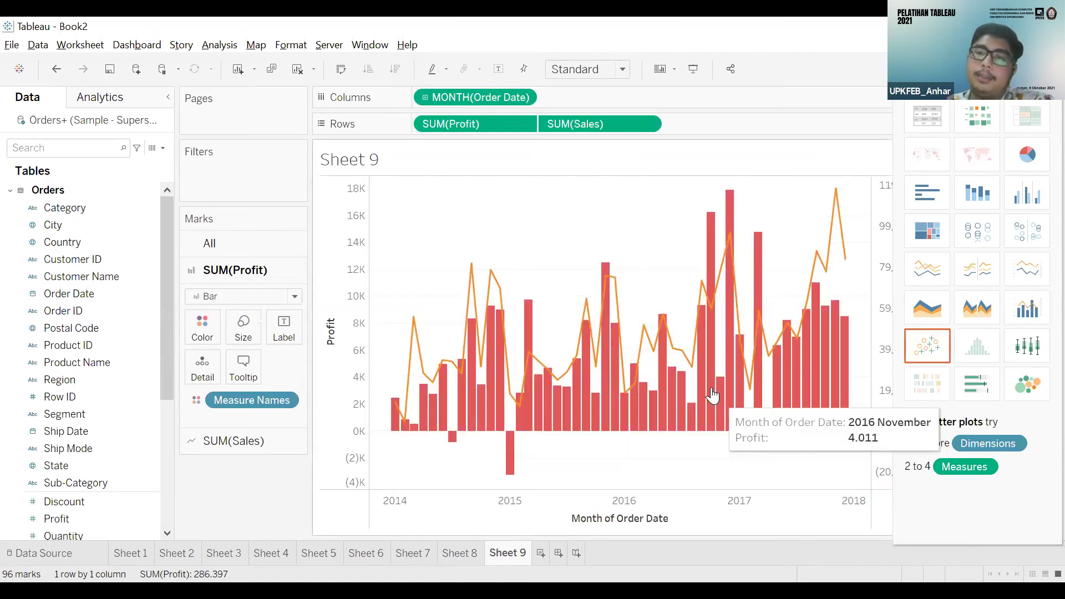
left_click(710, 388)
left_click(831, 387)
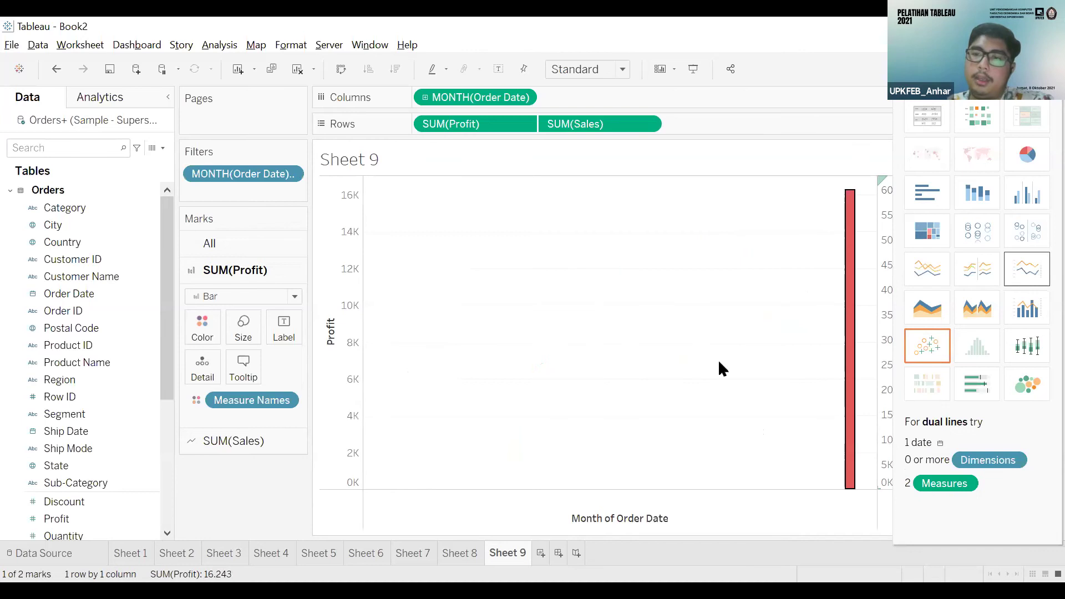
right_click(277, 173)
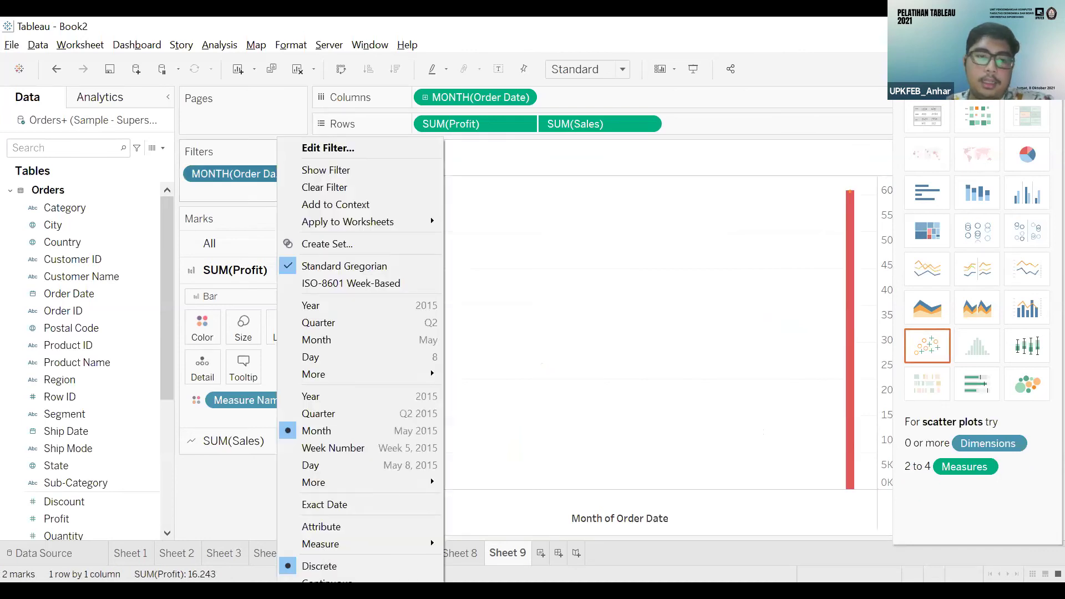
key("ctrl+z")
- Compare dual lines with the dual combination chart on Sheet 9 and inspect the Profit bar for December 2016
left_click(1034, 281)
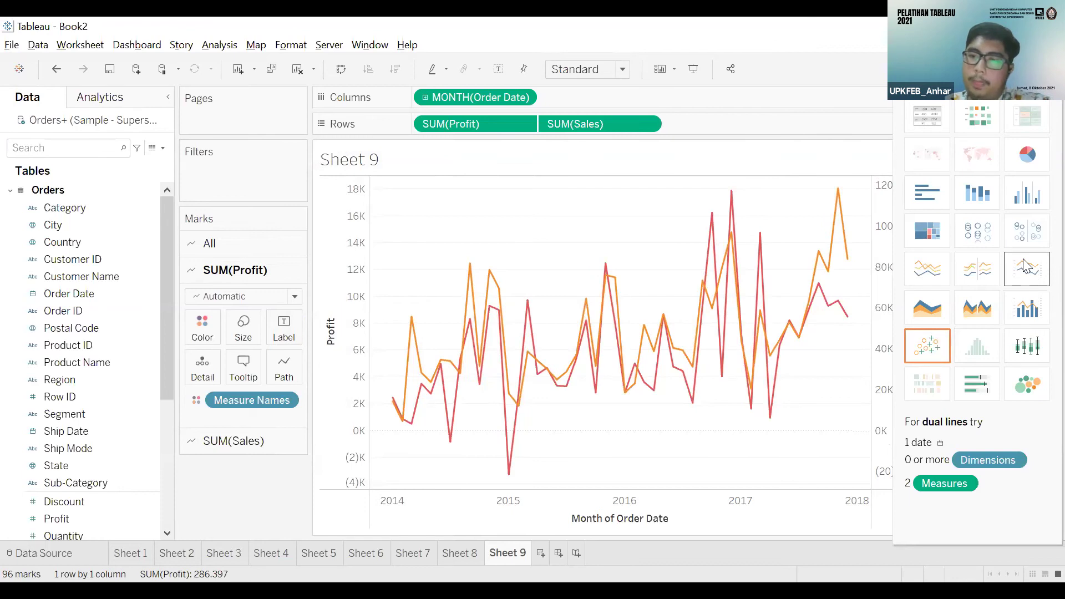
left_click(730, 197)
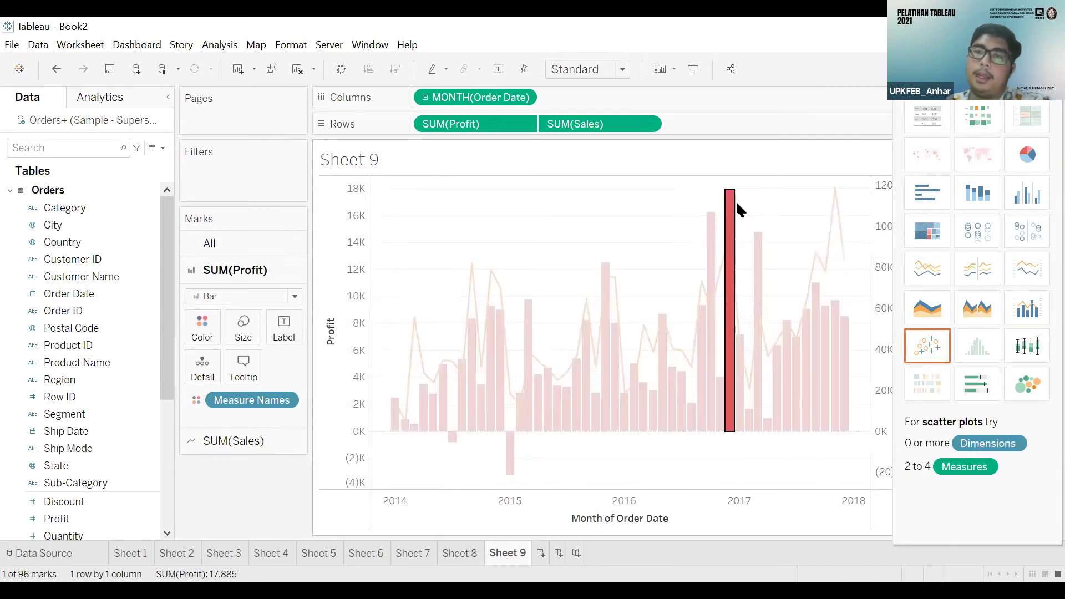
mouse_move(729, 211)
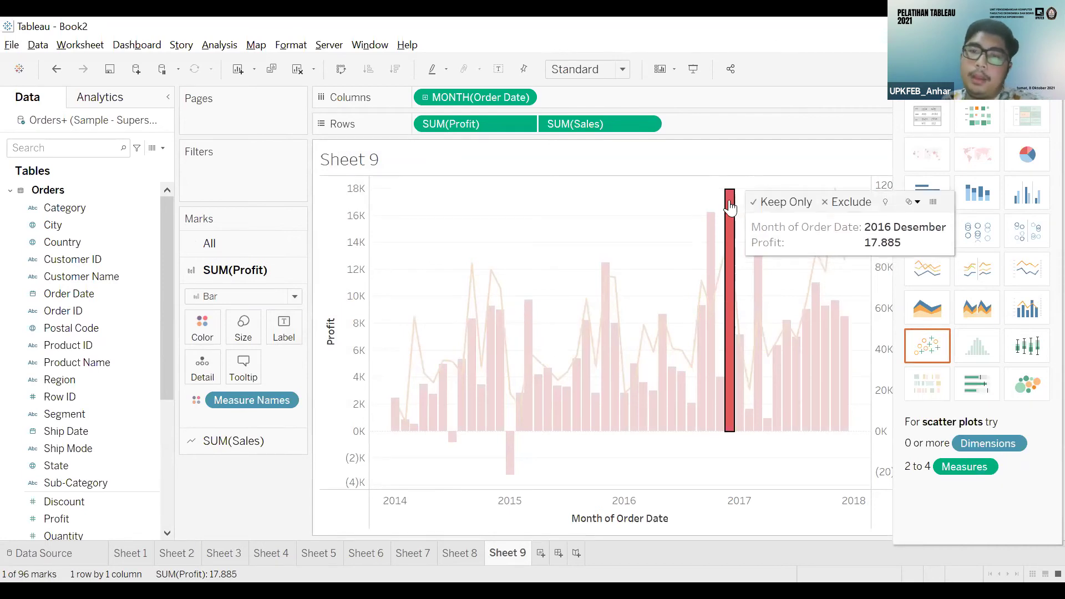
left_click(699, 194)
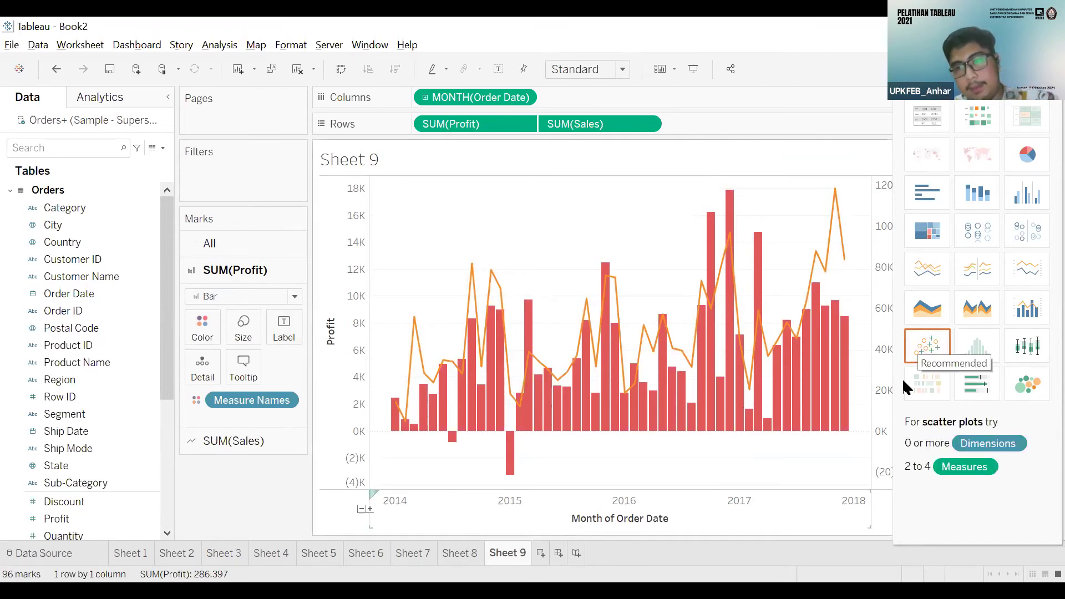
- Create a new worksheet and build a scatter plot with SUM(Sales) on Columns and SUM(Profit) on Rows
key("ctrl+m")
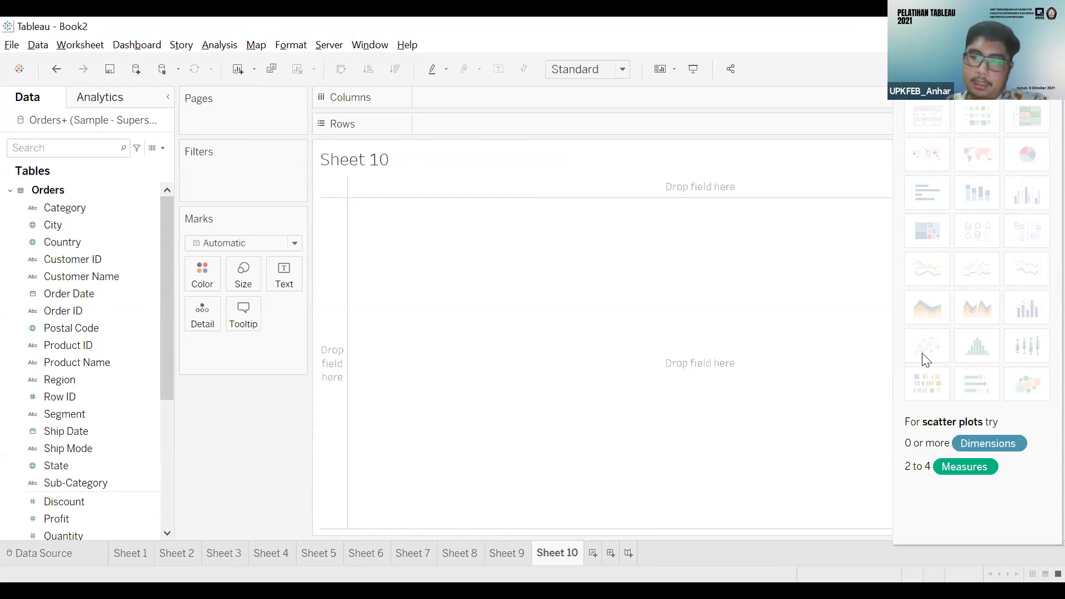
left_click(126, 328)
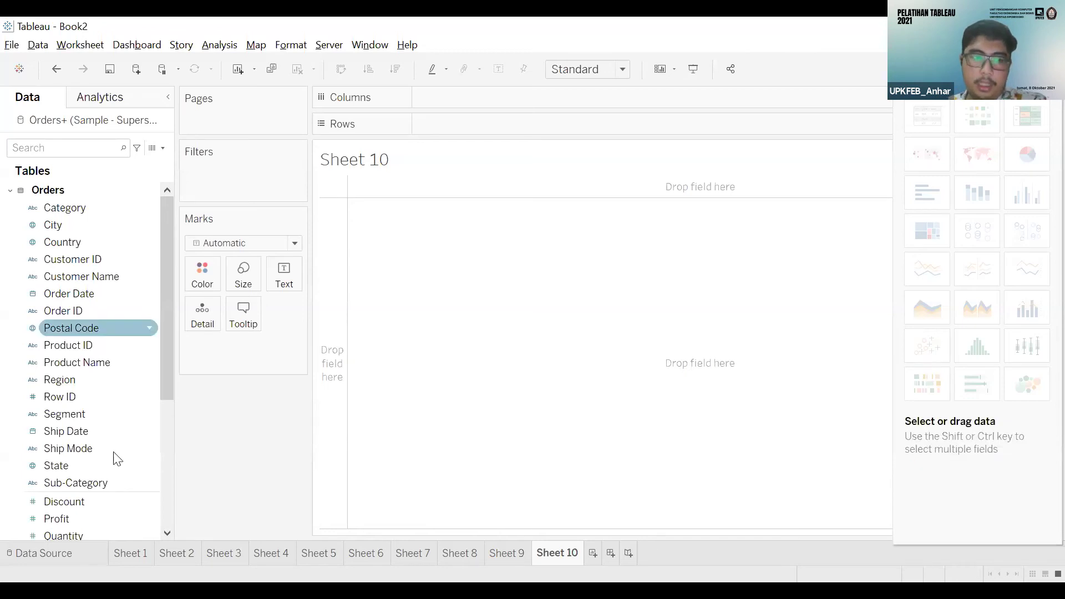
scroll(76, 466, "down", 2)
left_click(76, 466)
double_click(74, 447)
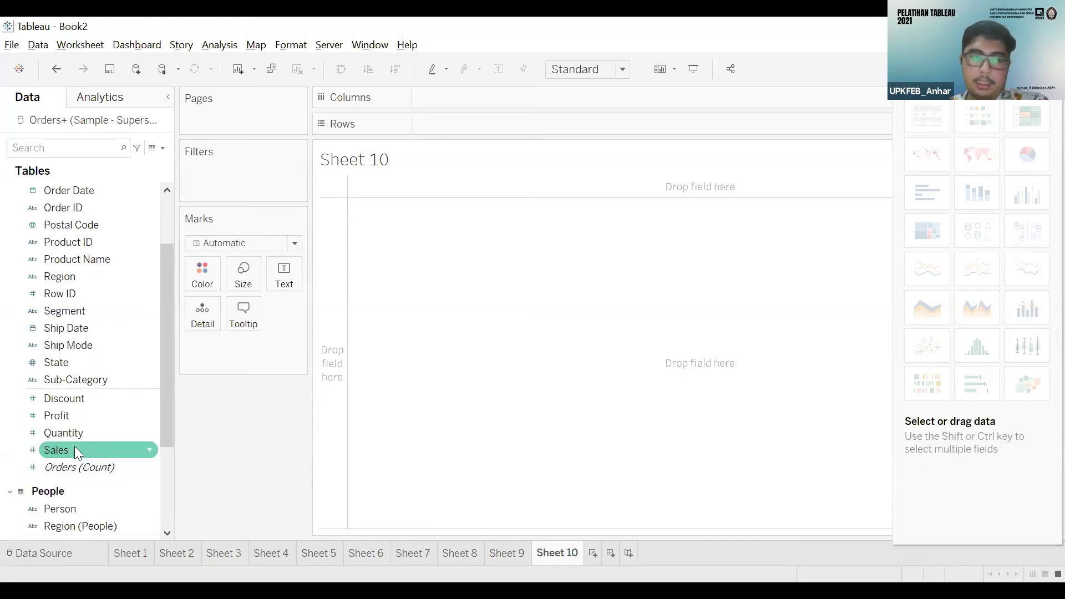
left_click(76, 415)
double_click(74, 416)
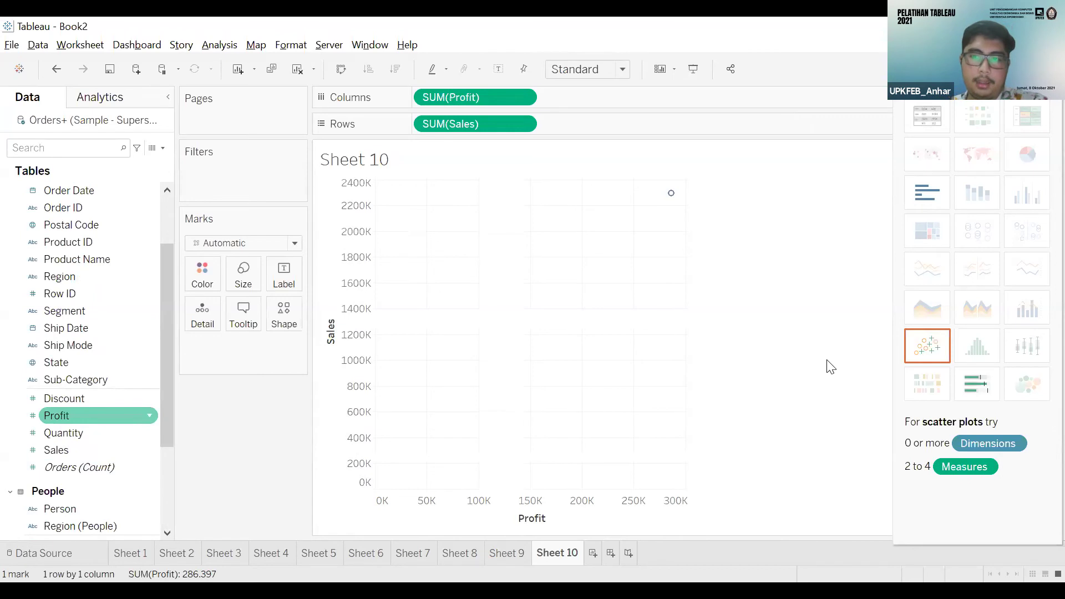
key("ctrl+w")
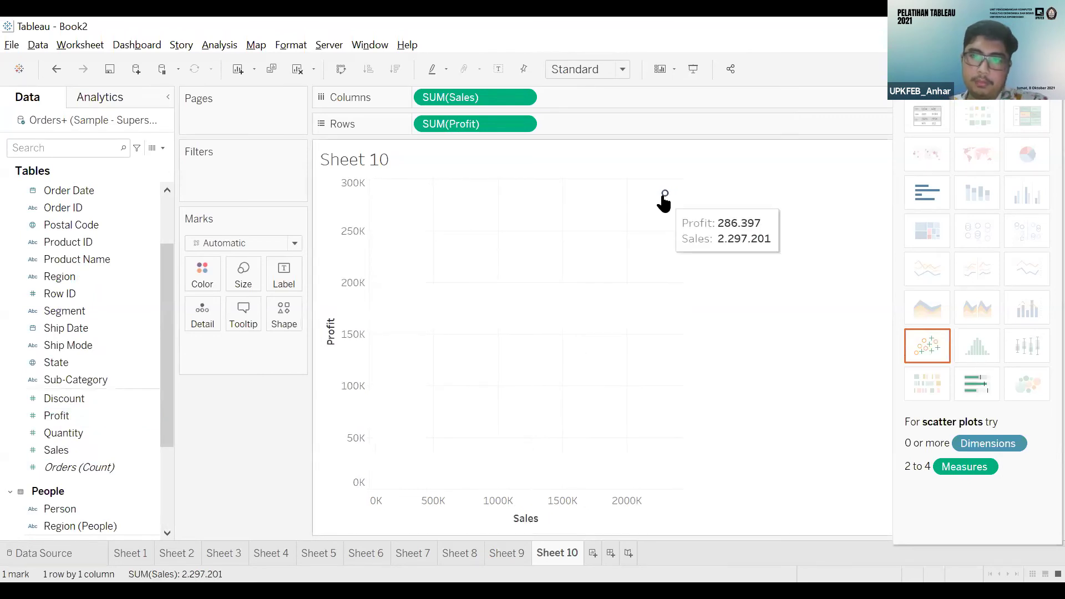
- Examine the scatter plot's single mark and the Orders dimensions available for breaking it down, such as Category and City
left_click(98, 197)
scroll(87, 201, "up", 2)
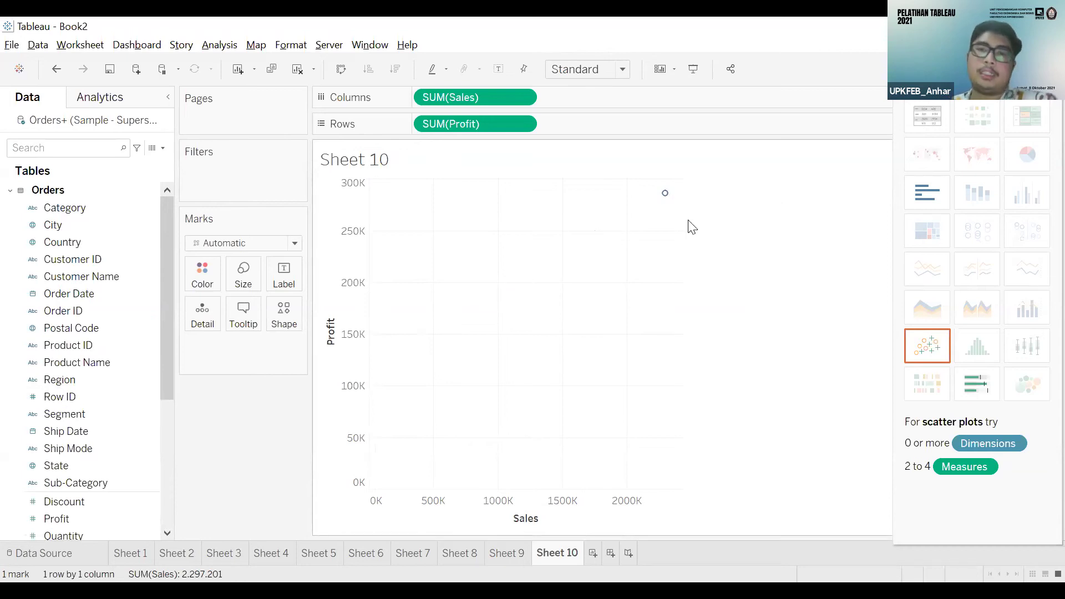
mouse_move(665, 195)
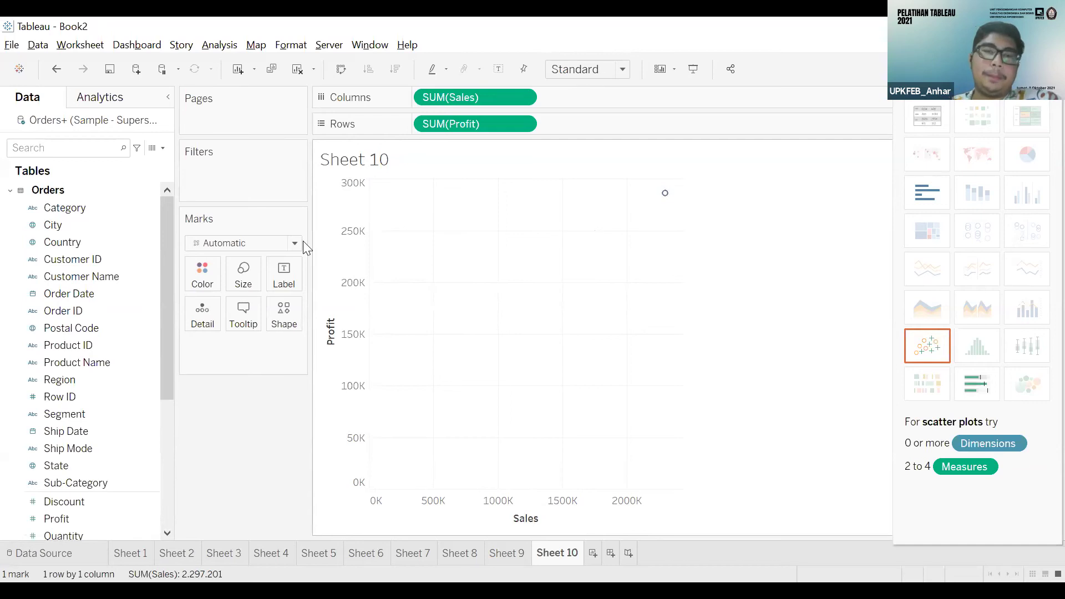
left_click(103, 207)
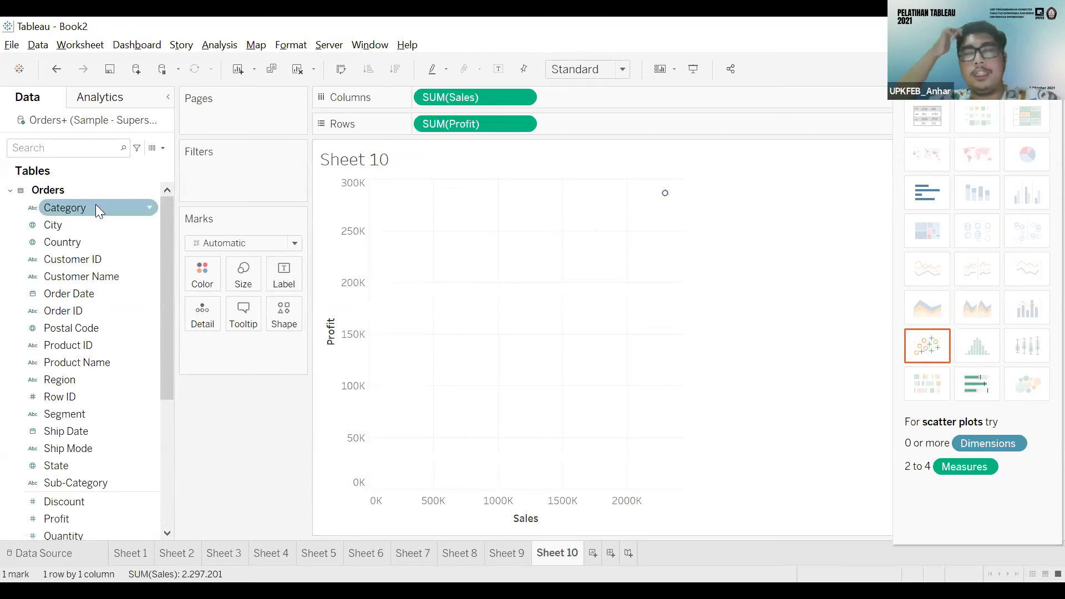
left_click(183, 127)
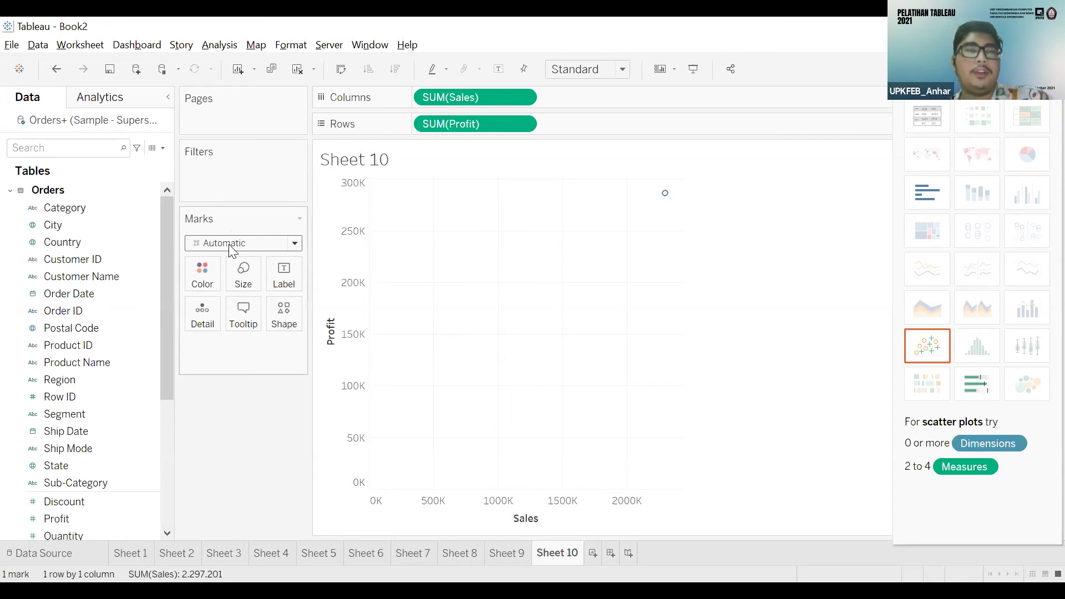
left_click(124, 209)
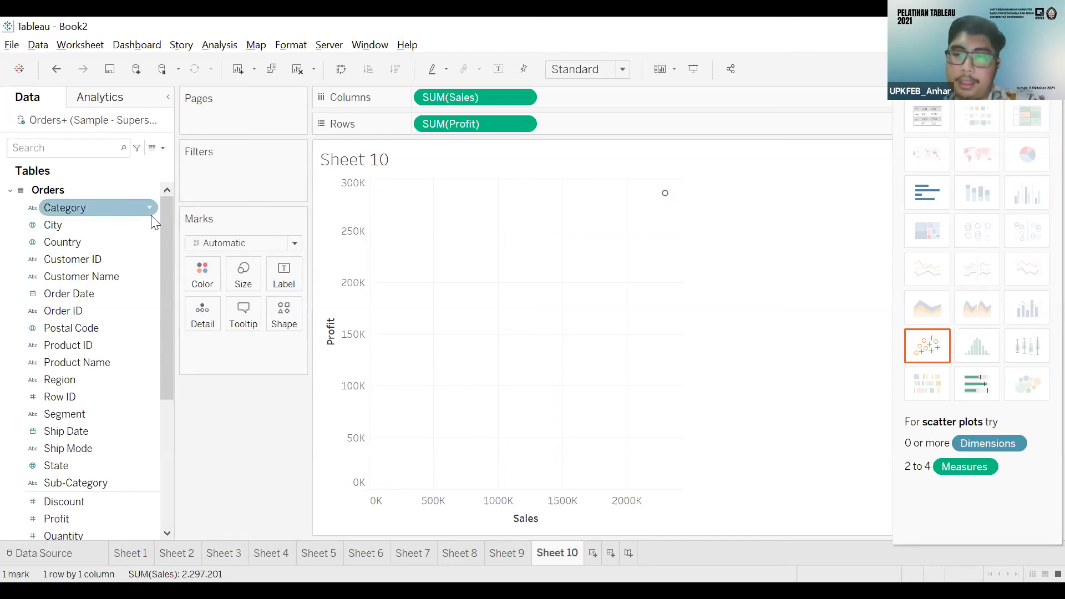
left_click(143, 227)
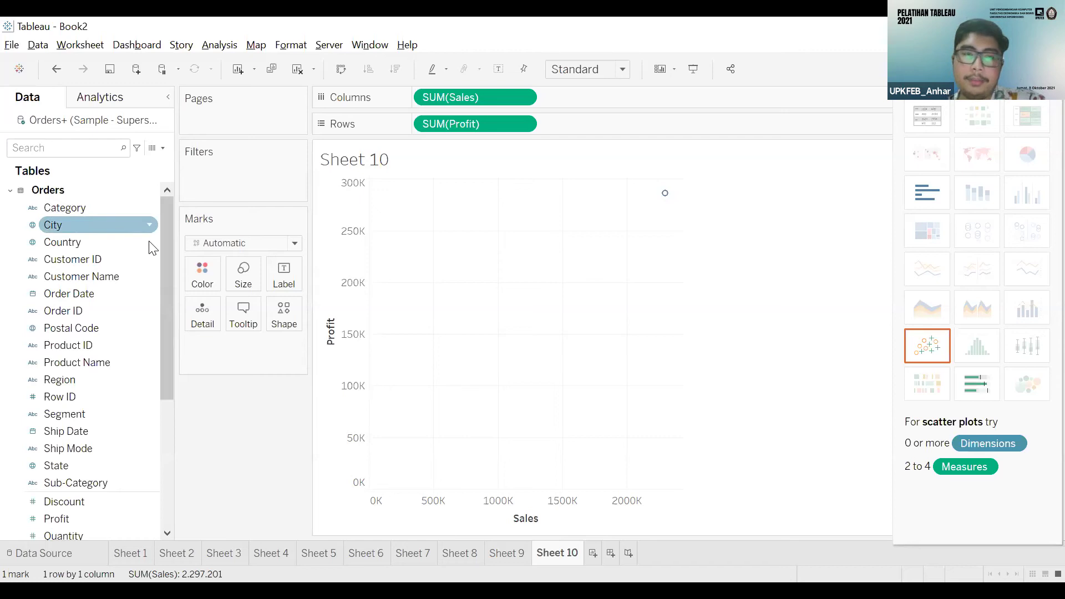
left_click(103, 311)
left_click(114, 214)
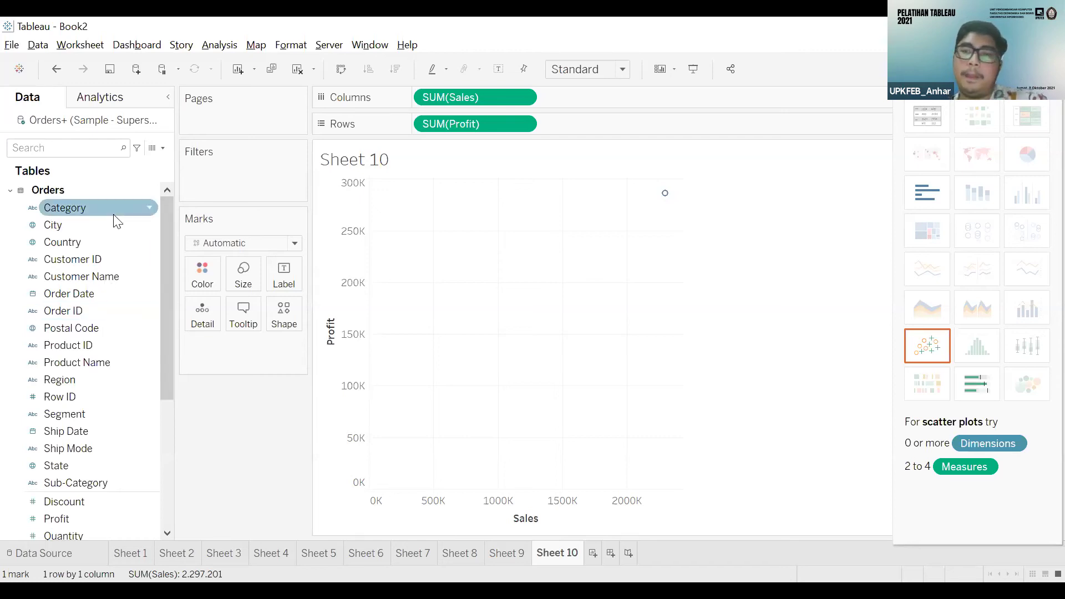
- Break the Sales and Profit scatter plot down into individual marks by adding City as a detail
left_click(804, 364)
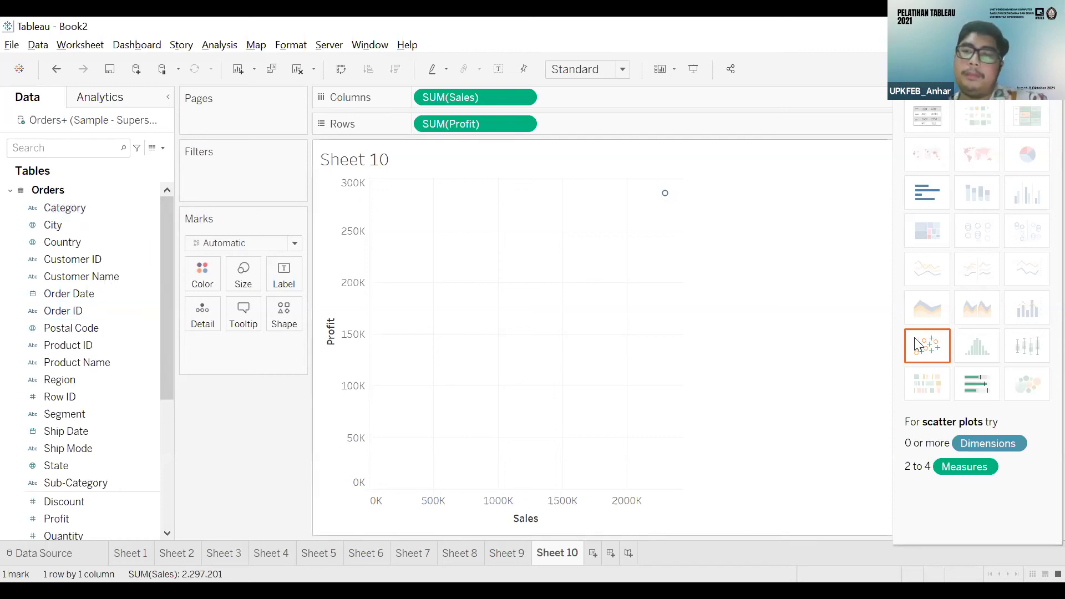
left_click(665, 193)
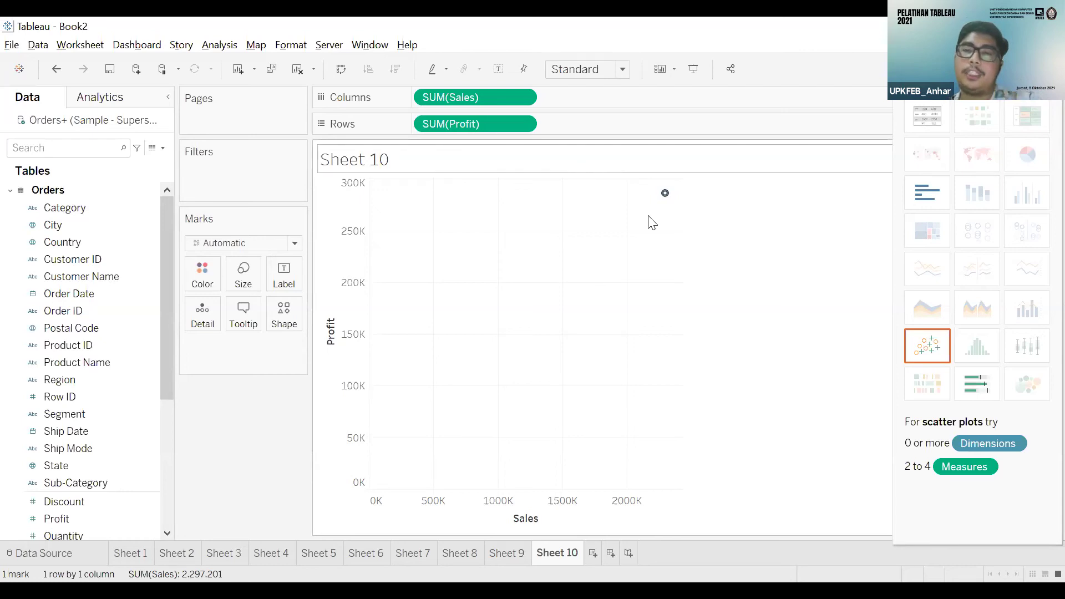
left_click(60, 257)
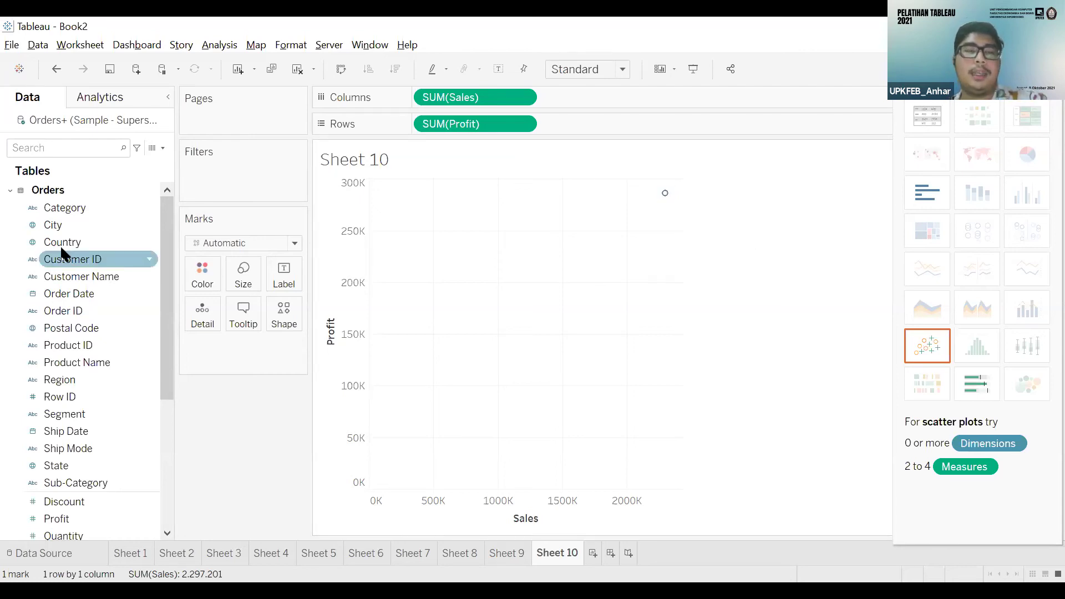
left_click(61, 248)
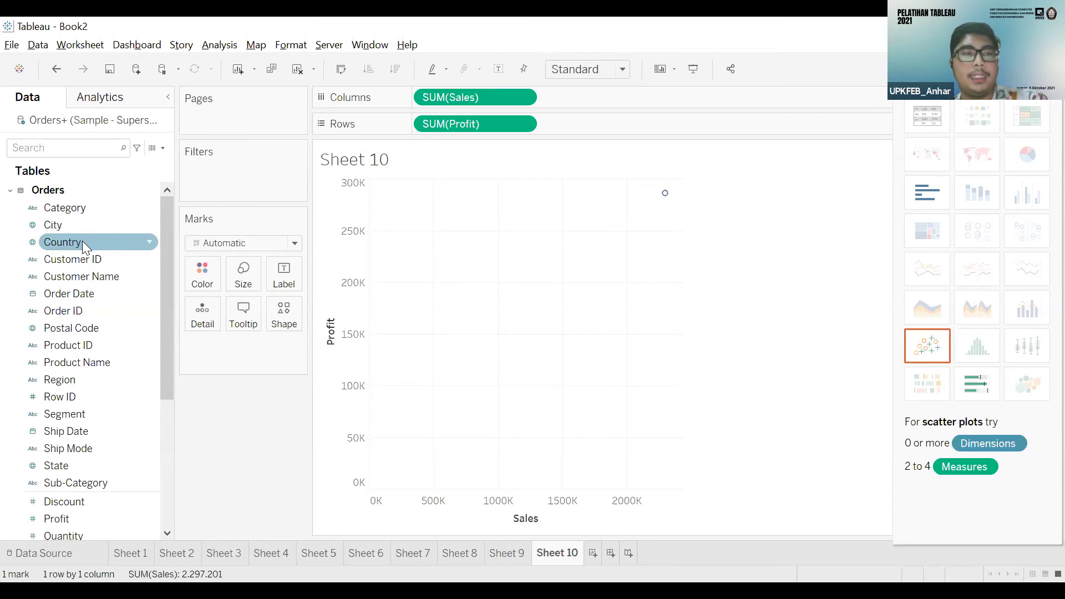
left_click(106, 225)
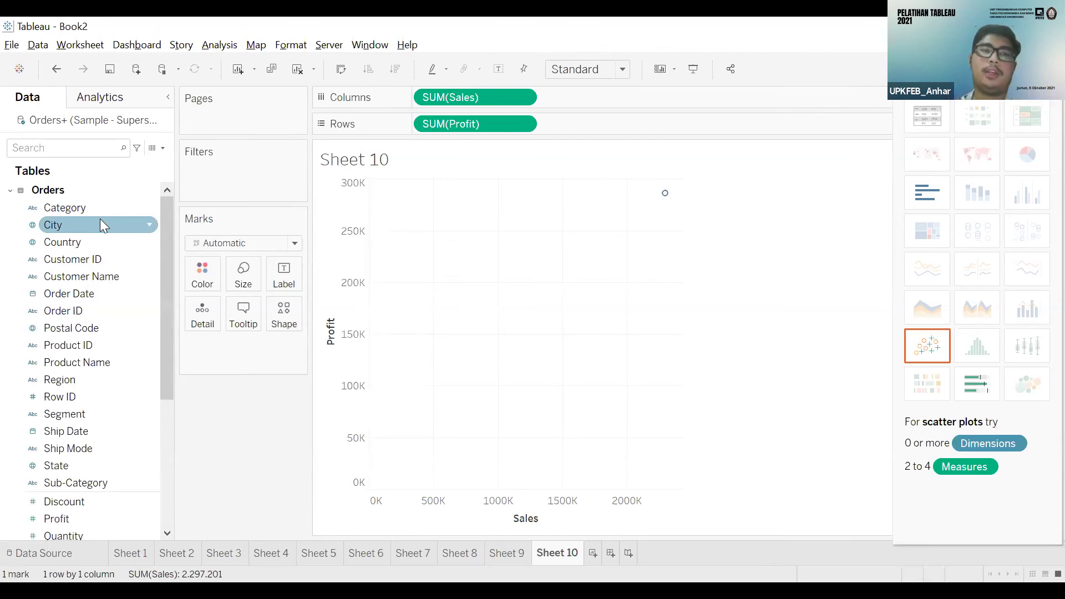
left_click(99, 224)
left_click(927, 345)
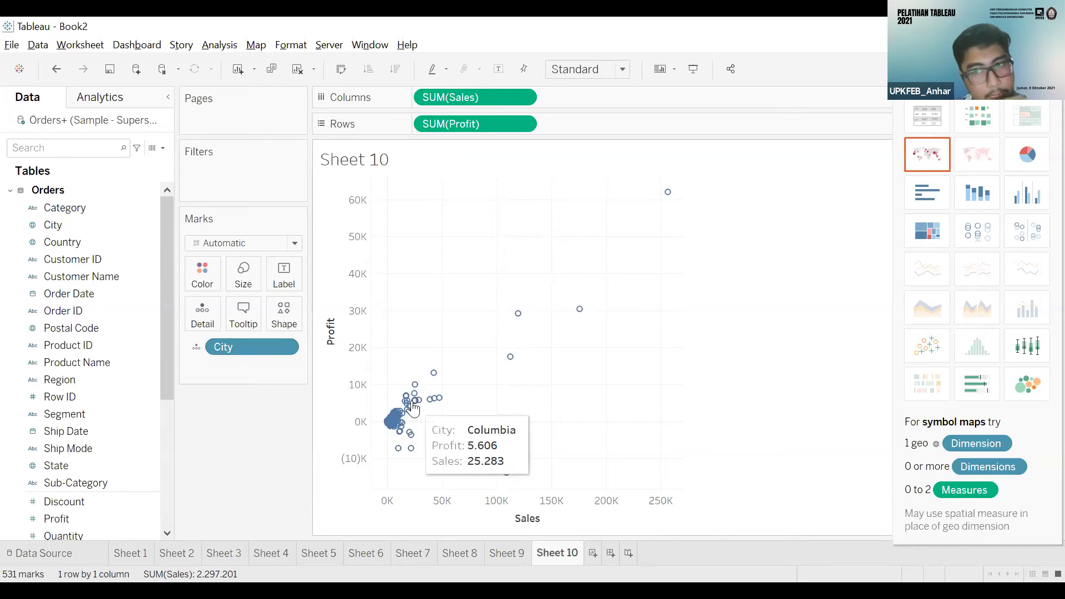
mouse_move(444, 408)
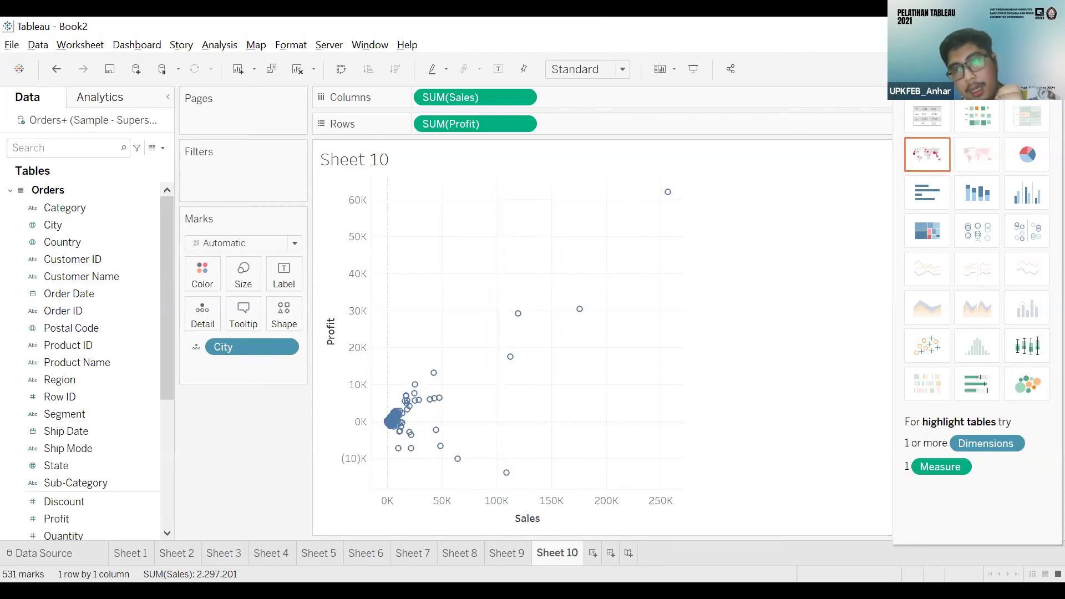
- Color the scatter plot's marks by City and look through the list of city colors
left_click(1037, 68)
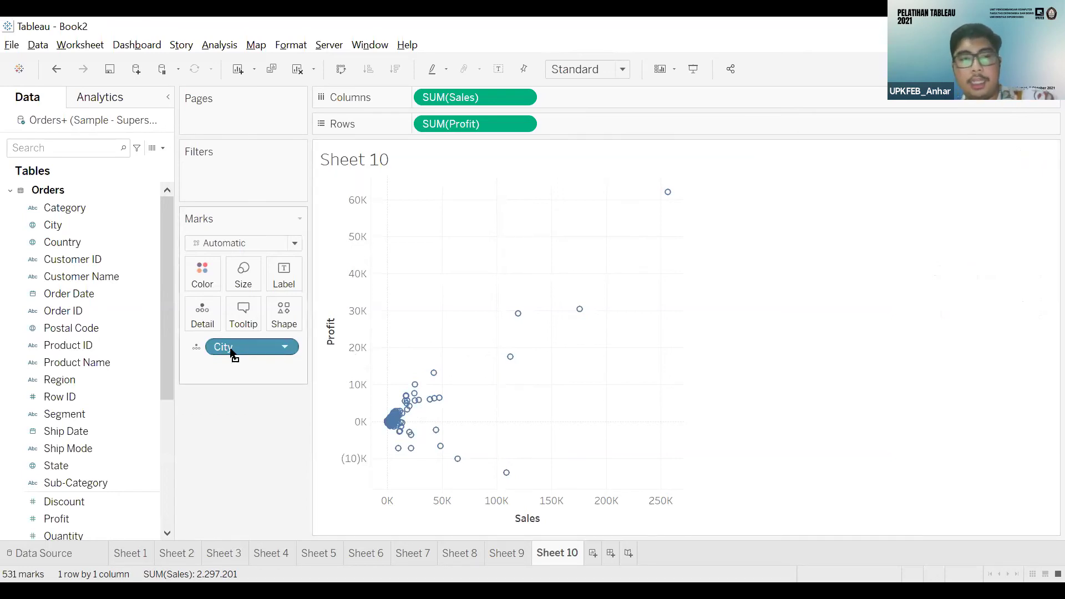
left_click_drag(233, 355, 204, 273)
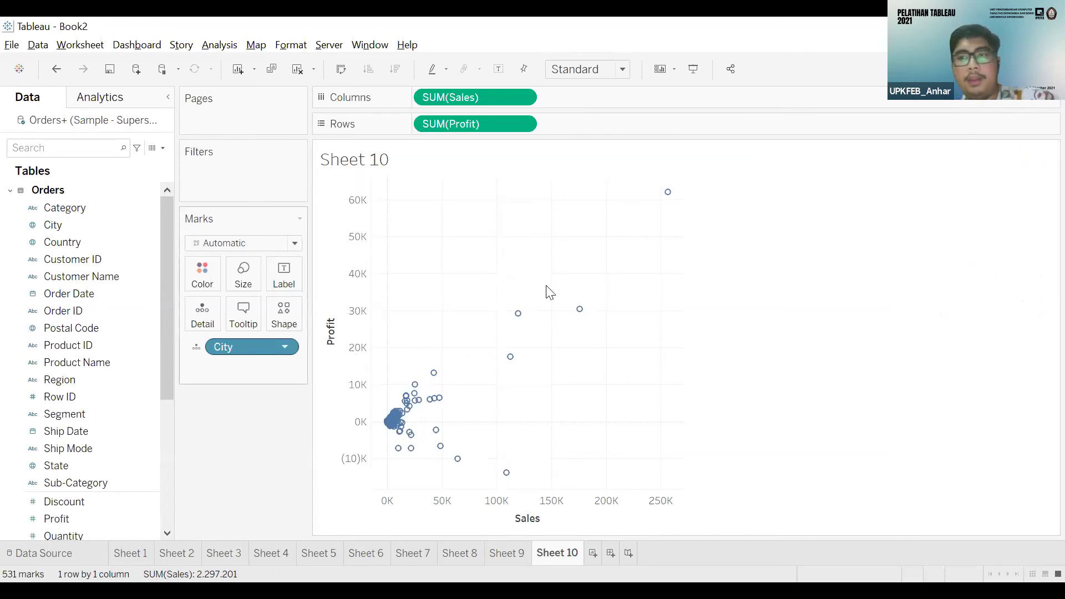
scroll(993, 241, "down", 5)
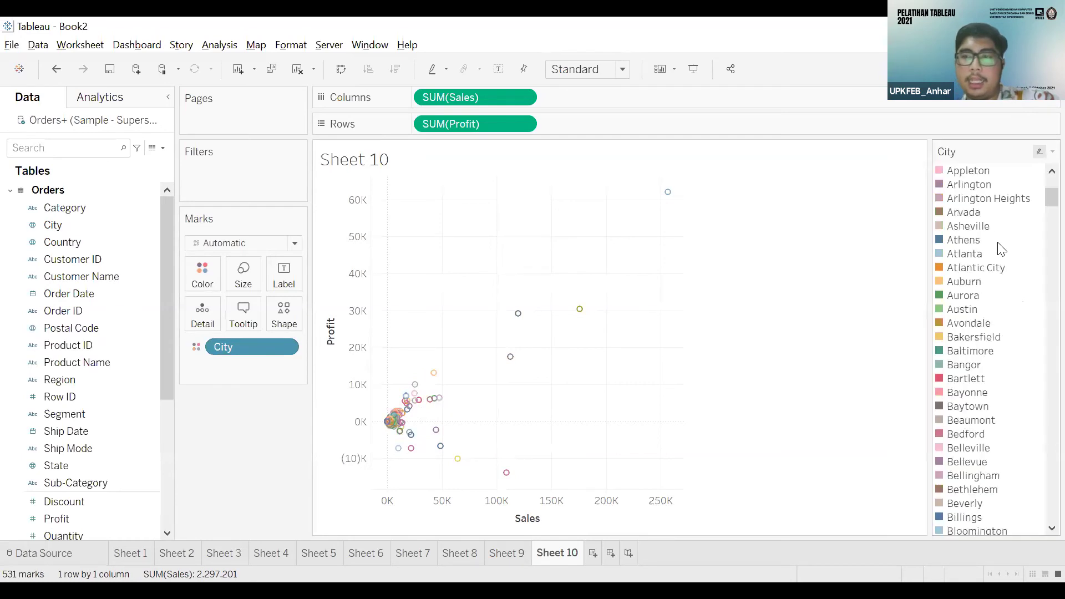
scroll(1037, 231, "down", 12)
scroll(1038, 527, "down", 20)
scroll(1038, 252, "up", 20)
scroll(993, 344, "up", 15)
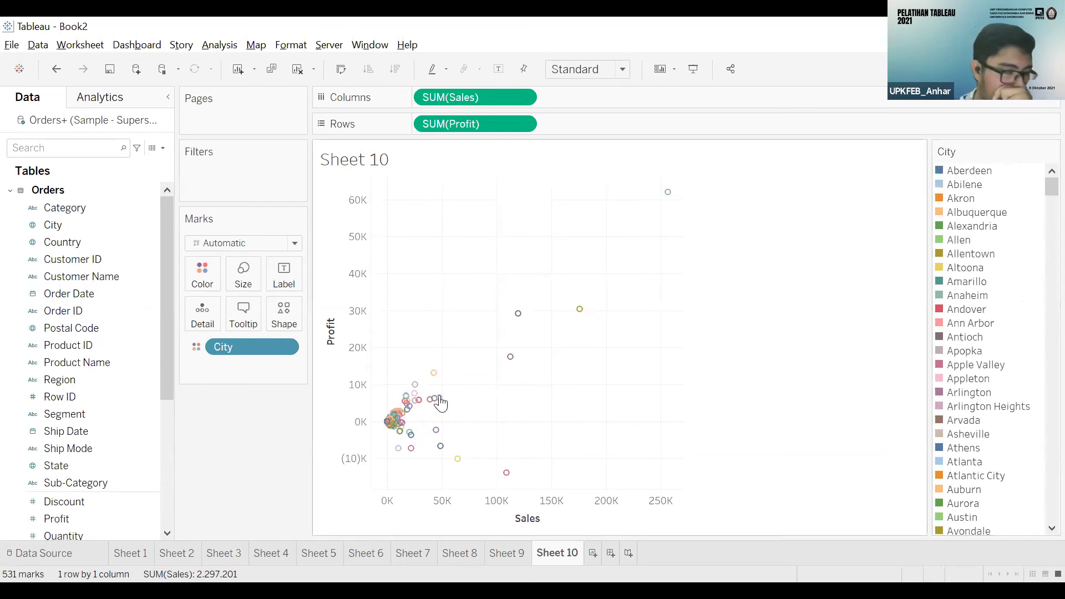
- Examine the clustered city marks near the origin and inspect the San Francisco mark's Profit and Sales
mouse_move(440, 402)
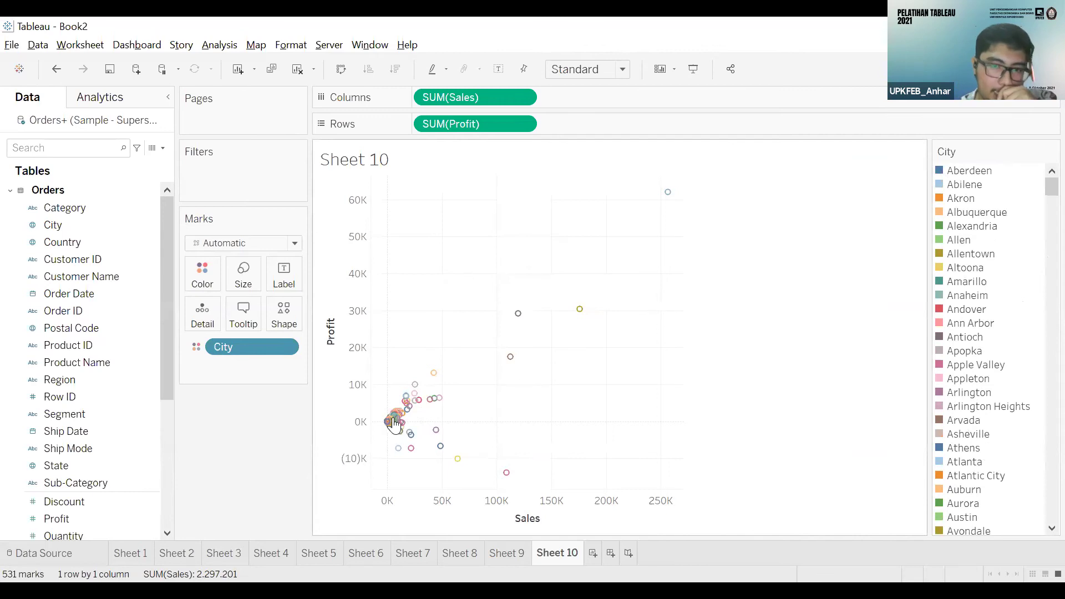
mouse_move(403, 418)
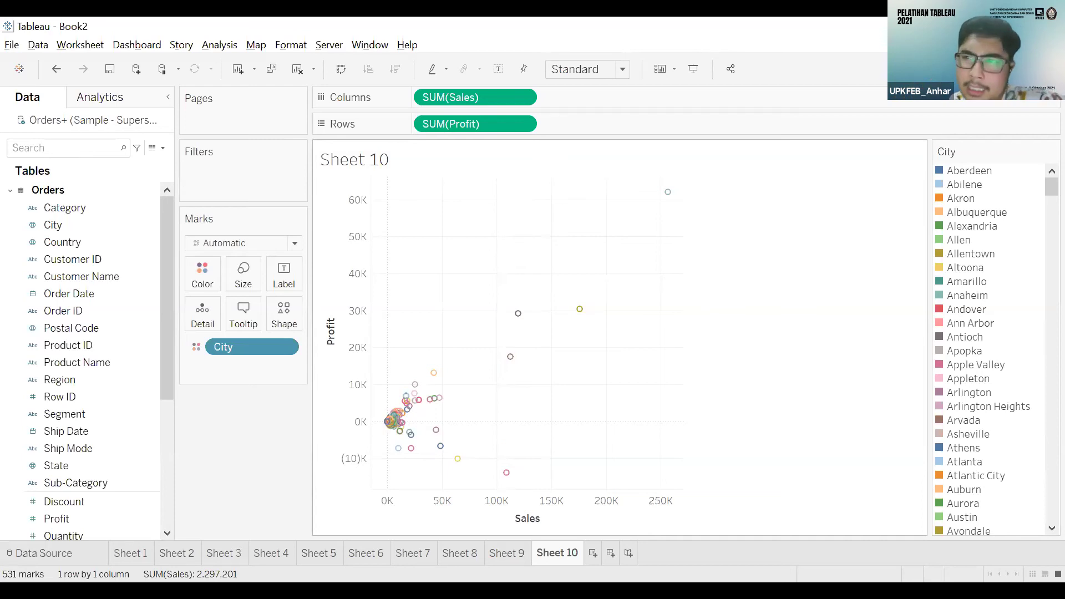
key("ctrl+1")
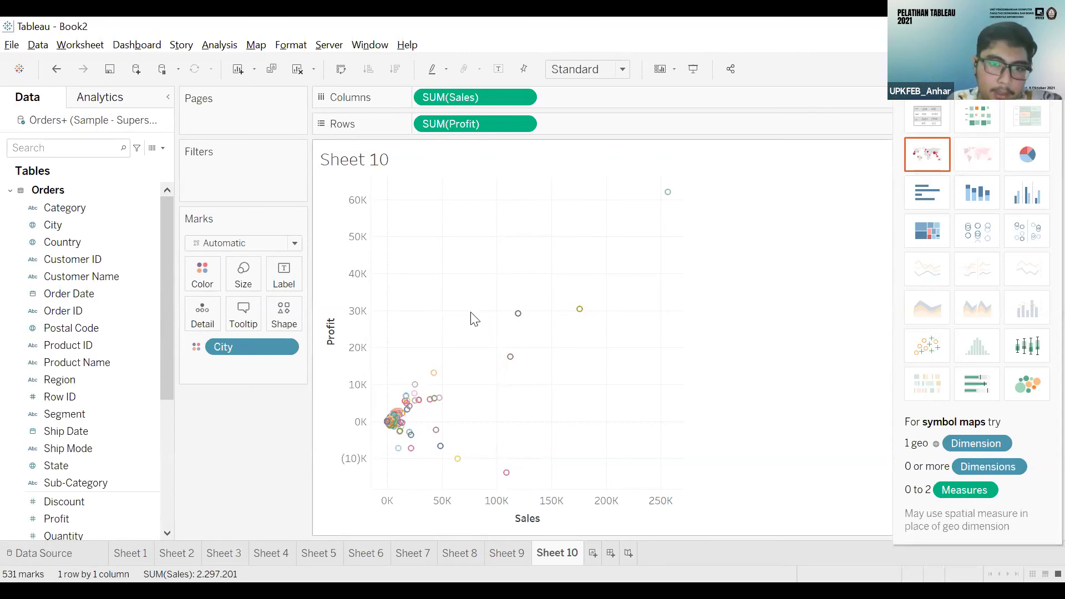
mouse_move(512, 356)
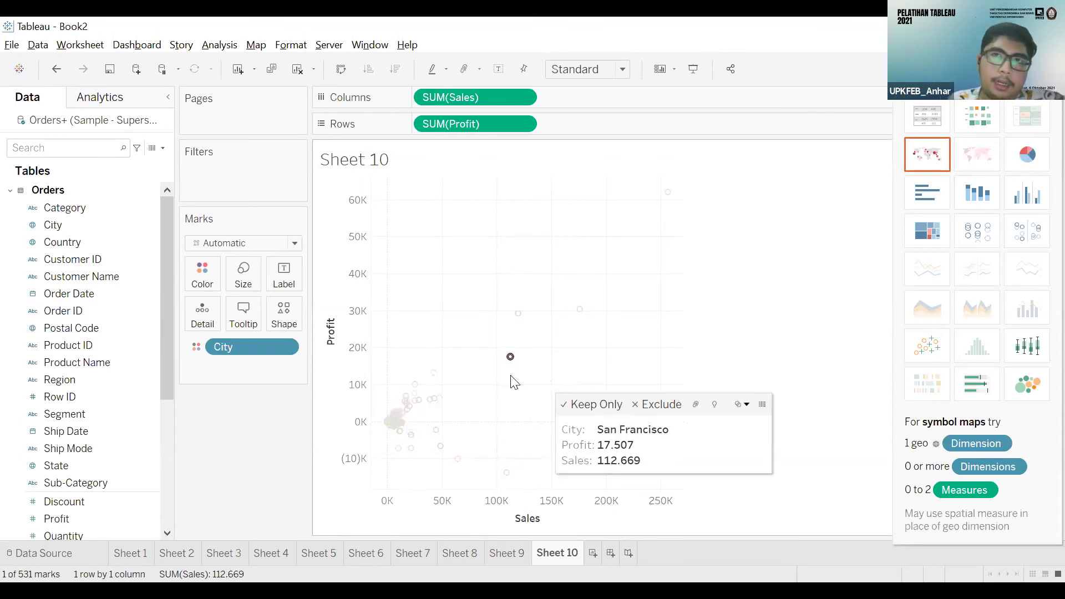
left_click_drag(511, 378, 535, 380)
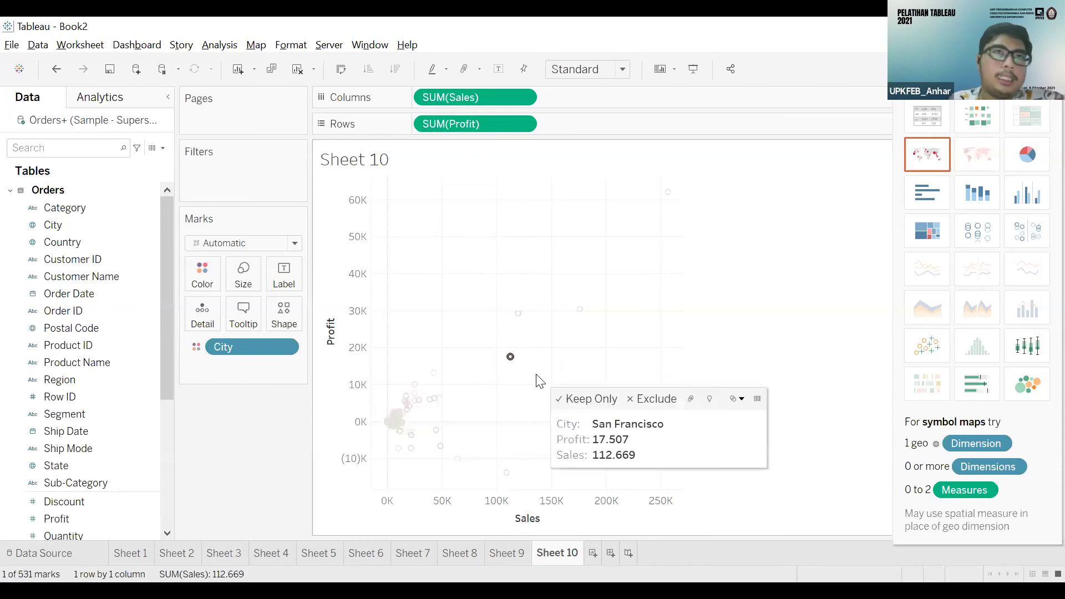
left_click(535, 380)
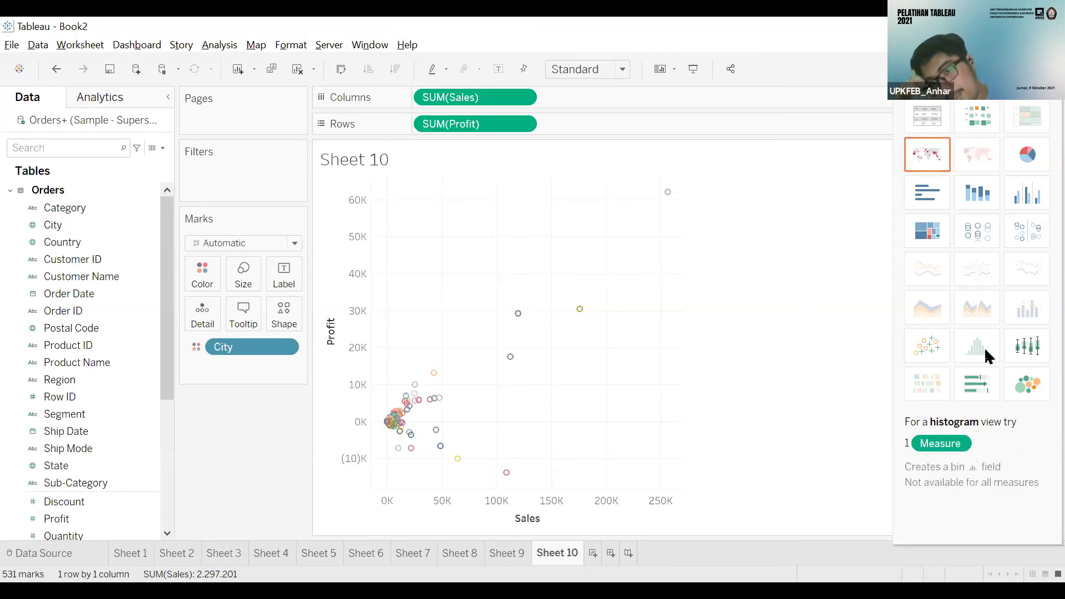
- Create a new worksheet and build a histogram of the Quantity measure
left_click(592, 553)
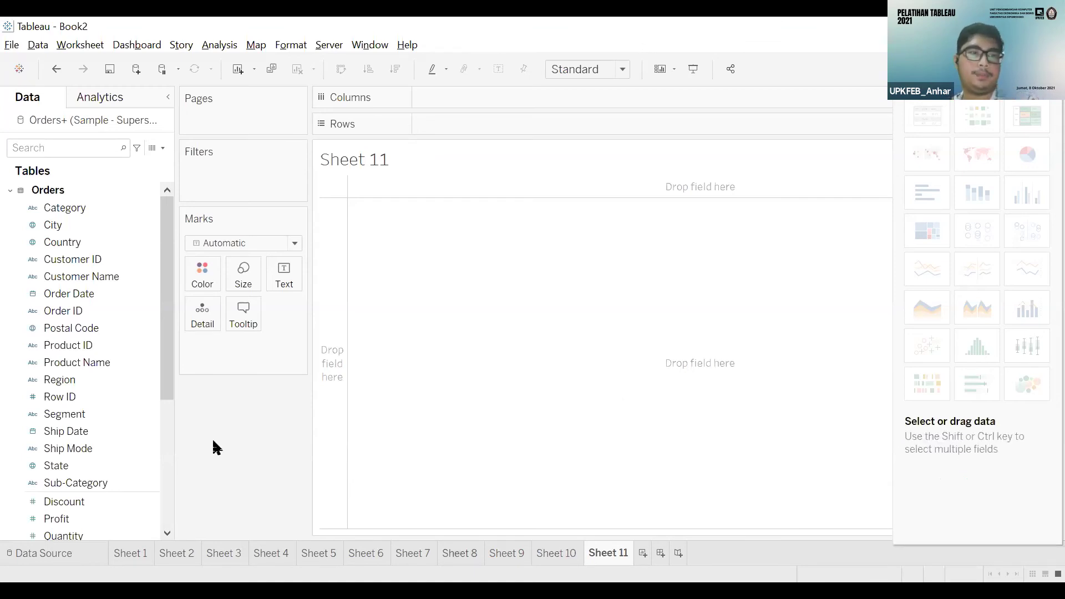
left_click(103, 382)
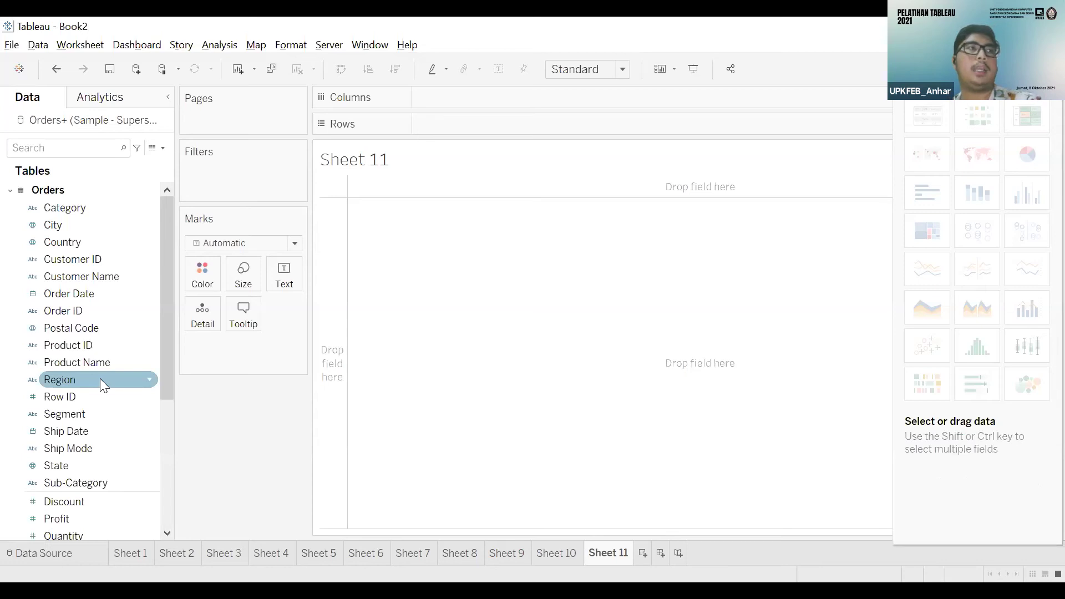
left_click(77, 448)
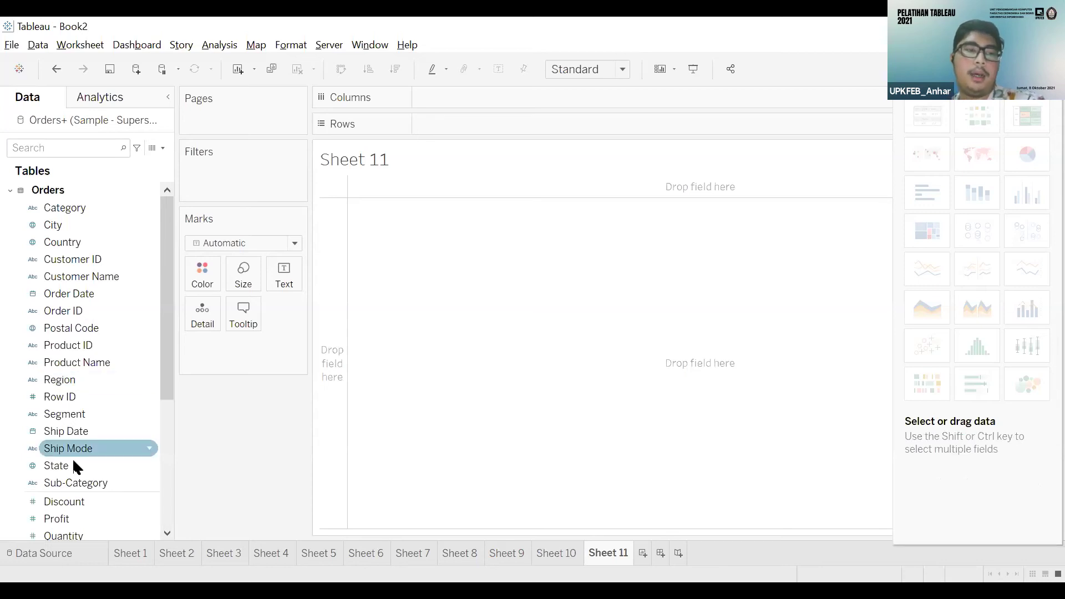
scroll(75, 481, "down", 1)
left_click(81, 481)
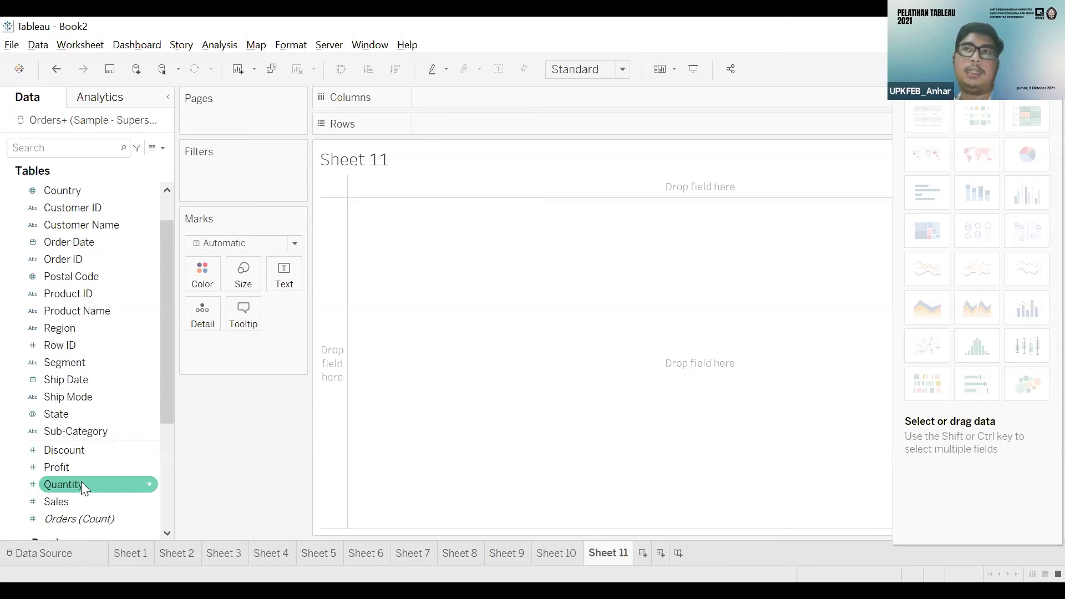
left_click_drag(81, 484, 335, 267)
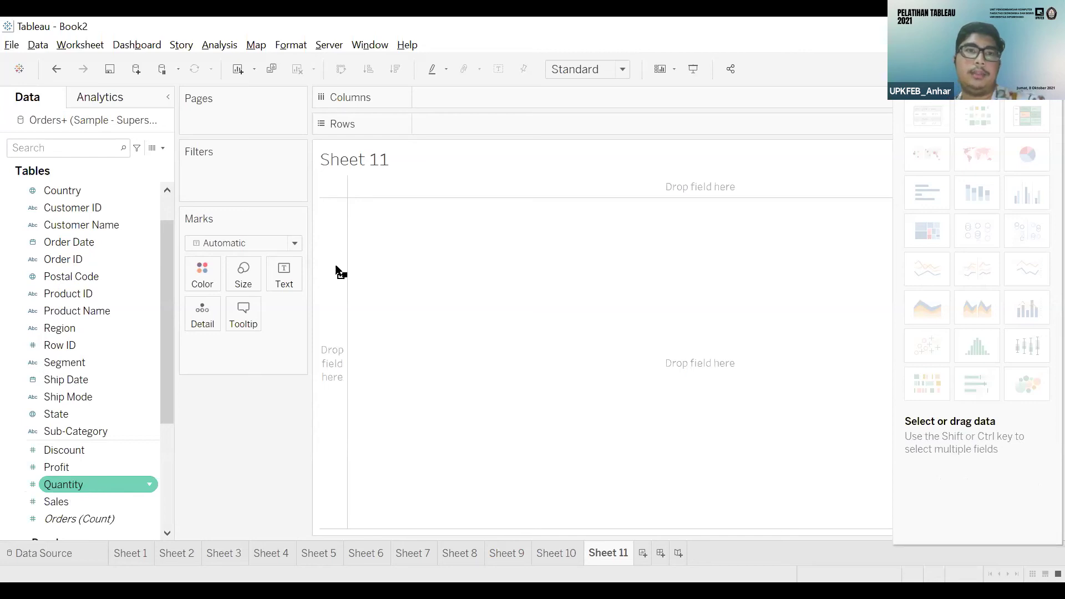
left_click_drag(455, 101, 458, 108)
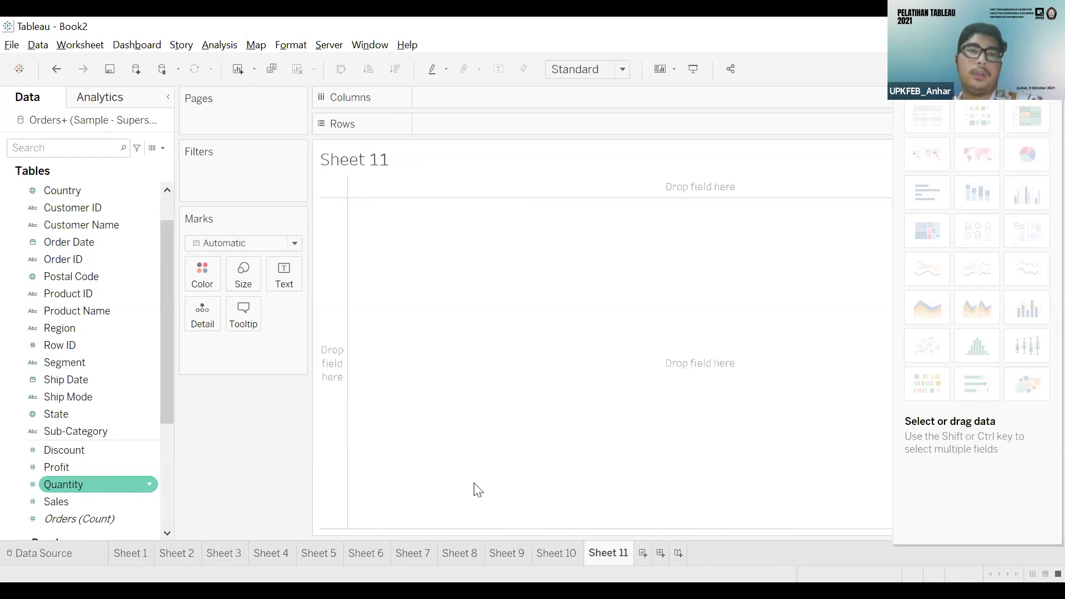
double_click(78, 485)
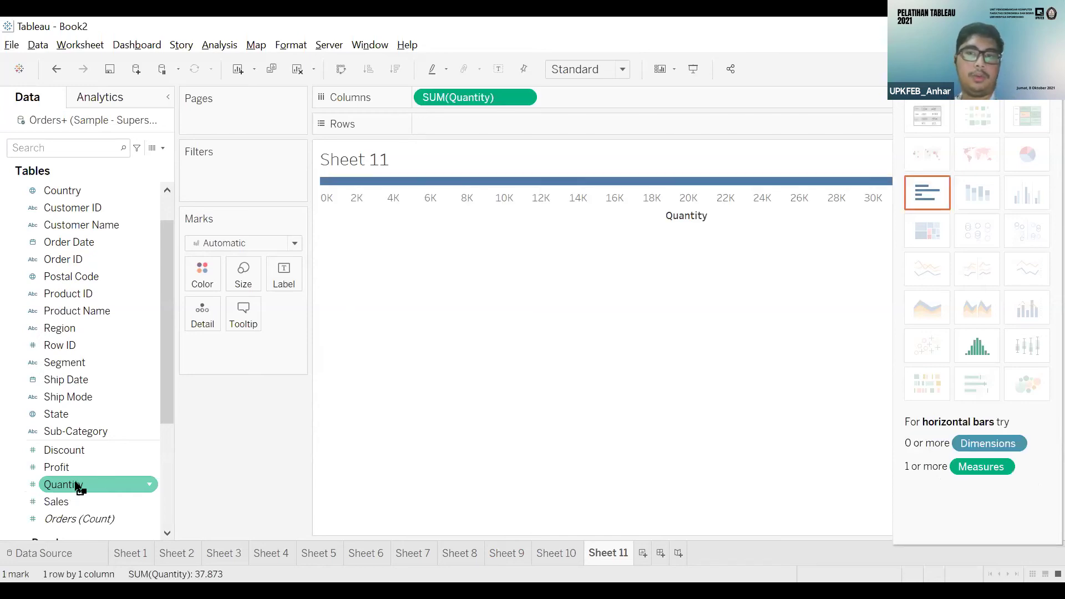
left_click(983, 354)
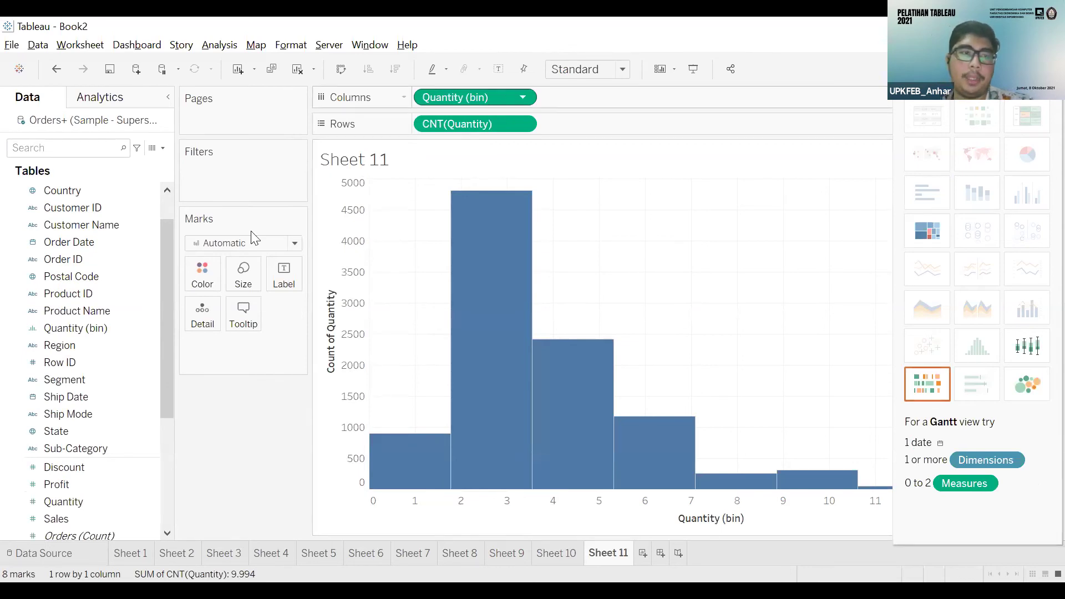
- Inspect the new Quantity (bin) field and the count in the histogram's first bar
left_click(105, 328)
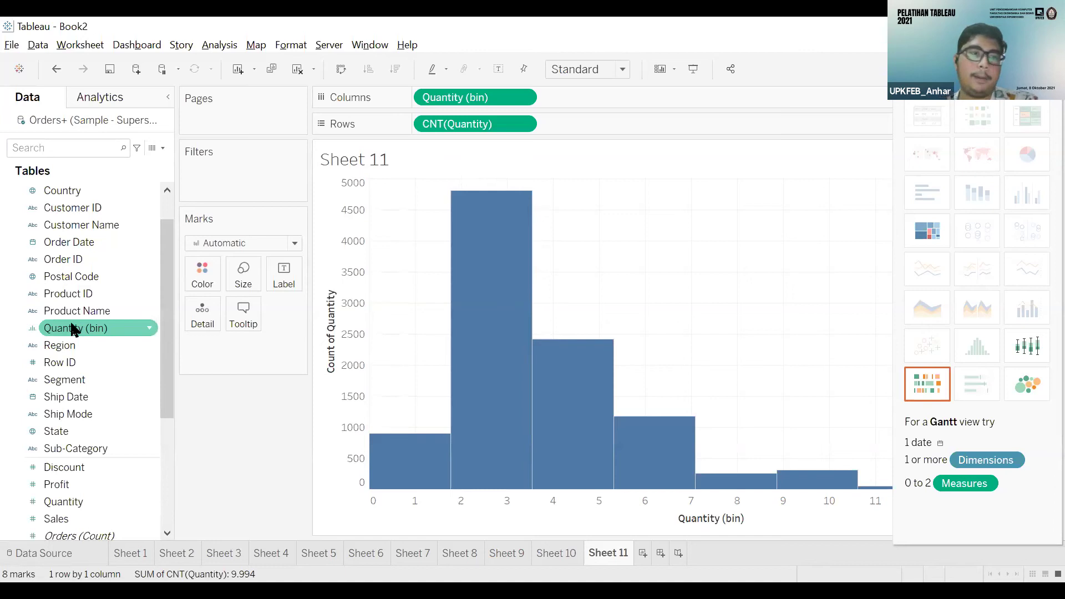
left_click(430, 455)
left_click(399, 476)
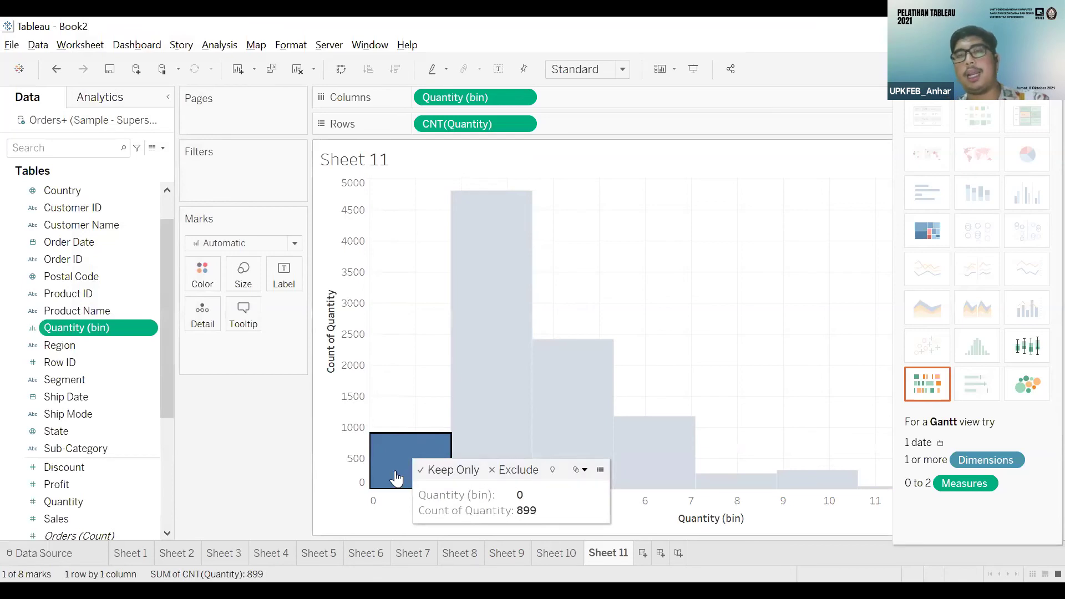
right_click(144, 336)
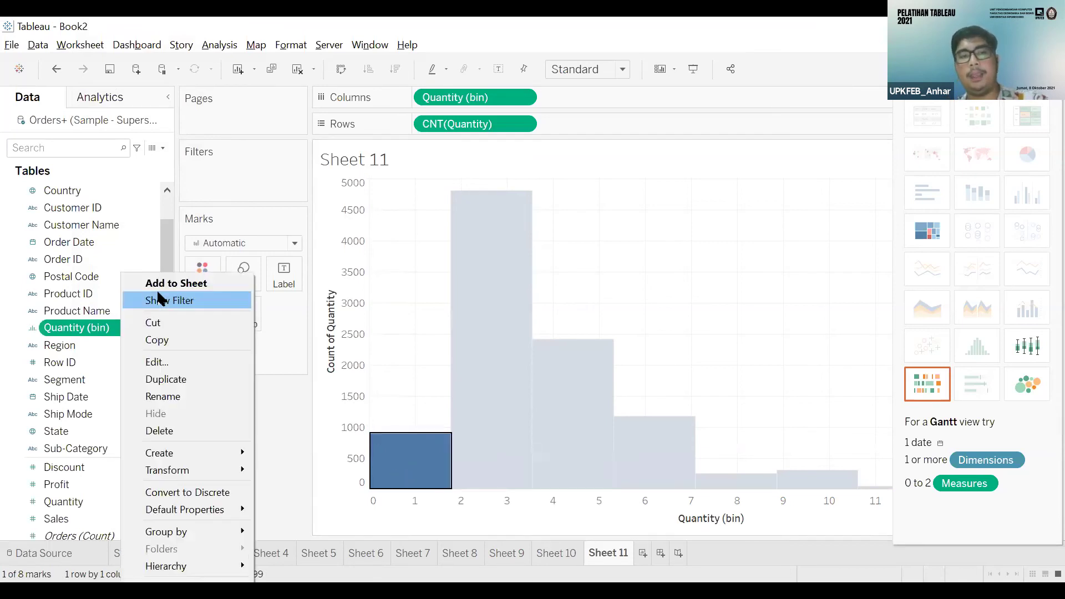
left_click(170, 284)
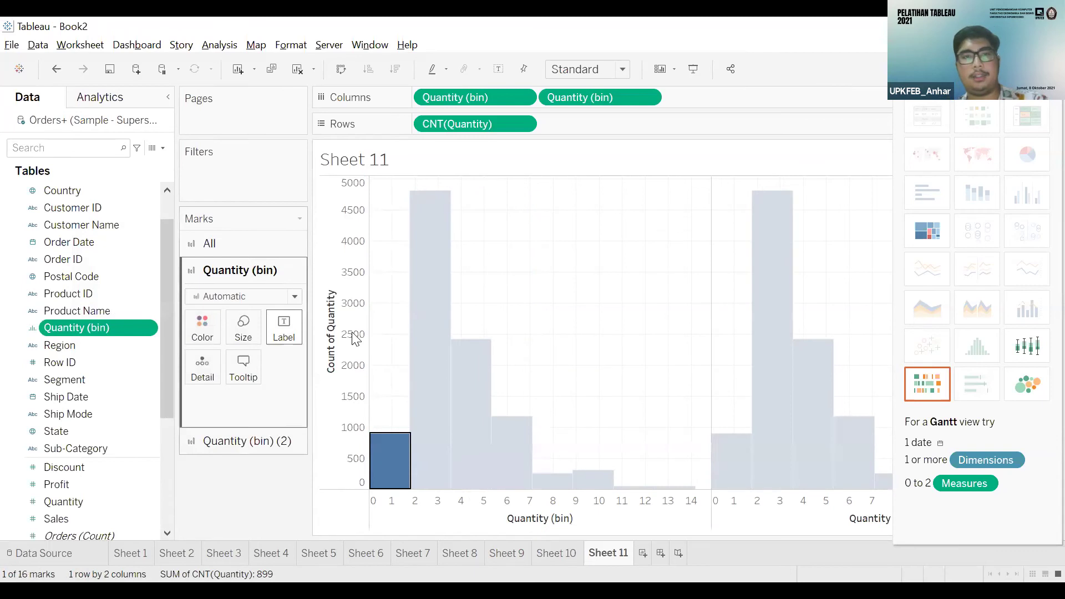
key("ctrl+z")
right_click(91, 327)
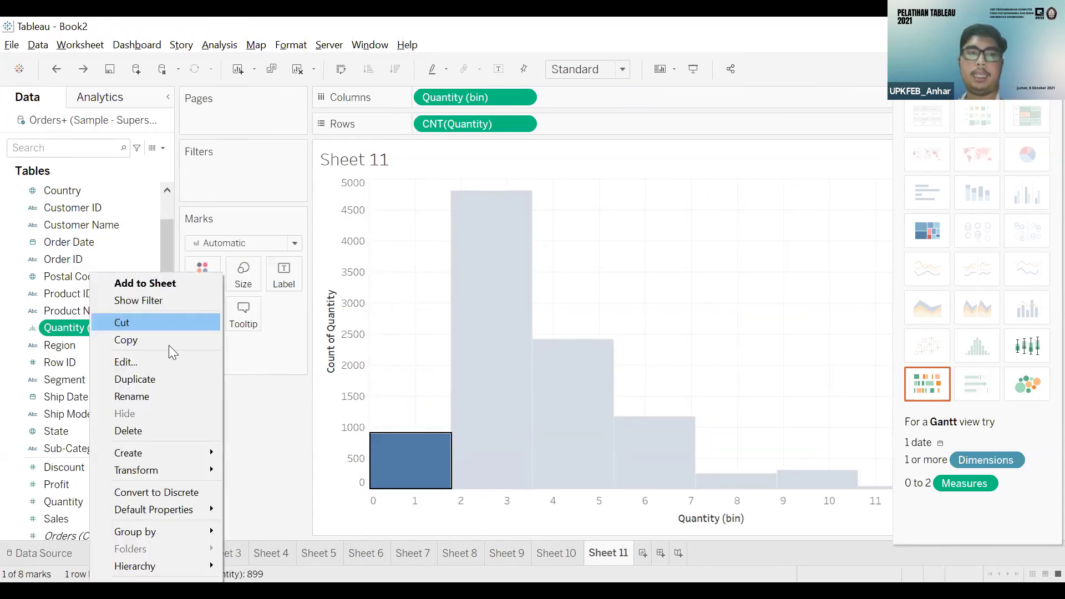
left_click(436, 417)
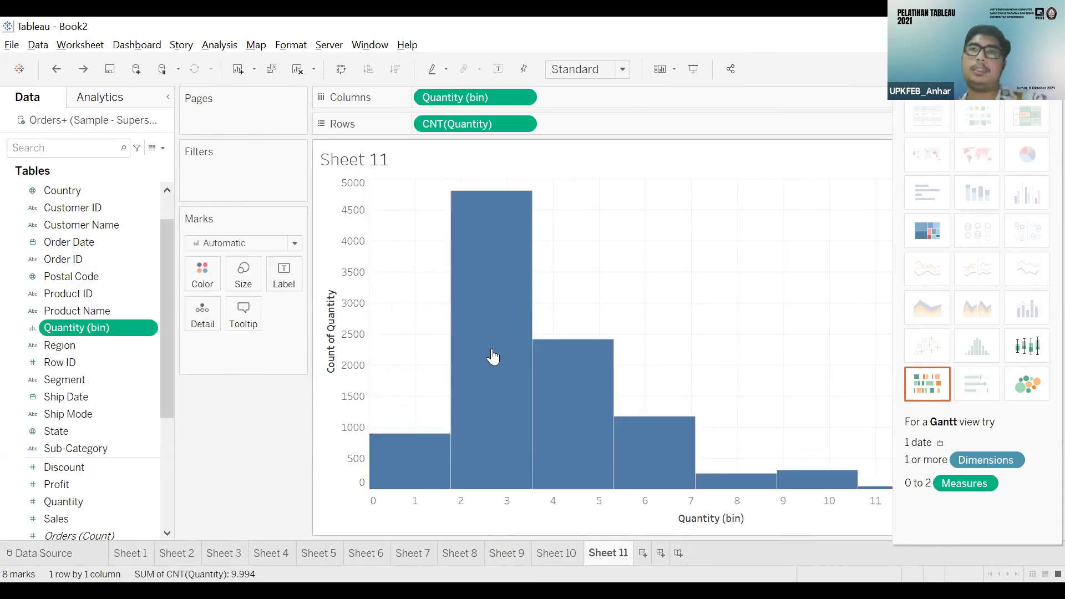
- Inspect the counts in the histogram's Quantity bins, including the tallest bar and the fourth bar
mouse_move(492, 357)
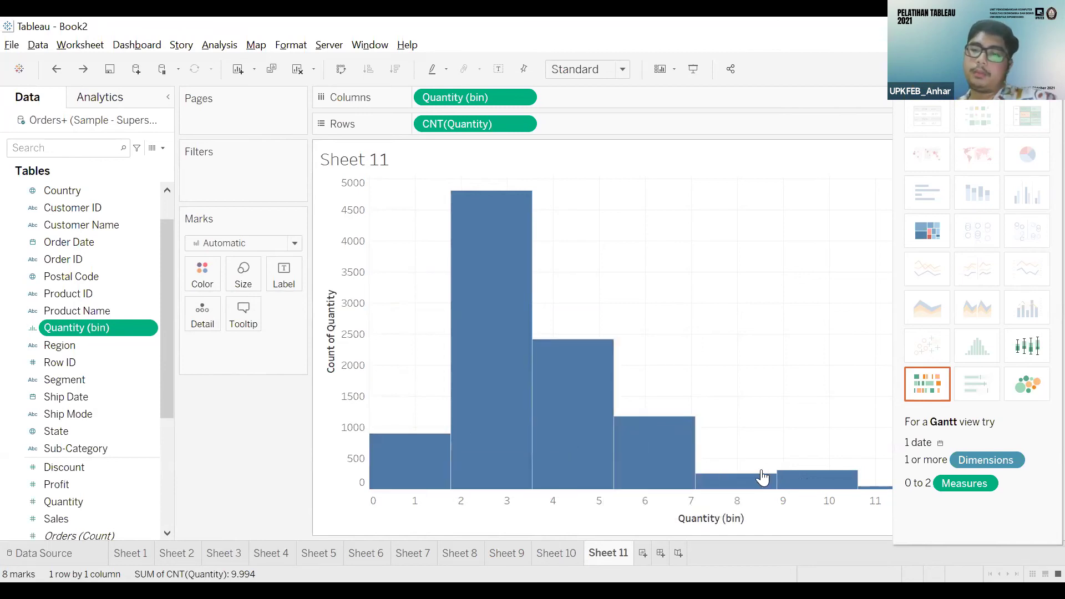
mouse_move(473, 458)
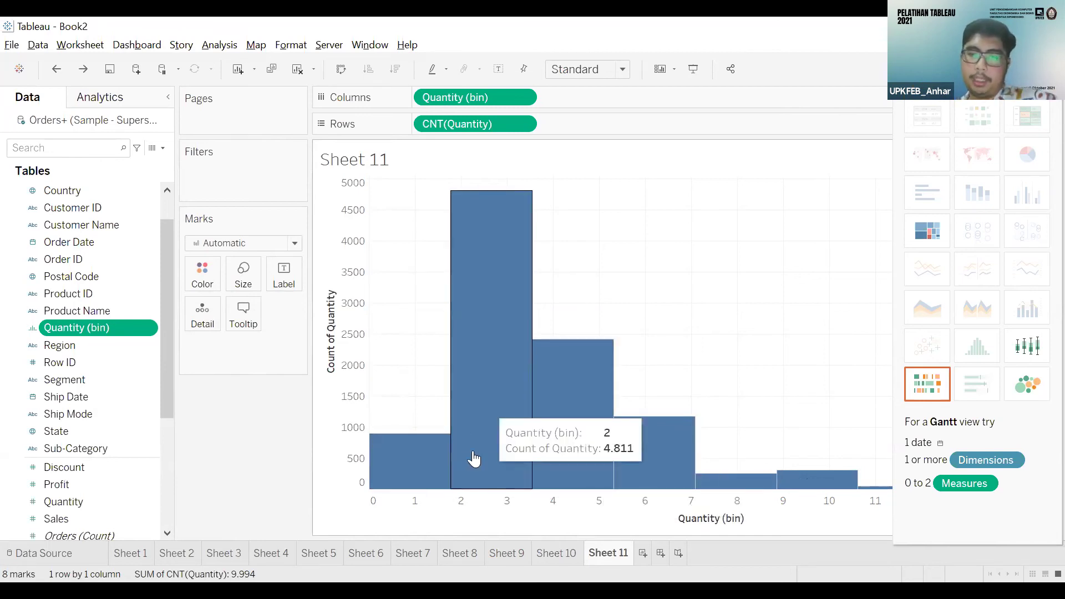
mouse_move(657, 459)
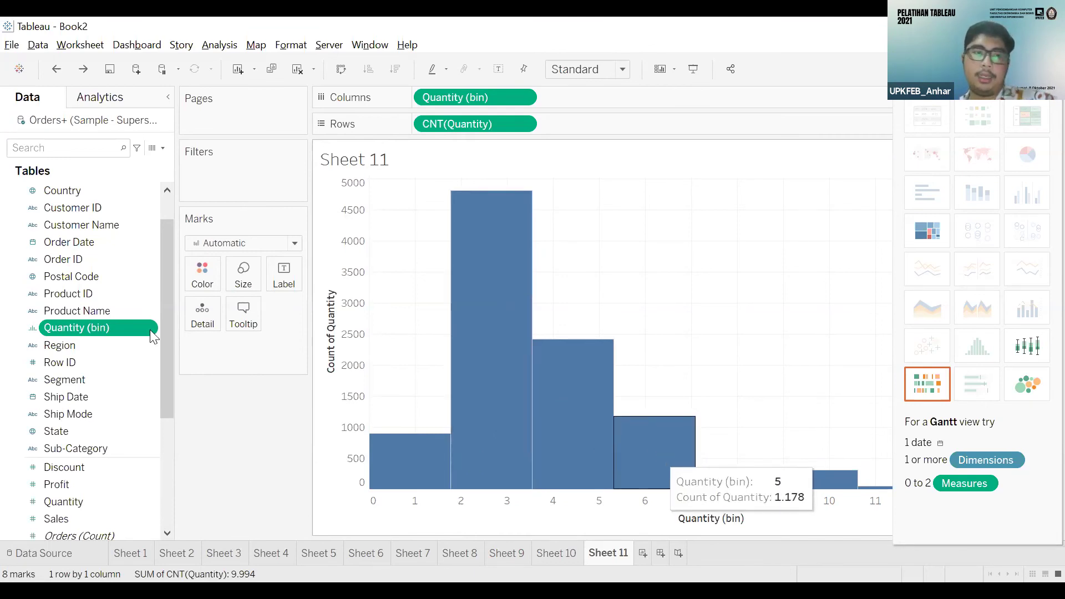
- Edit the Quantity (bin) field and set its size of bins to 1
right_click(111, 327)
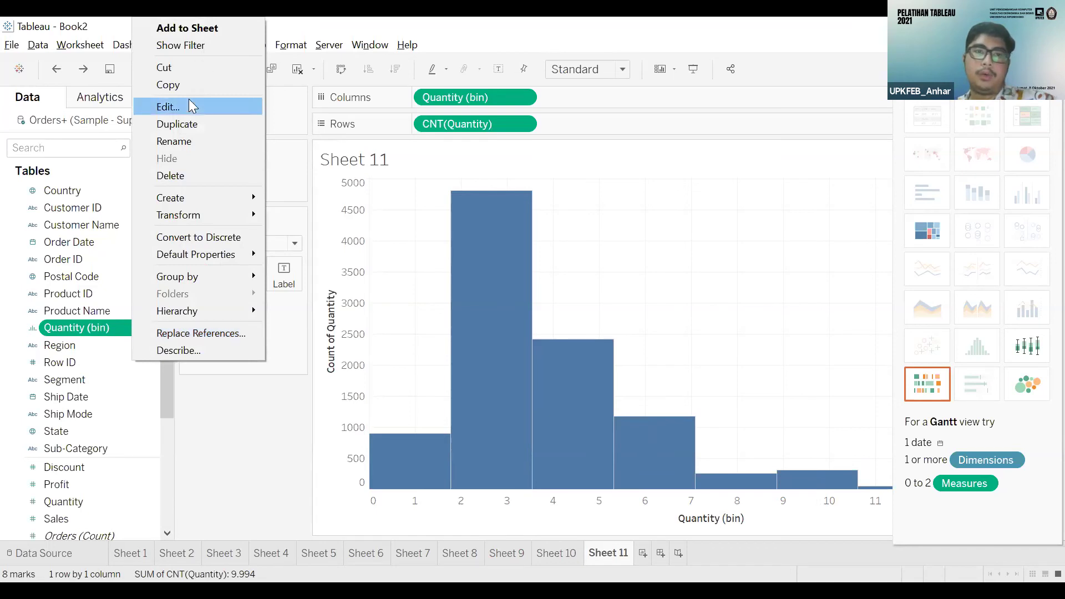
right_click(457, 100)
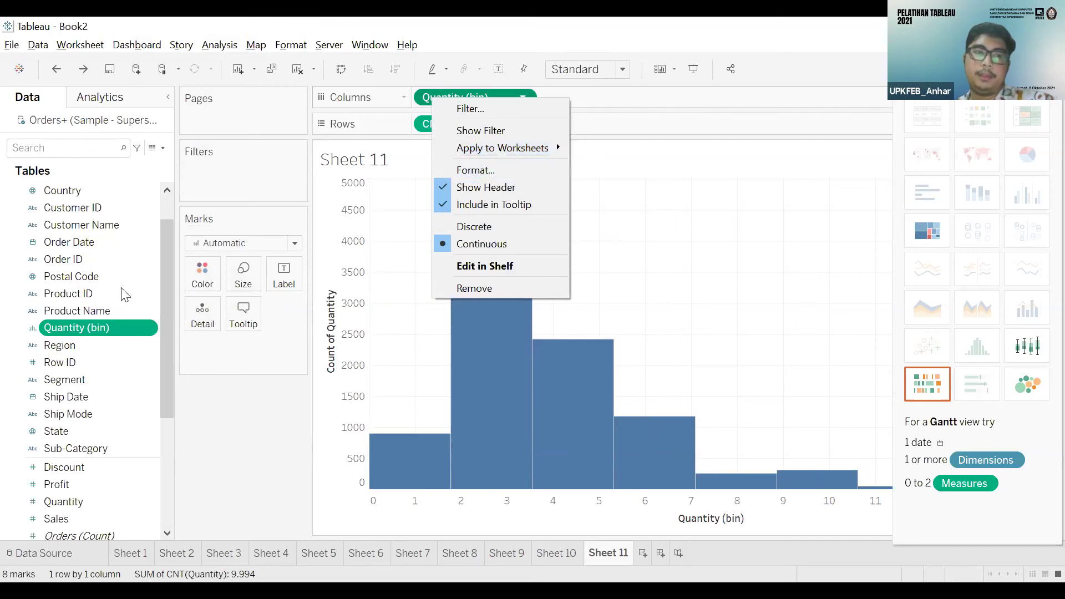
right_click(166, 371)
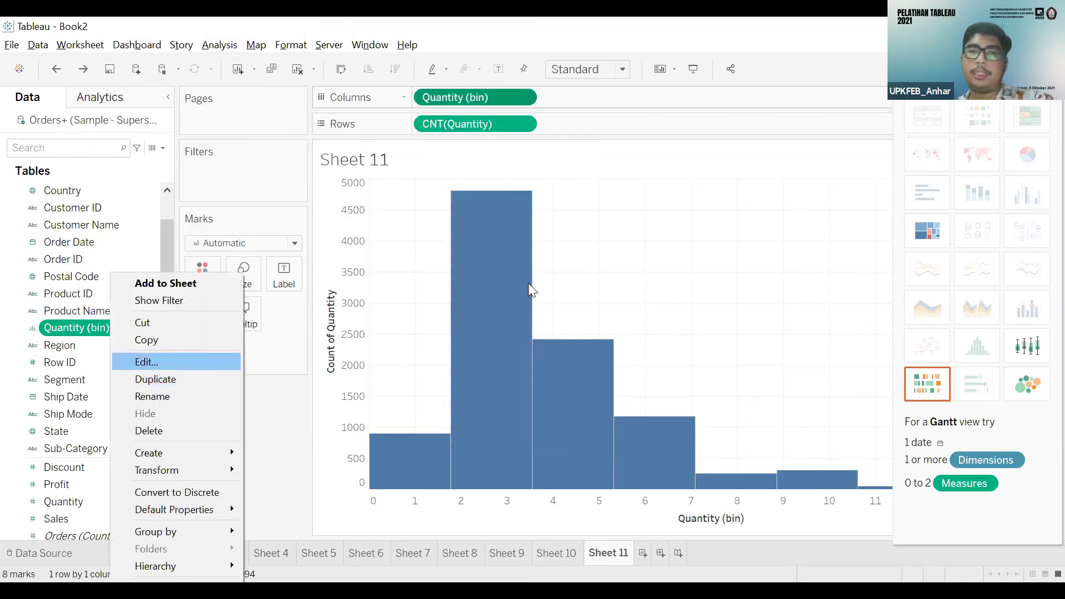
key("Return")
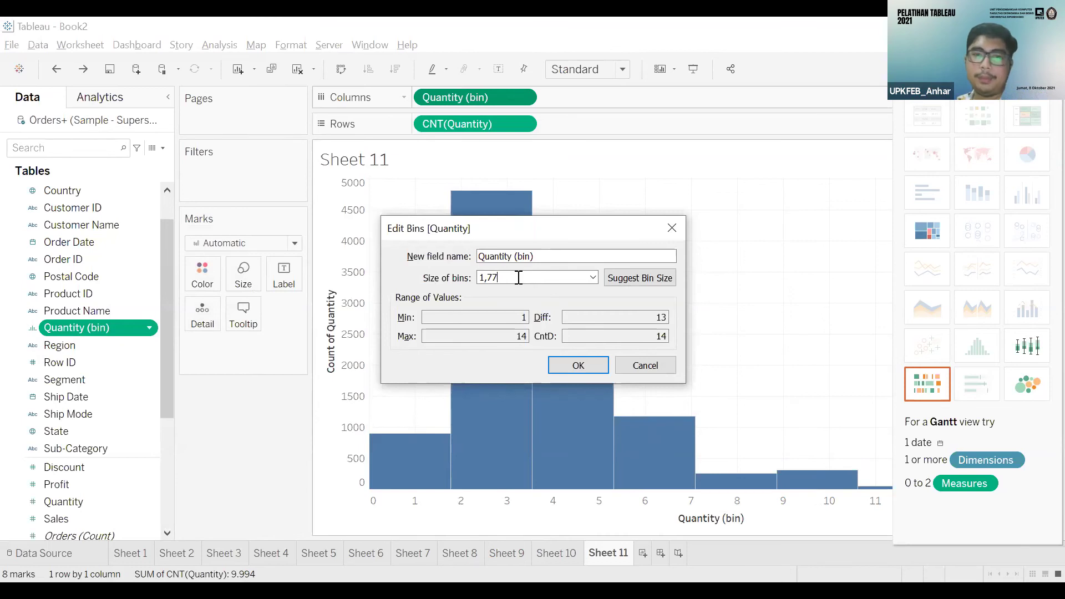
left_click_drag(519, 277, 473, 277)
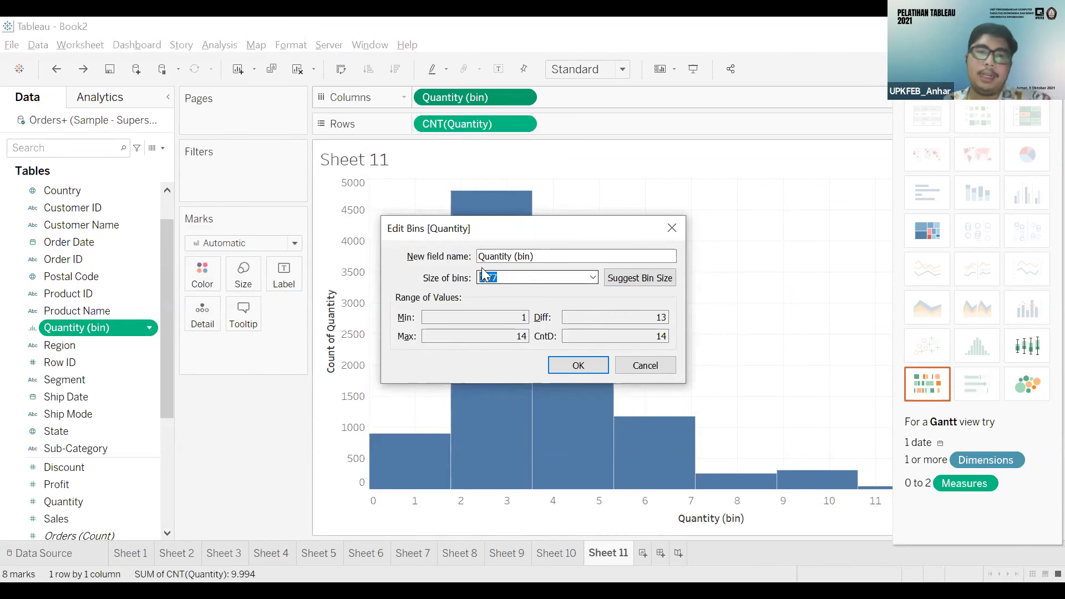
left_click(501, 274)
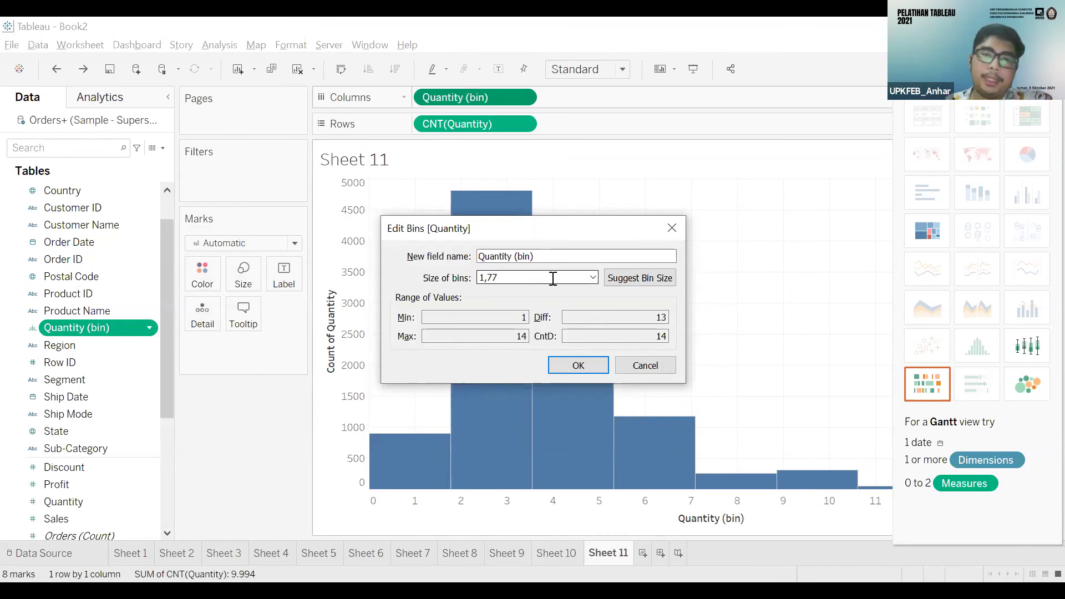
left_click(620, 284)
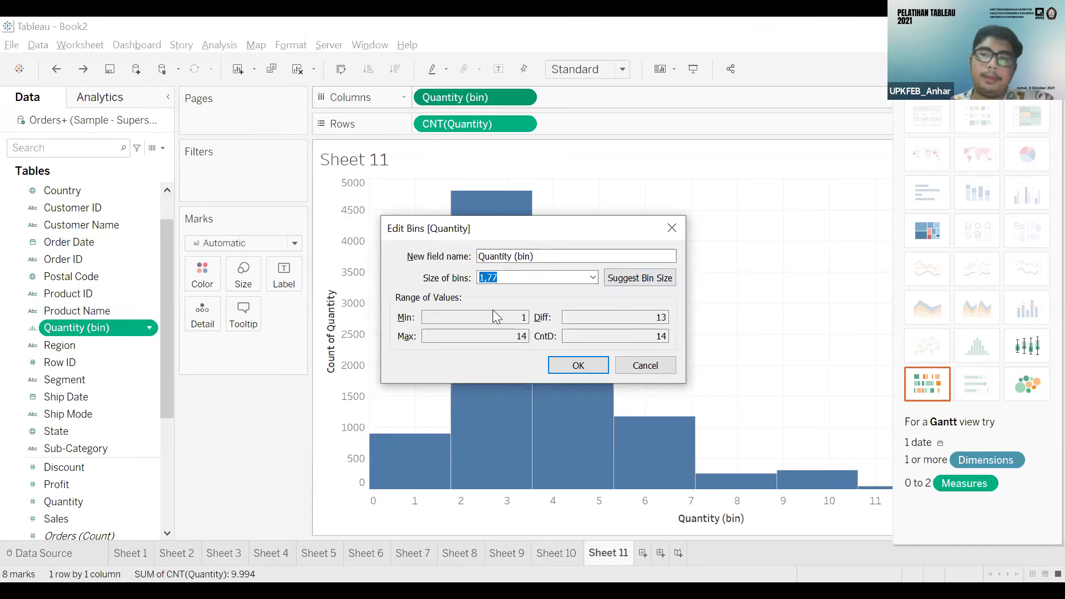
left_click(482, 278)
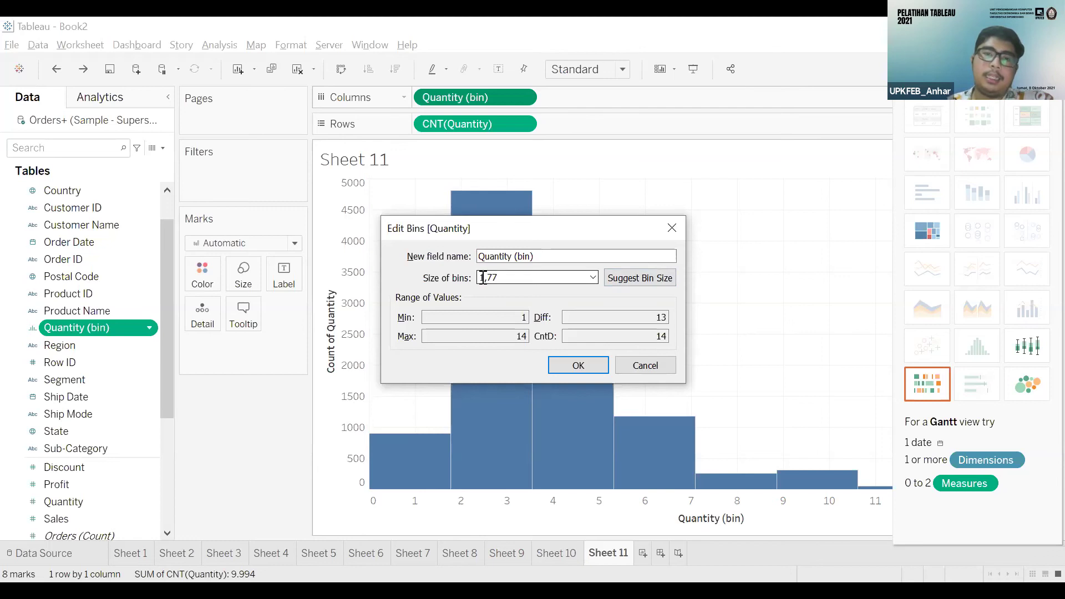
left_click(544, 277, "shift")
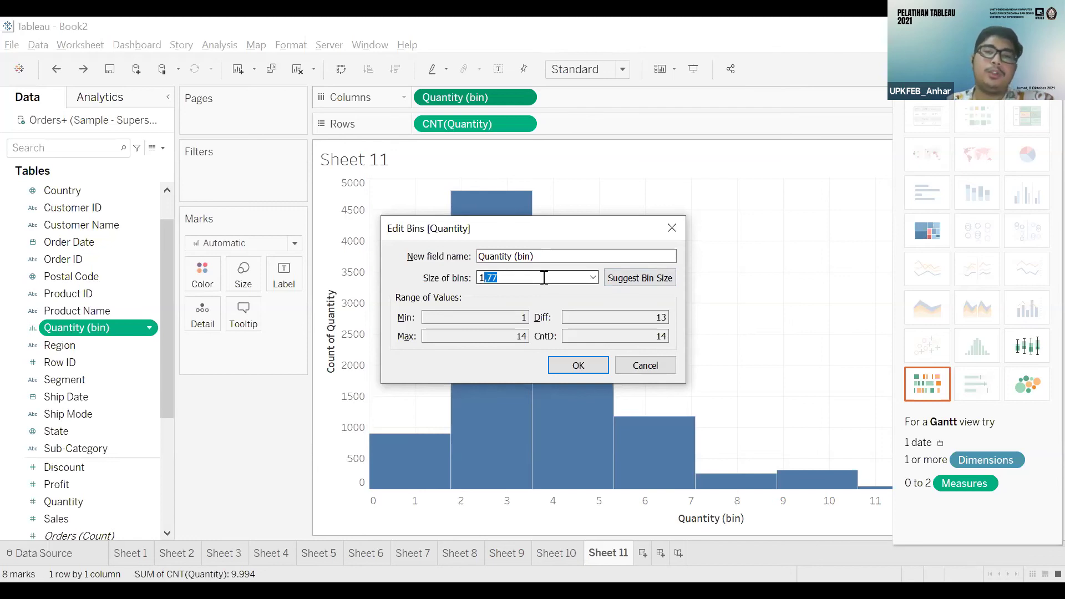
key("BackSpace")
left_click(565, 366)
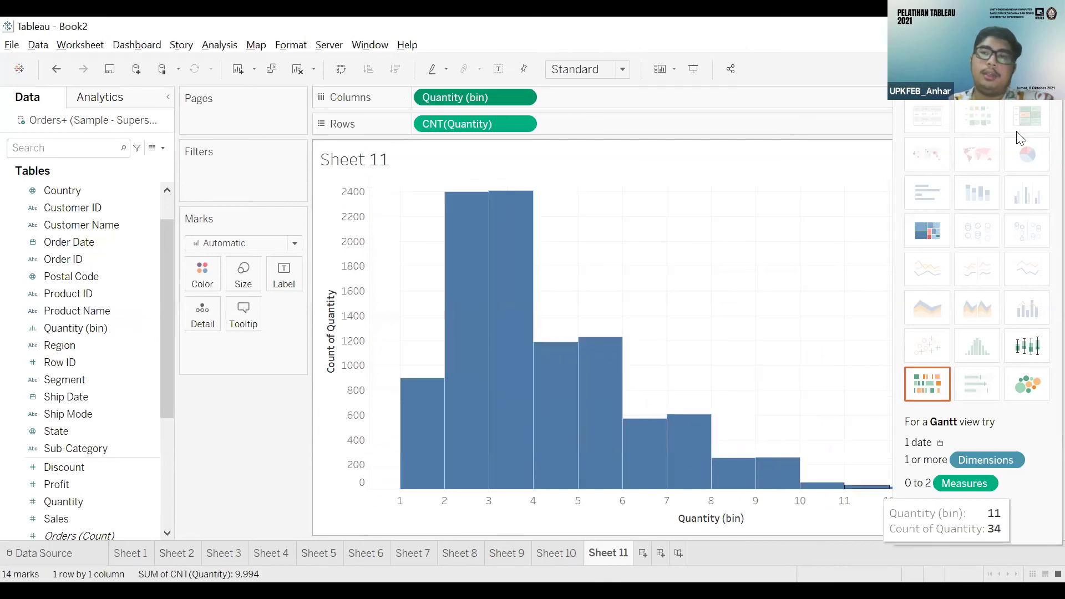
- Hide the chart suggestions and inspect the histogram's bars, singling out the Quantity 3 bar before clearing the selection
left_click(1031, 70)
mouse_move(405, 420)
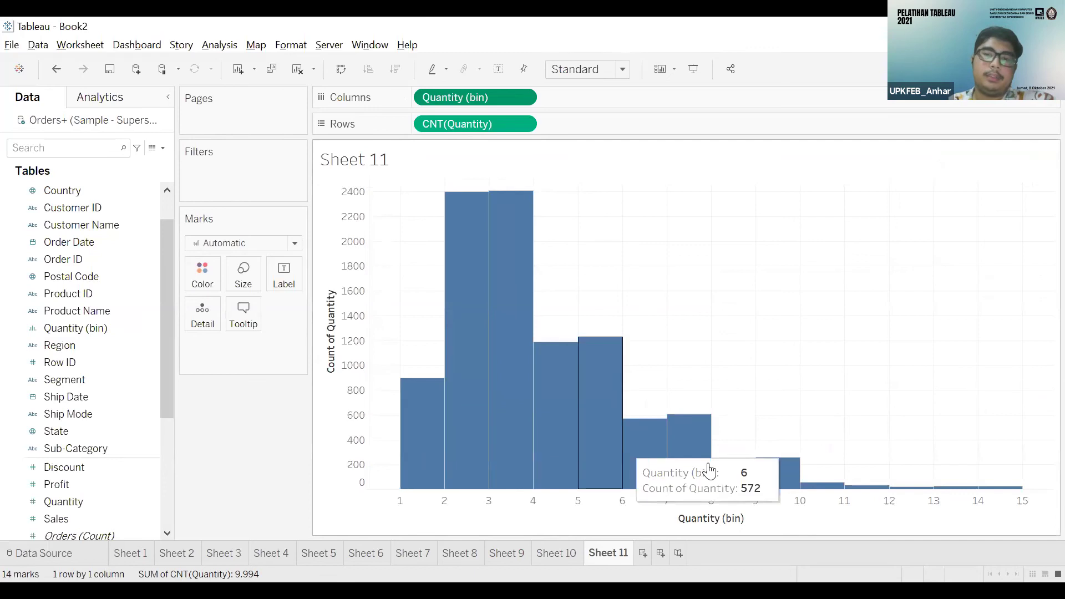
mouse_move(1009, 493)
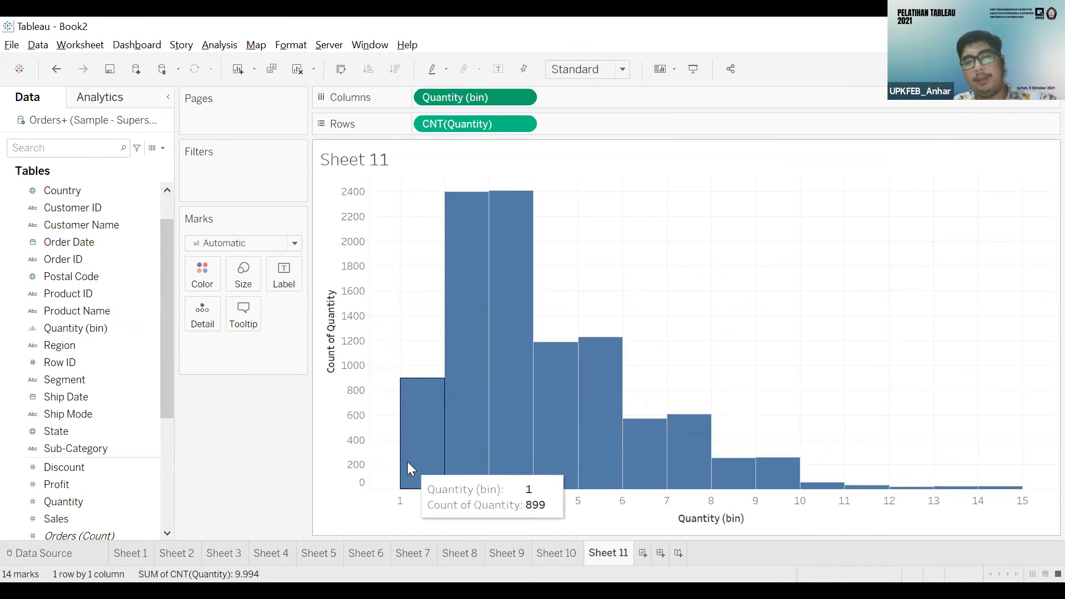
mouse_move(416, 467)
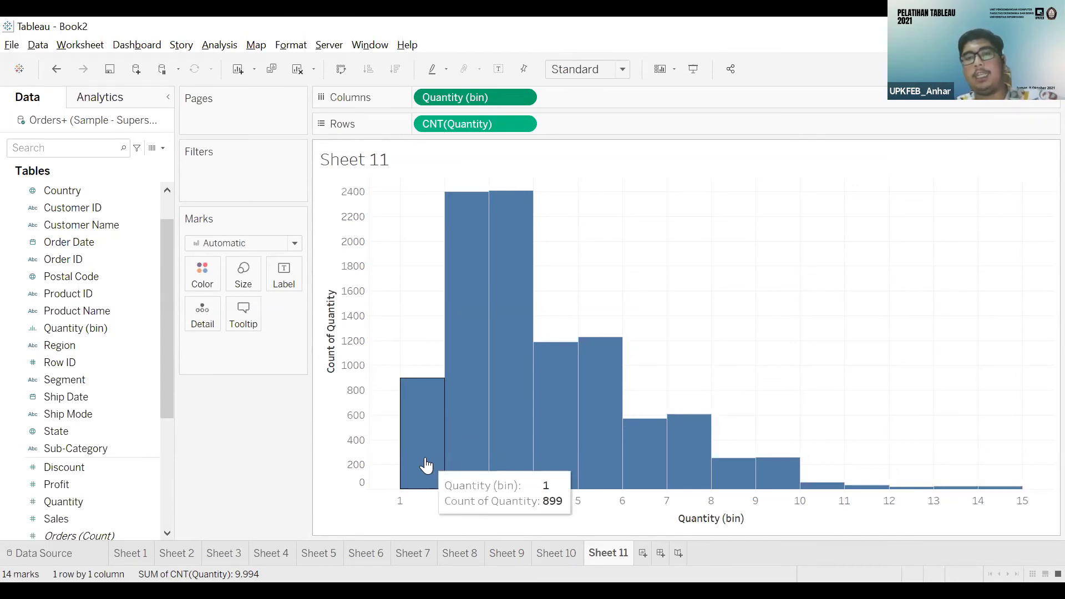
mouse_move(517, 413)
left_click(554, 280)
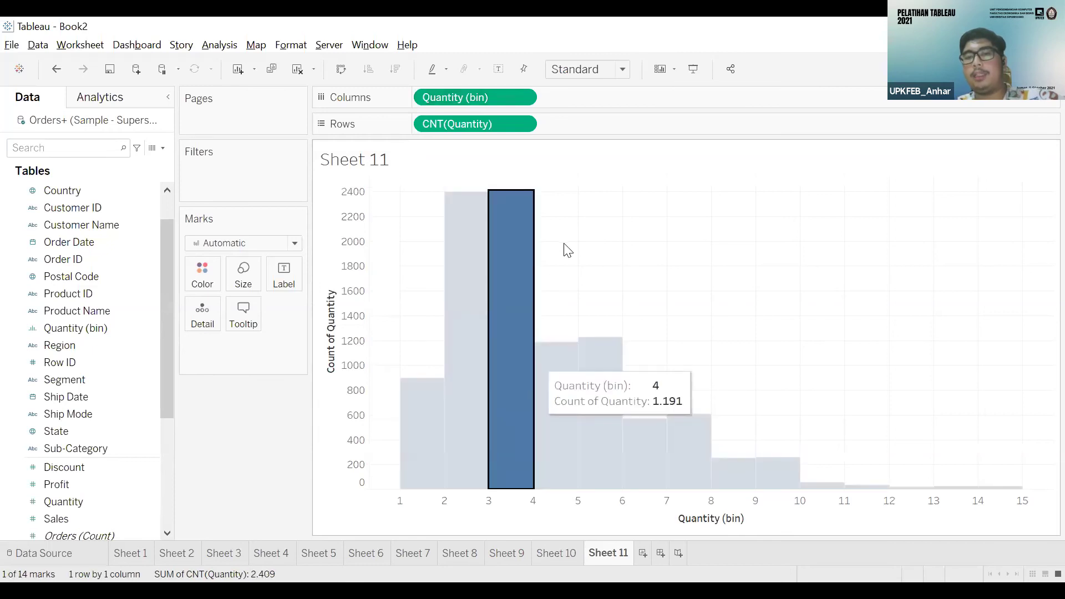
left_click(565, 250)
key("ctrl+z")
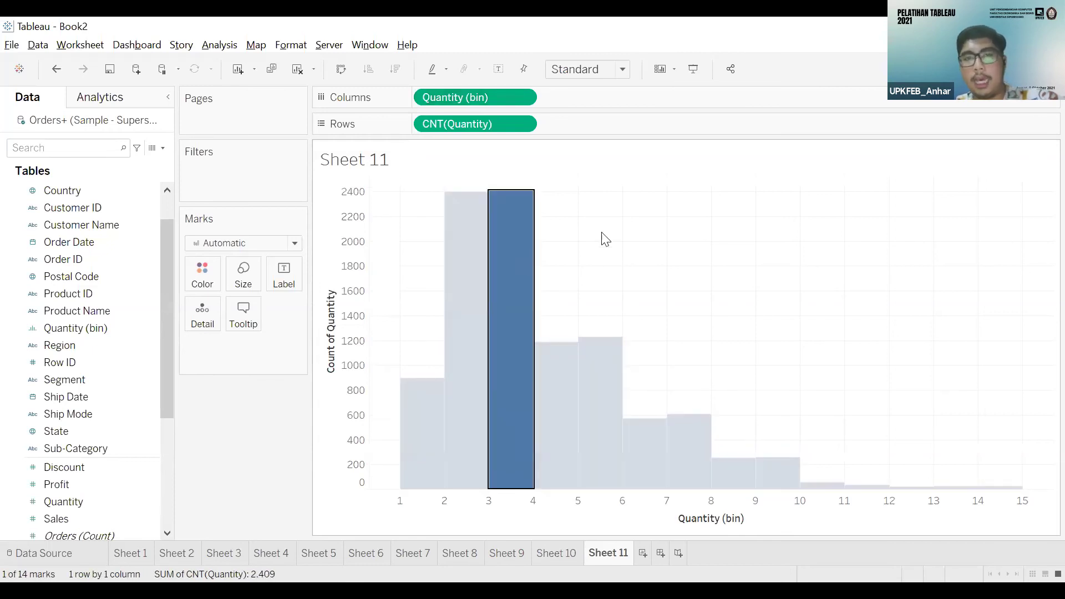
key("Escape")
- Bring back the chart suggestions and switch the histogram to a box-and-whisker plot of Quantity
left_click(1026, 68)
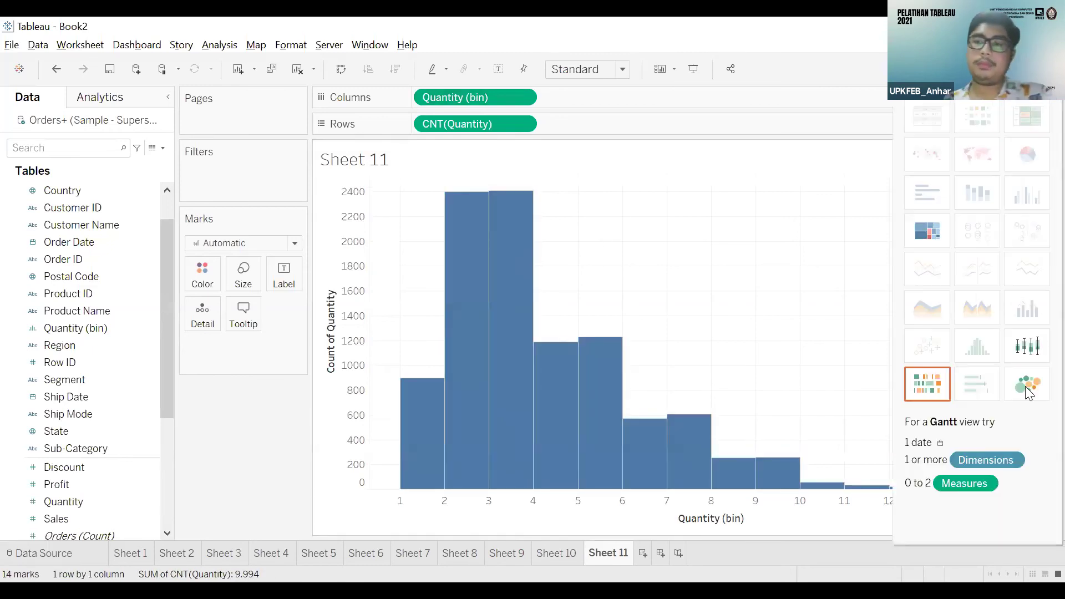
left_click(1041, 348)
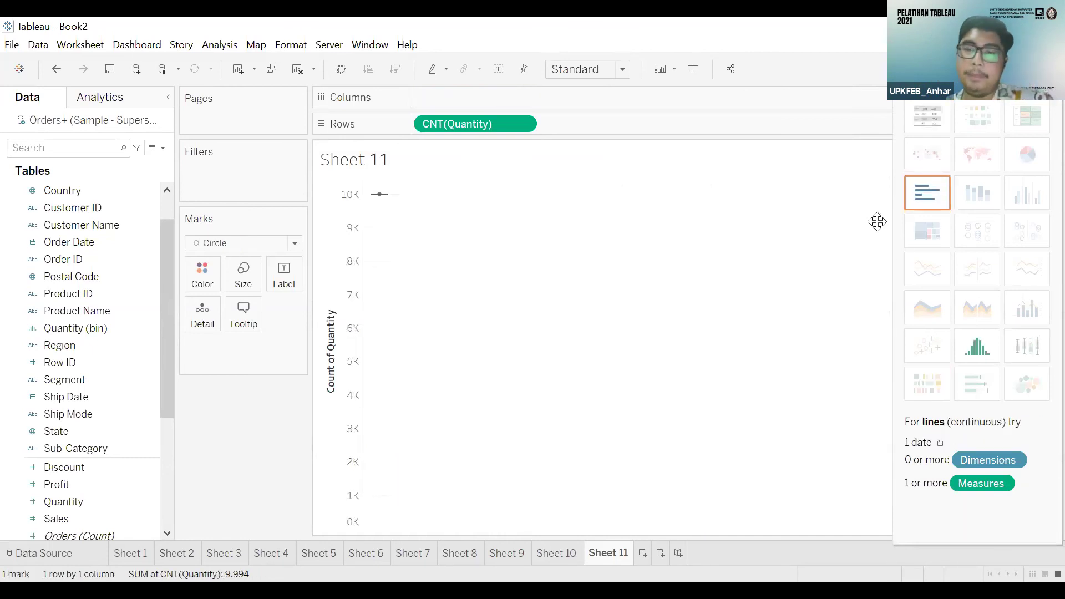
right_click(623, 548)
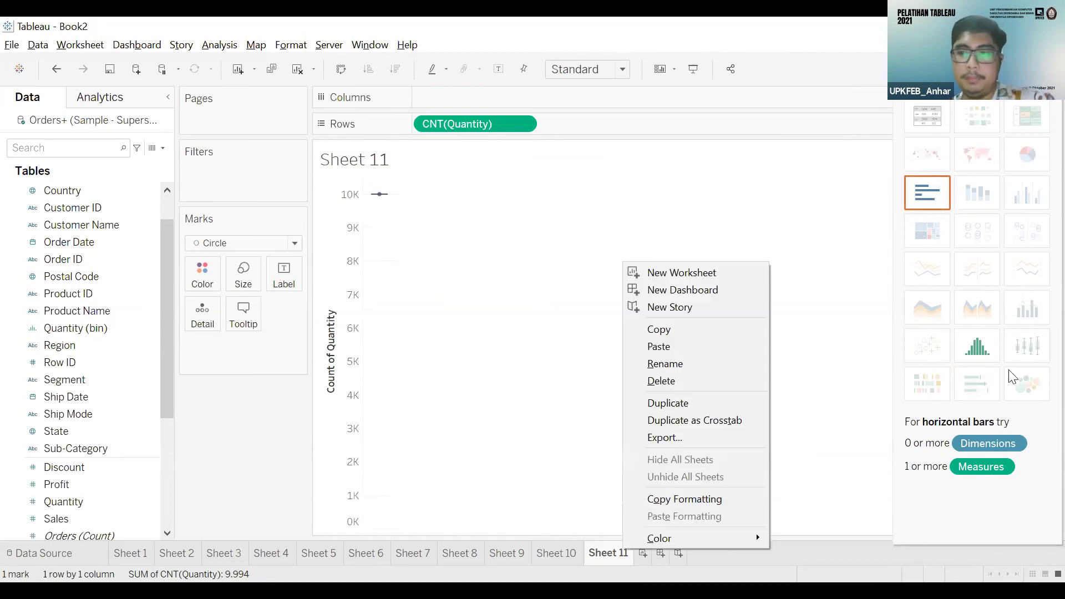
key("ctrl+z")
left_click(1035, 348)
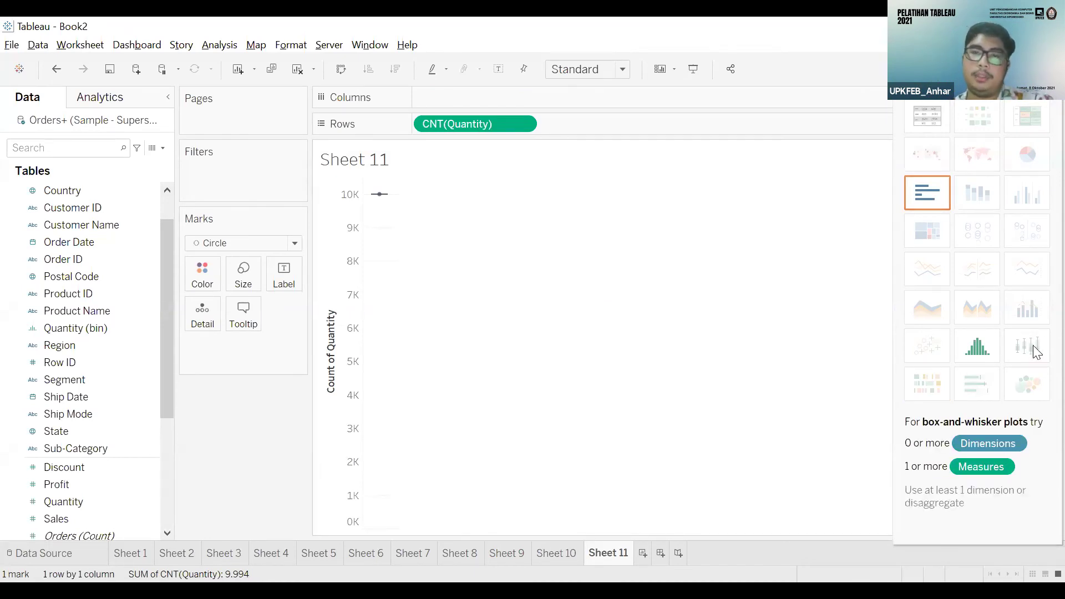
- Change the Quantity aggregation from Count to Sum and break the box plot down by Sub-Category
left_click(520, 124)
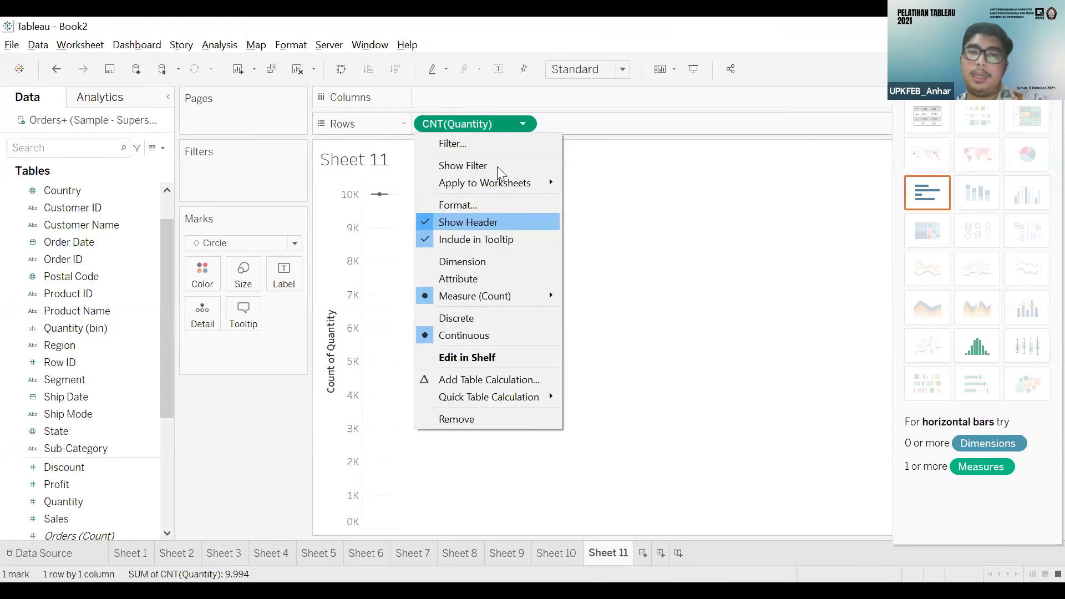
mouse_move(498, 297)
left_click(616, 300)
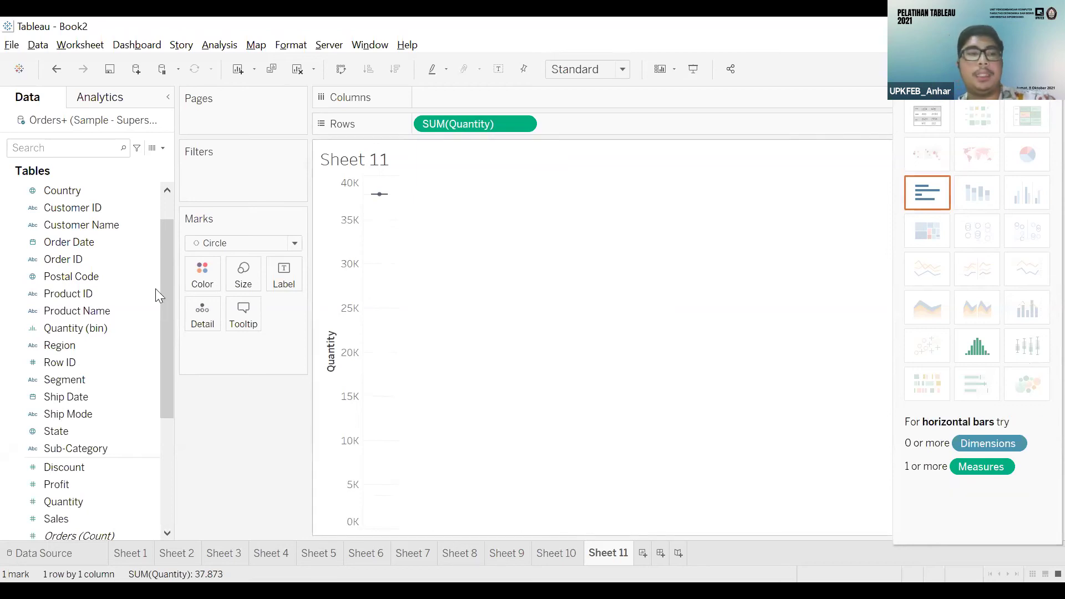
left_click(67, 451)
left_click(1025, 346)
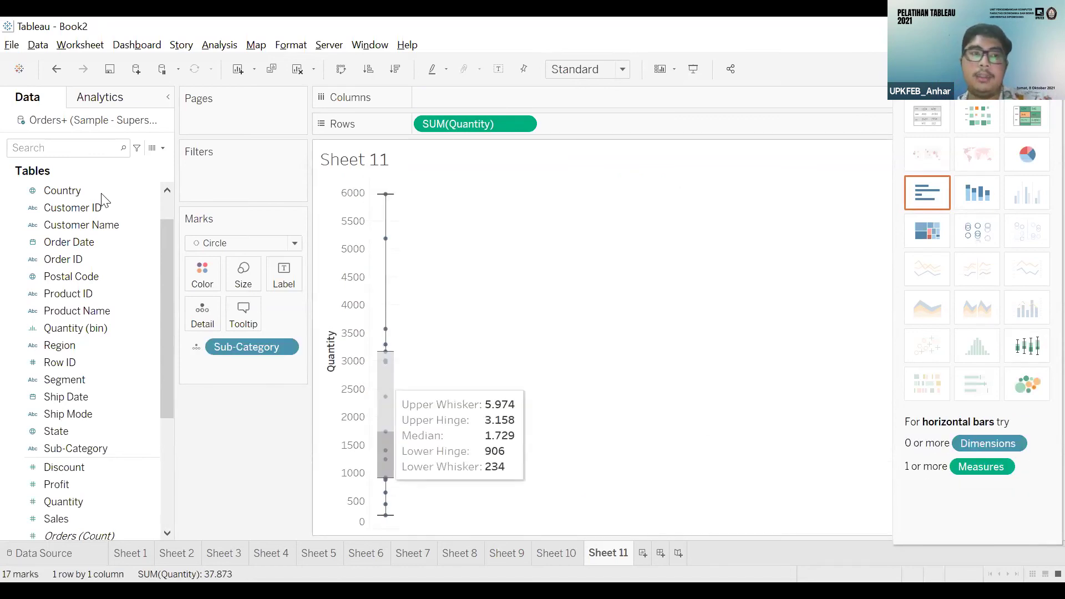
- Examine the box plot's uppermost sub-category mark, its median, hinges and whiskers
scroll(105, 260, "up", 1)
mouse_move(387, 197)
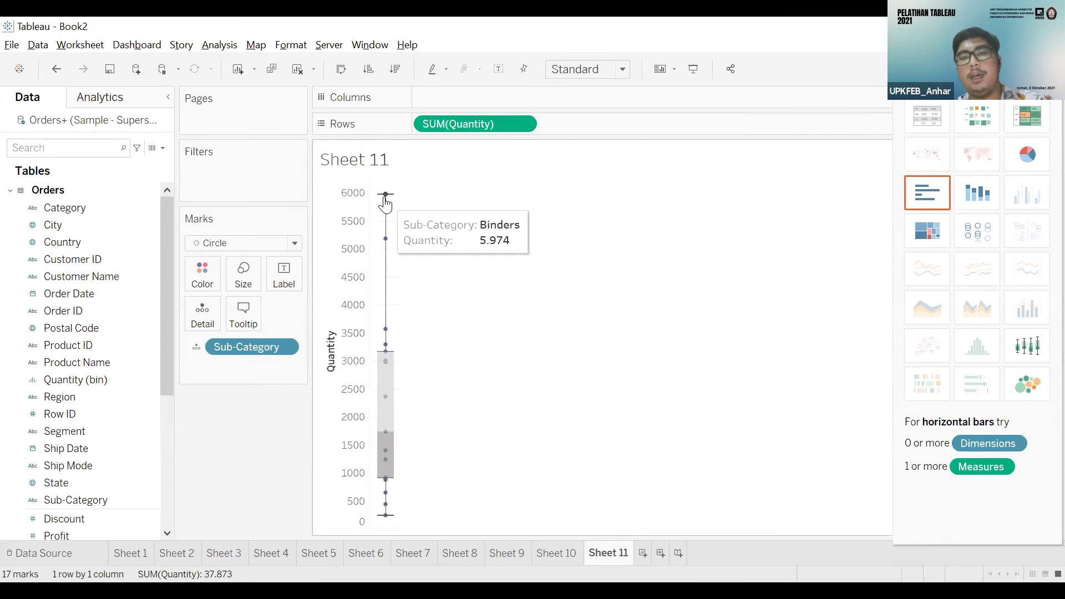
mouse_move(388, 427)
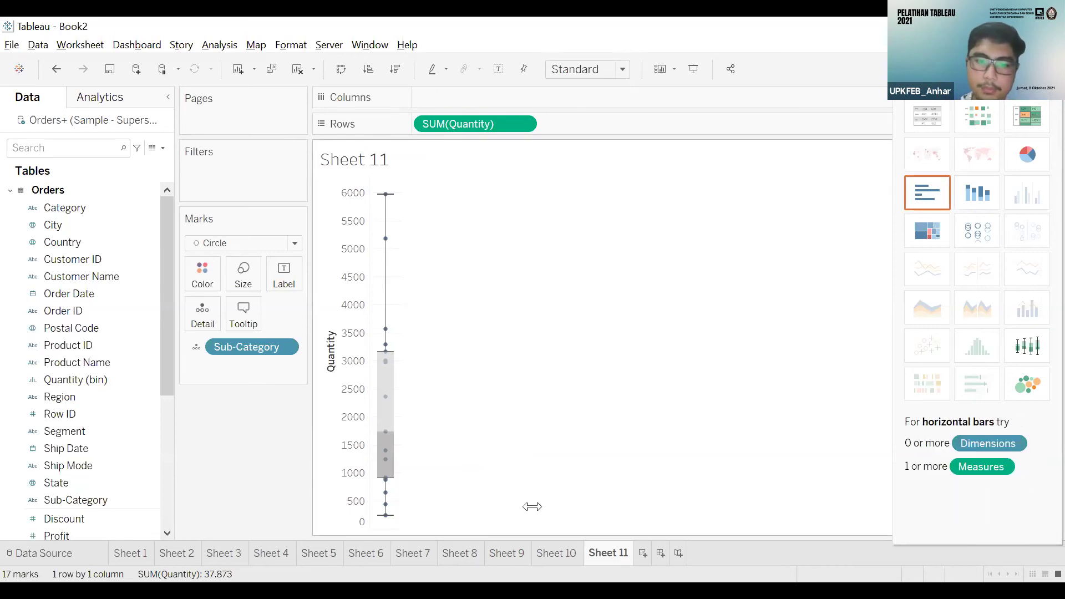
mouse_move(387, 521)
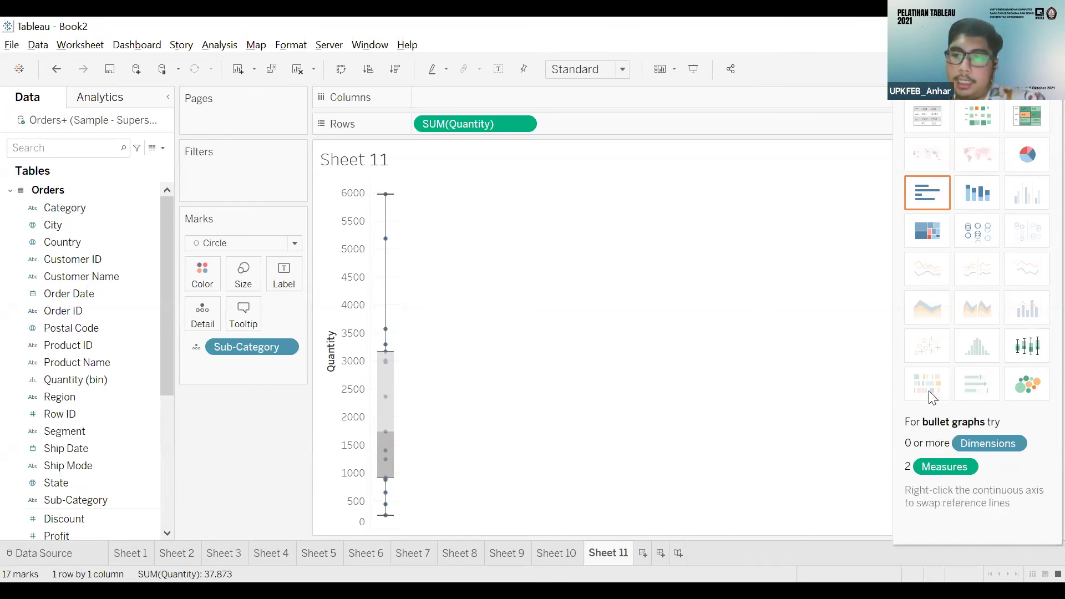
- Create a new worksheet and review the date, dimension and measure requirements for a Gantt view
left_click(649, 555)
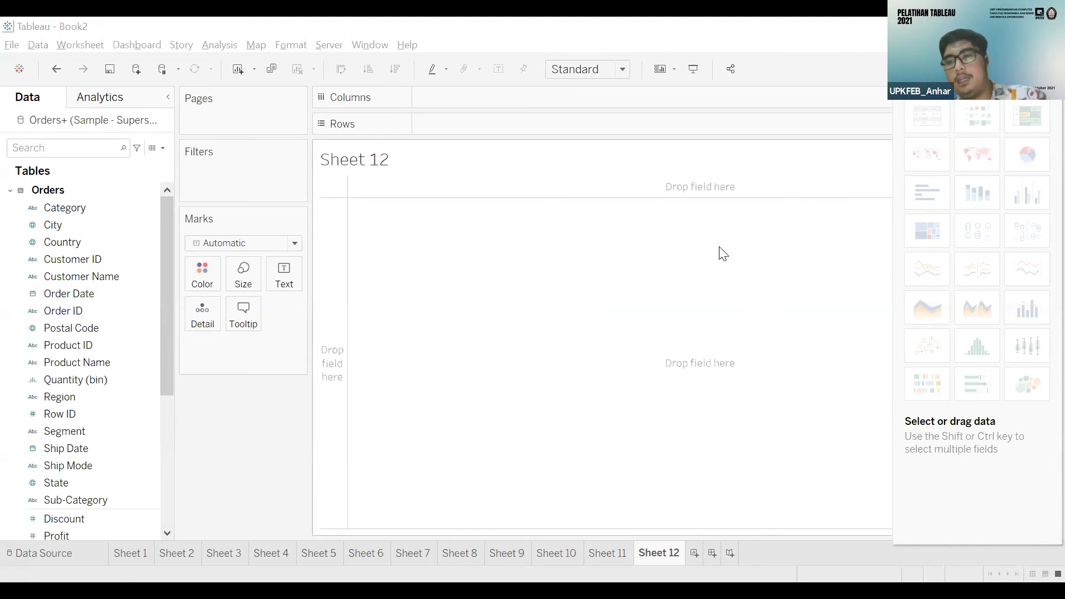
mouse_move(904, 373)
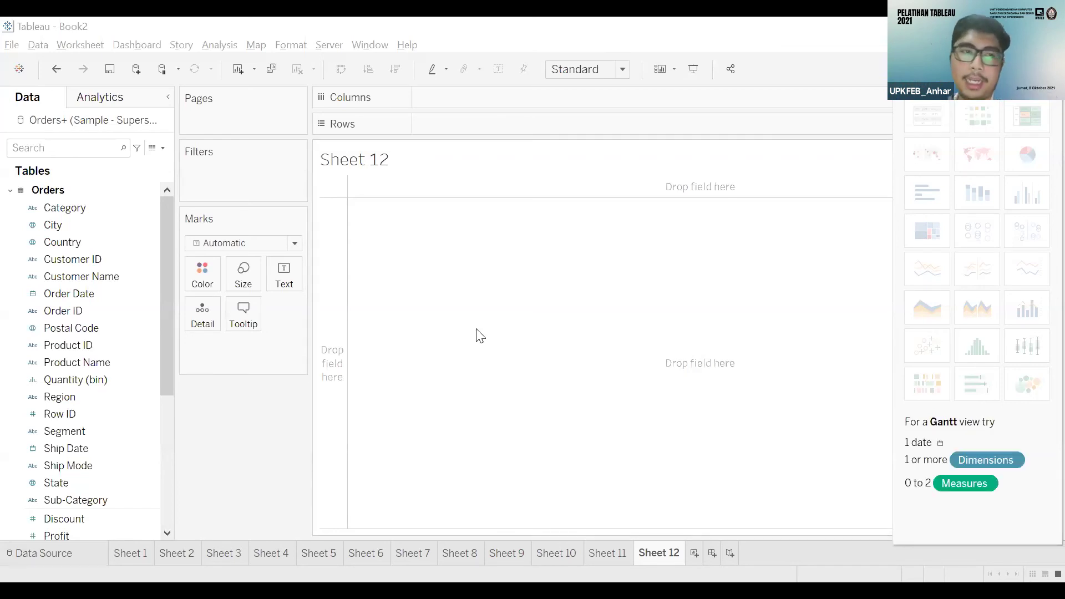
left_click(105, 243)
left_click(114, 259)
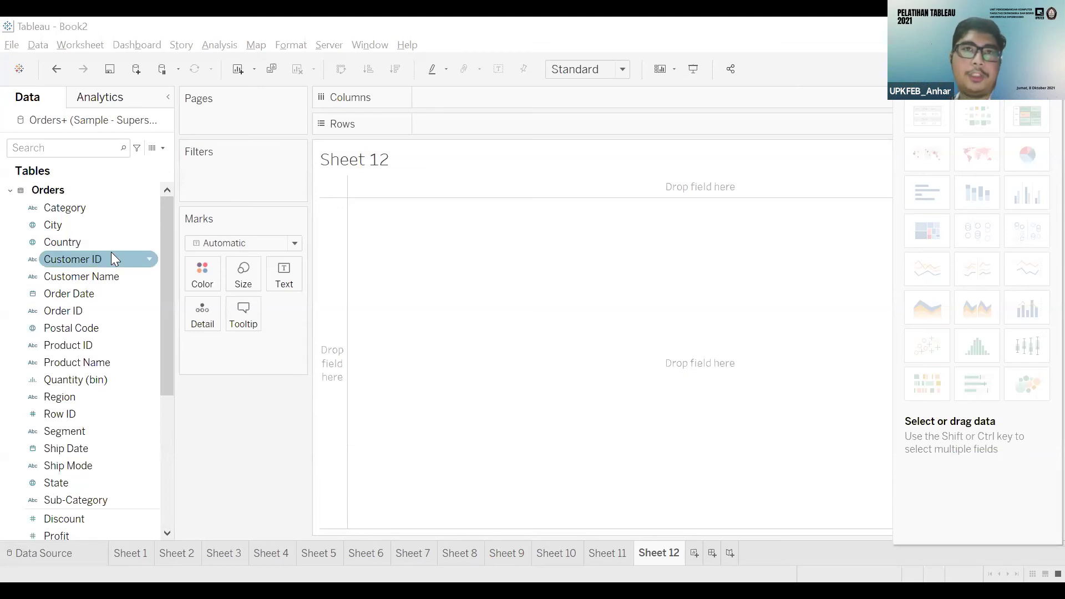
left_click(924, 384)
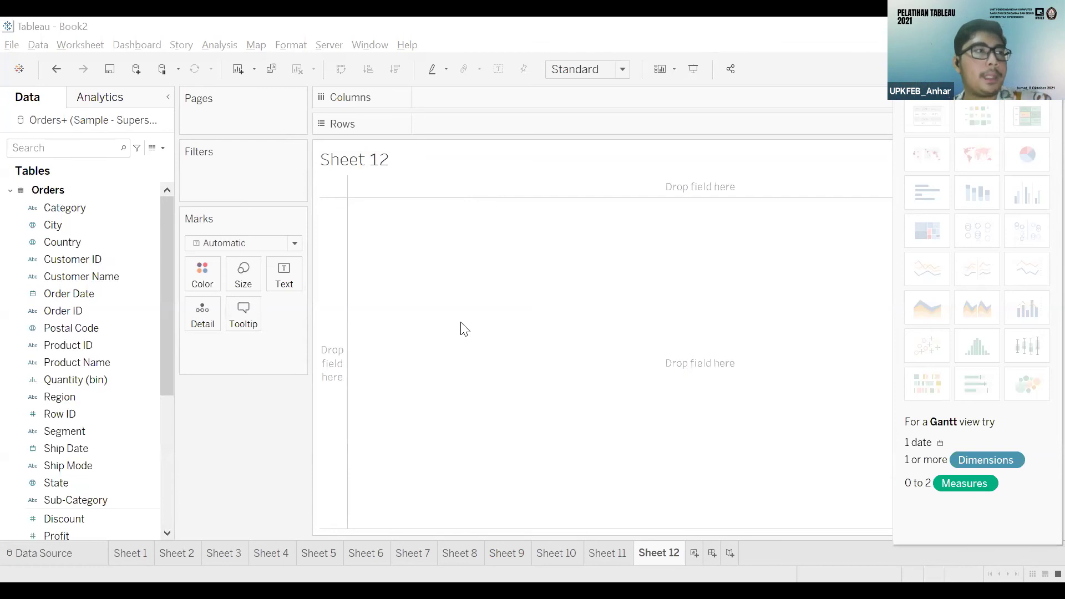
left_click(42, 362)
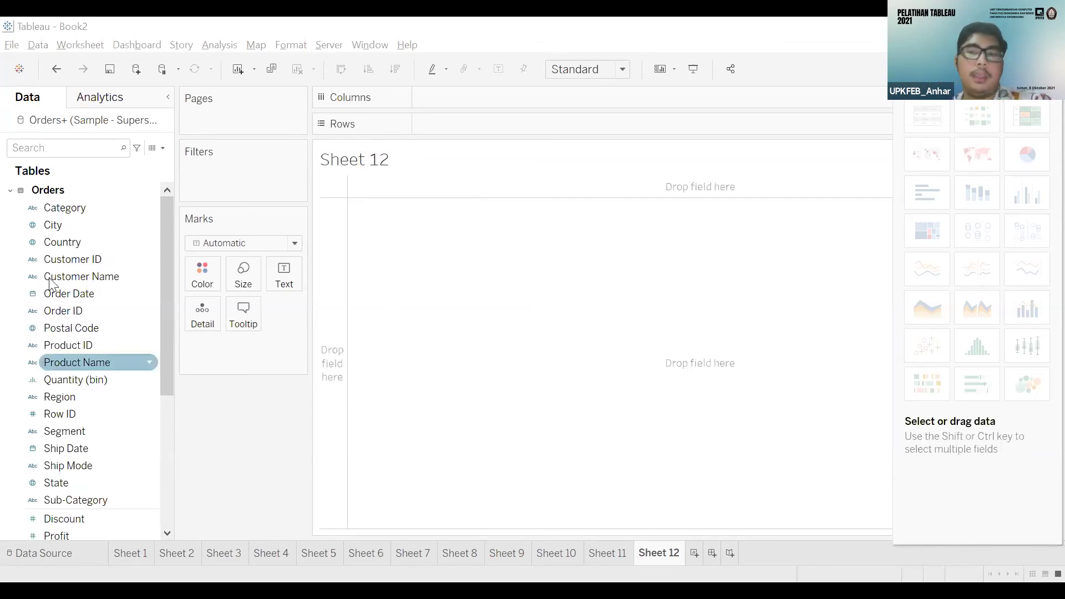
left_click(942, 384)
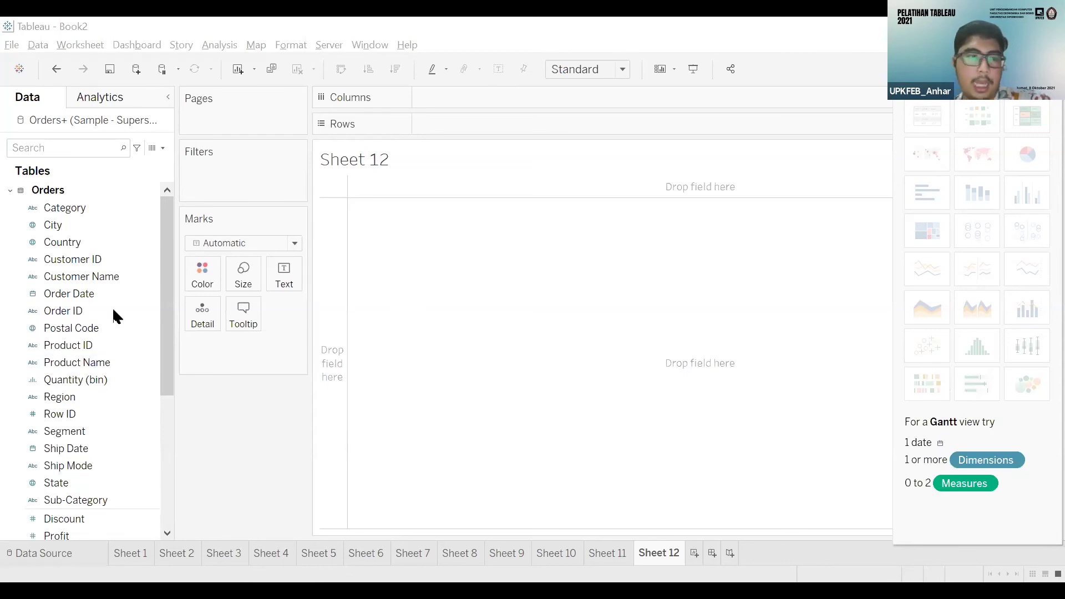
left_click(95, 333)
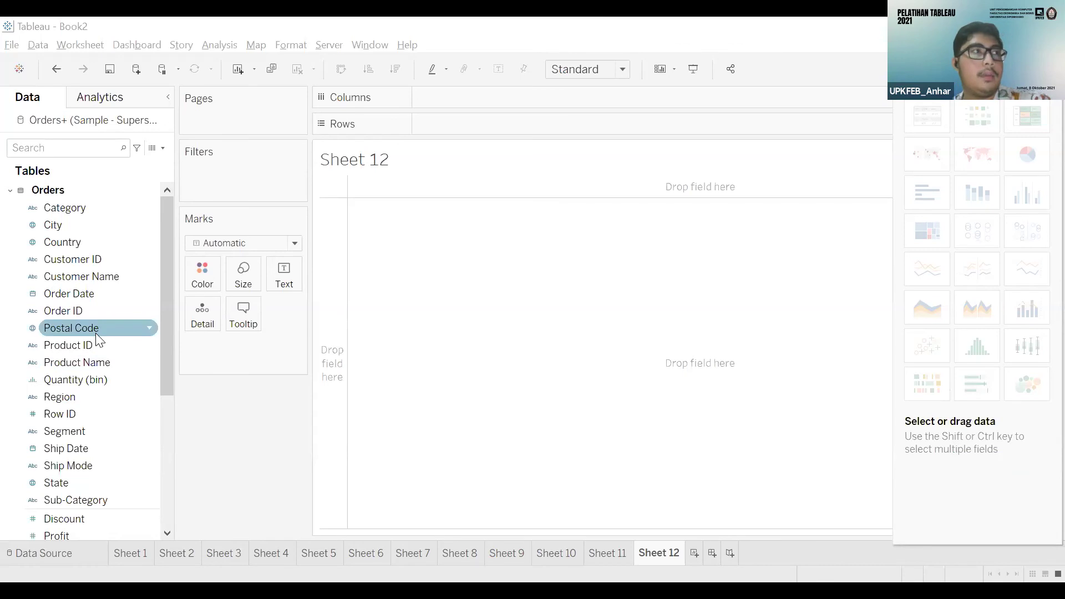
- Place Order Date on Columns as a continuous day value in the empty worksheet
left_click(99, 399)
left_click(84, 415)
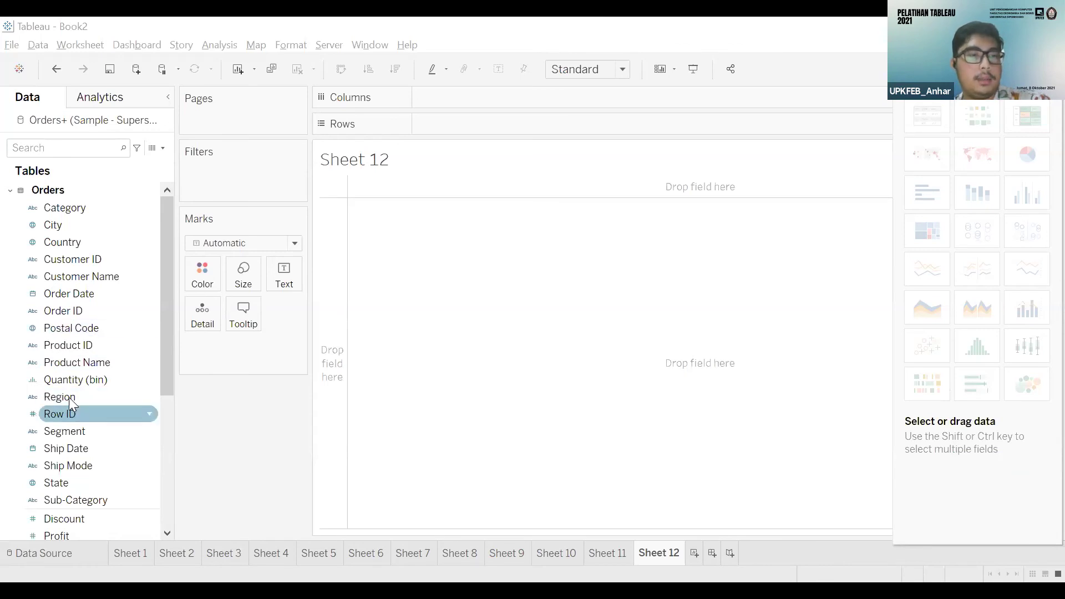
left_click(87, 382)
left_click(82, 401)
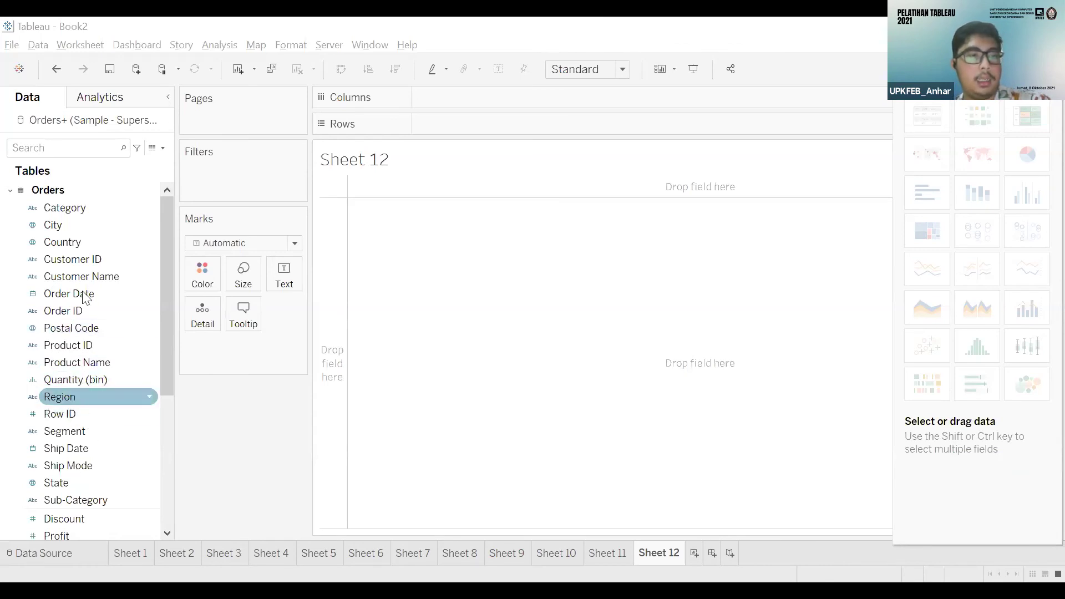
left_click(84, 244)
left_click_drag(80, 294, 77, 314)
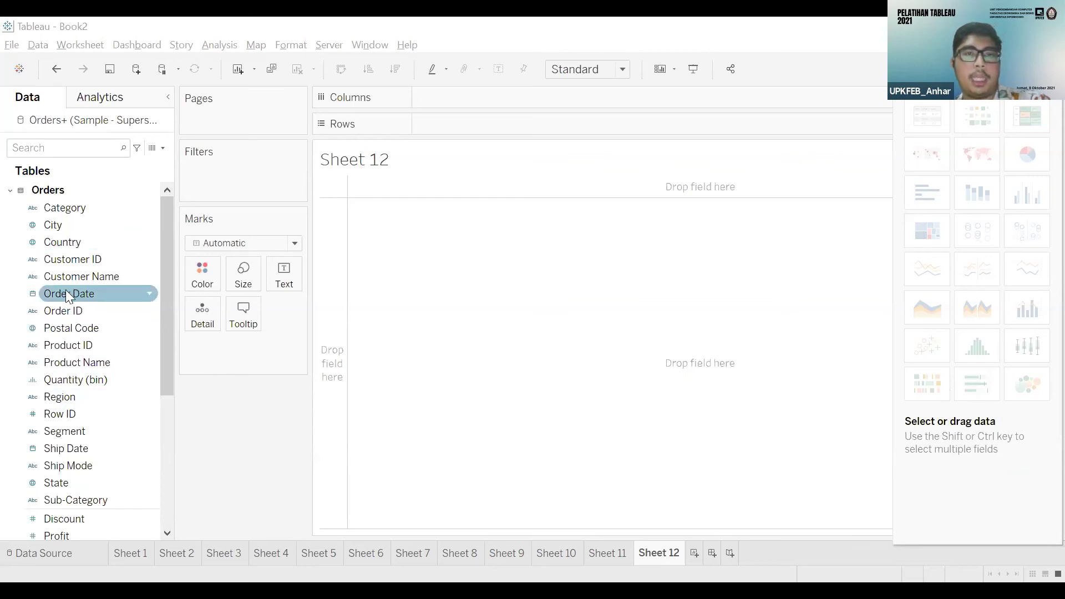
left_click_drag(522, 499, 524, 171)
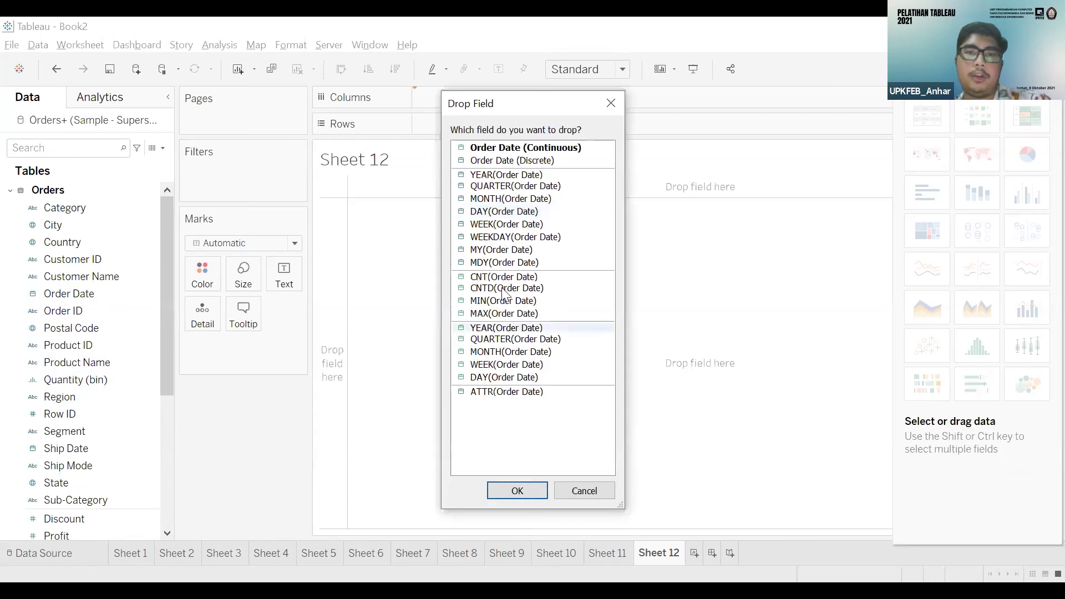
left_click(504, 351)
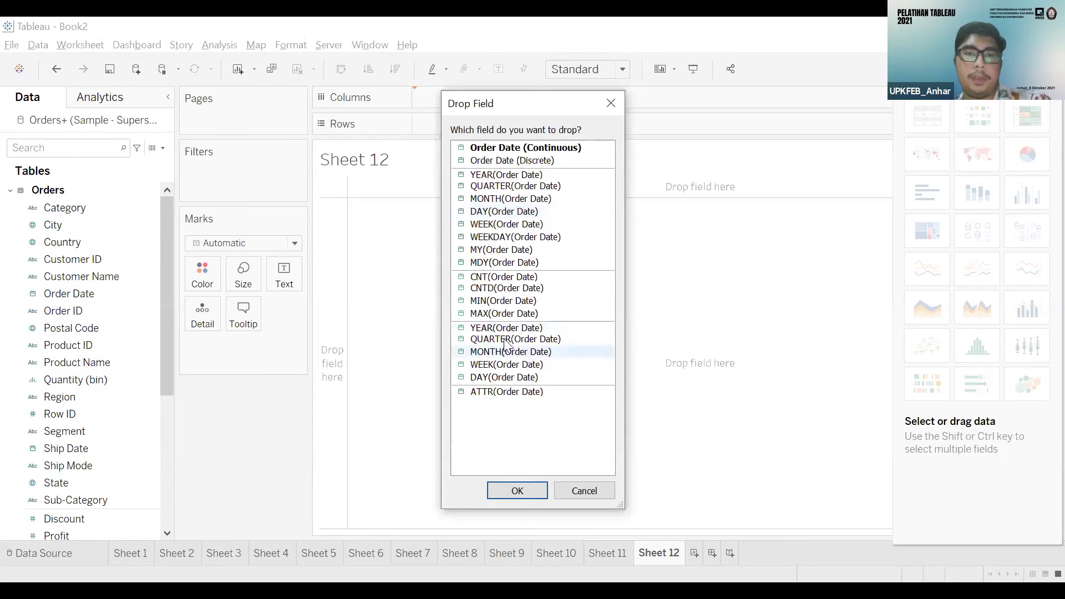
left_click(498, 374)
key("Return")
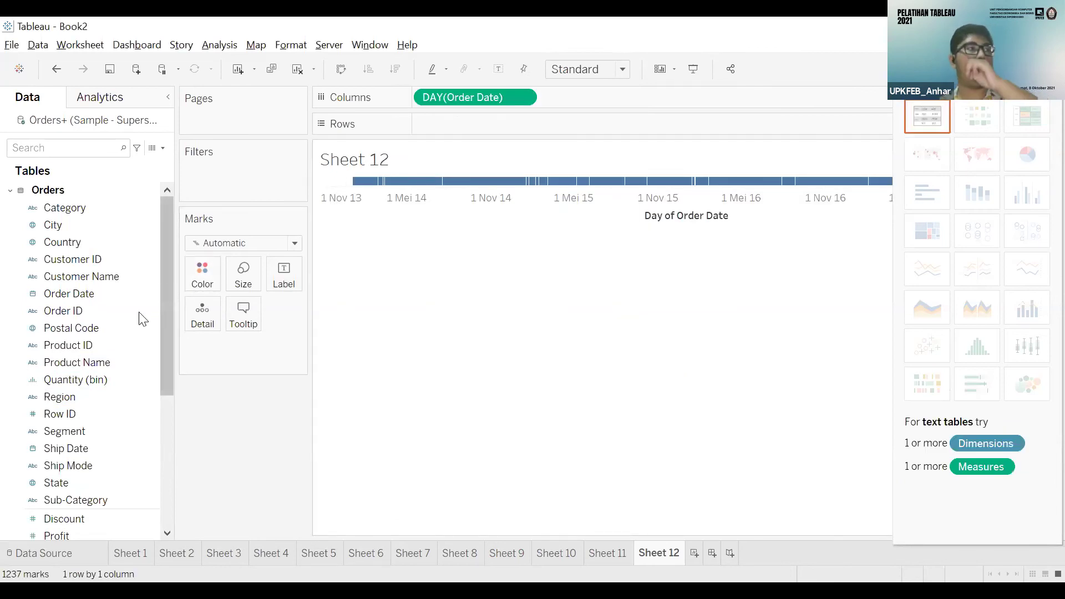
- Break the daily timeline down by Sub-Category and Ship Mode on Rows
left_click(138, 343)
left_click(81, 314)
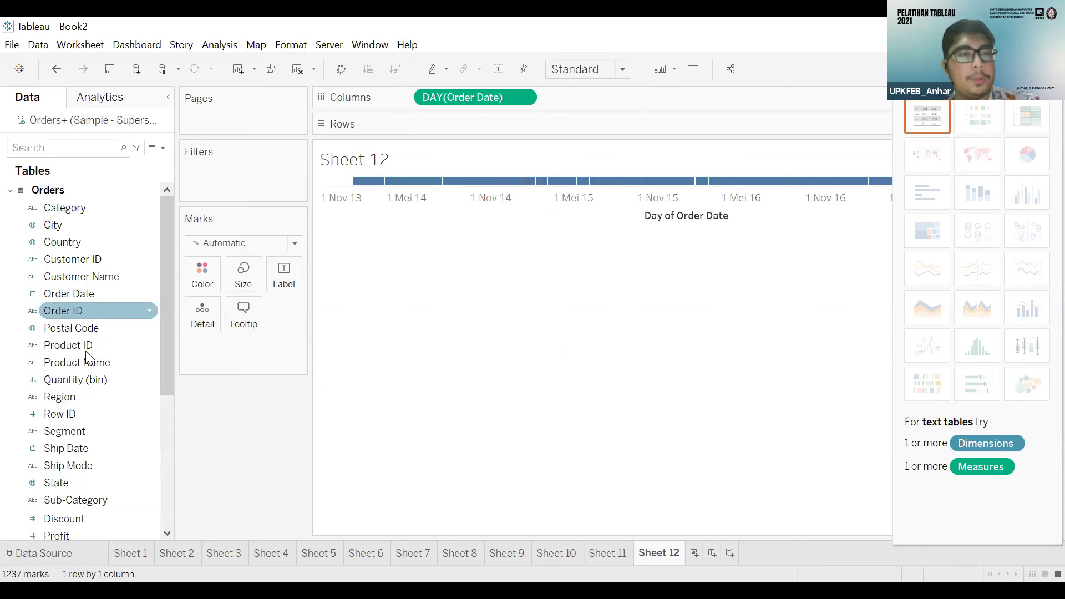
left_click(65, 448)
scroll(62, 453, "down", 1)
left_click(63, 452)
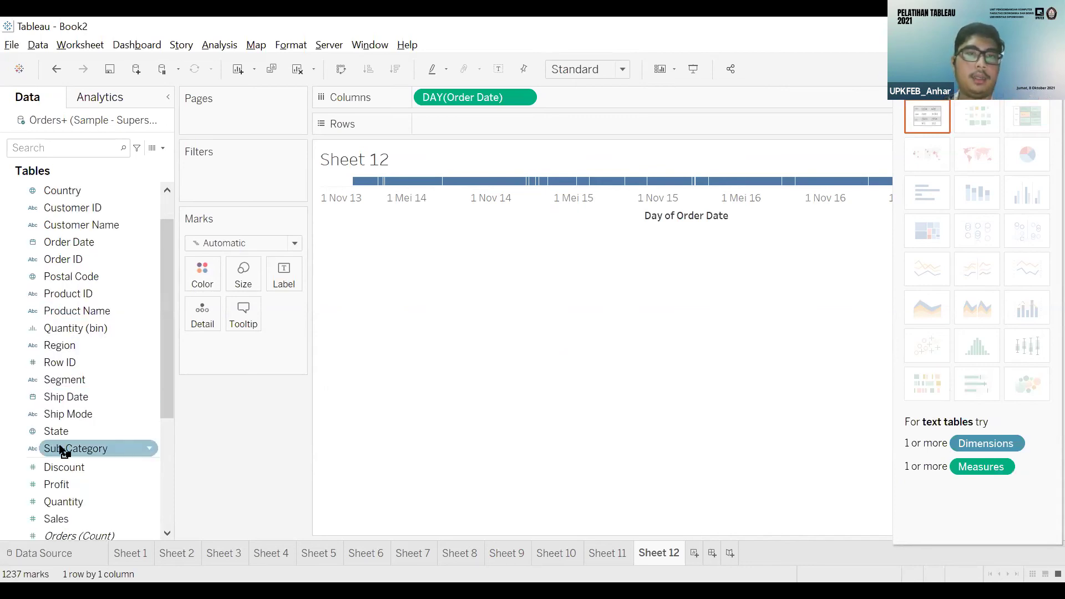
left_click(80, 420)
left_click_drag(80, 418, 501, 234)
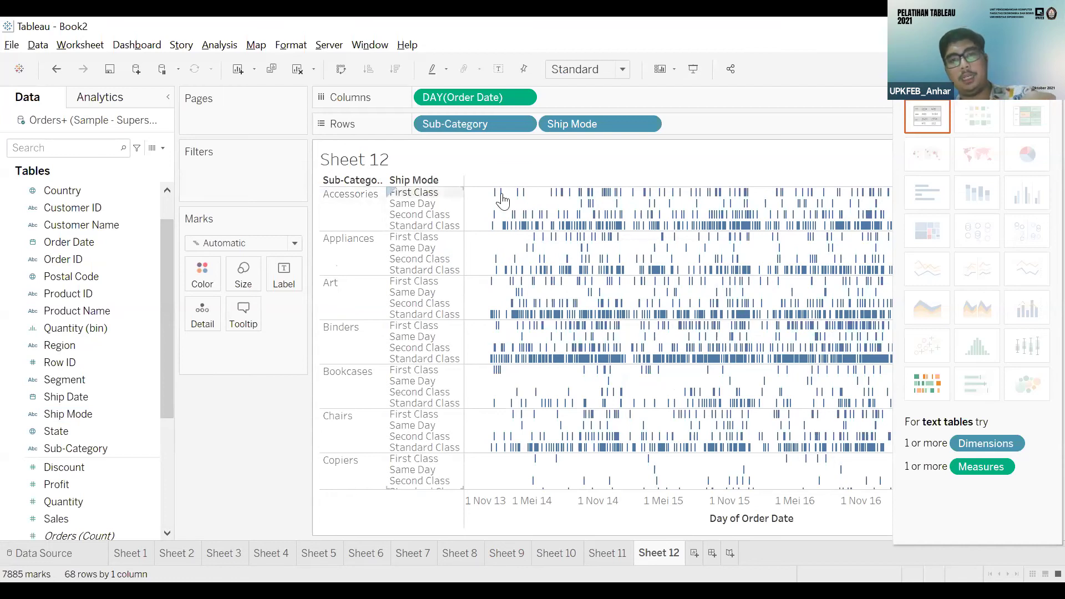
- Hide the chart suggestions and inspect the order dates of the First Class Accessories marks and the other sub-category rows
mouse_move(501, 201)
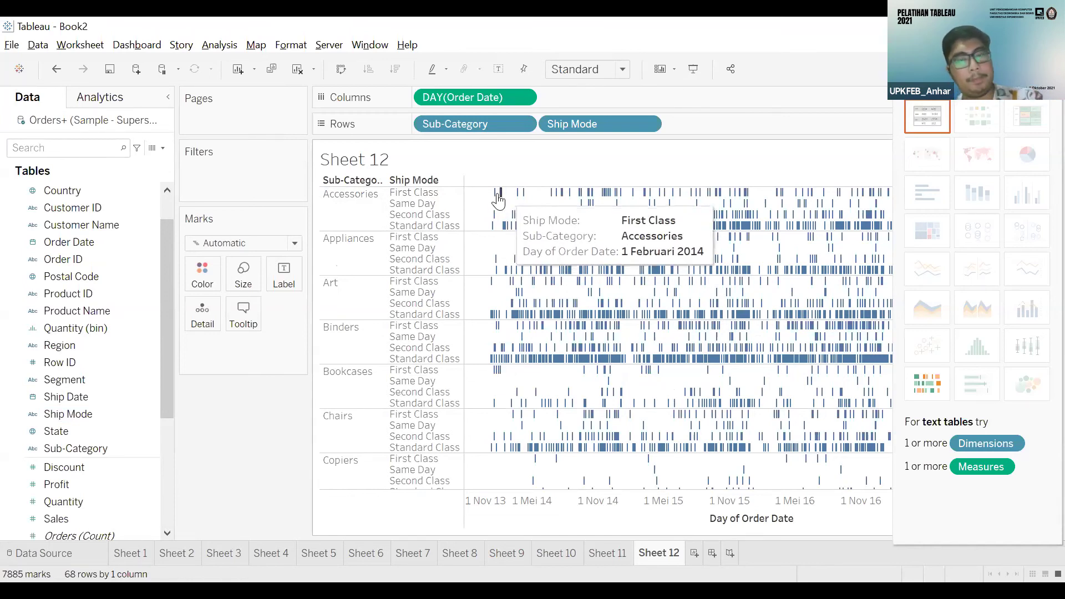
mouse_move(556, 192)
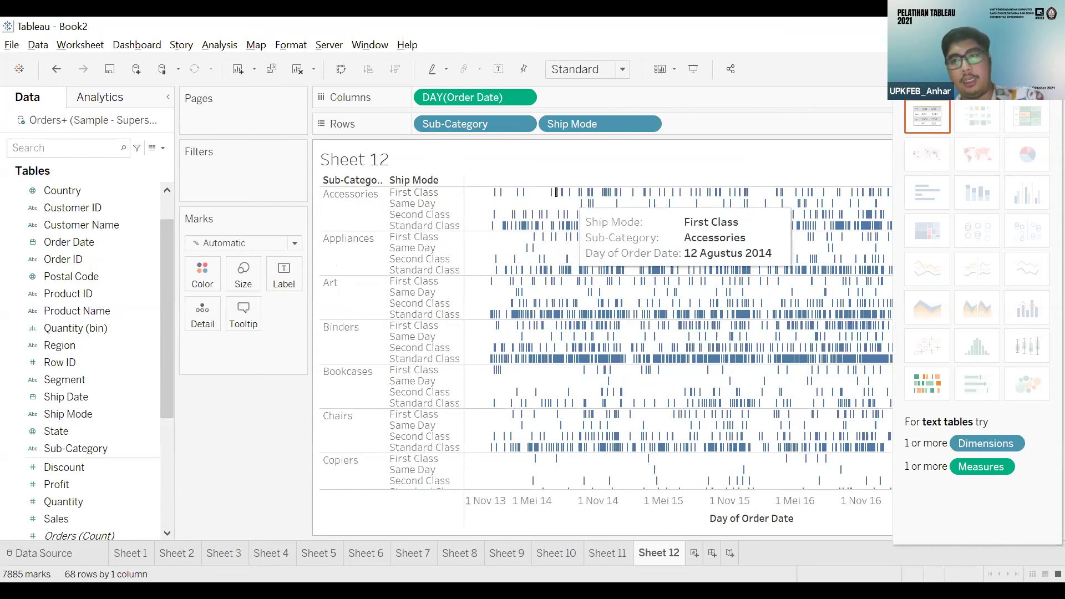
left_click(1027, 70)
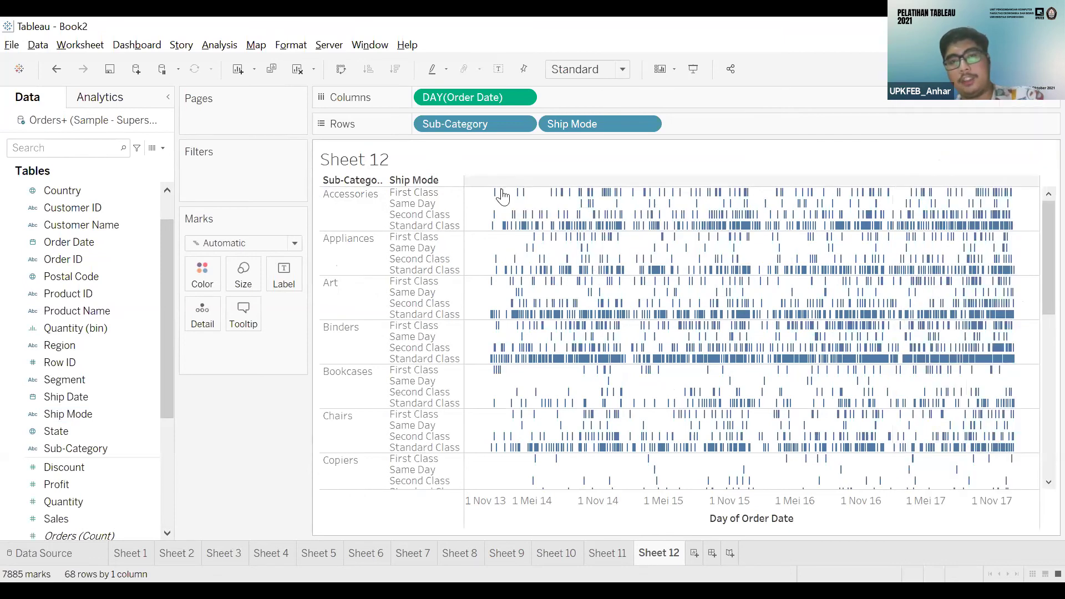
mouse_move(493, 192)
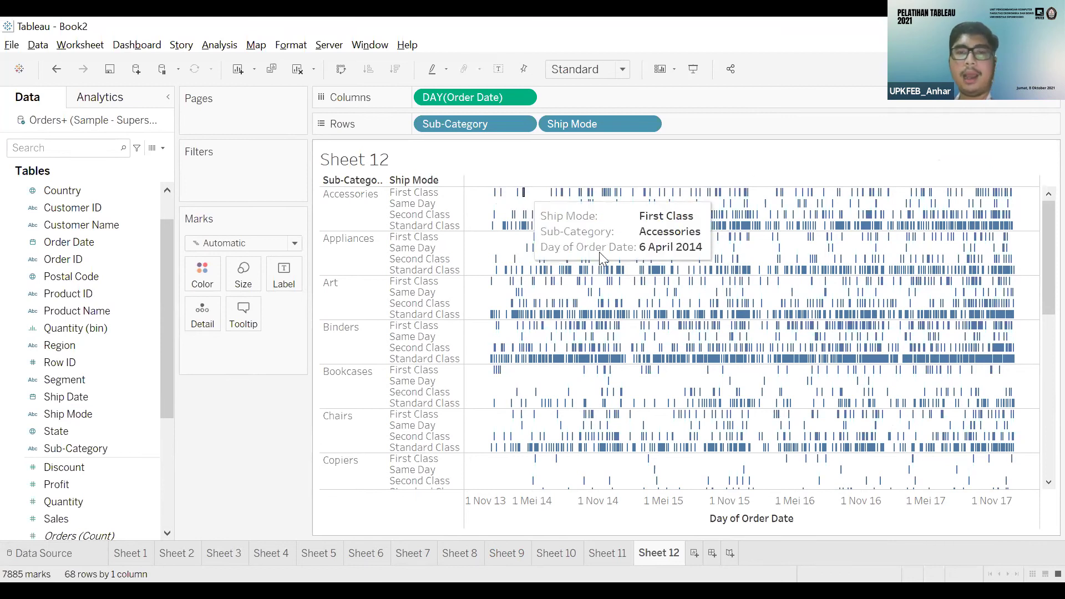
scroll(811, 297, "down", 3)
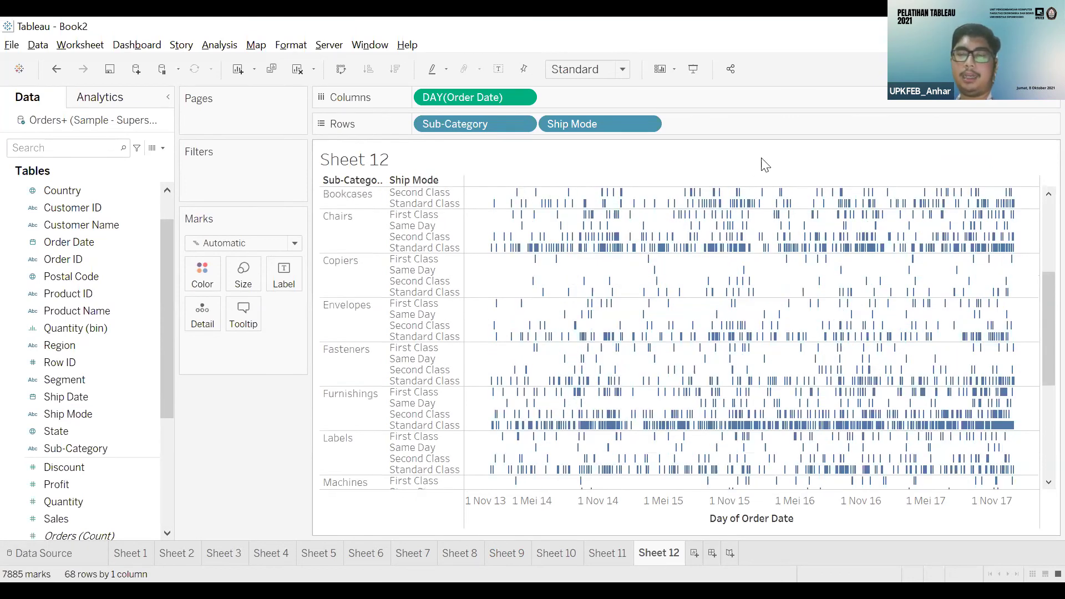
scroll(763, 164, "up", 3)
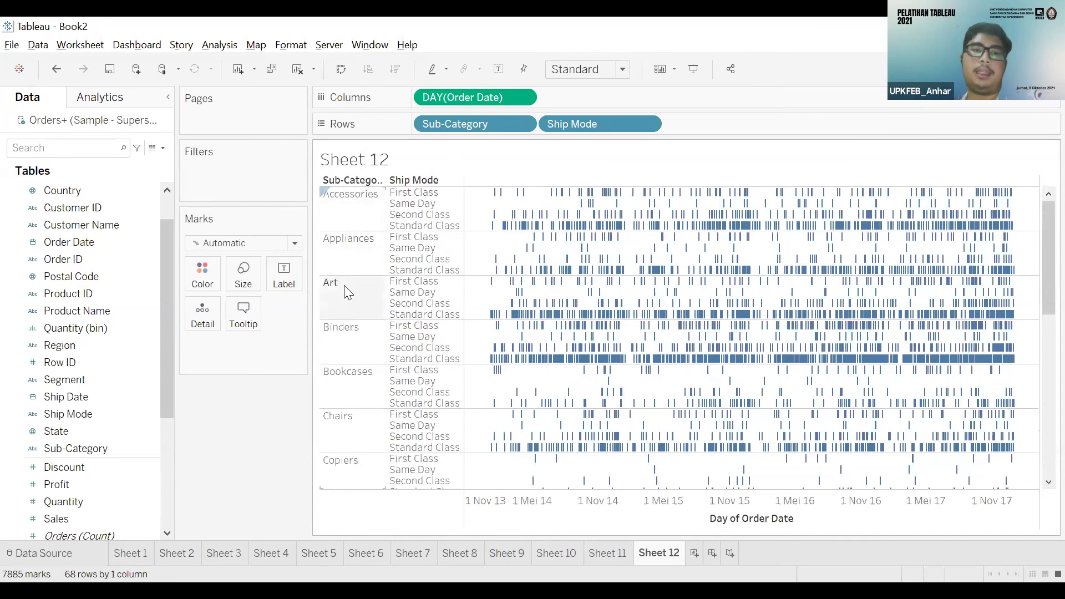
- Filter the view to keep only the Accessories, Appliances and Art sub-categories
left_click(349, 205)
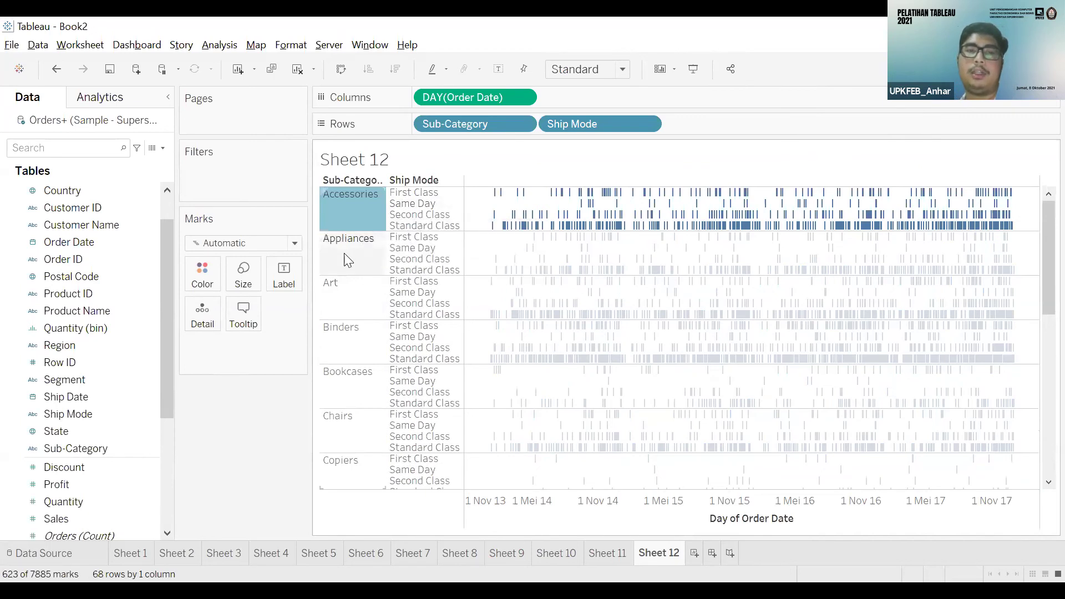
left_click(362, 254, "ctrl")
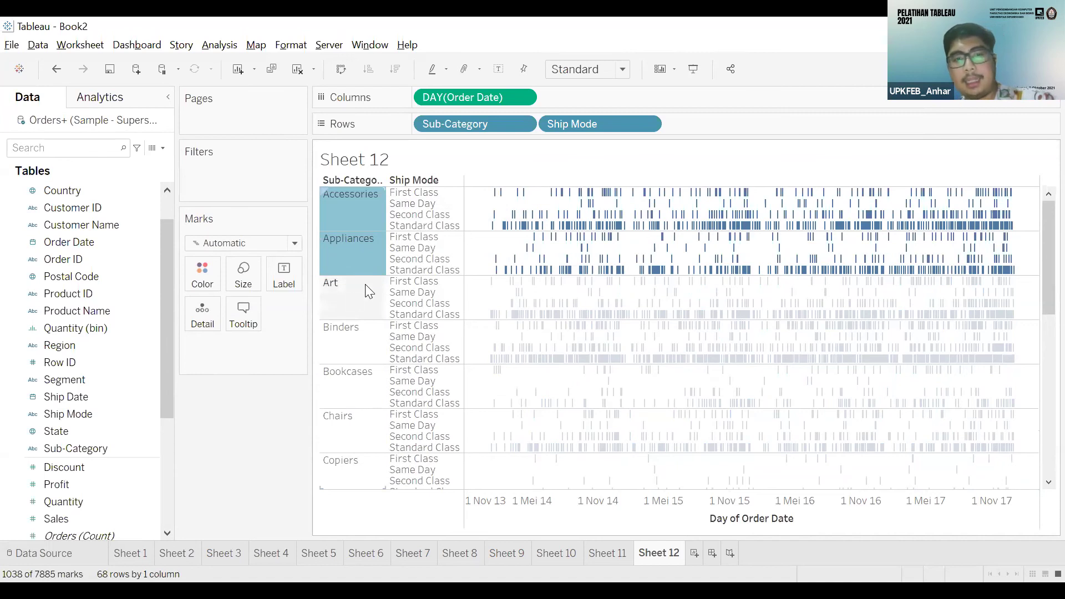
left_click(368, 288, "ctrl")
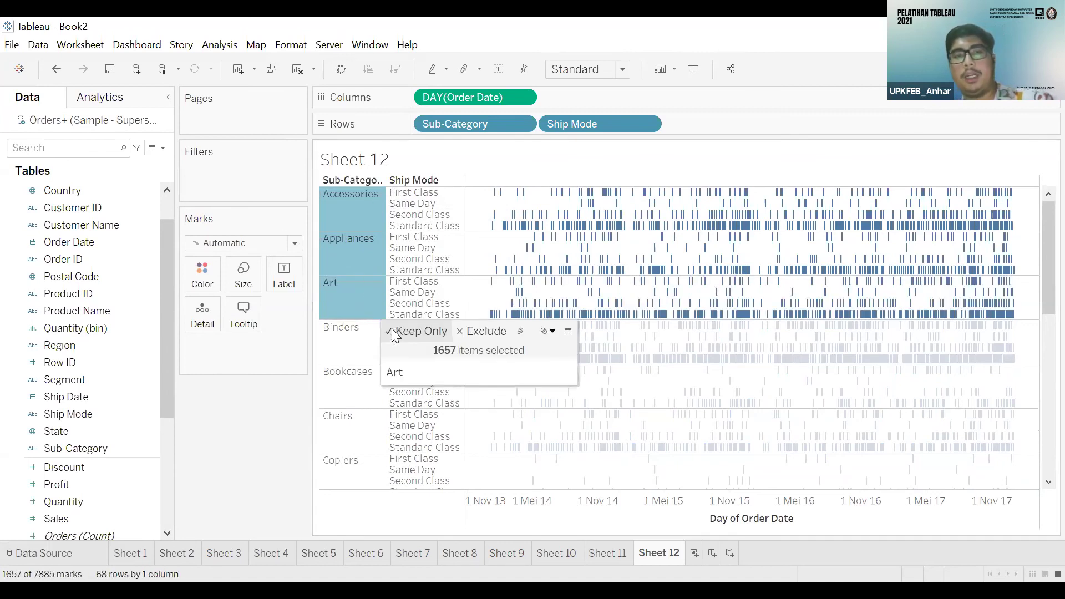
left_click_drag(274, 207, 272, 197)
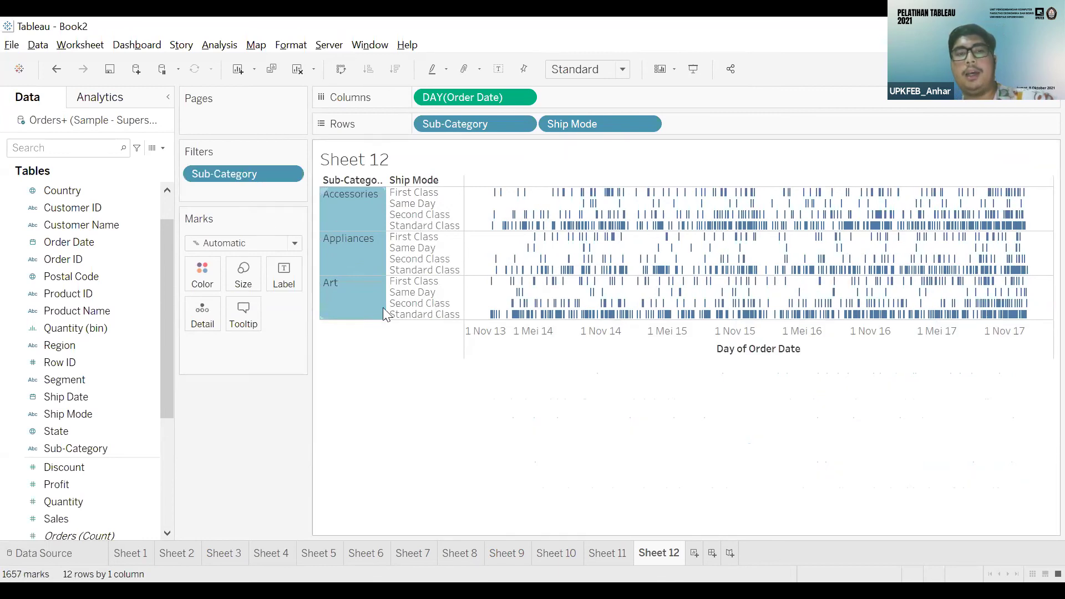
left_click(389, 375)
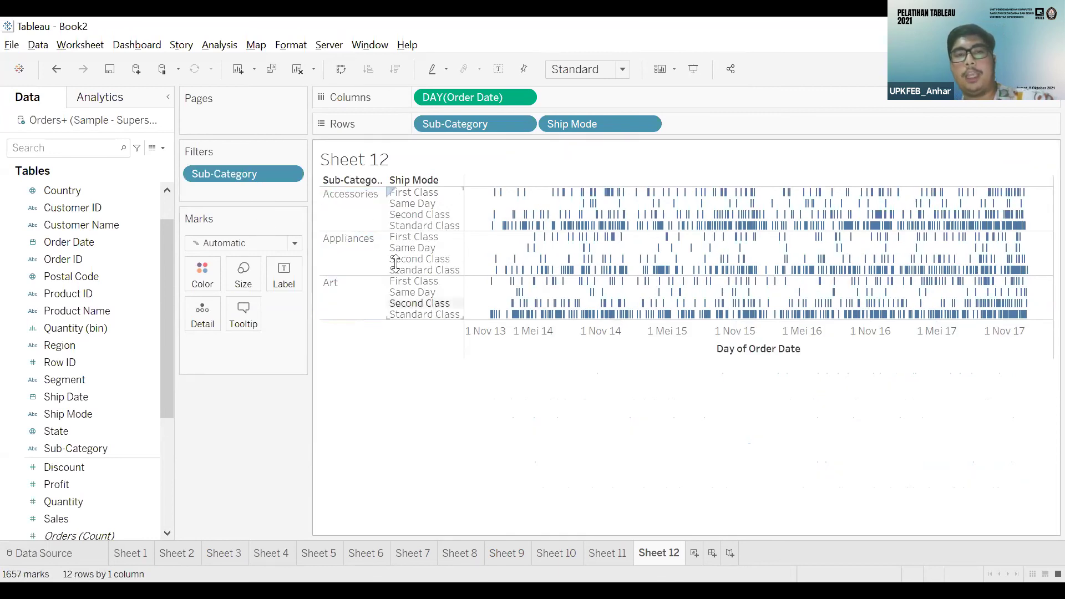
- Review the selectable values in the Sub-Category filter and inspect the order dates of individual Art and Appliances marks
right_click(474, 127)
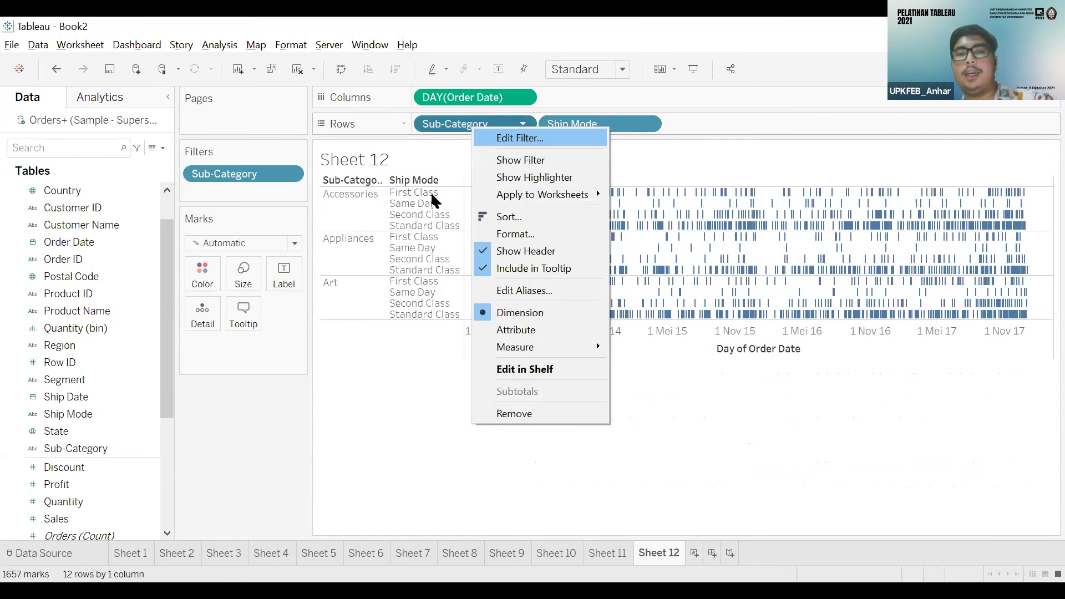
key("Return")
scroll(416, 192, "up", 3)
scroll(410, 277, "down", 3)
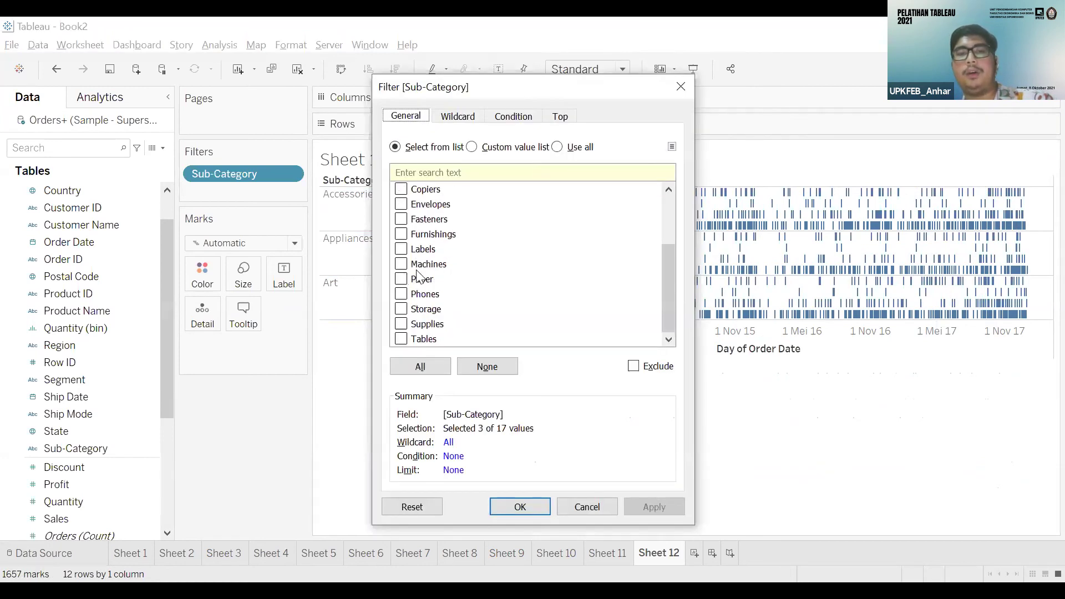
left_click(531, 515)
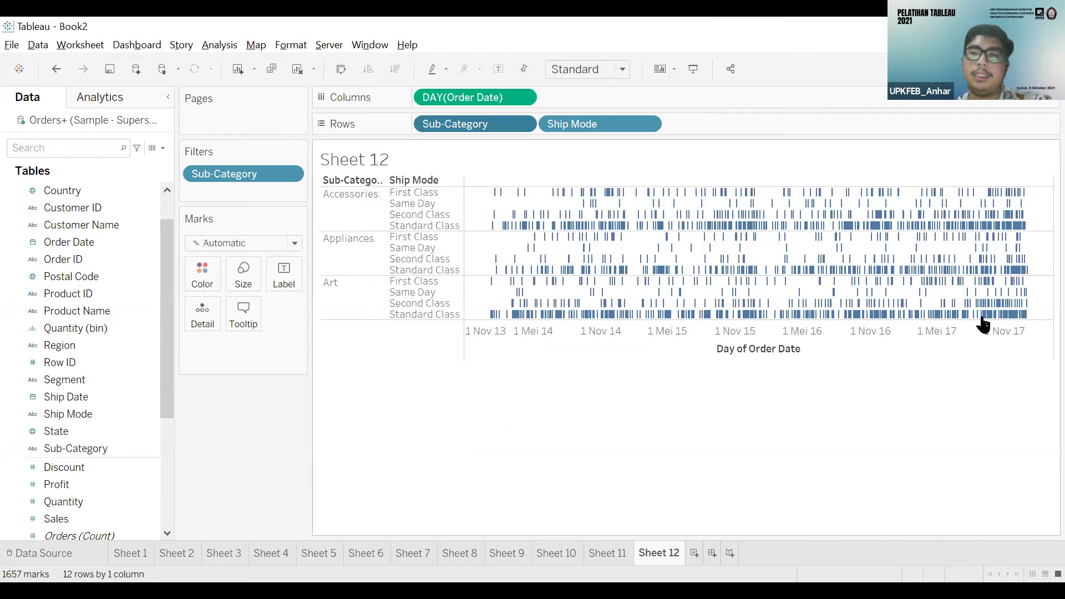
mouse_move(1029, 321)
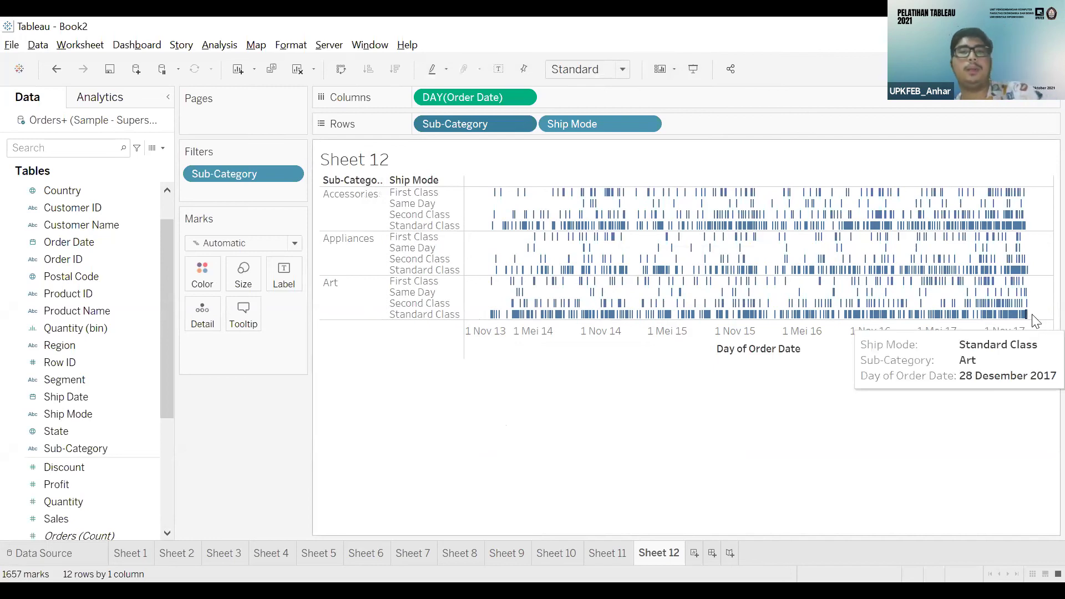
mouse_move(694, 285)
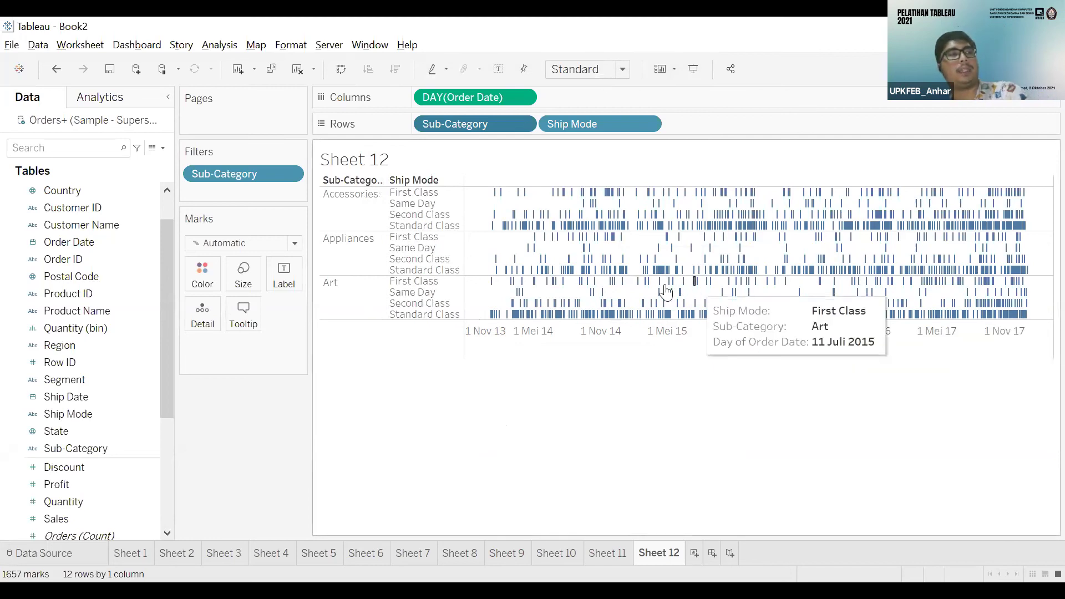
mouse_move(662, 285)
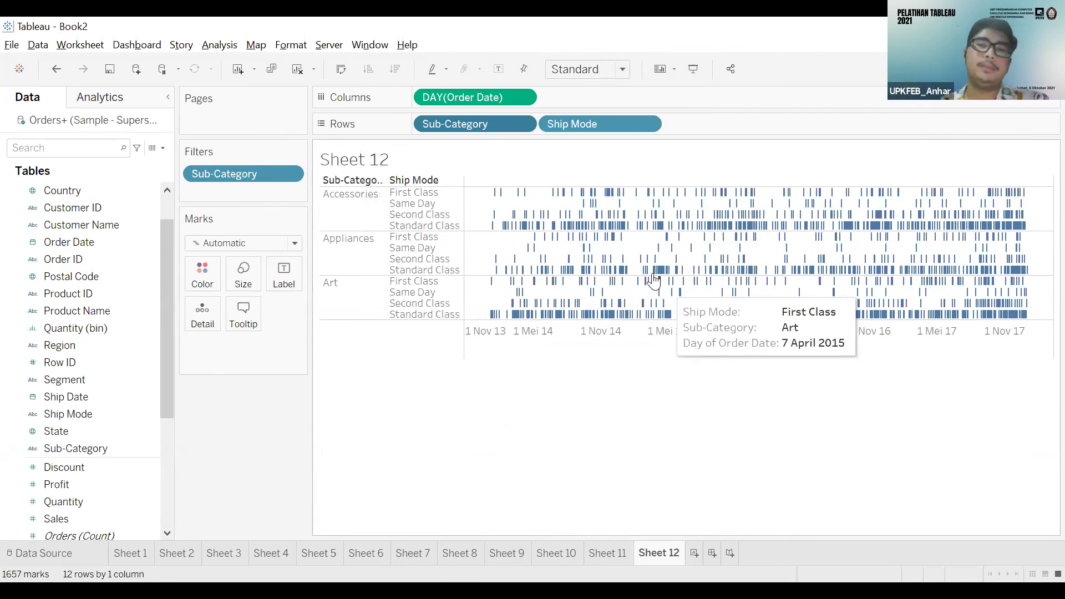
mouse_move(541, 278)
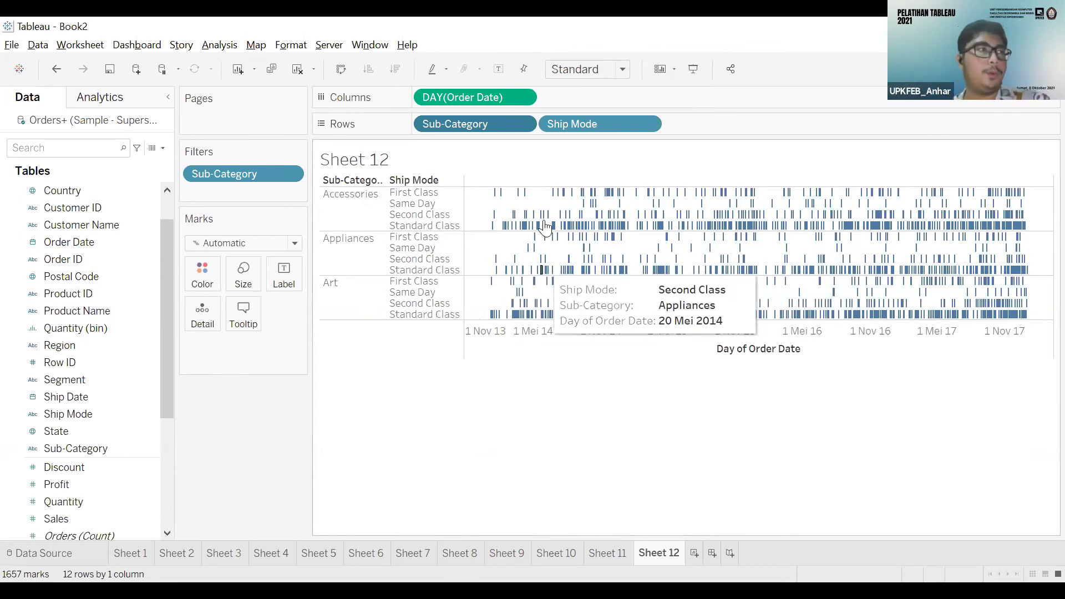
mouse_move(515, 219)
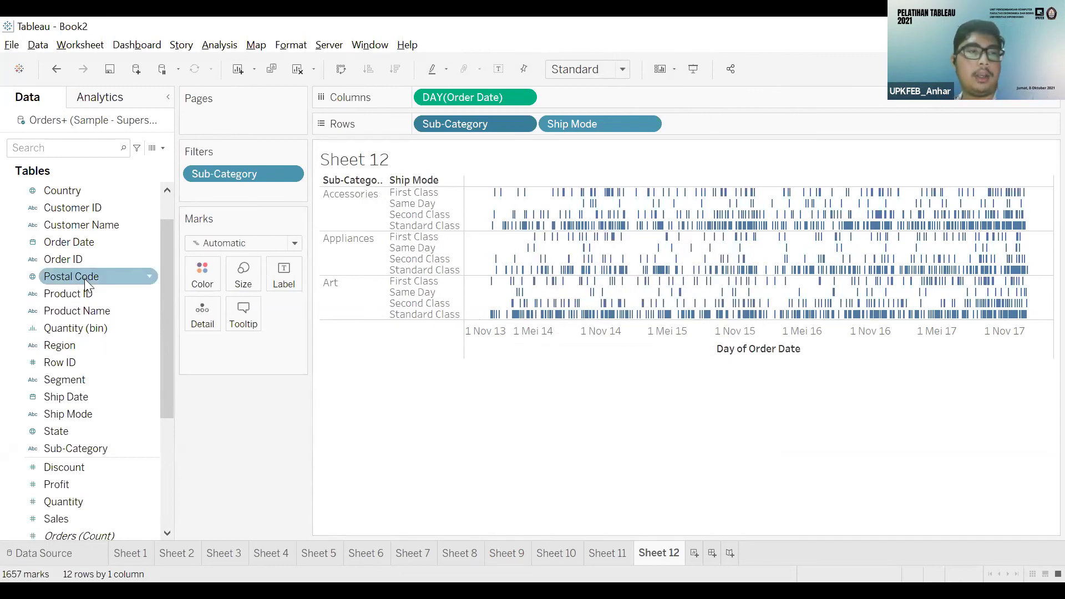
- Start a filter on the Order Date field using Range of Dates as the filter type
left_click(69, 363)
left_click(64, 380)
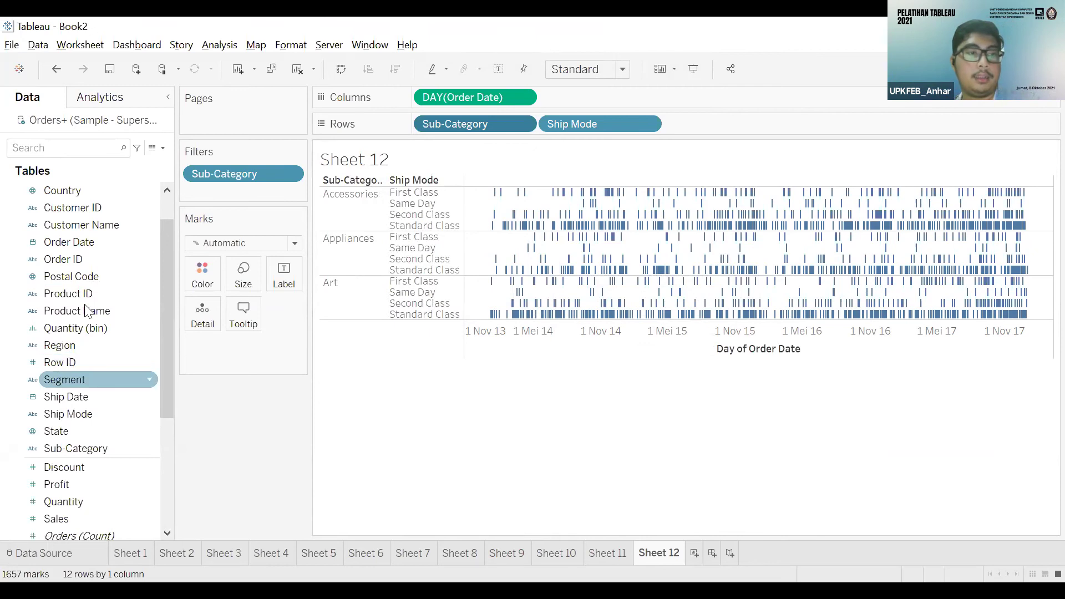
scroll(86, 321, "up", 1)
left_click(81, 363)
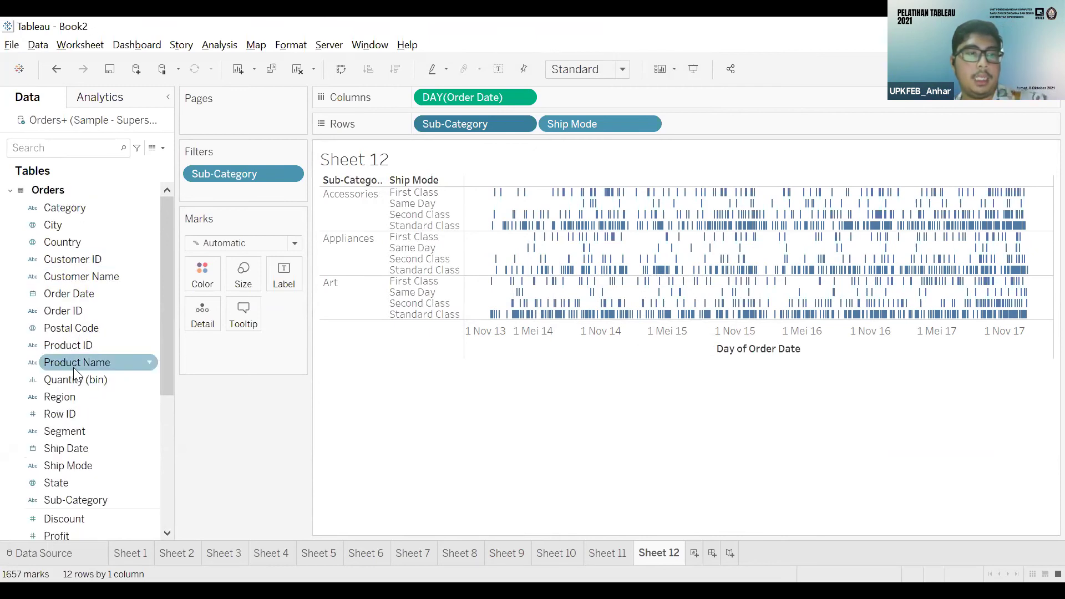
left_click(72, 327)
left_click(84, 298)
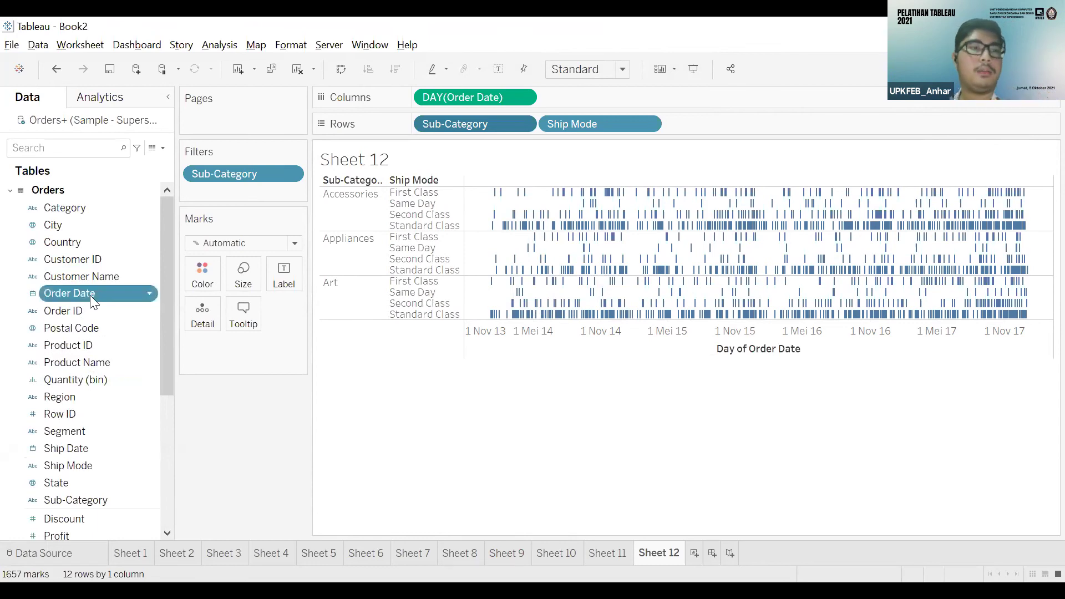
left_click_drag(93, 299, 238, 195)
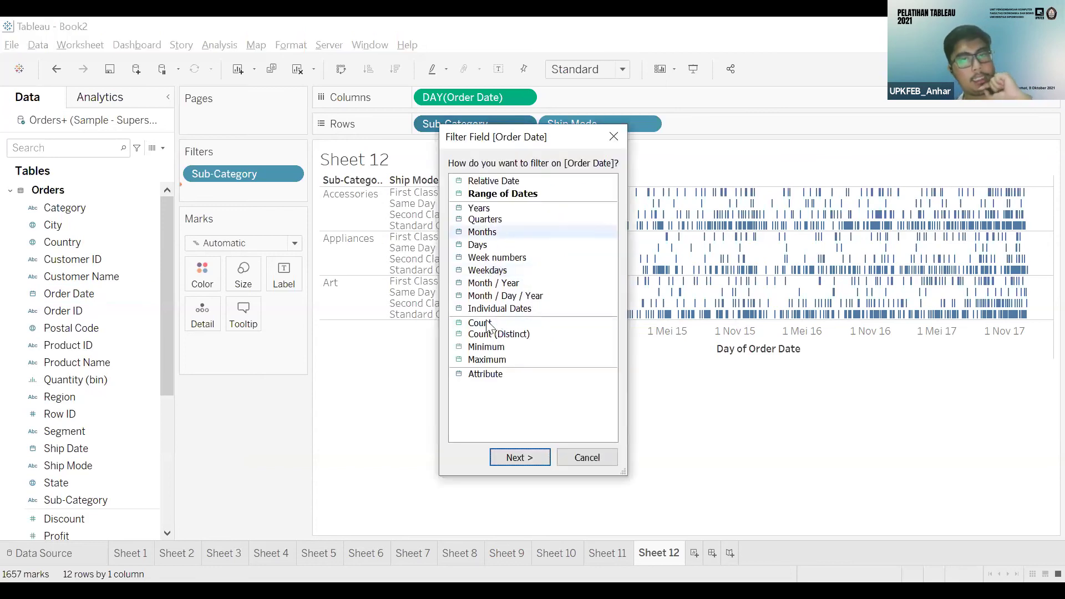
left_click(495, 195)
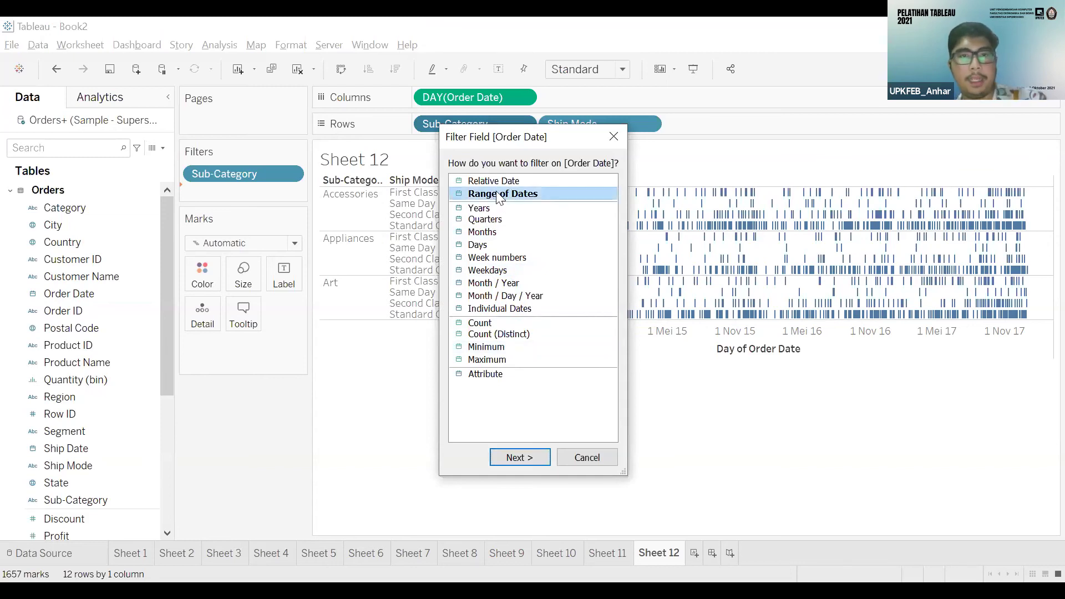
left_click(507, 454)
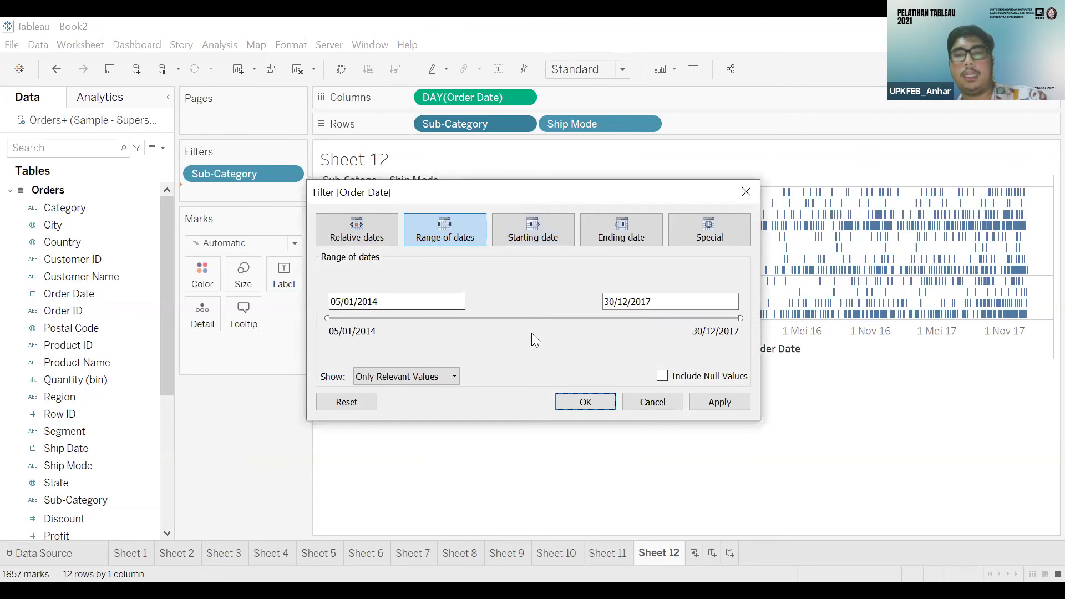
- Limit the Order Date filter to the range 05/01/2014 to 05/02/2014 and apply it to the view
left_click_drag(614, 327, 344, 339)
left_click(629, 302)
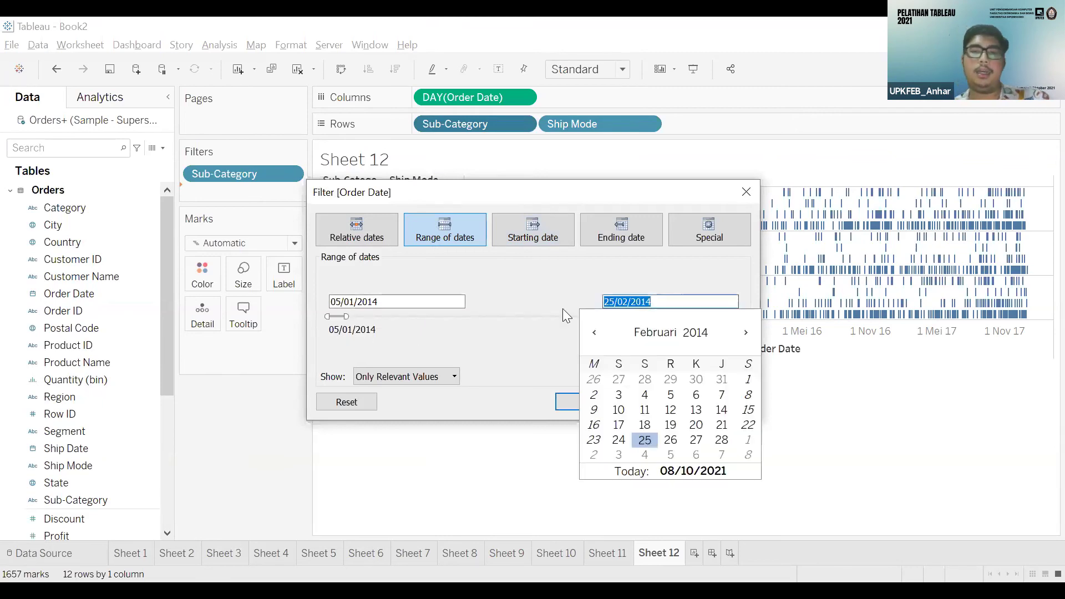
left_click(670, 394)
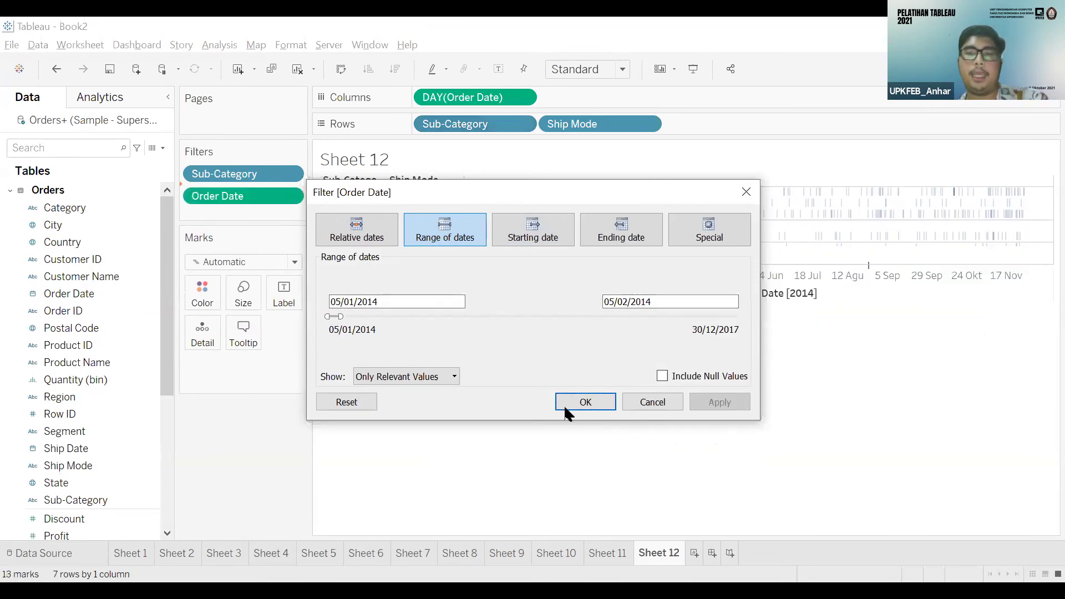
key("Return")
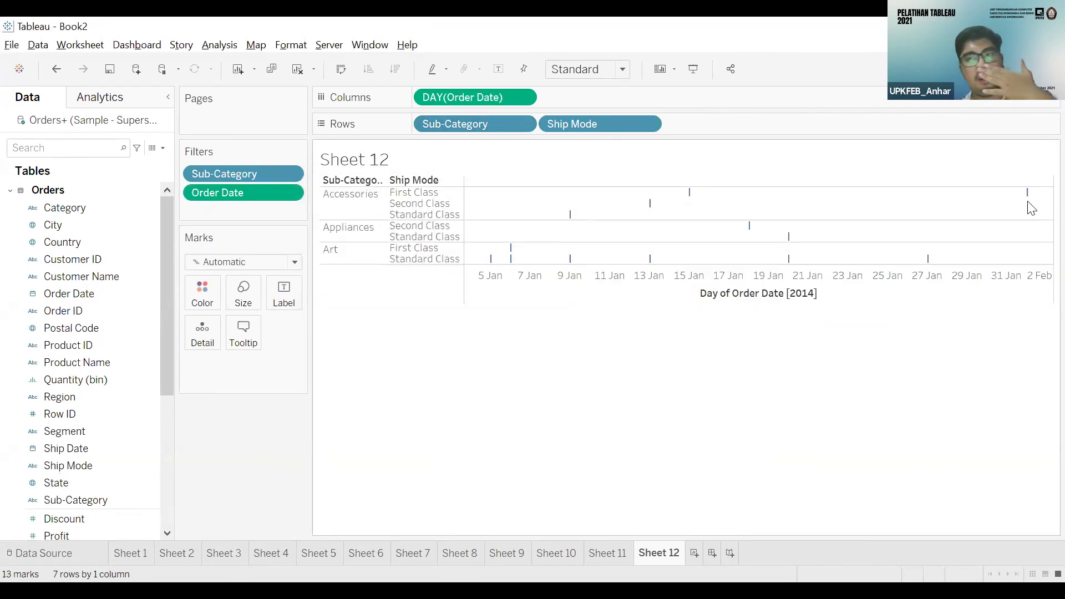
mouse_move(1031, 199)
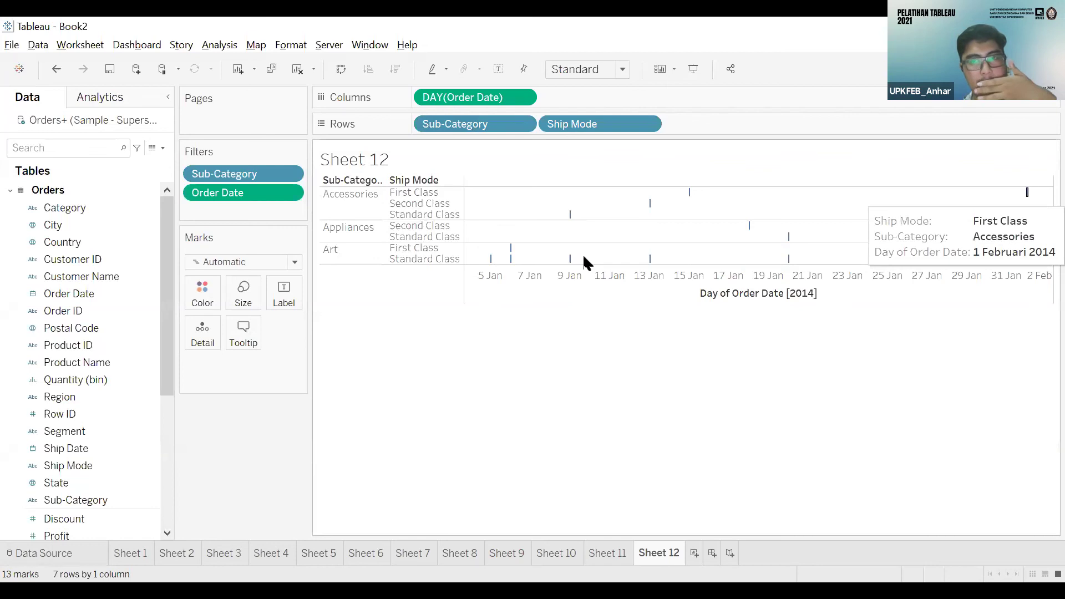
mouse_move(512, 259)
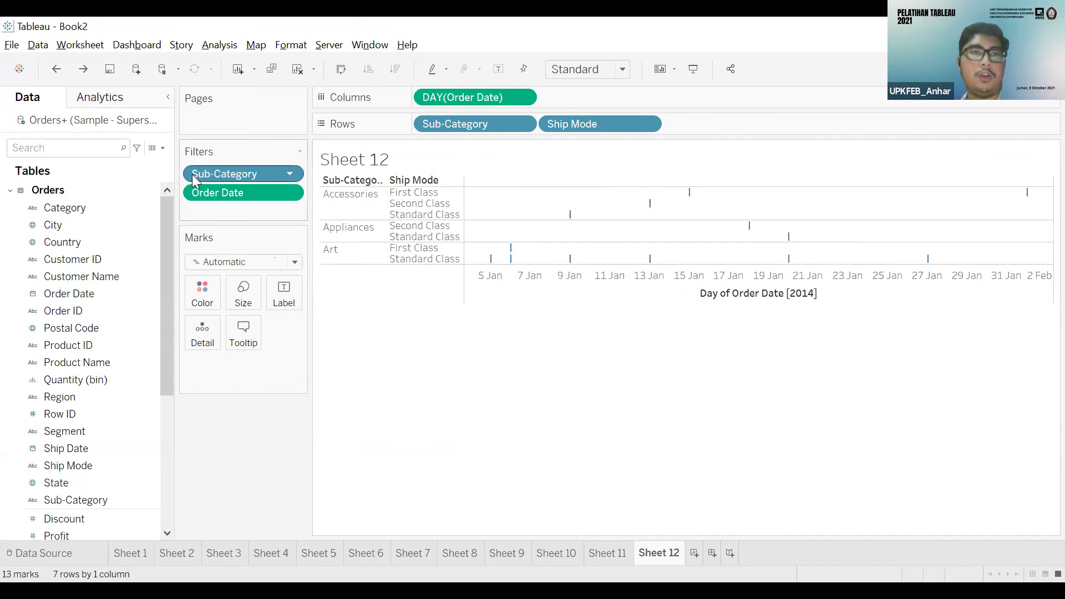
- Create a calculated field named "Time to Ship from Order Date"
left_click(163, 148)
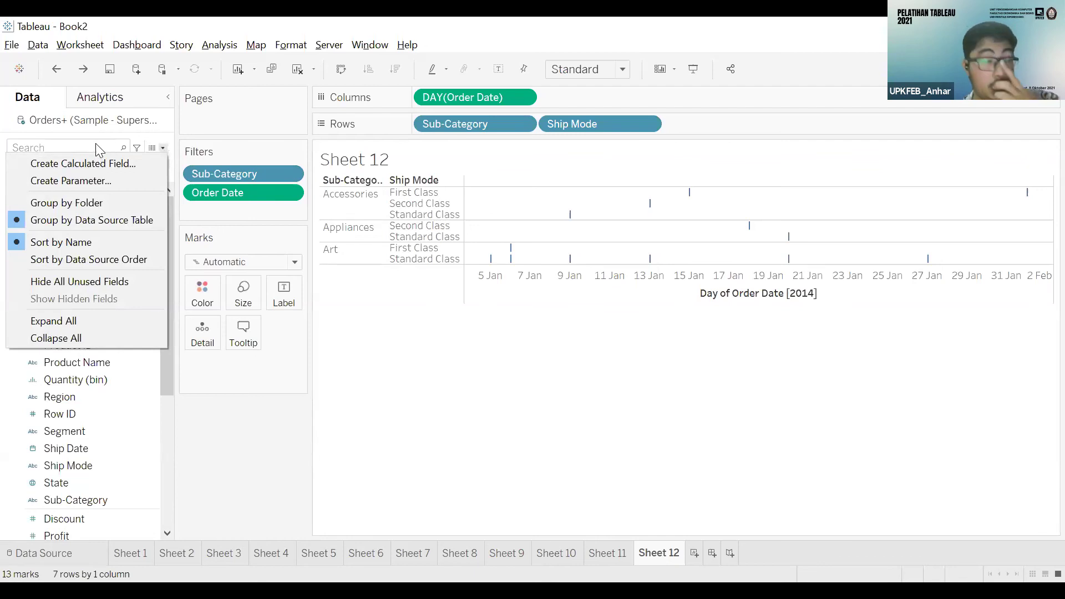
left_click(73, 162)
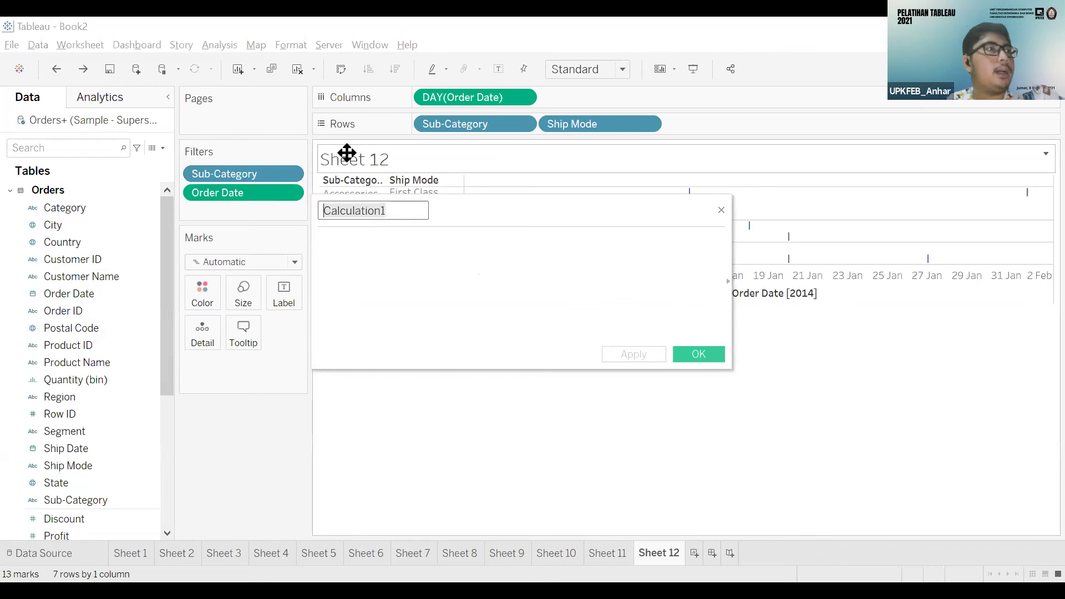
type("Time ")
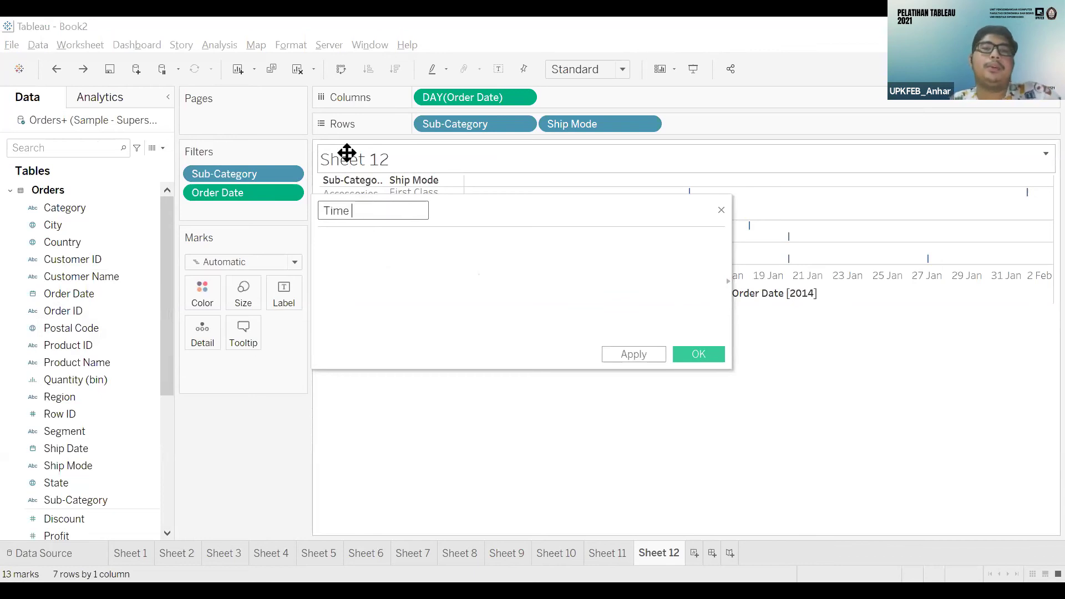
type("to Order")
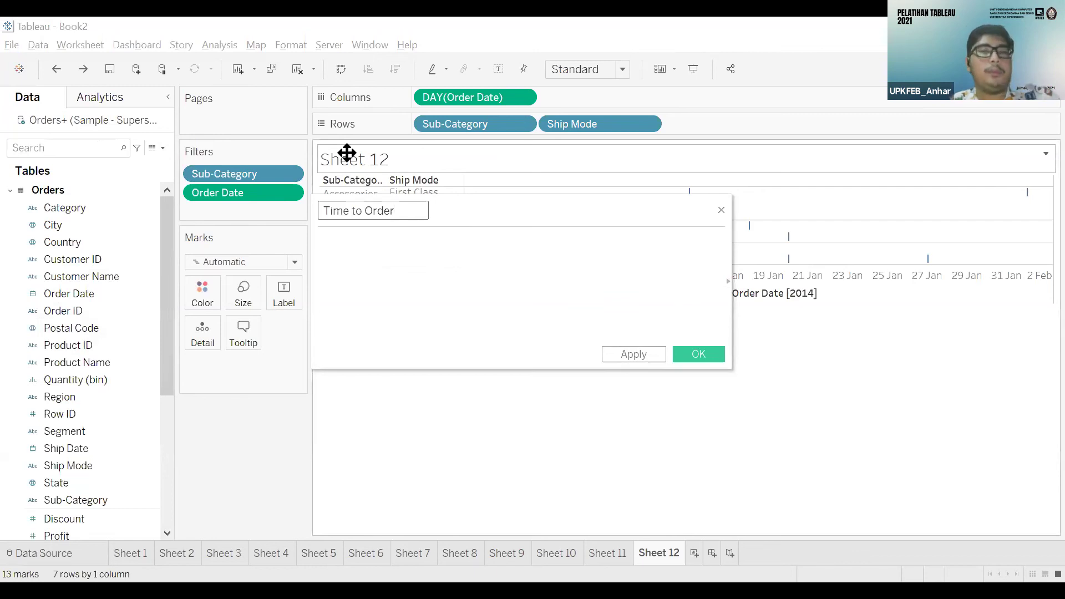
key("BackSpace")
key("BackSpace")
key("BackSpace")
key("BackSpace")
key("BackSpace")
type("s")
key("BackSpace")
type("Shi")
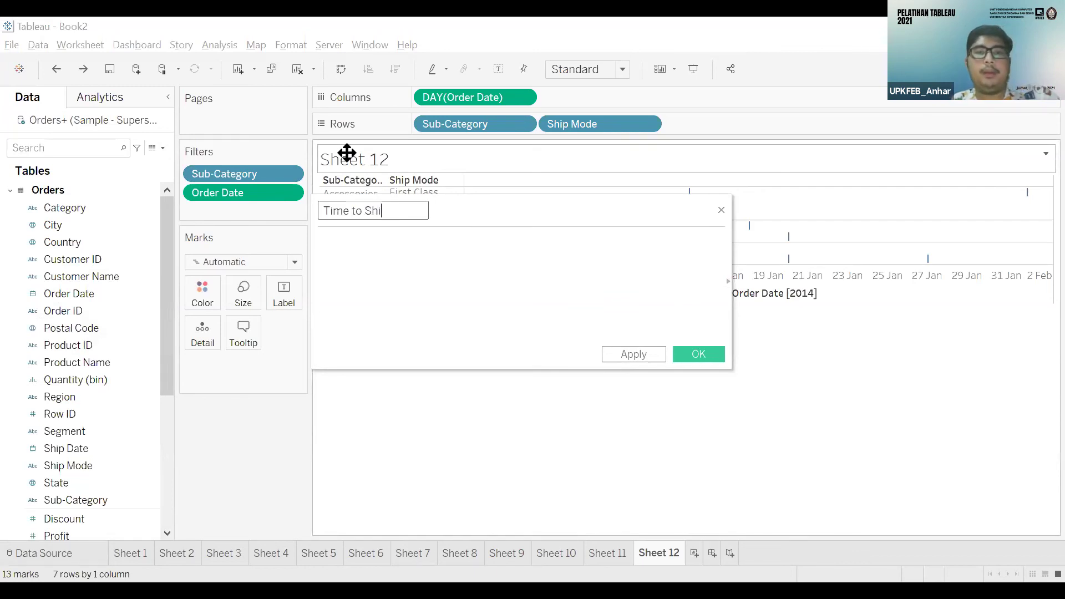
type("ppig")
key("BackSpace")
key("BackSpace")
key("BackSpace")
type("t")
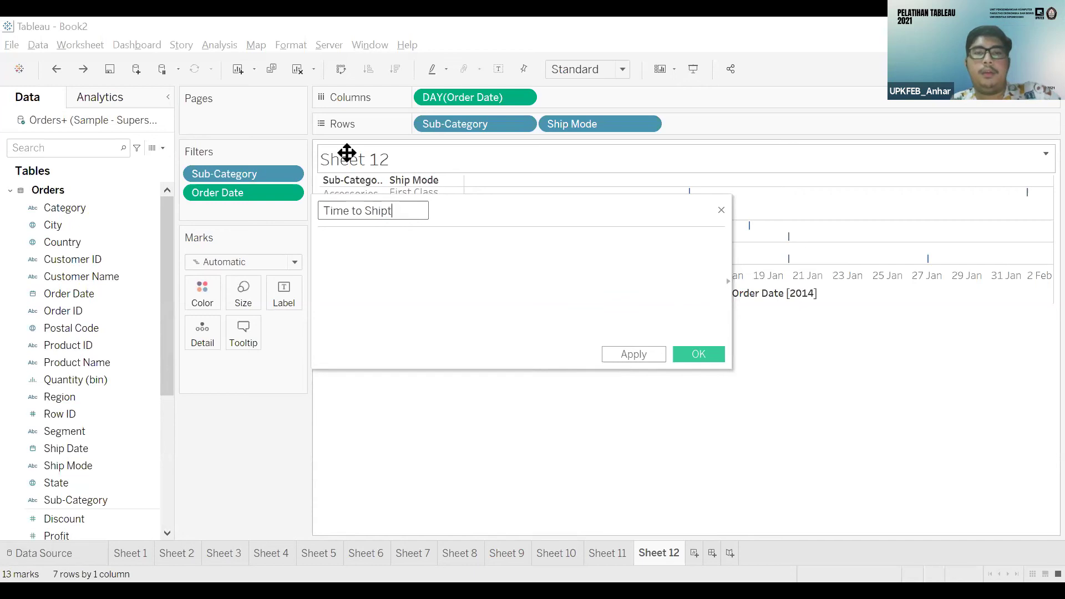
key("BackSpace")
type("from Or")
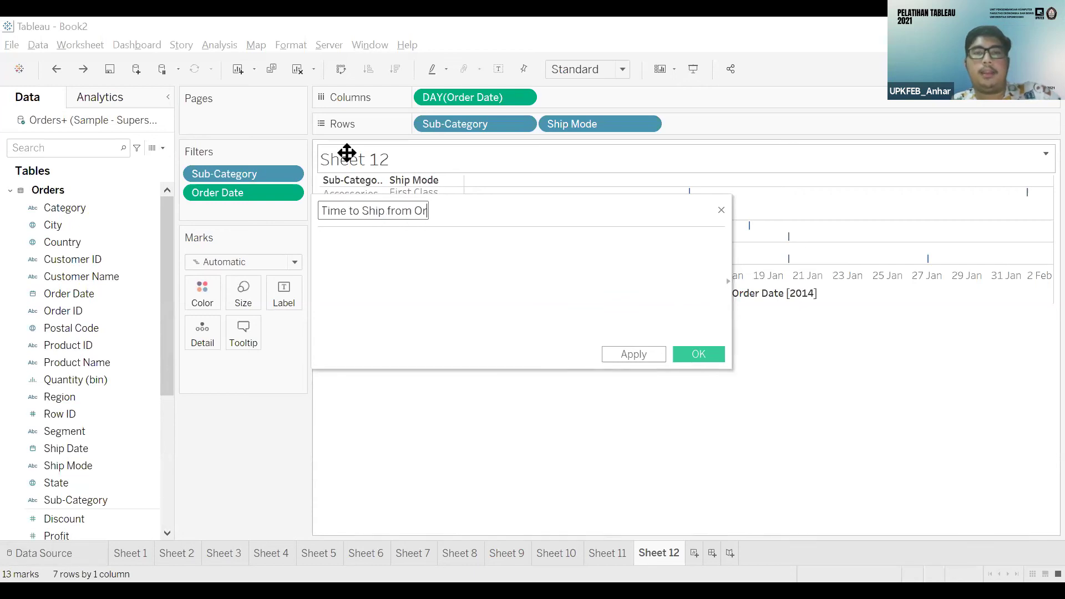
type("der Date")
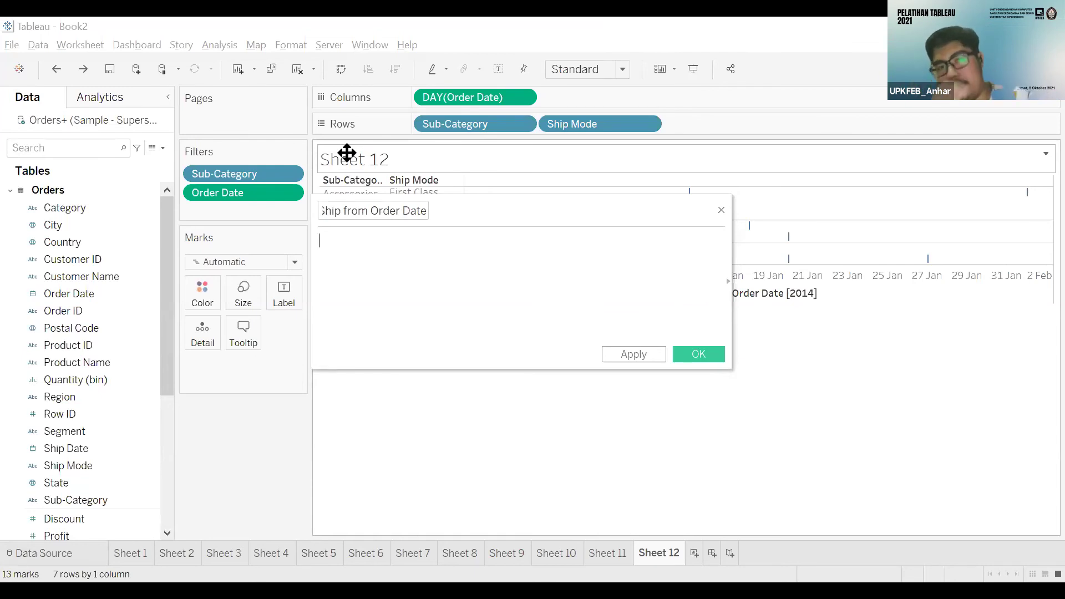
- Begin the calculated field's formula with the DATEDIFF function and 'day' as its date part
type("date")
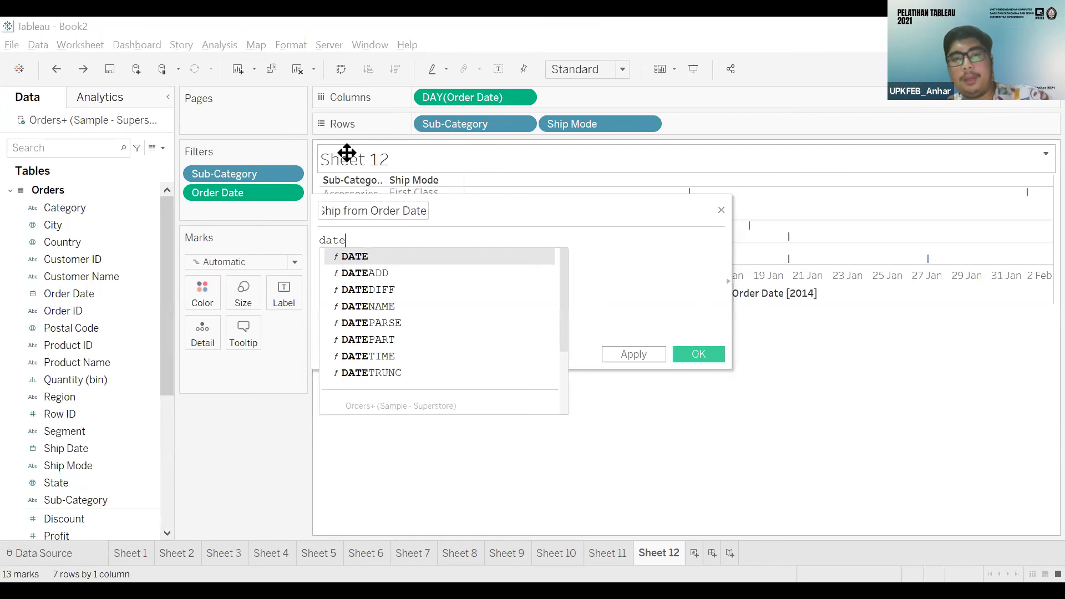
key("Down")
key("Down")
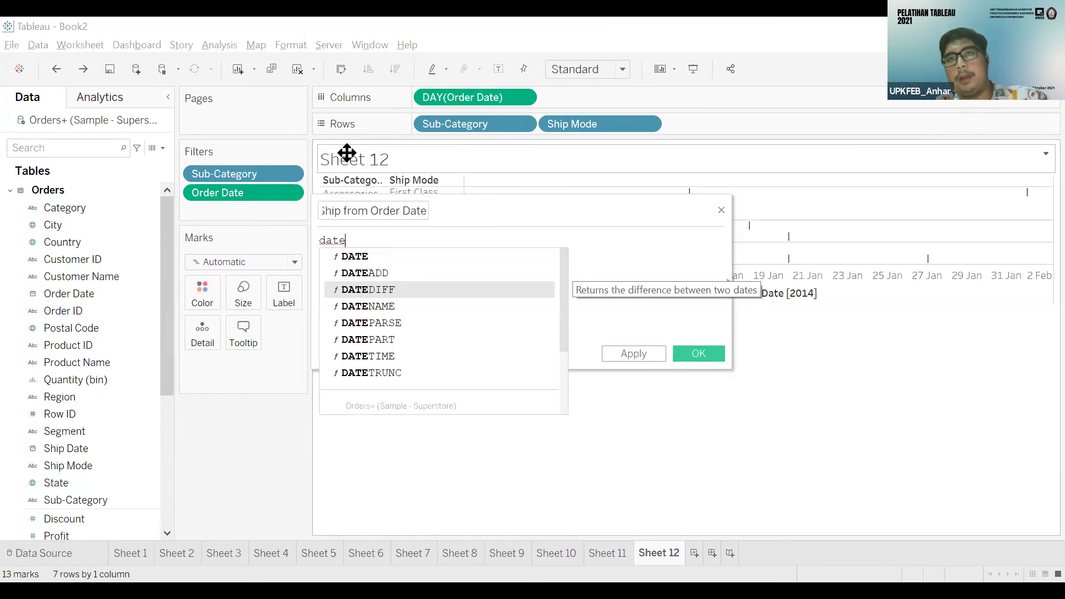
left_click(365, 292)
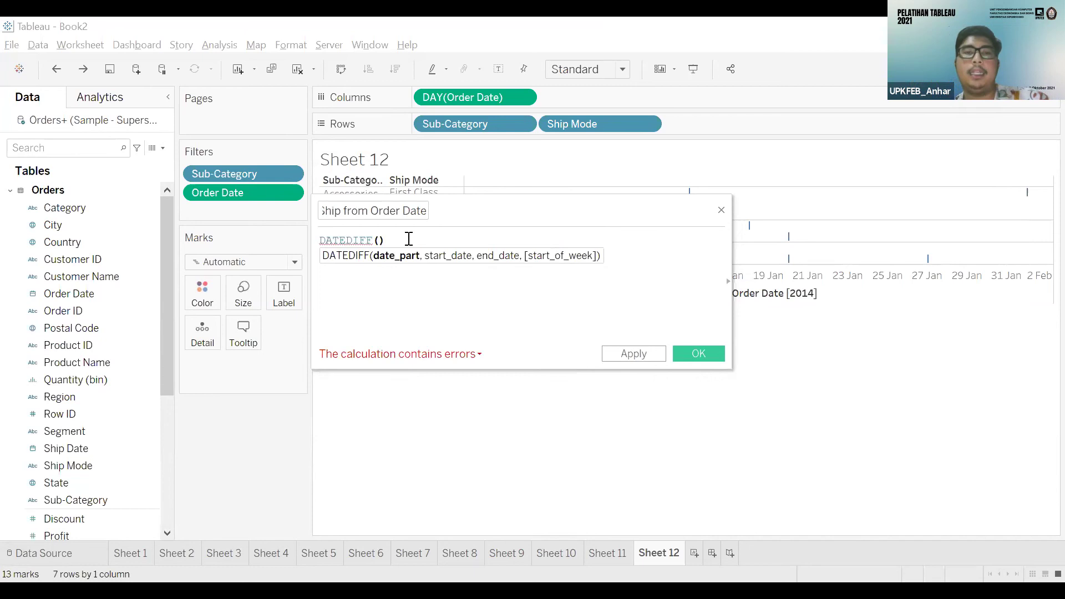
type("'")
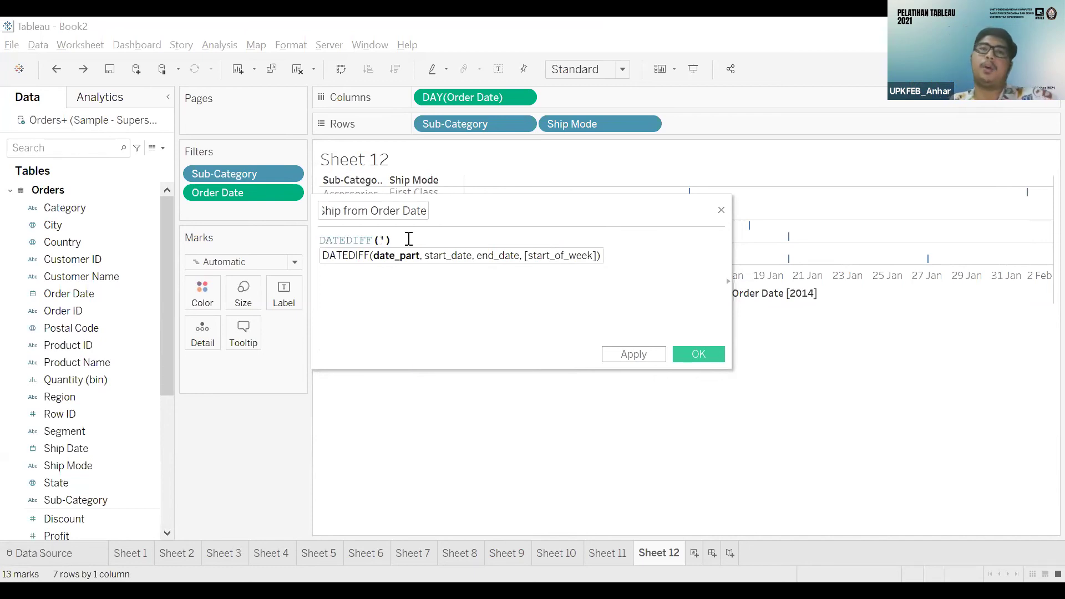
type("day")
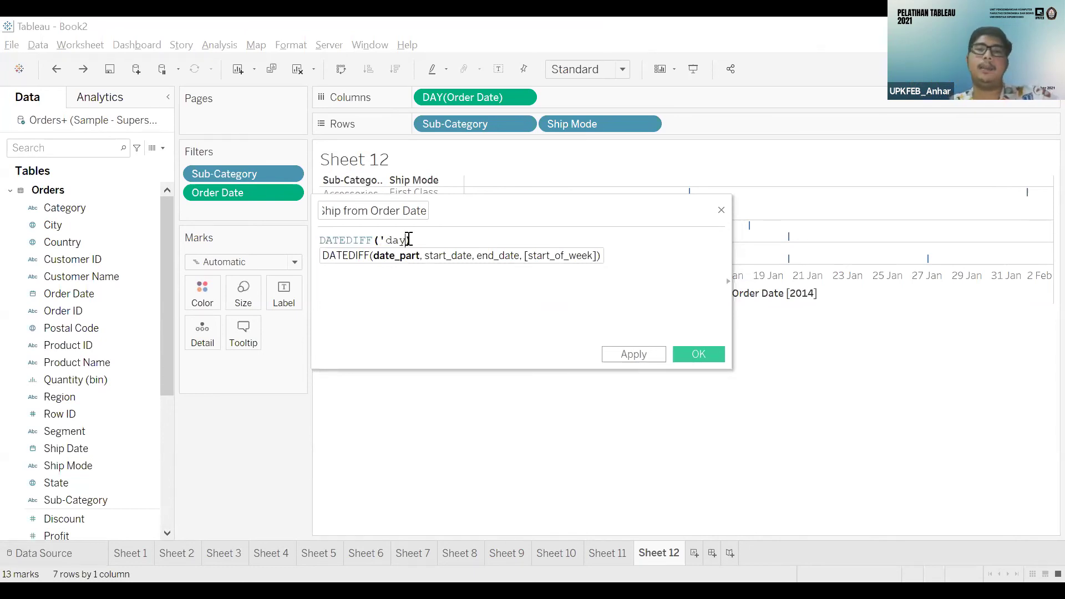
type("',")
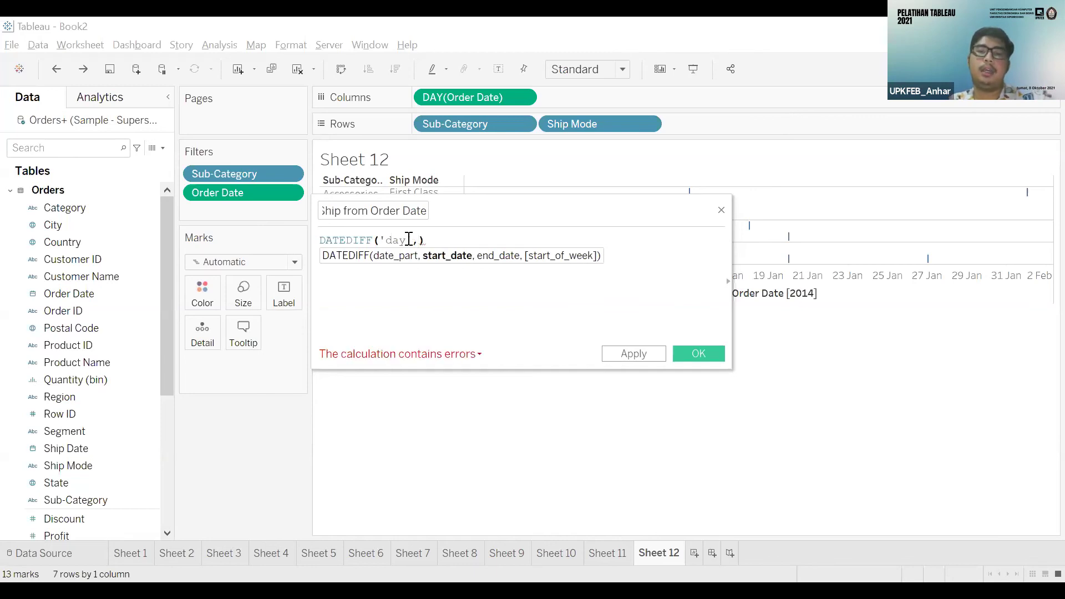
- Complete the DATEDIFF formula with [Order Date] as the start date and [Ship Date] as the end date, and check its validity
type("O")
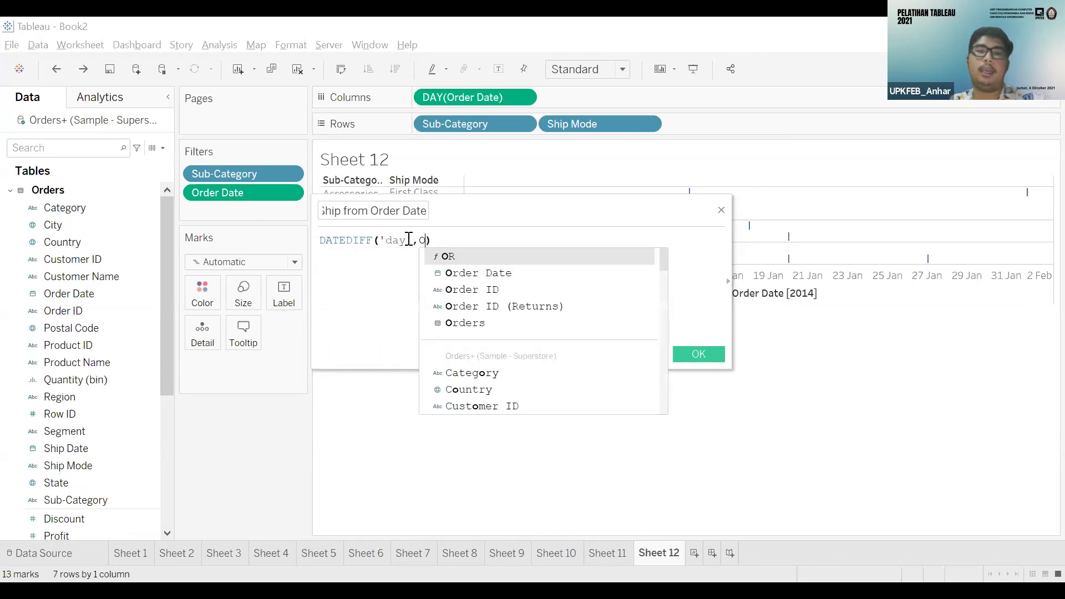
type("de")
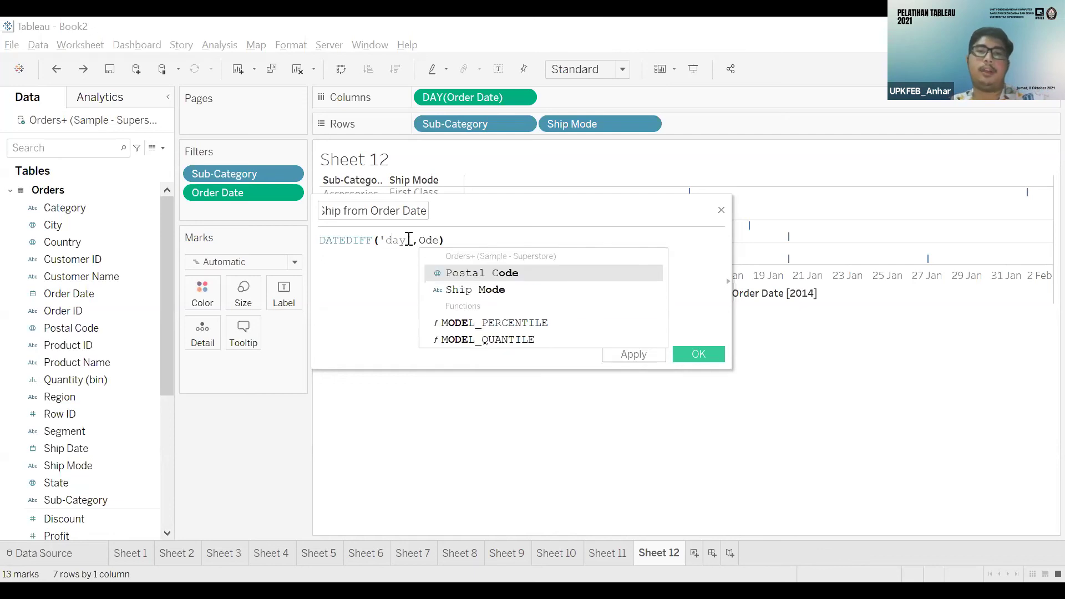
type("r")
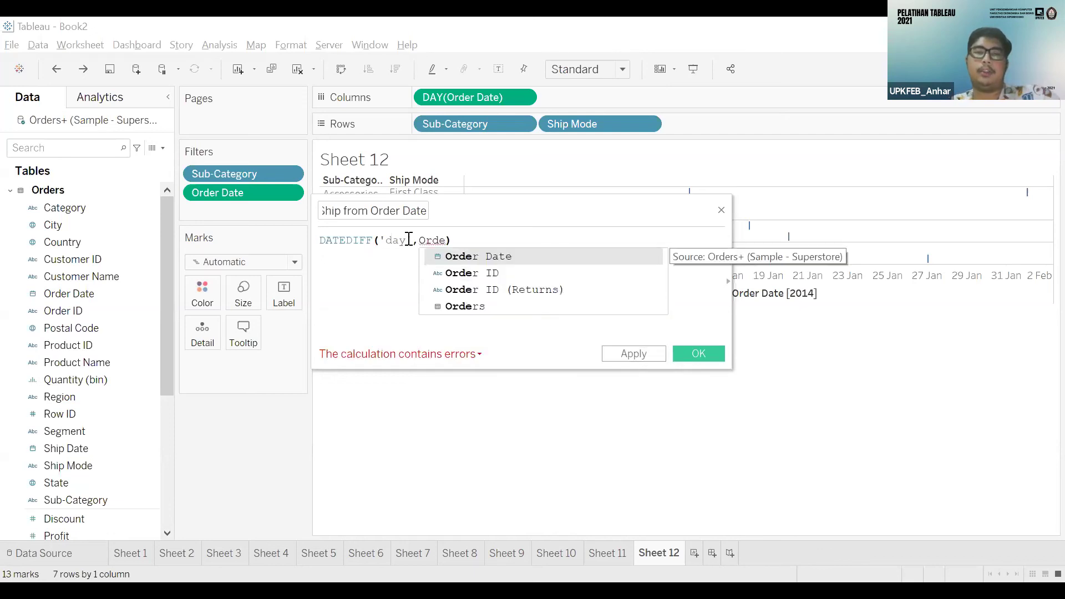
key("Return")
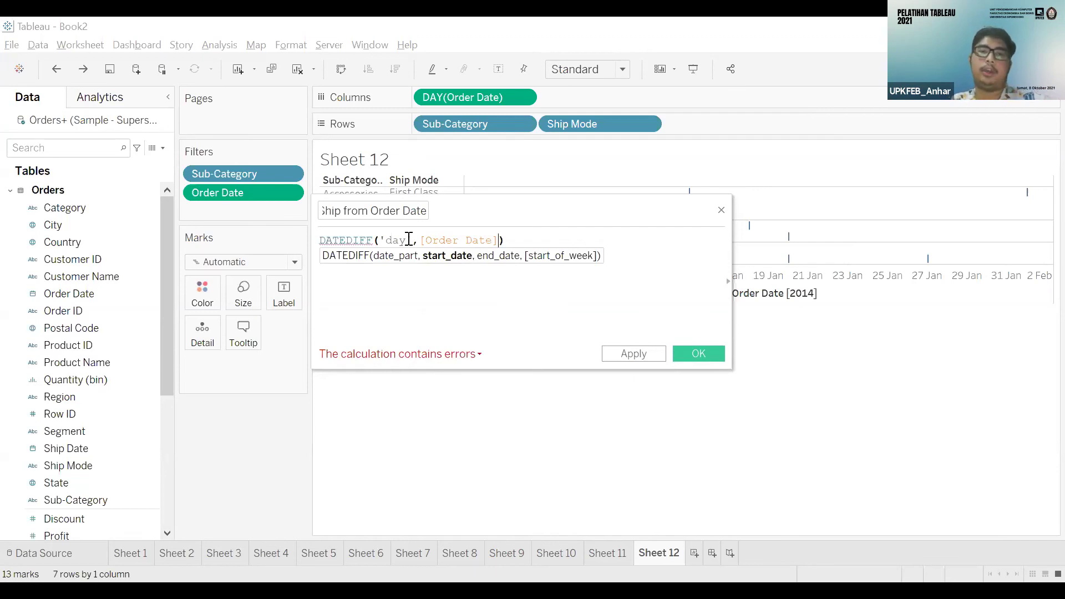
type(", ")
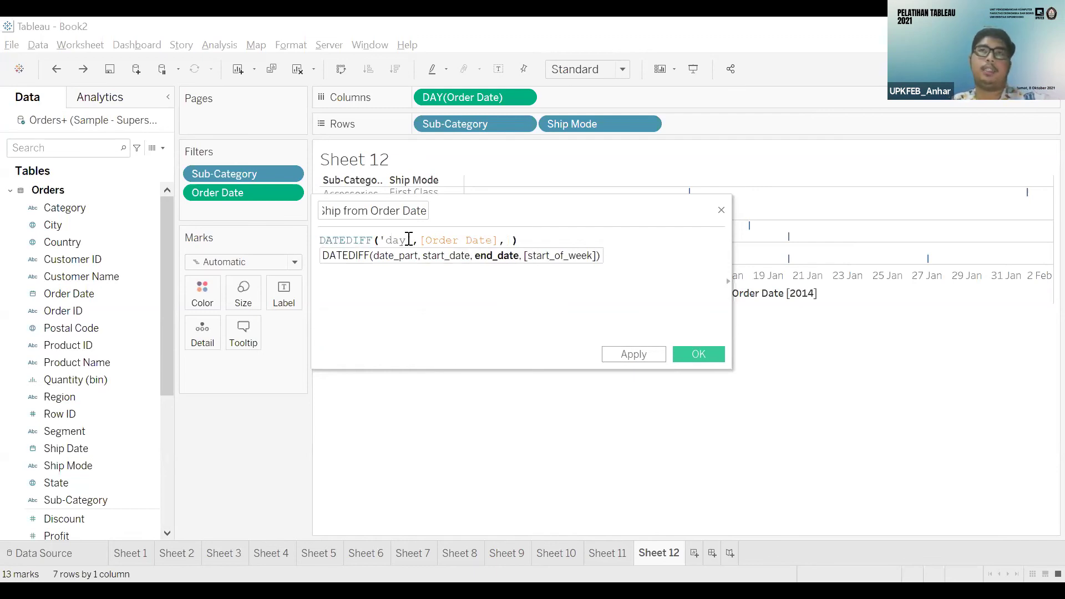
type("sh")
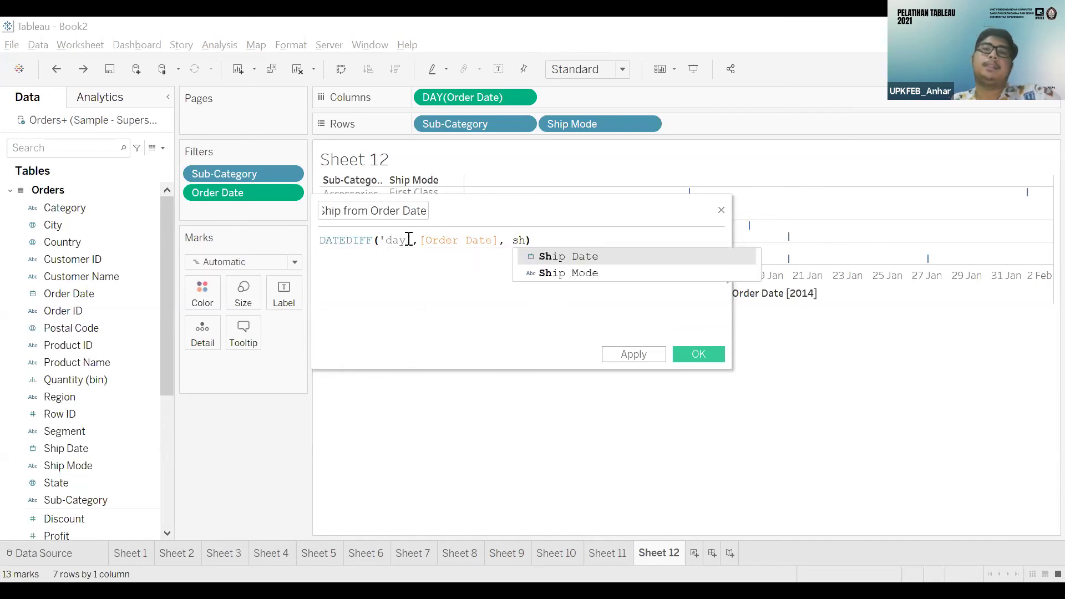
key("Return")
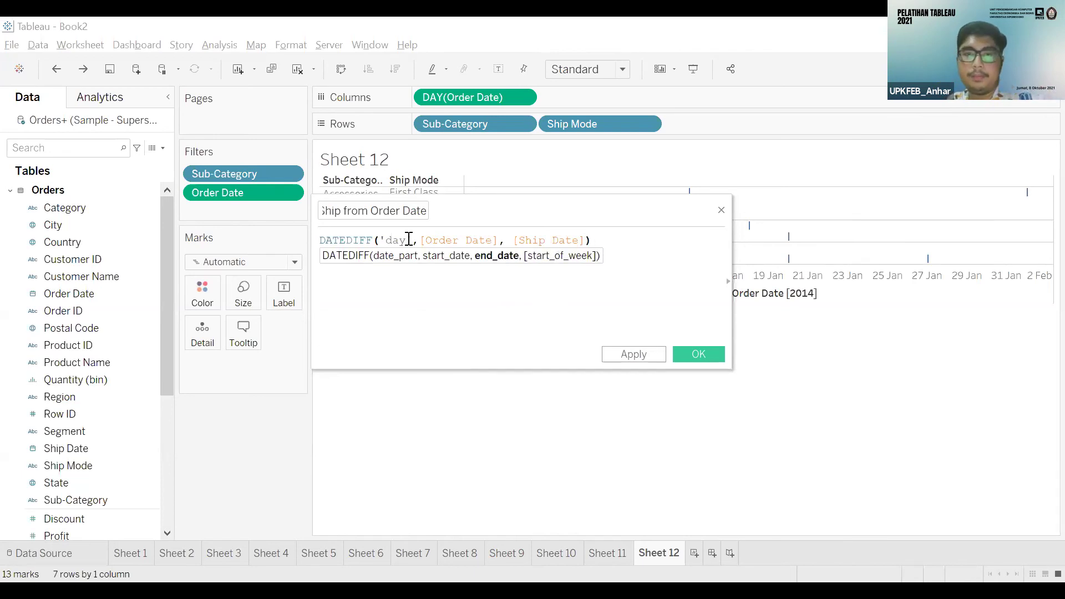
key("Right")
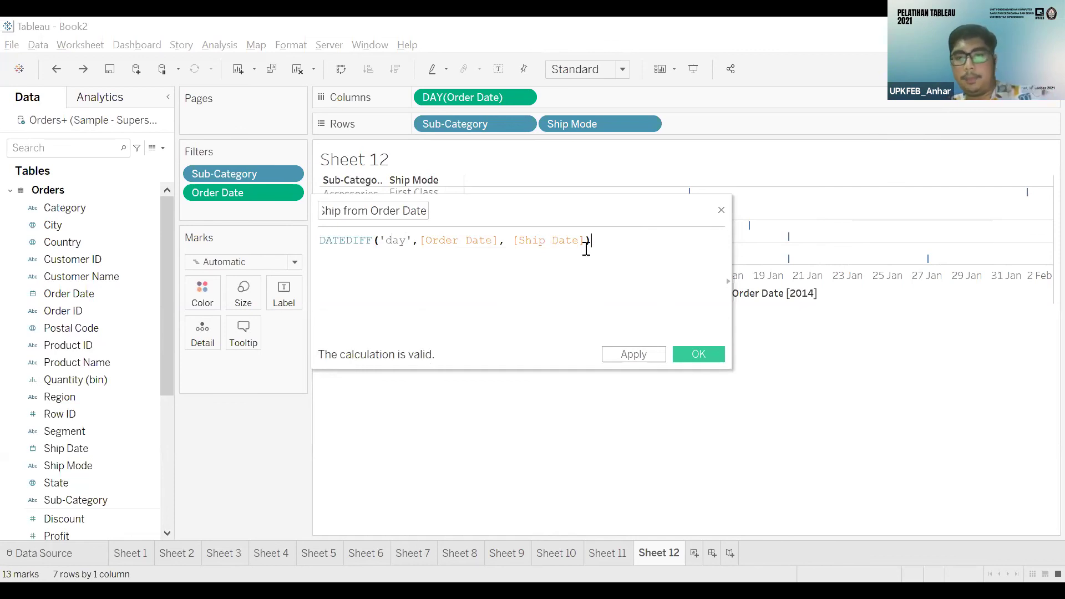
key("Left")
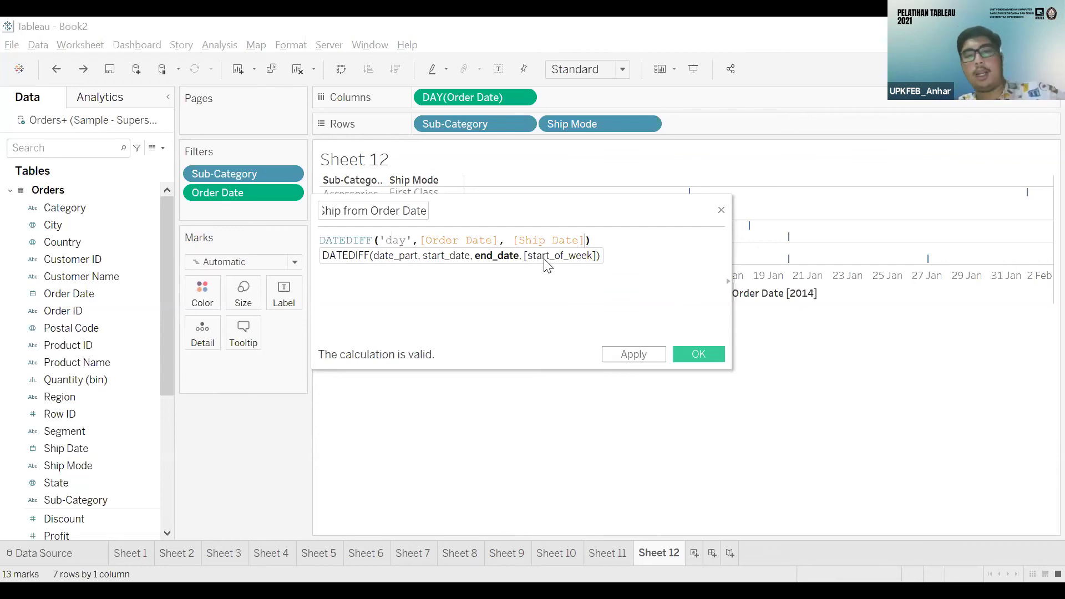
left_click(402, 355)
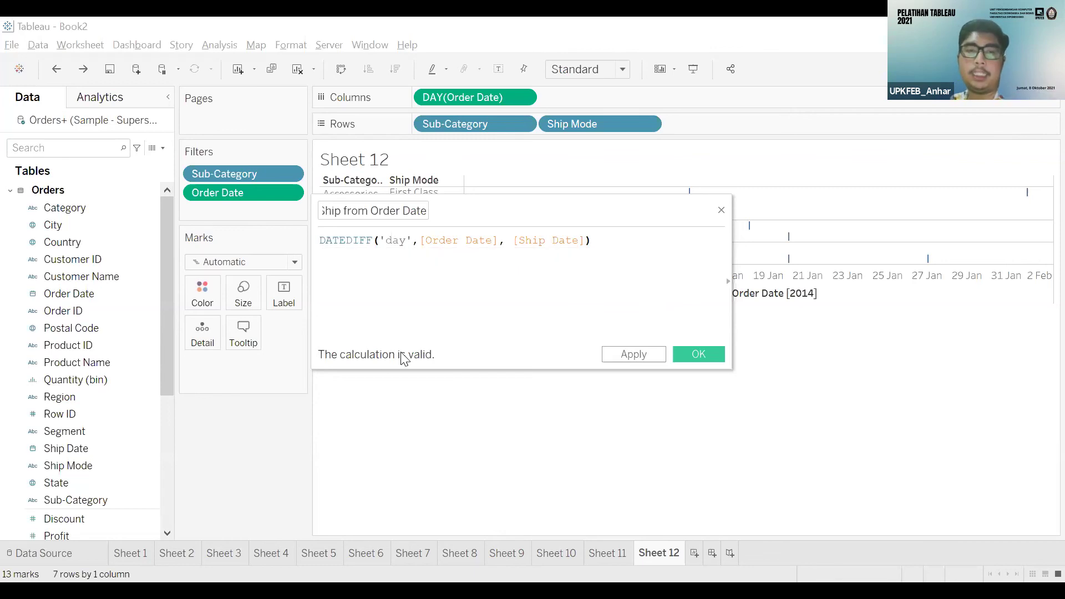
- Apply and save the calculated field, and size the Gantt marks by Time to Ship from Order Date
left_click(632, 355)
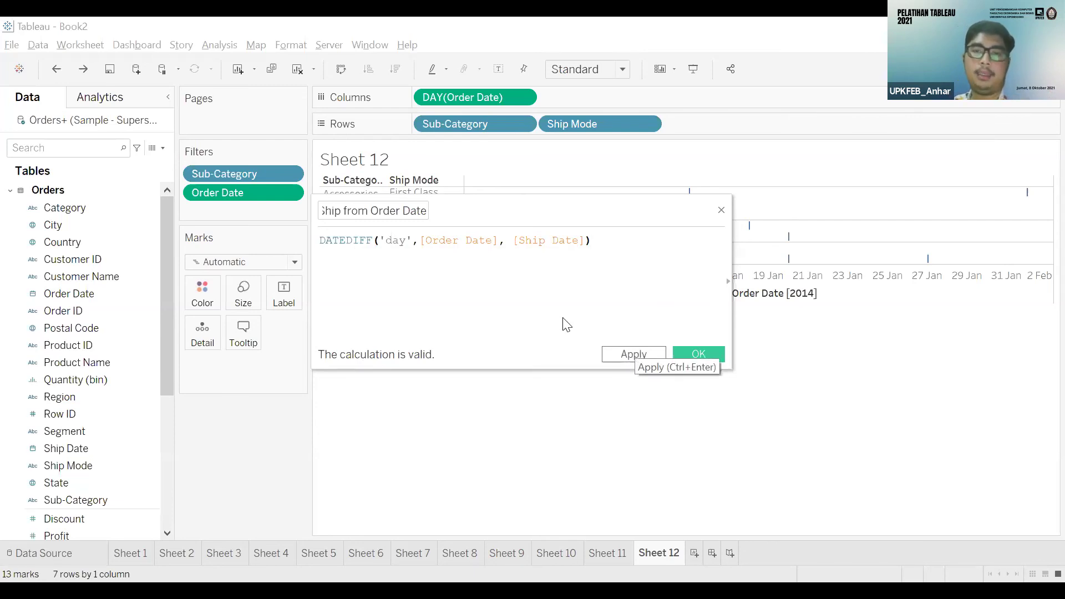
key("Return")
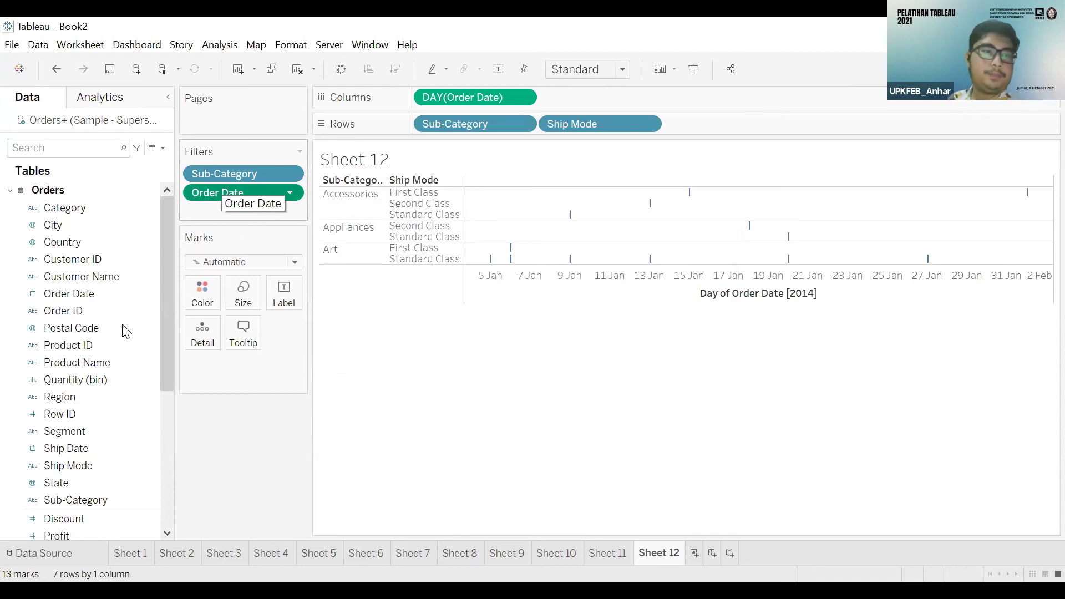
scroll(100, 372, "down", 2)
scroll(111, 350, "up", 3)
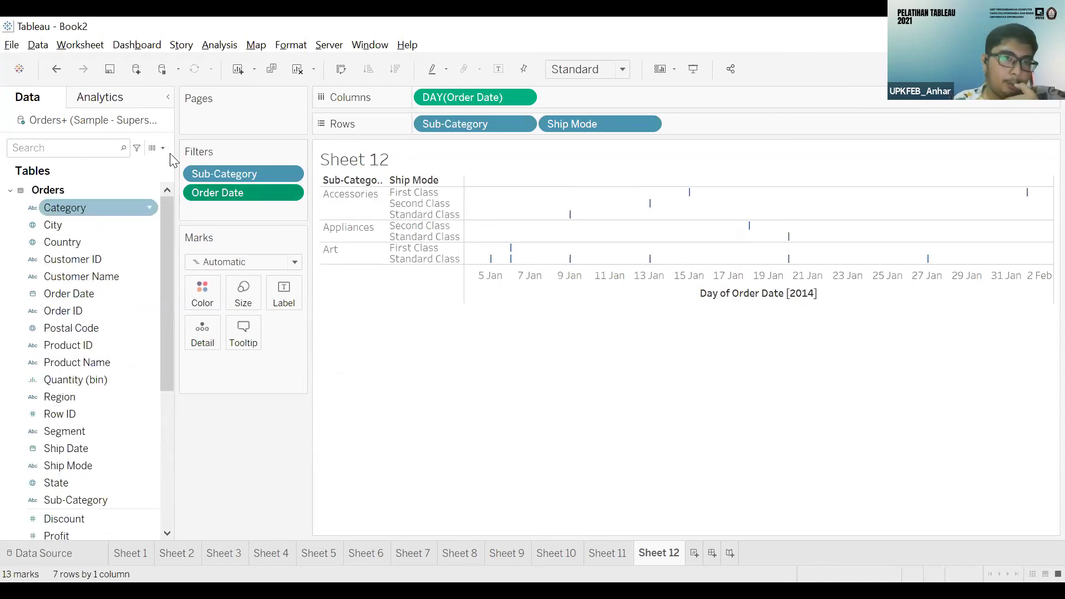
scroll(105, 254, "down", 3)
left_click(46, 433)
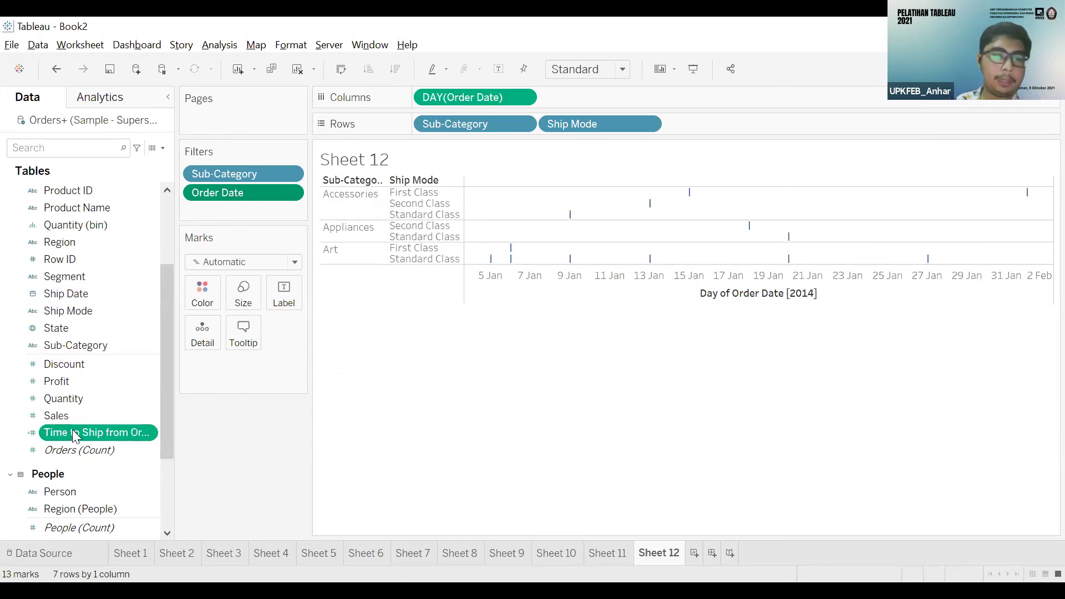
right_click(123, 435)
left_click(8, 447)
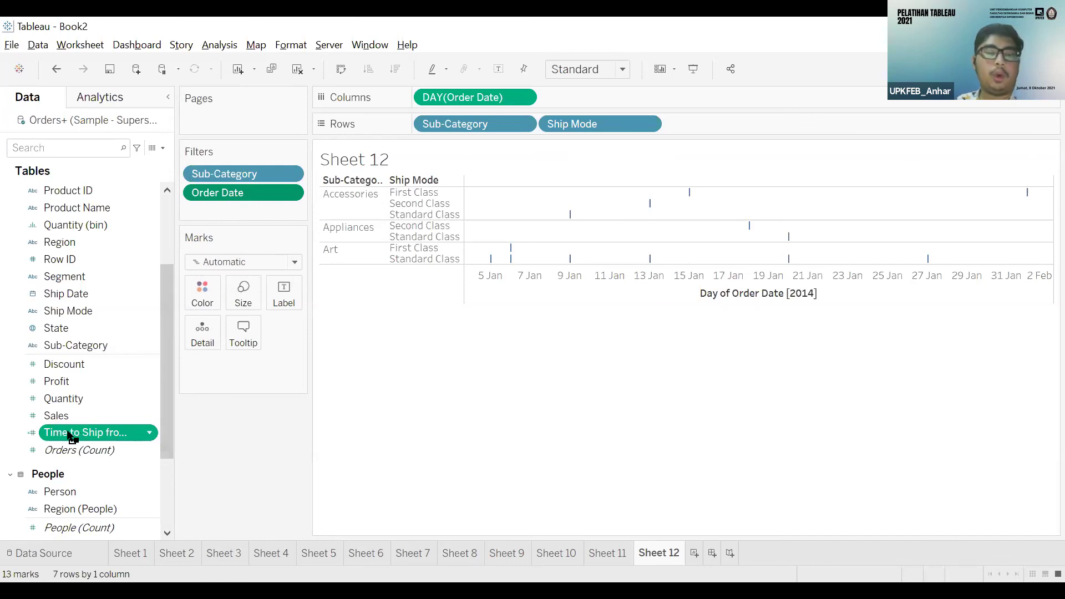
left_click_drag(71, 437, 242, 294)
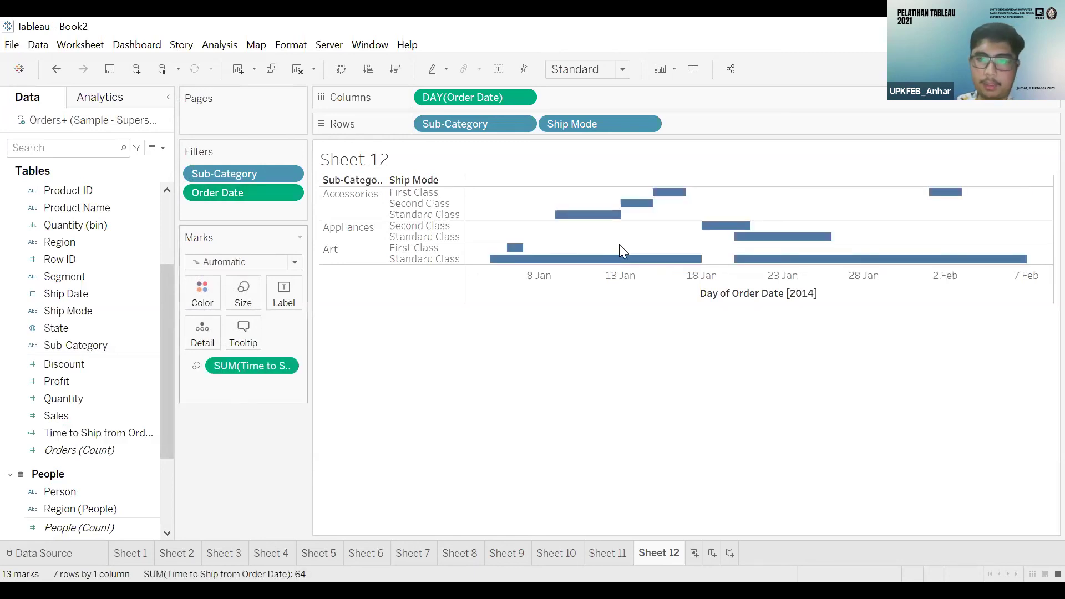
- Inspect the ship mode, order date and time-to-ship details of individual Gantt bars across the sub-categories
left_click(546, 263)
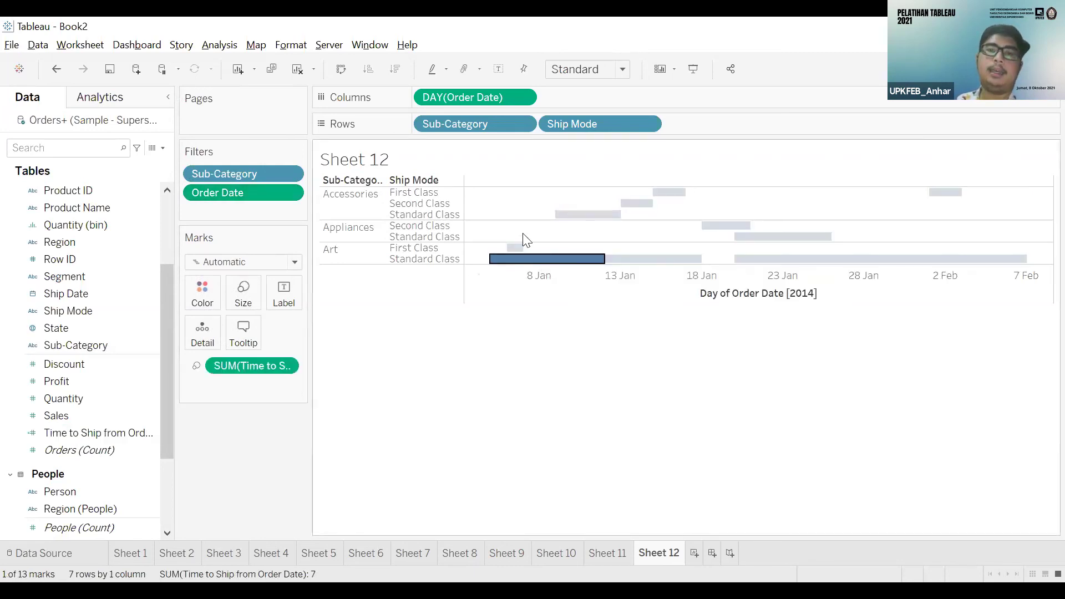
left_click(518, 259)
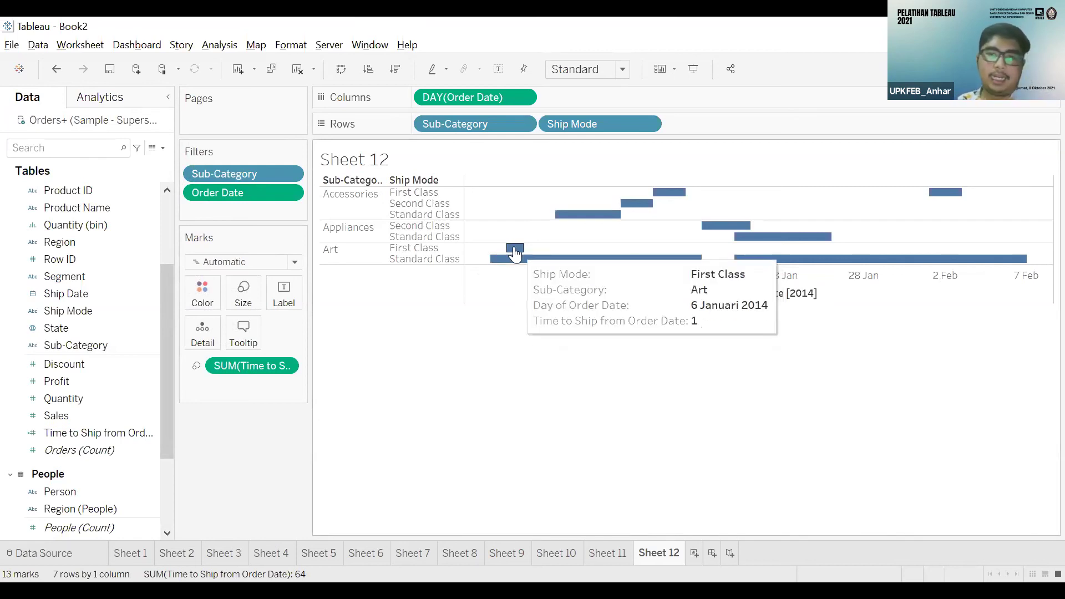
left_click(515, 250)
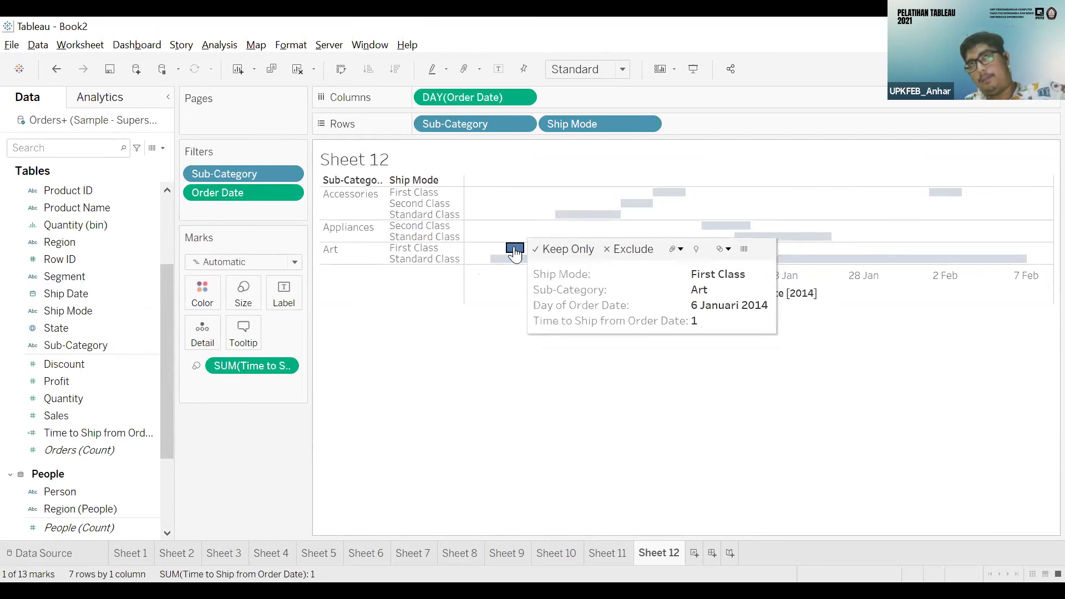
left_click(617, 217)
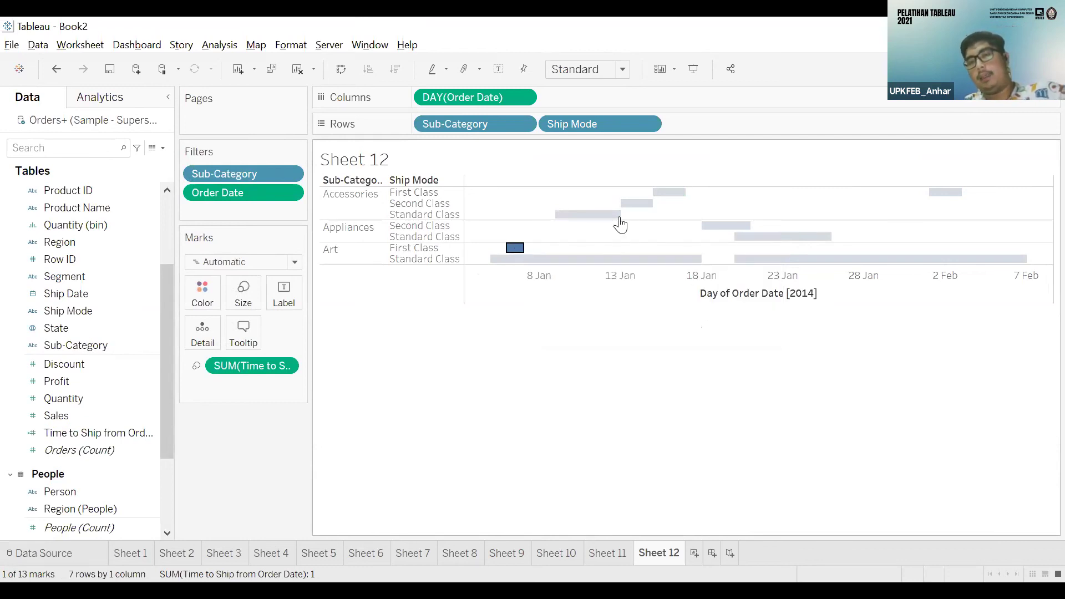
left_click(668, 204)
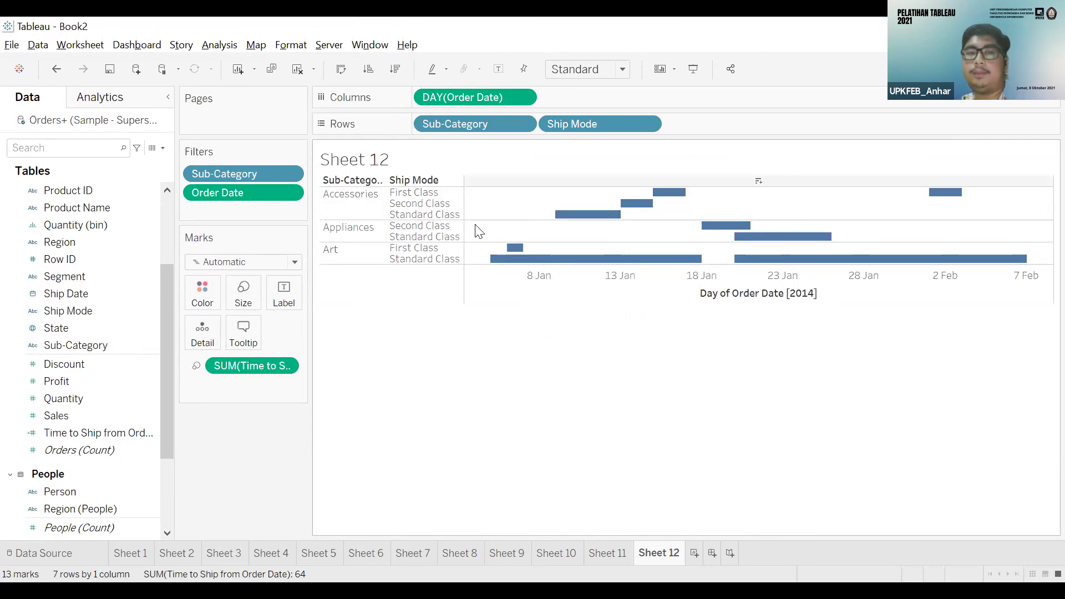
mouse_move(704, 226)
left_click(789, 237)
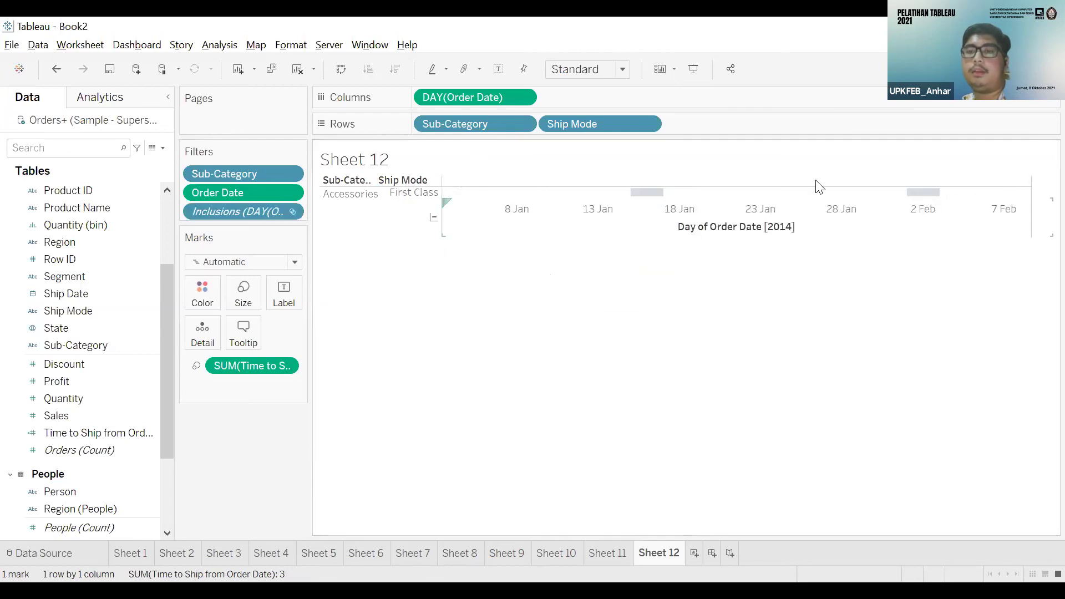
key("ctrl+z")
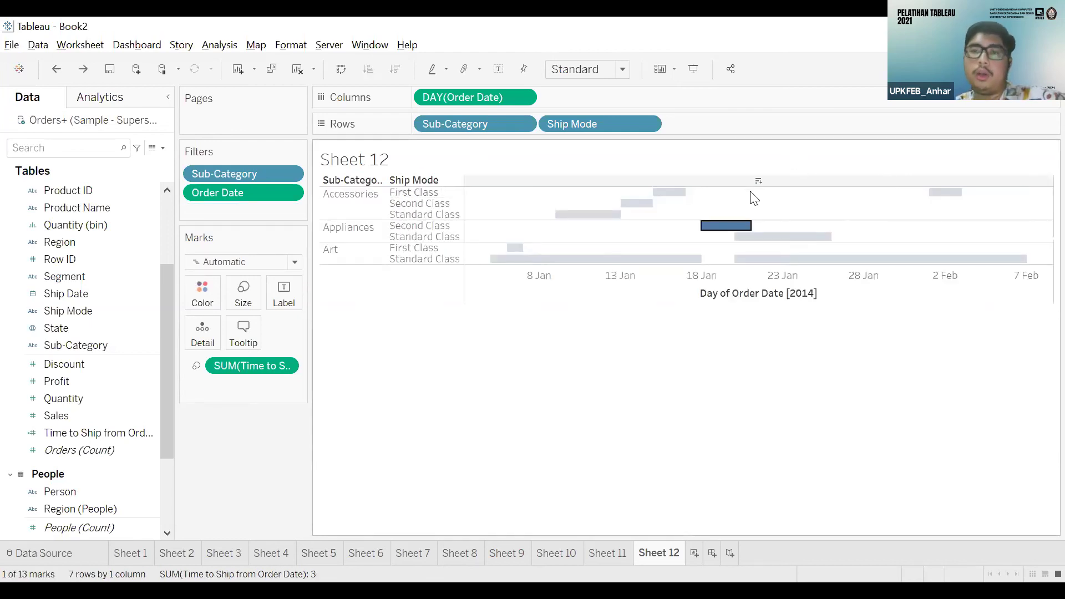
left_click(750, 194)
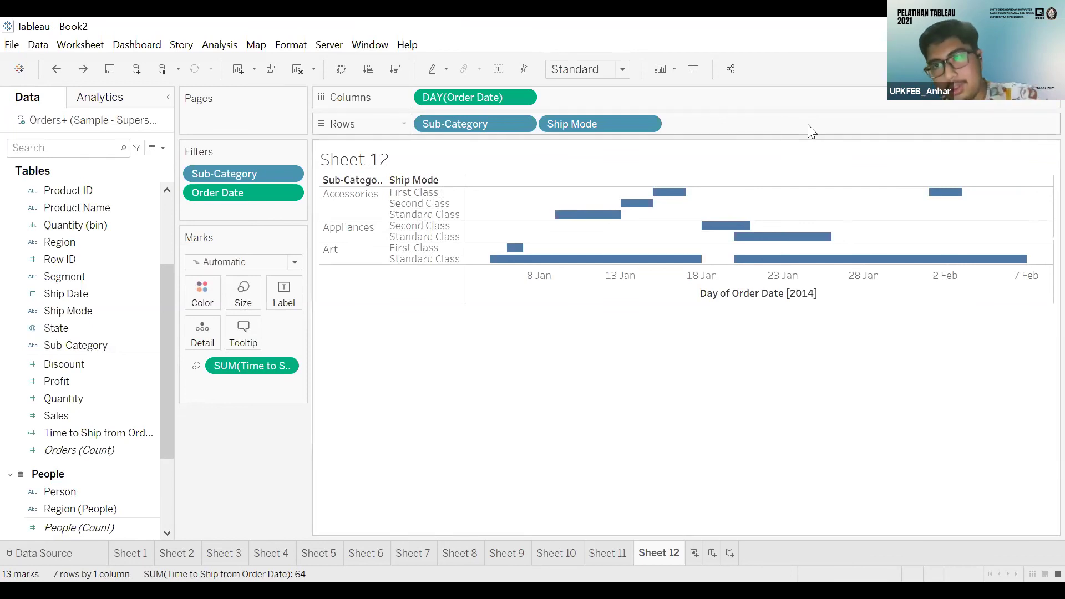
- Check the field requirements for a bullet graph in Show Me and add a new worksheet
key("ctrl+1")
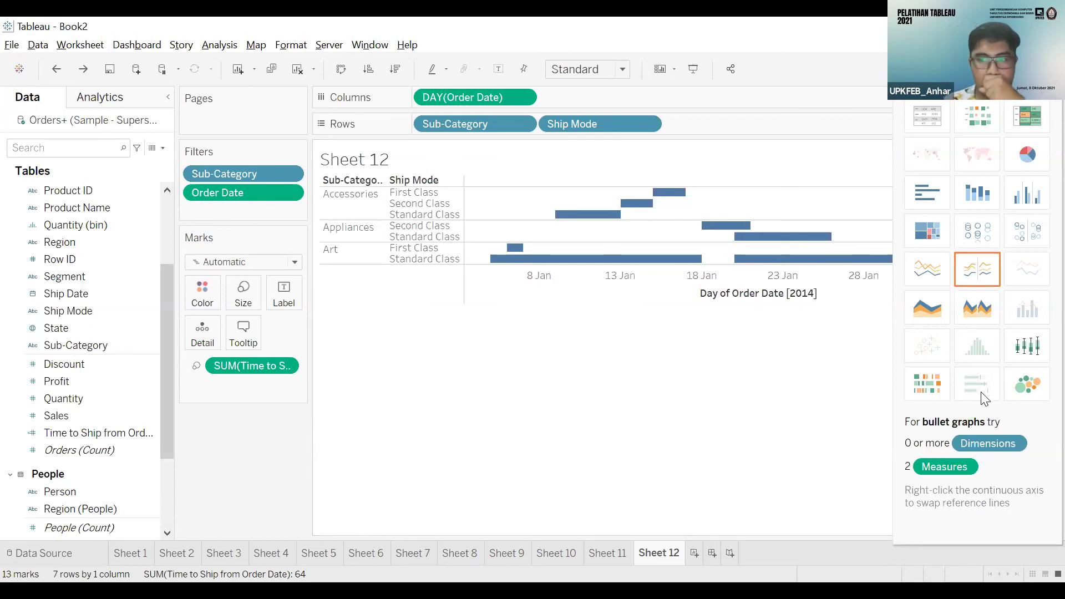
left_click(694, 553)
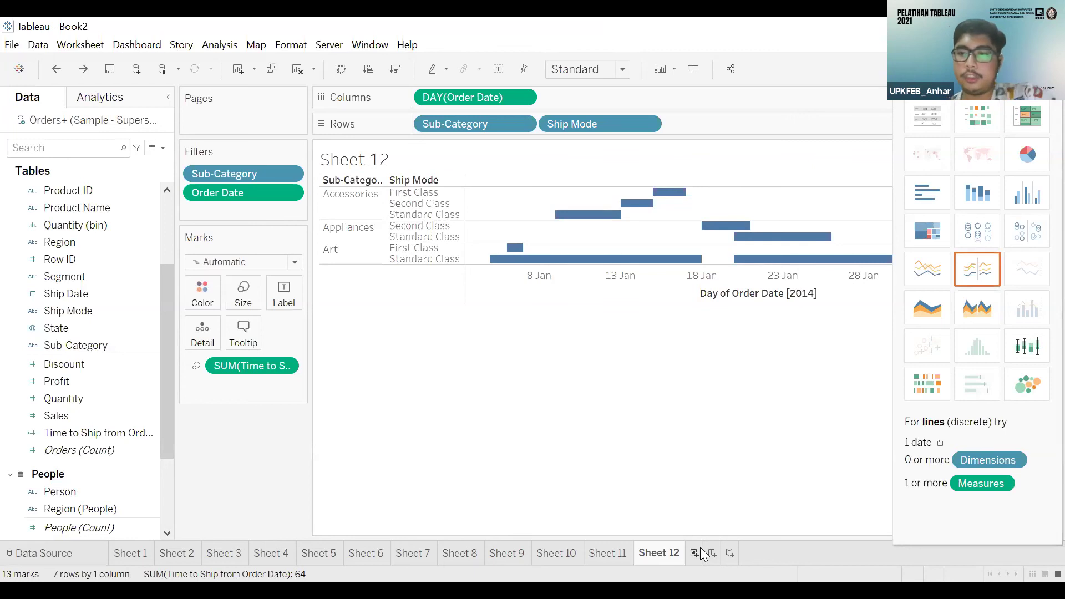
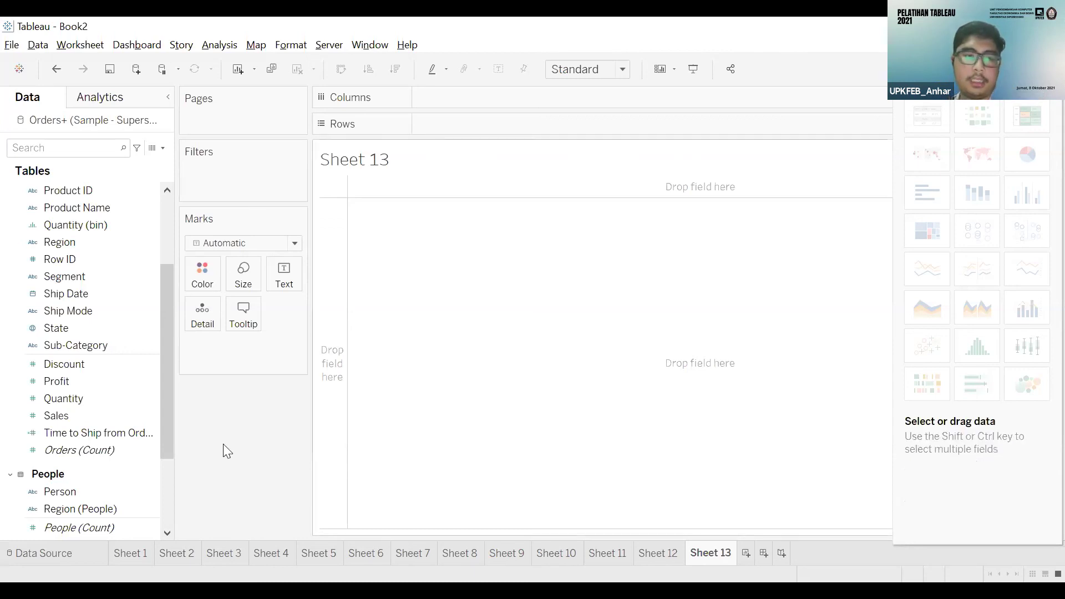
- Look through the Orders, People and Returns fields for two measures suited to a bullet graph
scroll(118, 461, "down", 2)
left_click(119, 464)
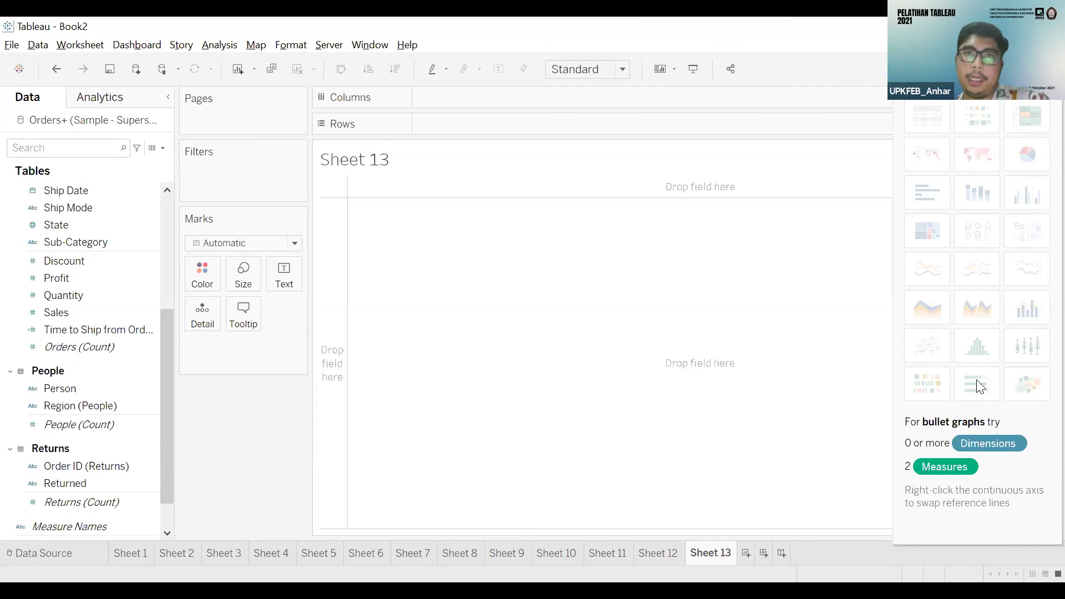
left_click(80, 406)
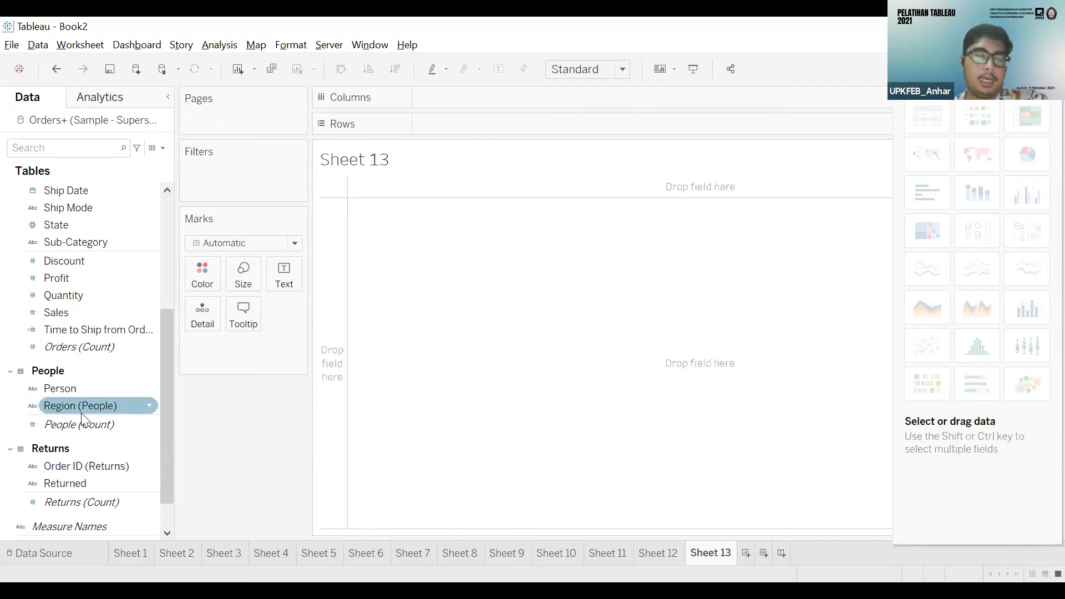
scroll(84, 423, "down", 2)
left_click(90, 420)
scroll(95, 424, "up", 2)
left_click(95, 419)
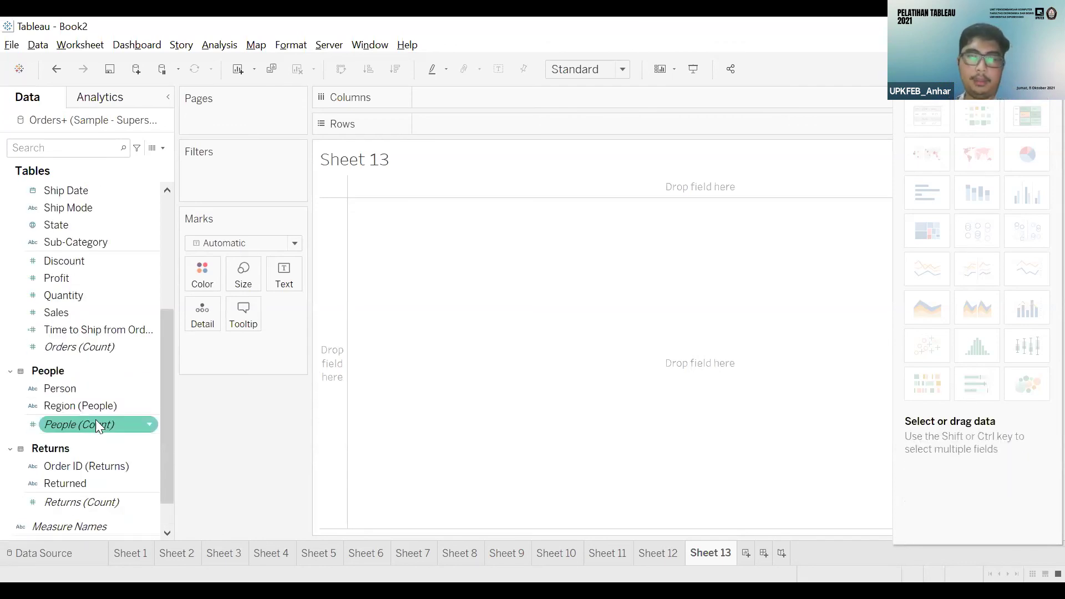
scroll(99, 417, "up", 4)
left_click(95, 418)
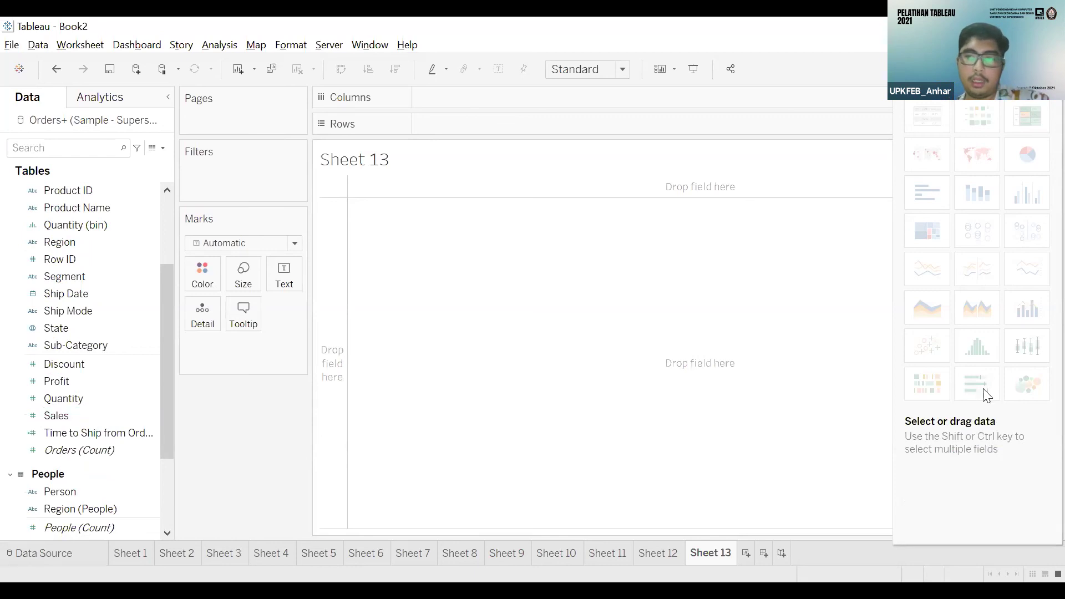
- Add the Sales and Profit measures to the sheet and turn the view into a bullet graph
left_click(71, 420)
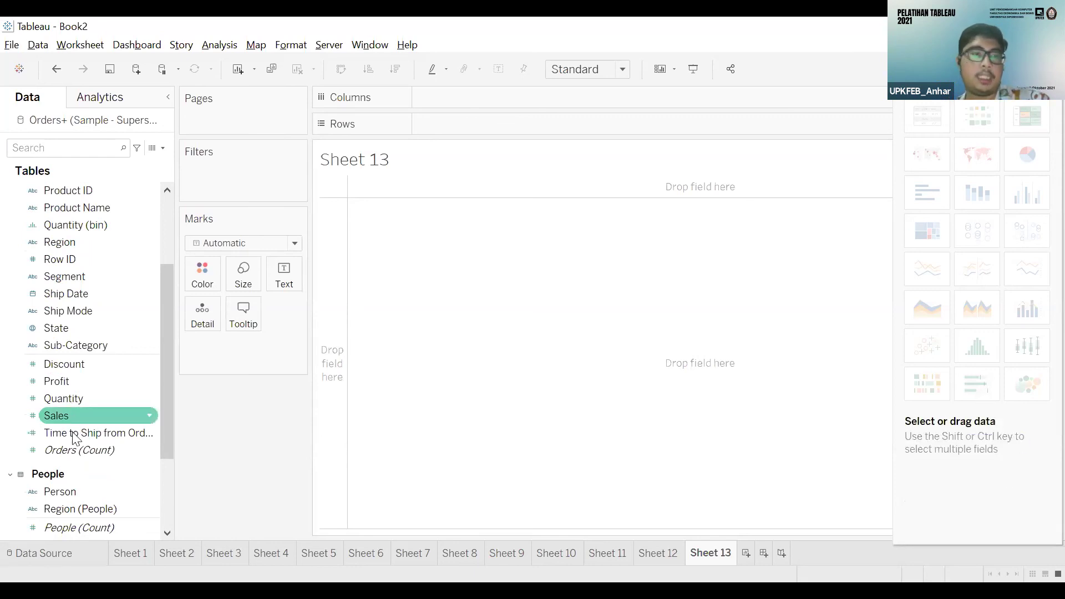
left_click(72, 450)
left_click(78, 415)
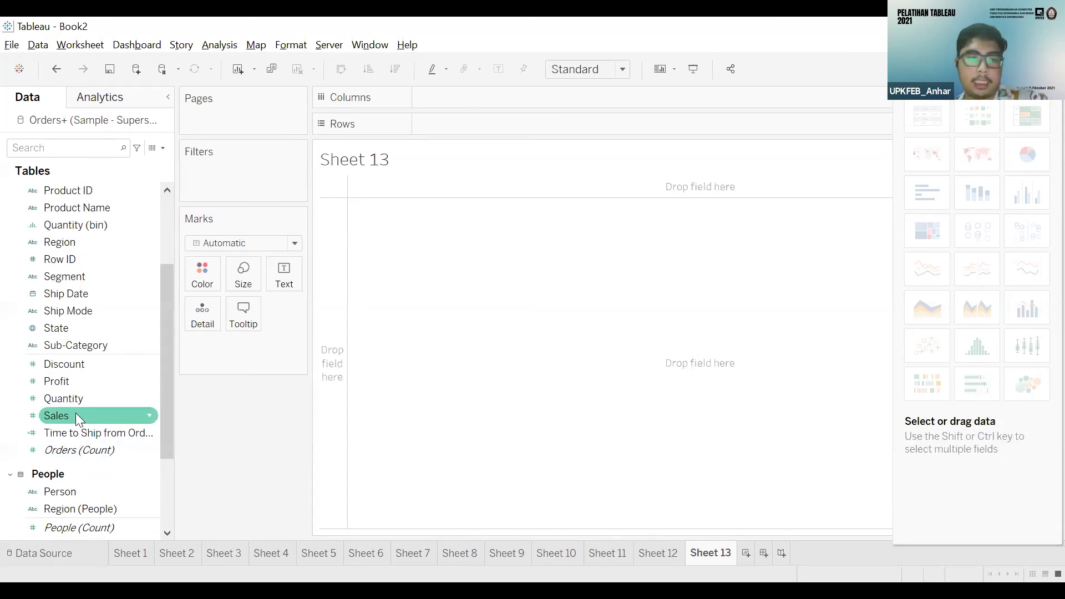
double_click(83, 382)
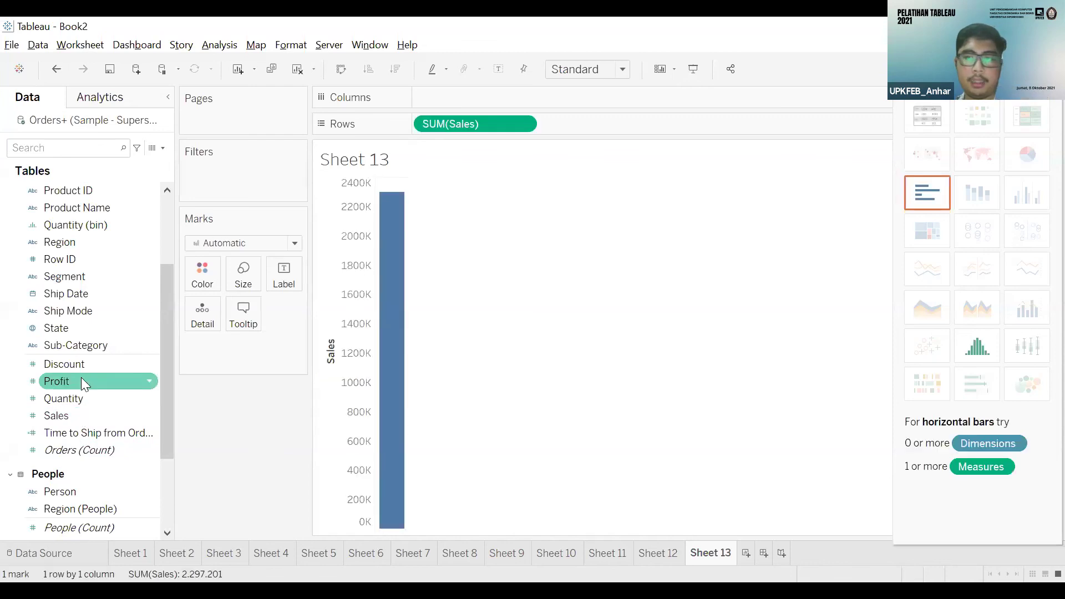
left_click(985, 385)
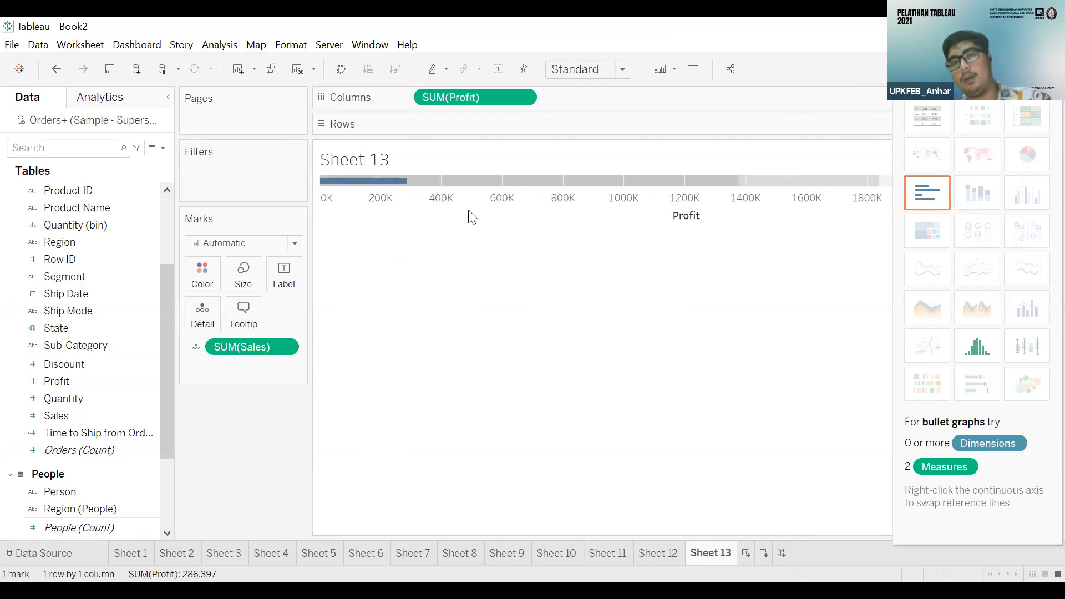
- Examine the bullet graph's full width, including its profit bar, shaded bands and average sales reference line
key("ctrl+1")
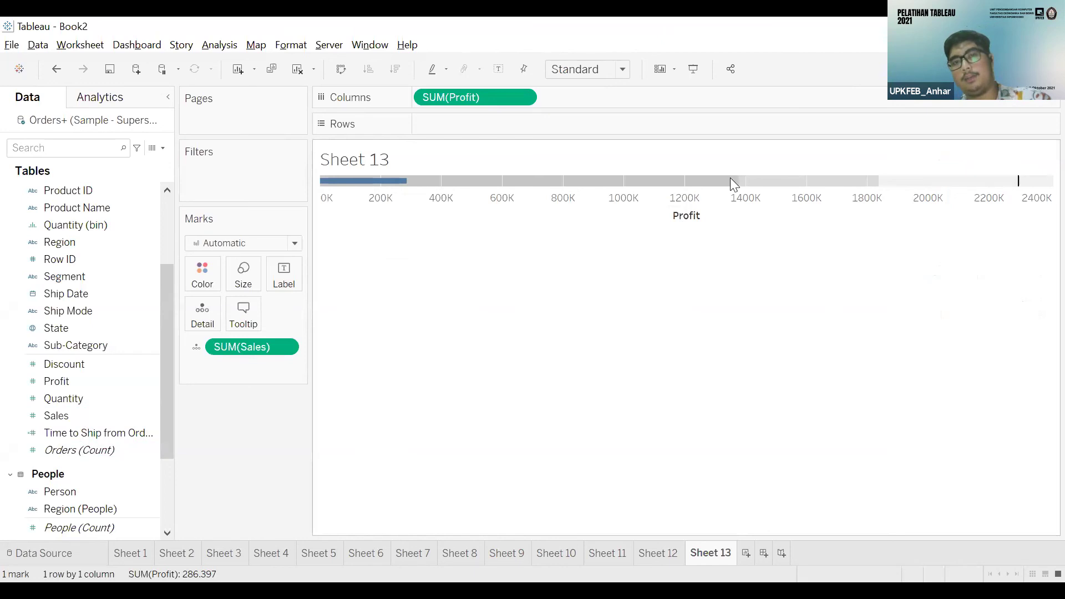
mouse_move(740, 185)
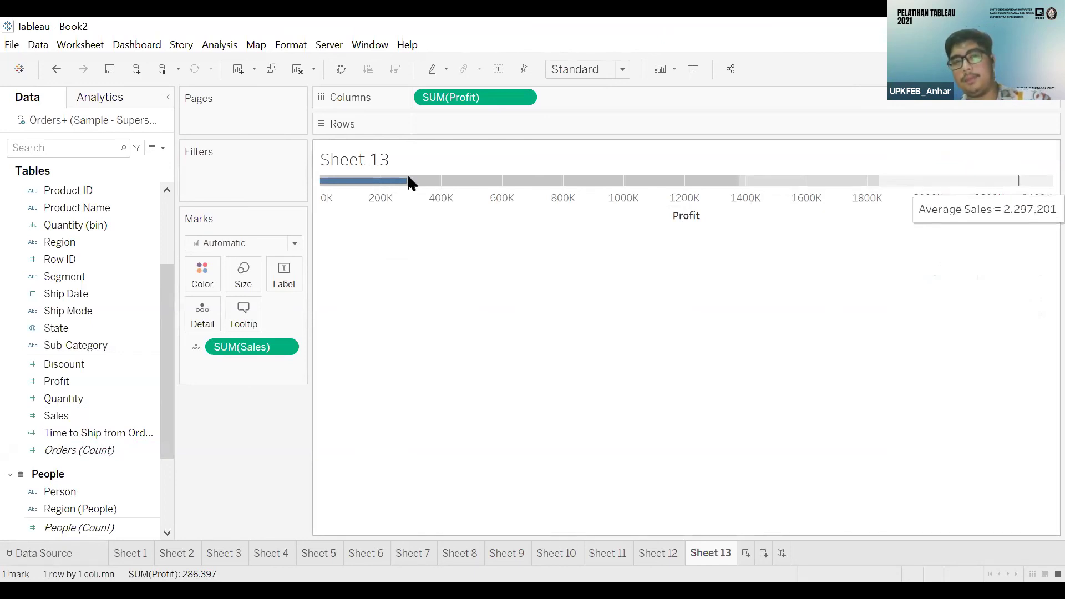
mouse_move(405, 185)
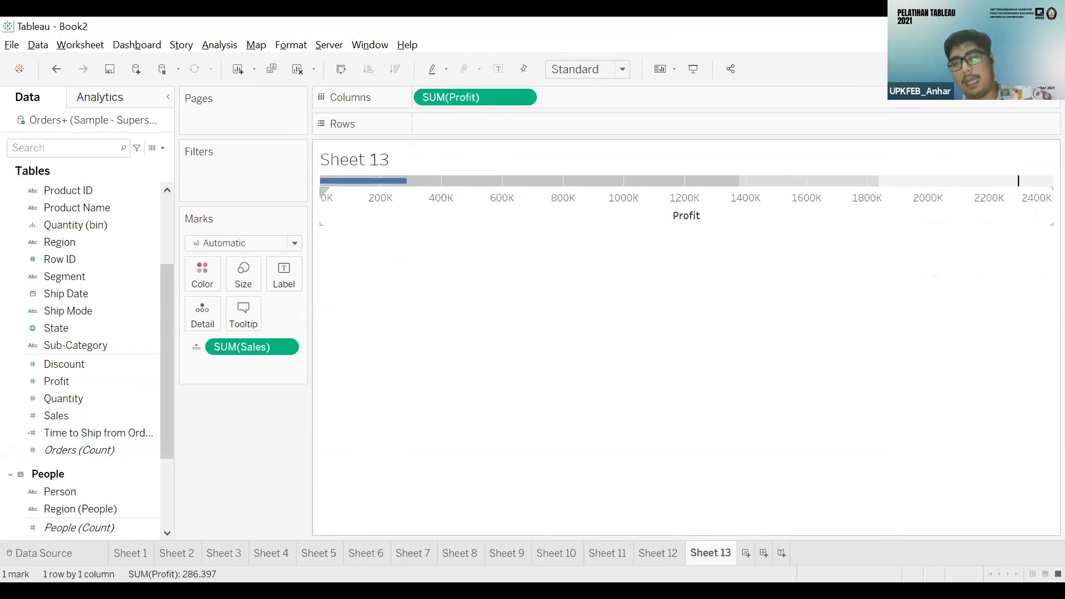
left_click(1030, 69)
left_click(1030, 69)
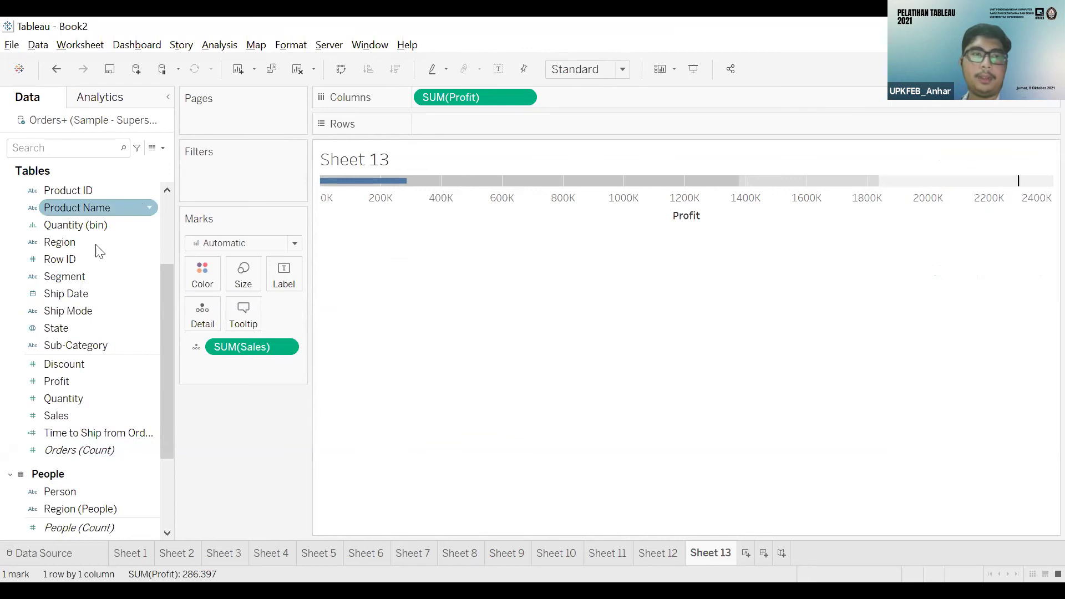
- Break the bullet graph down by Category in the rows and show it at full width
scroll(105, 233, "up", 3)
left_click(100, 208)
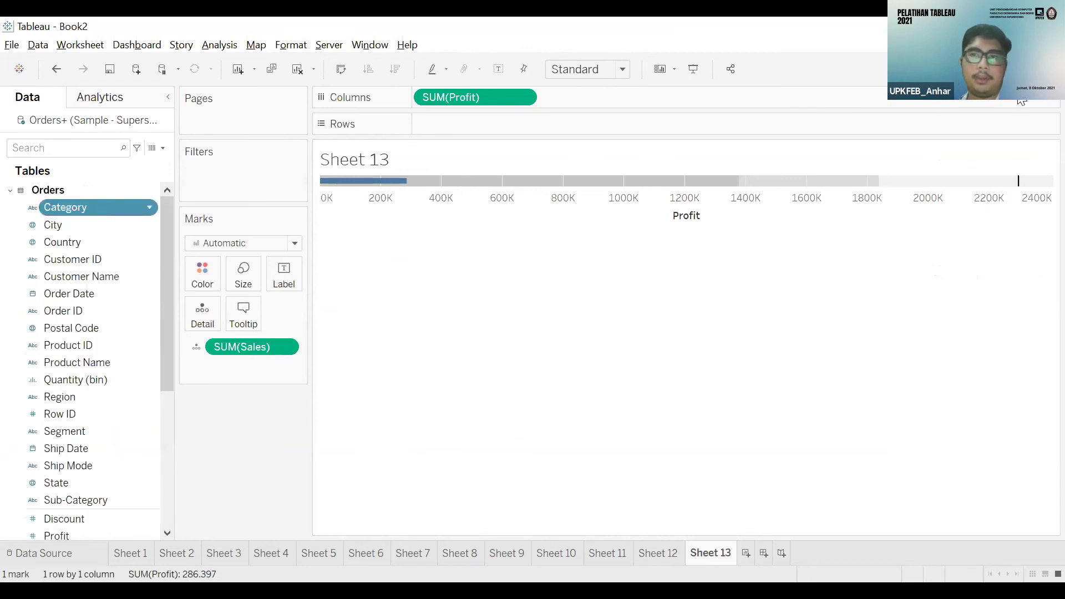
left_click_drag(100, 207, 474, 124)
left_click(1030, 69)
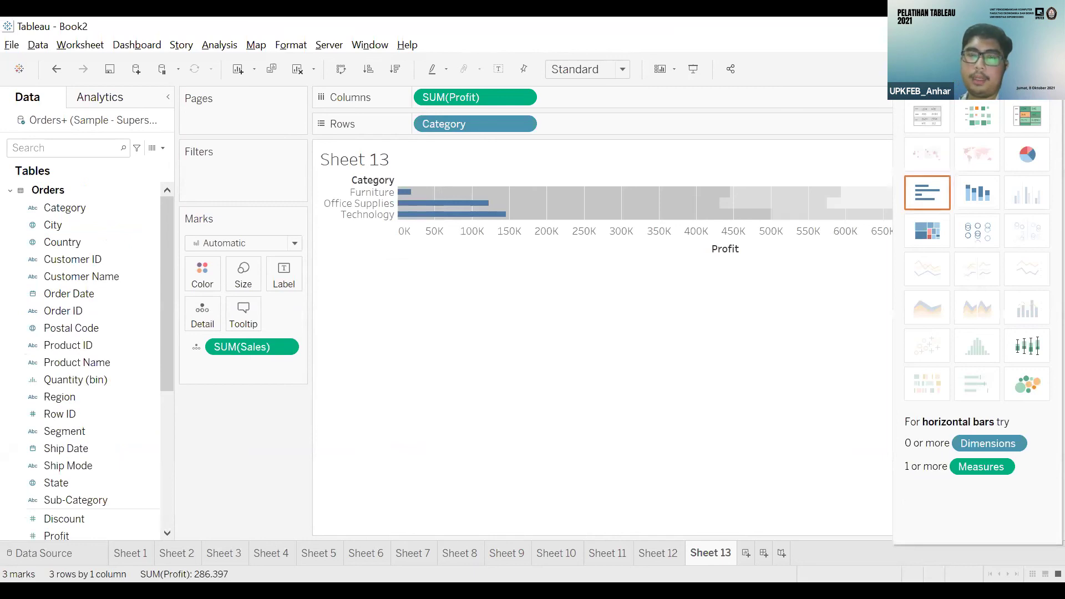
left_click(1030, 68)
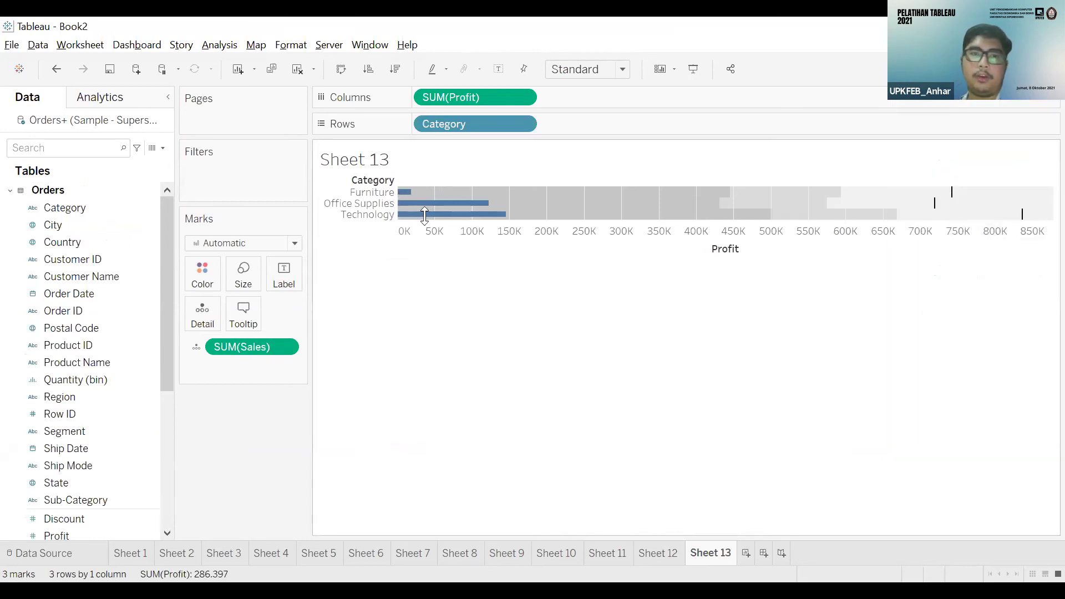
- Compare each category's profit bar with its average sales line and the 60% reference band
mouse_move(469, 203)
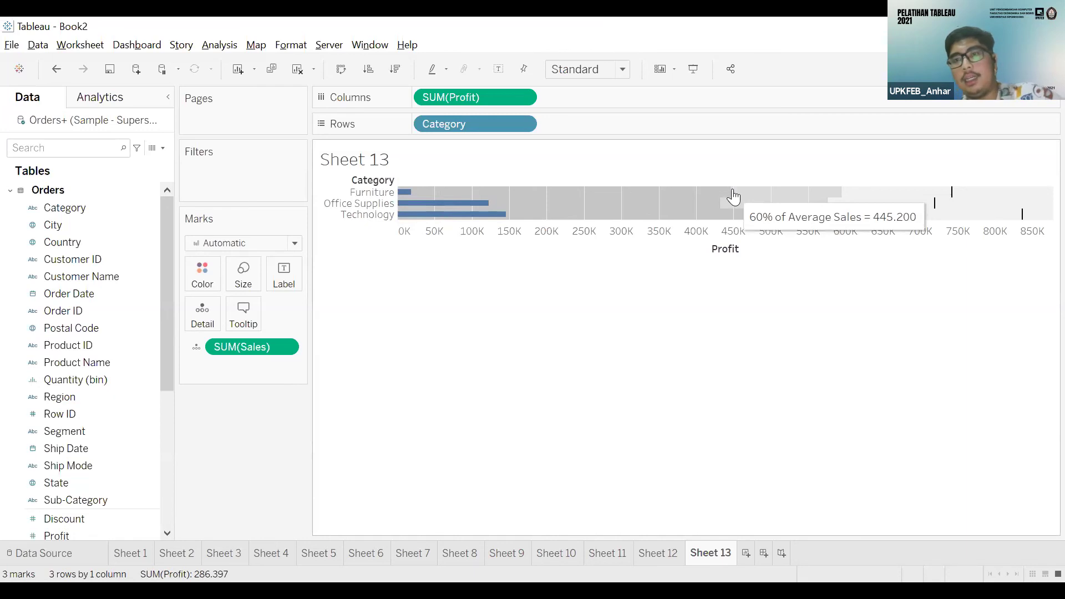
mouse_move(927, 206)
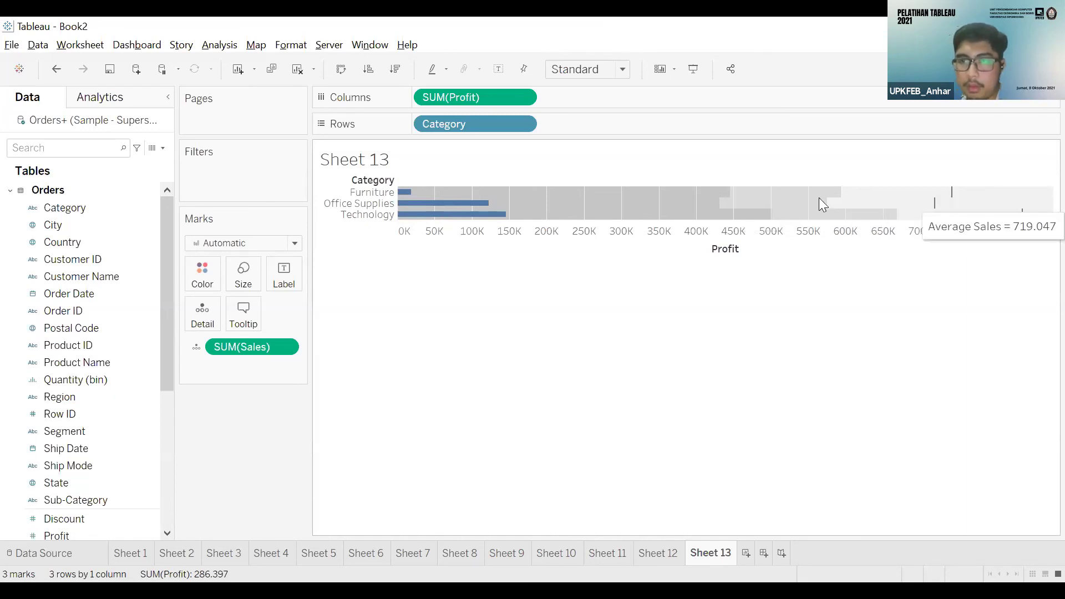
mouse_move(407, 199)
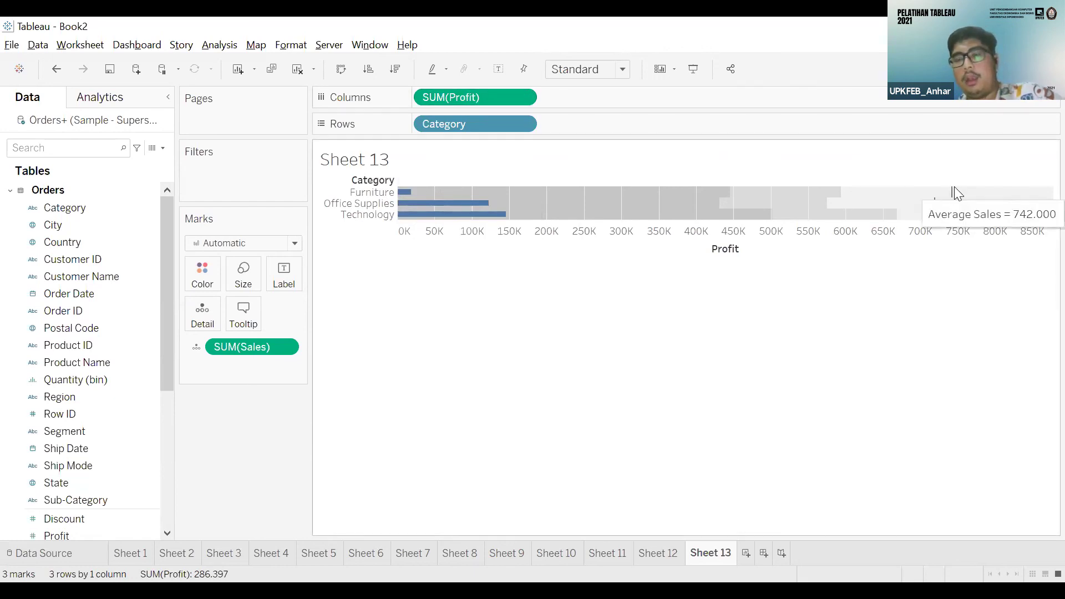
- Try aggregating the bullet graph's Sales measure as an average, and undo the change
right_click(280, 345)
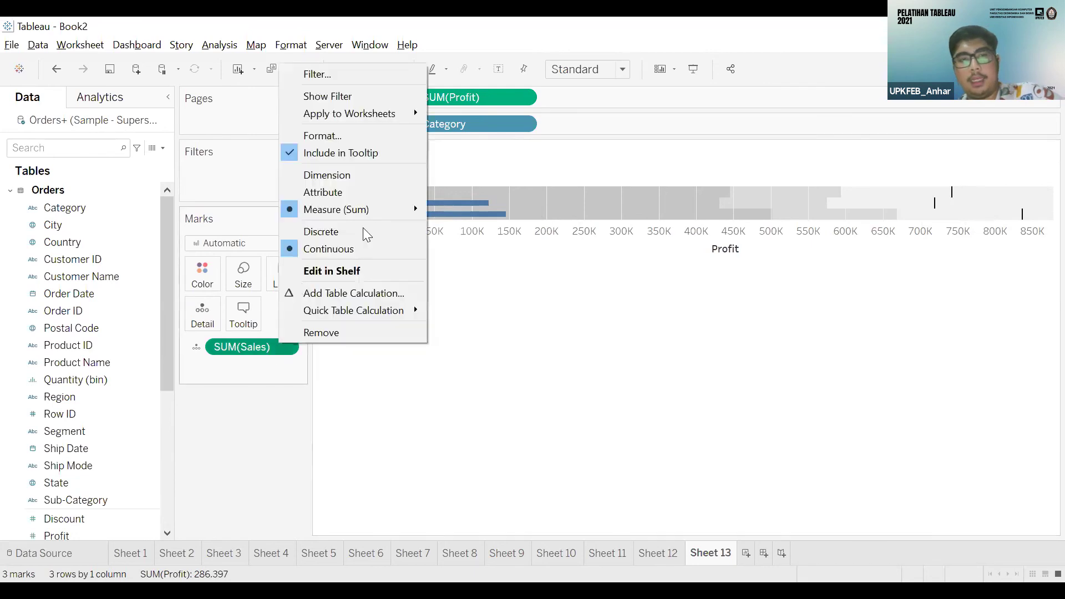
left_click(477, 232)
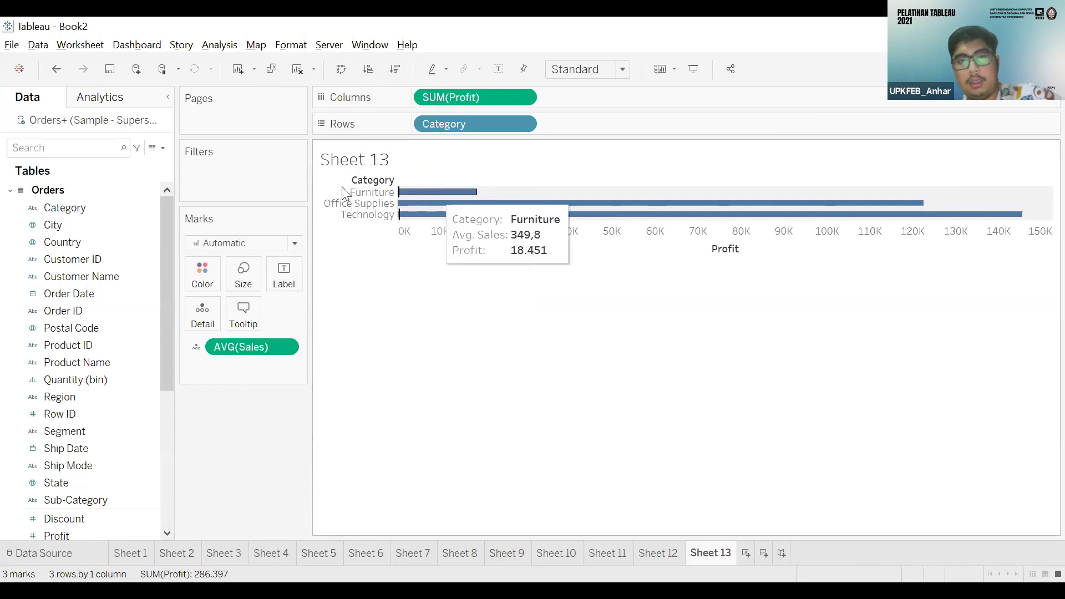
key("ctrl+z")
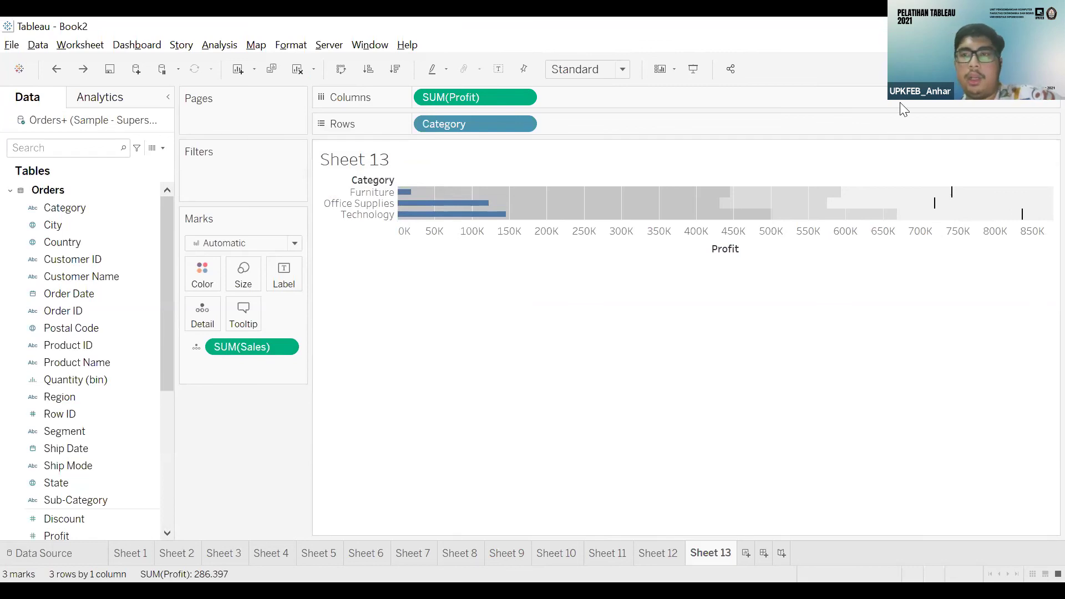
key("ctrl+1")
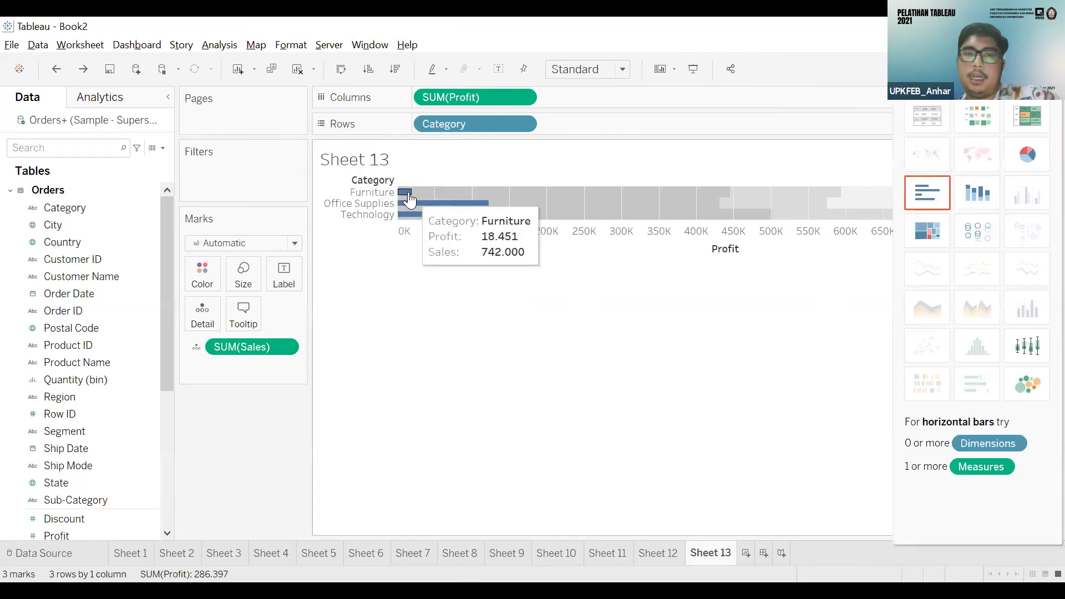
key("ctrl+1")
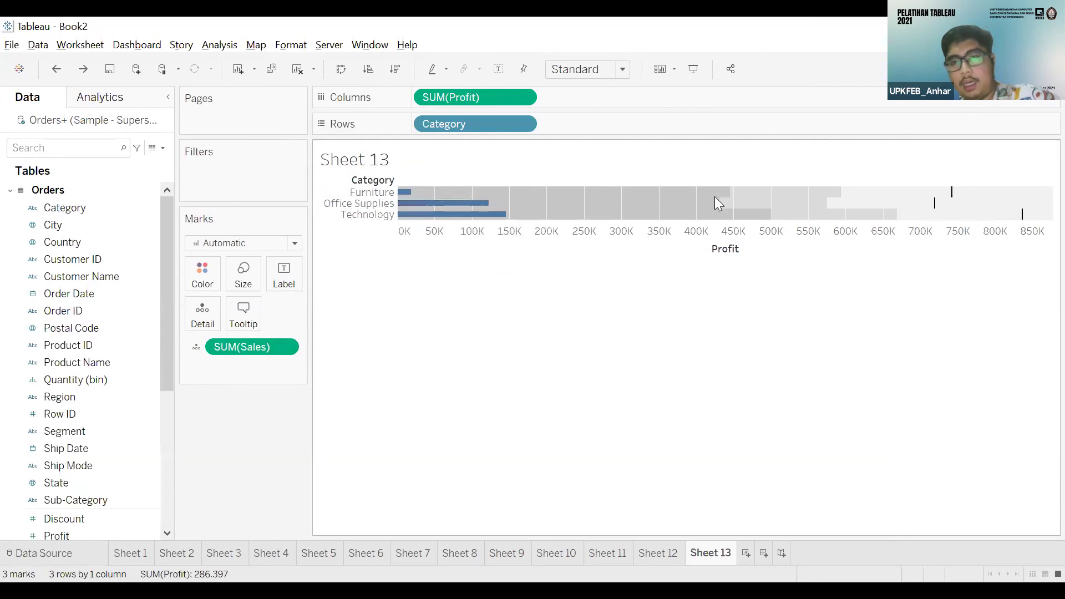
left_click(405, 192)
left_click(404, 231)
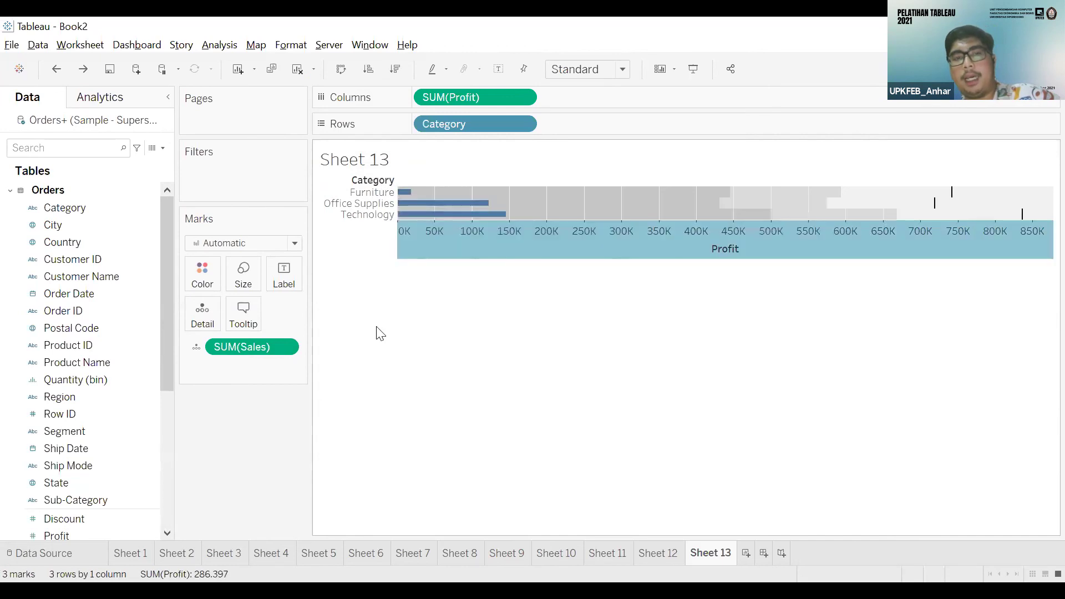
left_click(700, 261)
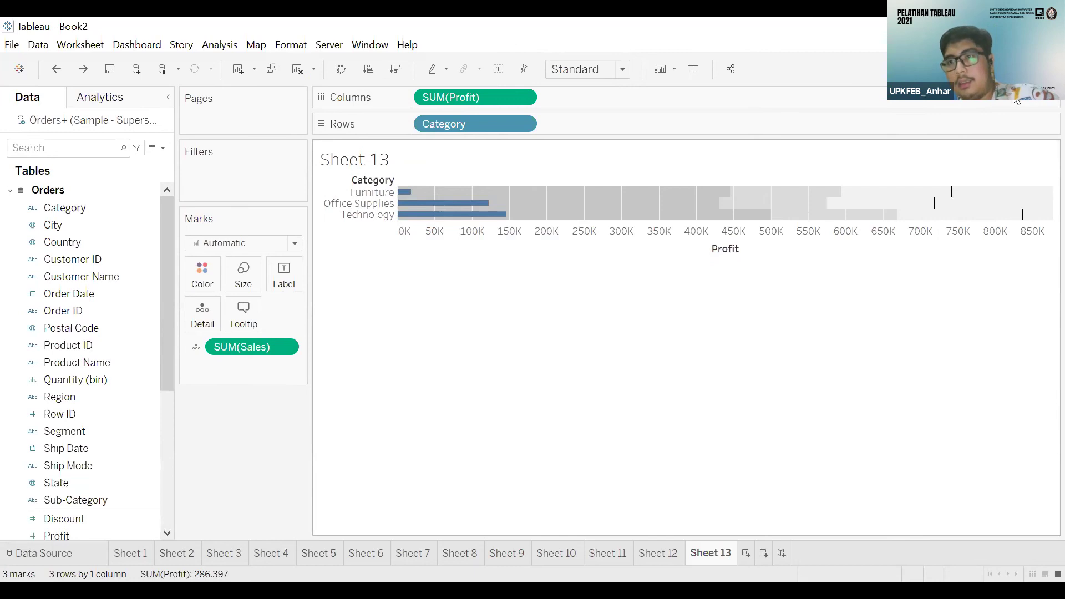
- Turn the bullet graph into packed bubbles by Category and size the bubbles by Sales instead of Profit
left_click(1037, 69)
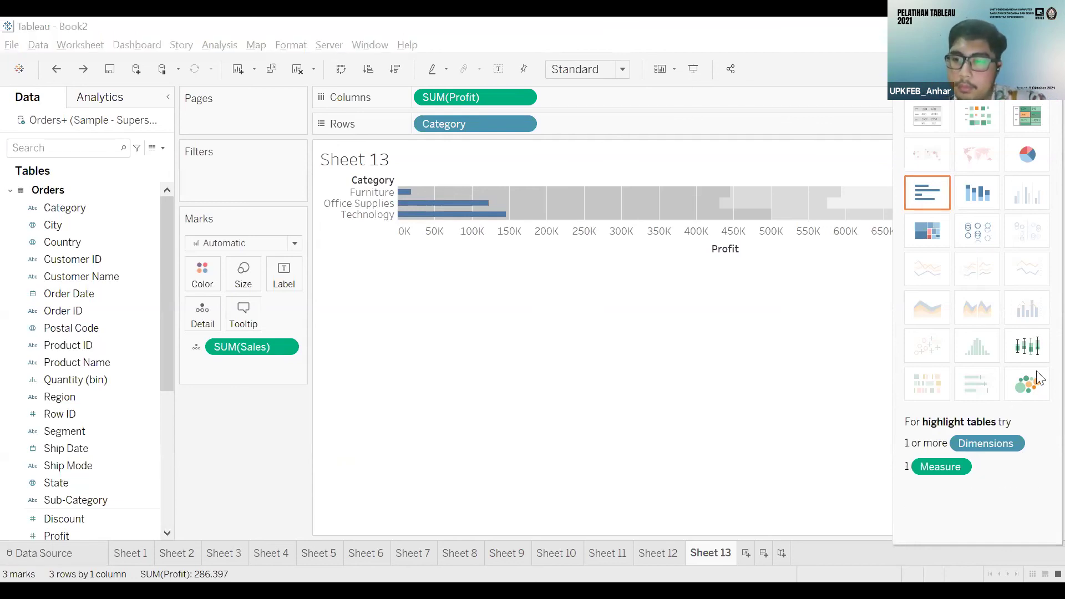
left_click(1020, 388)
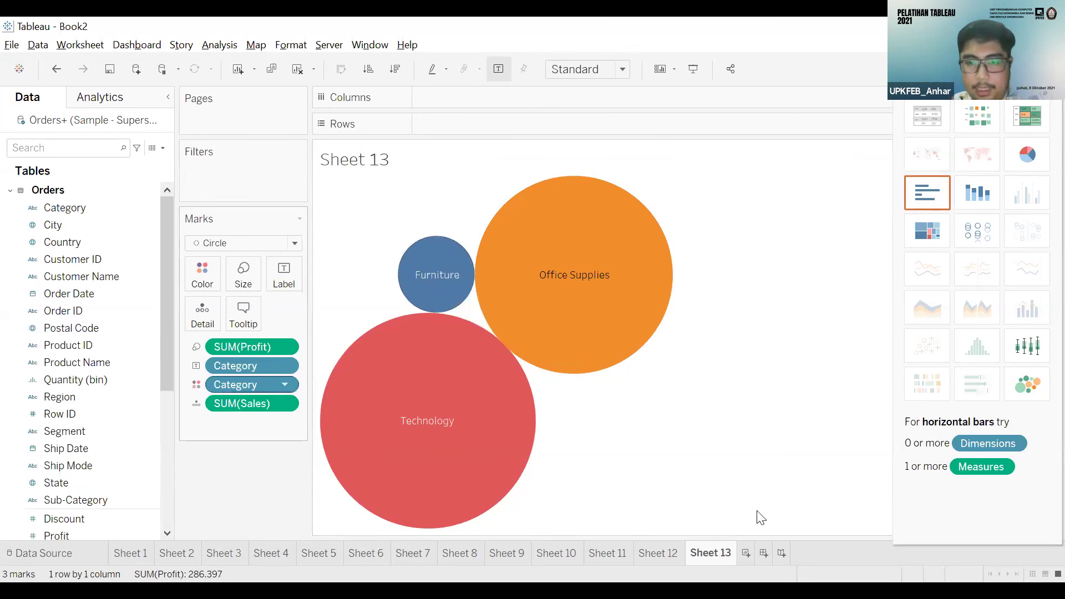
left_click(1027, 383)
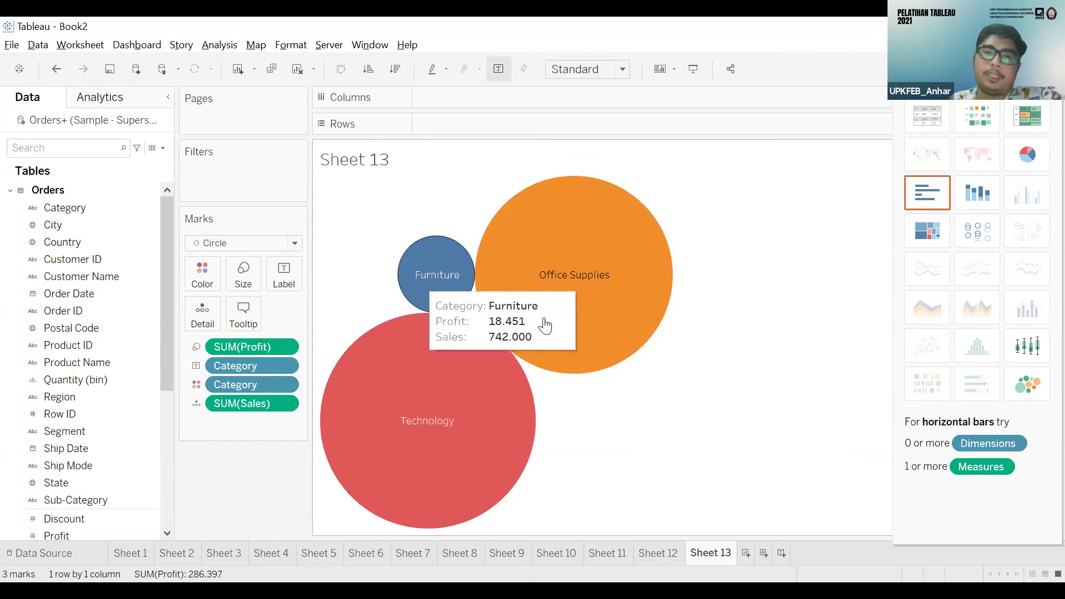
left_click(394, 400)
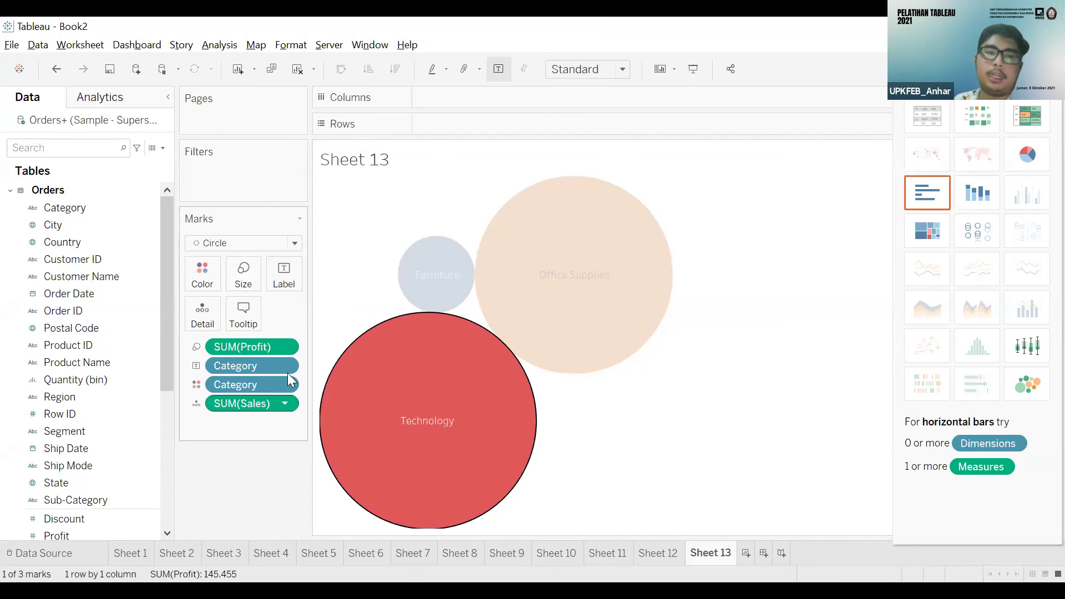
key("ctrl+z")
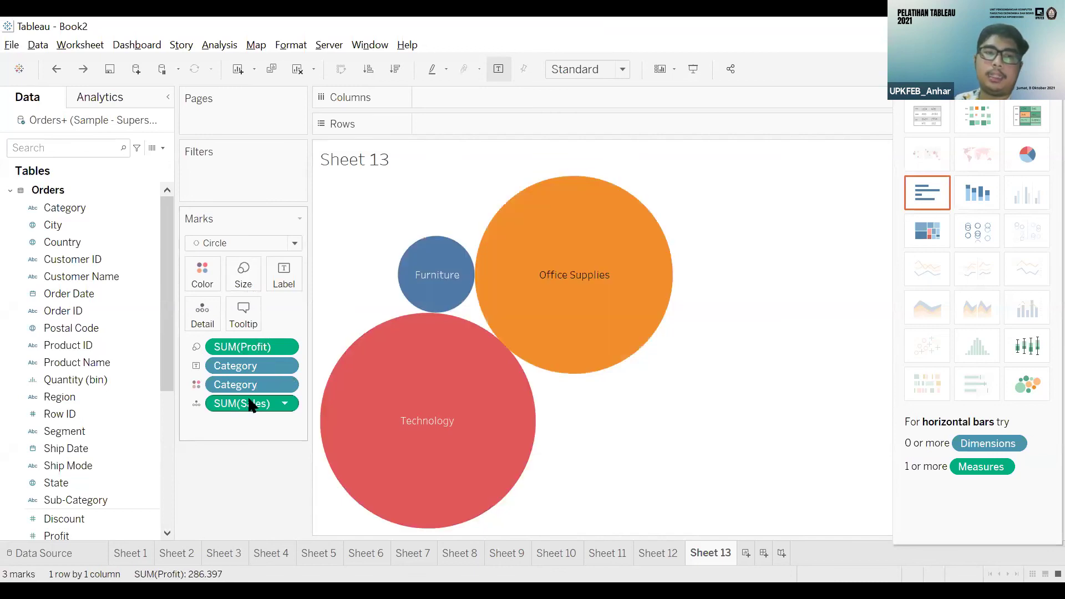
key("ctrl+z")
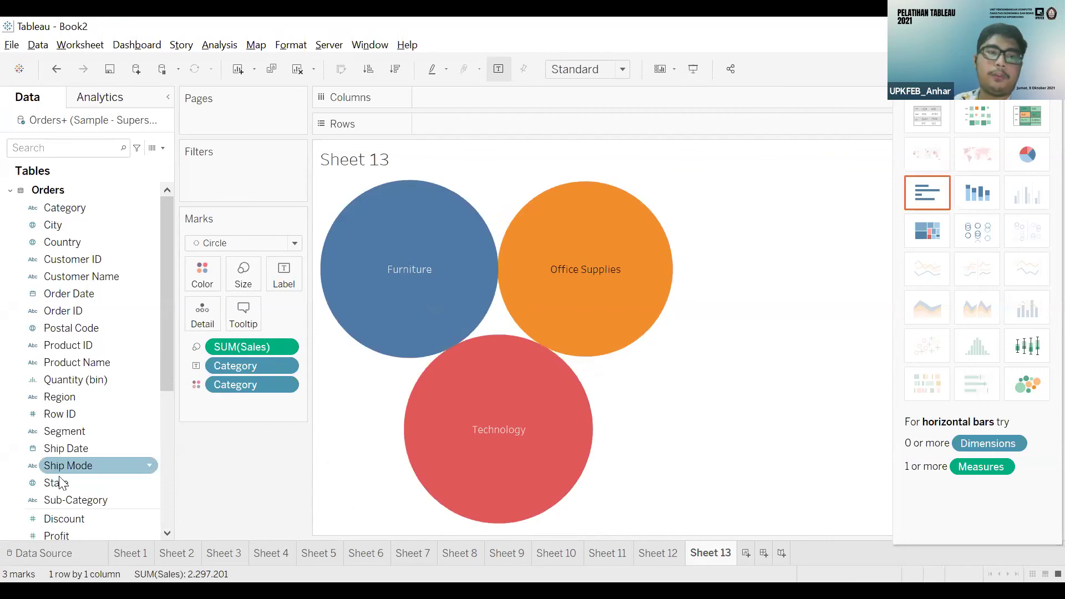
- Add Profit as a detail to the packed bubbles and check the category bubbles' Profit and Sales values
scroll(66, 421, "down", 3)
left_click(57, 381)
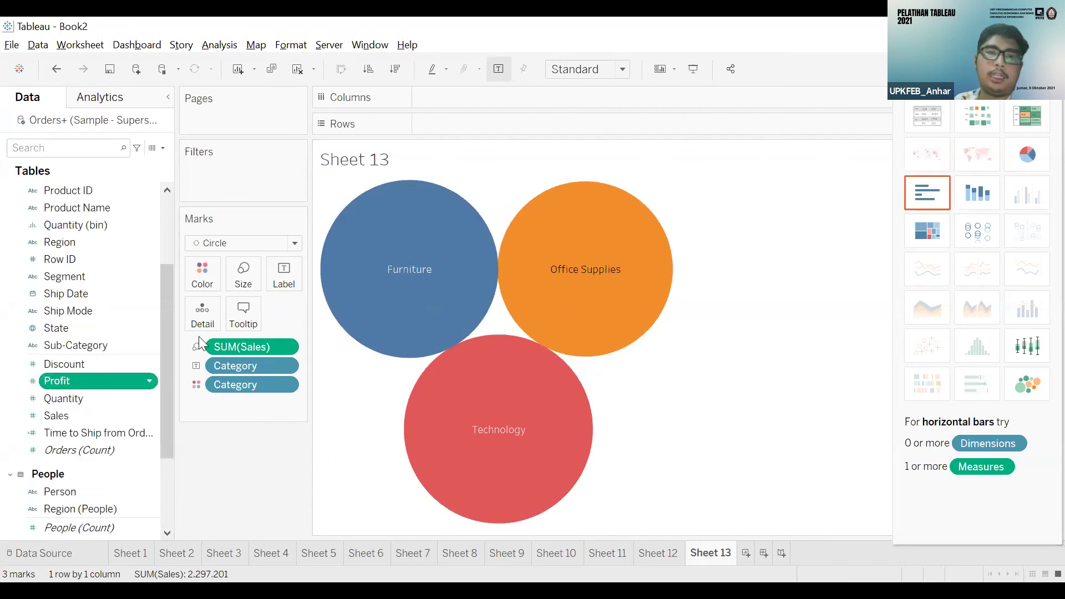
left_click(436, 222)
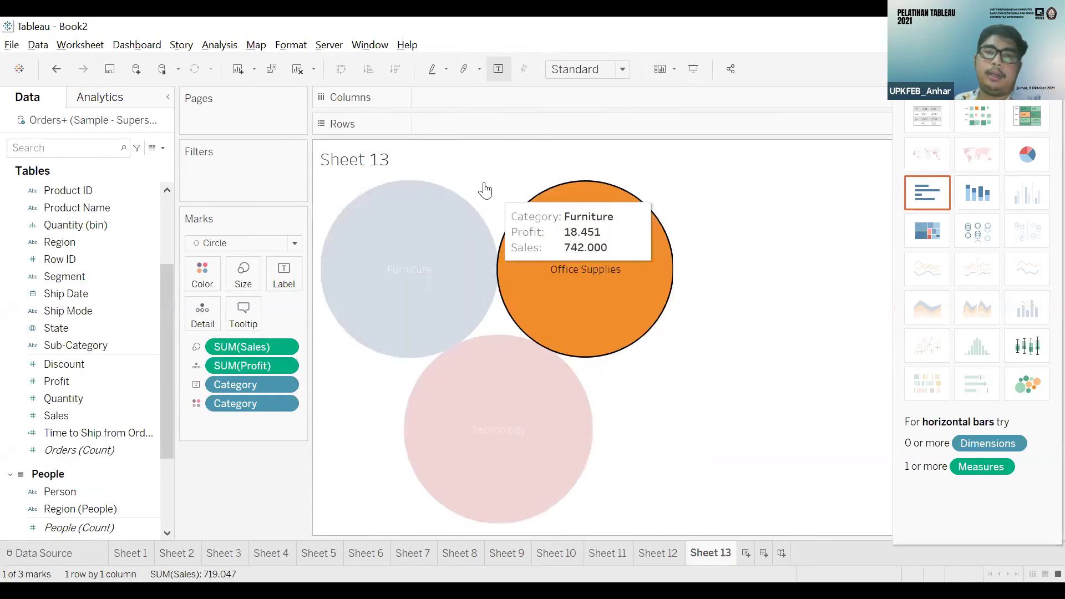
left_click(419, 278)
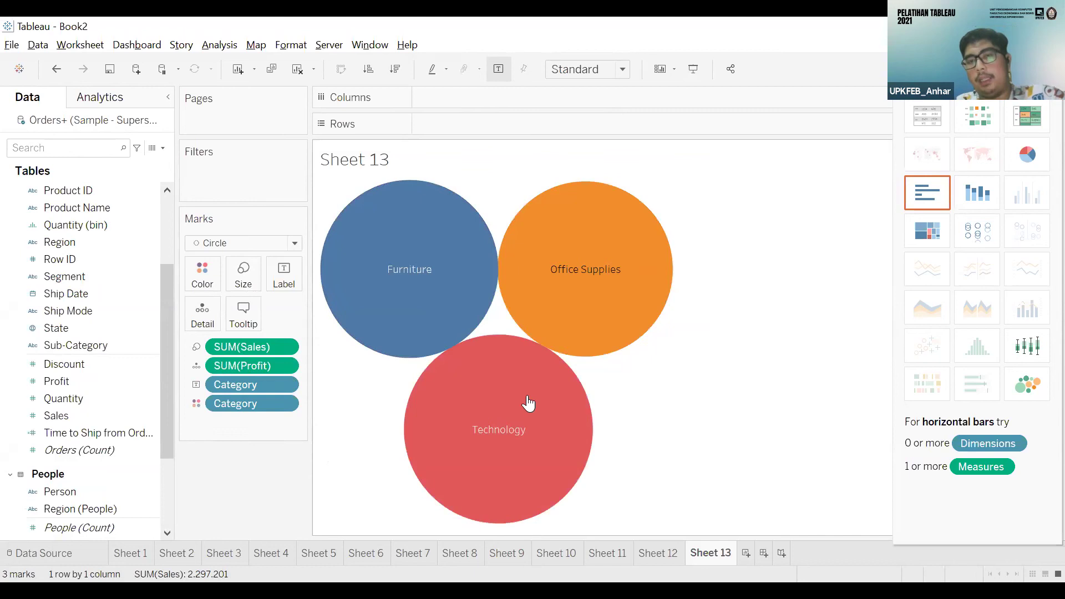
left_click(562, 361)
left_click(582, 302)
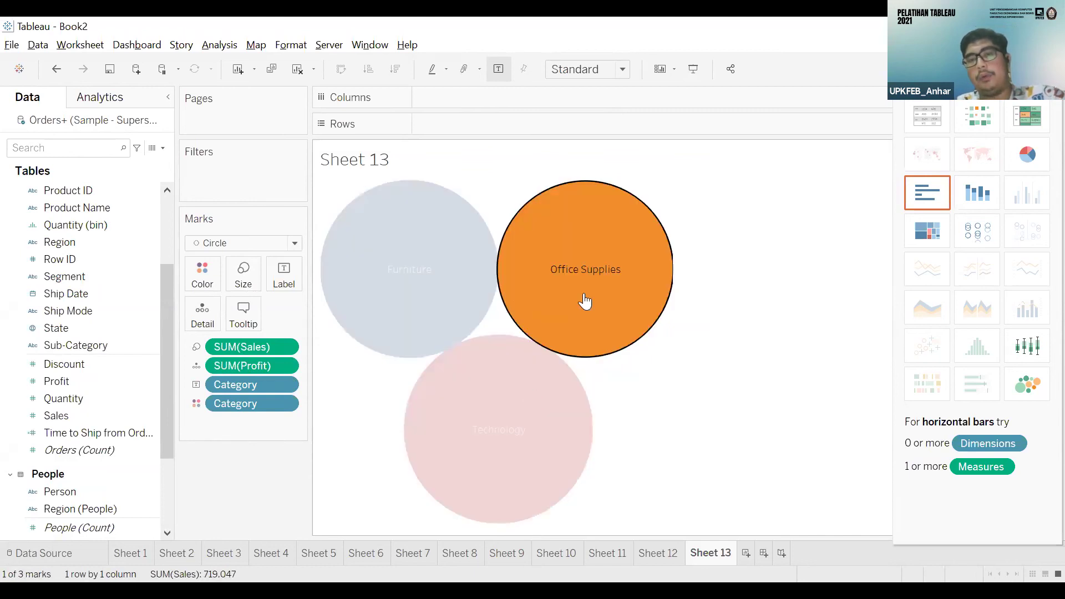
left_click(781, 265)
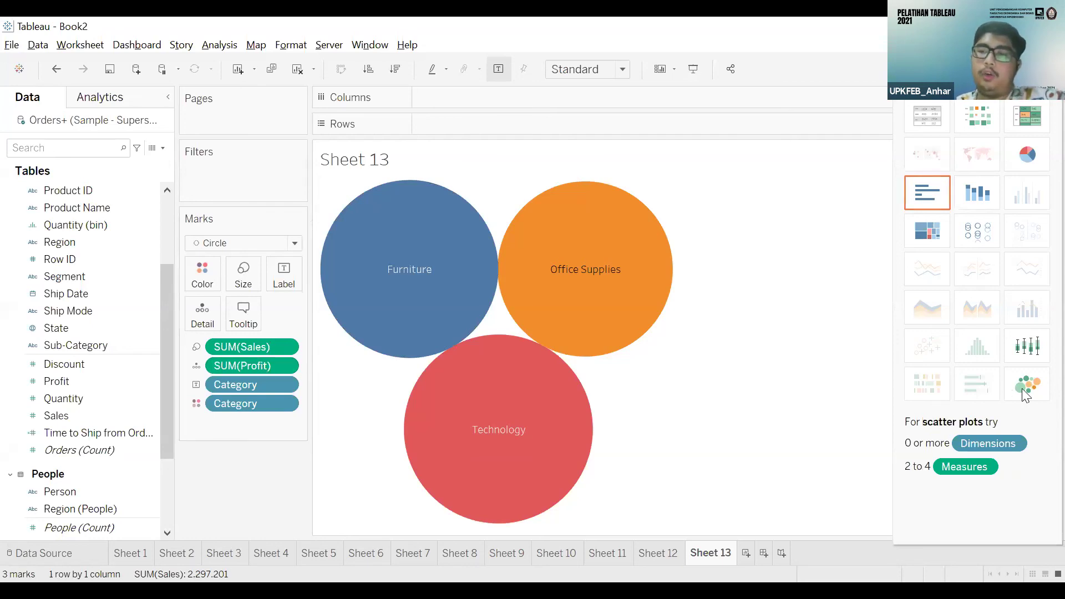
- Remove Profit from the packed bubbles' marks and check the Office Supplies bubble's details
right_click(280, 364)
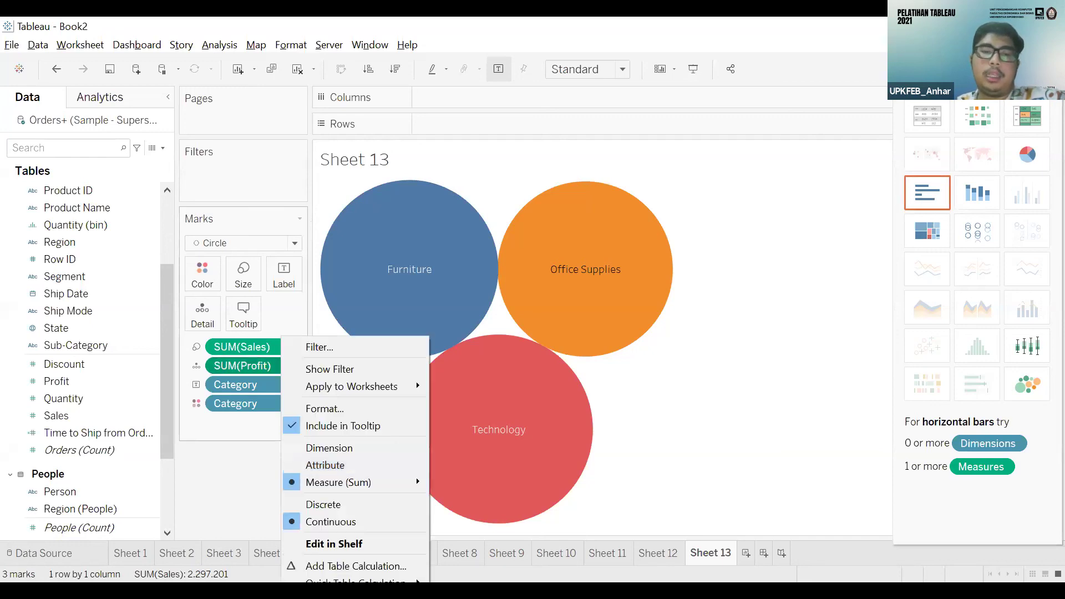
left_click_drag(214, 358, 583, 310)
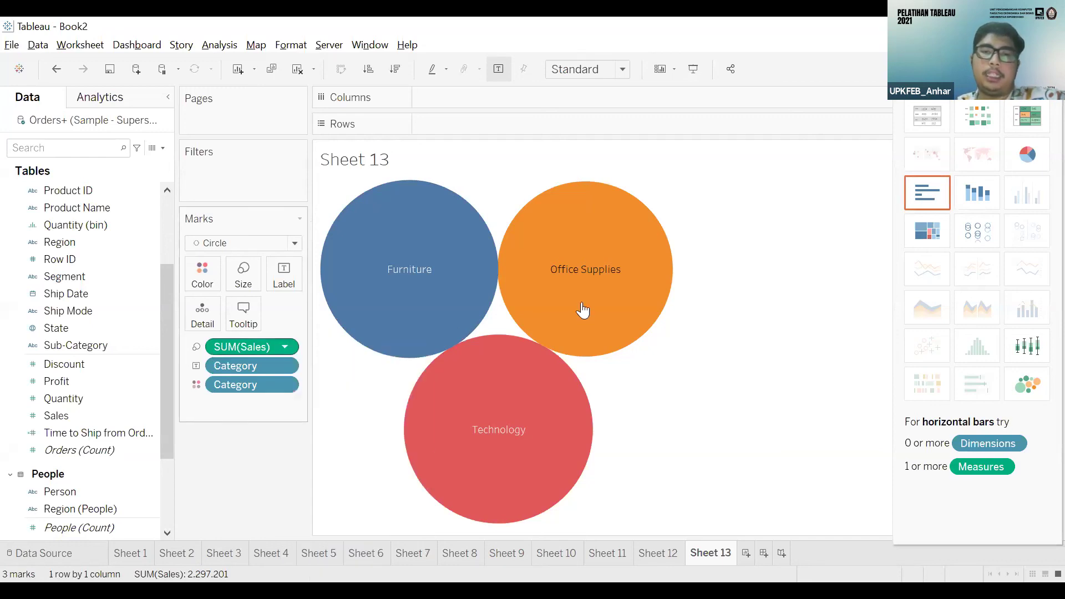
mouse_move(596, 301)
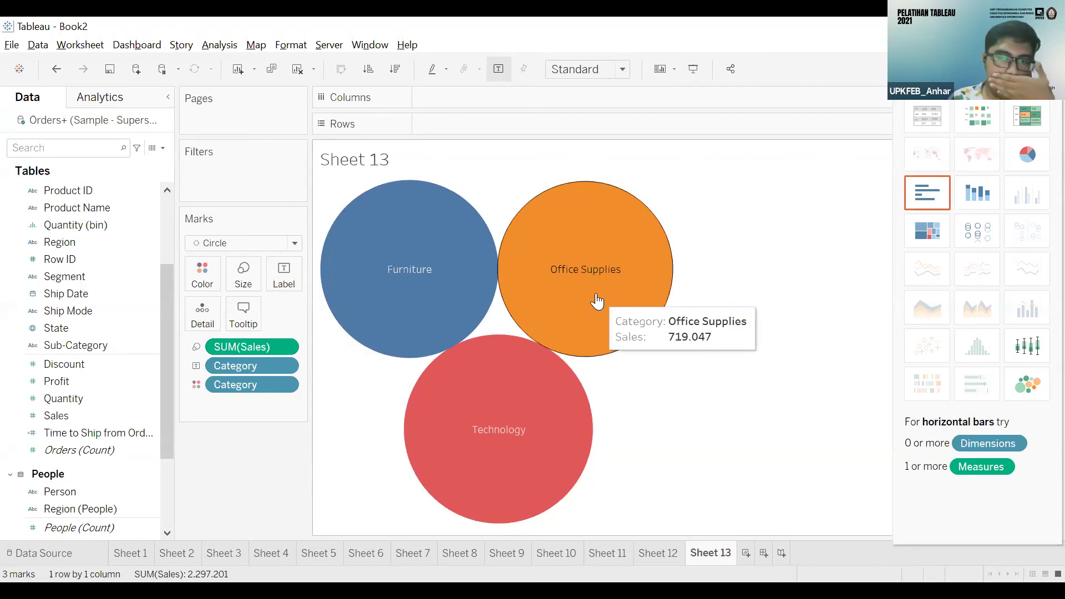
left_click(613, 300)
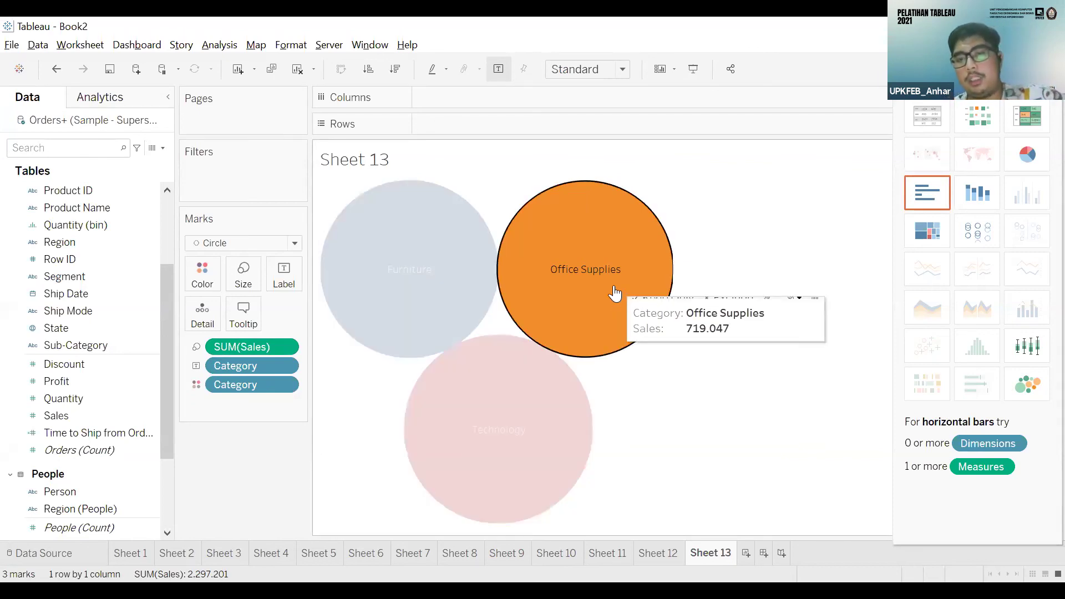
left_click(576, 153)
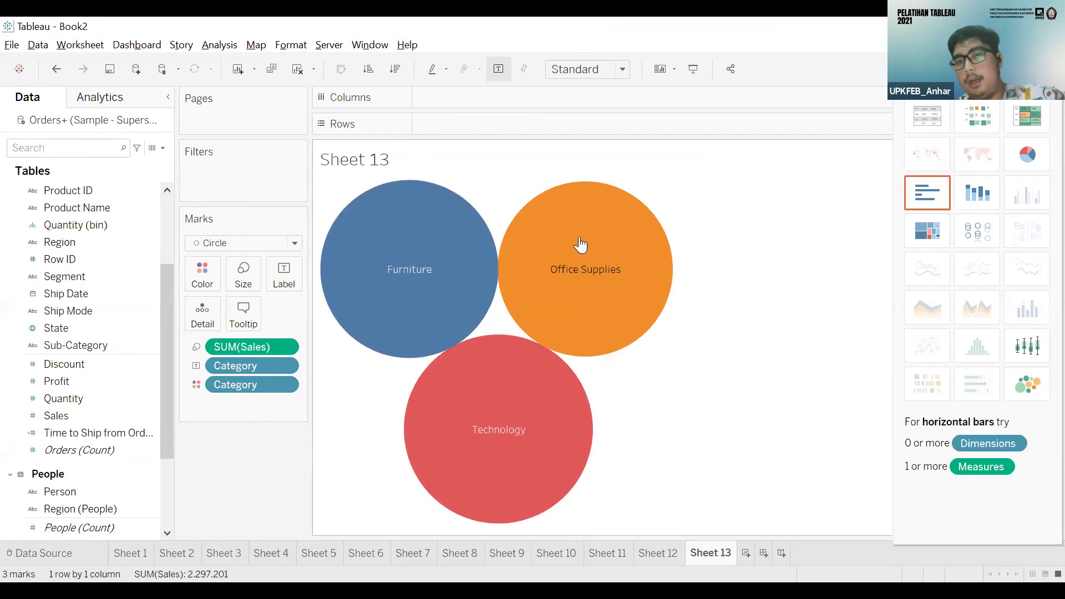
mouse_move(594, 236)
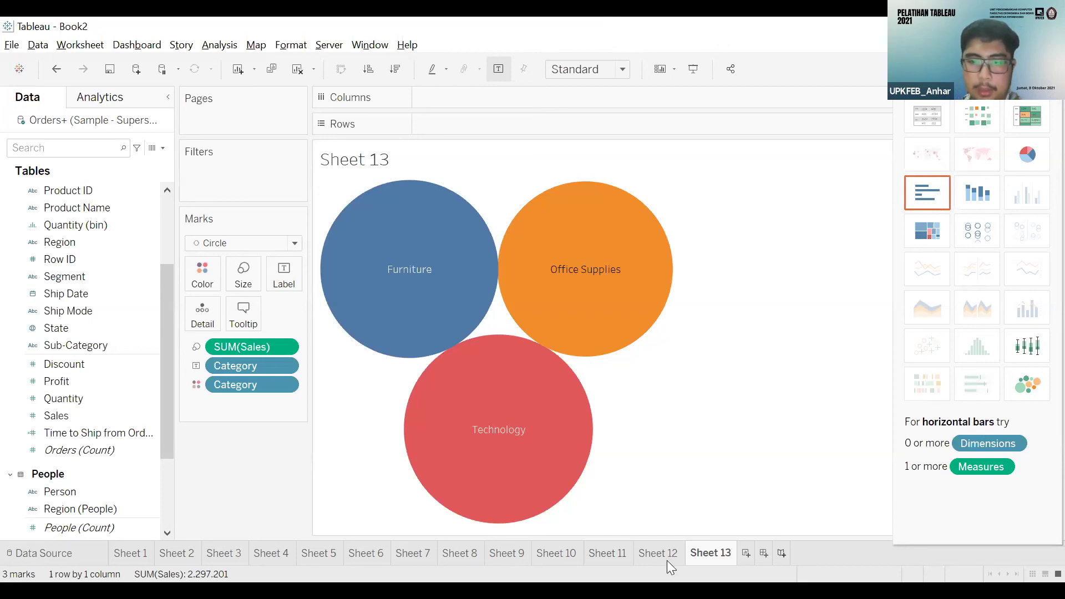
- Create a new dashboard and place the Sheet 4 sales map on its empty canvas
left_click(763, 553)
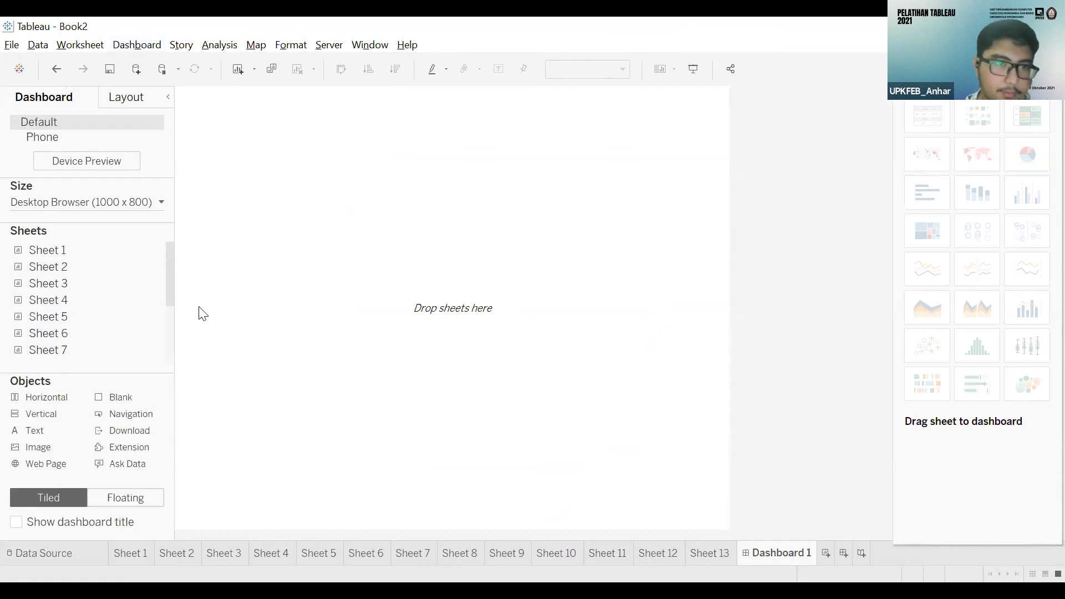
scroll(169, 306, "down", 3)
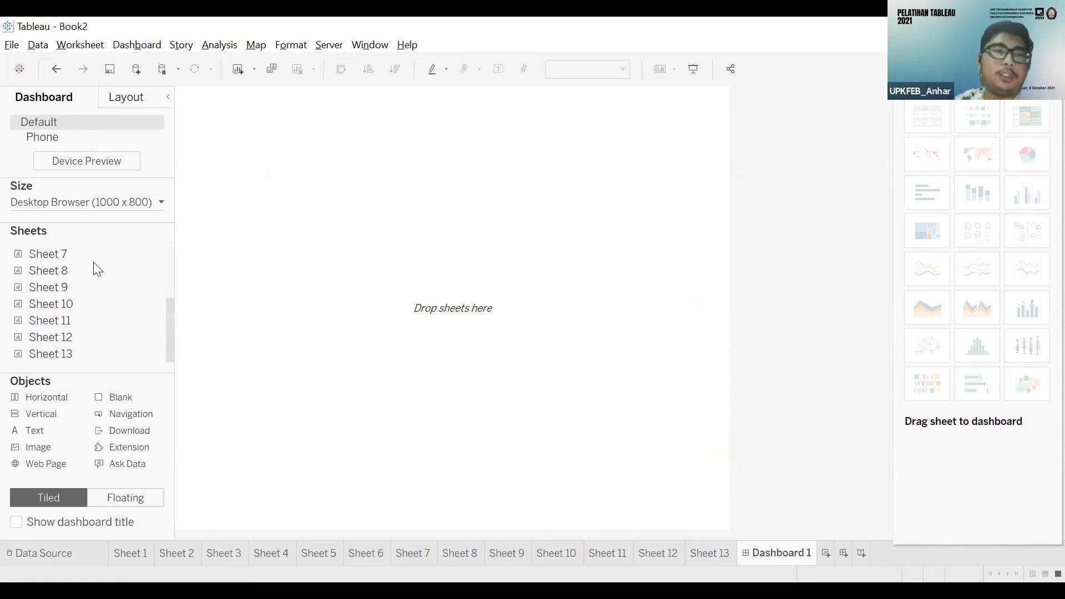
scroll(96, 255, "up", 3)
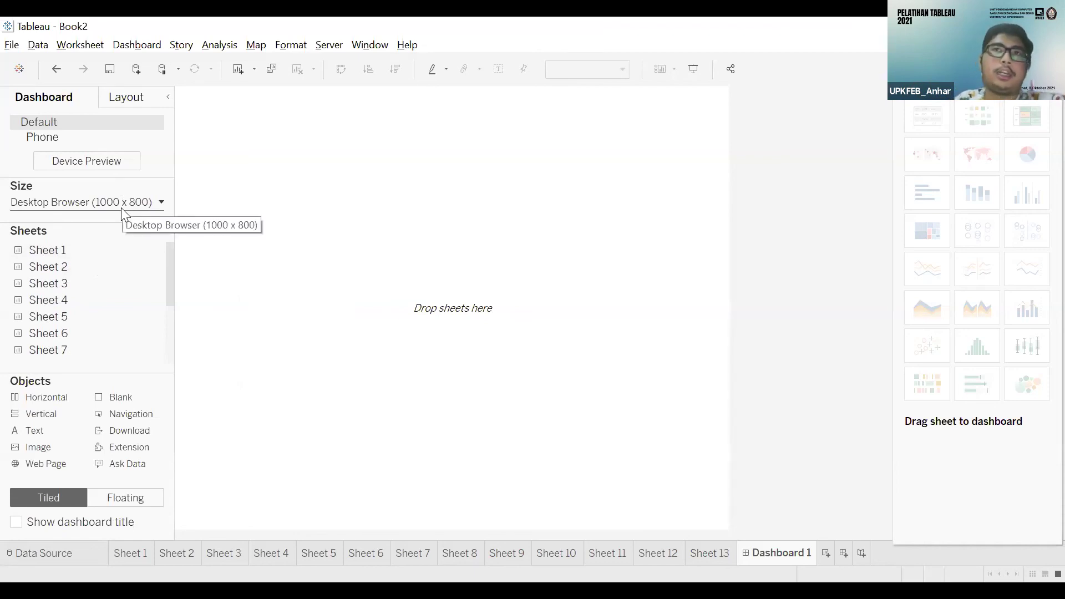
mouse_move(67, 270)
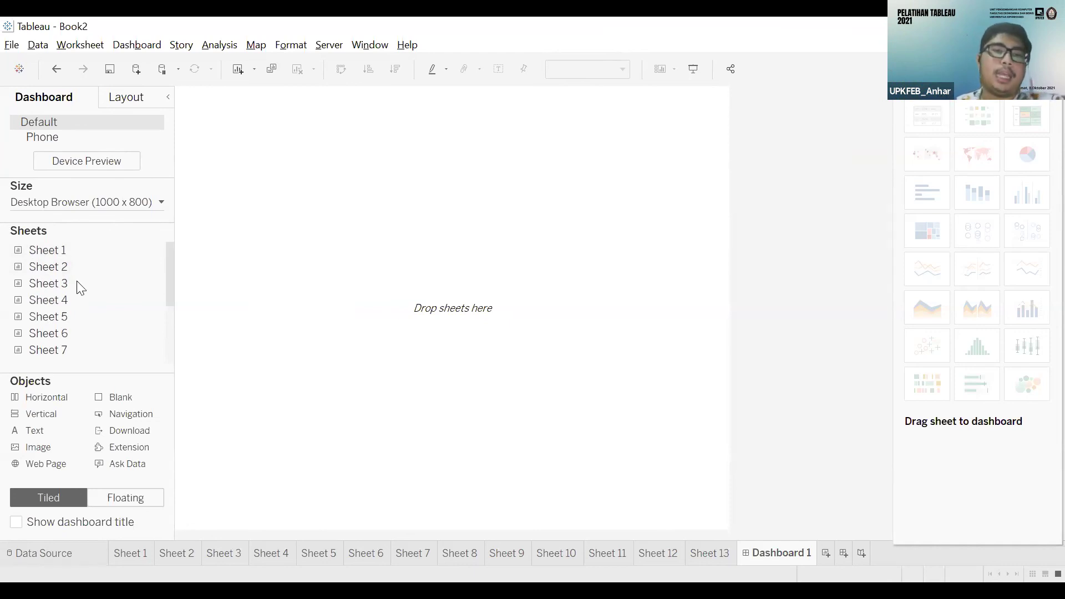
mouse_move(67, 299)
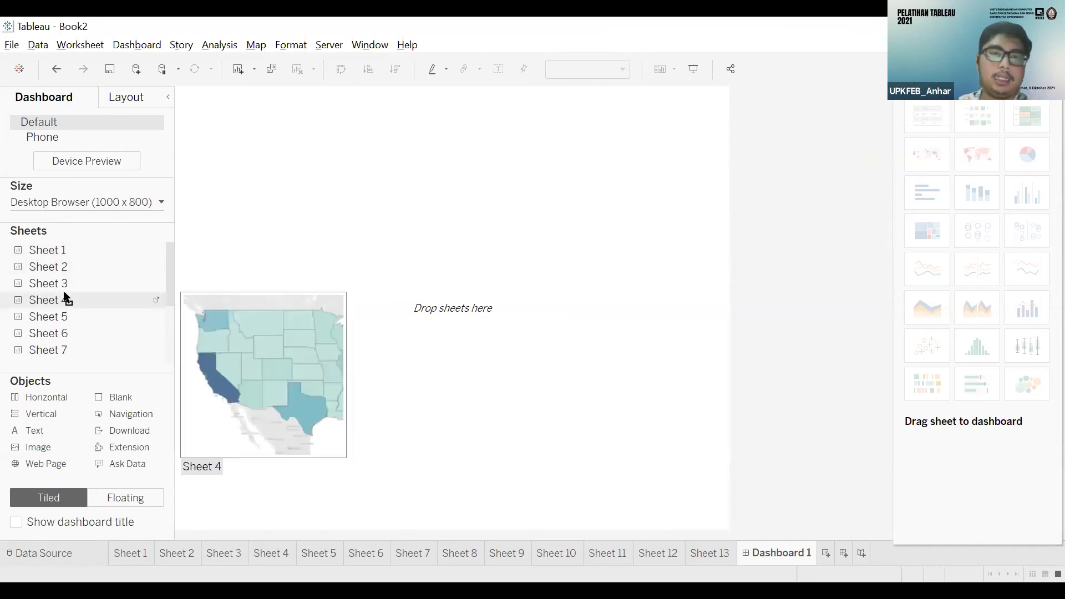
left_click_drag(63, 299, 377, 181)
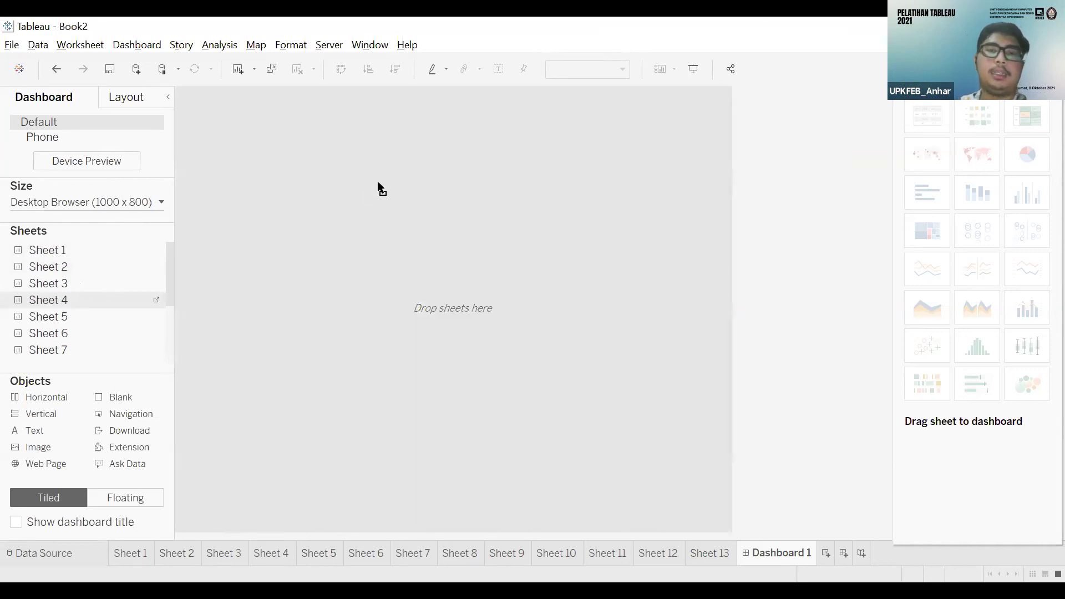
left_click_drag(63, 298, 59, 304)
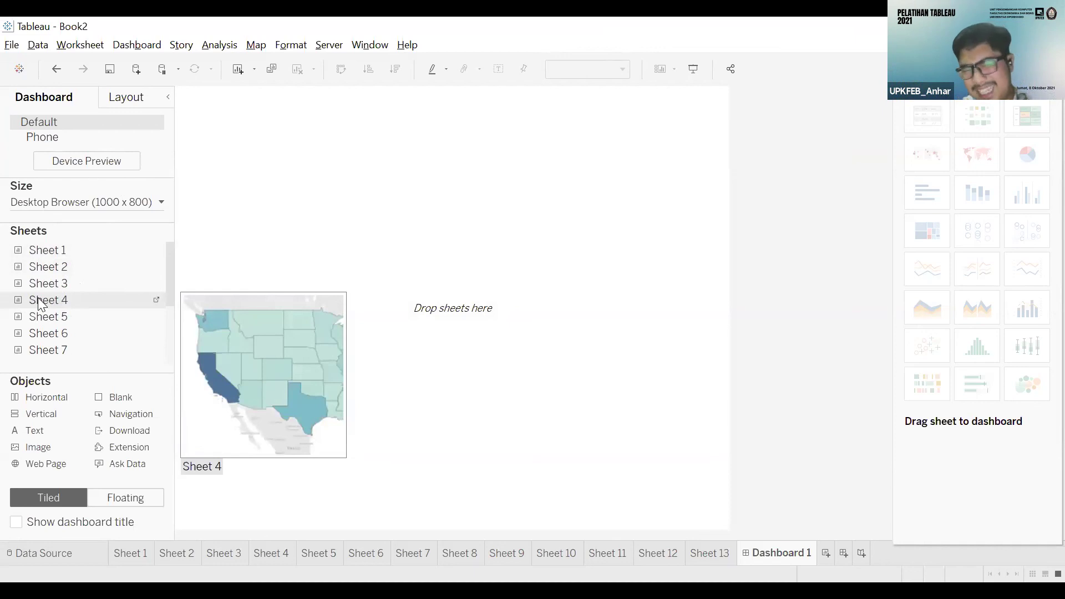
left_click_drag(40, 304, 365, 228)
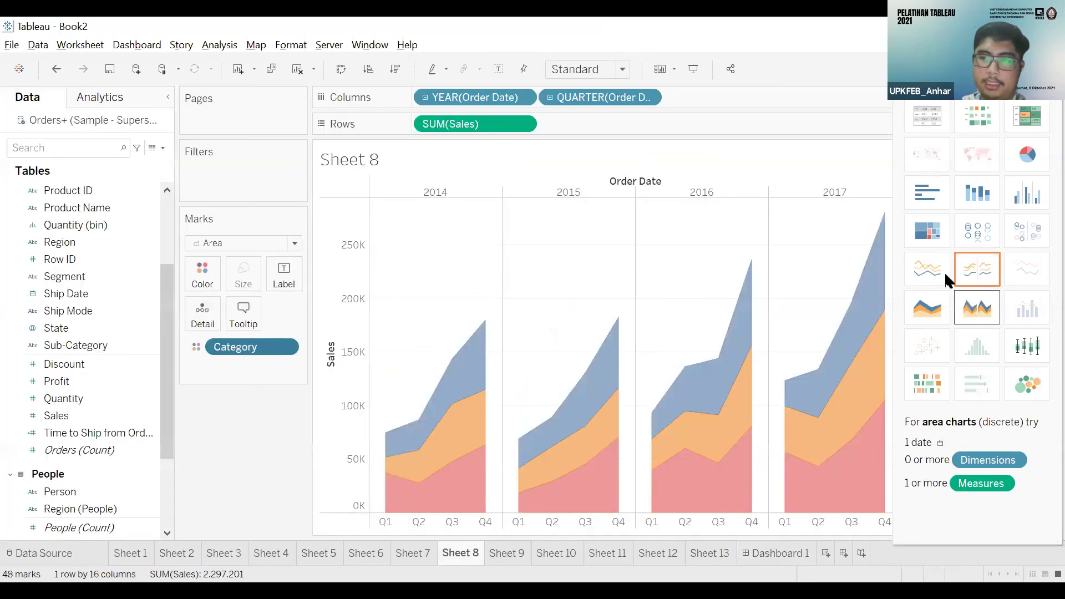
- Turn Sheet 8 into a continuous area chart and add it to the dashboard below the Sheet 4 map
left_click(944, 273)
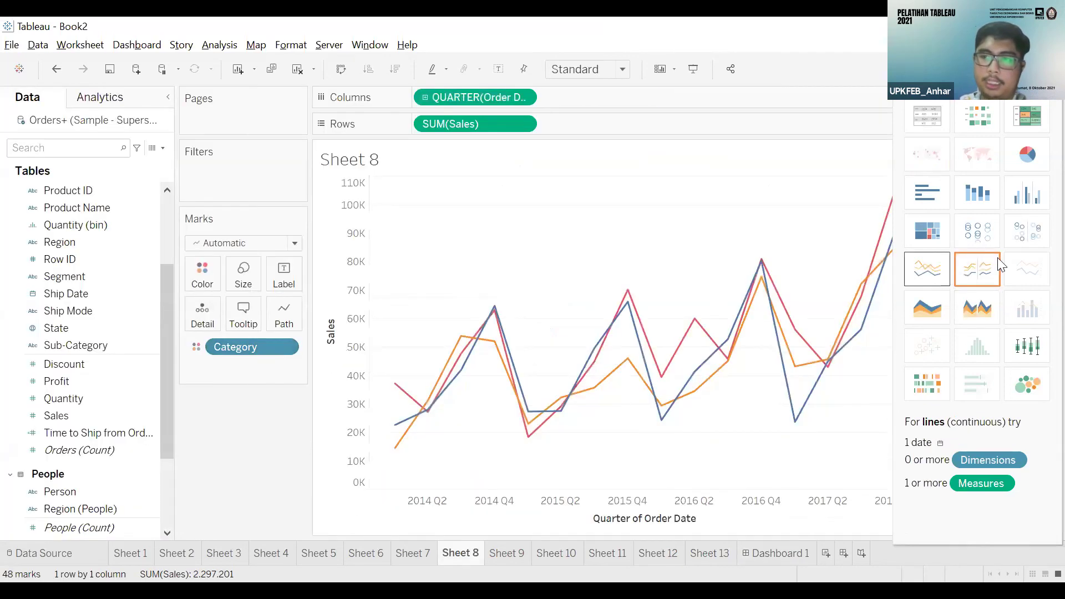
left_click(937, 312)
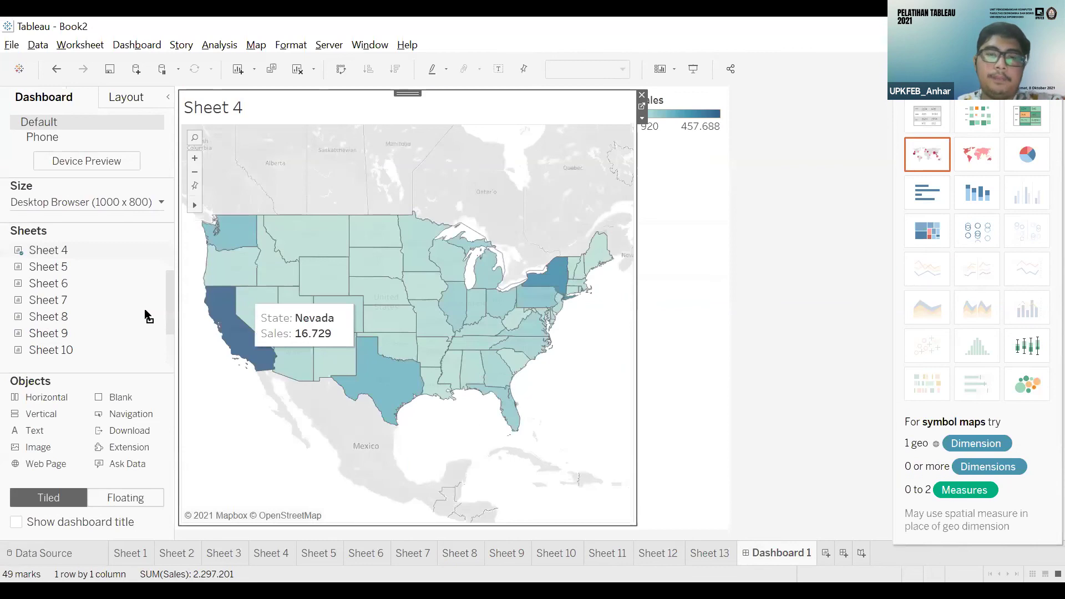
left_click_drag(144, 315, 614, 238)
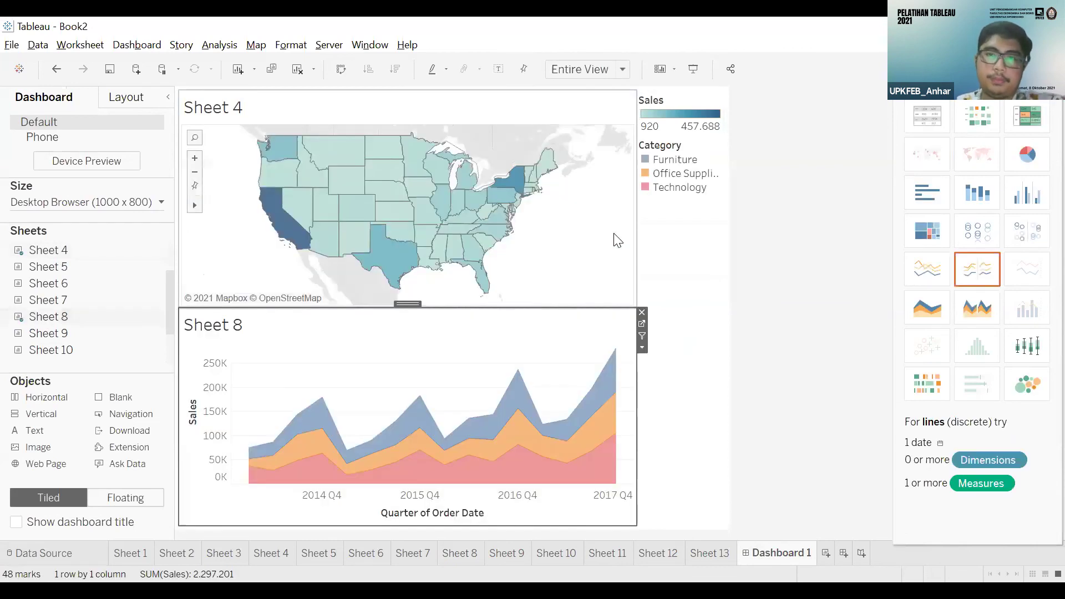
- Try the Sheet 5 pie chart beside the Sheet 4 map on the dashboard, and remove it again
left_click(789, 280)
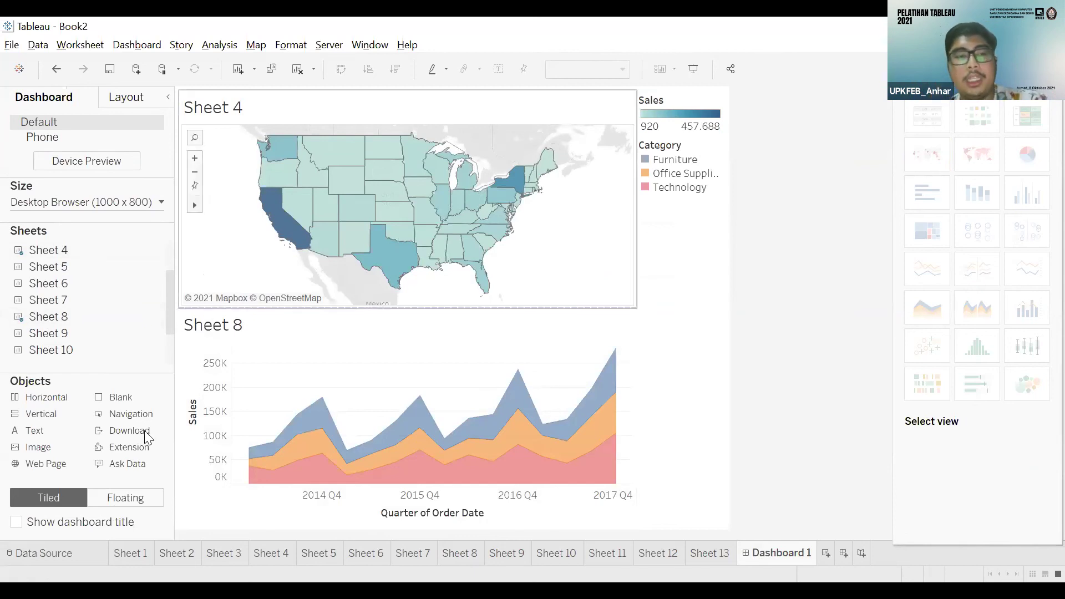
mouse_move(46, 273)
left_mouse_down()
mouse_move(625, 277)
mouse_move(622, 441)
mouse_move(695, 320)
mouse_move(641, 294)
mouse_move(293, 236)
left_mouse_up()
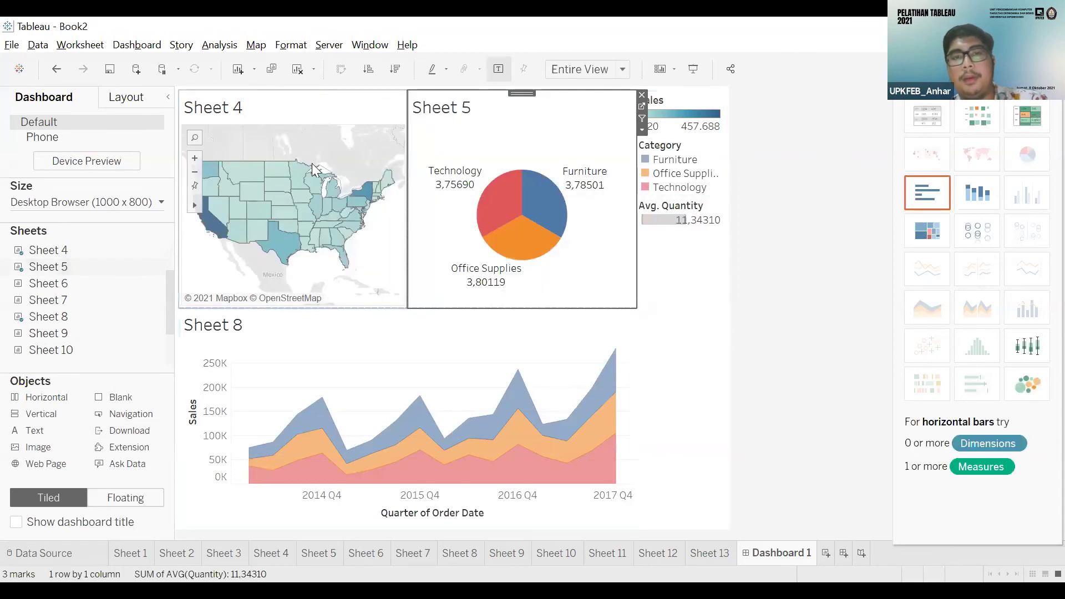
left_click(642, 95)
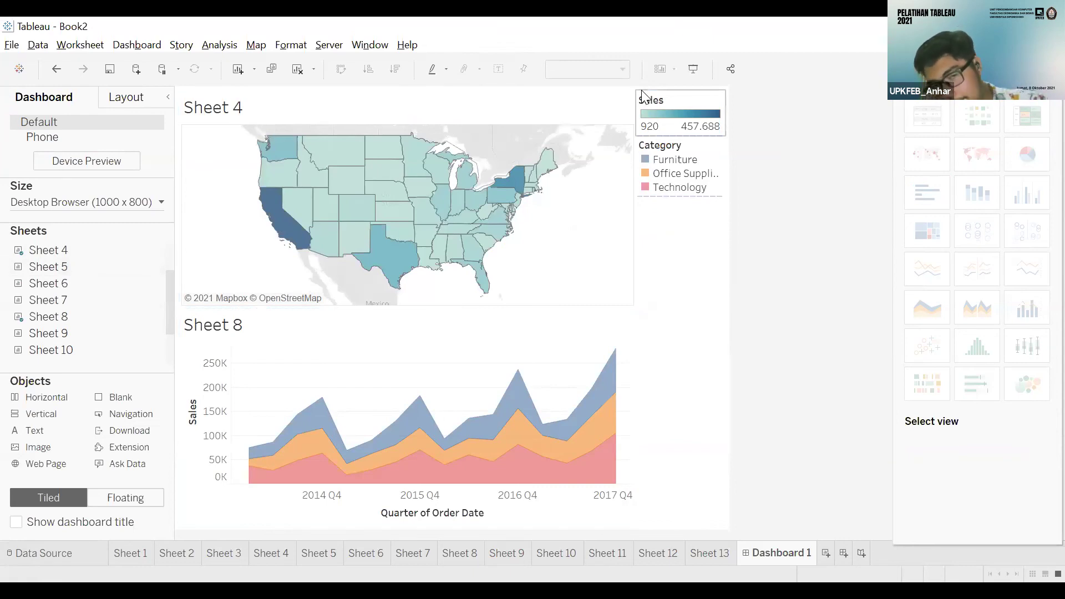
mouse_move(594, 197)
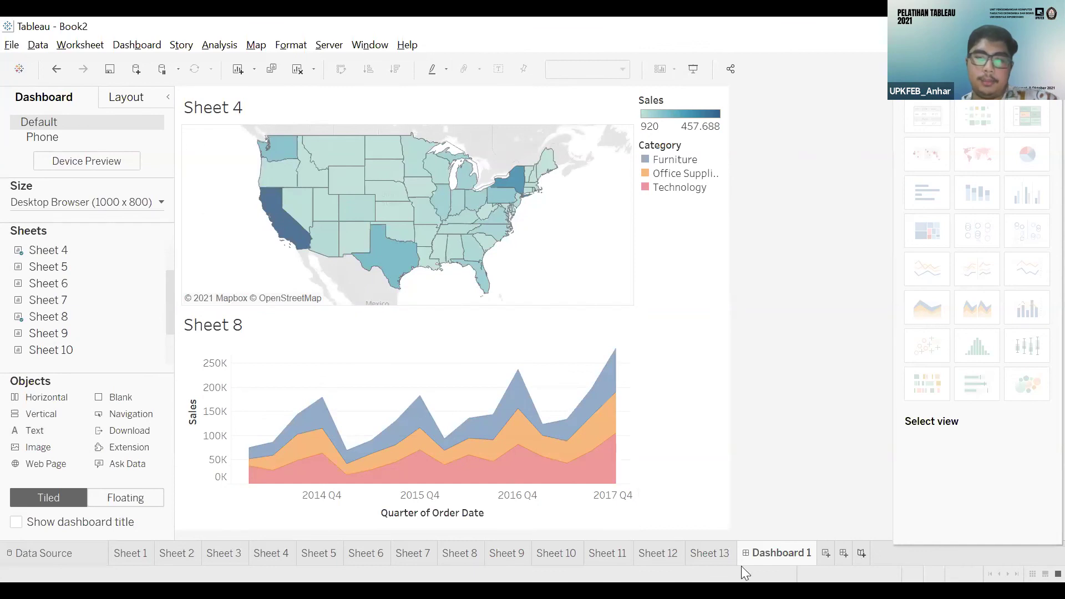
- Create a new story in the workbook and return to Dashboard 1
left_click(861, 553)
key("ctrl+shift+Tab")
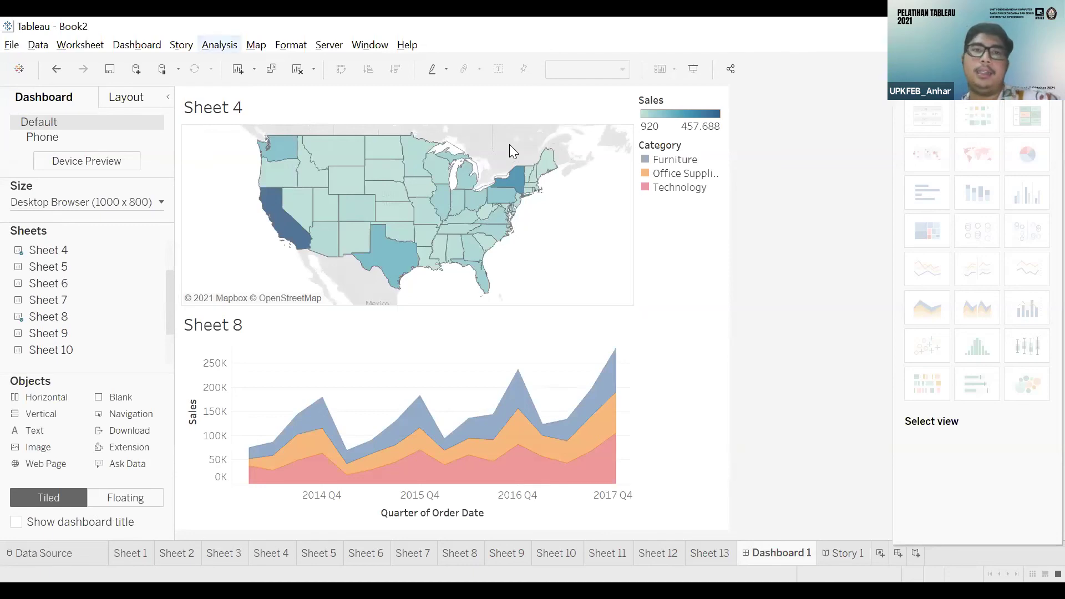
- Check the Sales details of Kansas and Colorado on the Sheet 4 map and look through the dashboard commands
mouse_move(397, 209)
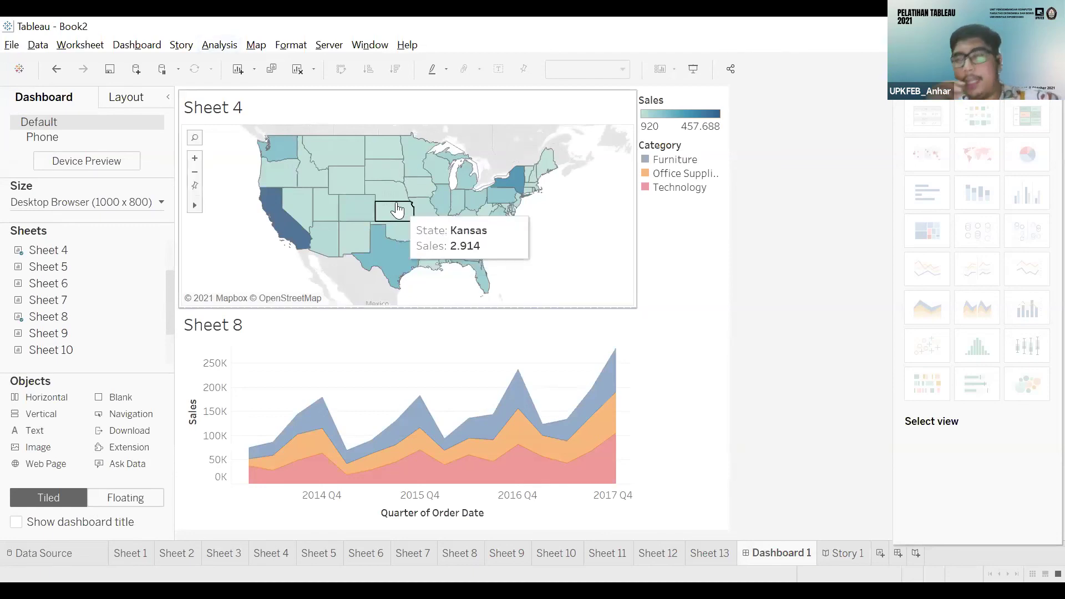
left_click(397, 210)
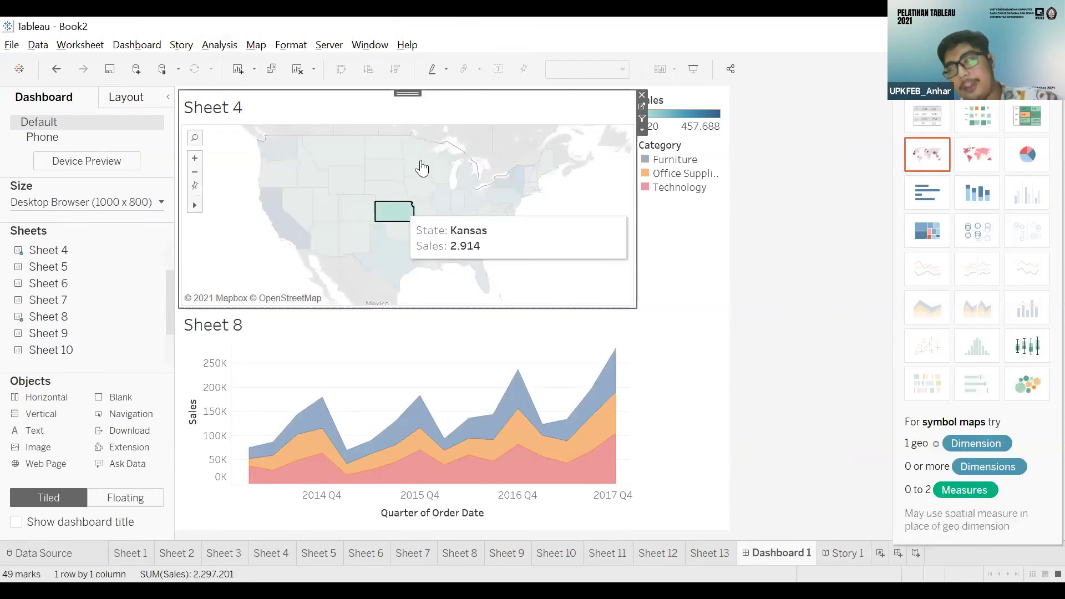
left_click(488, 116)
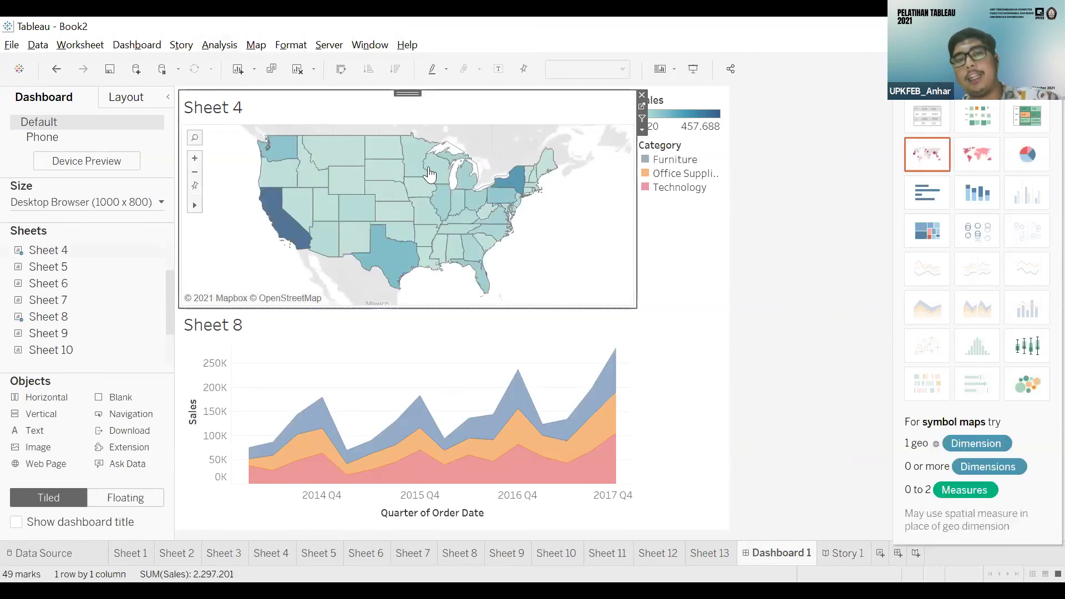
left_click(353, 216)
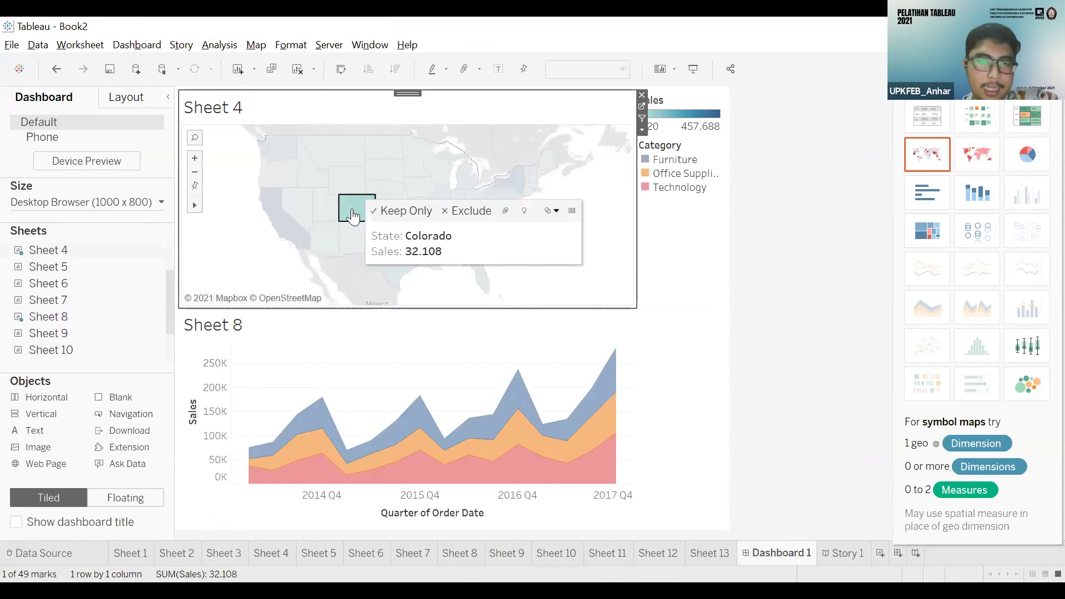
left_click(339, 60)
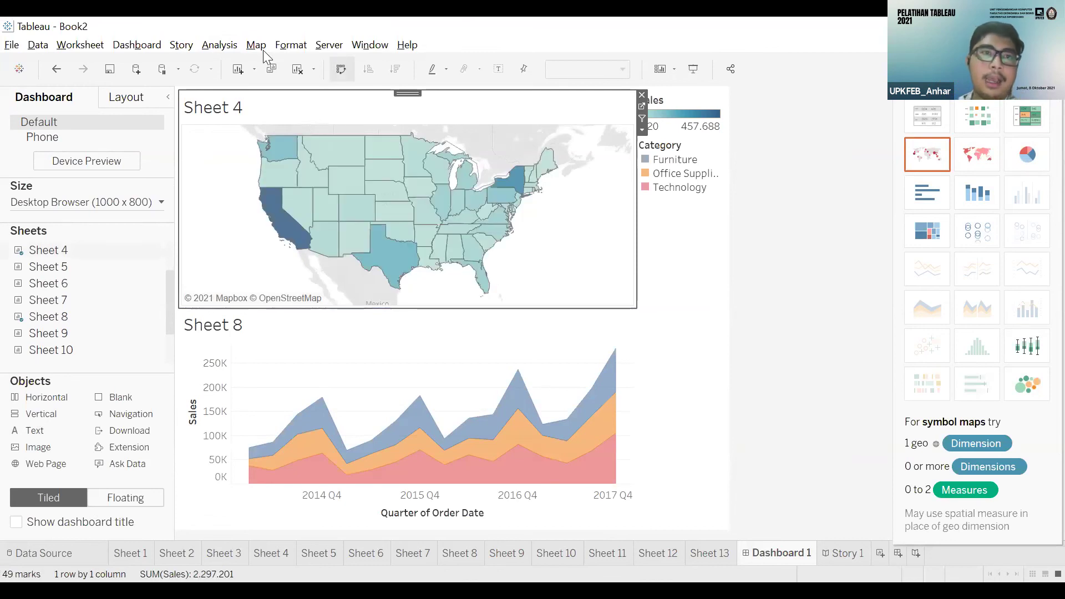
left_click(138, 46)
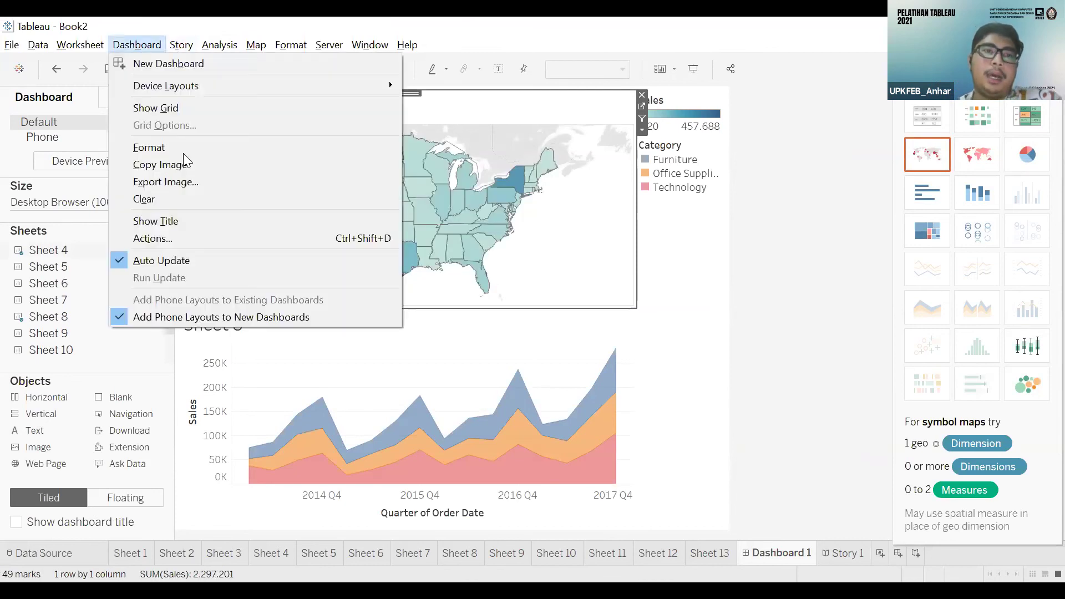
left_click(536, 78)
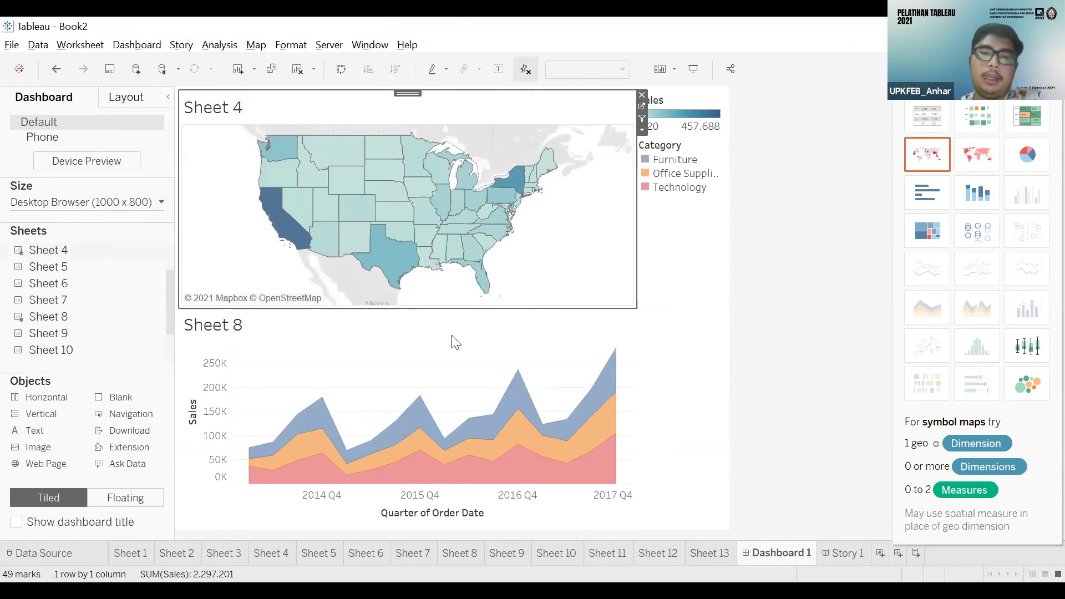
- Add Sales as labels on the Sheet 8 area chart and return to Dashboard 1
mouse_move(333, 419)
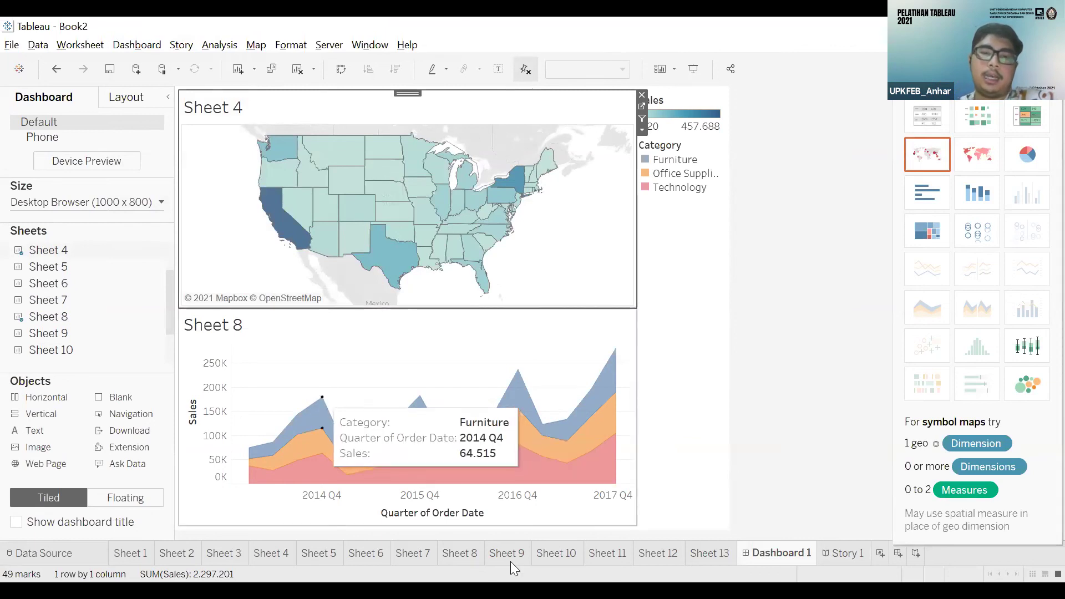
left_click(472, 553)
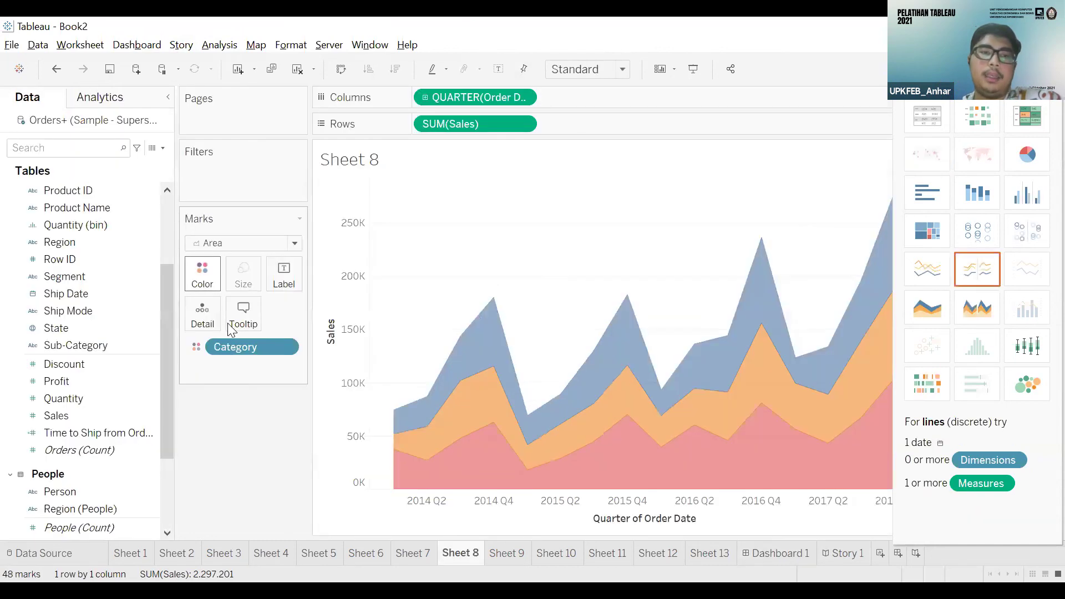
left_click(449, 123)
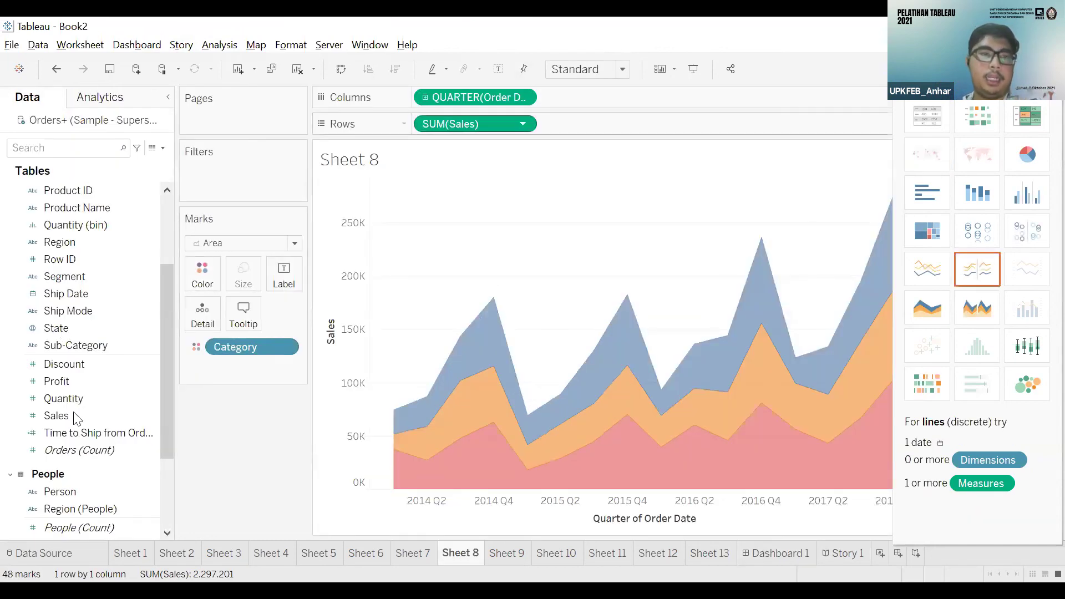
left_click(93, 415)
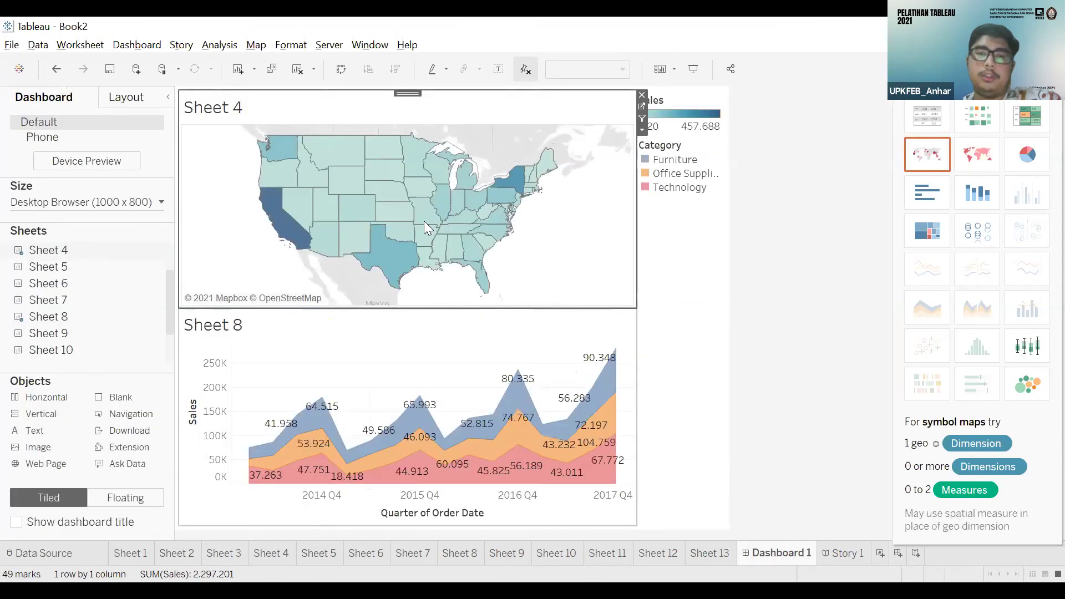
- Open the image export for Dashboard 1 in PNG format and dismiss it without saving
left_click(137, 44)
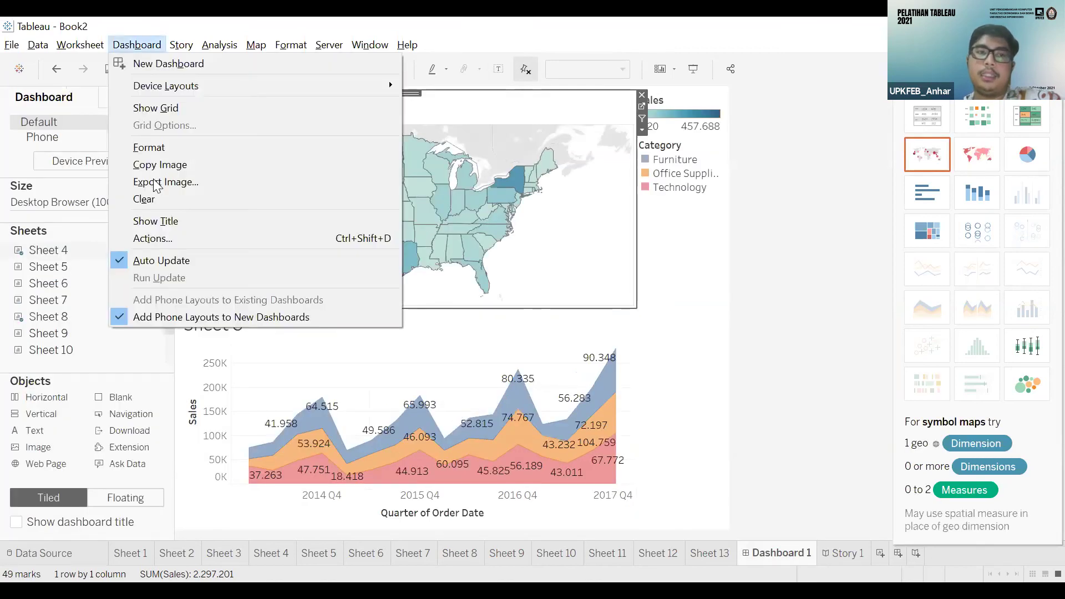
left_click(260, 182)
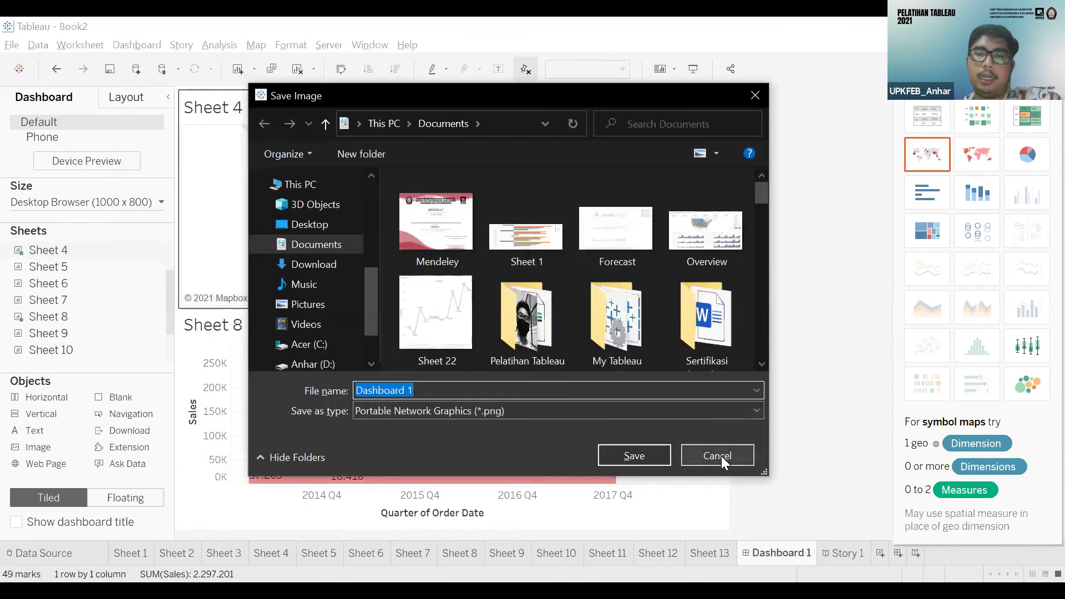
left_click(704, 456)
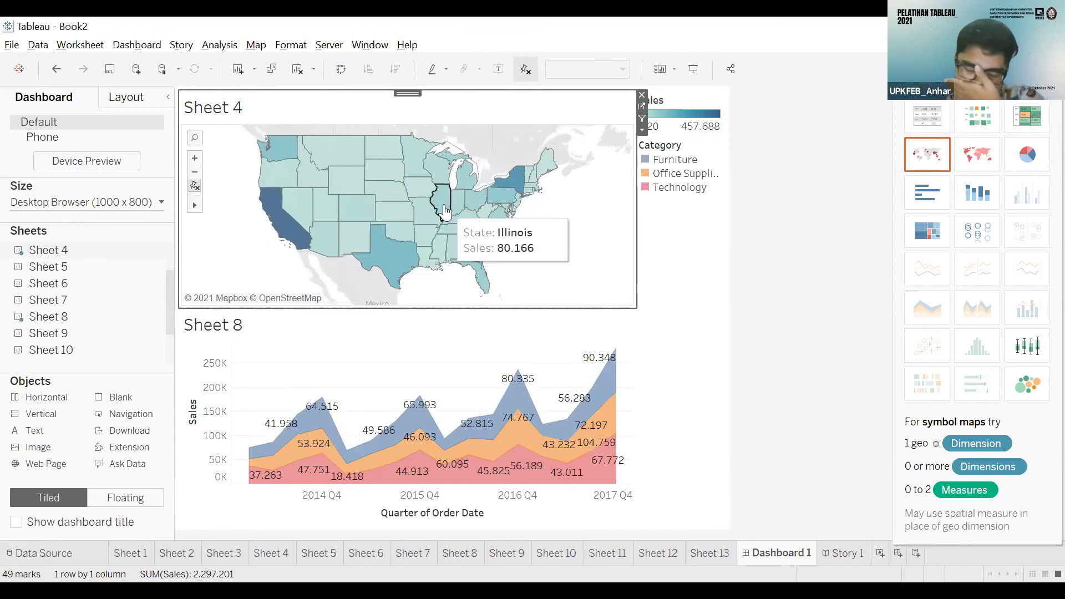
- Highlight individual states such as Virginia on the Sheet 4 map and clear the selection
left_click(440, 238)
left_click(508, 220)
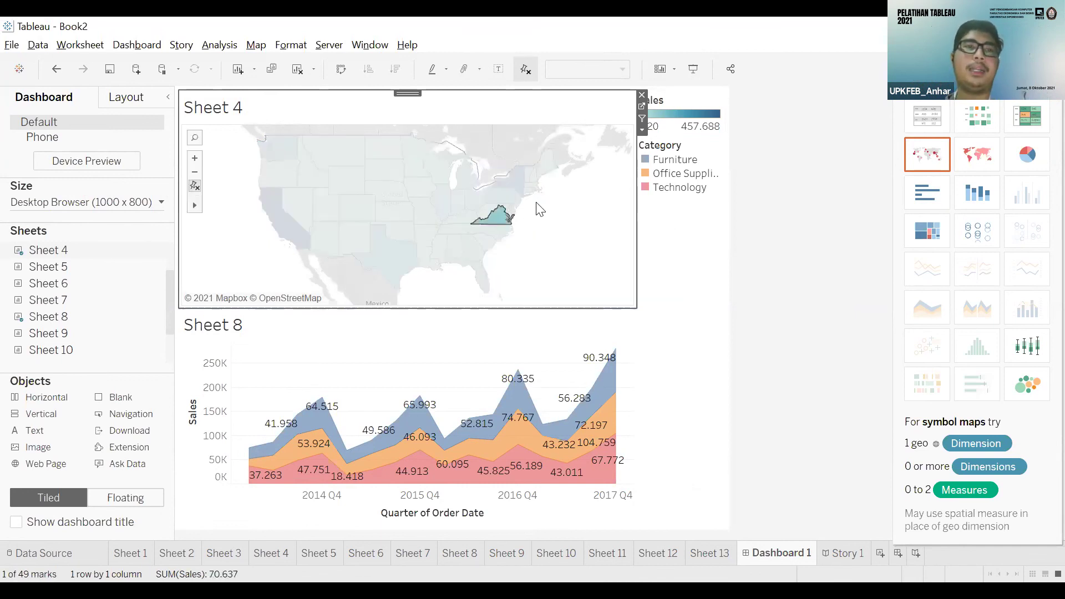
key("Escape")
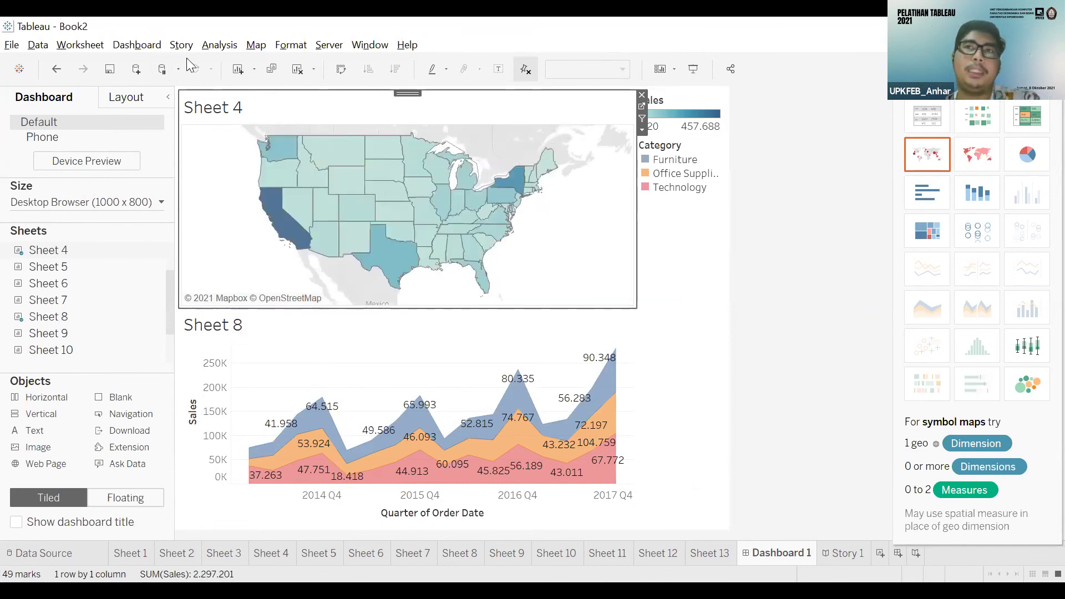
- Open the Tableau Public sign-in form and dismiss it without signing in
mouse_move(366, 151)
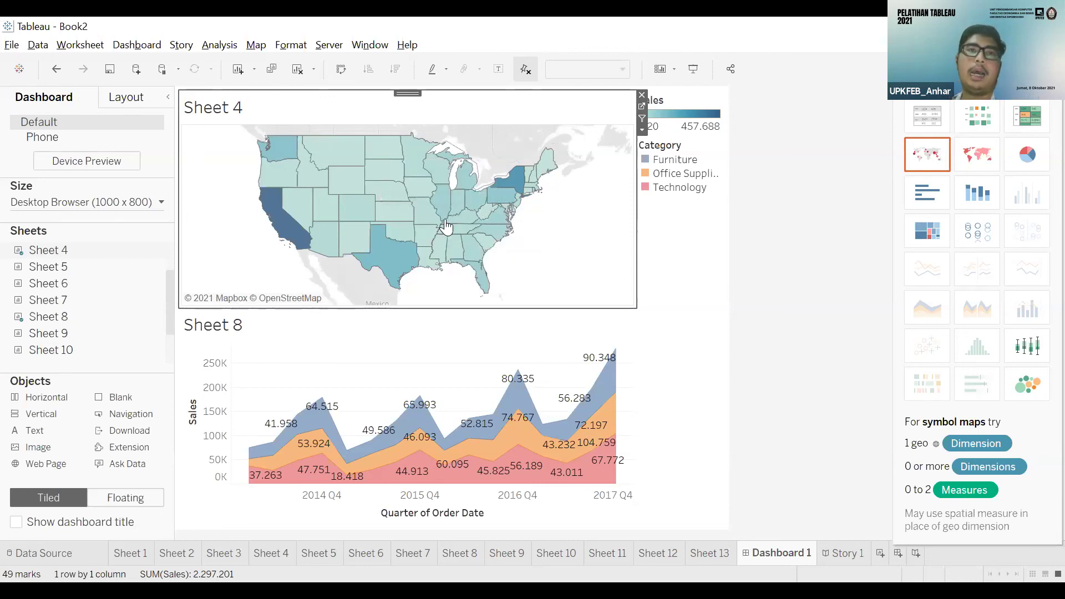
key("alt+s")
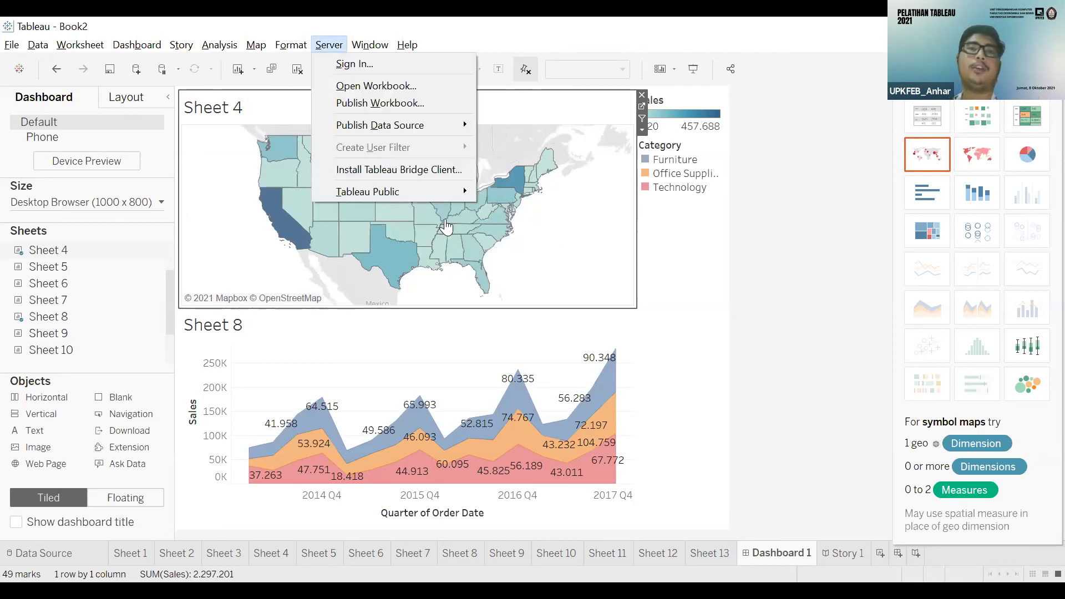
mouse_move(386, 195)
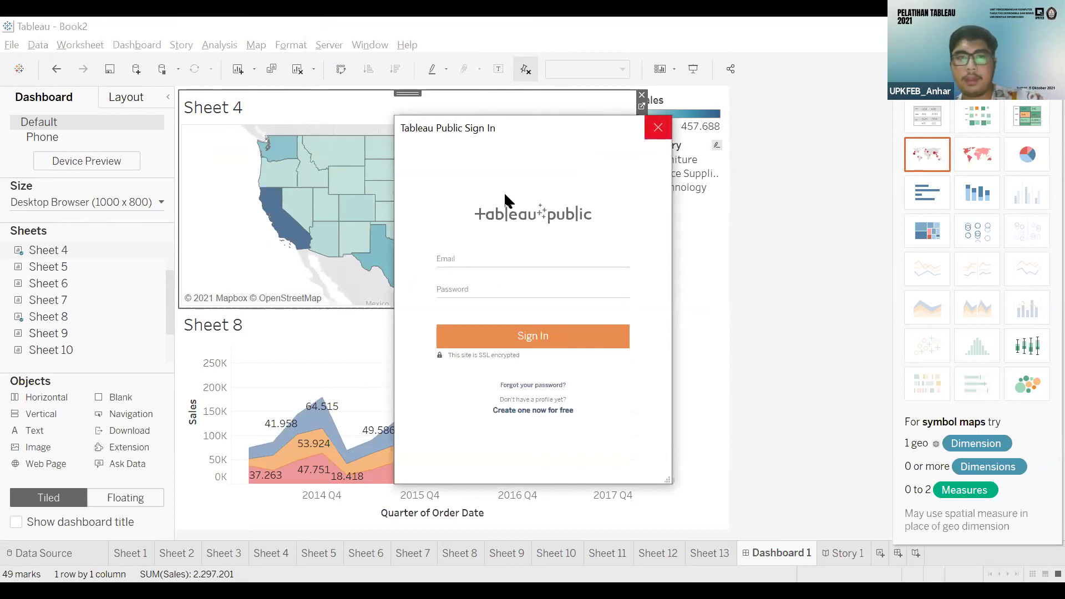
key("Escape")
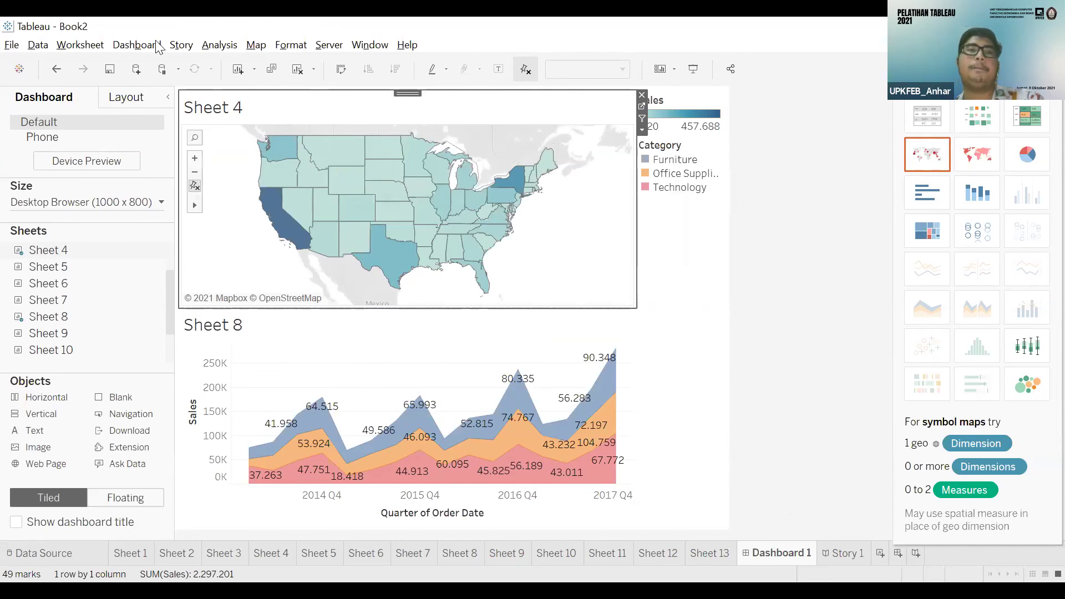
- Review the image export command for the dashboard and the export options for the Sheet 13 worksheet
left_click(136, 45)
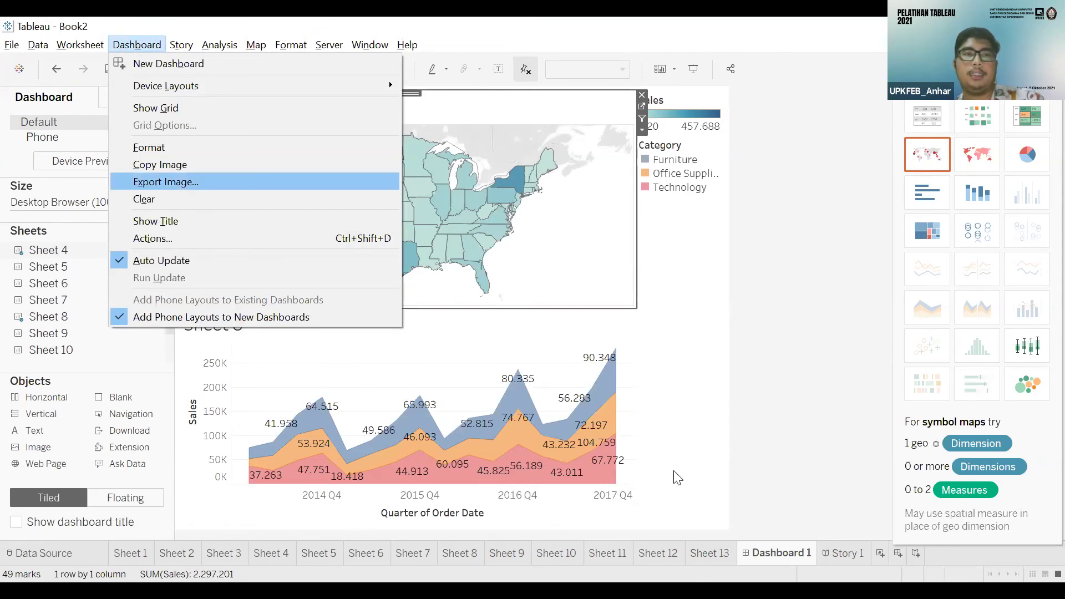
left_click(81, 45)
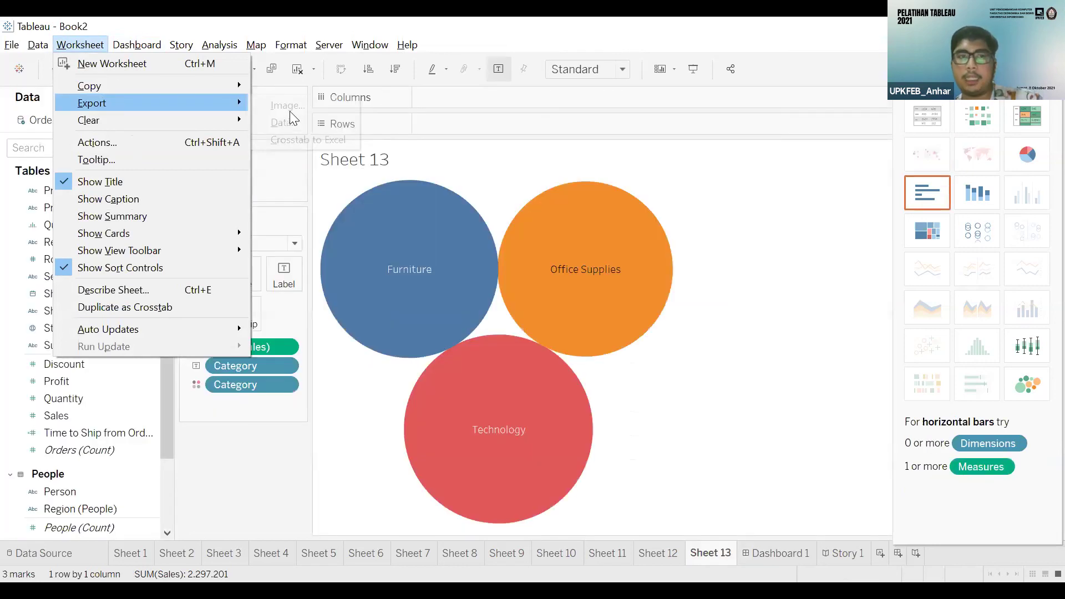
mouse_move(103, 102)
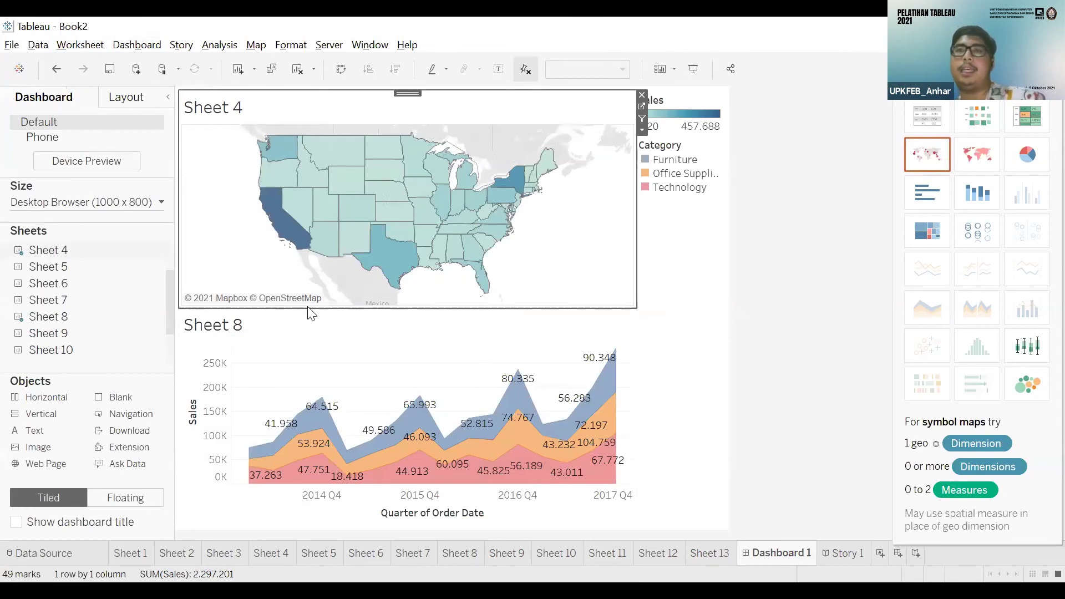
- Open Story 1 and place Dashboard 1 on its first story point
left_click(854, 553)
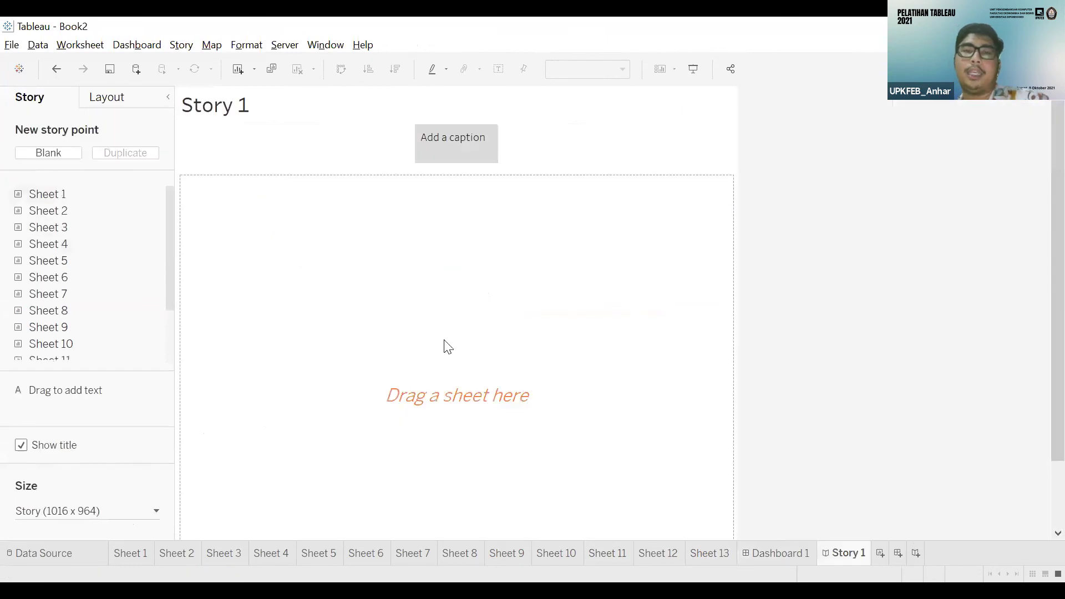
scroll(464, 358, "down", 1)
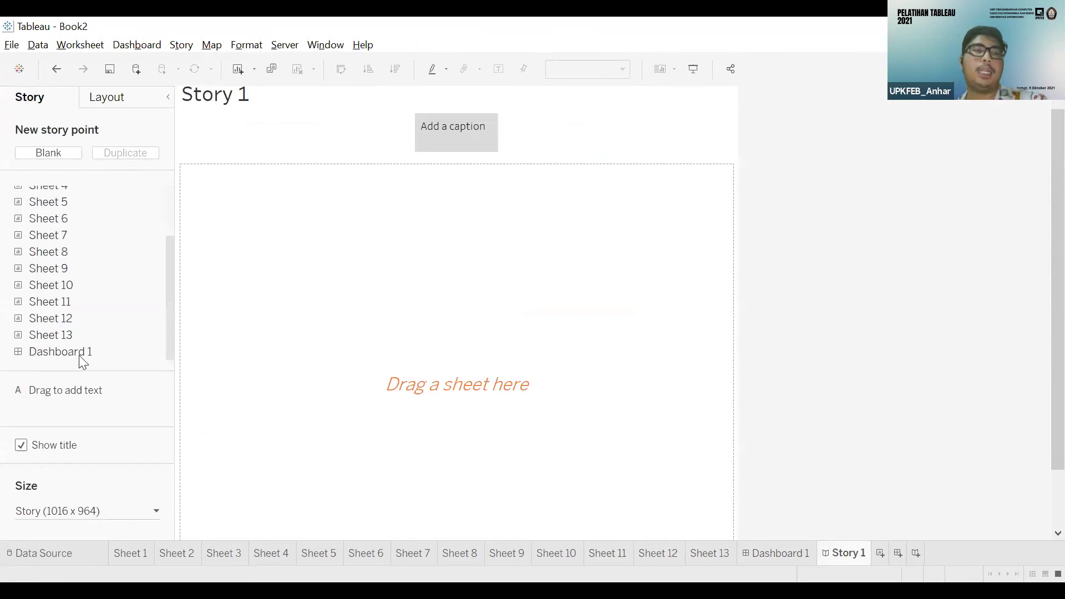
left_click_drag(90, 351, 234, 314)
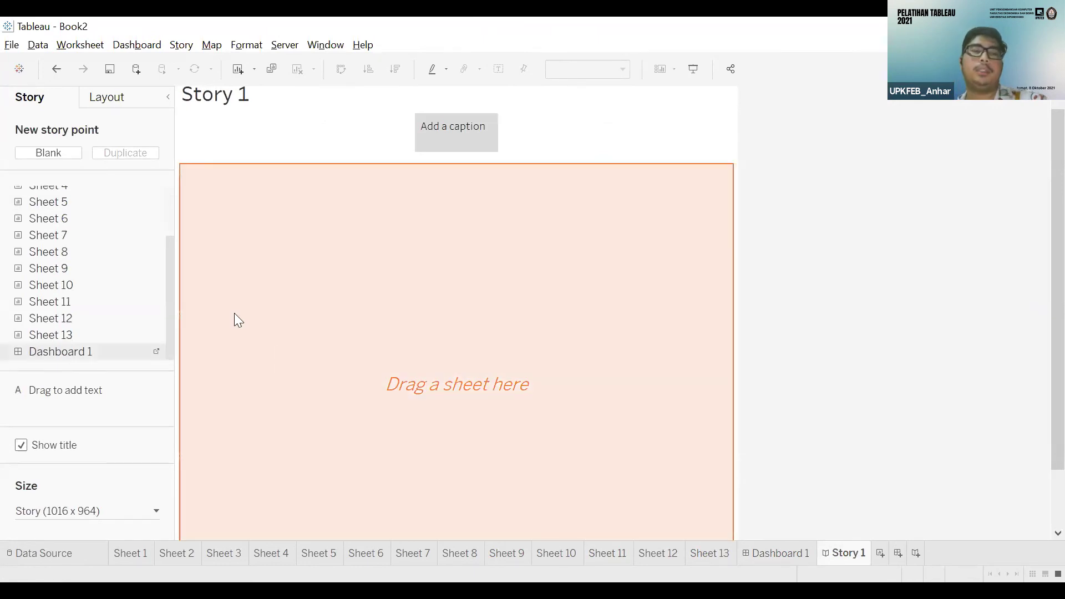
left_click_drag(187, 228, 485, 228)
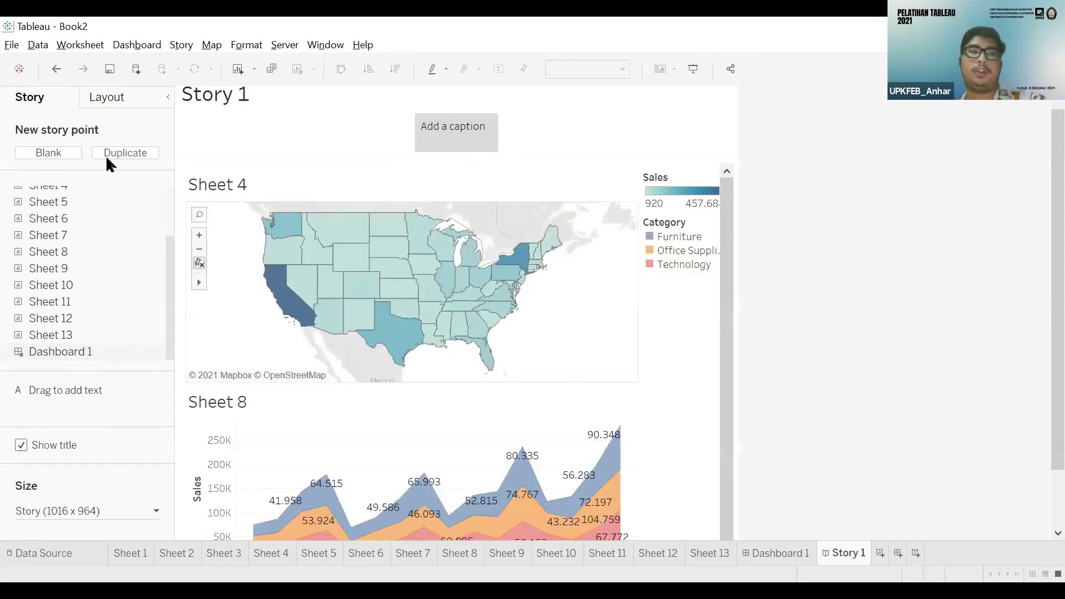
- Add a second story point containing Sheet 2 and present the story from its first point in presentation mode
left_click(48, 152)
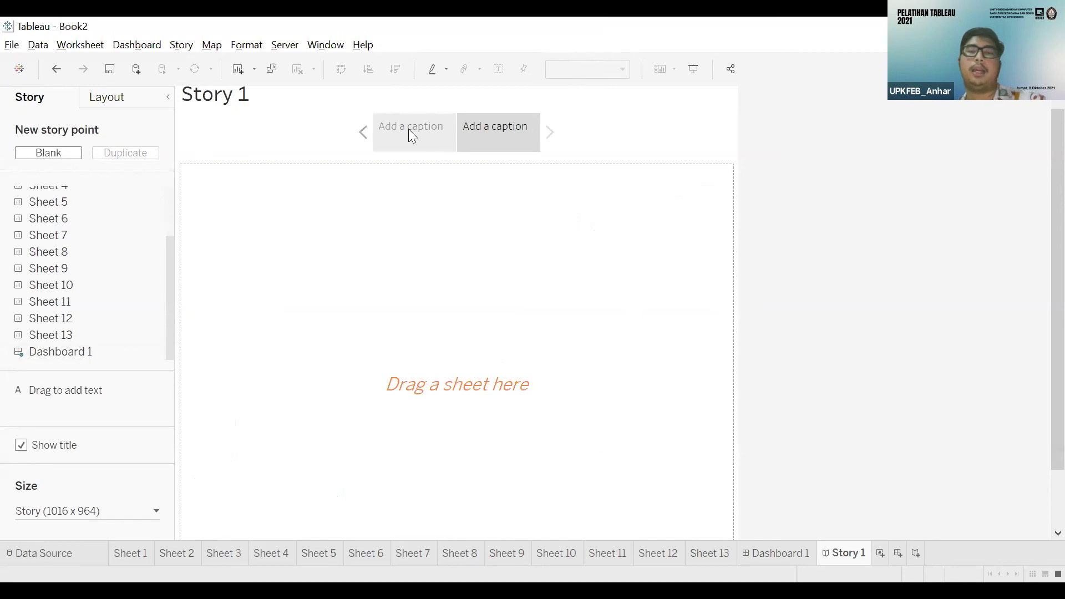
left_click(362, 133)
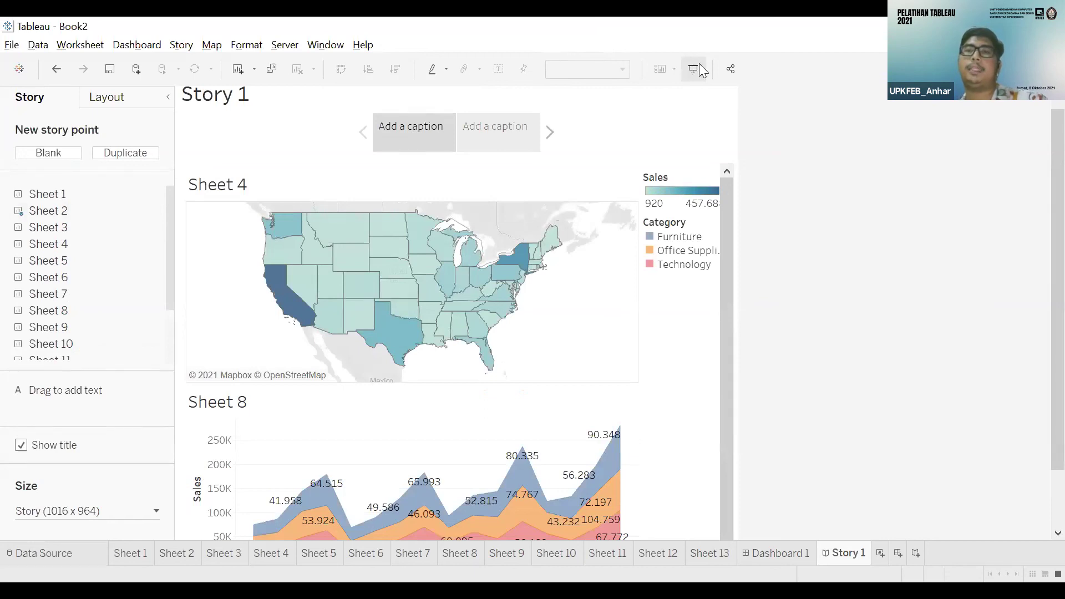
left_click(702, 71)
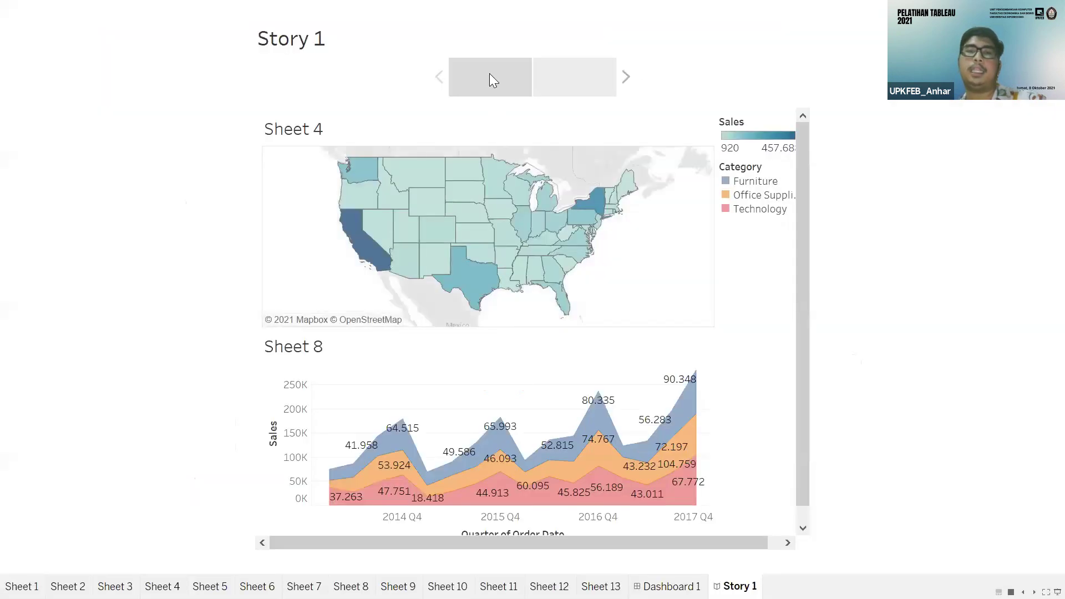
- Move back and forth between the two story points of Story 1, ending on the first
left_click(626, 78)
left_click(439, 78)
left_click(626, 78)
left_click(439, 84)
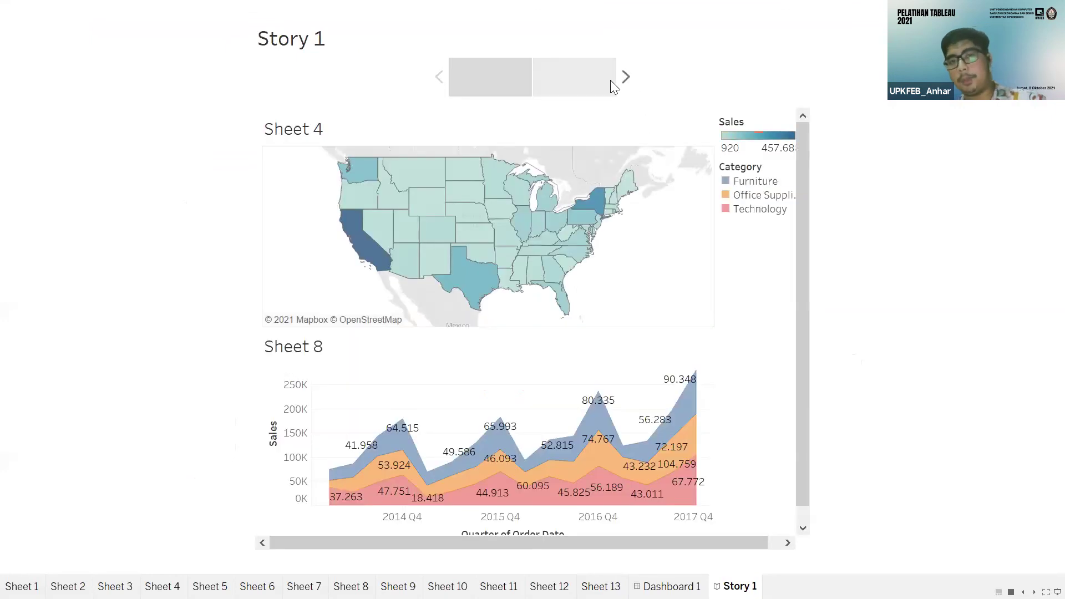
key("Right")
key("Left")
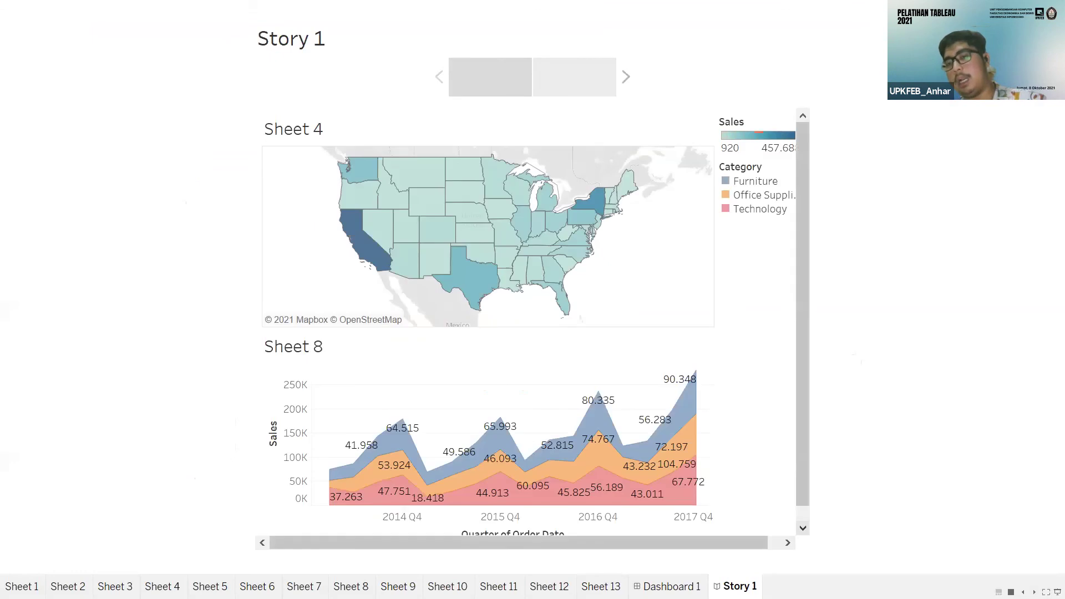
- Examine the dashboard on the first story point, including the wider map area and the lower part of the area chart
scroll(617, 322, "down", 2)
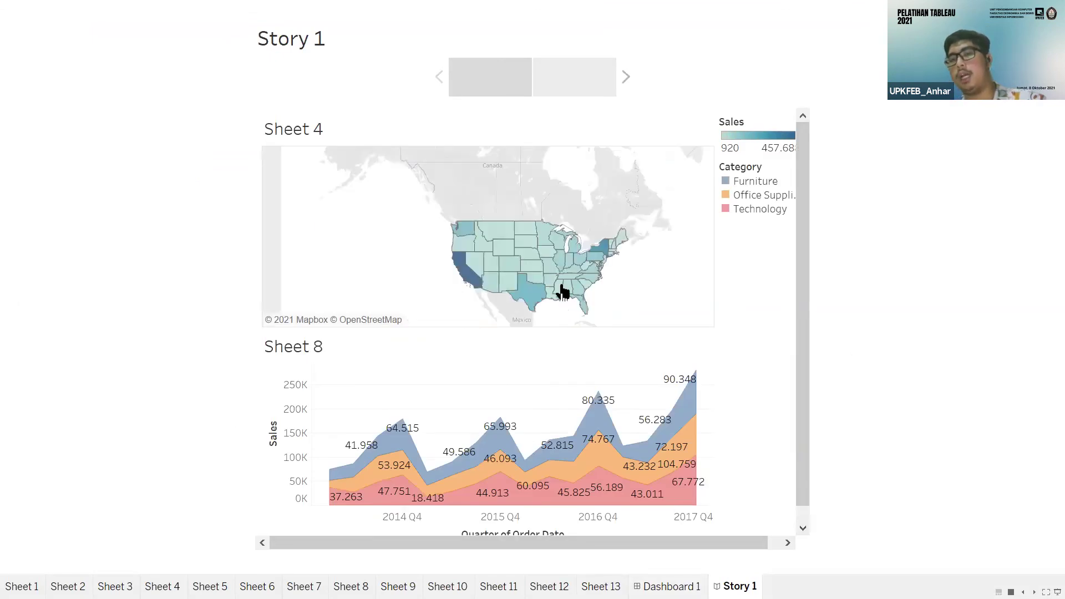
left_click_drag(802, 499, 796, 557)
left_click_drag(760, 543, 776, 543)
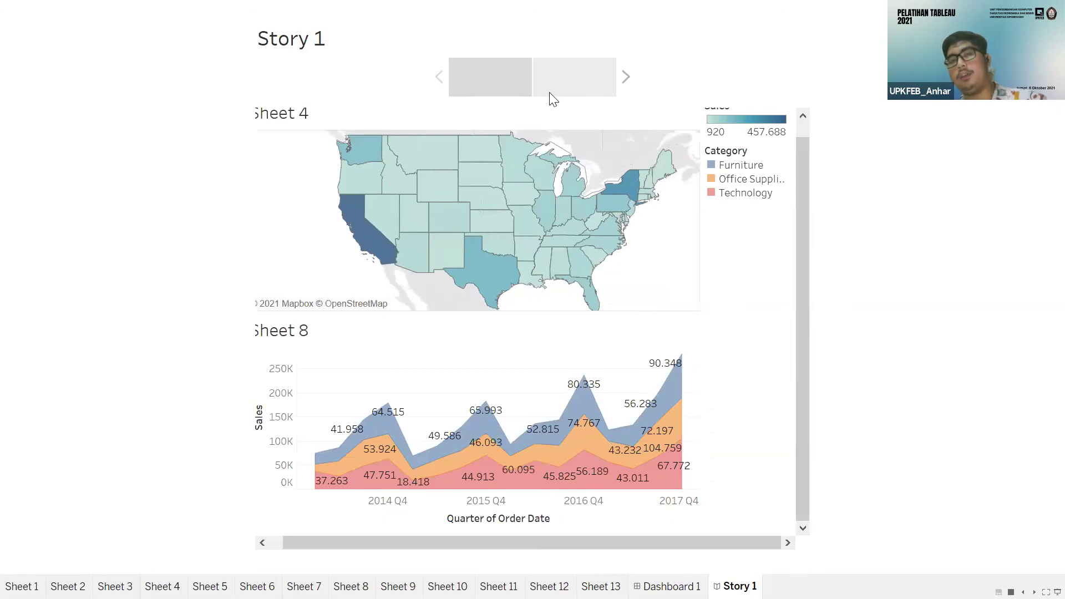
- Look through the state sales table on the second story point and return to the first story point
key("Right")
scroll(375, 291, "down", 5)
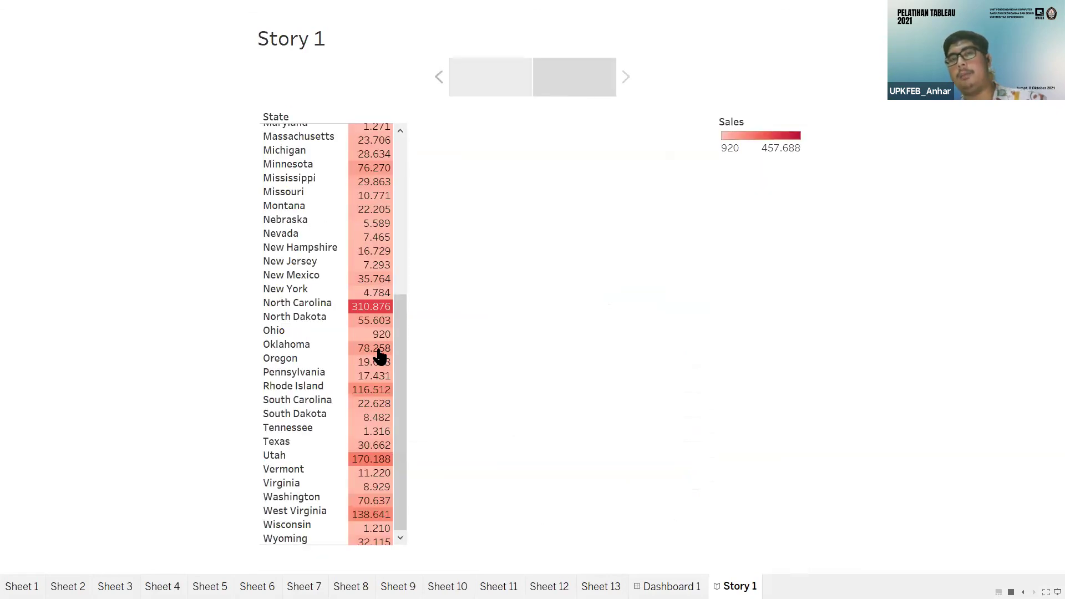
scroll(379, 355, "up", 5)
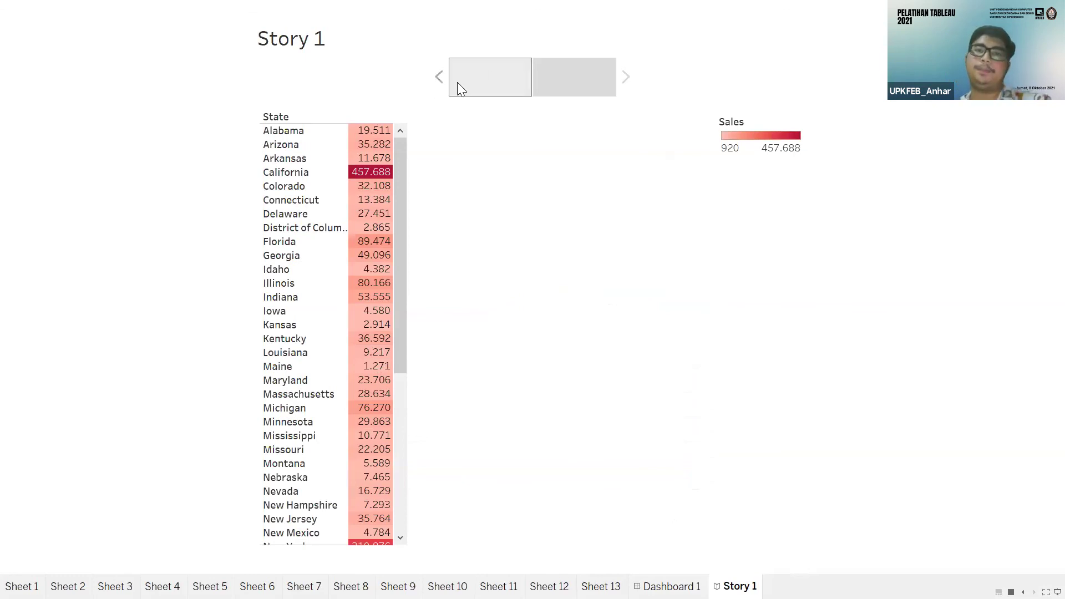
left_click(494, 84)
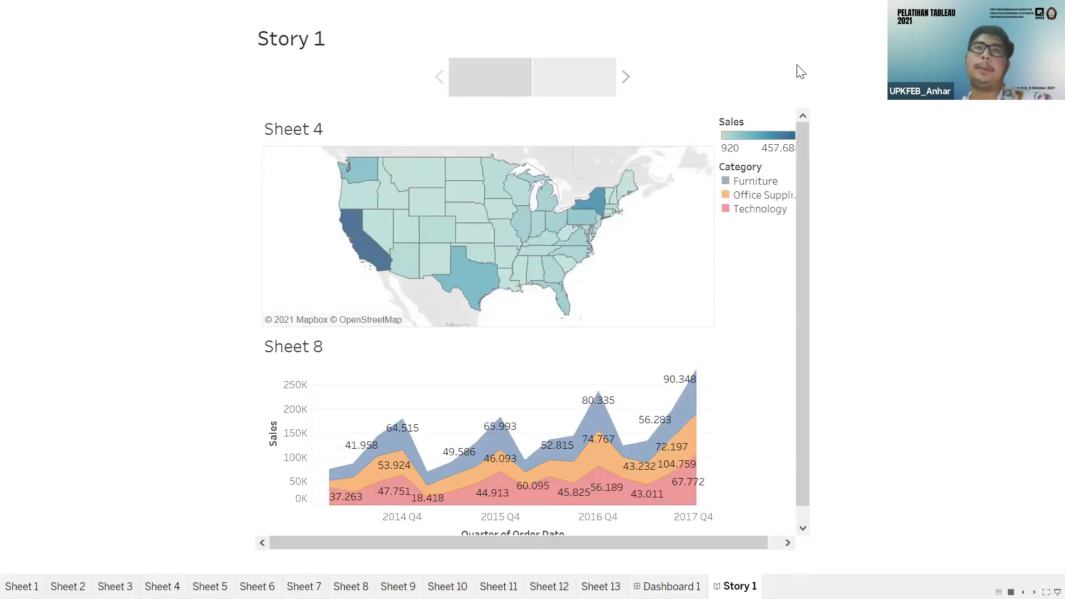
- Highlight New York on the Sheet 4 map and exit presentation mode
left_click(592, 214)
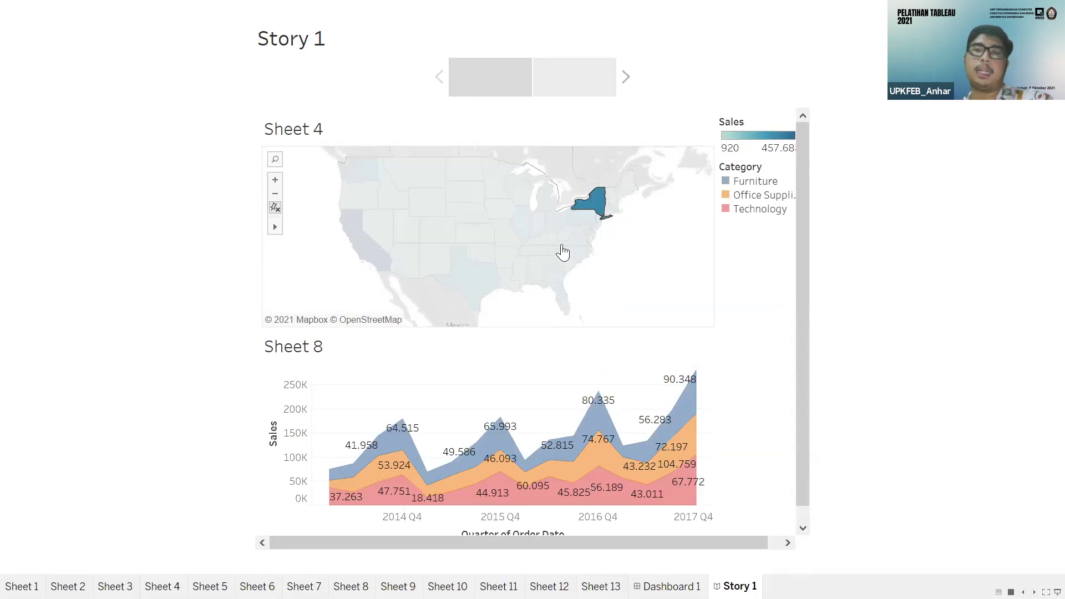
mouse_move(562, 242)
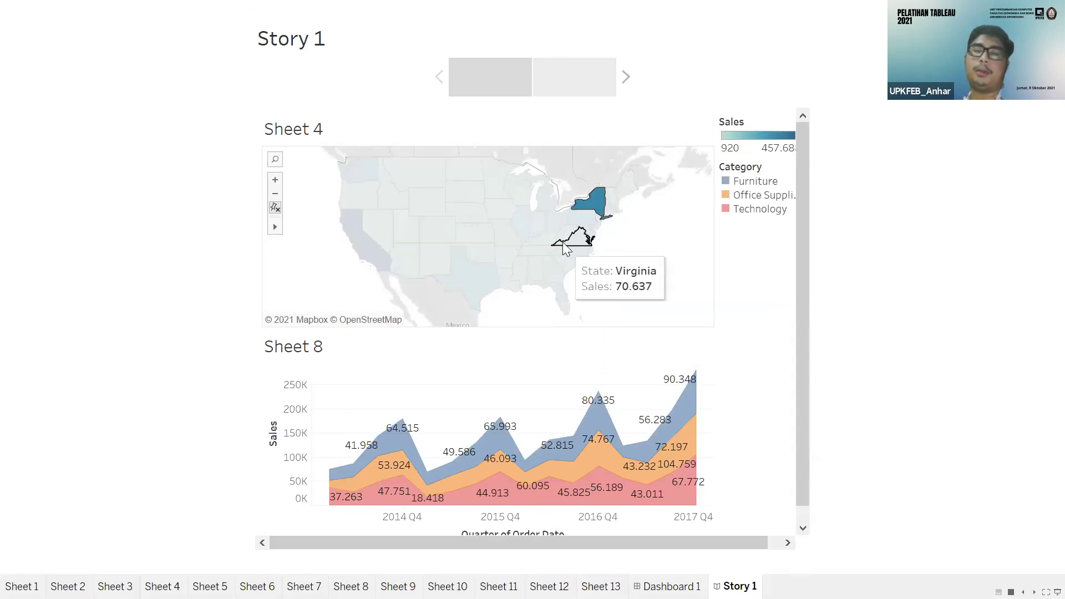
key("Escape")
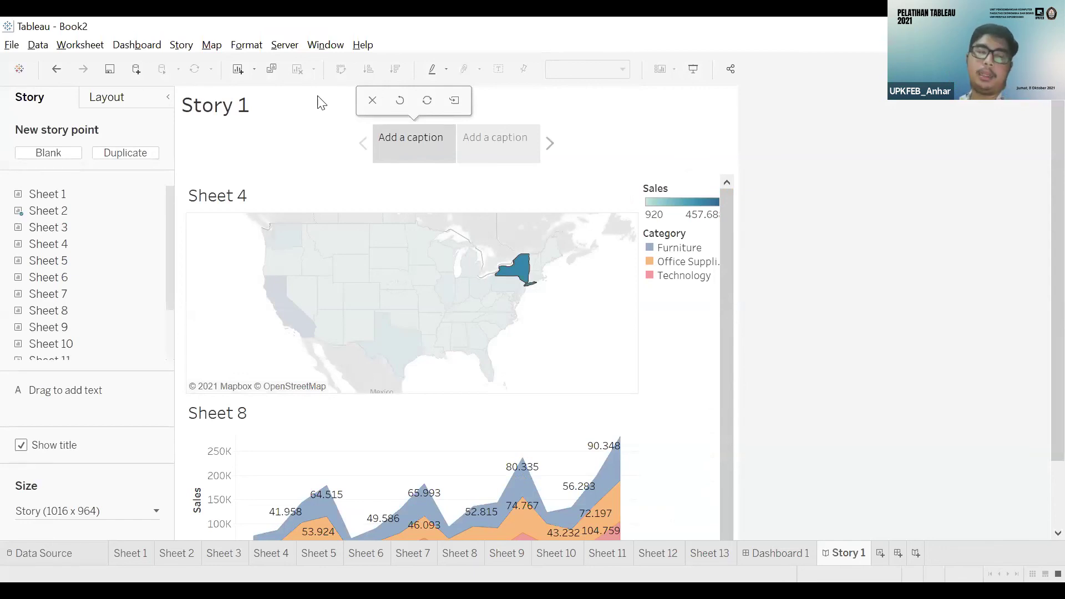
- Review the workbook's save and export commands without running any, and look over the first story point
left_click(10, 46)
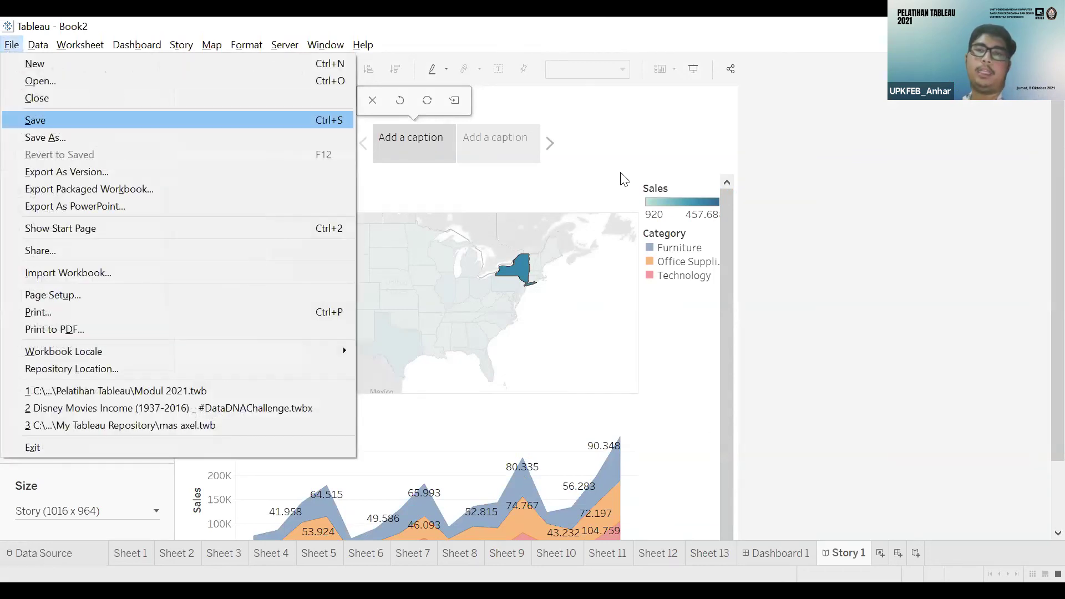
left_click(639, 244)
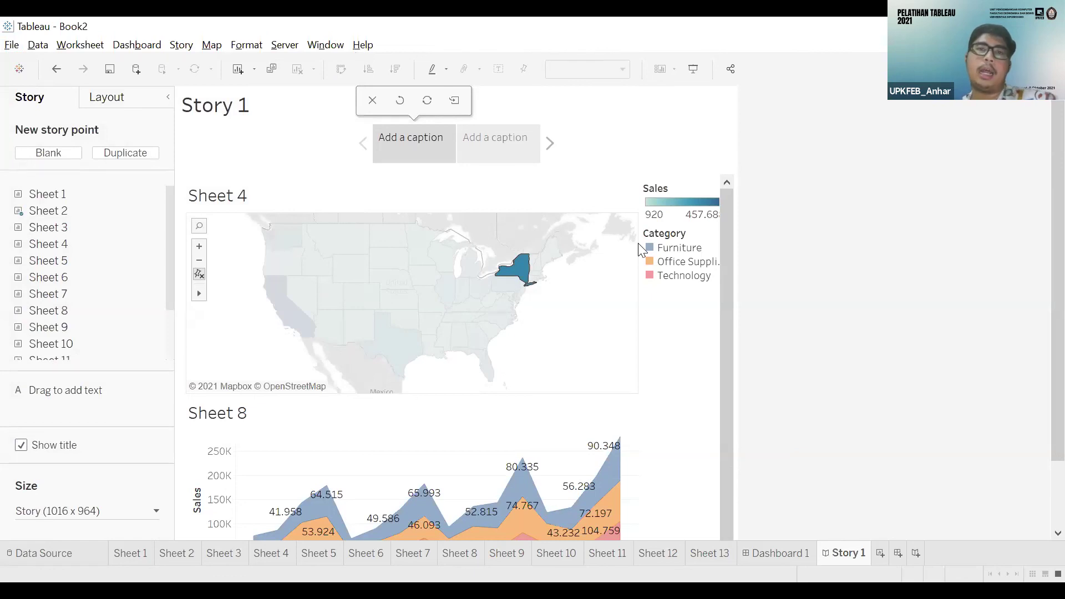
scroll(723, 306, "down", 1)
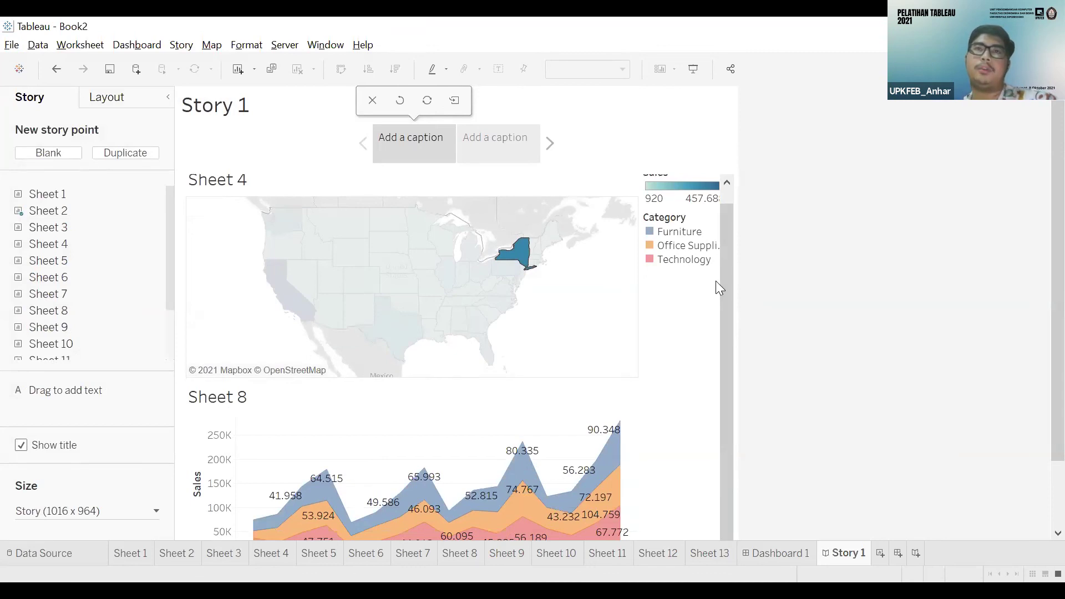
scroll(726, 195, "up", 1)
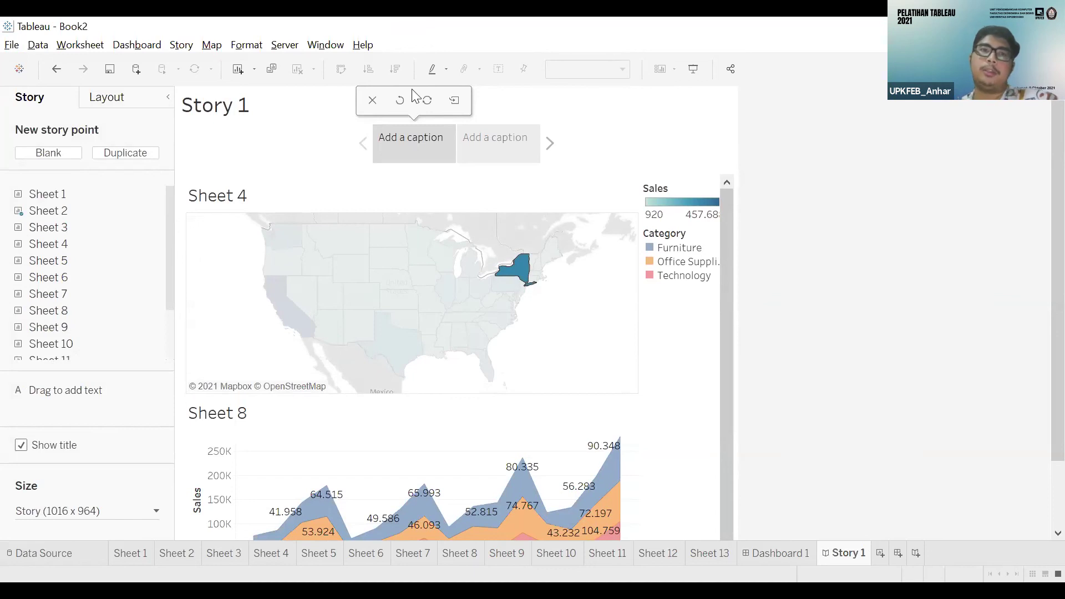
- Review the Tableau Public commands for opening and saving workbooks without running any
left_click(285, 45)
mouse_move(355, 191)
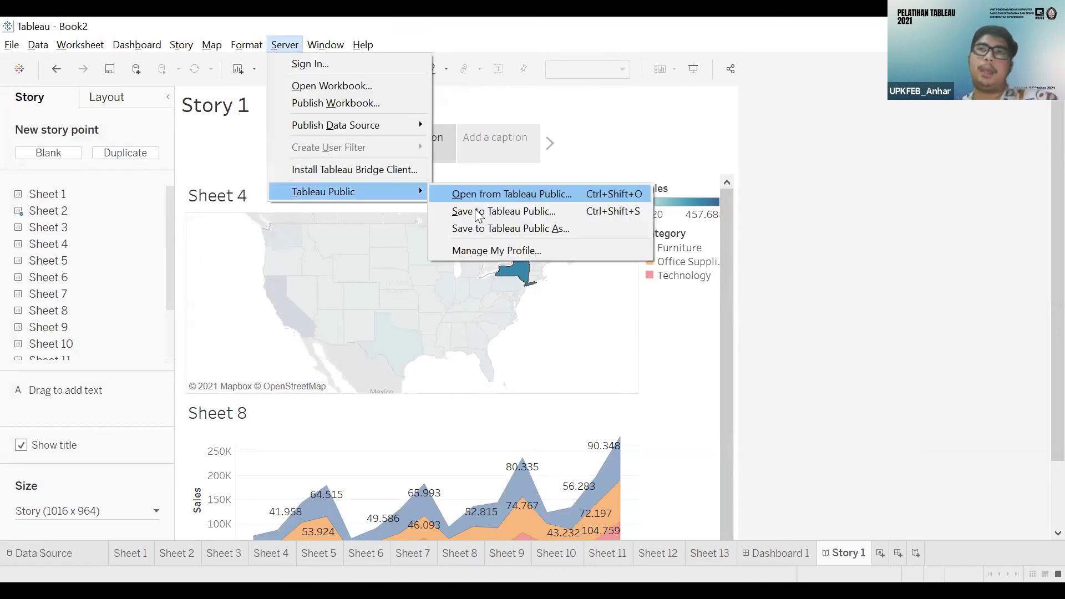
left_click(792, 171)
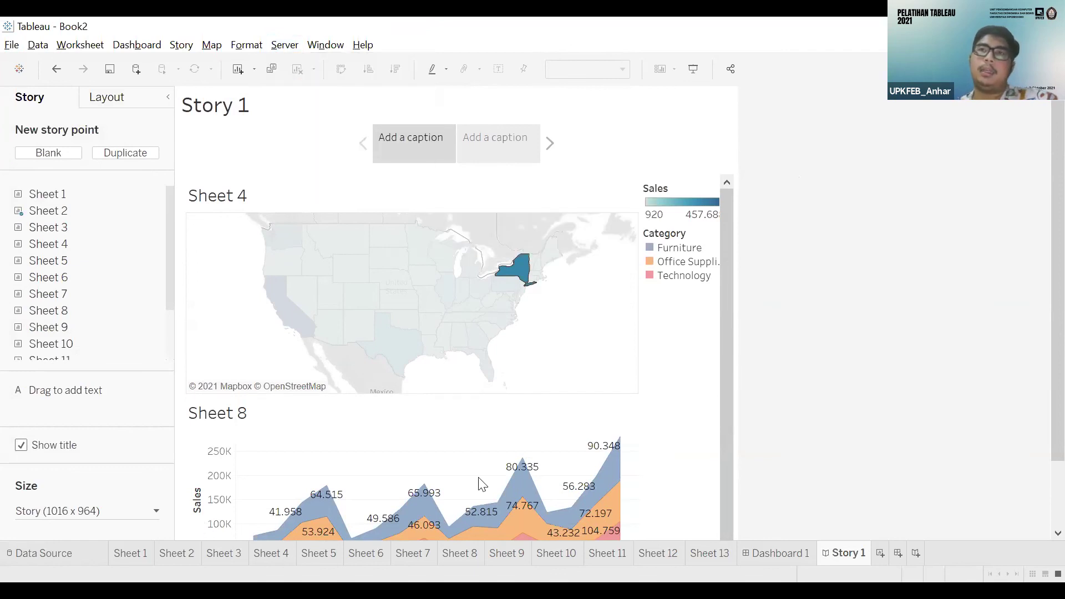